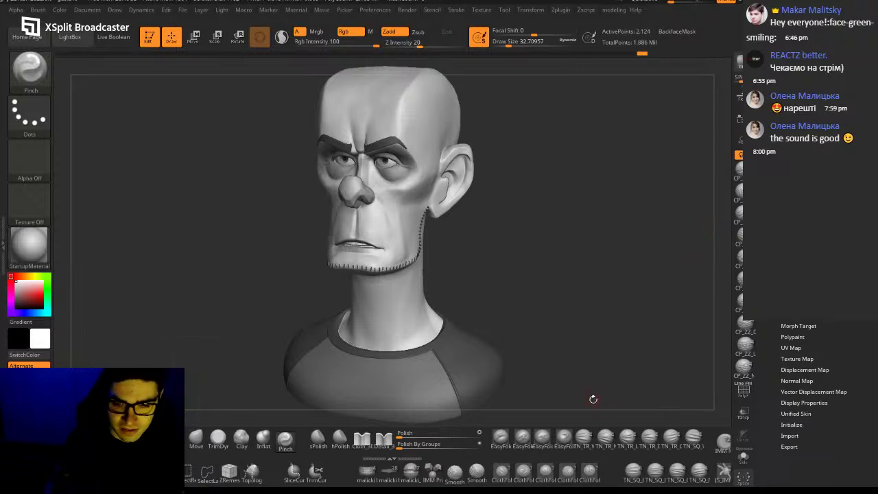
Examine the sculpted bust from several angles, looking closely at the eyes, face, ear and jawline
mouse_move(533, 308)
left_mouse_down()
mouse_move(578, 322)
mouse_move(540, 349)
left_mouse_up()
mouse_move(539, 315)
left_mouse_down()
mouse_move(533, 308)
mouse_move(567, 330)
mouse_move(569, 353)
mouse_move(560, 352)
left_mouse_up()
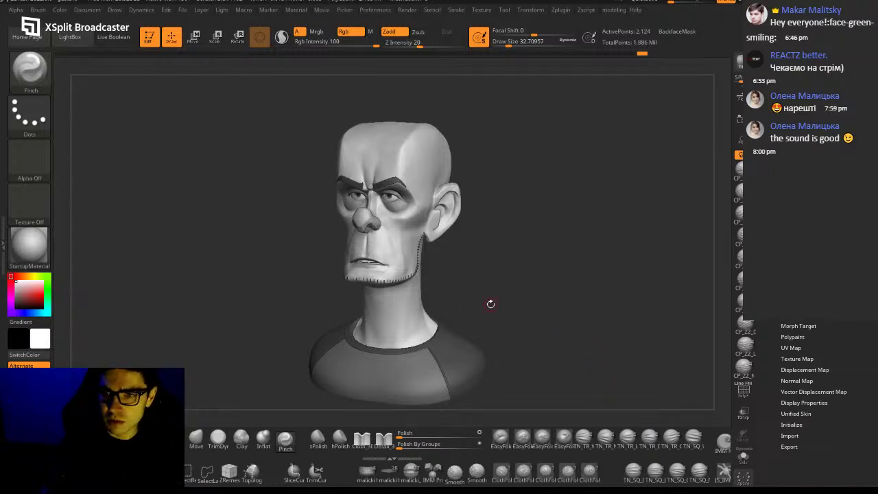
right_click_drag(403, 304, 398, 213, "ctrl")
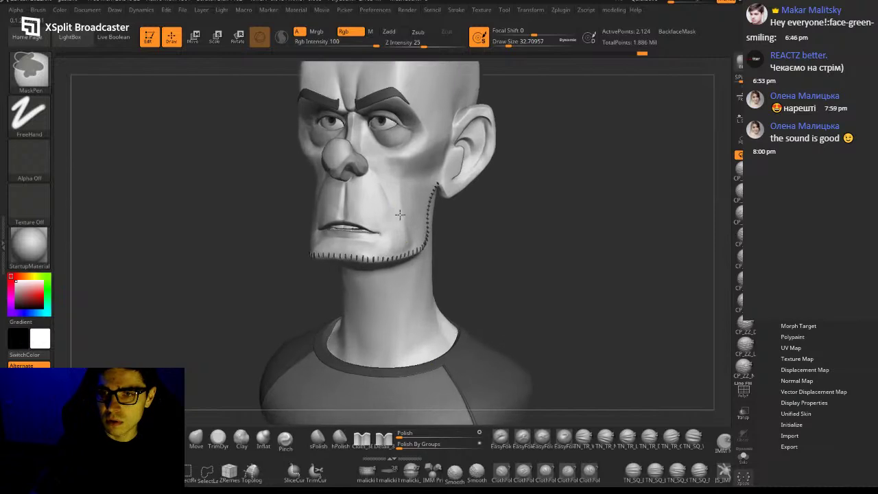
mouse_move(548, 267)
left_mouse_down()
mouse_move(539, 365)
mouse_move(555, 346)
mouse_move(545, 343)
mouse_move(531, 362)
left_mouse_up()
mouse_move(404, 223)
right_mouse_down("ctrl")
mouse_move(408, 214)
mouse_move(425, 232)
right_mouse_up("ctrl")
left_click_drag(541, 294, 559, 402, "alt")
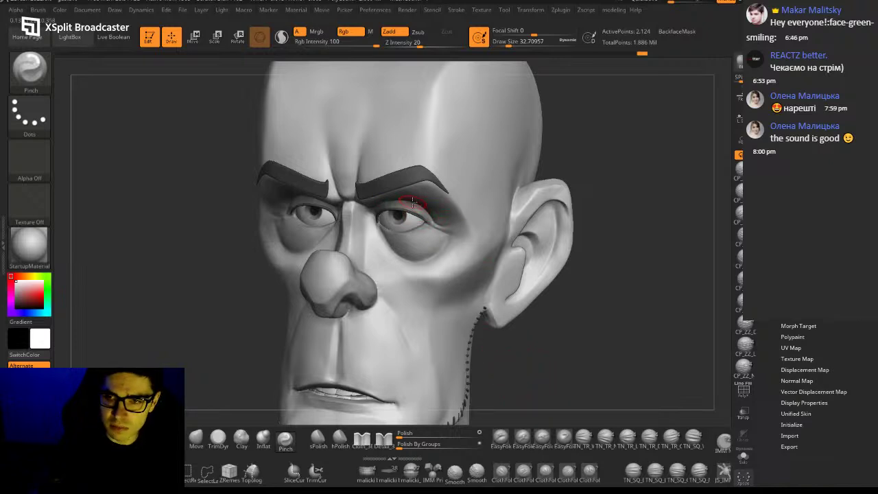
mouse_move(561, 371)
left_mouse_down()
mouse_move(581, 357)
mouse_move(575, 397)
left_mouse_up()
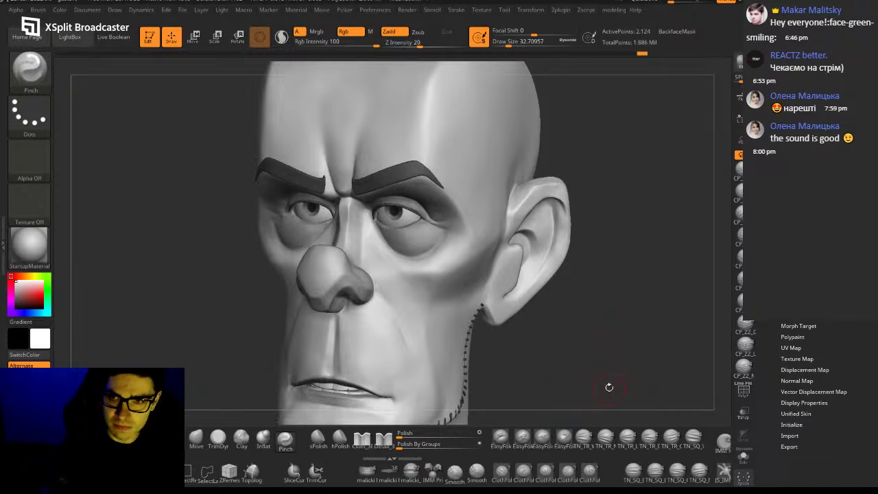
left_click_drag(621, 397, 569, 385)
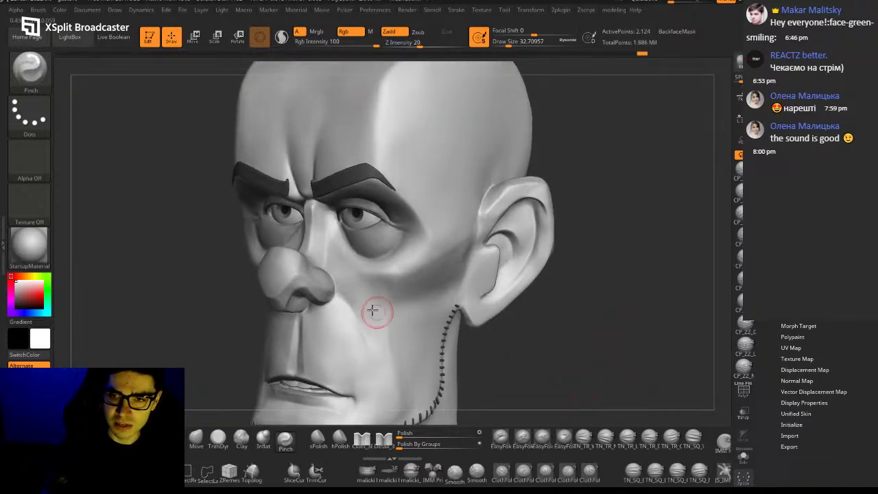
key("ctrl")
mouse_move(618, 329)
left_mouse_down()
mouse_move(602, 308)
mouse_move(621, 259)
left_mouse_up()
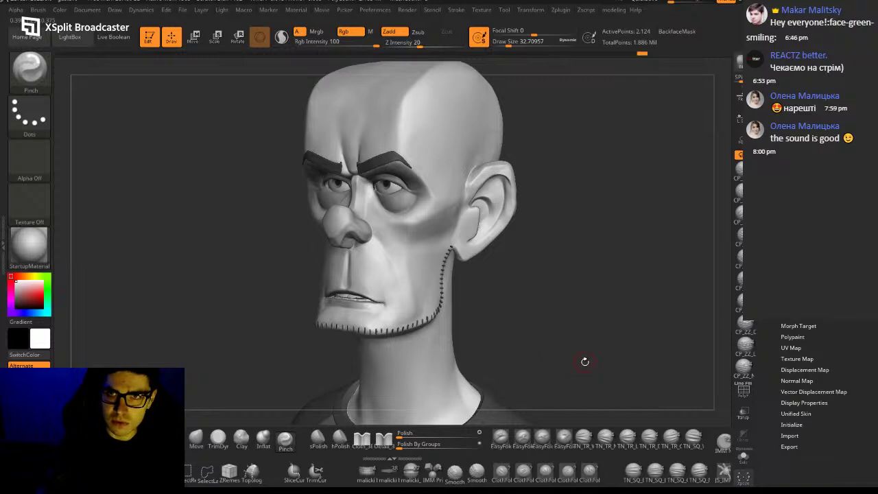
left_click_drag(611, 372, 611, 407)
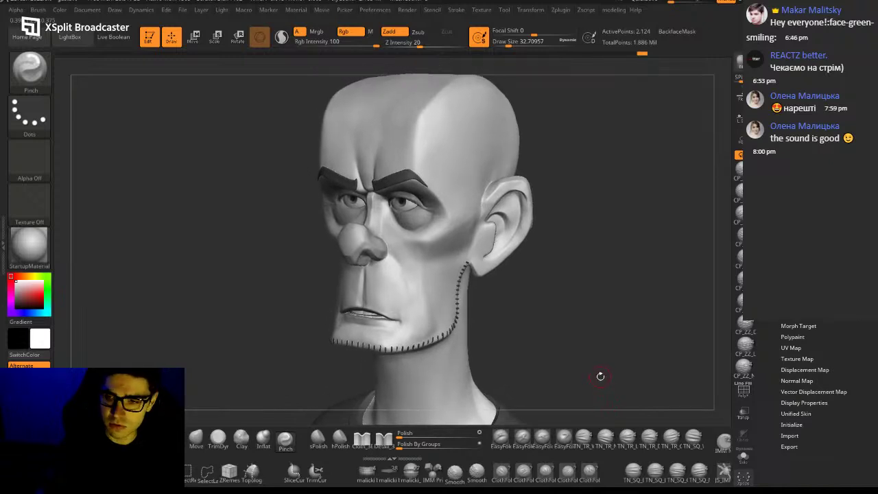
left_click_drag(627, 359, 622, 368)
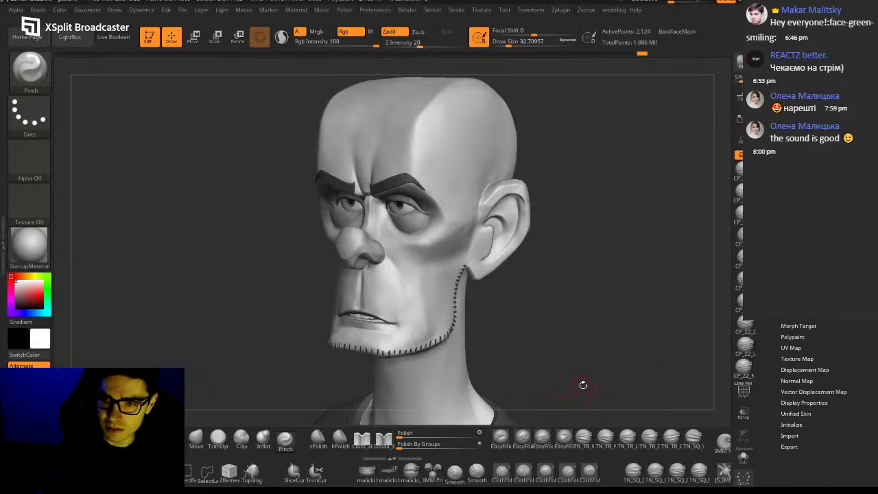
Select the head subtool and inspect its mesh density around the eye and ear using the polyframe display
key("space")
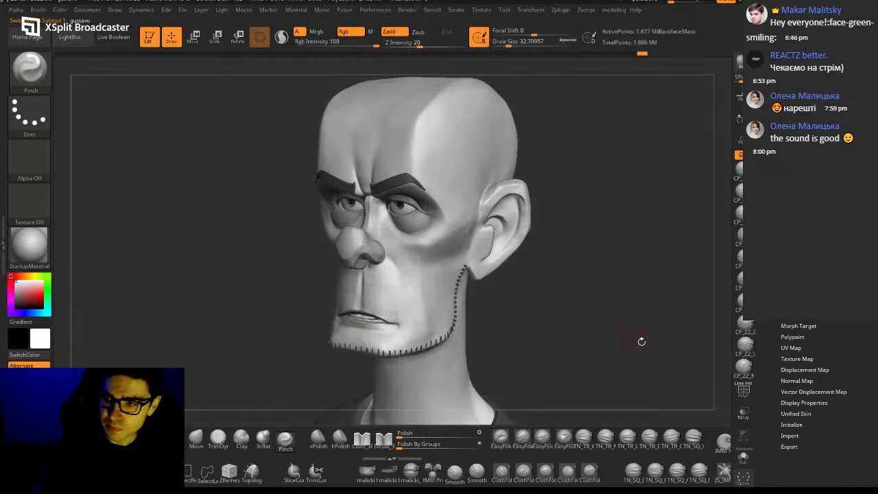
left_click(744, 391)
left_click_drag(604, 388, 580, 386)
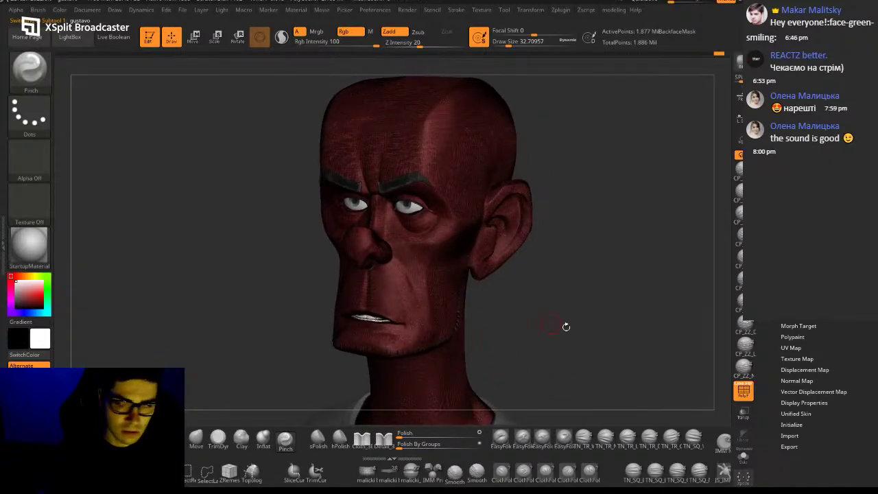
right_click_drag(455, 177, 518, 303, "ctrl")
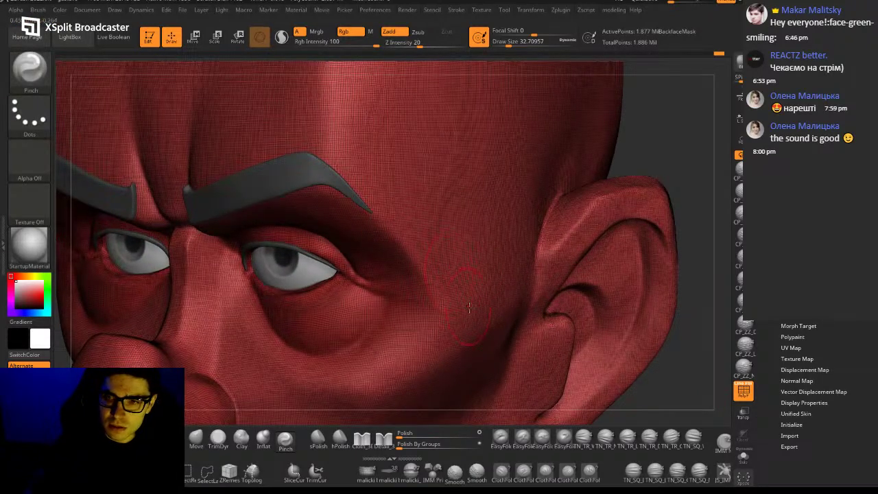
right_click_drag(459, 300, 433, 261, "ctrl")
right_click_drag(573, 381, 562, 342, "alt")
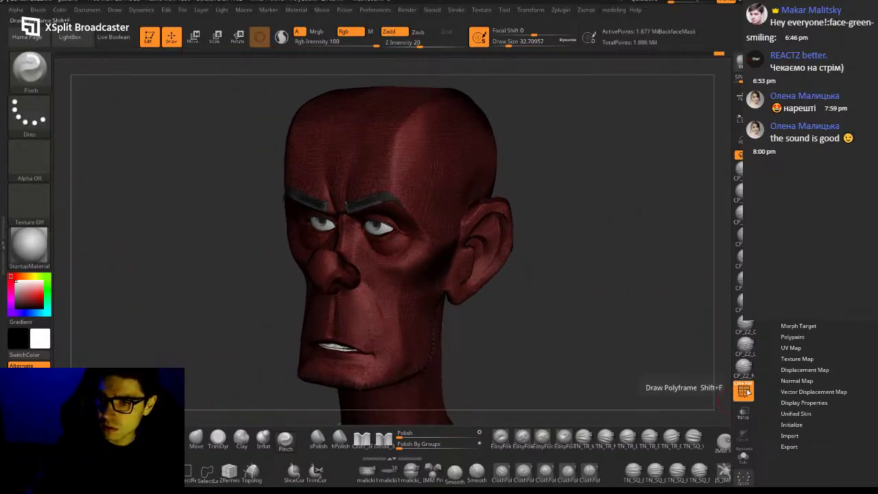
left_click(748, 391)
Duplicate the head subtool and isolate the copy in Solo mode
key("1")
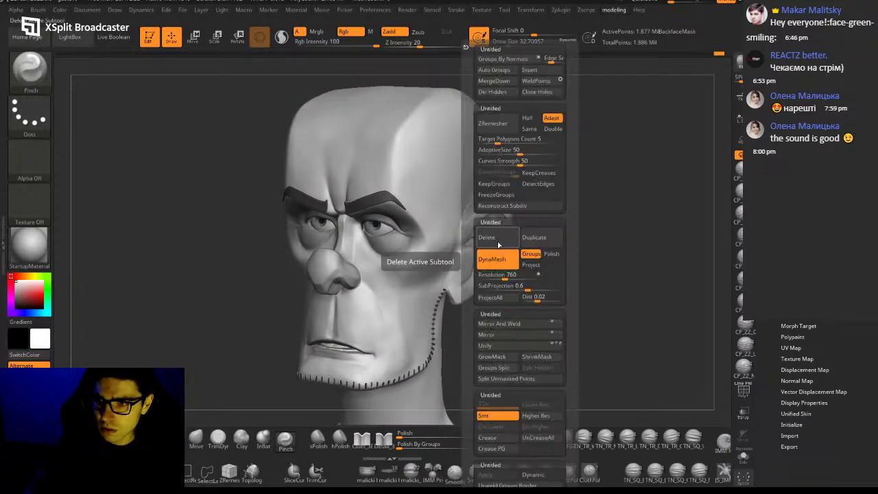
left_click(552, 238)
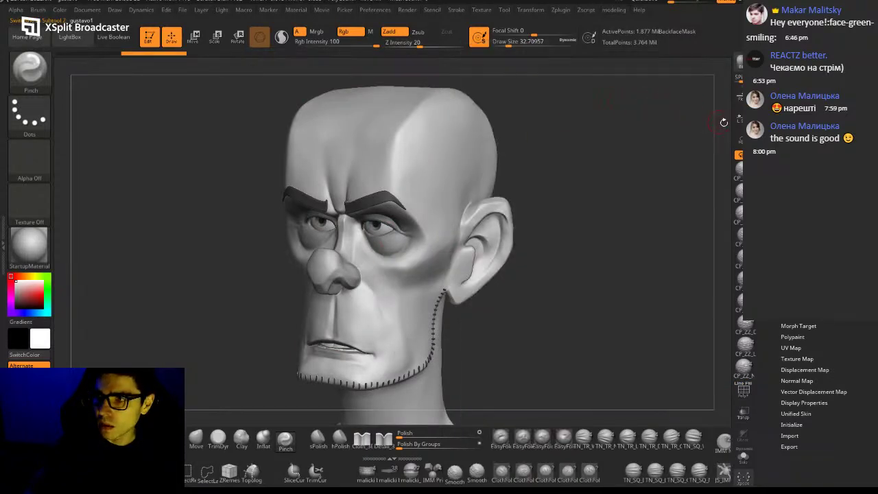
left_click(744, 458)
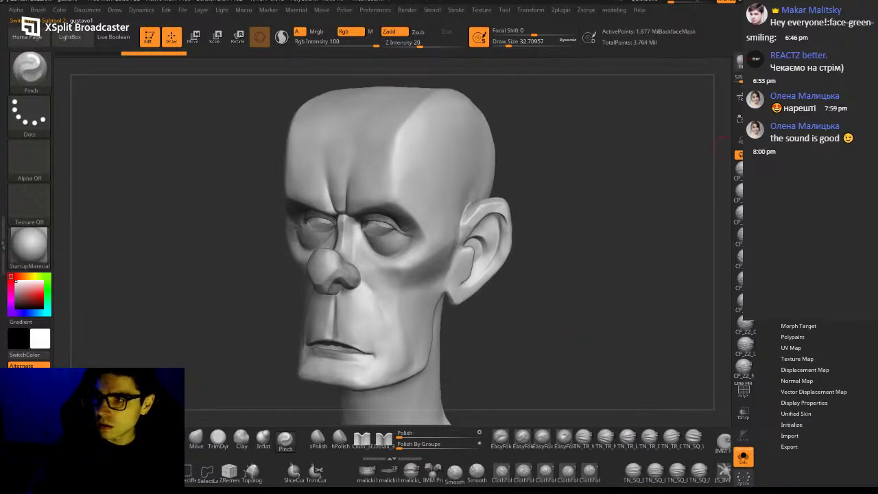
left_click(791, 162)
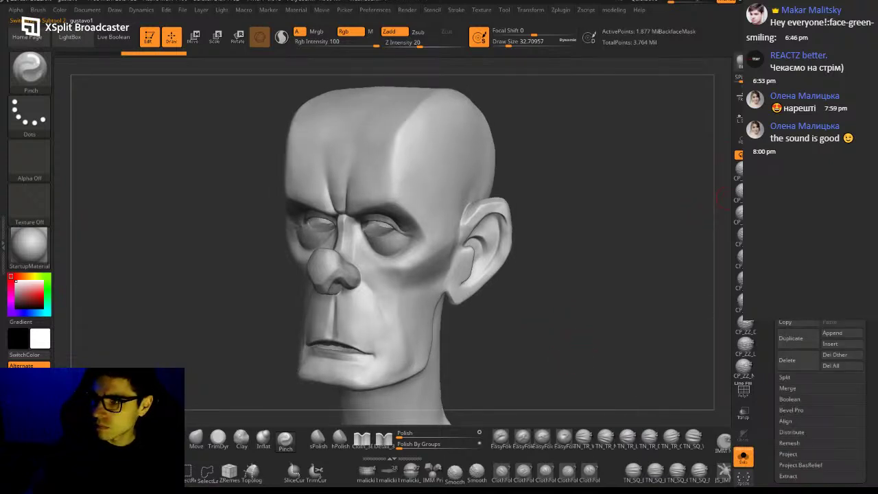
left_click(791, 139)
left_click(791, 154)
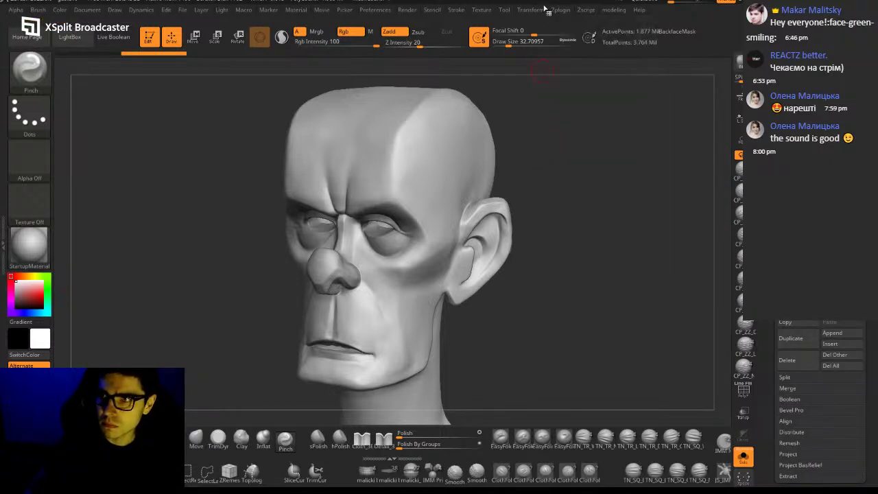
Pre-process the current duplicated head subtool with Decimation Master
left_click(560, 10)
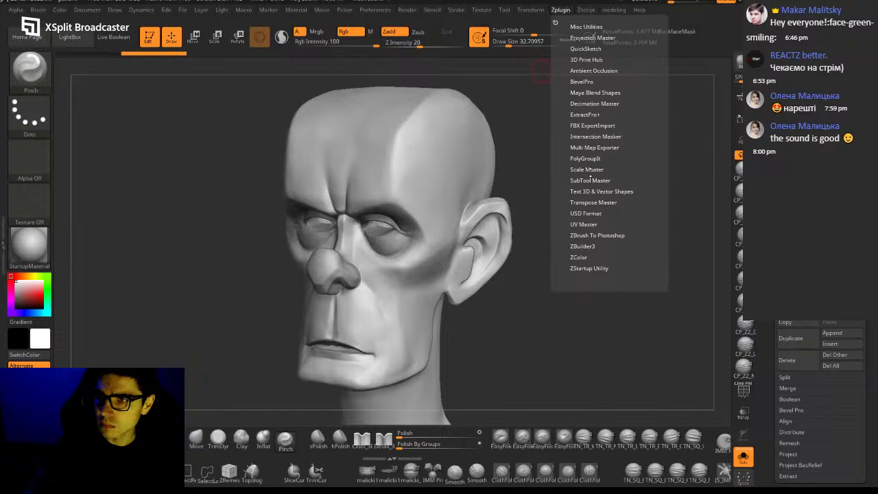
left_click(604, 104)
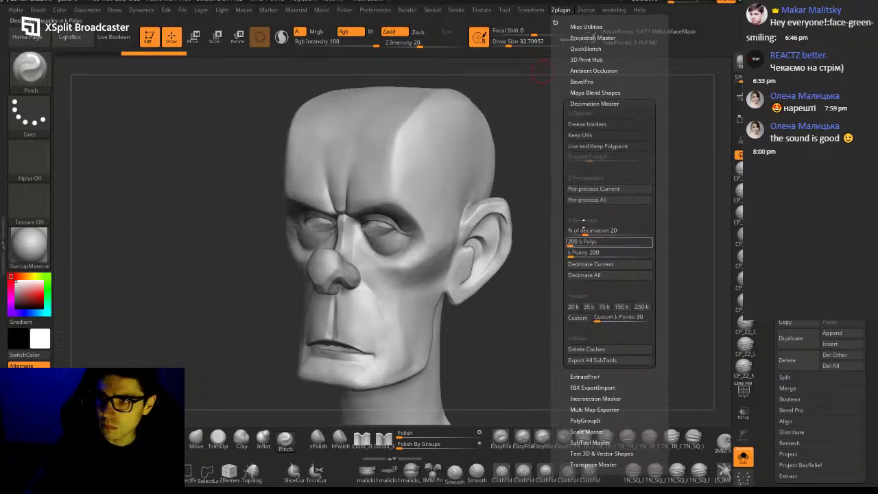
left_click(563, 11)
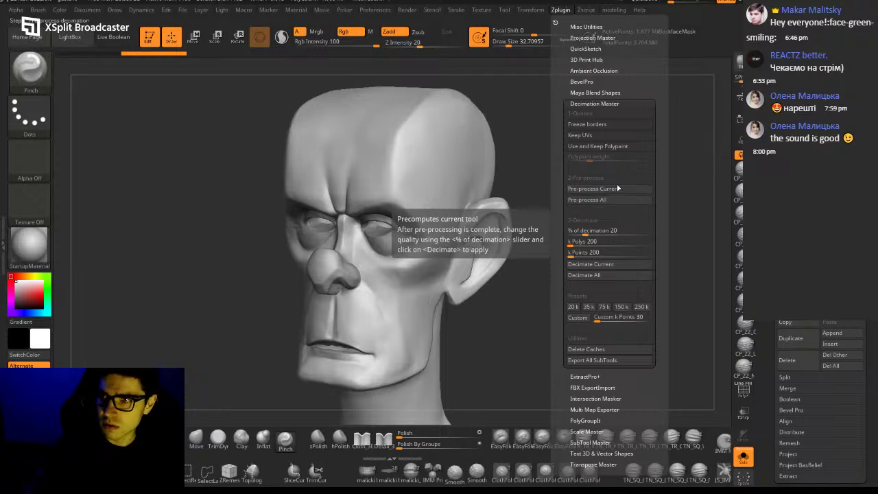
left_click(563, 14)
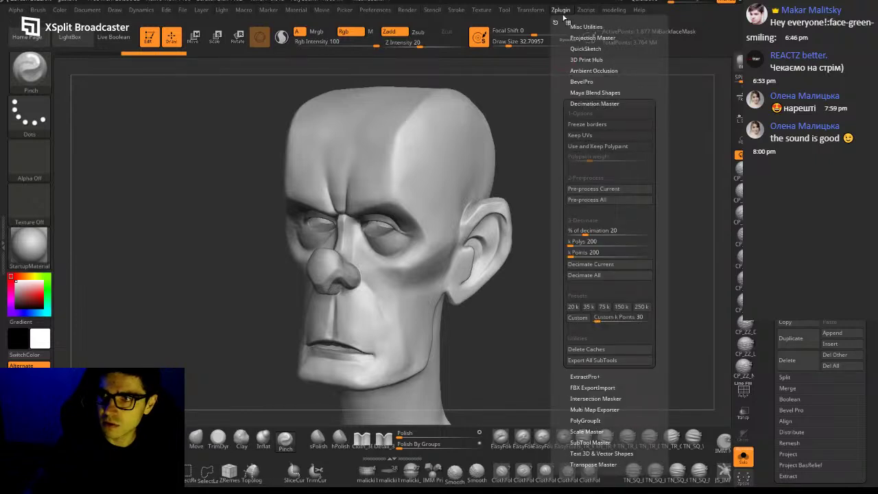
left_click(619, 195)
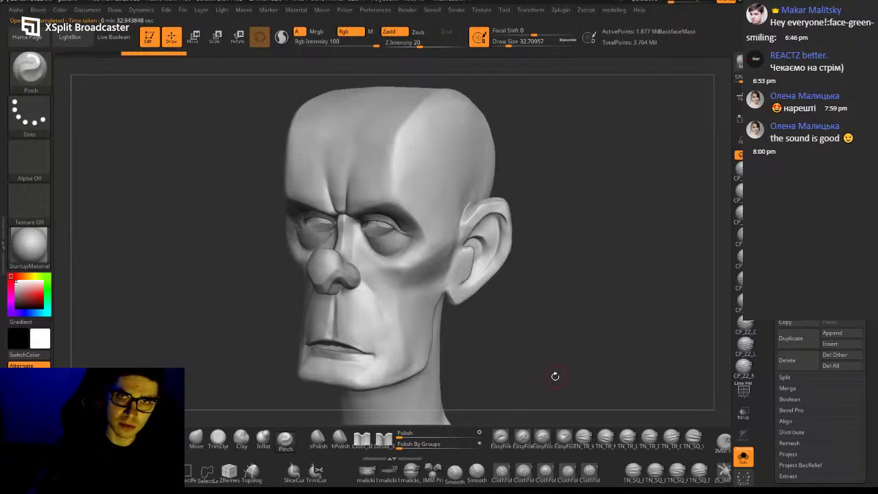
Set the decimation percentage to about 12 and decimate the current head subtool
mouse_move(559, 355)
left_mouse_down()
mouse_move(565, 349)
mouse_move(578, 360)
left_mouse_up()
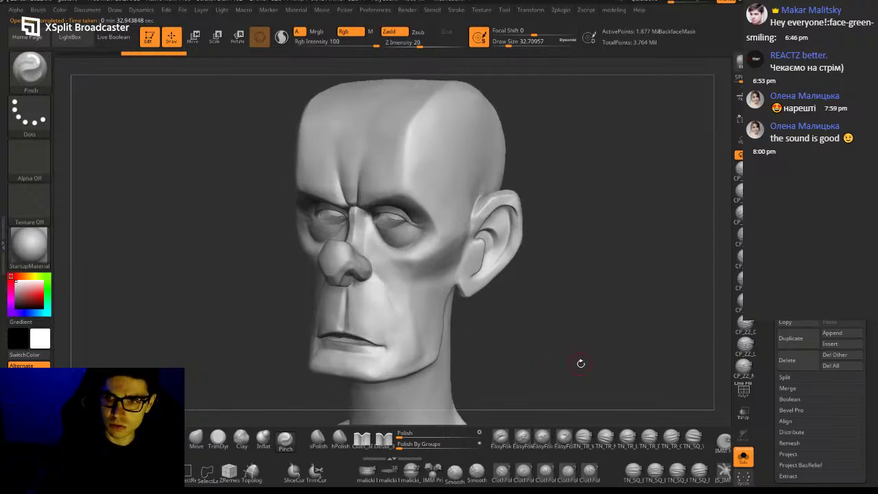
left_click(565, 13)
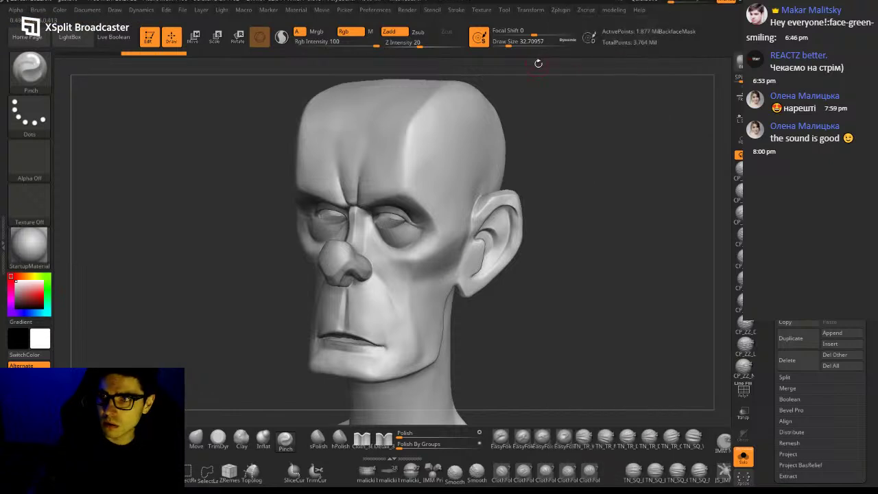
left_click(565, 13)
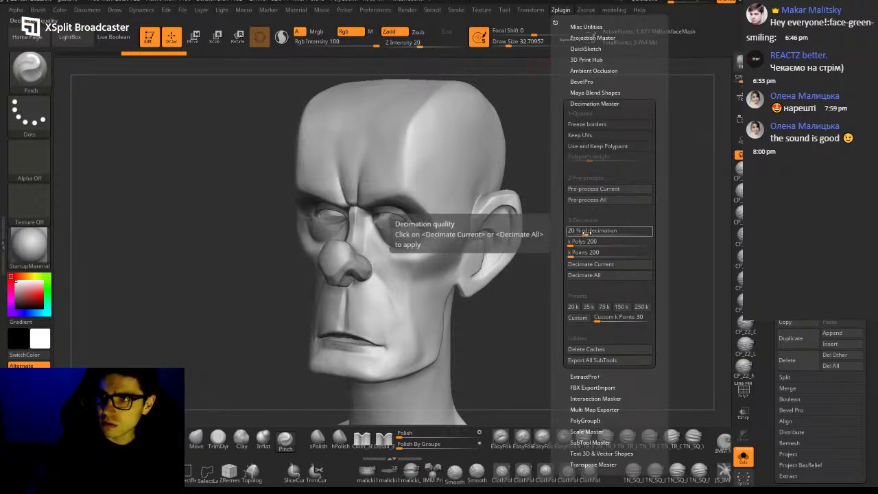
left_click_drag(583, 235, 579, 235)
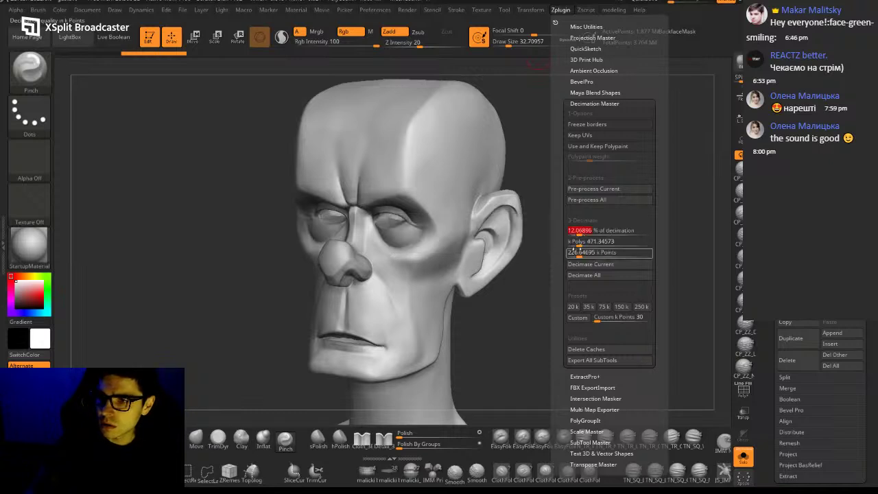
left_click(613, 266)
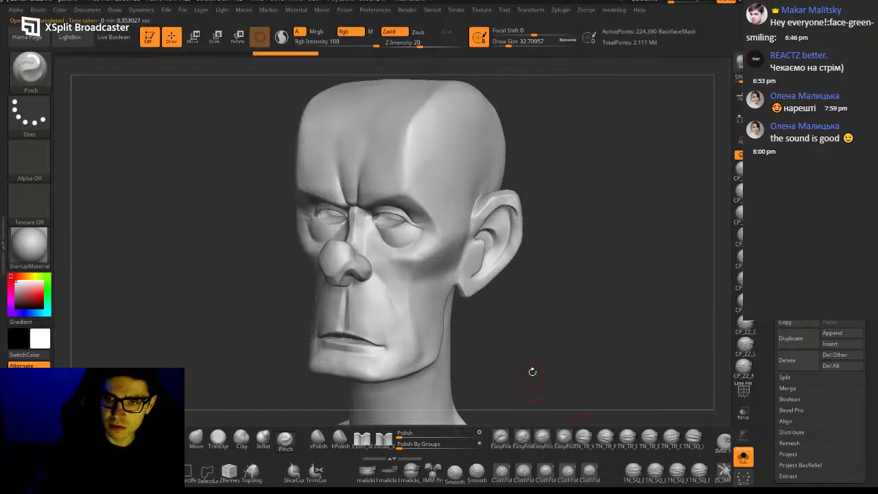
Display the polyframe on the decimated head and examine the wireframe up close and as a whole
left_click(746, 396)
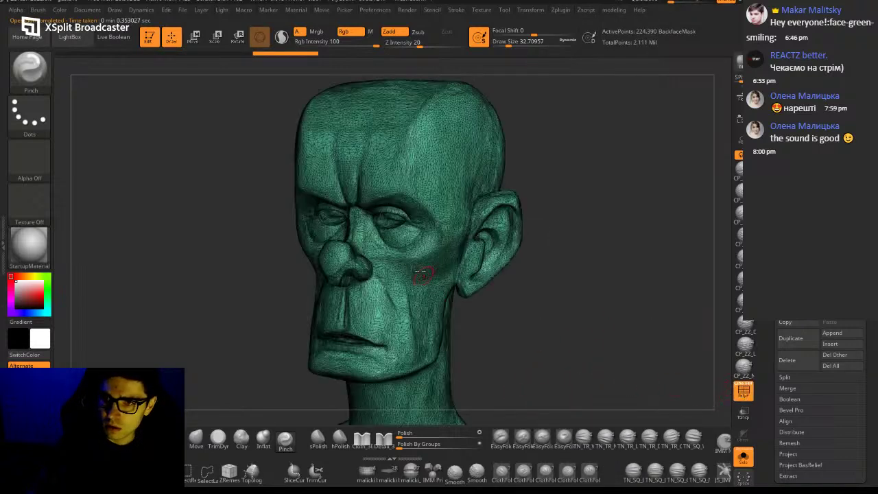
right_click_drag(405, 218, 430, 273, "ctrl")
left_click_drag(624, 404, 626, 400)
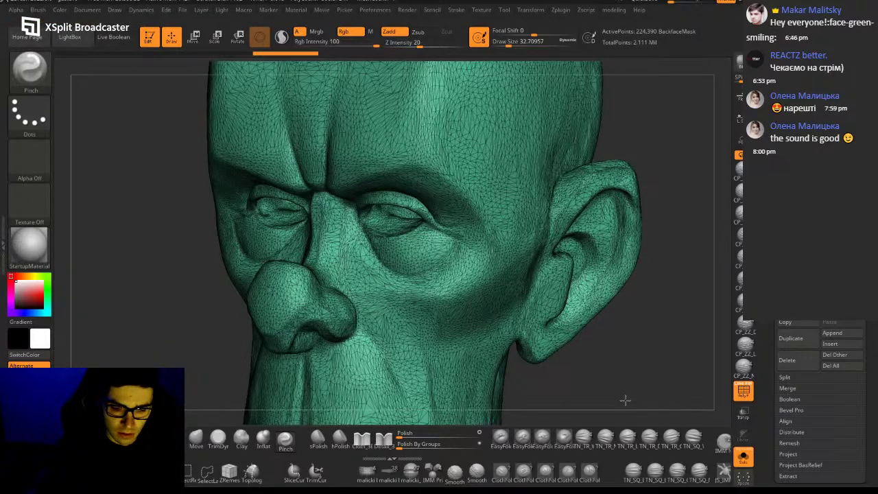
mouse_move(625, 400)
left_mouse_down()
mouse_move(632, 381)
mouse_move(617, 410)
left_mouse_up()
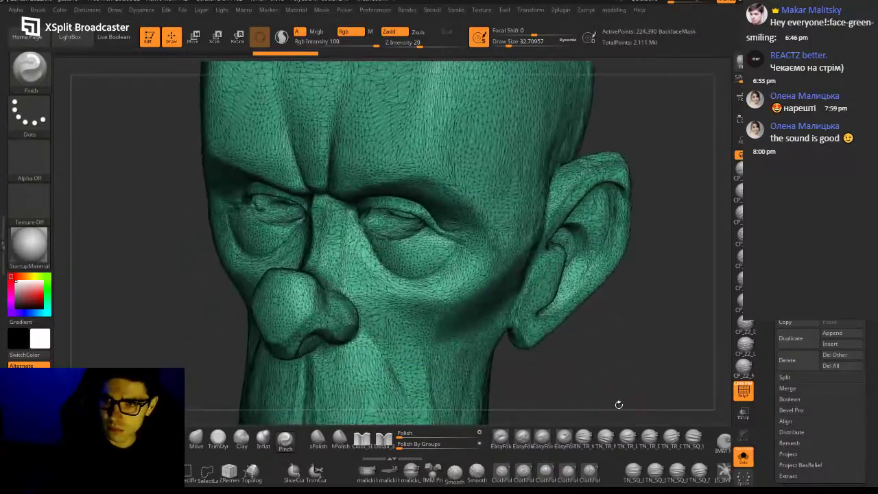
right_click_drag(518, 341, 519, 295, "ctrl")
left_click_drag(598, 398, 591, 373)
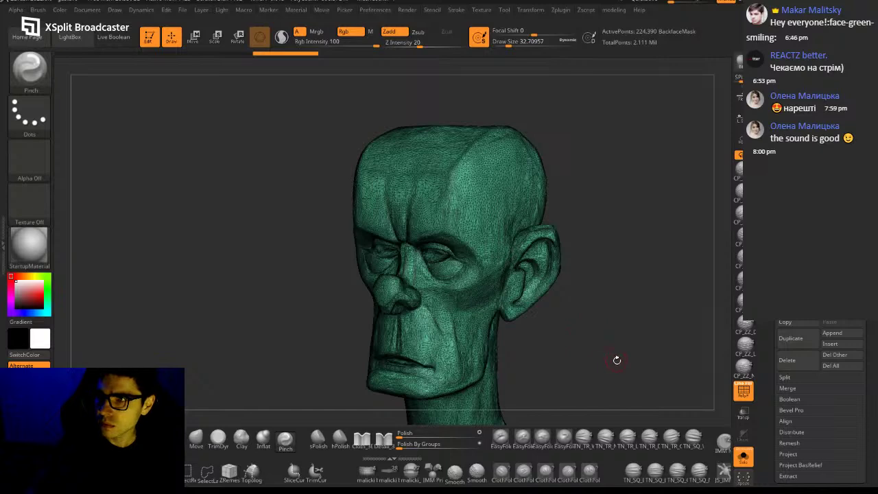
left_click_drag(619, 360, 567, 326)
mouse_move(589, 320)
left_mouse_down()
mouse_move(582, 309)
mouse_move(596, 304)
mouse_move(592, 311)
mouse_move(632, 231)
left_mouse_up()
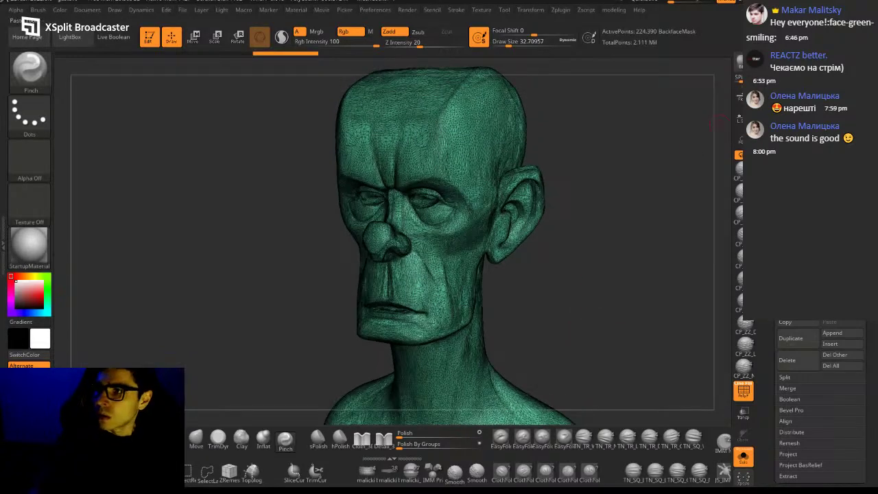
Start exporting the decimated head mesh and create a folder named obj inside 3d art\gustavo on drive D as its destination
left_click(730, 60)
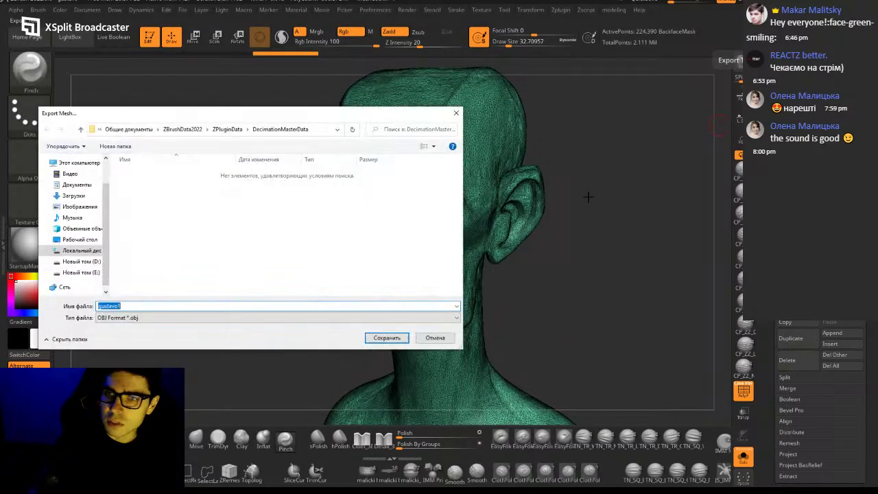
scroll(106, 199, "up", 1)
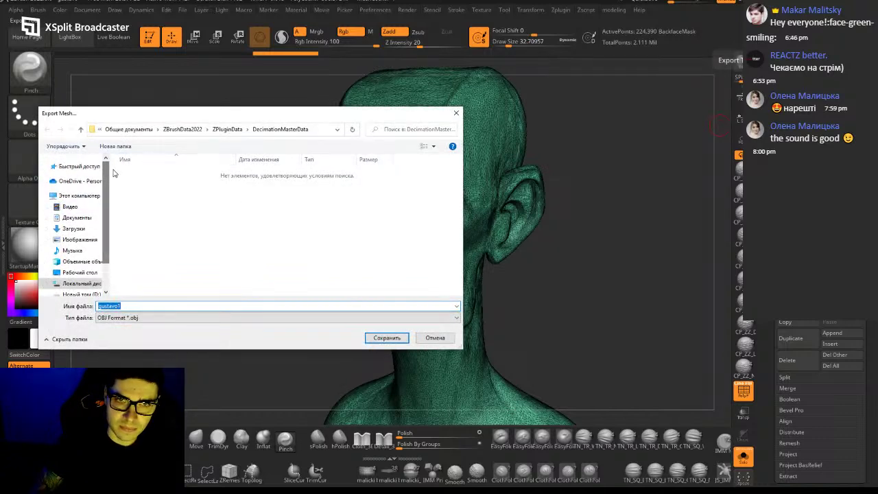
left_click(79, 167)
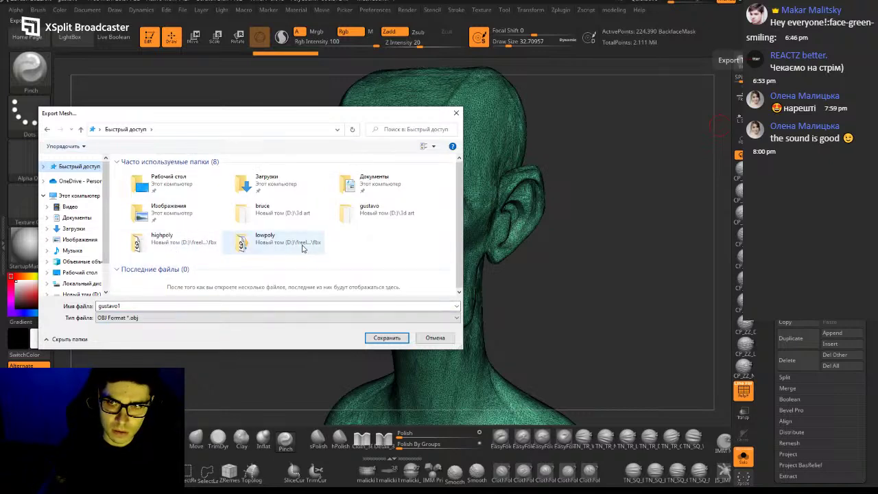
double_click(345, 215)
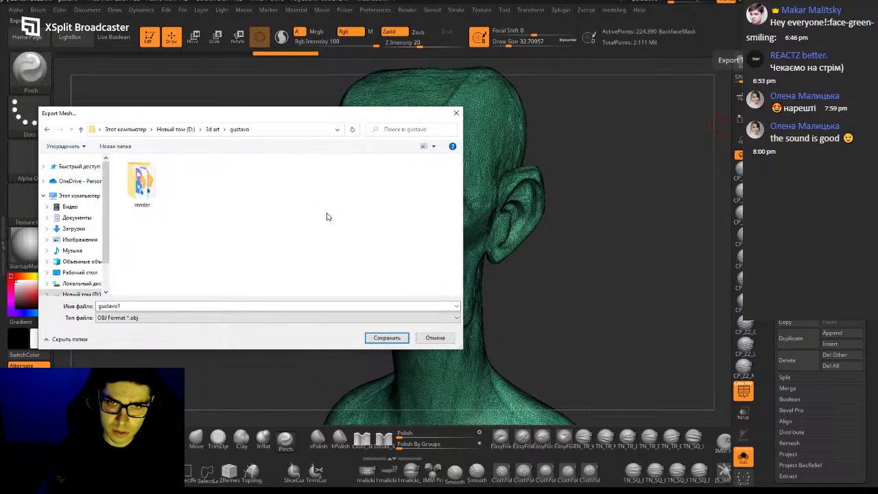
left_click(118, 146)
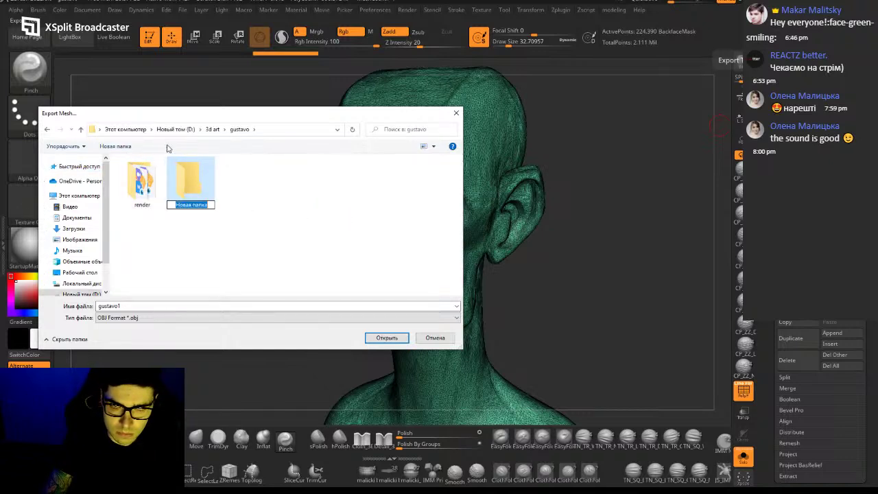
type("obj")
key("Return")
key("Return")
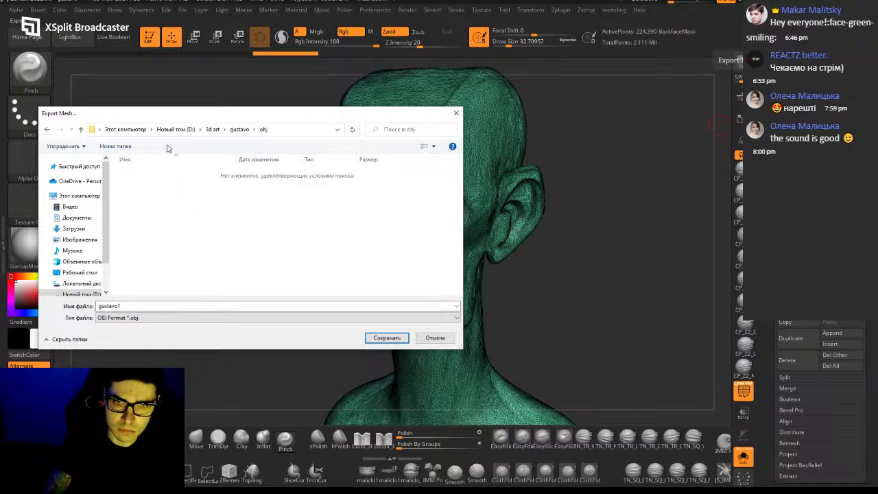
Name the export file "gustavo head decimated" and save it in OBJ format
double_click(152, 306)
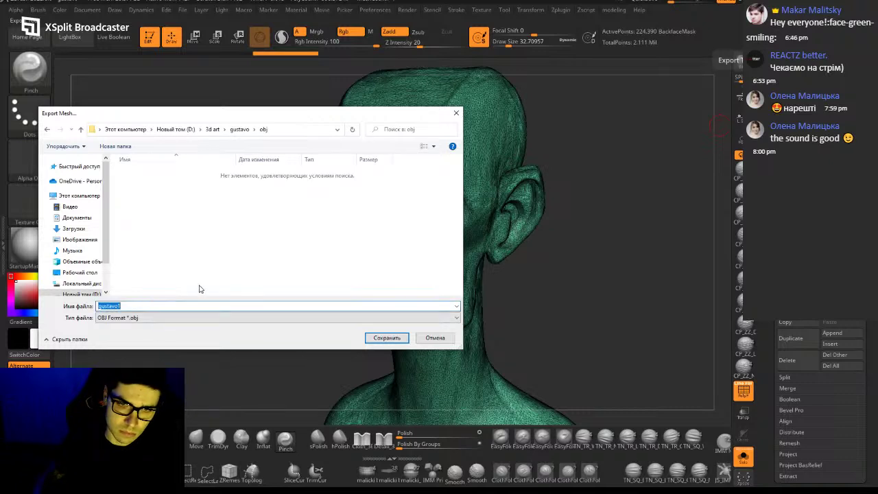
key("End")
key("BackSpace")
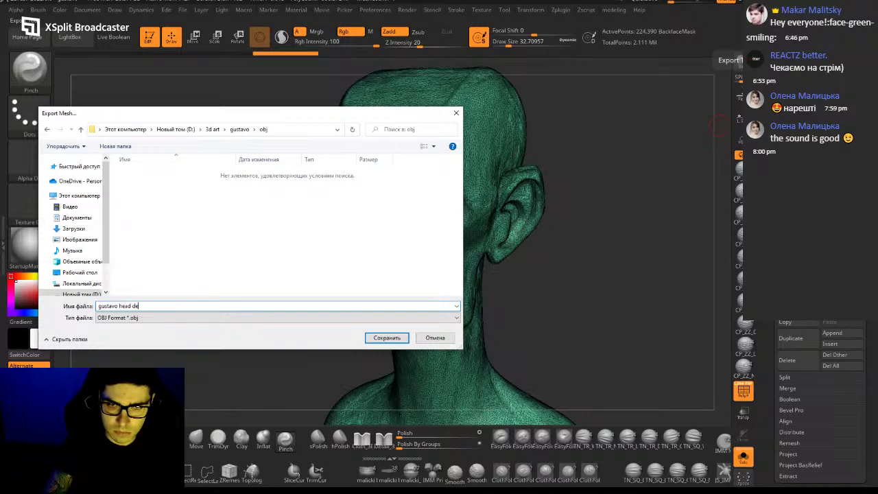
type("head decimated")
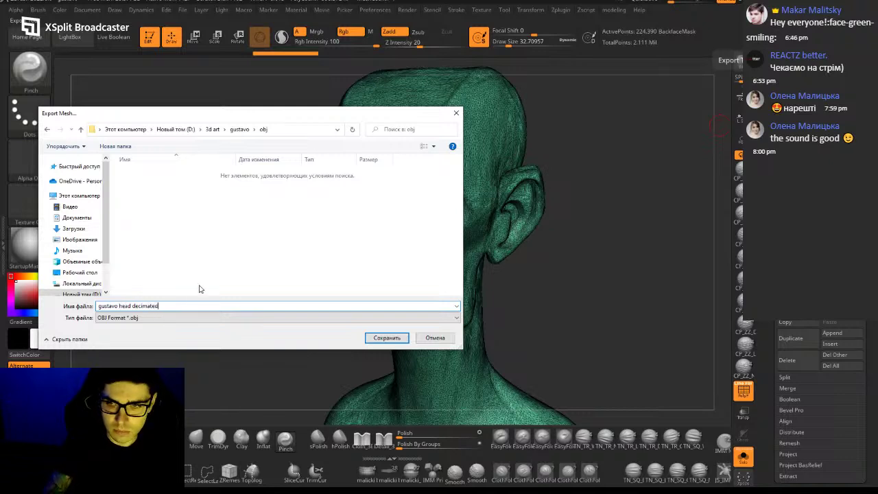
left_click(387, 338)
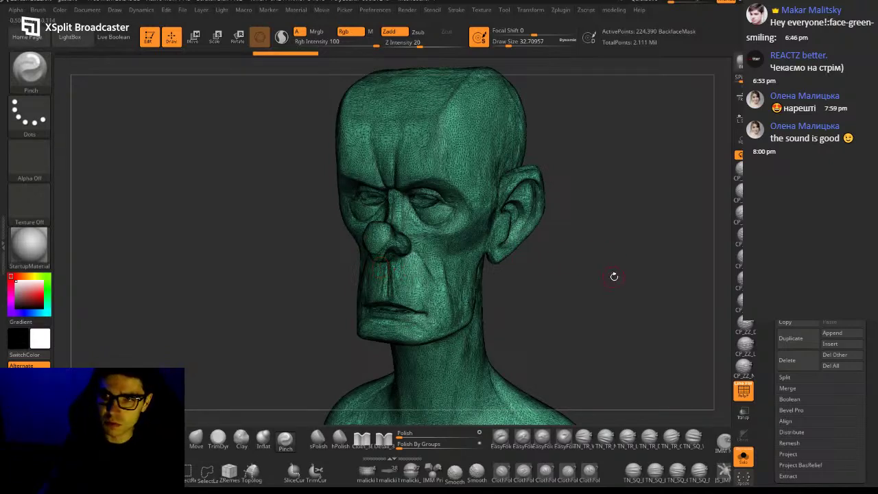
Switch to TopoGun and load the OBJ file "gustavo head decimated" as the high-resolution reference mesh
left_click_drag(625, 300, 582, 294)
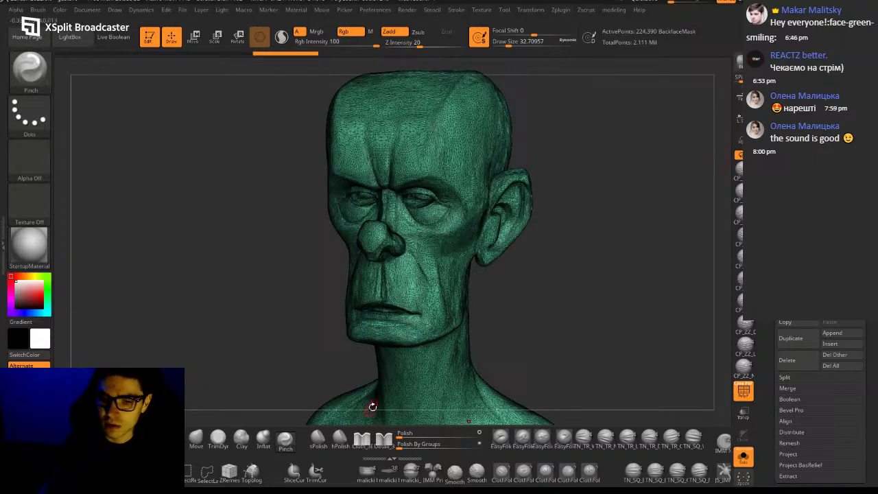
key("alt+Tab")
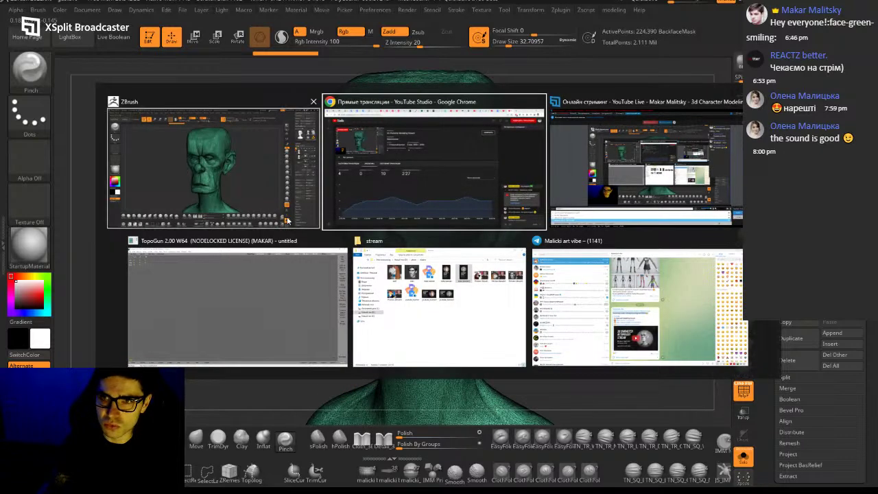
left_click(266, 323)
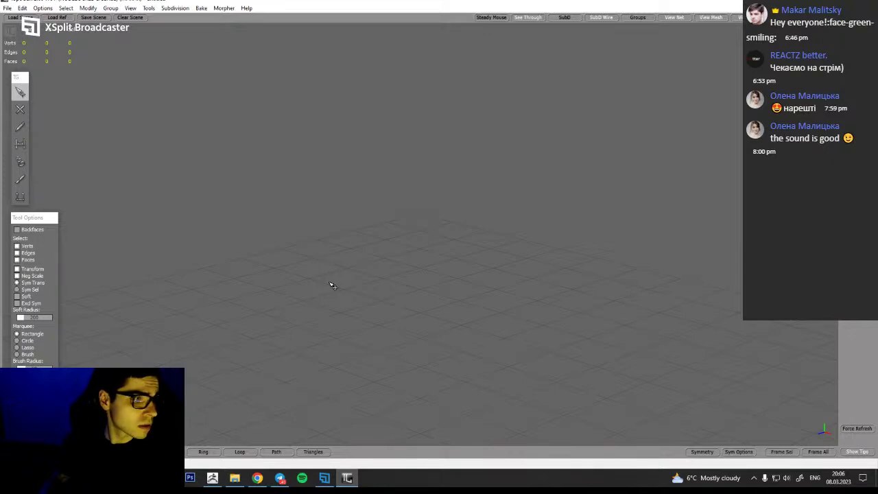
left_click(57, 17)
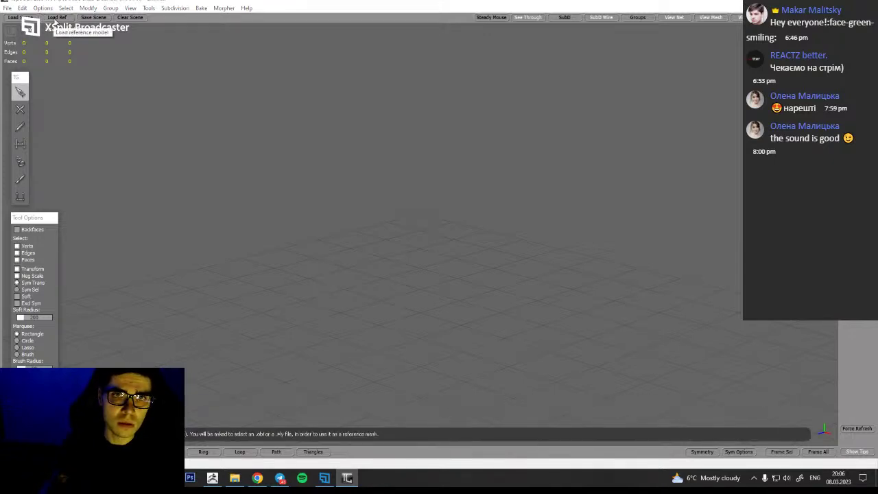
left_click(317, 175)
scroll(379, 256, "down", 3)
left_click(366, 293)
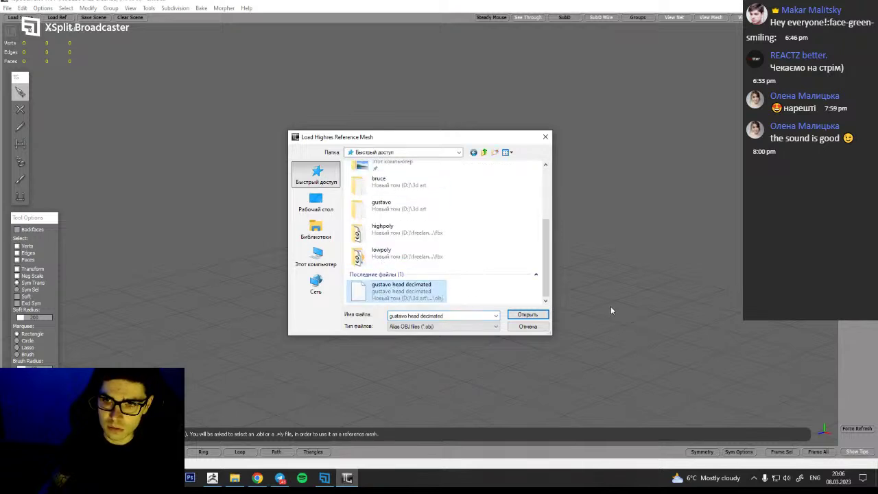
left_click(526, 315)
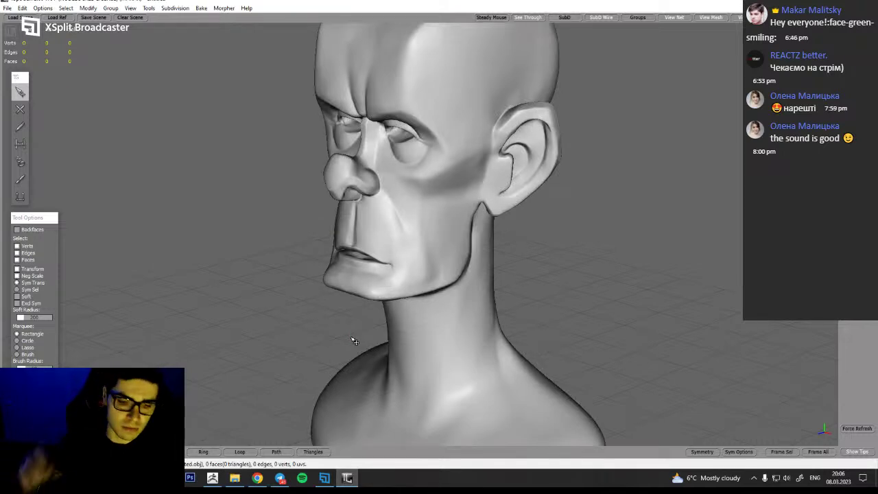
Examine the reference head from the front and three-quarter angles, including the eyes, nose and ears up close
scroll(514, 201, "down", 2)
middle_click_drag(562, 284, 564, 354, "alt")
scroll(573, 287, "up", 2)
scroll(572, 282, "down", 2)
left_click_drag(607, 319, 641, 331, "alt")
left_click_drag(720, 332, 597, 360, "alt")
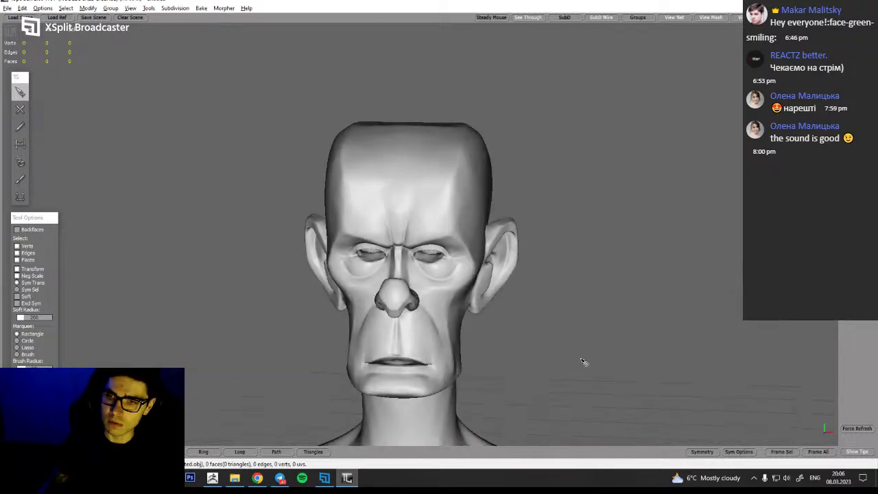
left_click_drag(398, 364, 287, 281, "alt")
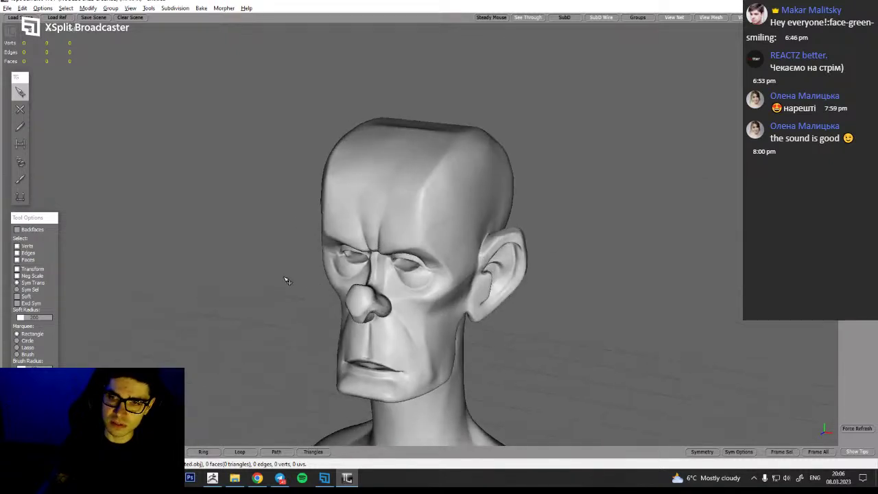
left_click_drag(698, 315, 691, 277, "alt")
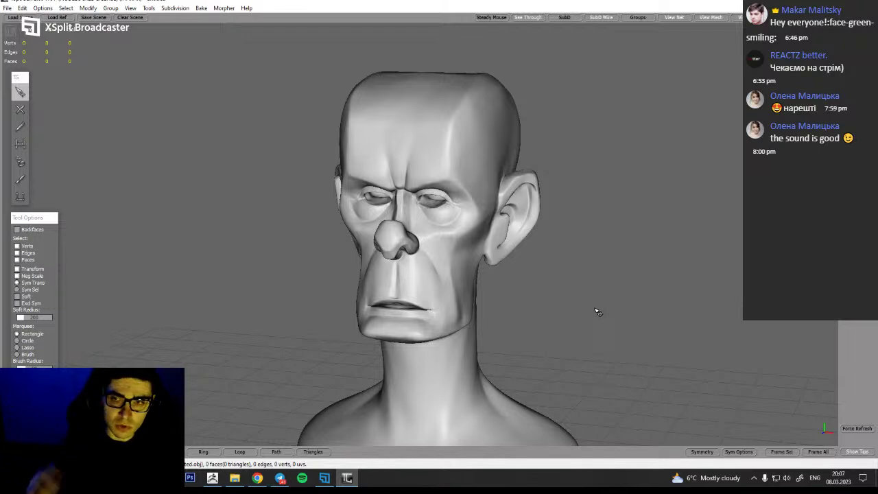
left_click_drag(651, 325, 601, 324, "alt")
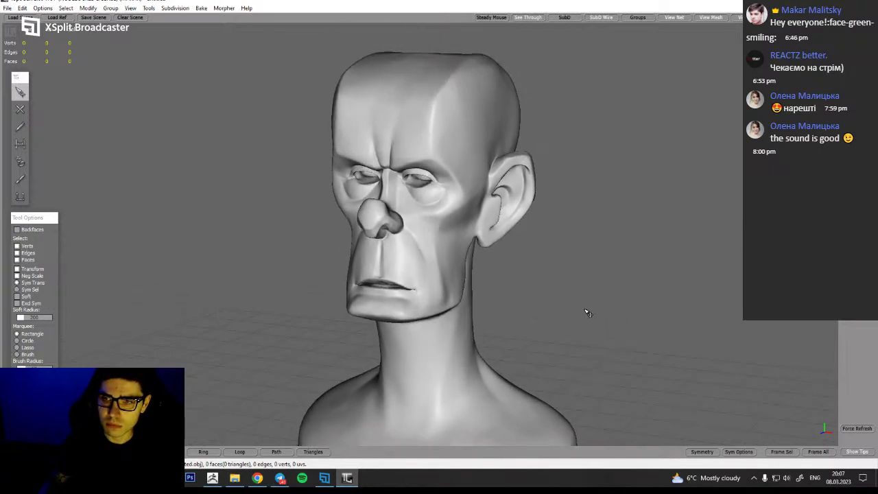
middle_click_drag(582, 266, 598, 284, "alt")
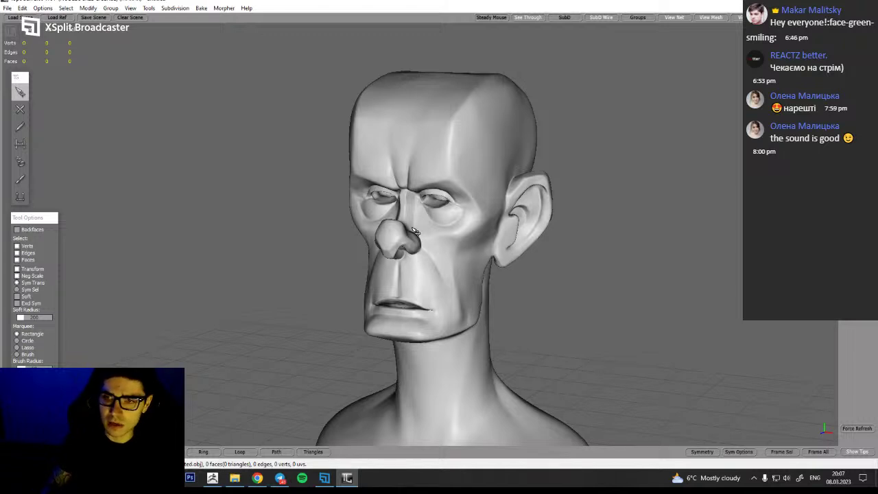
mouse_move(555, 322)
left_mouse_down("alt")
mouse_move(575, 333)
mouse_move(557, 306)
left_mouse_up("alt")
right_click_drag(441, 212, 485, 309, "alt")
left_click_drag(486, 312, 506, 239, "alt")
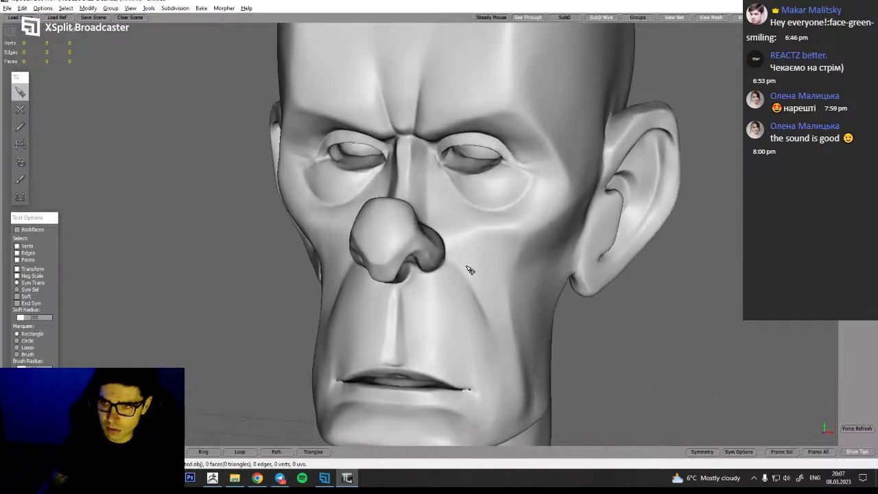
left_click_drag(538, 285, 619, 328, "alt")
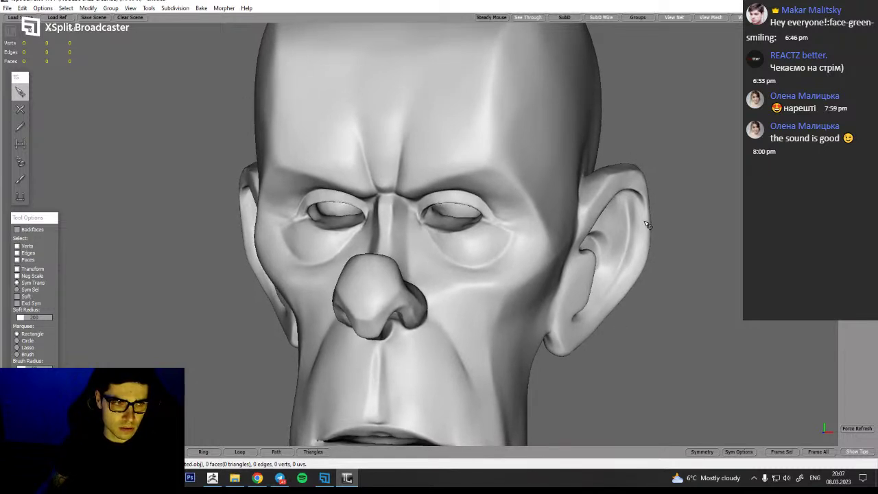
left_click_drag(661, 190, 678, 196, "alt")
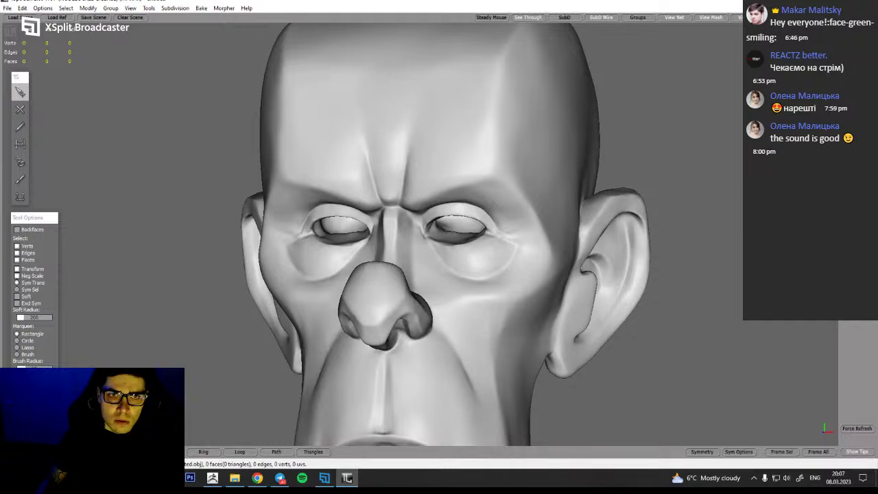
With SimpleCreate, place a chain of six connected vertices along the upper eyelid rim of the character's left eye, from inner to outer corner
left_click(19, 109)
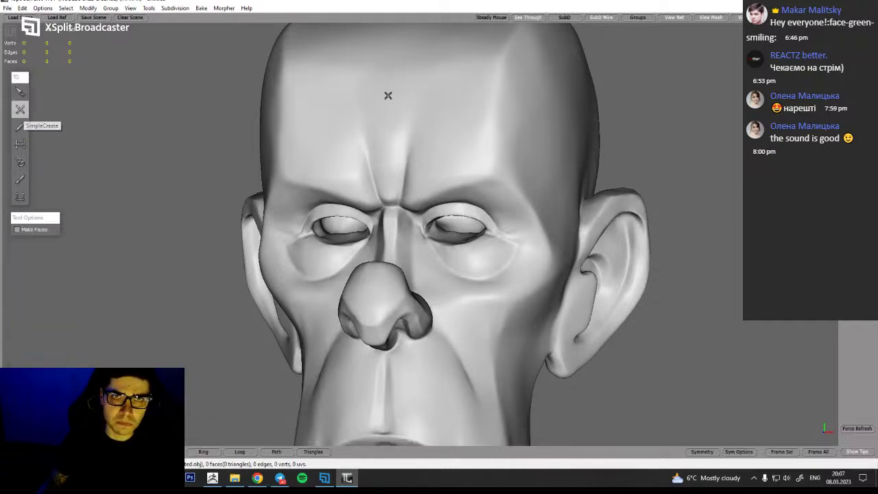
left_click_drag(723, 249, 702, 322, "alt")
left_click_drag(595, 336, 623, 343, "alt")
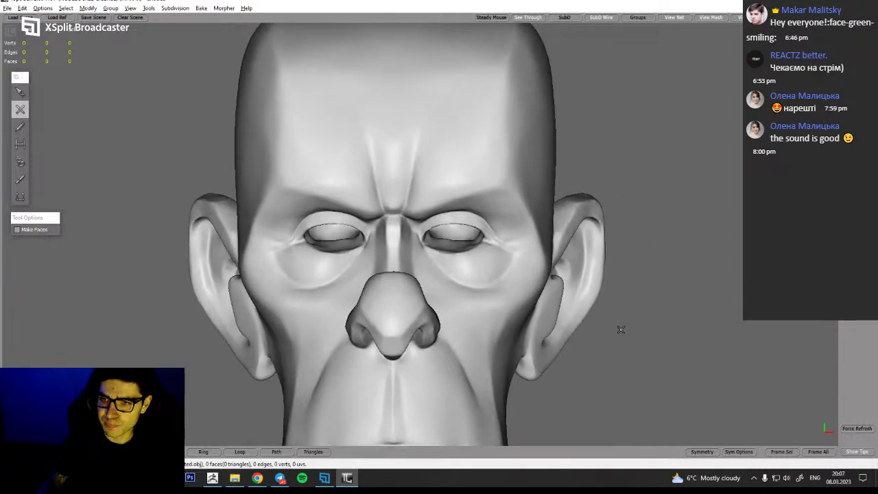
scroll(455, 255, "up", 6)
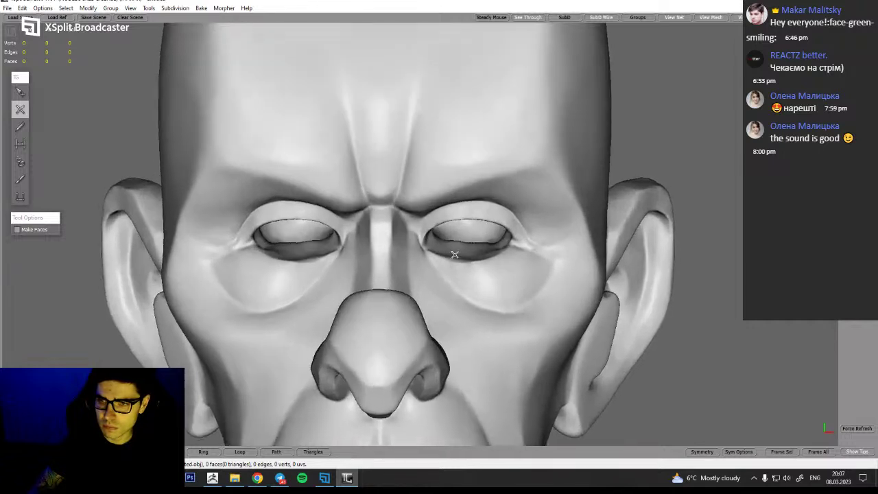
left_click_drag(478, 322, 437, 279, "alt")
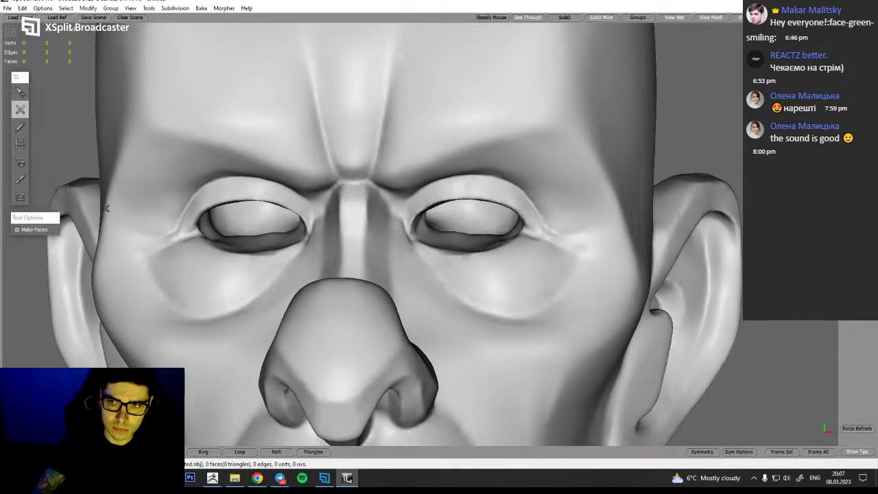
left_click(417, 212)
left_click(443, 200)
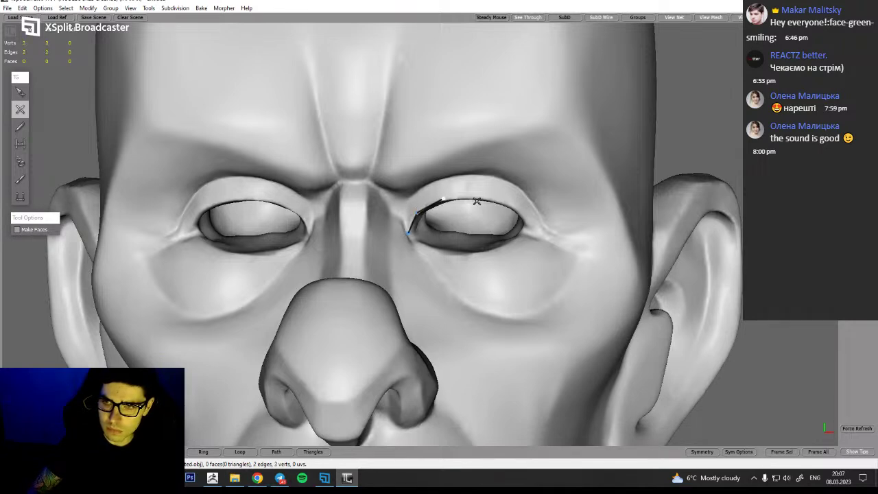
left_click(473, 197)
left_click(502, 201)
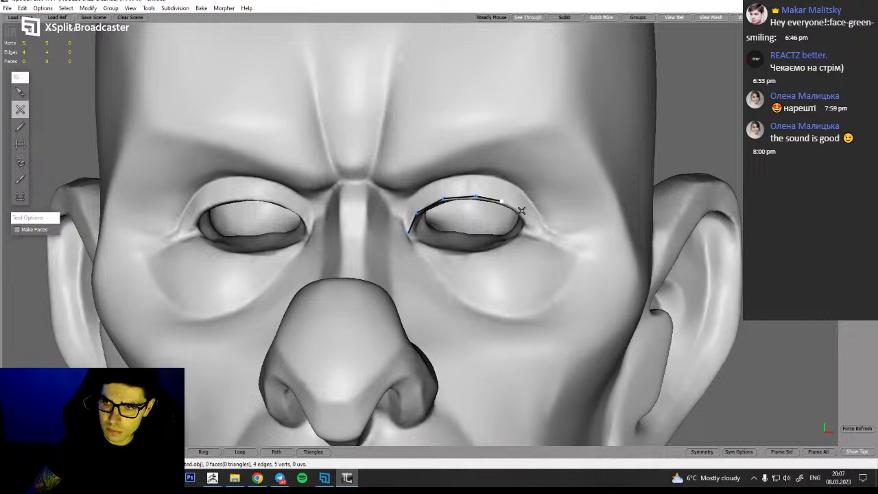
left_click(522, 212)
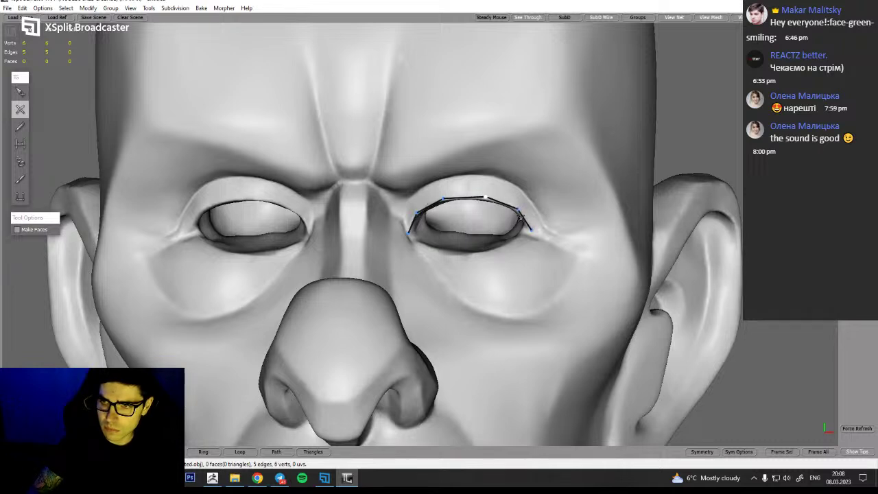
Continue the vertex chain along the lower eyelid rim with four vertices and close it at the inner corner into a ten-vertex loop
left_click_drag(583, 293, 693, 137, "alt")
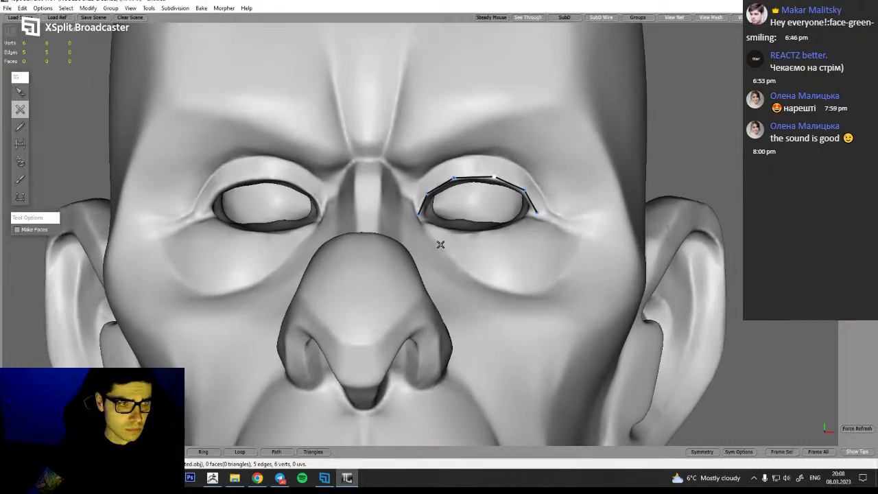
left_click_drag(491, 214, 478, 224, "alt")
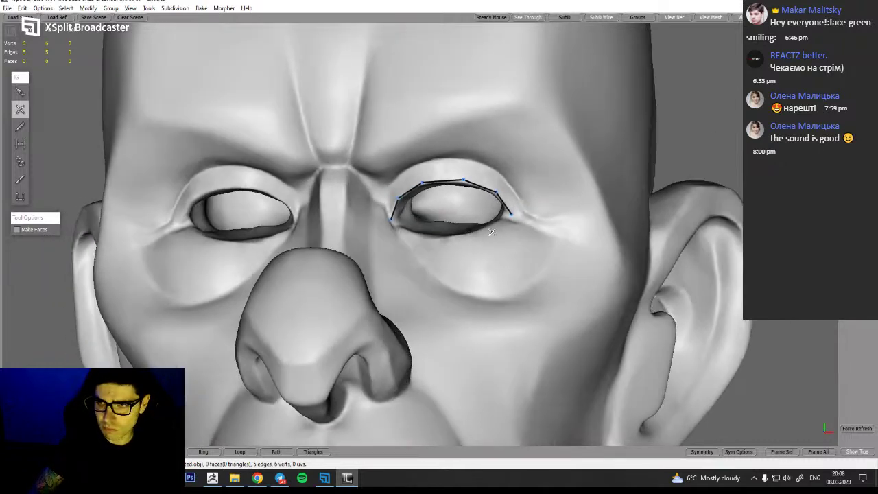
key("q")
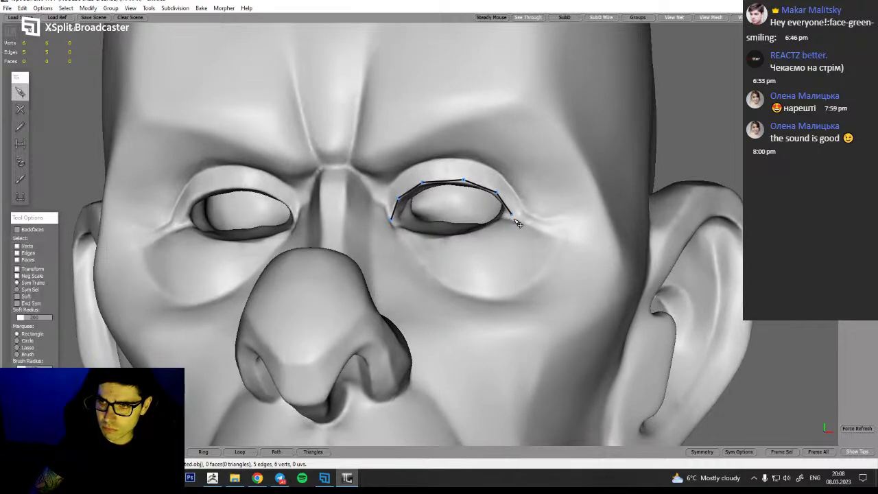
left_click(513, 216)
key("w")
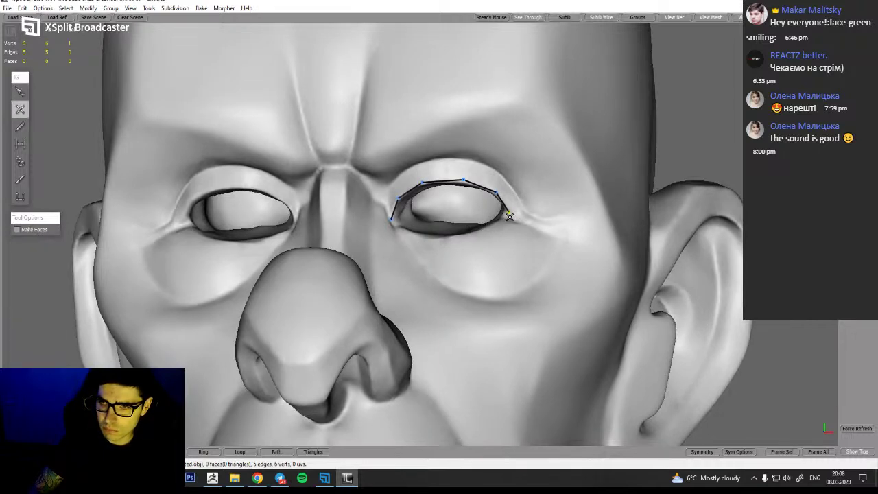
left_click_drag(515, 218, 514, 264, "alt")
left_click(511, 266)
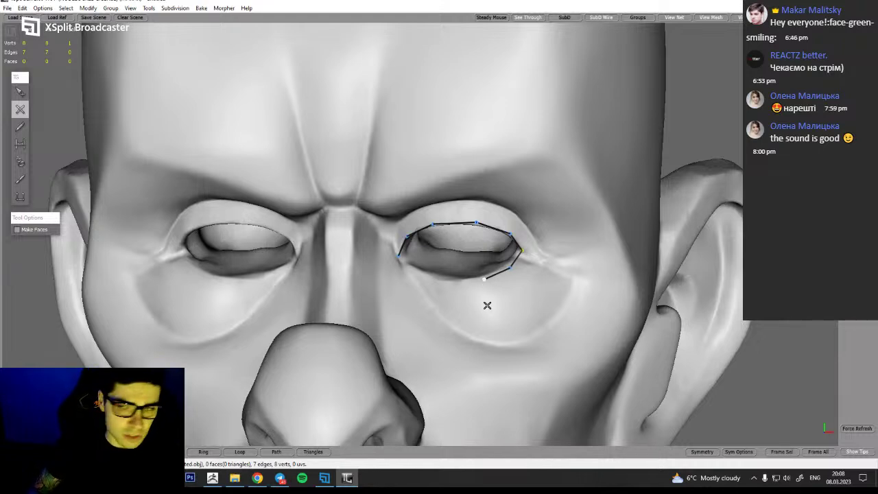
left_click_drag(475, 288, 476, 273, "alt")
left_click(450, 271)
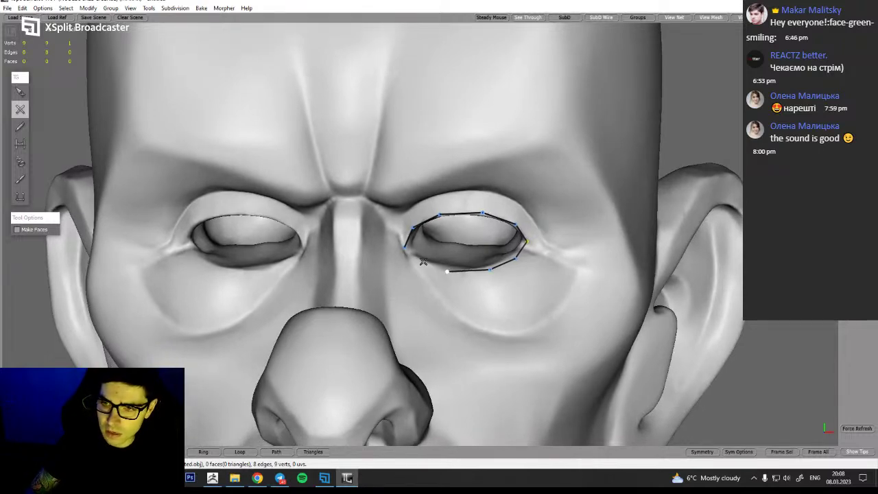
left_click_drag(429, 267, 429, 261, "alt")
left_click(423, 266)
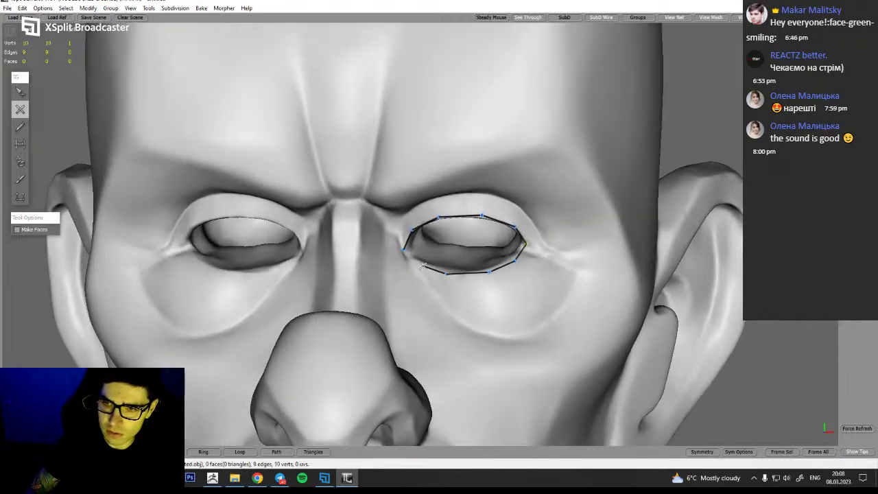
left_click(404, 251)
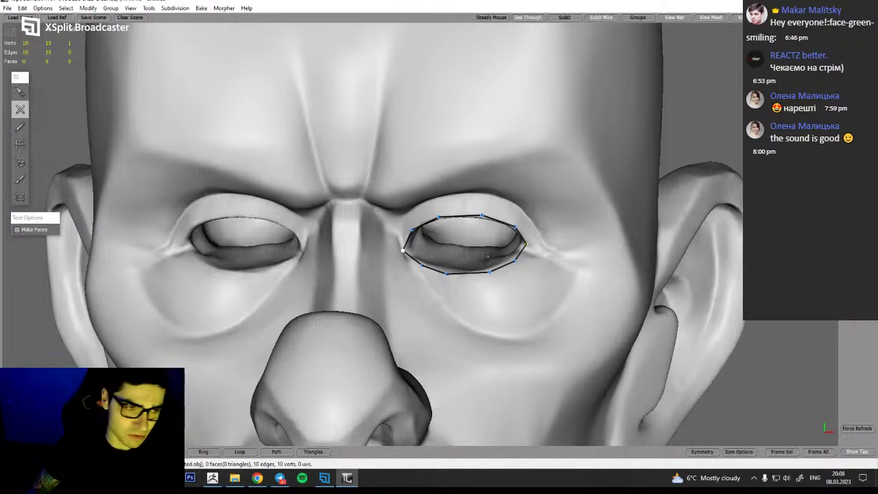
Reposition the upper-lid vertices near the inner corner so the eye loop follows the eyelid rim
middle_click_drag(508, 342, 529, 343)
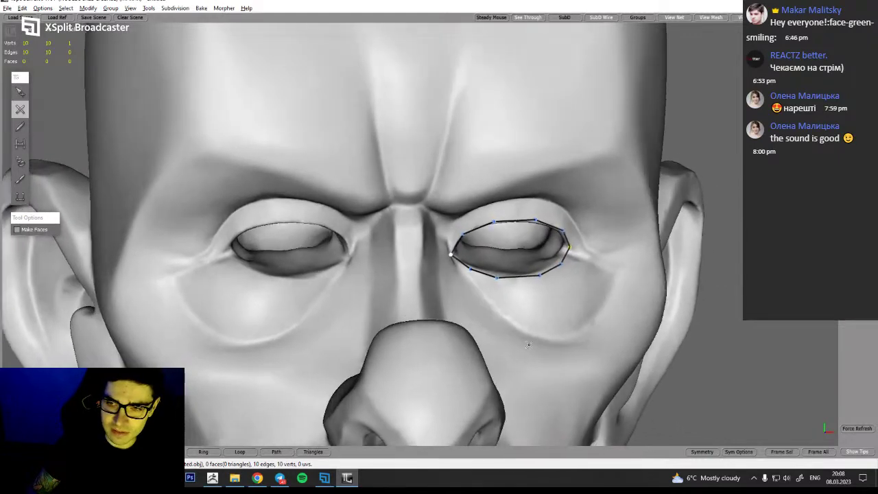
left_click_drag(528, 343, 503, 343, "alt")
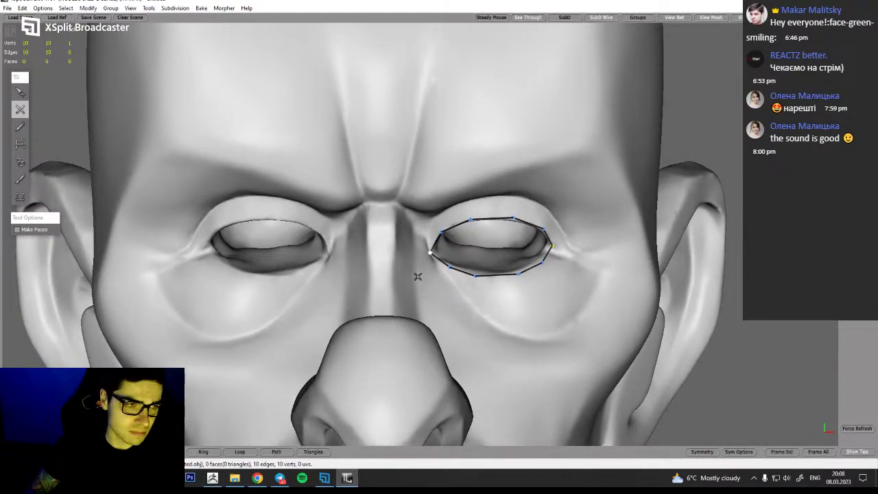
left_click_drag(467, 314, 401, 223, "alt")
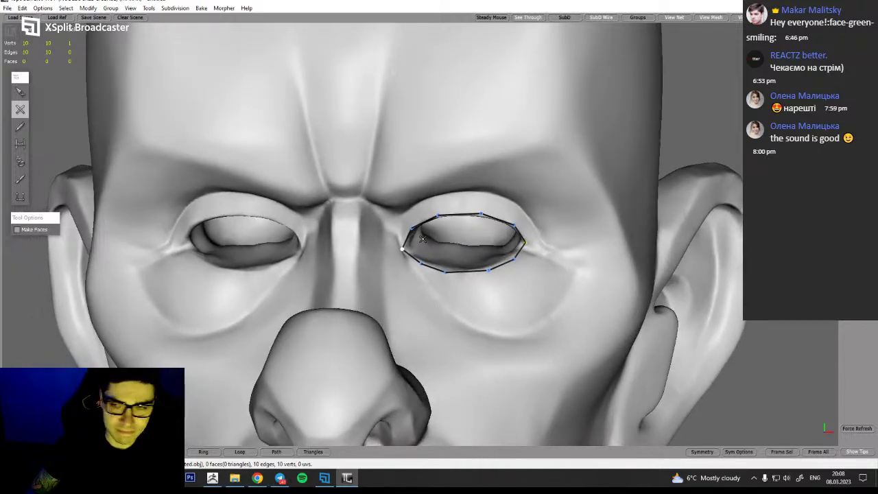
key("q")
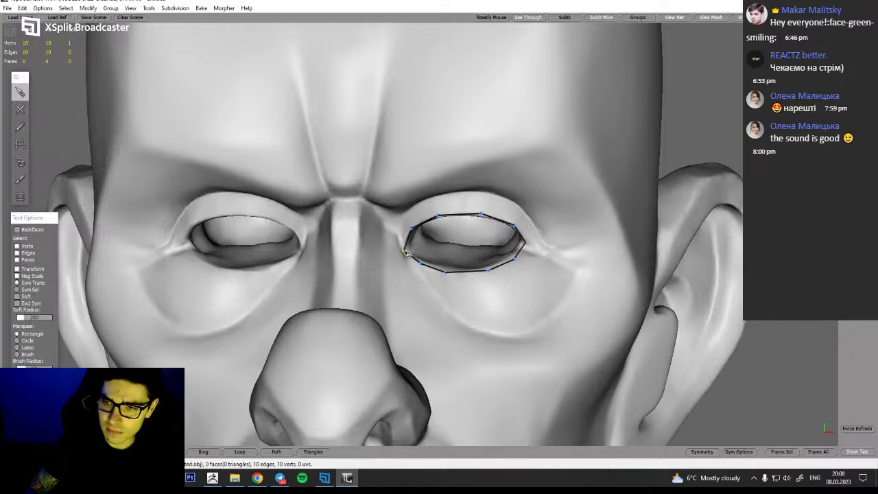
mouse_move(438, 290)
left_mouse_down("alt")
mouse_move(439, 318)
mouse_move(439, 292)
left_mouse_up("alt")
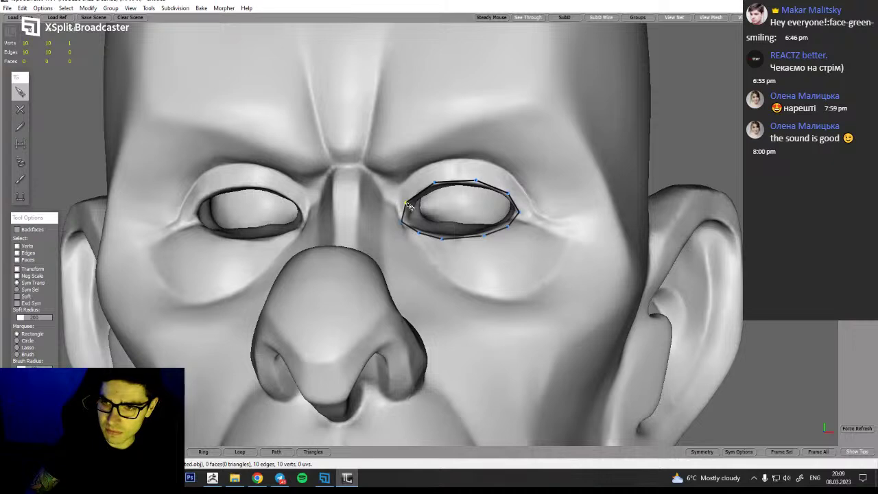
left_click_drag(435, 183, 429, 185)
left_click_drag(417, 240, 472, 306, "alt")
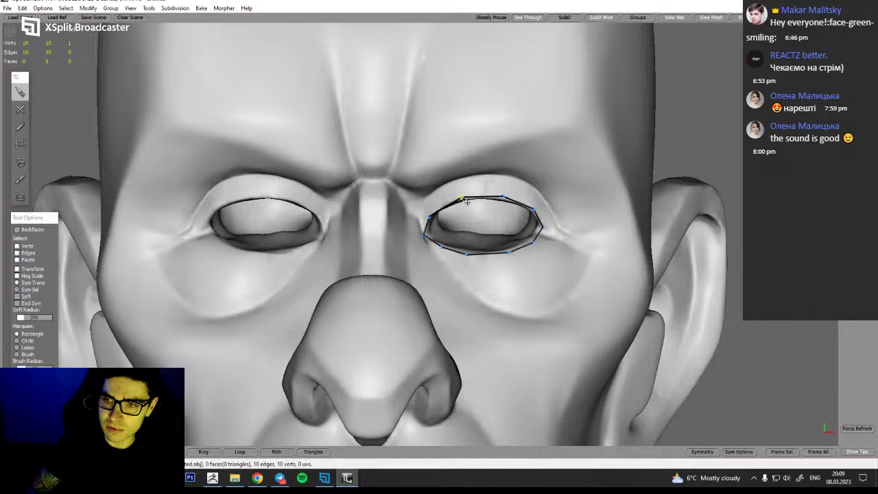
middle_click_drag(505, 310, 518, 314)
With SimpleCreate, build three quads outward from the eye loop along the upper eyelid to the outer corner
key("w")
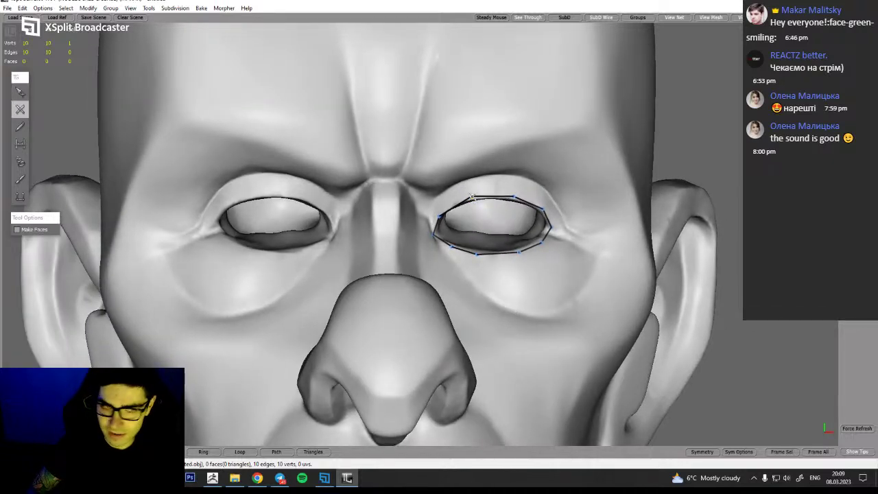
middle_click_drag(483, 209, 449, 226)
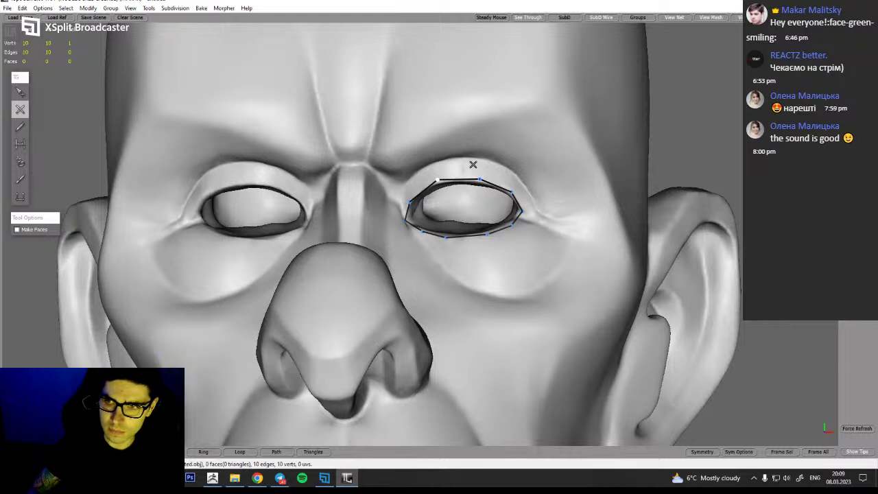
left_click(449, 162)
left_click_drag(450, 163, 441, 160)
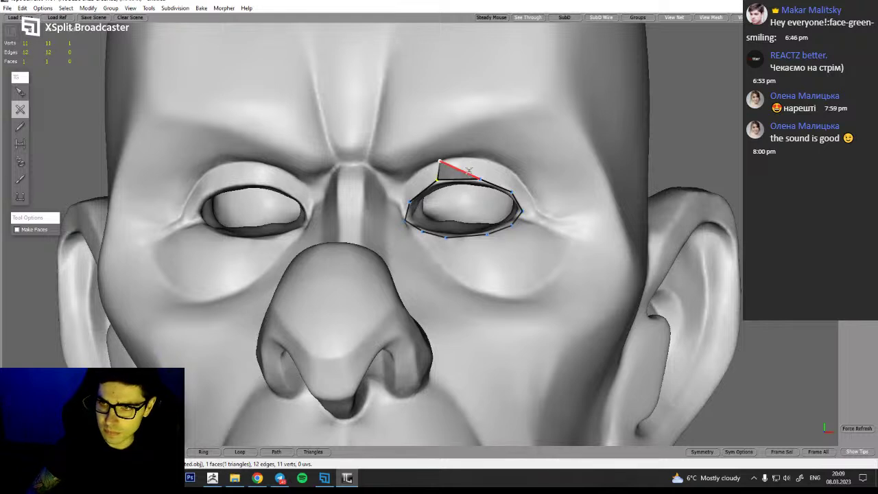
left_click(479, 160)
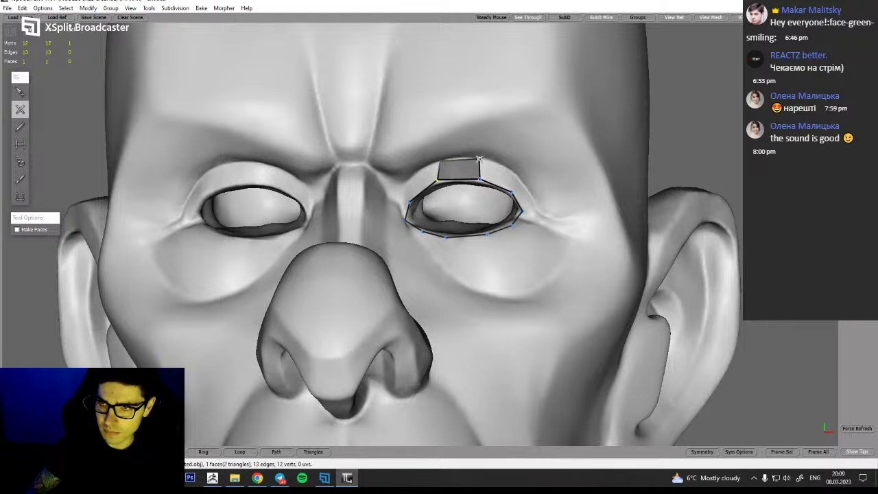
middle_click_drag(490, 174, 437, 178)
left_click(430, 173)
left_click(455, 206)
middle_click_drag(449, 236, 470, 260)
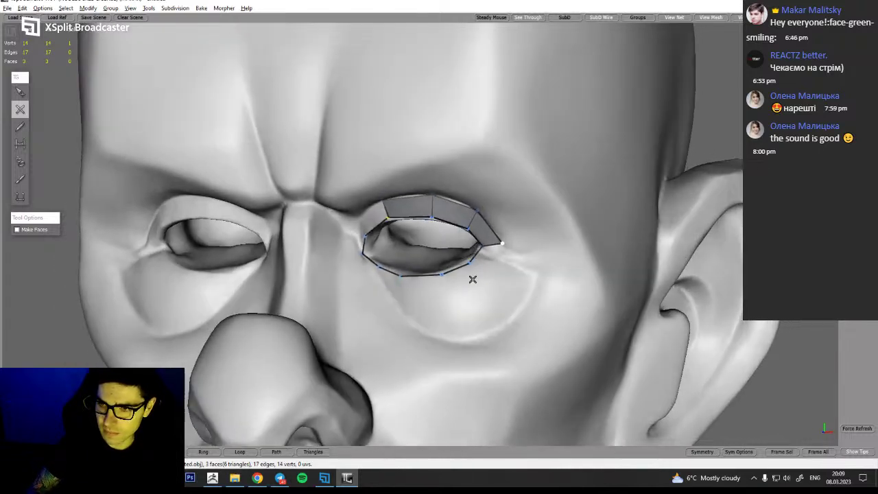
Add seven quads from the outer corner along the lower lid and around the inner corner, closing the first face ring
left_click(485, 272)
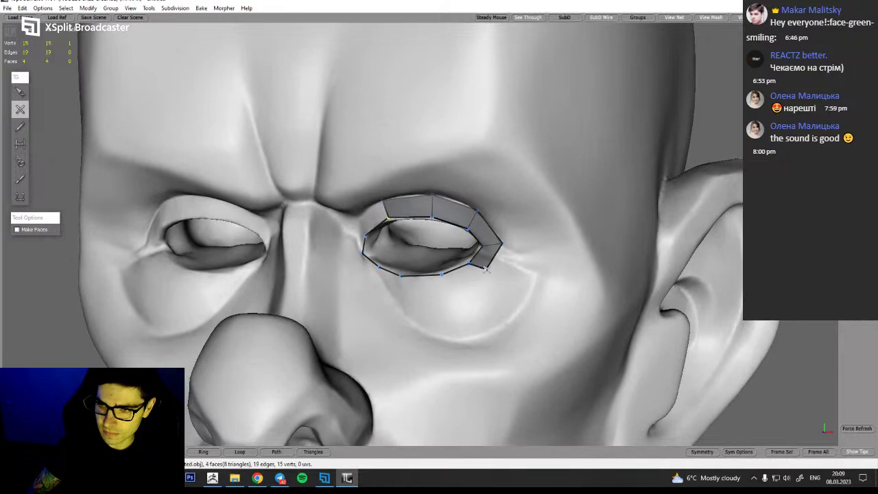
left_click(447, 289)
left_click(403, 289)
middle_click_drag(402, 289, 412, 270)
left_click(438, 267)
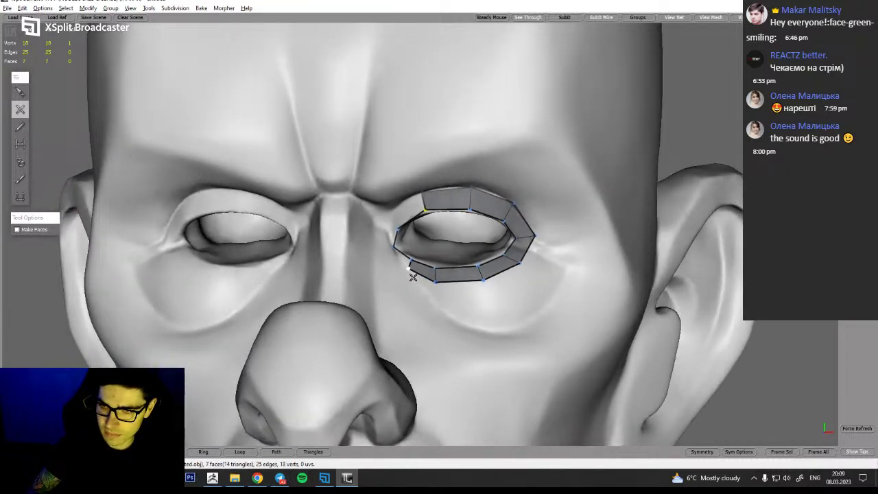
left_click(389, 250)
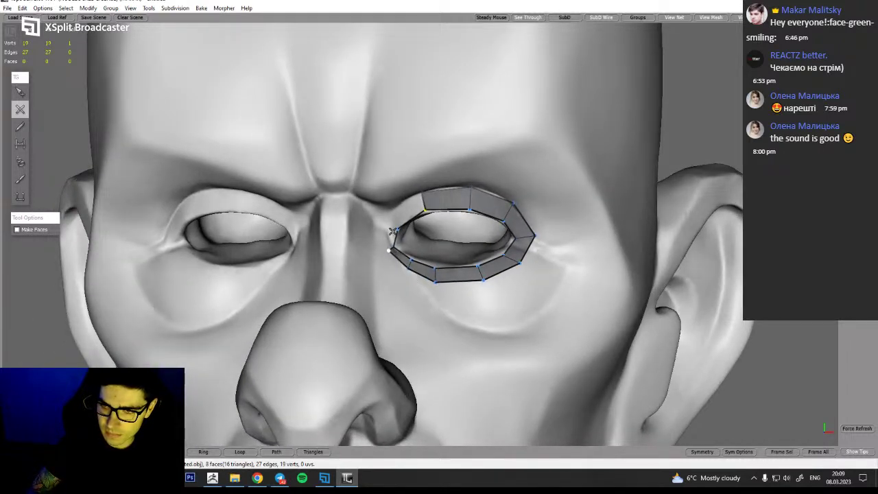
left_click(390, 222)
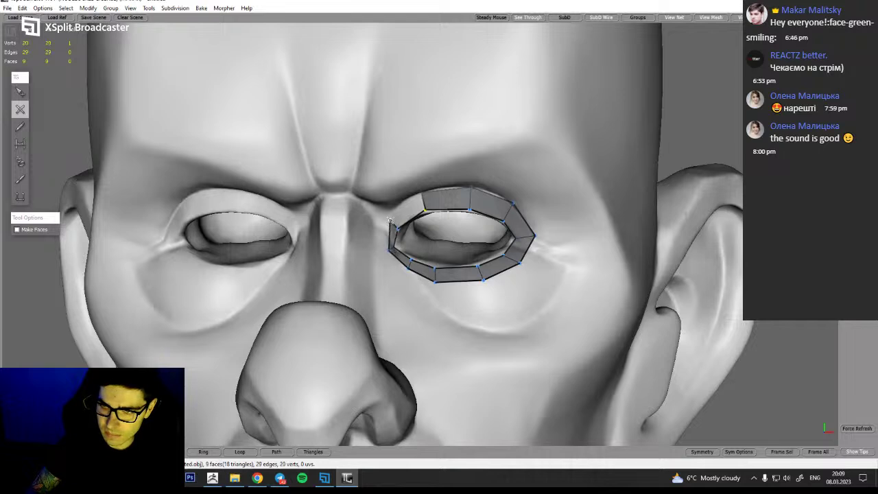
left_click(422, 193)
left_click_drag(420, 243, 410, 257, "alt")
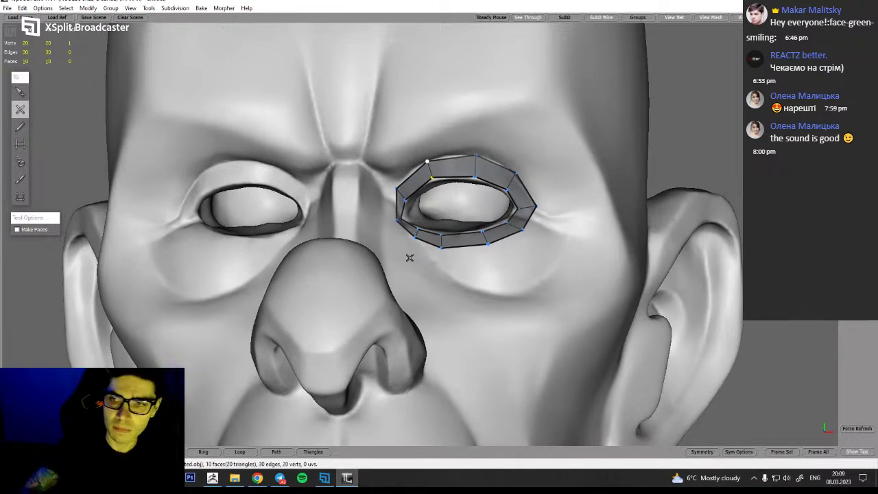
Pull the ring's three outer vertices below the lower lid down over the eye bag
left_click_drag(550, 295, 553, 326, "alt")
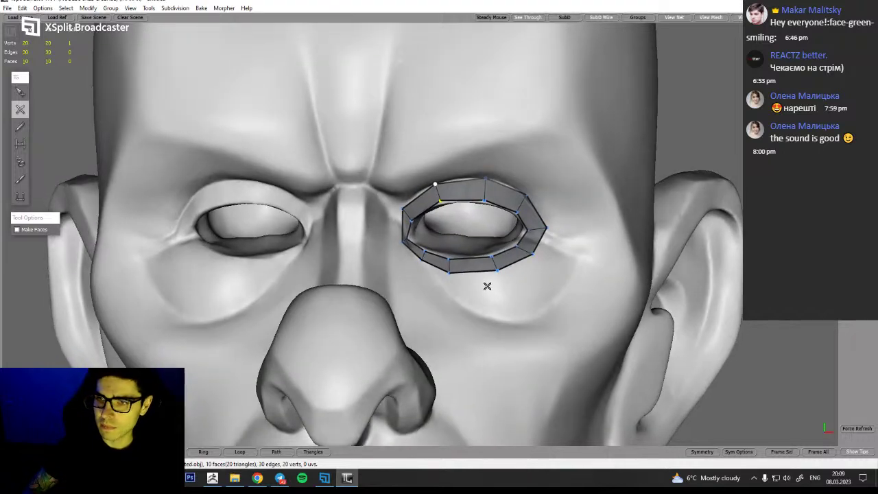
key("q")
left_click_drag(503, 272, 508, 317)
left_click_drag(451, 276, 449, 292)
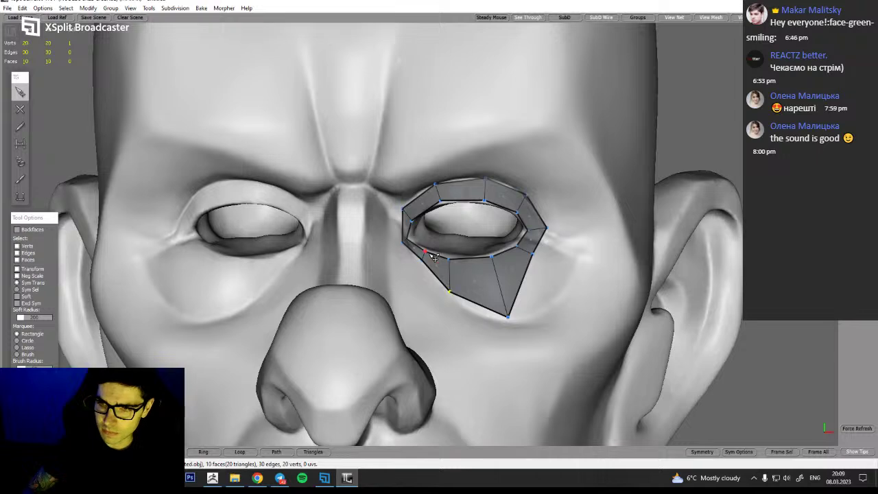
left_click_drag(422, 260, 398, 268, "alt")
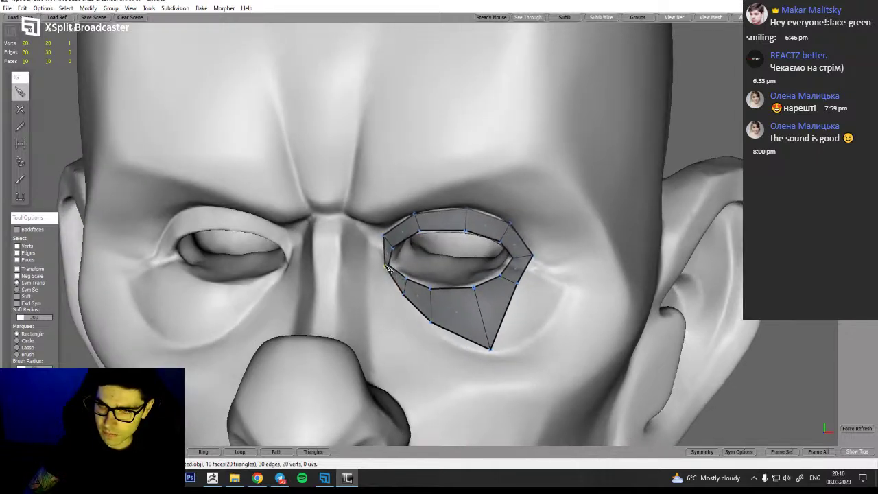
left_click_drag(517, 282, 545, 322)
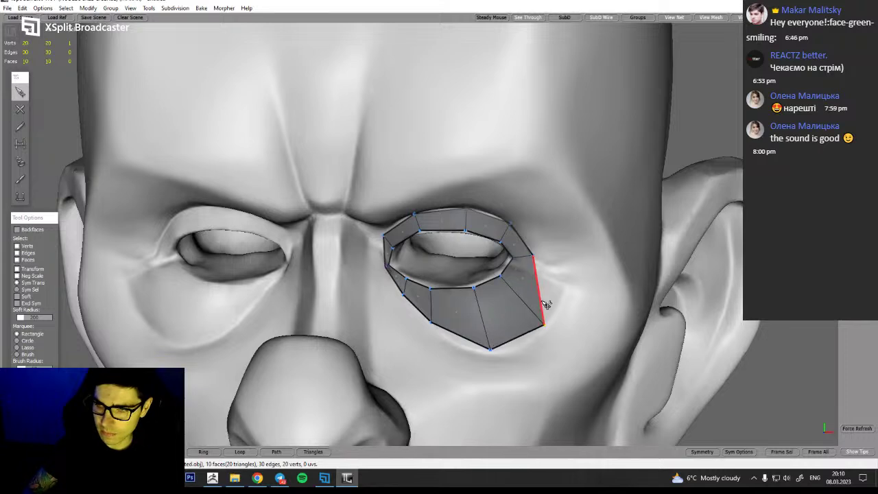
Move the ring's lower outer vertices back up toward the lid, evening out the quads on the eye bag
mouse_move(551, 306)
middle_mouse_down()
mouse_move(597, 334)
mouse_move(546, 310)
mouse_move(592, 326)
mouse_move(575, 325)
mouse_move(570, 294)
mouse_move(551, 294)
middle_mouse_up()
left_click_drag(530, 269, 527, 267)
left_click_drag(488, 307, 486, 293)
left_click_drag(430, 281, 403, 255)
left_click_drag(486, 294, 484, 291)
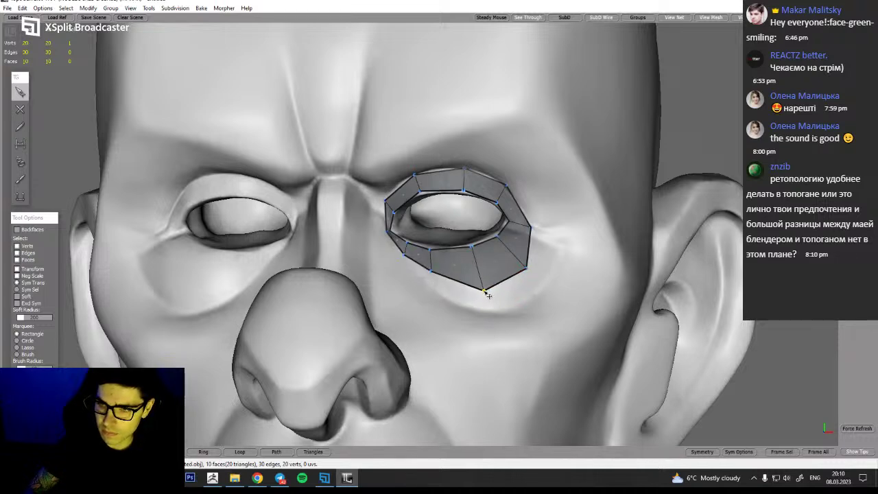
left_click_drag(526, 268, 526, 269)
middle_click_drag(528, 297, 532, 314)
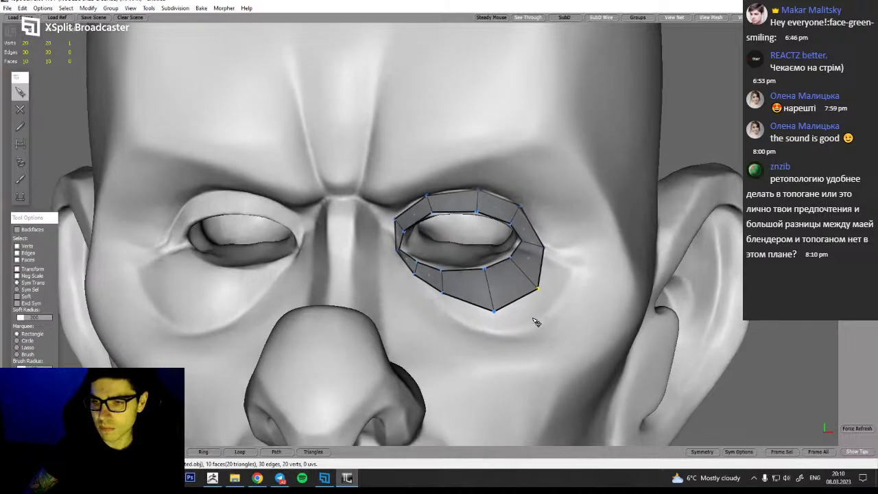
With SimpleCreate, start a second face ring with two quads, from the eye bag's lower edge up to the outer corner
key("w")
key("q")
key("w")
left_click_drag(495, 312, 551, 312)
left_click(531, 313)
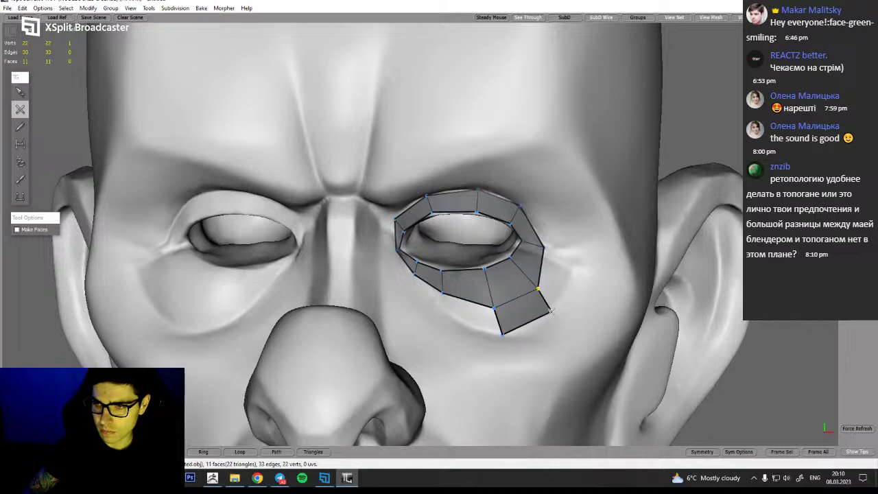
left_click(568, 255)
left_click_drag(567, 256, 575, 259)
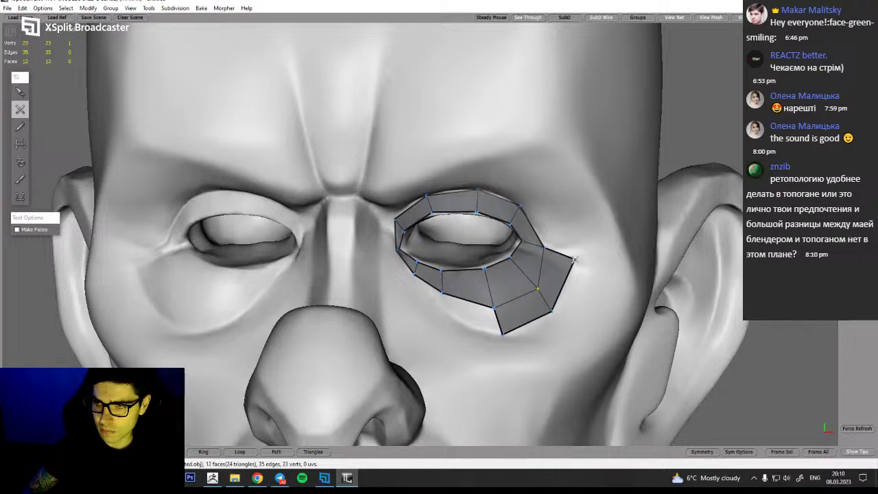
Continue the second face ring with four quads from the outer corner across the upper lid toward the inner corner
left_click(542, 194)
left_click_drag(486, 183, 460, 151)
left_click(410, 140)
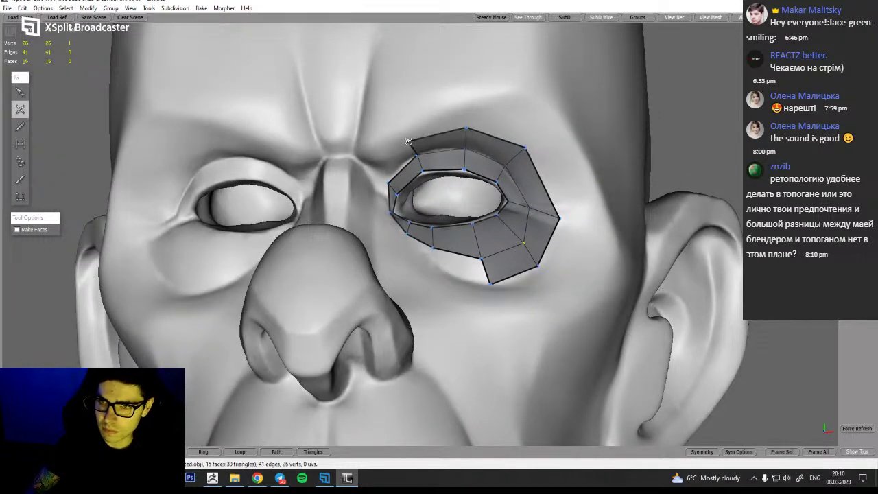
left_click(382, 169)
Add four quads around the inner corner and along the eye bag, closing the second face ring
left_click_drag(377, 180, 366, 254, "alt")
left_click(340, 256)
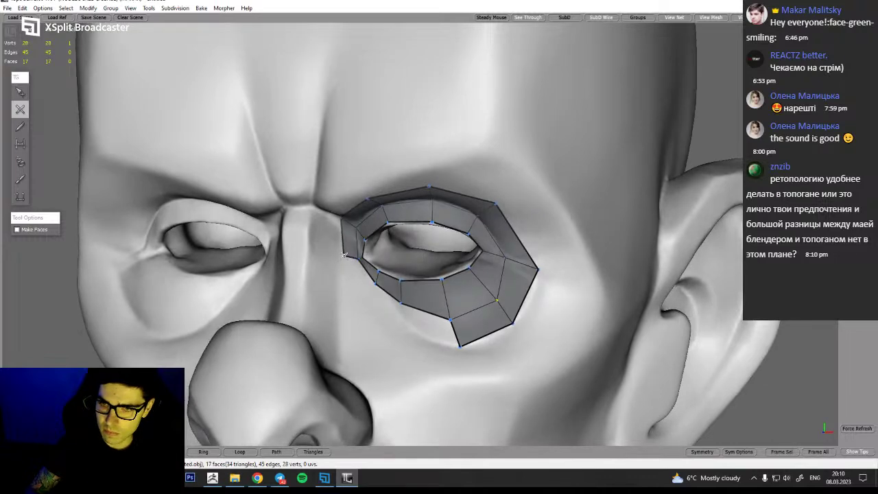
left_click(355, 289)
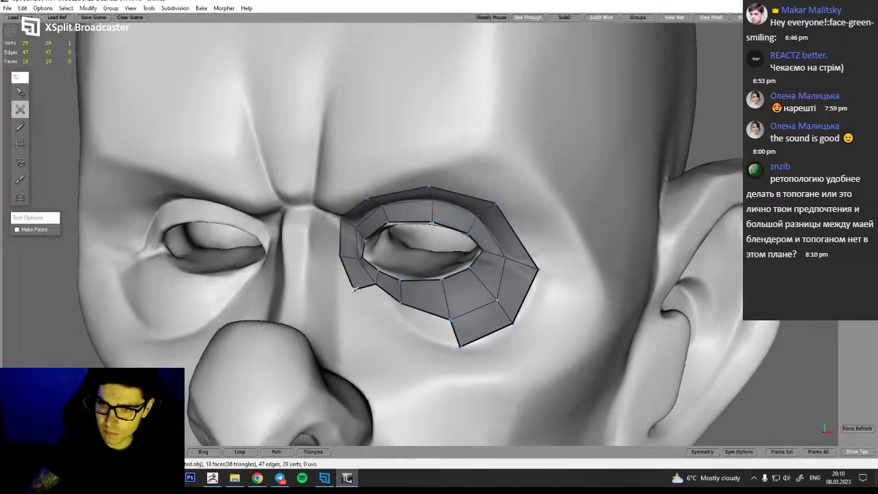
left_click(392, 323)
left_click(460, 348)
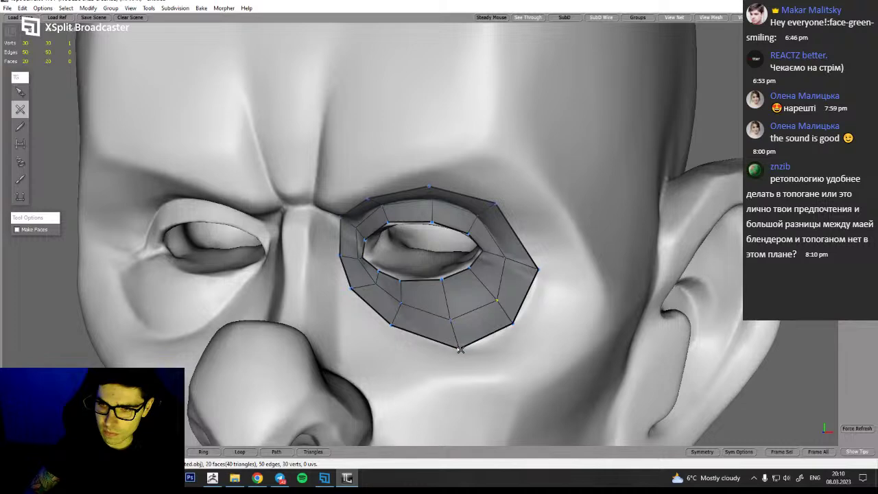
Nudge the second ring's vertices beside and below the inner eye corner to even out the narrow quads
mouse_move(414, 341)
left_mouse_down("alt")
mouse_move(447, 326)
mouse_move(420, 343)
left_mouse_up("alt")
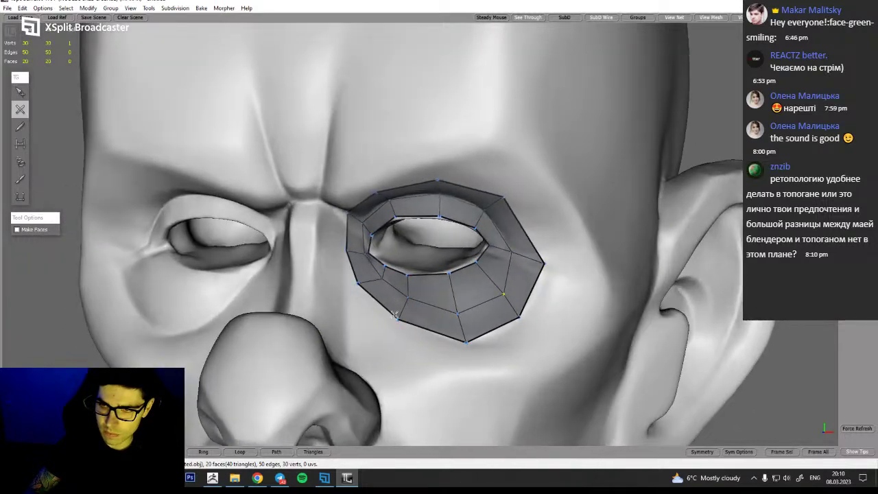
key("q")
left_click_drag(383, 279, 385, 276)
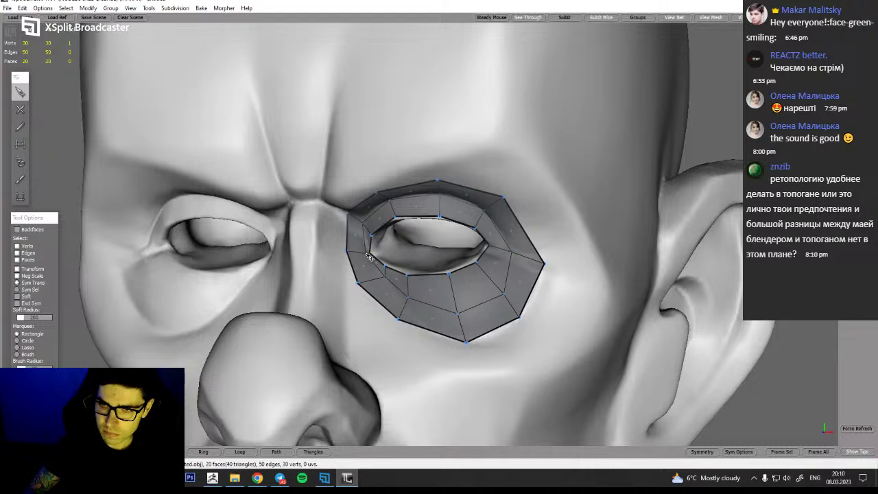
left_click_drag(348, 252, 351, 250)
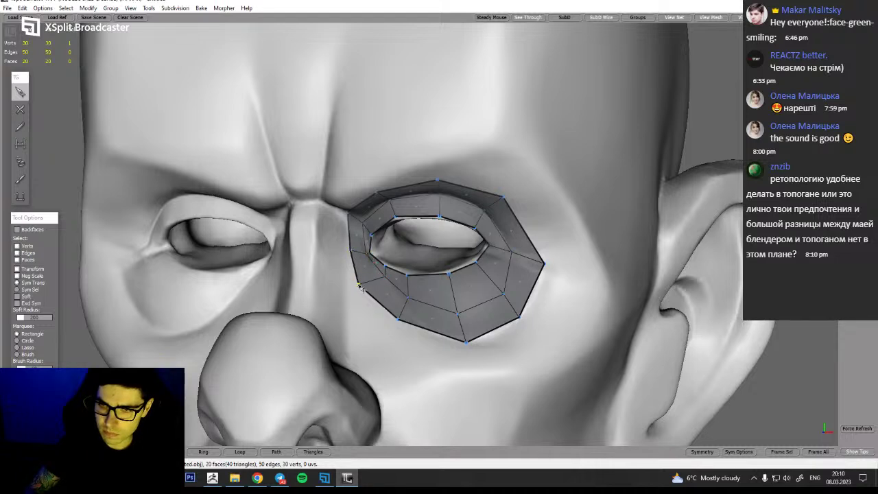
left_click_drag(394, 355, 385, 398, "alt")
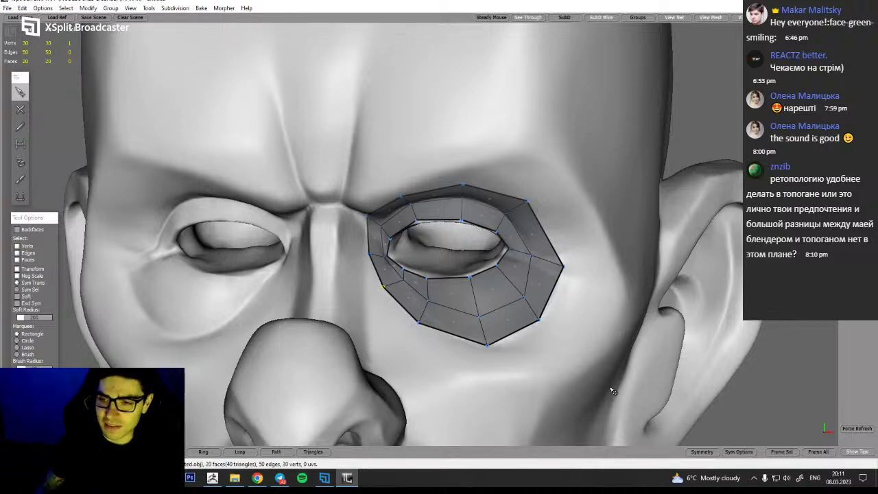
Move the second ring's two lower outer vertices slightly outward along the edge of the eye bag
key("alt")
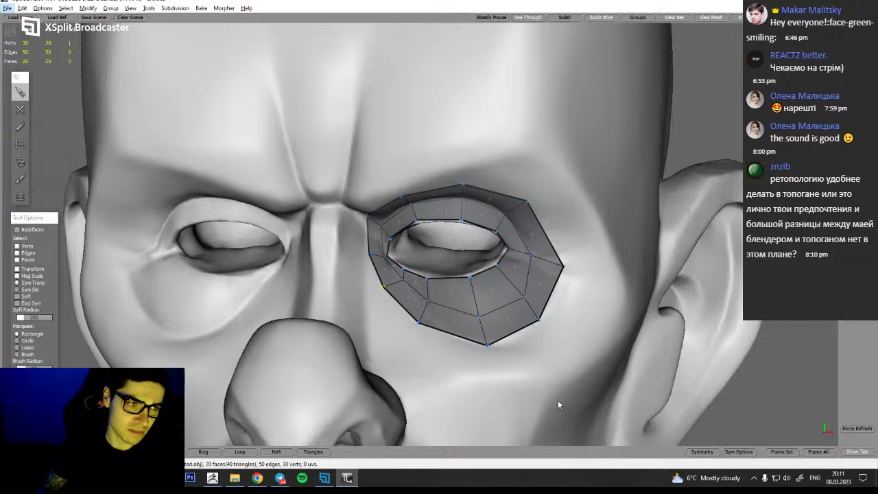
left_click_drag(565, 377, 566, 366, "alt")
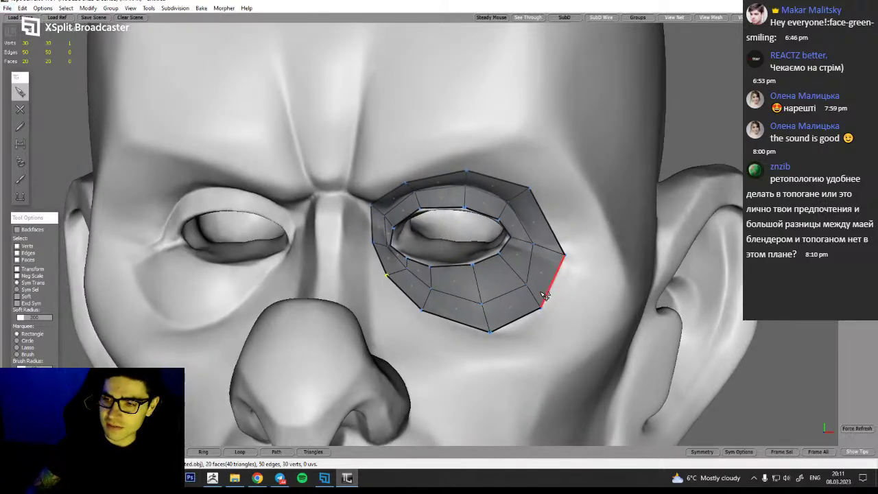
left_click_drag(541, 308, 546, 311)
left_click_drag(490, 333, 497, 335)
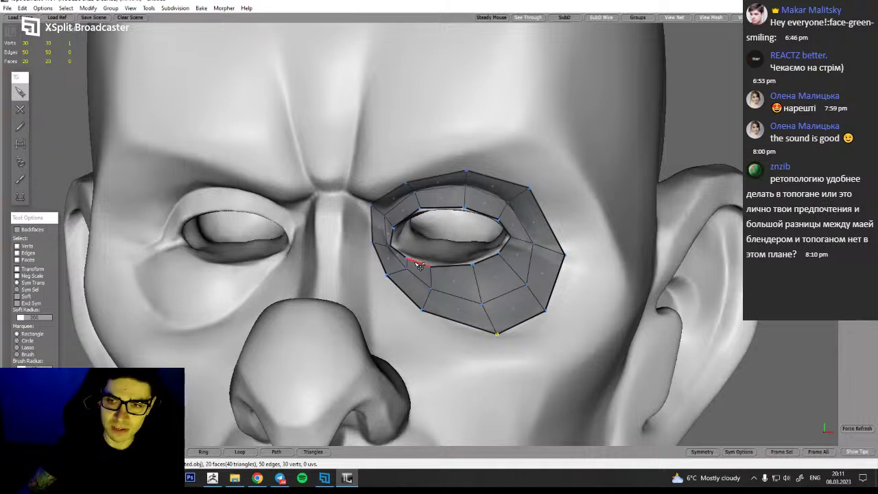
Shift the two middle vertices of the lower-lid edge slightly down to follow the eyelid's rim
left_click_drag(404, 271, 368, 271, "alt")
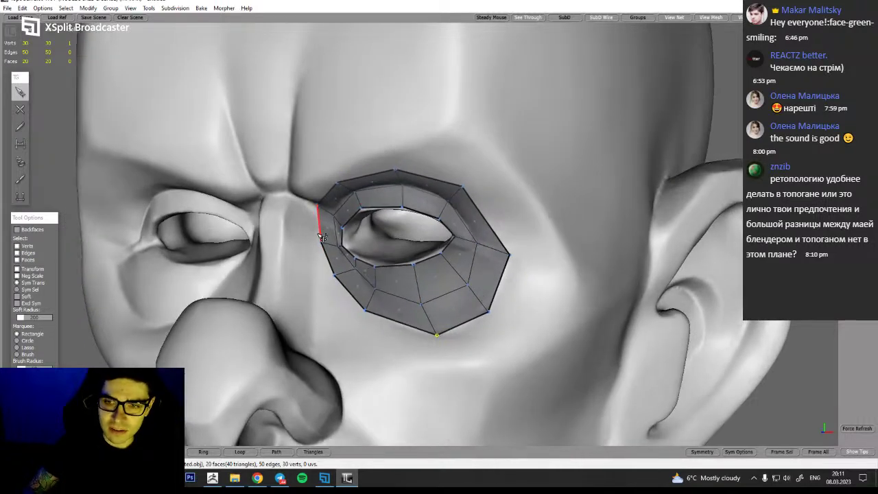
right_click_drag(353, 235, 365, 253, "alt")
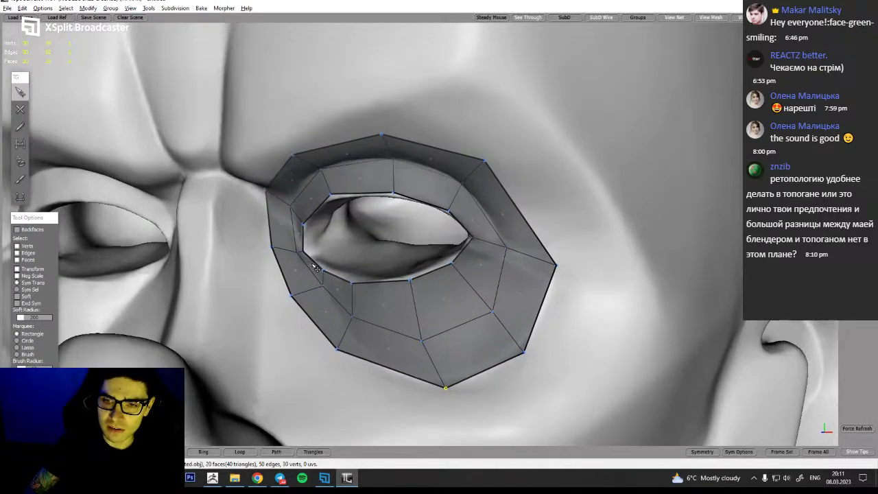
left_click_drag(319, 268, 292, 276, "alt")
key("w")
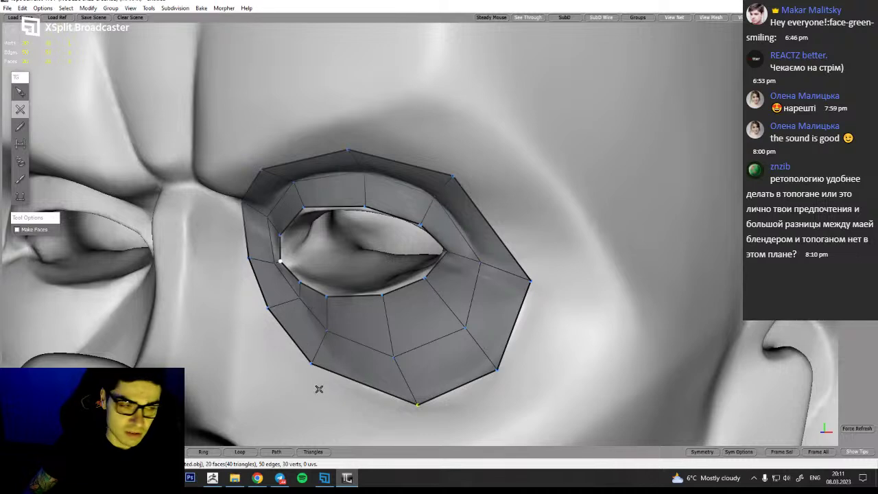
left_click_drag(354, 312, 404, 293, "alt")
key("q")
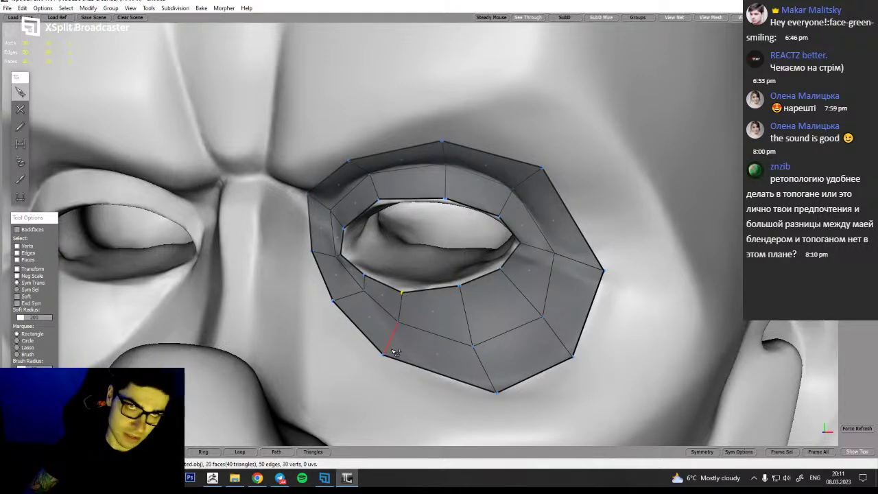
left_click_drag(435, 343, 456, 345, "alt")
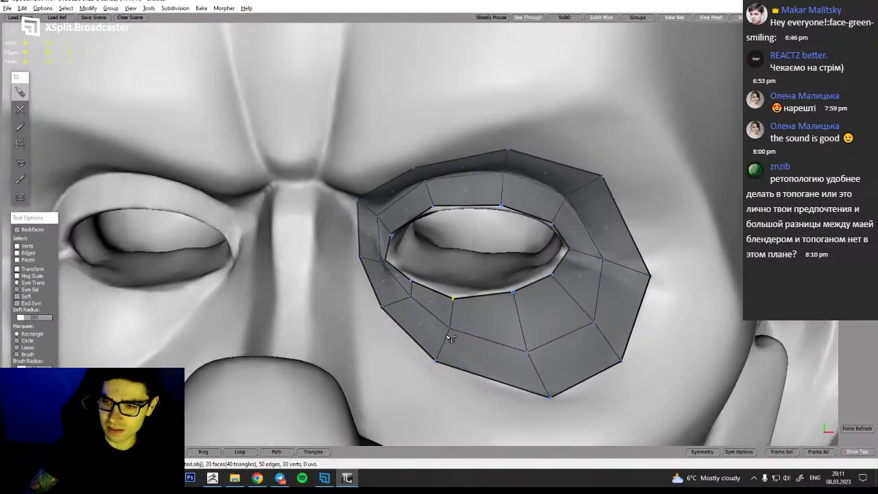
left_click_drag(512, 293, 511, 297)
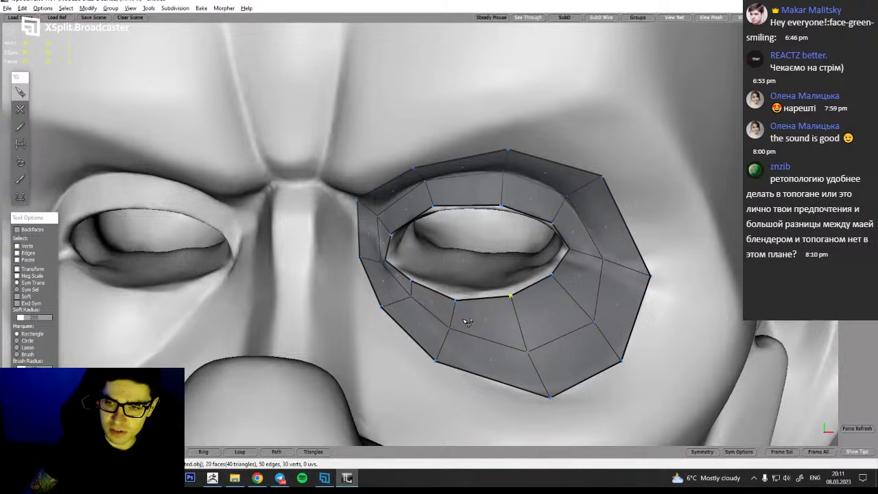
Lower the second ring's three upper outer vertices slightly toward the upper lid
middle_click_drag(464, 400, 343, 273)
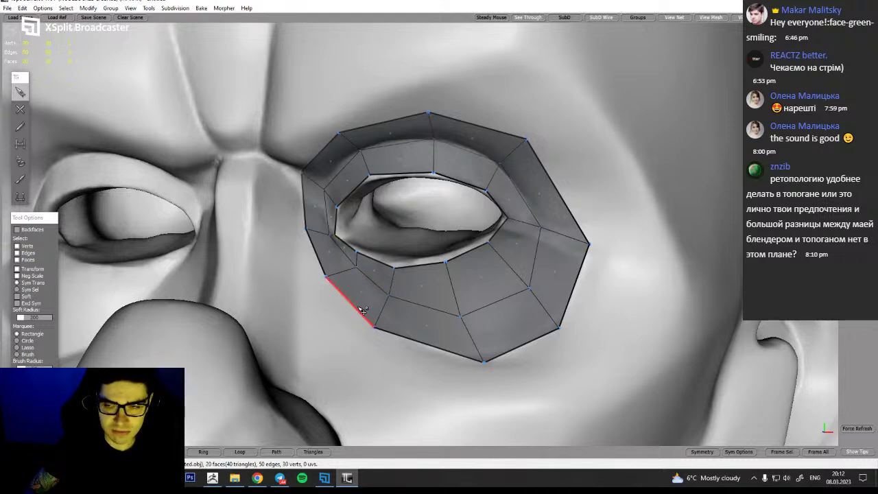
middle_click_drag(344, 292, 321, 267)
key("c")
scroll(321, 266, "down", 8)
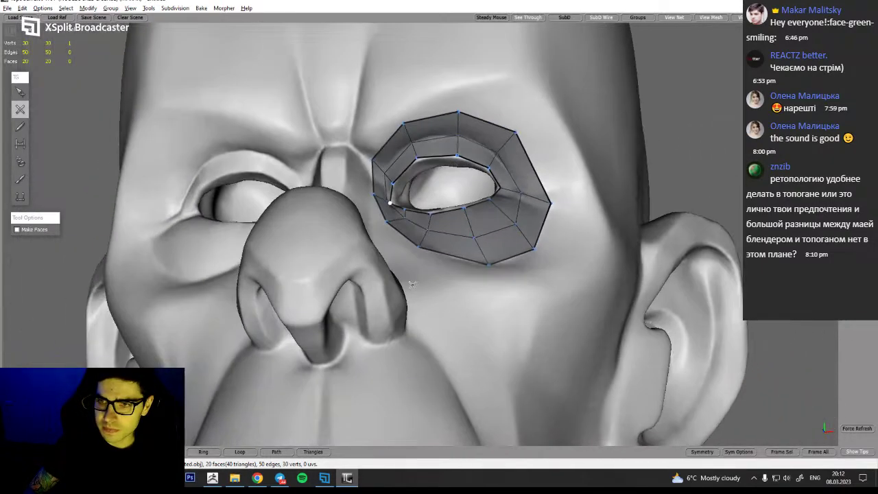
mouse_move(413, 284)
middle_mouse_down()
mouse_move(430, 277)
mouse_move(411, 283)
middle_mouse_up()
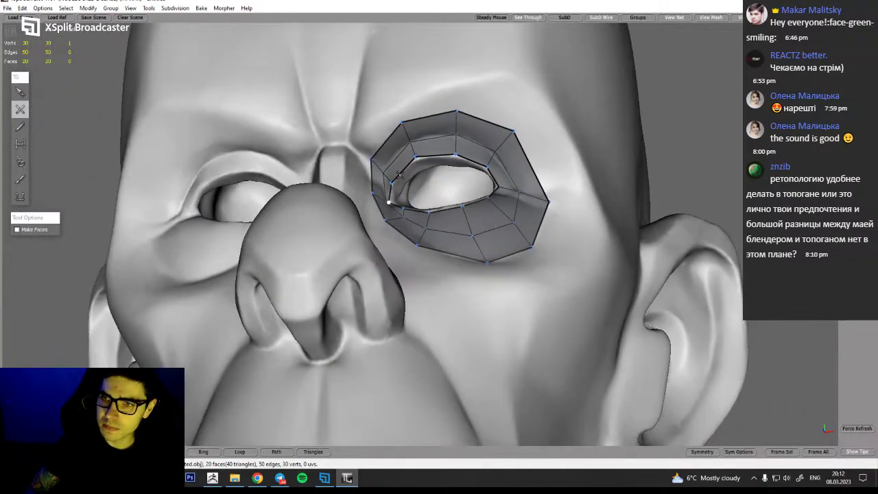
key("q")
left_click_drag(402, 123, 403, 129)
left_click_drag(456, 111, 456, 115)
left_click_drag(513, 130, 510, 137)
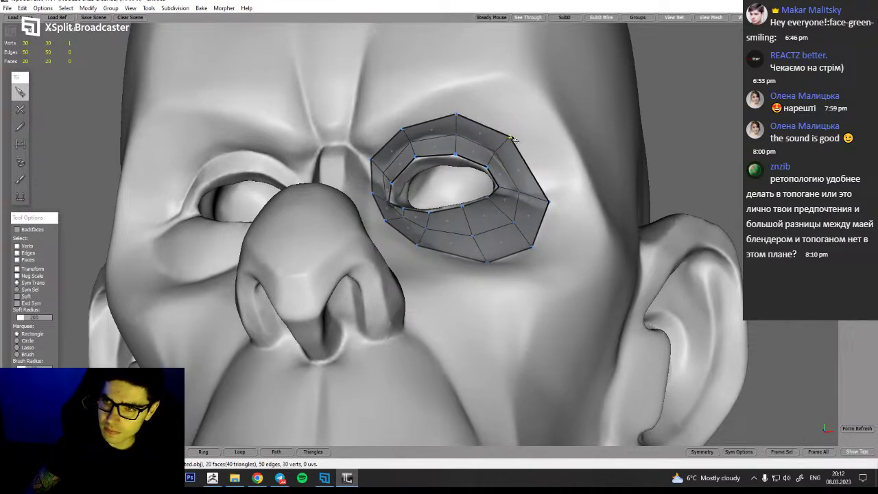
With SimpleCreate, extend one quad from the second ring's lower inner edge down toward the side of the nose
middle_click_drag(500, 204, 403, 167)
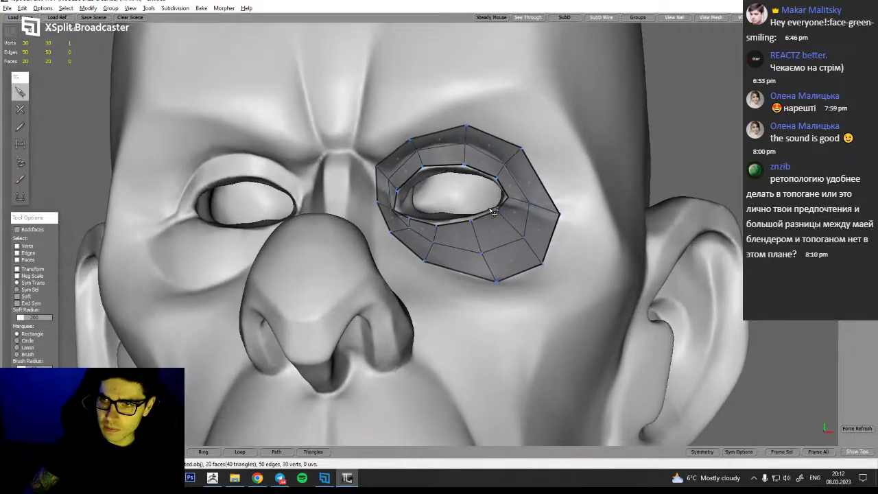
middle_click_drag(396, 200, 381, 181)
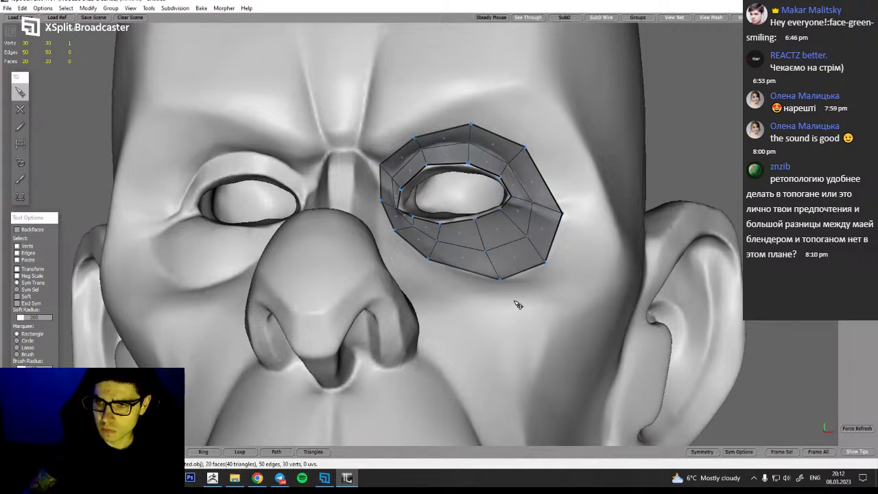
scroll(528, 305, "down", 4)
middle_click_drag(511, 281, 455, 336)
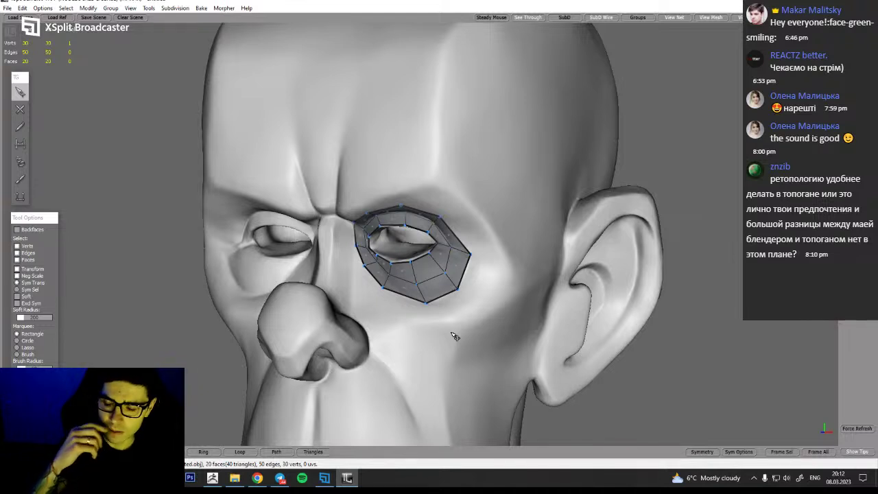
key("w")
key("q")
key("w")
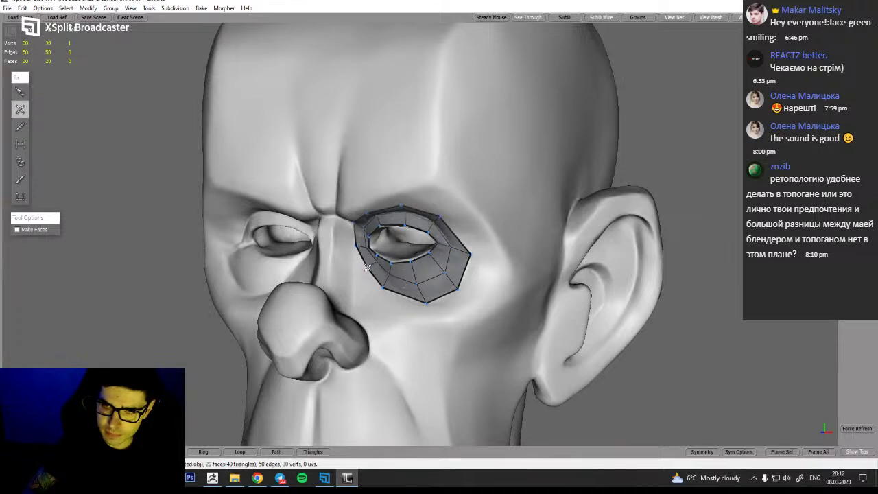
left_click(361, 293)
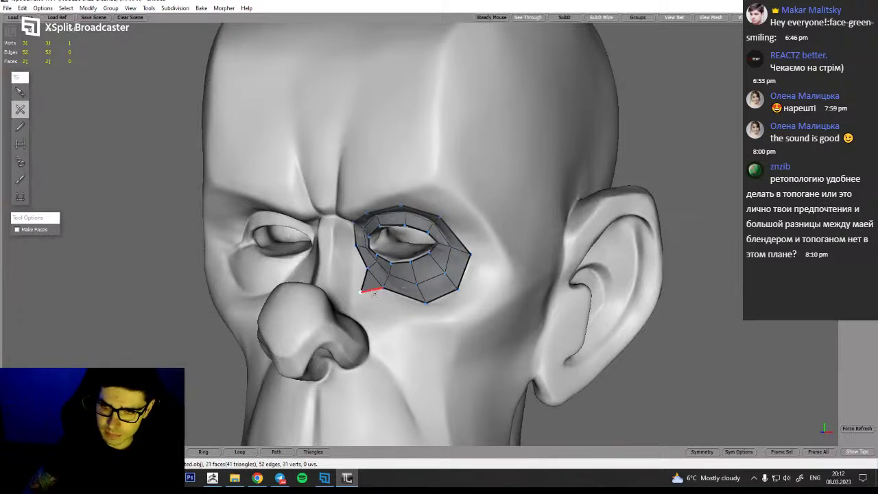
scroll(388, 325, "up", 2)
left_click_drag(395, 344, 379, 279, "alt")
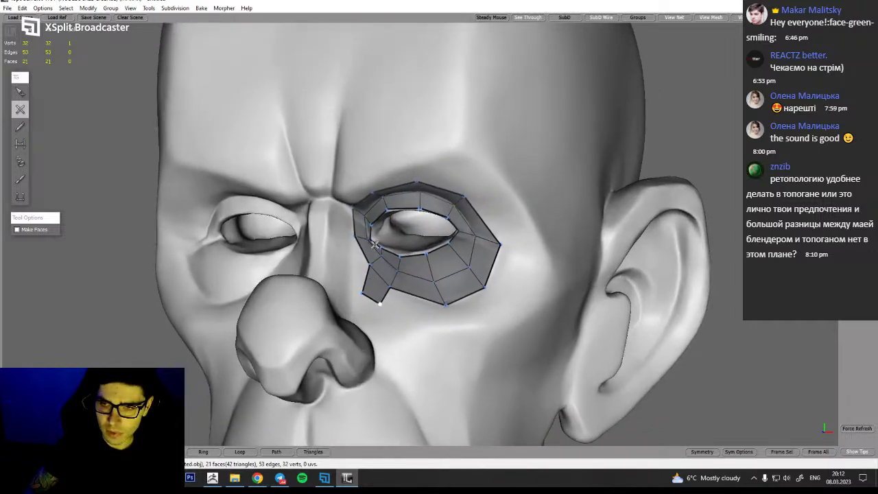
Fine-tune the ring vertices at the inner eye corner to fit the sculpted lid
scroll(369, 240, "up", 3)
left_click_drag(375, 290, 386, 304, "alt")
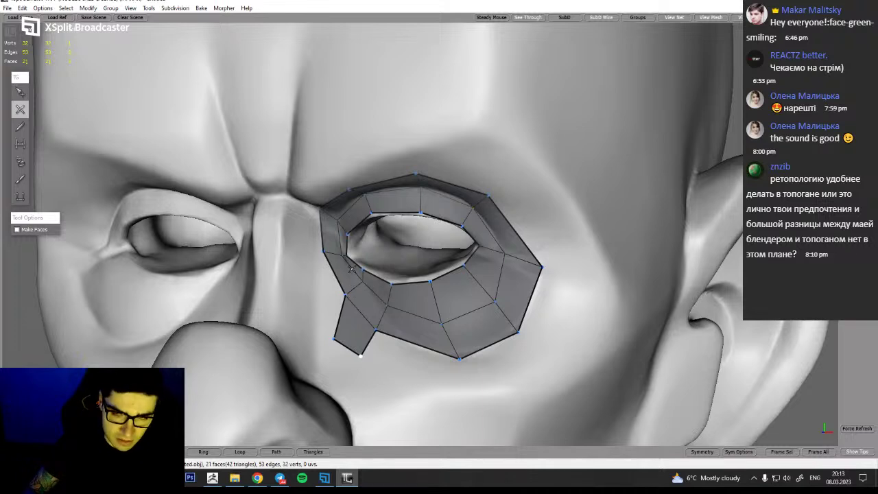
key("s")
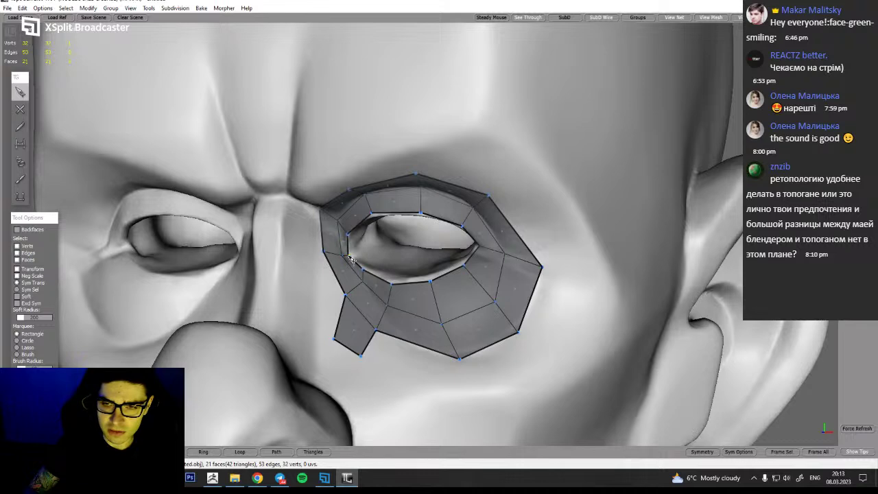
middle_click_drag(367, 269, 372, 180)
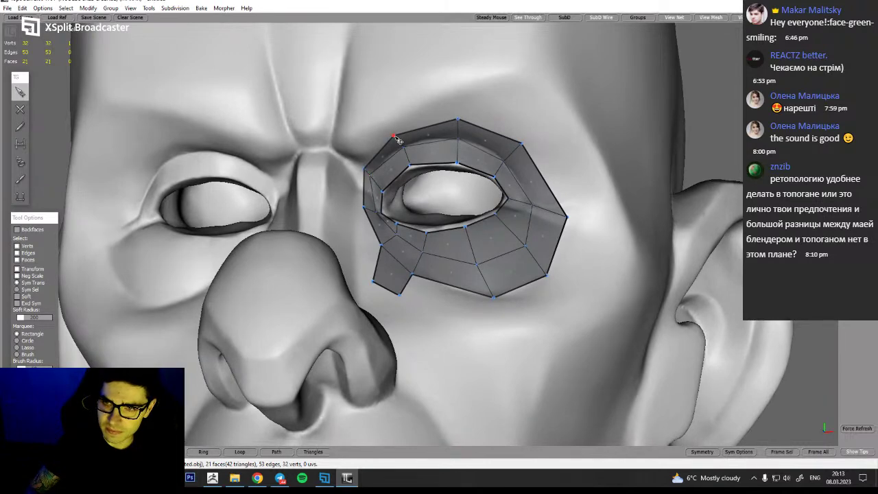
left_click(364, 169)
left_click(309, 232)
left_click_drag(321, 232, 312, 275, "alt")
Add two quads along the side of the nose beside the inner corner, and adjust the lower vertex shared with the neighbouring quad
key("w")
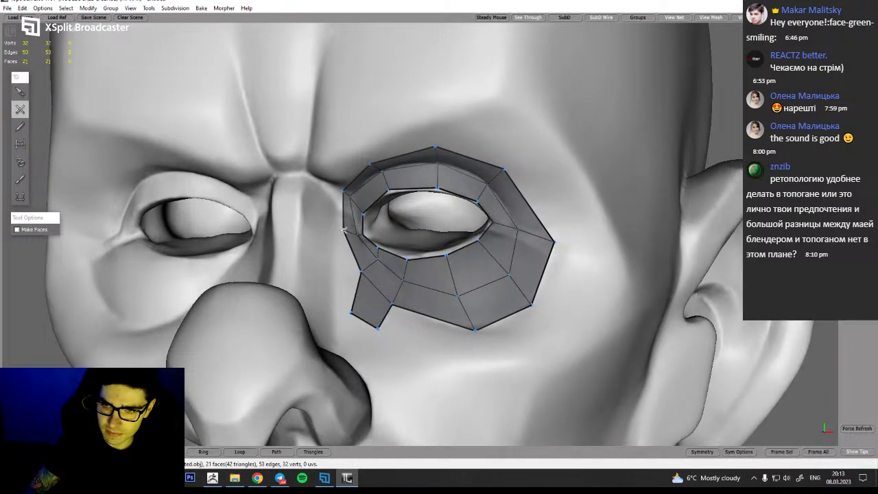
left_click(330, 258)
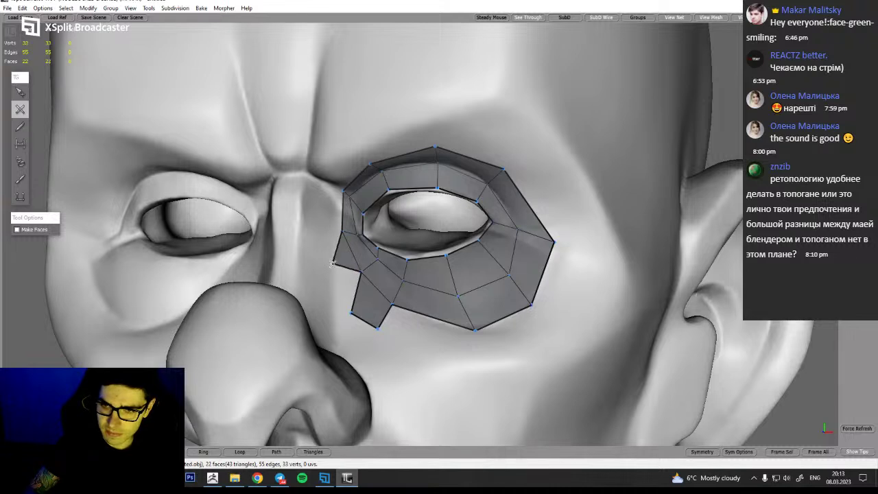
left_click_drag(329, 230, 330, 228)
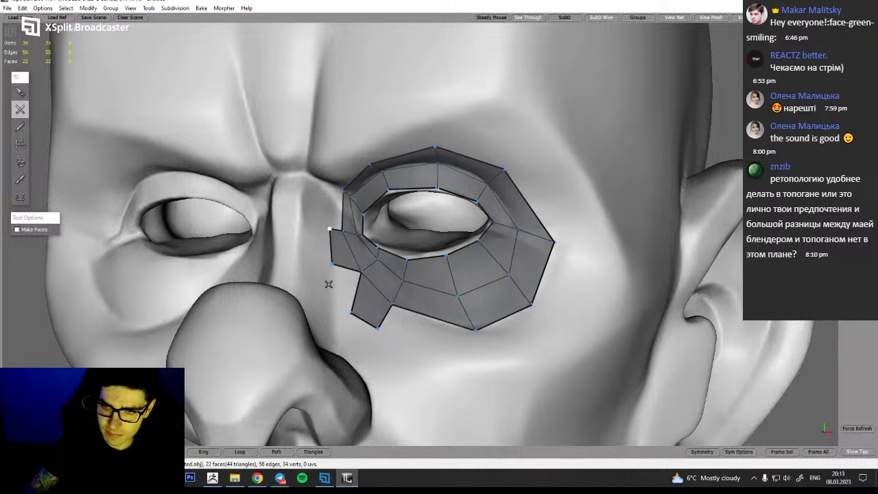
left_click(332, 315)
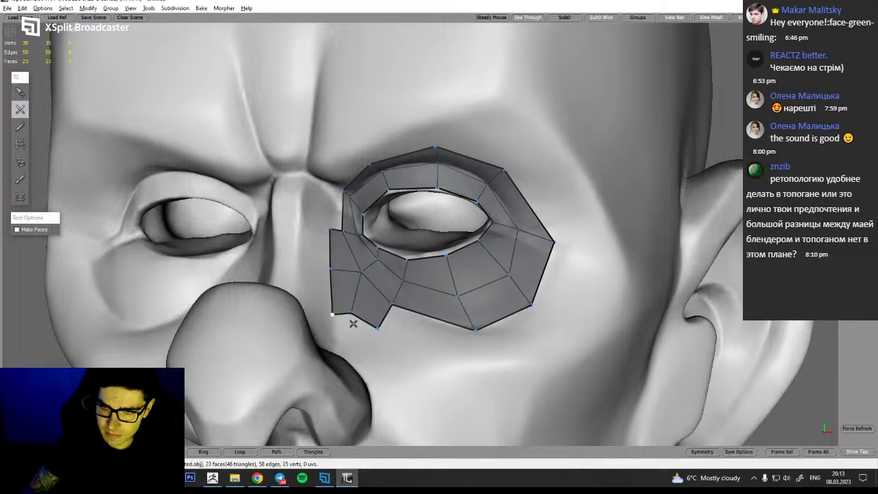
middle_click_drag(353, 322, 330, 328)
left_click_drag(319, 321, 327, 325)
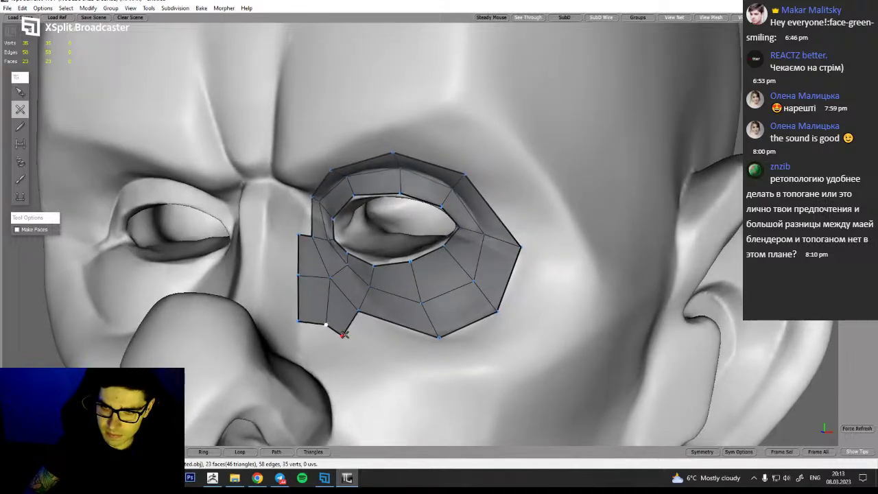
Nudge the lowest corner vertex of the quads beside the nose slightly outward toward the cheek
middle_click_drag(359, 349, 463, 357)
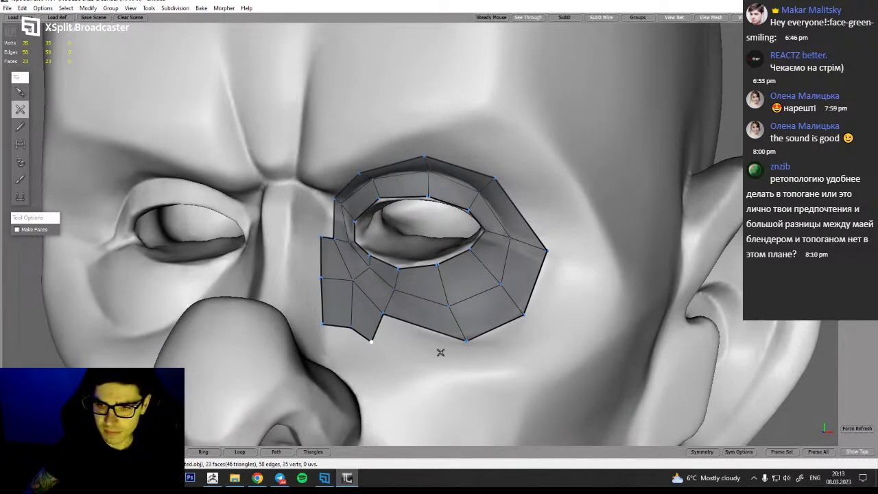
left_click_drag(372, 341, 377, 343)
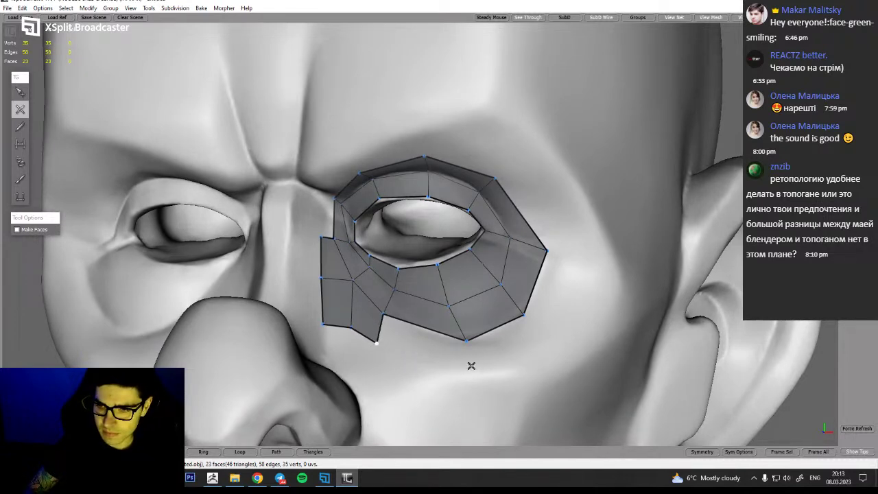
key("q")
key("w")
key("q")
key("w")
key("w")
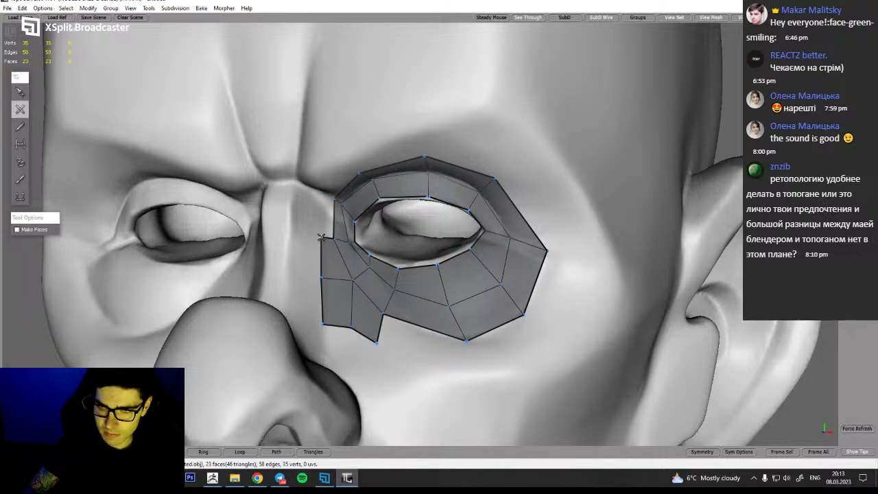
Extend the strip of quads along the side of the nose upward by one quad toward the inner brow
left_click_drag(321, 237, 326, 215, "alt")
left_click(321, 167)
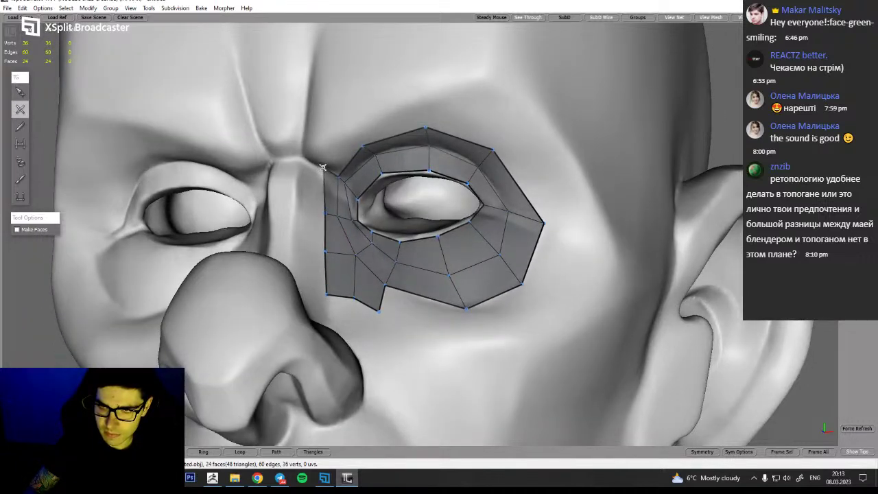
left_click_drag(350, 176, 351, 141, "alt")
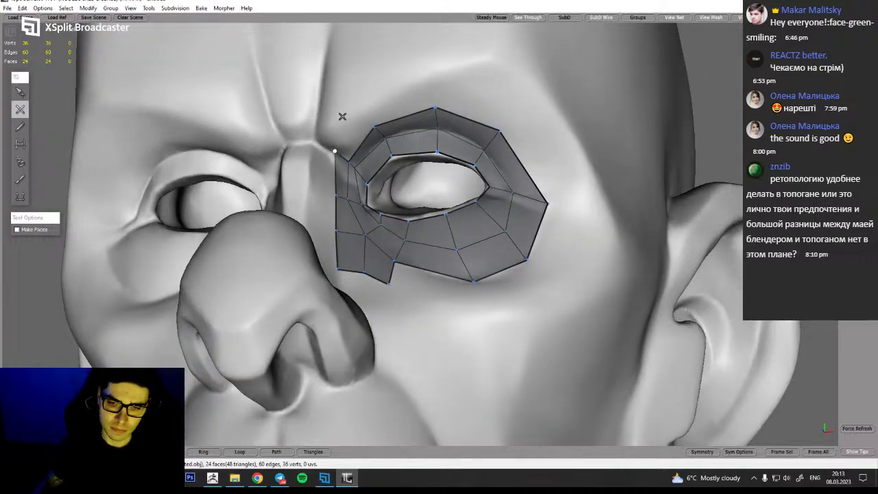
Switch to Chrome, play the track "Been A While Since You Spoke" on the Downtempo page of FMA, and return to TopoGun
mouse_move(258, 480)
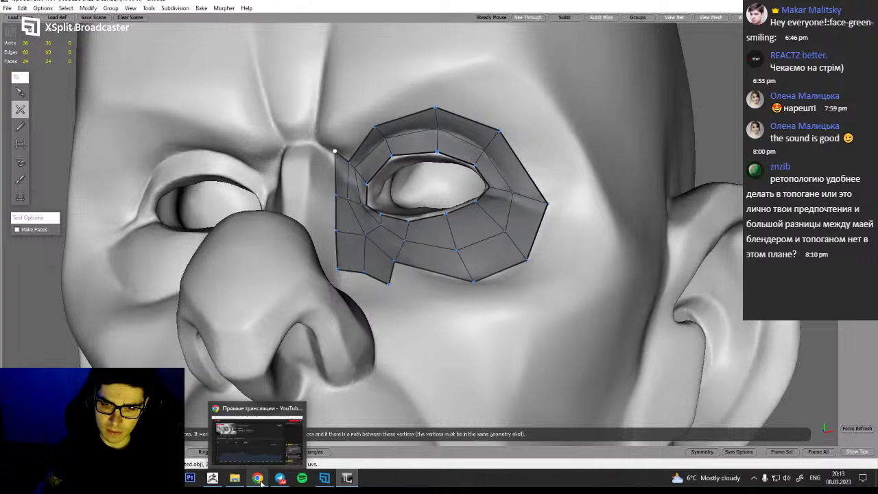
left_click(262, 451)
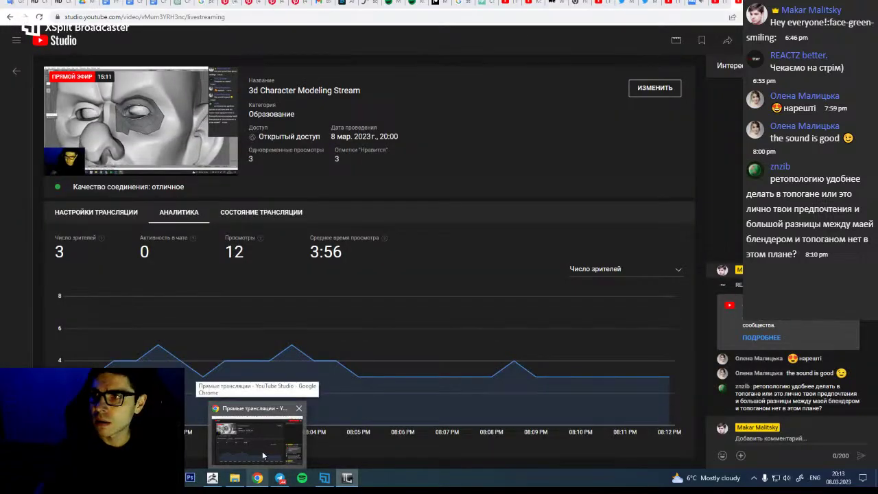
left_click(691, 3)
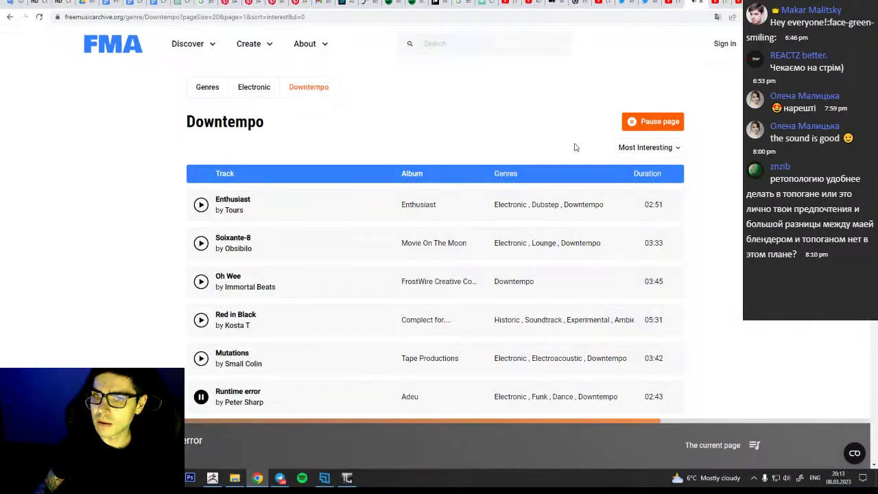
left_click(117, 445)
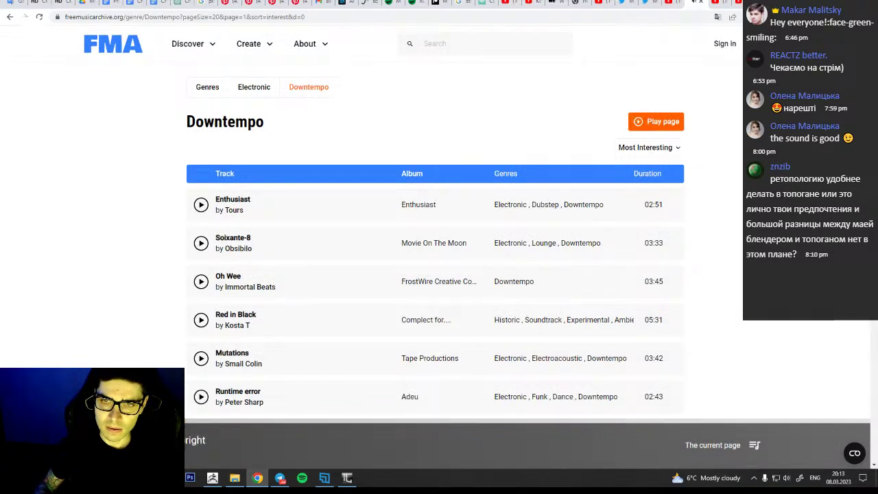
scroll(219, 260, "down", 2)
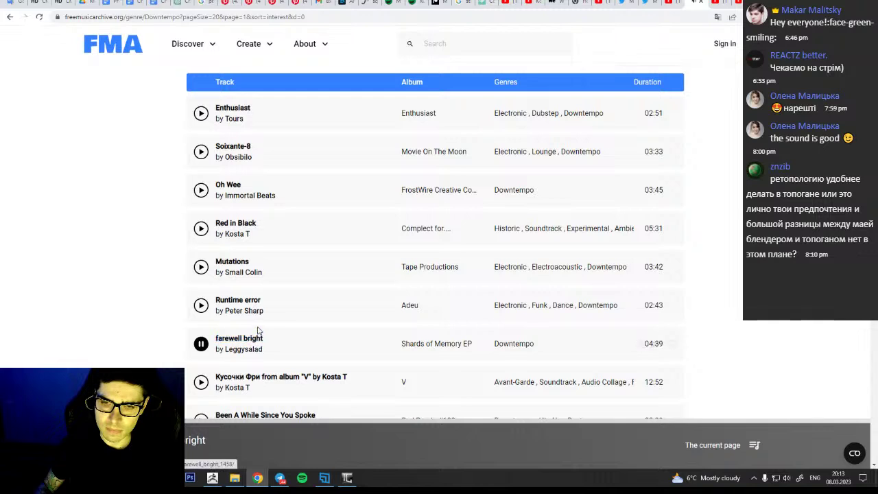
scroll(258, 332, "down", 1)
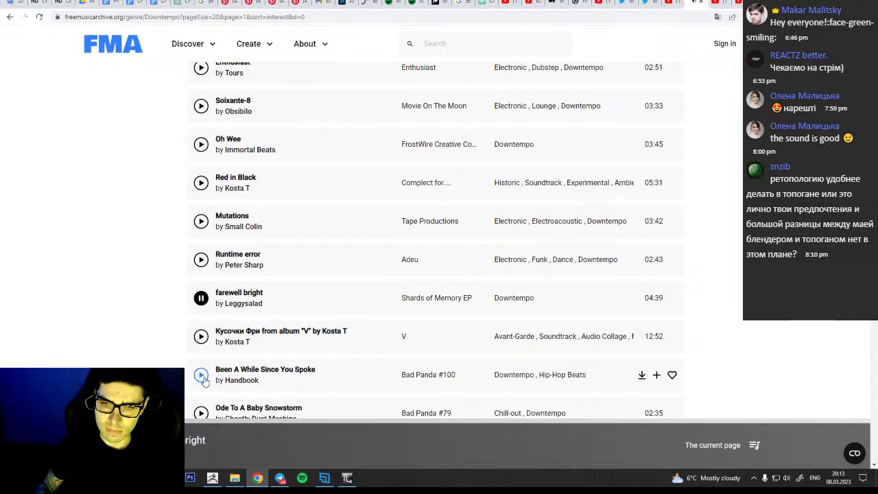
left_click(201, 376)
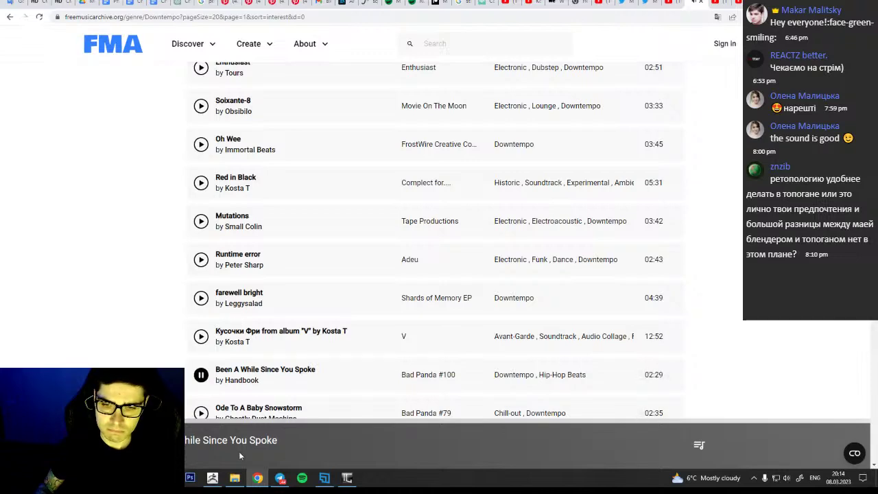
left_click(347, 477)
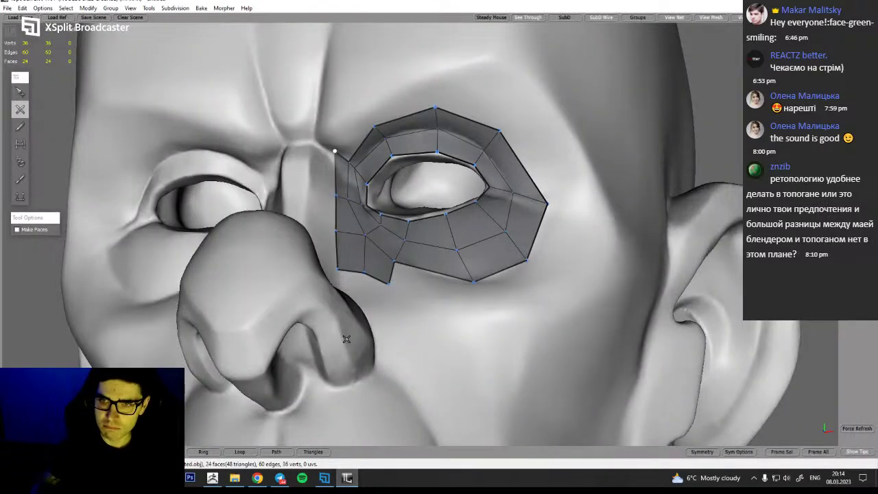
Undo the first attempt at the inner brow corner and build two quads there, joining the nose-side strip to the second ring
left_click_drag(479, 240, 420, 194, "alt")
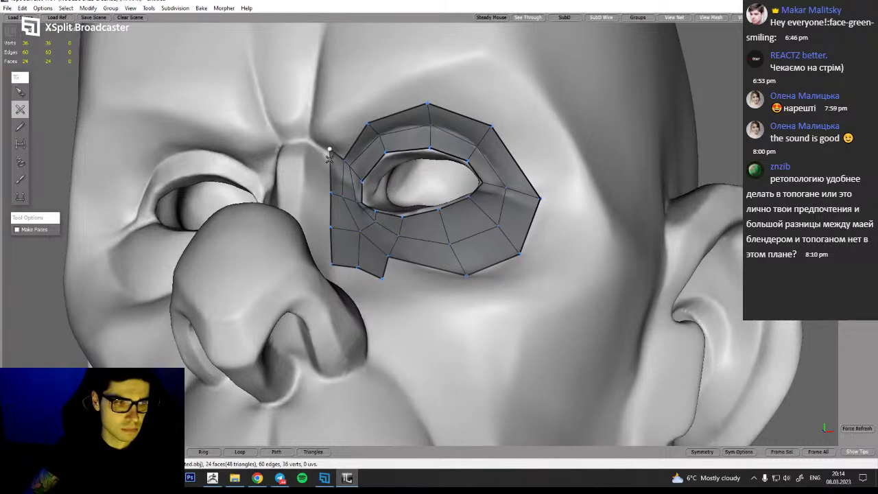
left_click(354, 121)
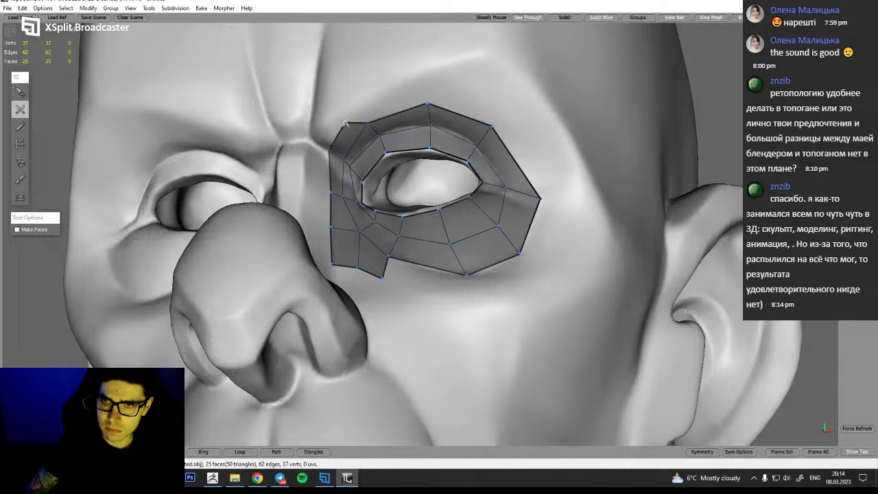
key("ctrl+z")
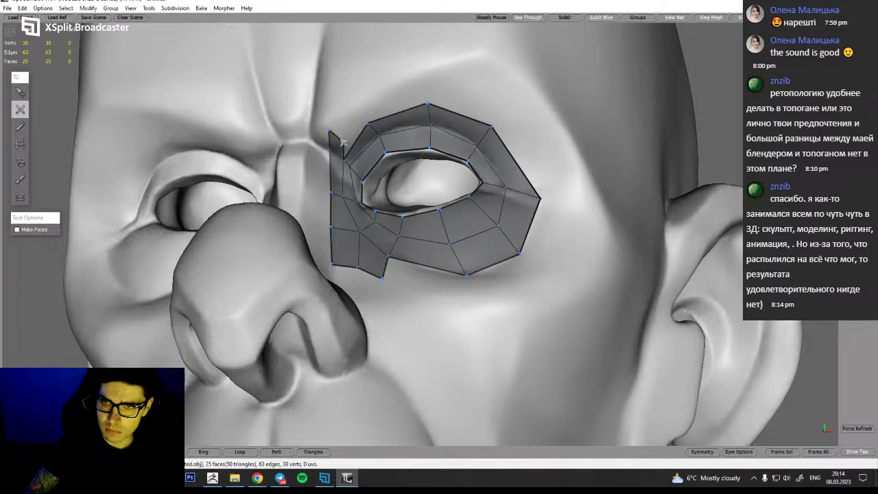
left_click_drag(354, 167, 372, 164, "alt")
left_click(387, 112)
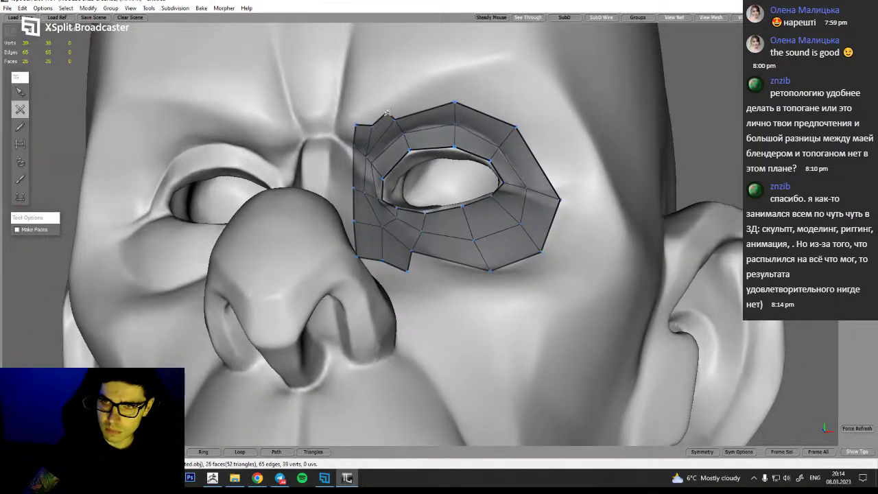
Reposition the new vertices at the inner brow corner to follow the crease between brow and nose
key("s")
left_click_drag(371, 128, 339, 171)
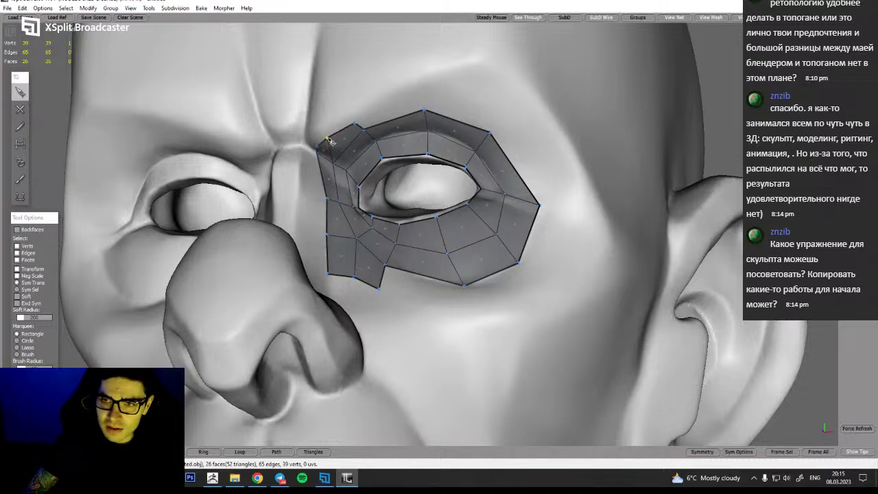
left_click_drag(337, 197, 333, 253, "alt")
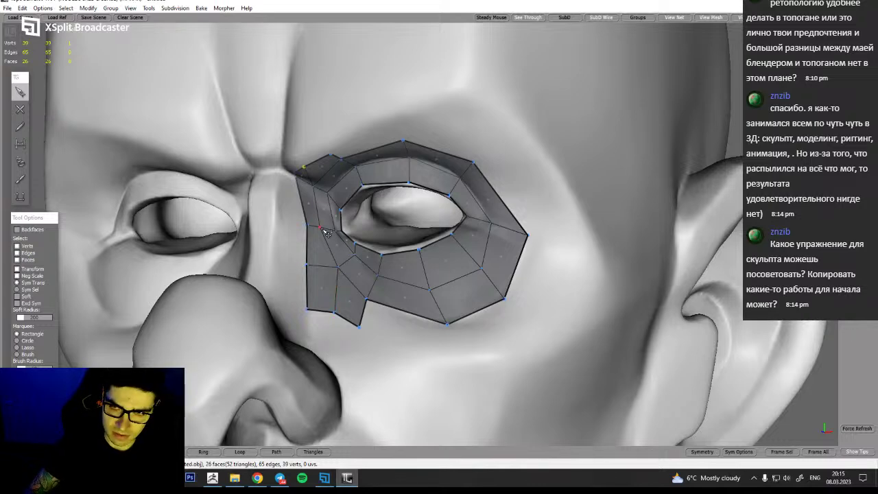
left_click_drag(311, 196, 312, 181, "alt")
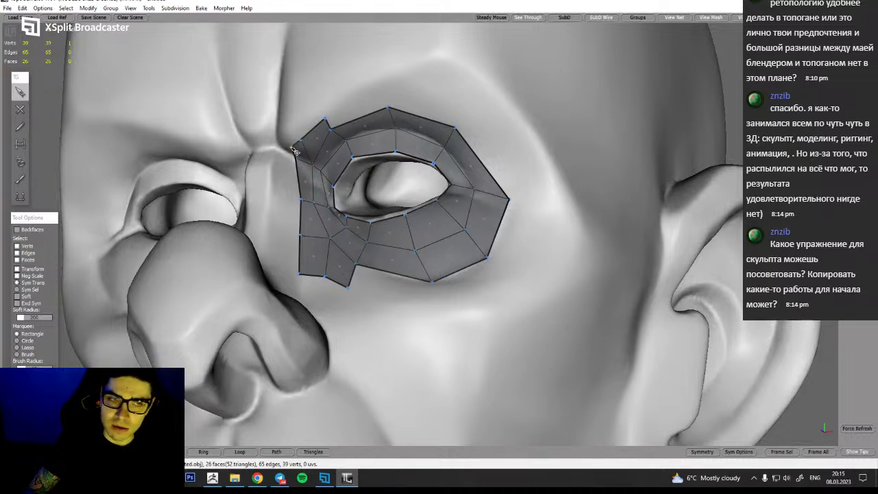
left_click_drag(317, 193, 348, 213, "alt")
Examine the eye topology in relation to the whole head, nose and mouth from several angles
right_click_drag(349, 213, 307, 118, "alt")
left_click_drag(404, 294, 359, 353, "alt")
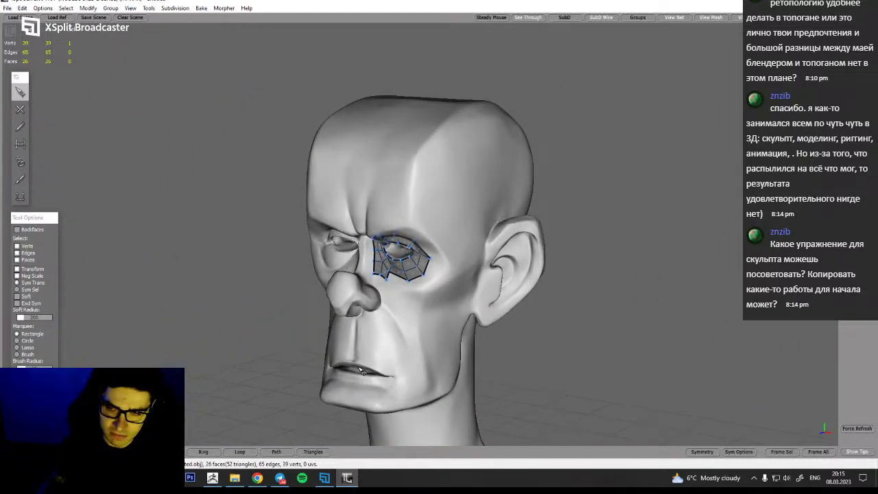
left_click_drag(423, 350, 374, 308, "alt")
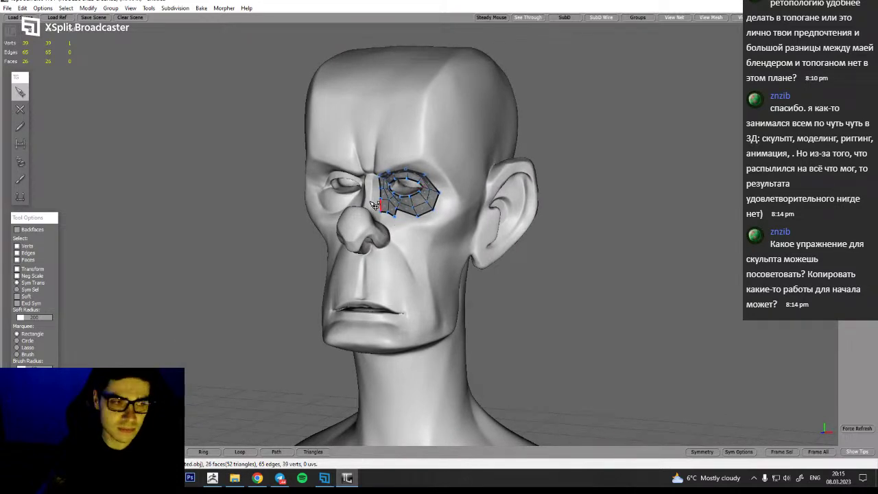
scroll(409, 182, "up", 5)
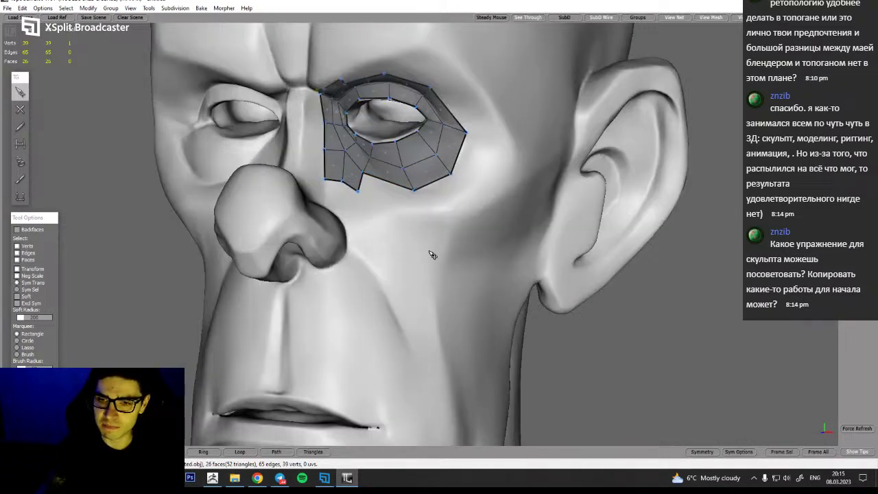
scroll(430, 252, "down", 2)
left_click_drag(418, 247, 402, 306, "alt")
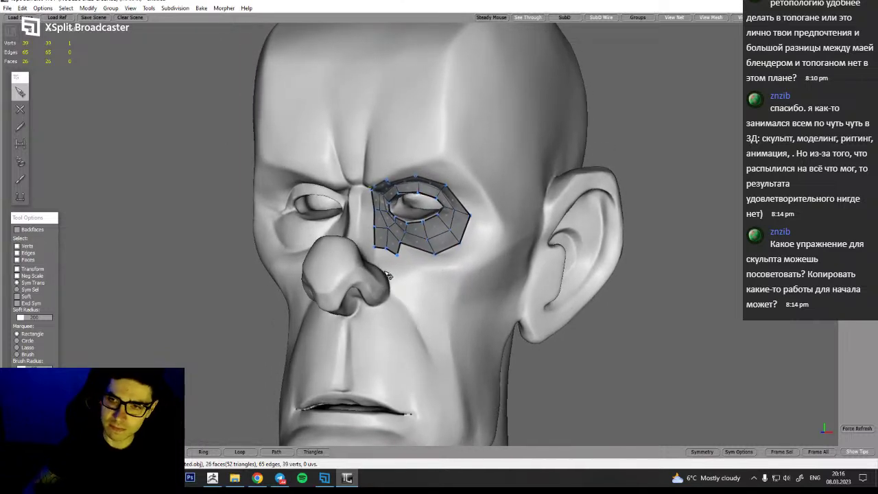
mouse_move(410, 158)
left_mouse_down("alt")
mouse_move(386, 180)
mouse_move(398, 152)
left_mouse_up("alt")
scroll(387, 180, "up", 5)
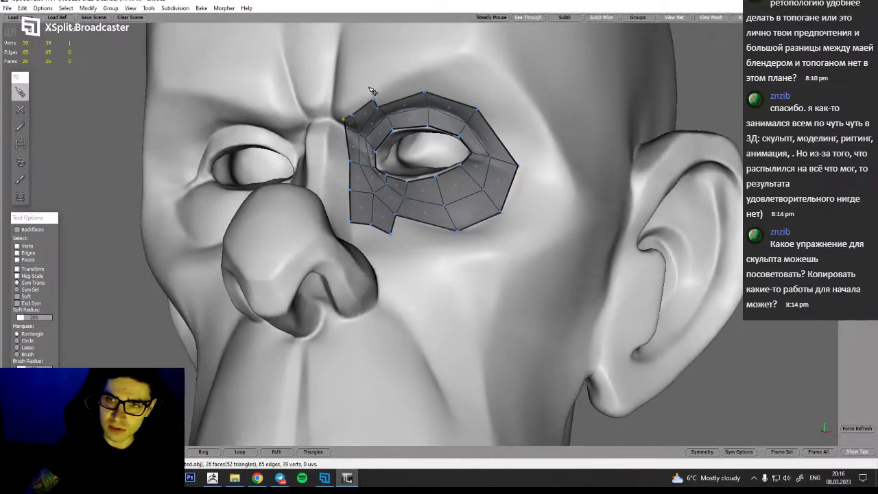
With SimpleCreate, continue the outer ring with three quads above the upper lid and around to the outer eye corner
key("w")
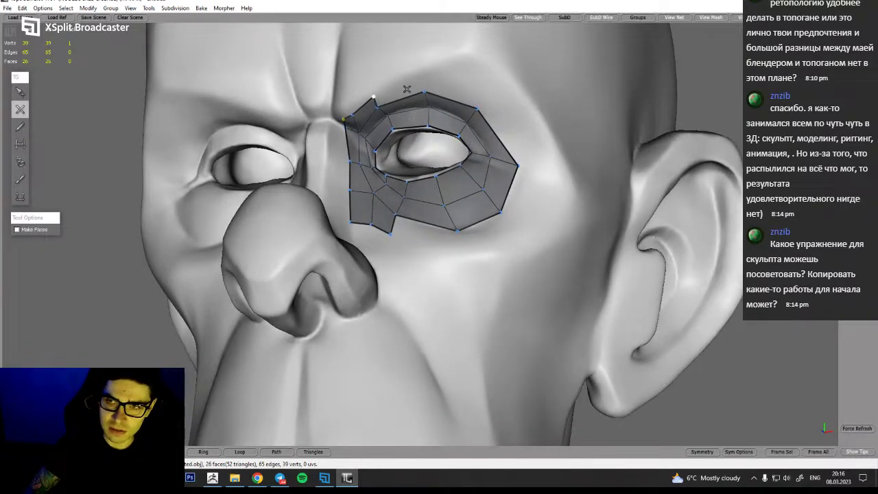
left_click(424, 78)
left_click(489, 95)
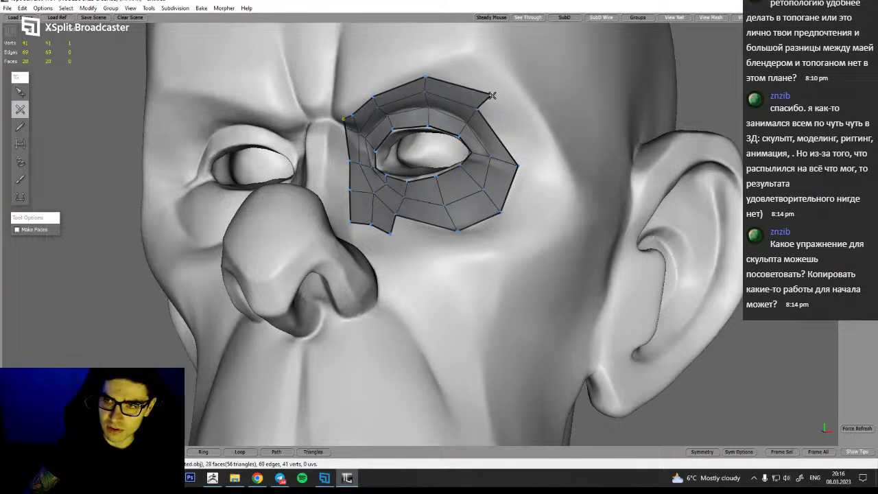
left_click(539, 160)
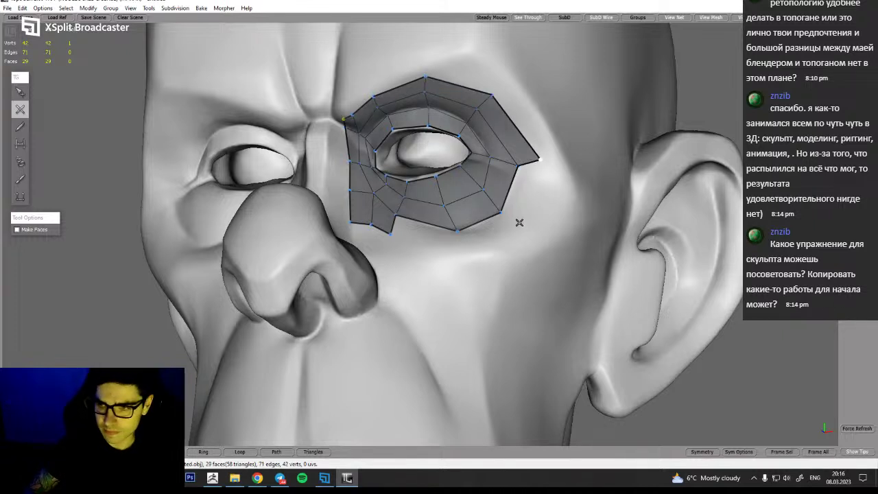
Pull the outer ring's upper vertices up toward the brow ridge, from the inner brow to the outer corner
left_click_drag(525, 233, 539, 250, "alt")
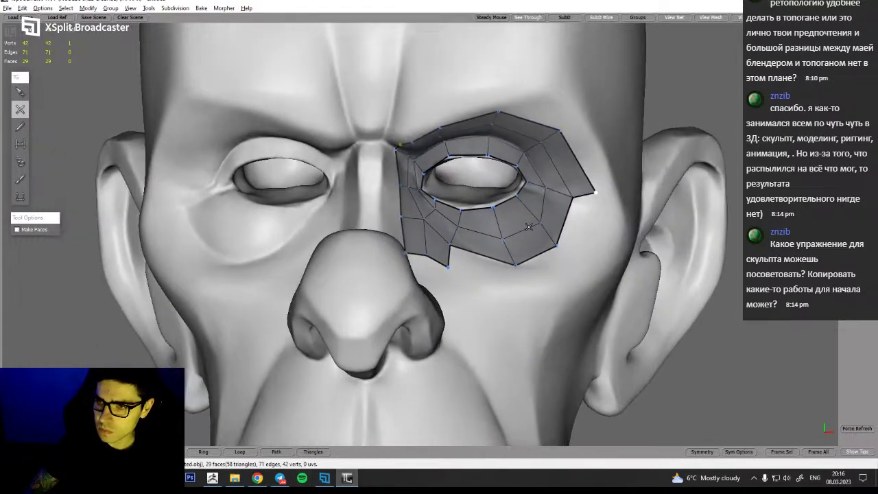
key("q")
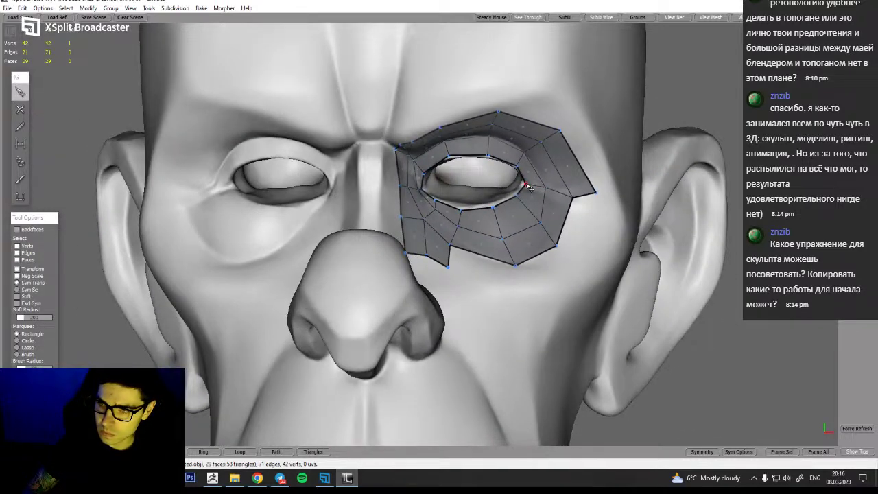
left_click_drag(571, 207, 466, 128, "alt")
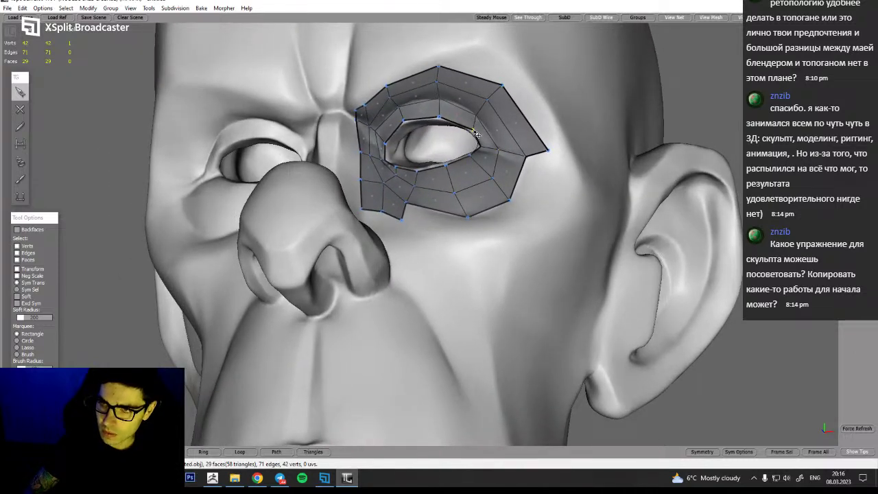
left_click_drag(491, 179, 537, 186, "alt")
key("w")
key("q")
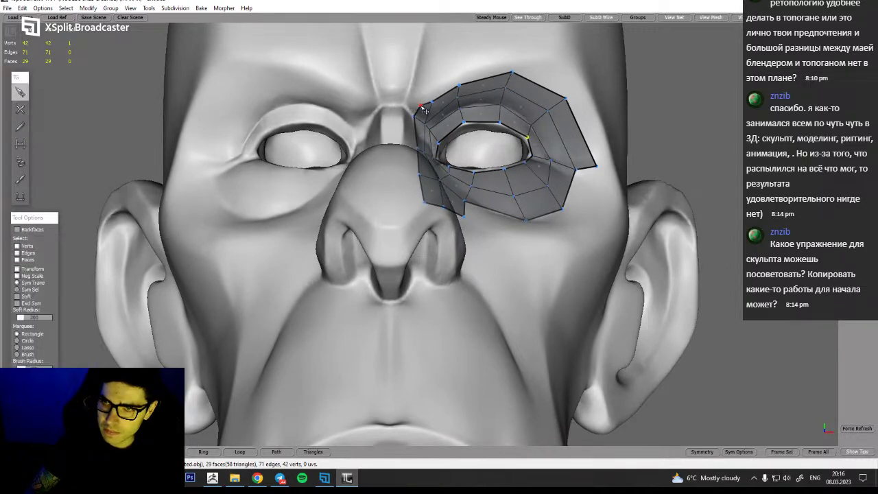
key("w")
key("q")
left_click_drag(432, 102, 458, 80)
left_click_drag(513, 73, 512, 66)
left_click_drag(567, 98, 574, 77)
left_click_drag(583, 138, 550, 144, "alt")
left_click_drag(524, 221, 399, 234, "alt")
Add one quad to the outer ring below the lower lid, and shift the neighbouring lower vertex toward the nose
key("w")
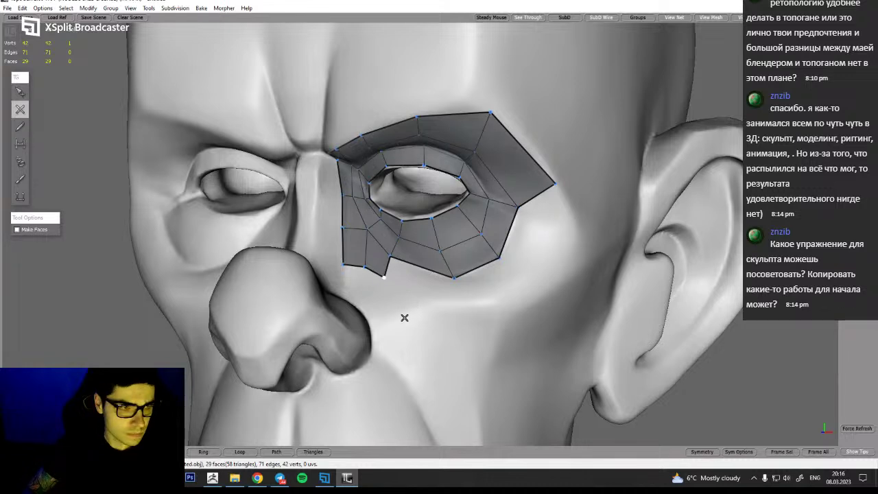
left_click(432, 302)
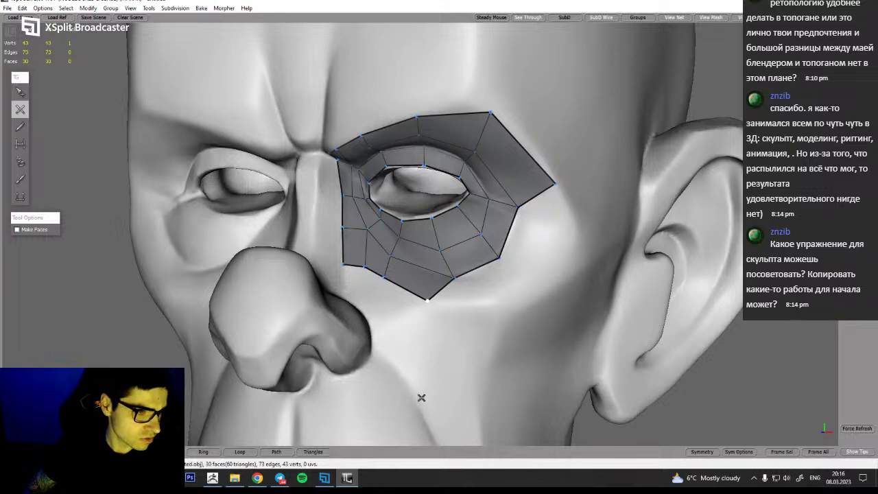
left_click_drag(443, 333, 470, 345, "alt")
key("q")
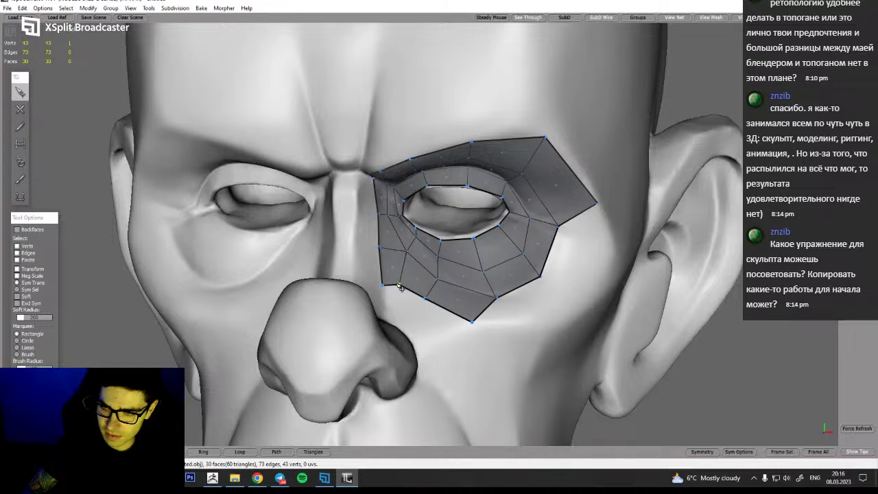
Adjust the outer ring's lower boundary vertices, raising the nose-side corner and shifting the ones on the cheek slightly outward
left_click_drag(383, 286, 383, 276)
left_click_drag(420, 305, 360, 294, "alt")
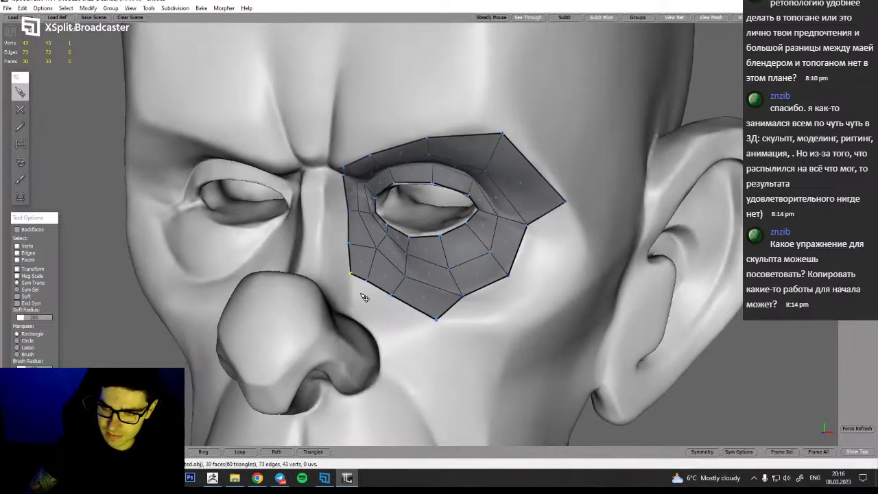
left_click_drag(437, 320, 441, 321)
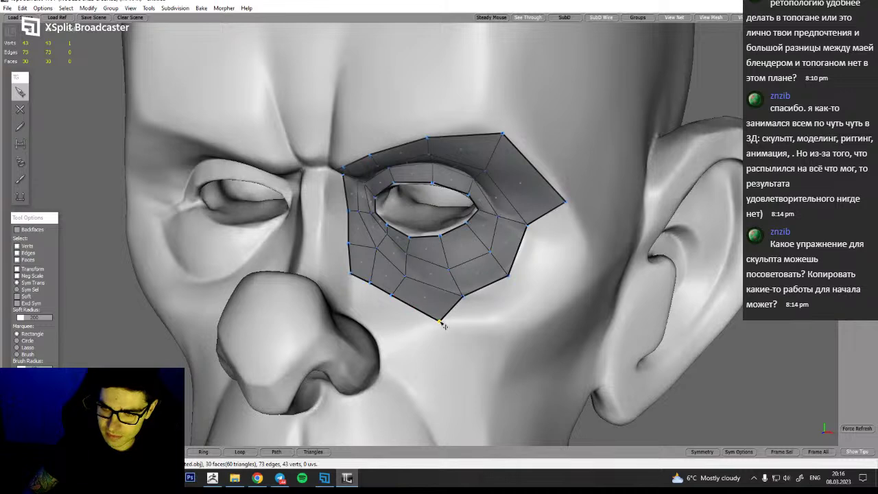
left_click_drag(392, 296, 397, 298)
With SimpleCreate, start a separate strip of two quads along the crease at the left side of the nose
left_click_drag(421, 334, 252, 295, "alt")
key("w")
key("q")
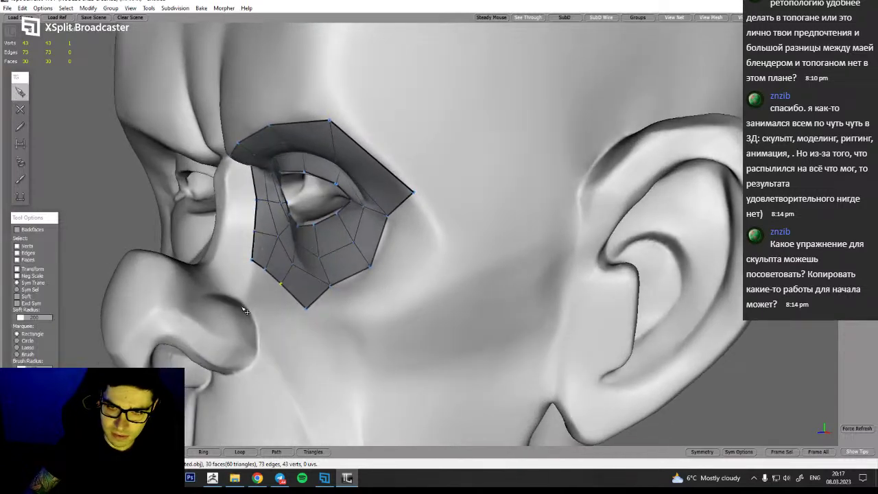
key("w")
key("q")
key("w")
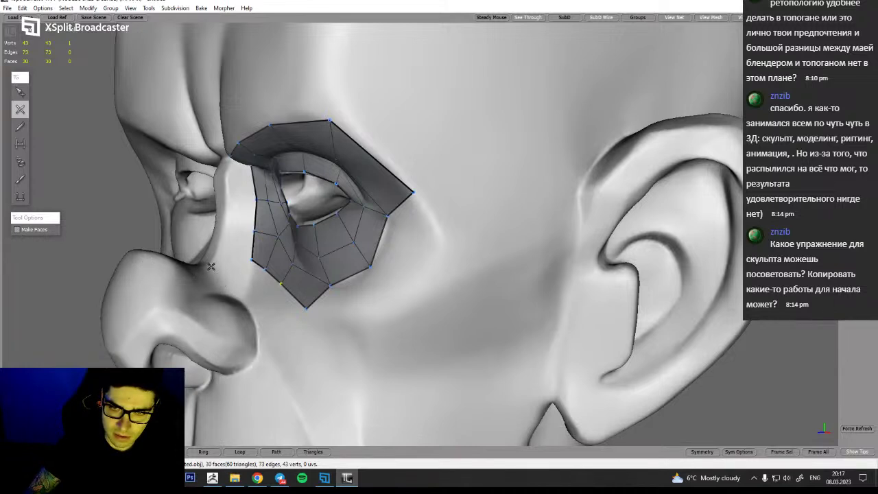
left_click(244, 290)
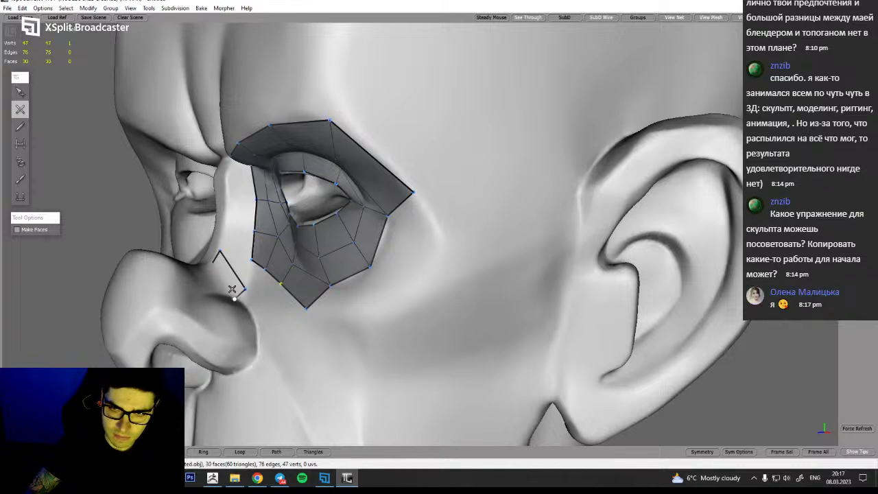
left_click(211, 266)
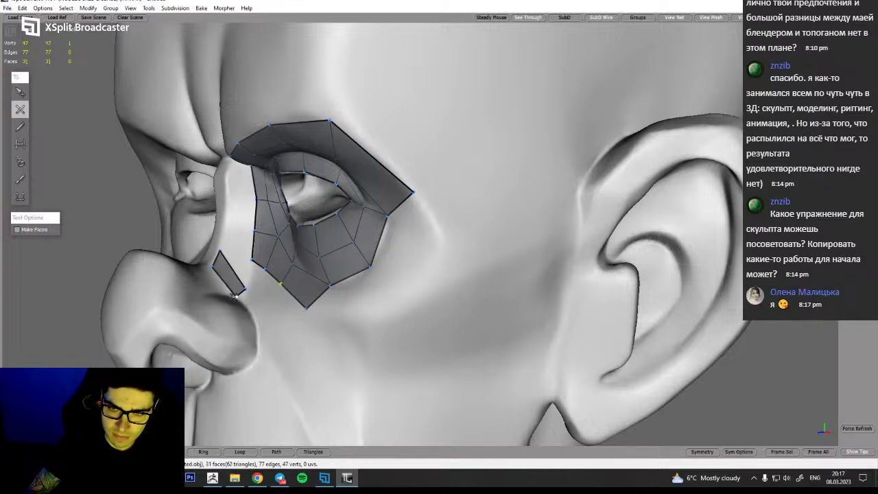
mouse_move(229, 312)
left_mouse_down("alt")
mouse_move(293, 321)
mouse_move(262, 330)
mouse_move(240, 319)
left_mouse_up("alt")
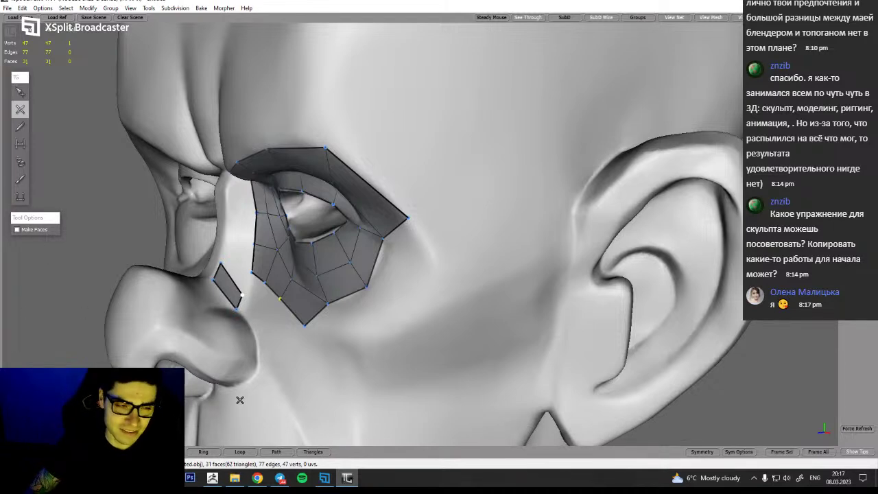
left_click_drag(244, 344, 261, 304, "alt")
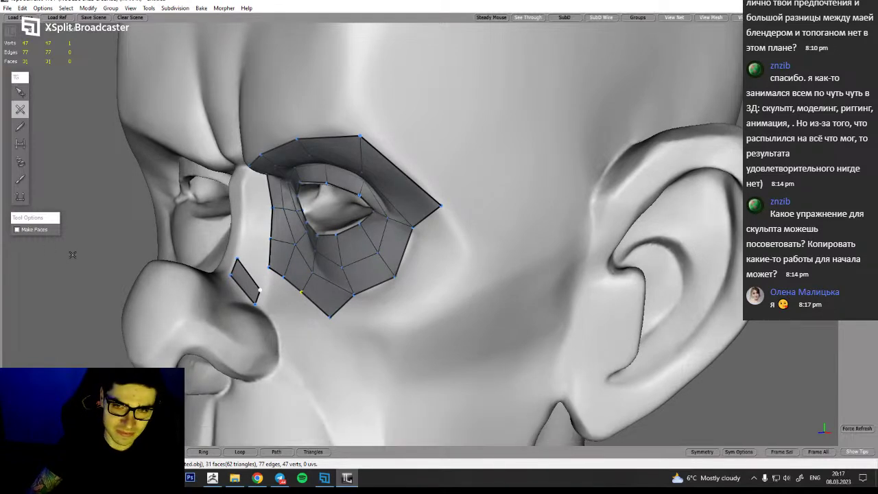
left_click(275, 328)
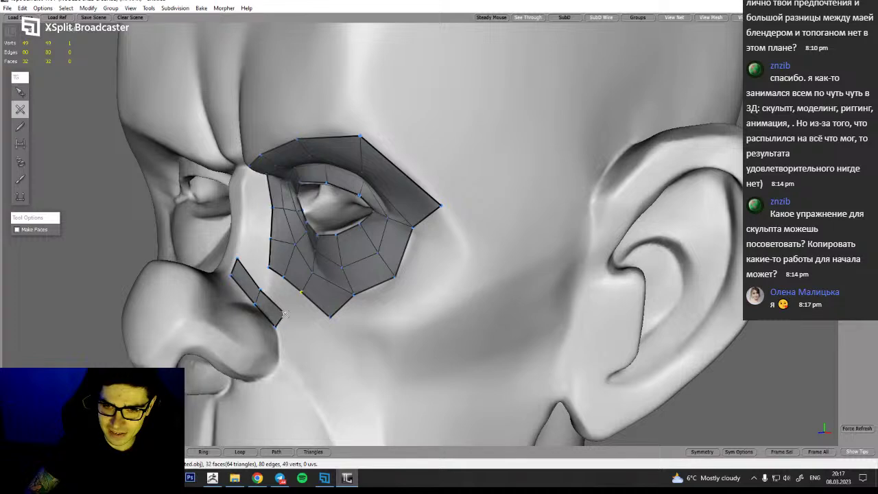
Extend the nose strip with two more quads down around the nostril wing, and pull the end's inner vertex toward the nostril
scroll(306, 369, "down", 1)
left_click_drag(307, 369, 315, 322, "alt")
left_click(331, 313)
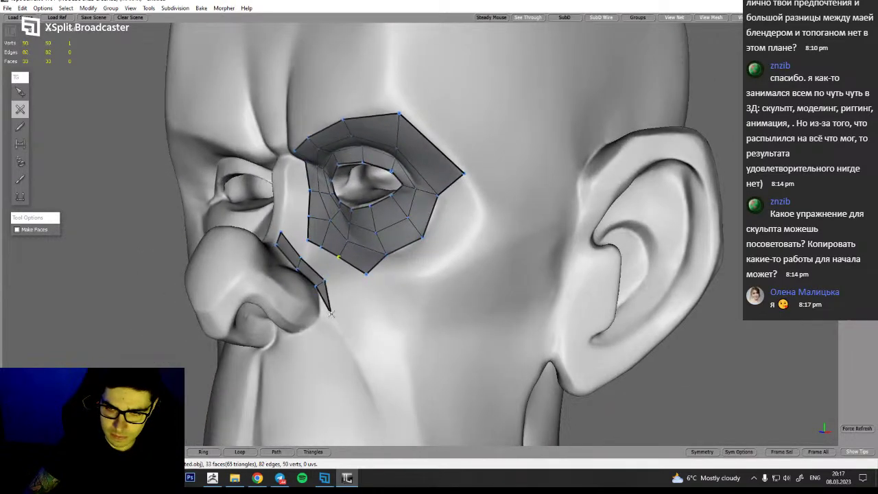
left_click(322, 313)
left_click_drag(321, 316, 352, 320, "alt")
left_click(359, 328)
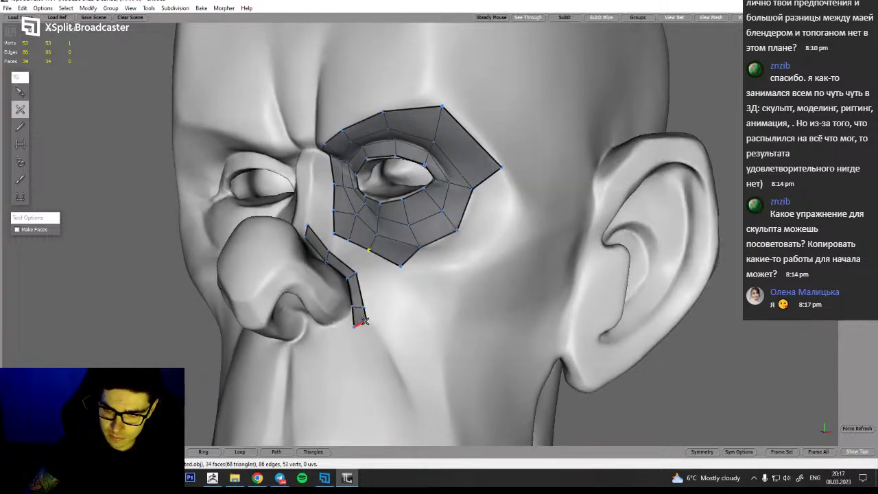
left_click_drag(355, 327, 345, 317)
left_click(364, 311)
left_click(356, 313, "ctrl")
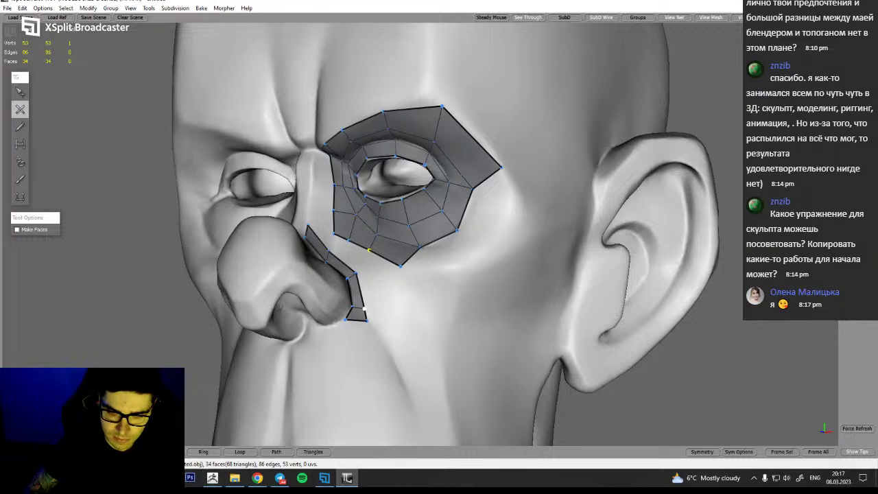
Switch to the browser and play the track "Nevertheless" from Free Music Archive's Downtempo page
left_click(257, 477)
mouse_move(234, 479)
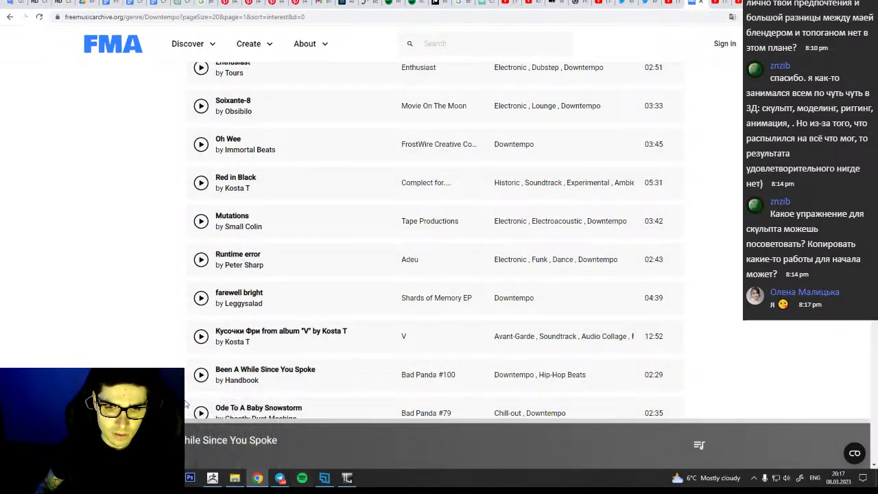
scroll(626, 88, "down", 1)
scroll(626, 88, "up", 3)
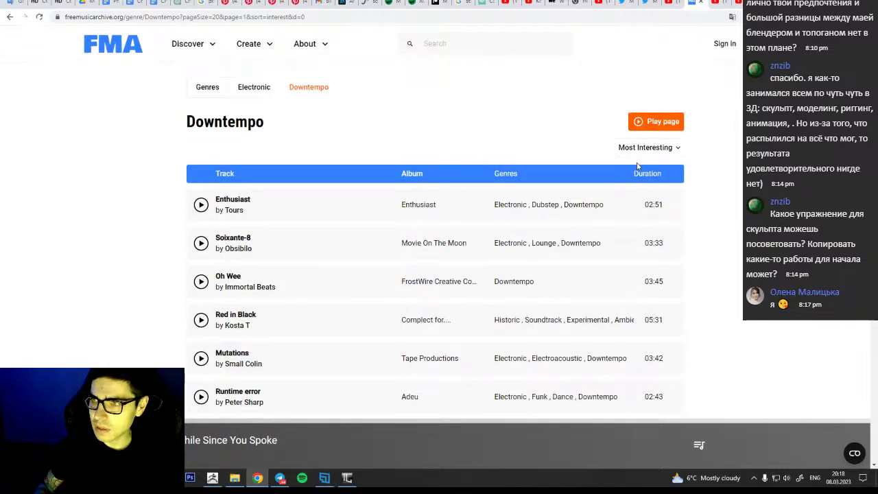
left_click(654, 123)
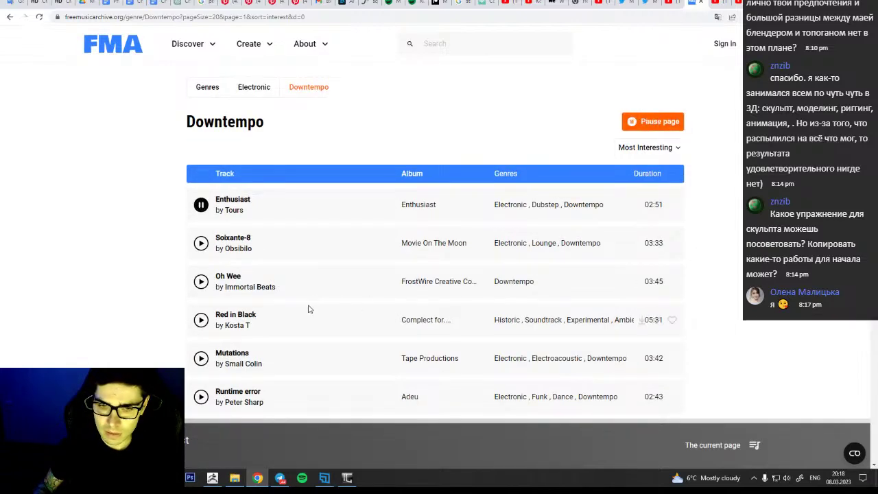
scroll(268, 301, "down", 3)
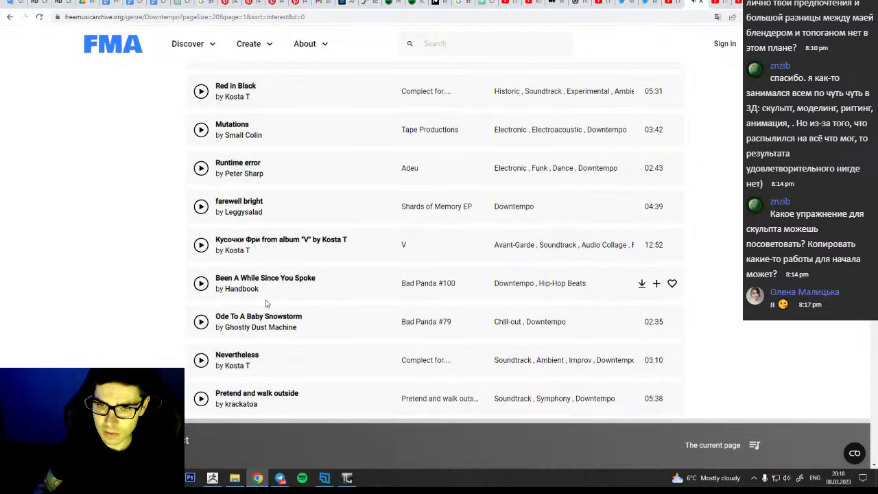
left_click(200, 360)
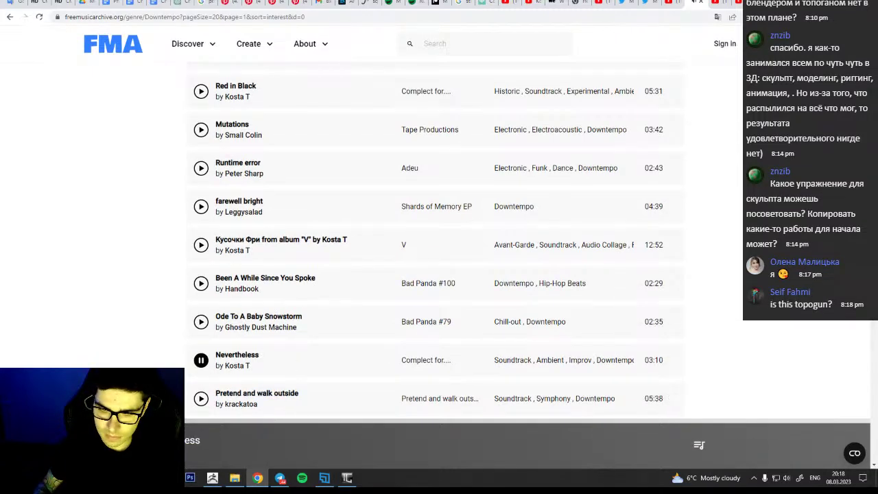
scroll(377, 367, "down", 1)
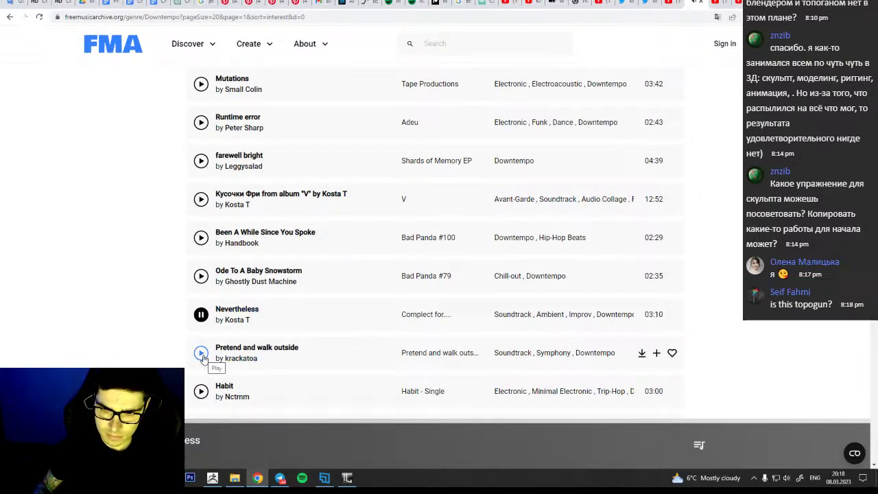
Switch back to TopoGun and reposition the end vertices of the nose strip so its last quad turns under the nostril wing
left_click(348, 479)
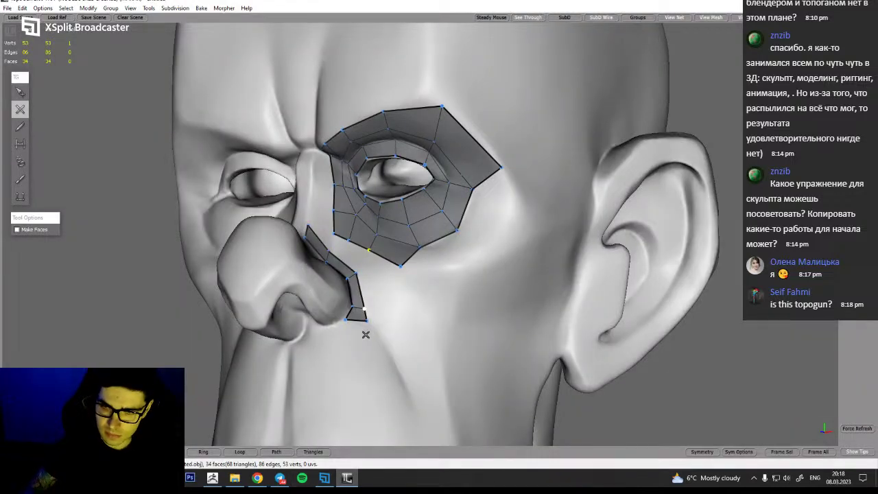
key("s")
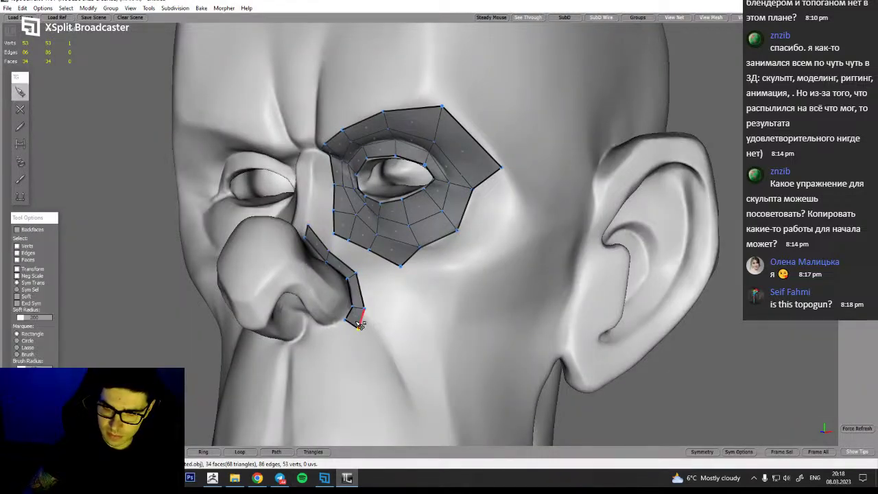
key("c")
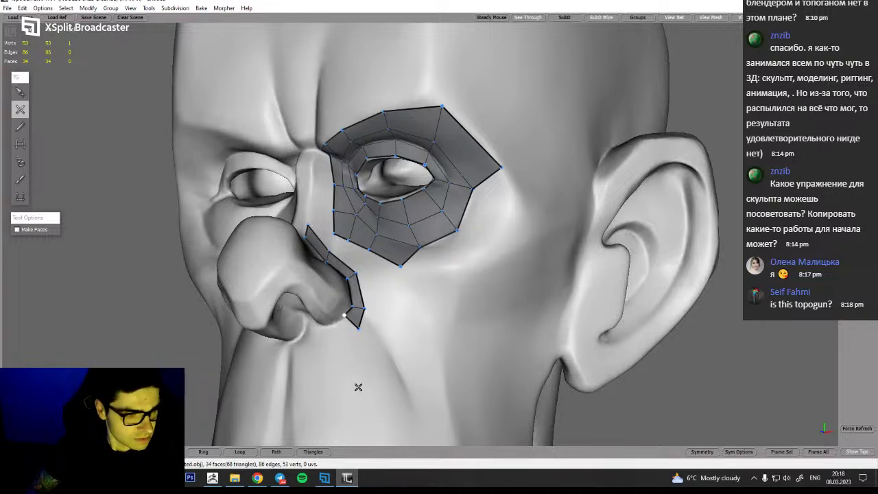
mouse_move(367, 357)
left_mouse_down("alt")
mouse_move(382, 361)
mouse_move(366, 341)
mouse_move(368, 366)
mouse_move(351, 355)
left_mouse_up("alt")
key("q")
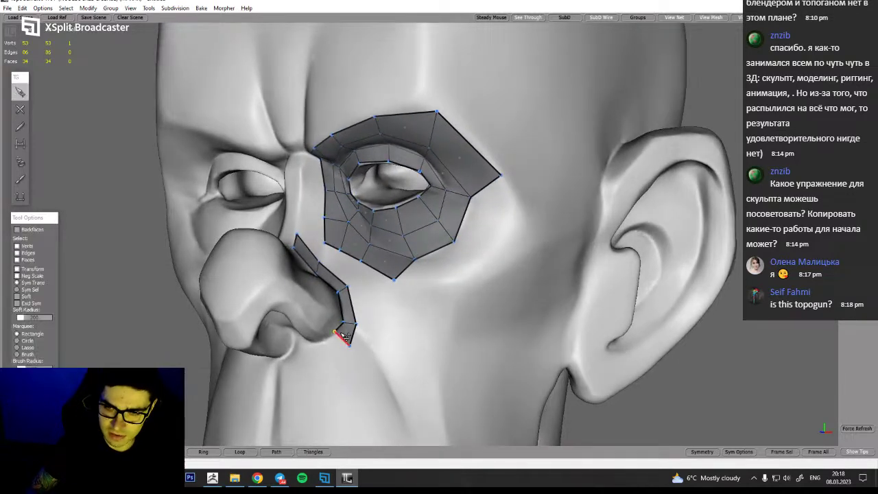
key("q")
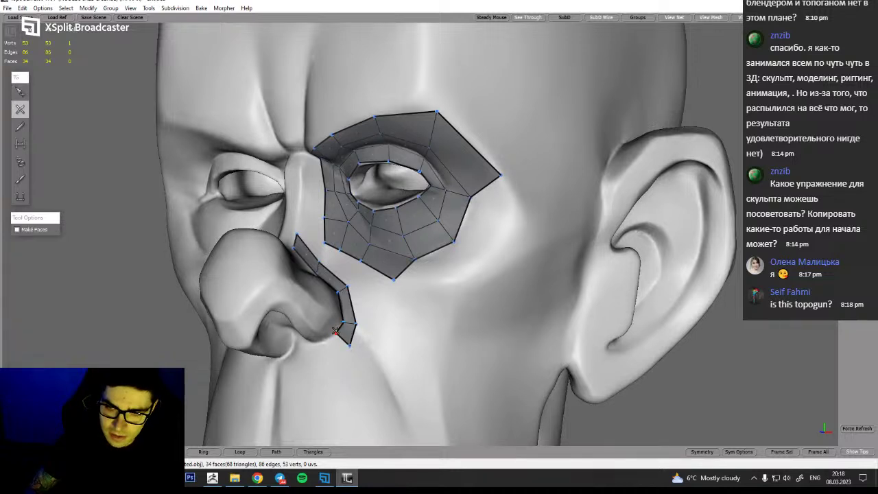
Continue the nose strip with four quads under the nostril wing and up into the nostril's inner corner
left_click(328, 345)
left_click(325, 343)
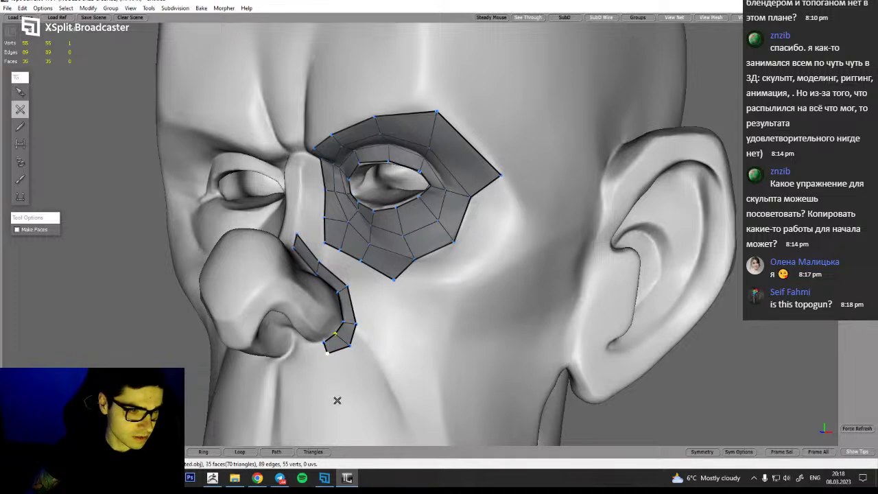
middle_click_drag(343, 358, 376, 345)
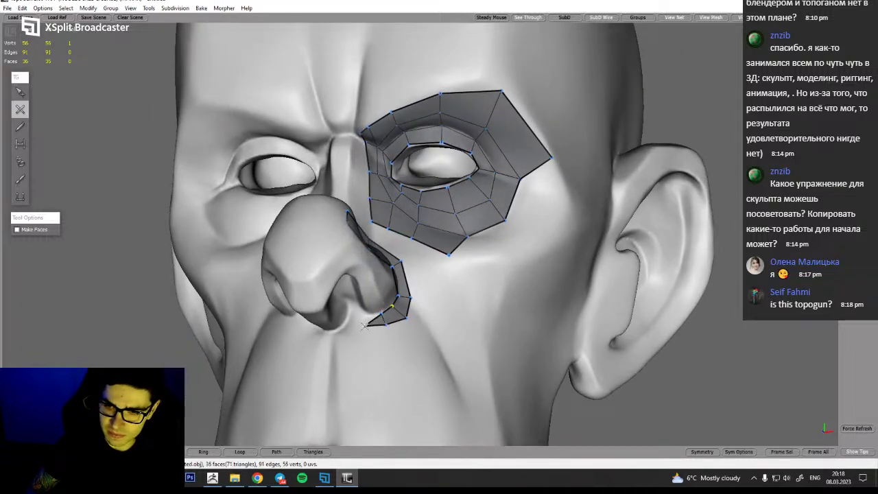
left_click_drag(373, 342, 420, 358, "alt")
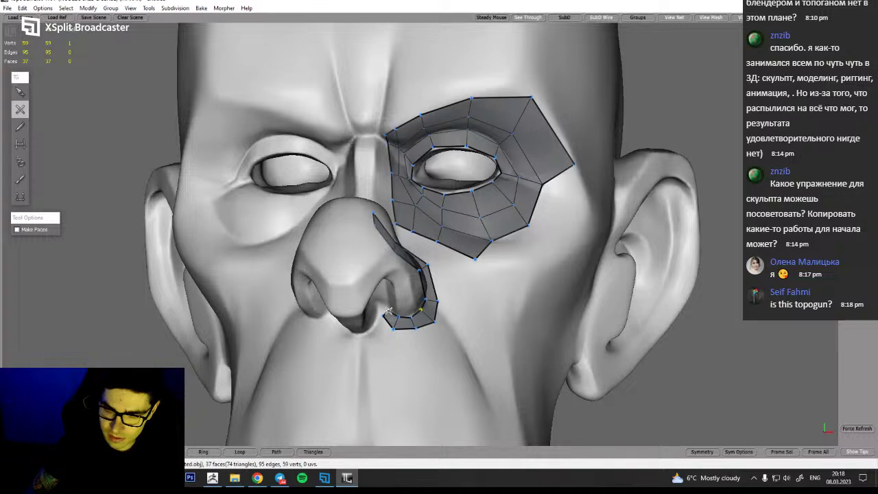
left_click_drag(388, 314, 331, 346, "alt")
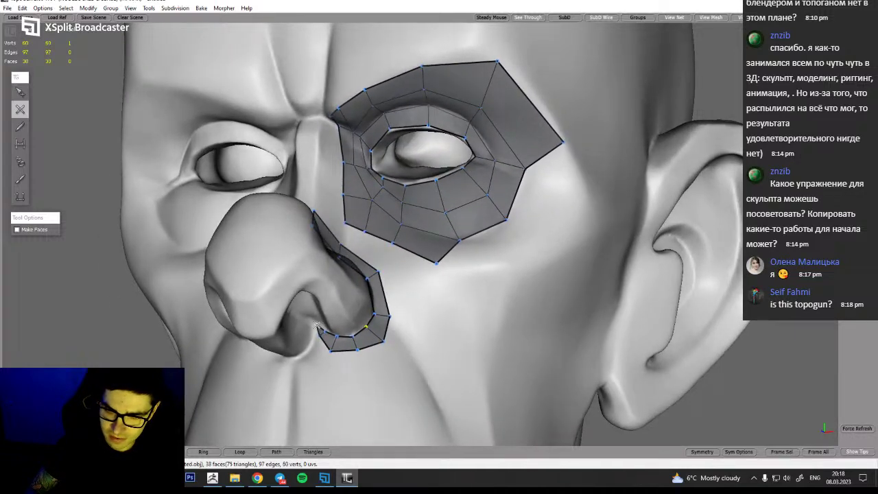
left_click_drag(375, 365, 398, 352, "alt")
Build three quads from the strip's inner end along the base of the septum to the face's centre line
key("q")
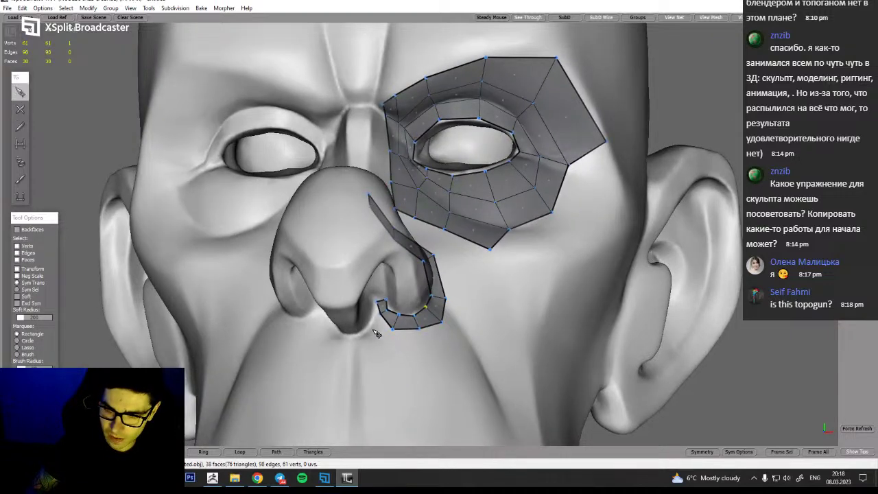
key("w")
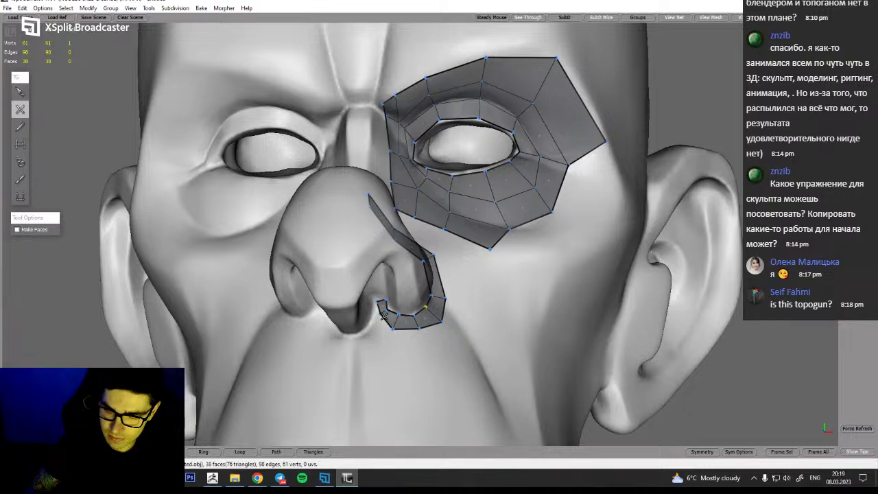
left_click_drag(447, 344, 456, 335, "alt")
key("q")
key("w")
left_click(395, 331)
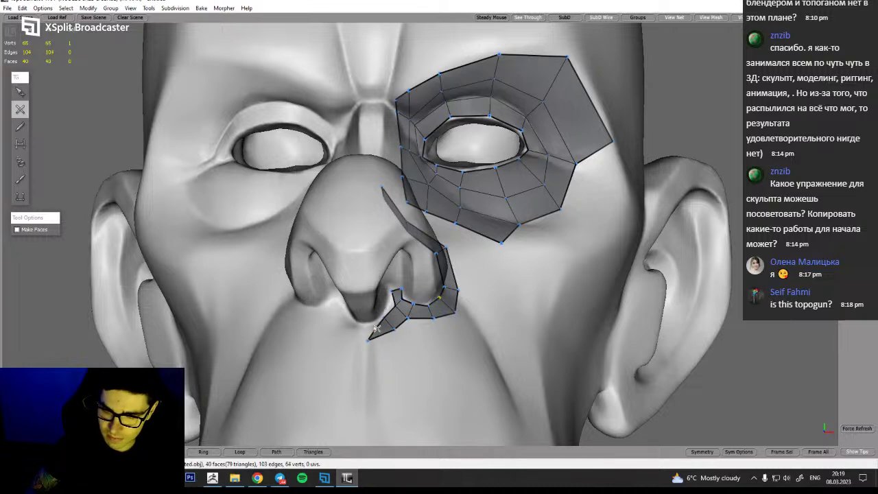
left_click_drag(382, 337, 368, 343, "alt")
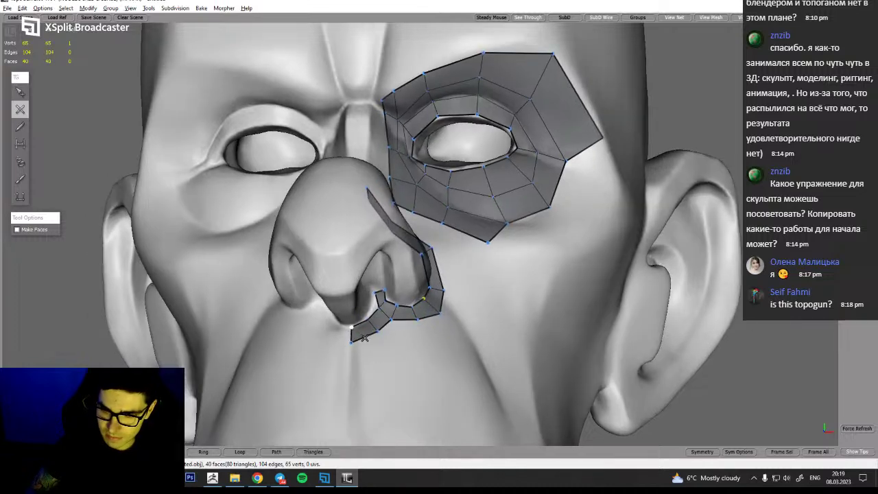
left_click(359, 322)
left_click(367, 338)
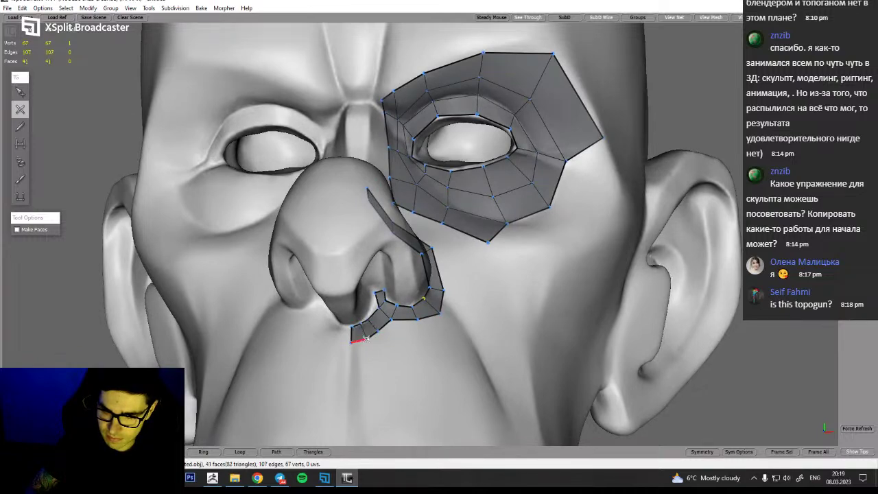
mouse_move(366, 338)
left_mouse_down("alt")
mouse_move(330, 383)
mouse_move(363, 365)
mouse_move(354, 349)
left_mouse_up("alt")
Select the two long edges of the quad beside the nostril wing and split them through the middle with a connecting edge
left_click_drag(398, 371, 304, 363, "alt")
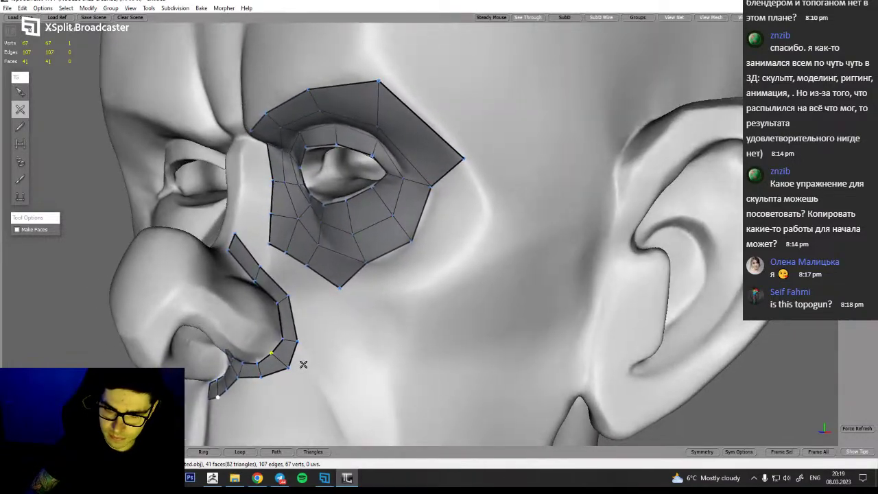
key("q")
left_click(294, 321)
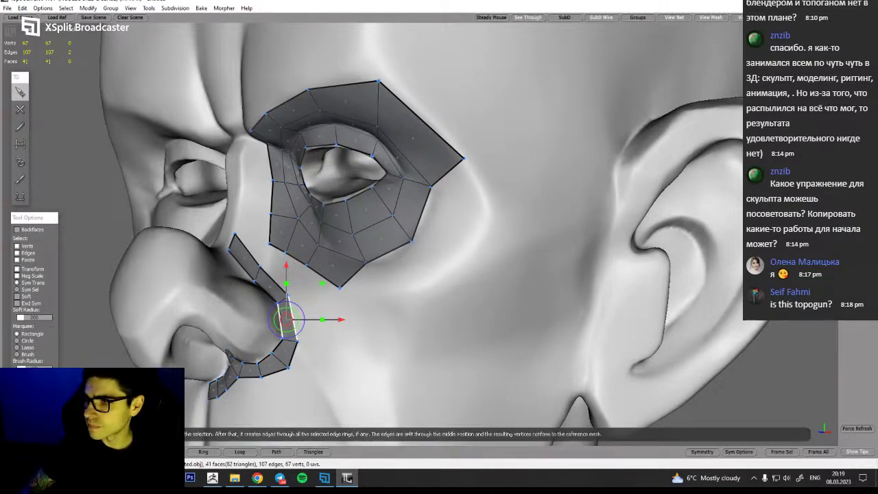
left_click(167, 453)
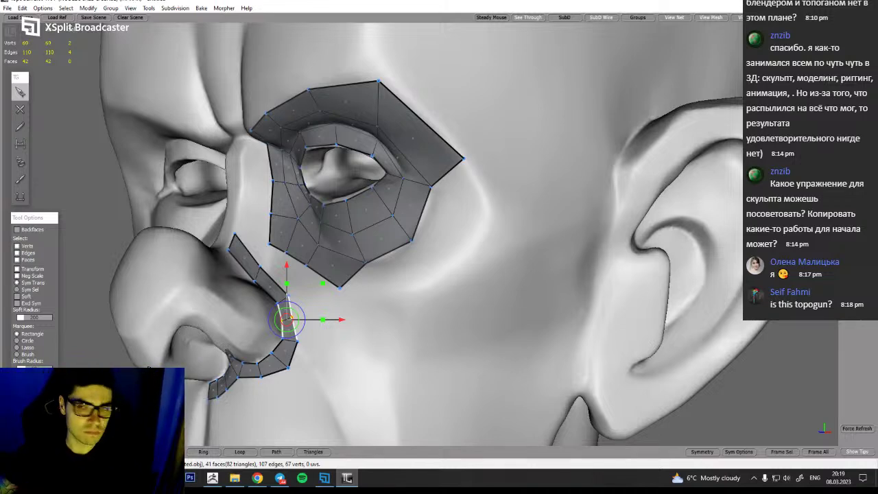
Clear the edge selection and move the new outer vertex beside the nostril wing slightly outward
mouse_move(340, 407)
left_mouse_down("alt")
mouse_move(345, 394)
mouse_move(351, 402)
left_mouse_up("alt")
left_click(350, 402)
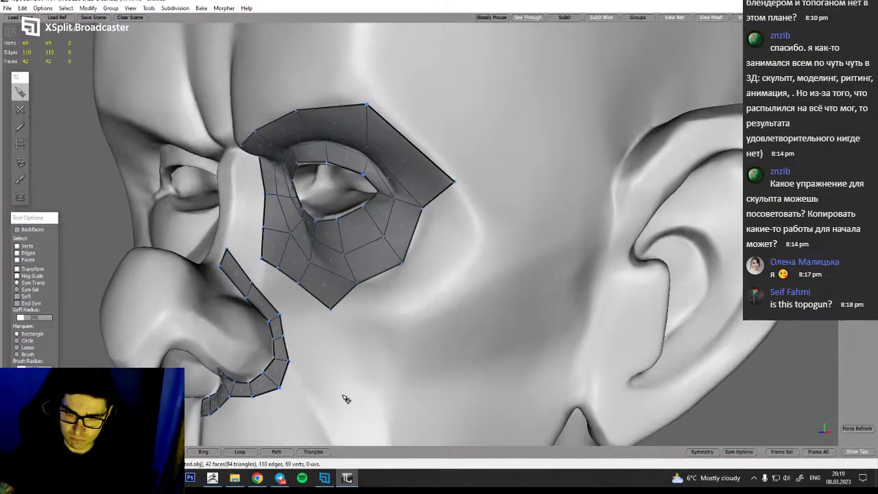
left_click_drag(284, 336, 290, 337)
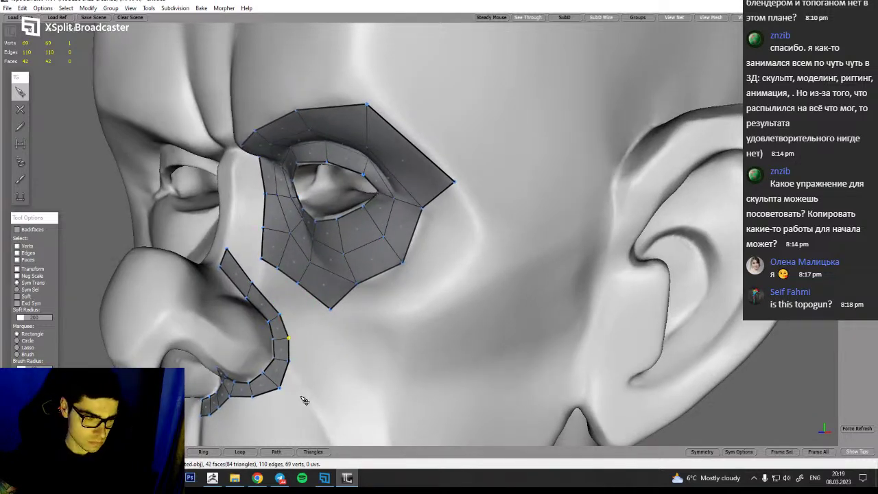
left_click_drag(332, 394, 243, 322, "alt")
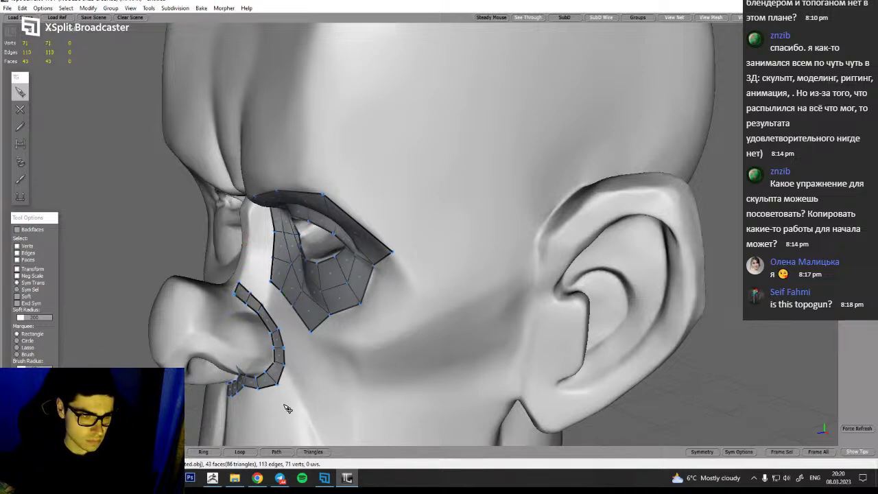
Build a second row of five quads along the nose strip's outer edge, from beside the nostril wing up to its upper end
middle_click_drag(245, 374, 343, 371)
key("c")
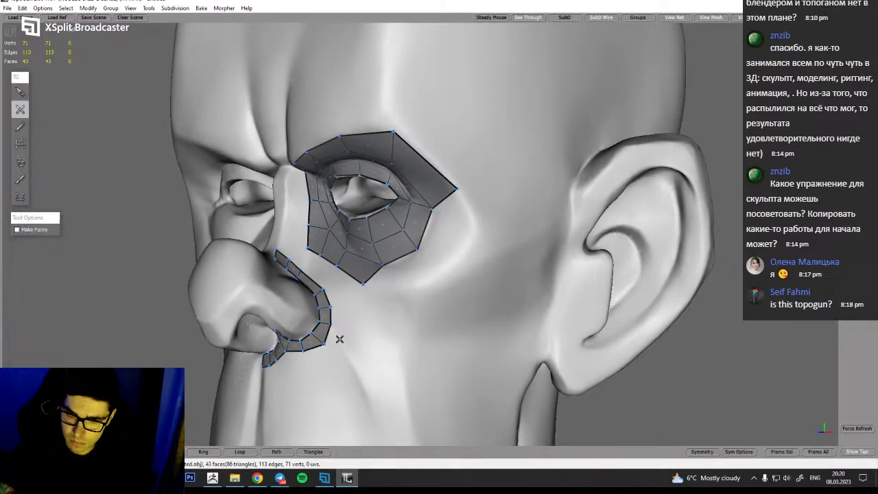
key("s")
middle_click_drag(360, 339, 351, 369)
key("c")
key("s")
key("c")
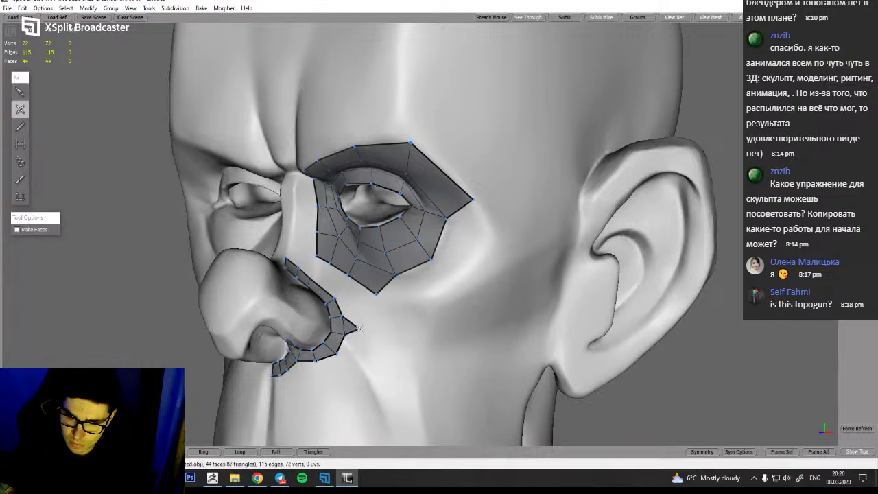
left_click(313, 274)
middle_click_drag(322, 300, 307, 303)
key("s")
key("s")
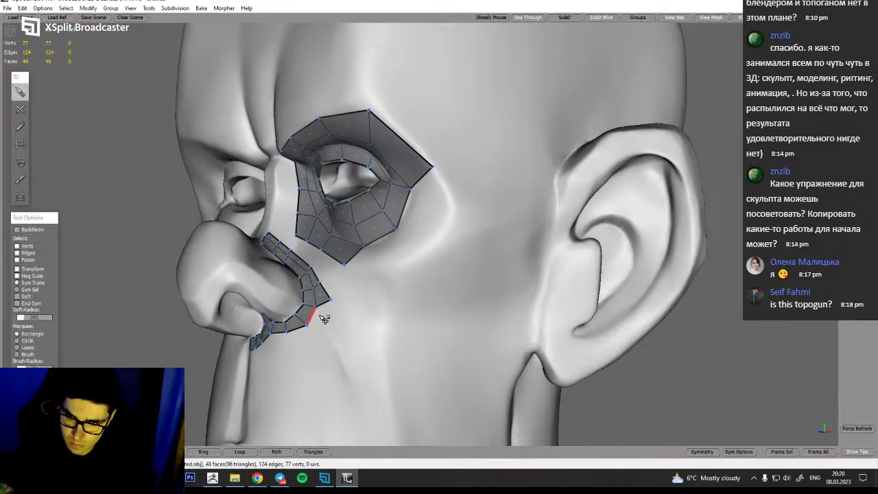
key("c")
left_click(330, 344)
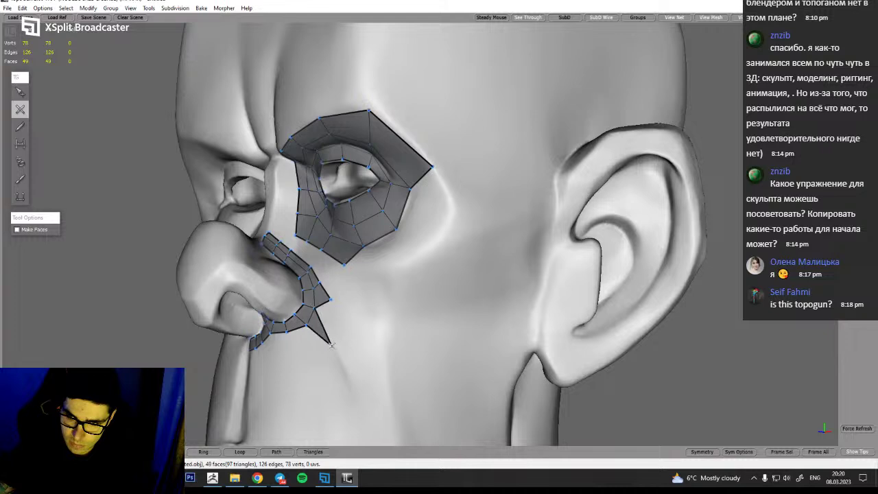
key("ctrl+z")
Extend a strip of two long quads from the outer row beside the nostril wing down the cheek towards the mouth corner
key("s")
key("c")
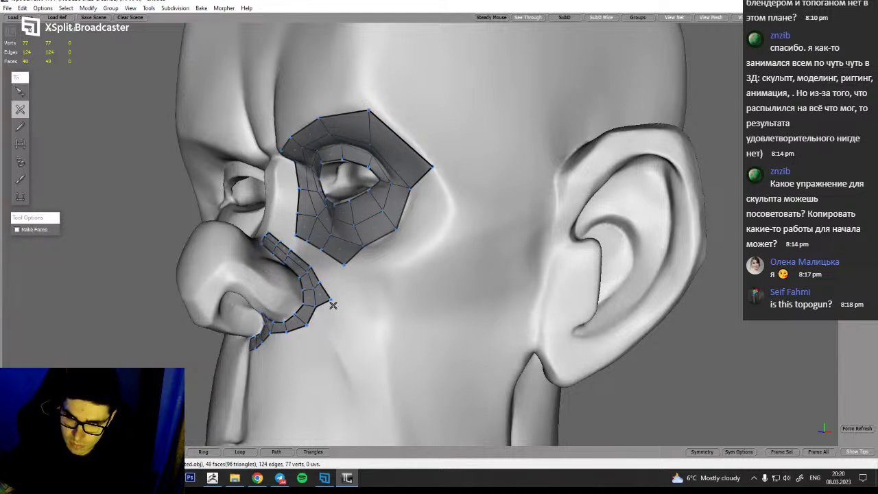
left_click_drag(326, 317, 345, 367)
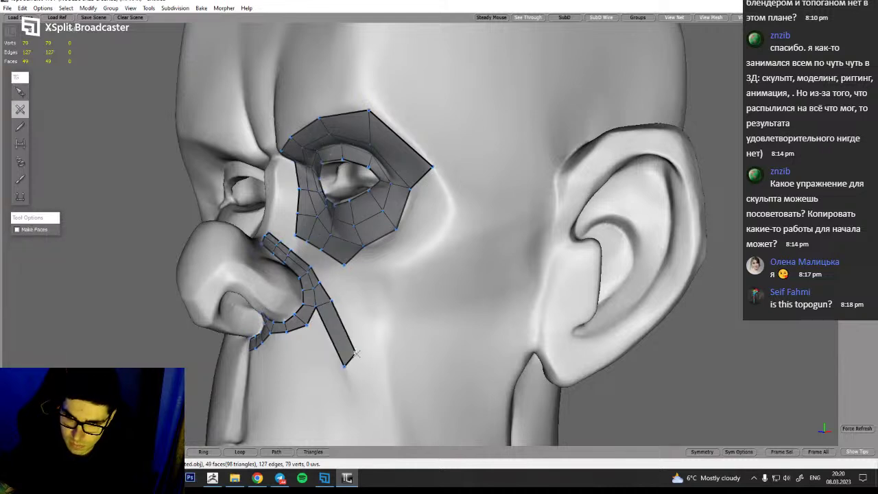
middle_click_drag(353, 353, 391, 374)
left_click(408, 391)
left_click_drag(406, 365, 382, 388)
scroll(356, 365, "down", 4)
Continue the cheek strip with four quads curving around the mouth corner and forward onto the side of the chin
key("q")
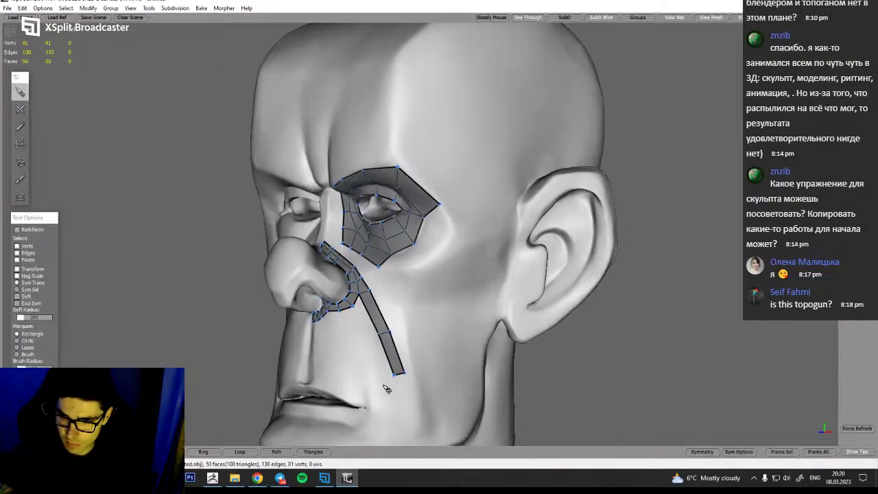
scroll(384, 384, "up", 5)
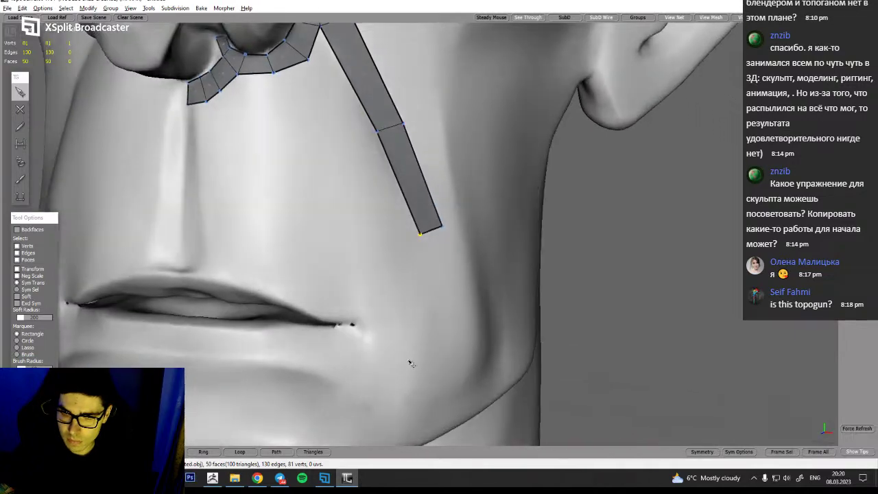
left_click_drag(411, 363, 366, 351, "alt")
key("w")
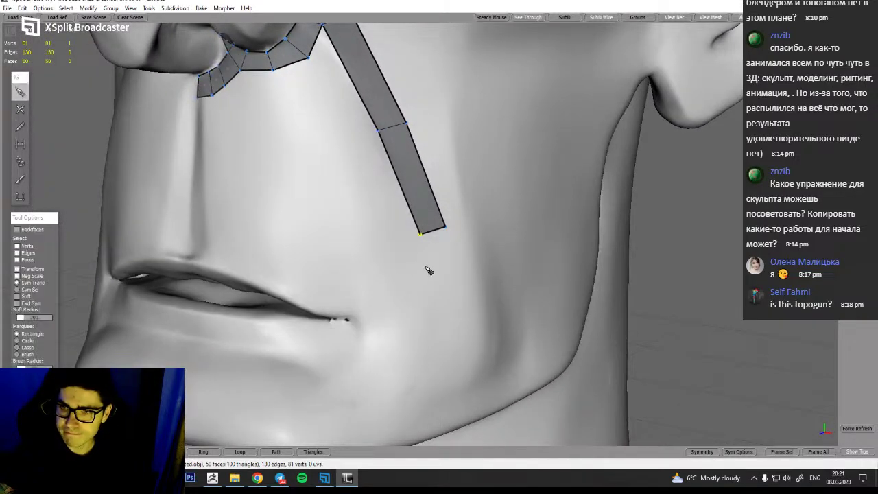
left_click(421, 235)
left_click_drag(430, 264, 433, 370)
left_click(410, 358)
right_click_drag(432, 368, 353, 354, "alt")
left_click(335, 361)
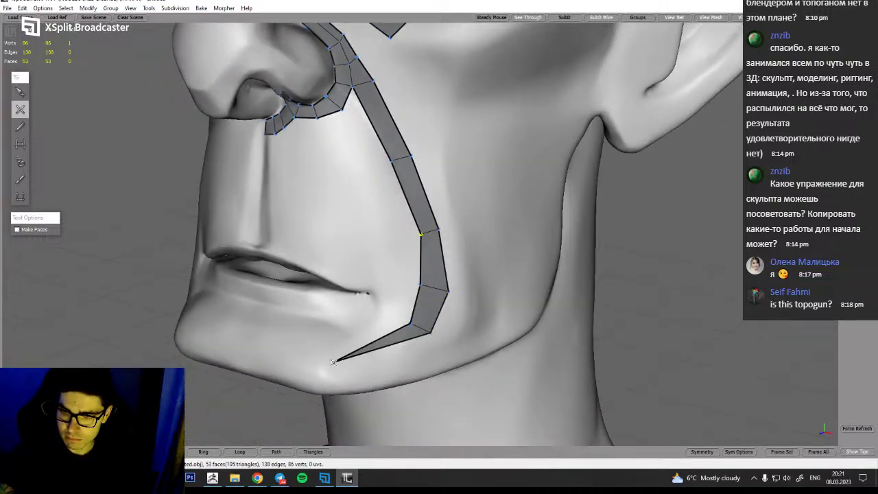
left_click_drag(394, 350, 347, 353)
Add one more quad towards the front of the chin and reposition the strip's end vertices to follow the chin's curve
key("q")
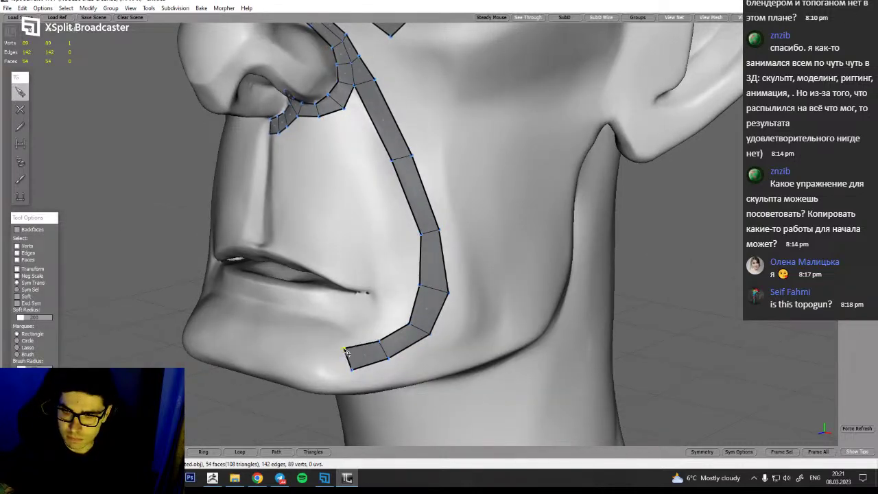
mouse_move(443, 378)
left_mouse_down("alt")
mouse_move(473, 366)
mouse_move(432, 369)
left_mouse_up("alt")
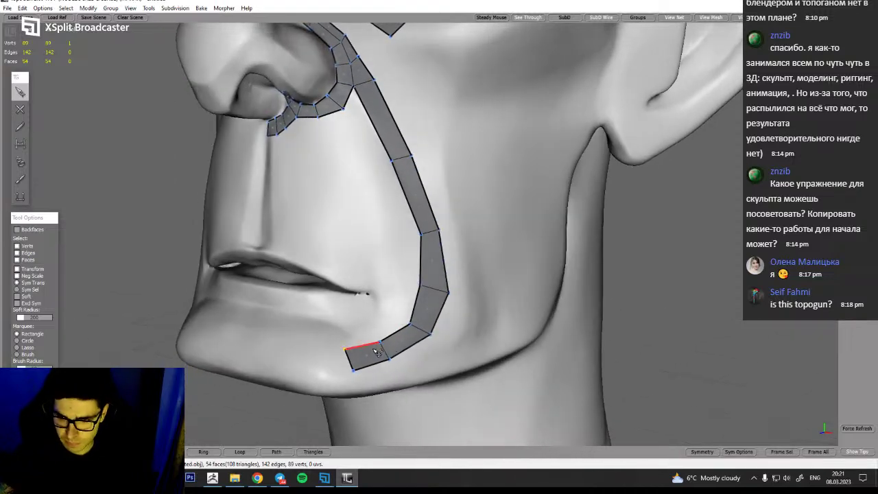
key("w")
left_click_drag(345, 350, 319, 382)
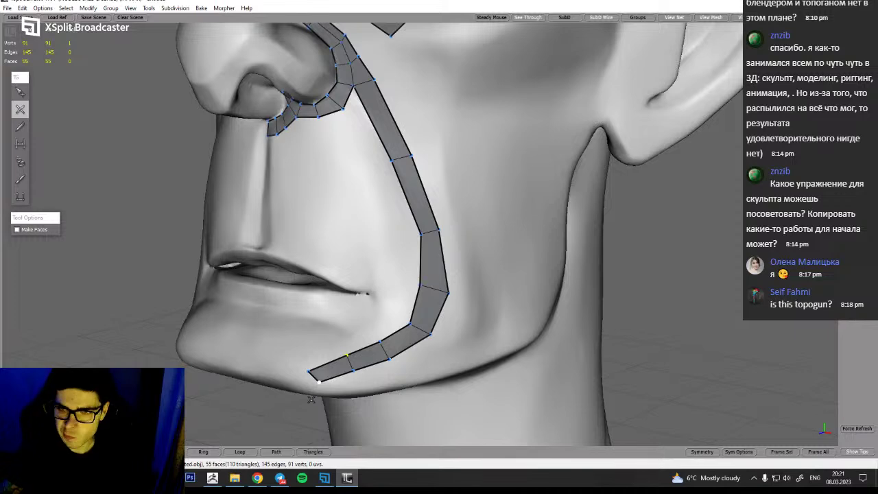
middle_click_drag(337, 409, 352, 394)
key("q")
left_click_drag(321, 379, 339, 434)
left_click_drag(312, 371, 317, 366)
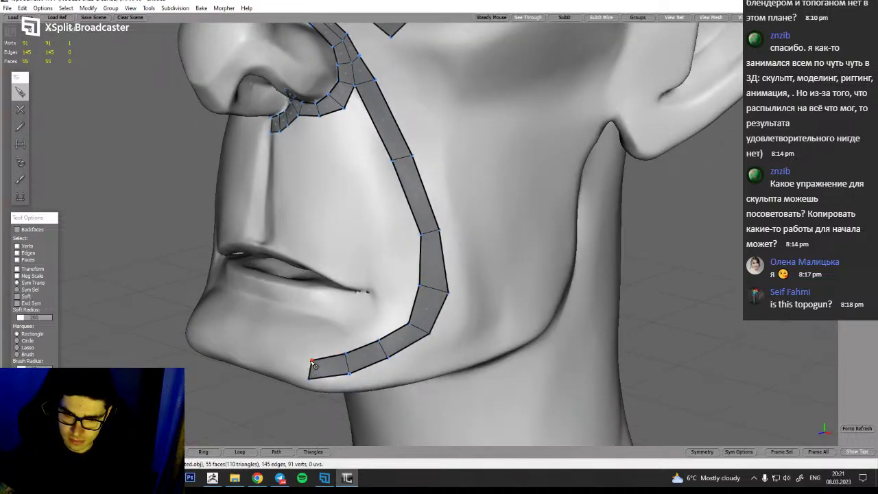
left_click_drag(350, 374, 387, 359, "alt")
Extend the strip across the front of the chin with two quads up to the face's centre line
key("w")
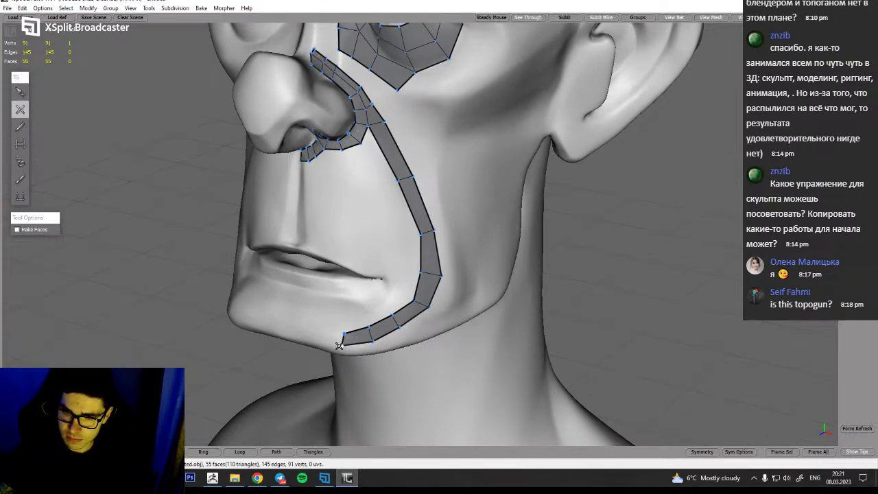
left_click_drag(301, 340, 279, 321)
left_click(308, 327)
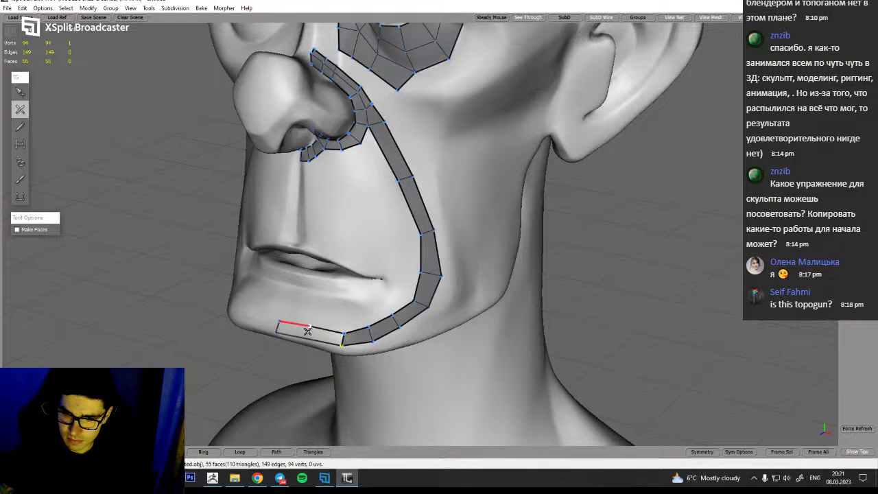
left_click(306, 339)
left_click_drag(311, 339, 342, 332, "alt")
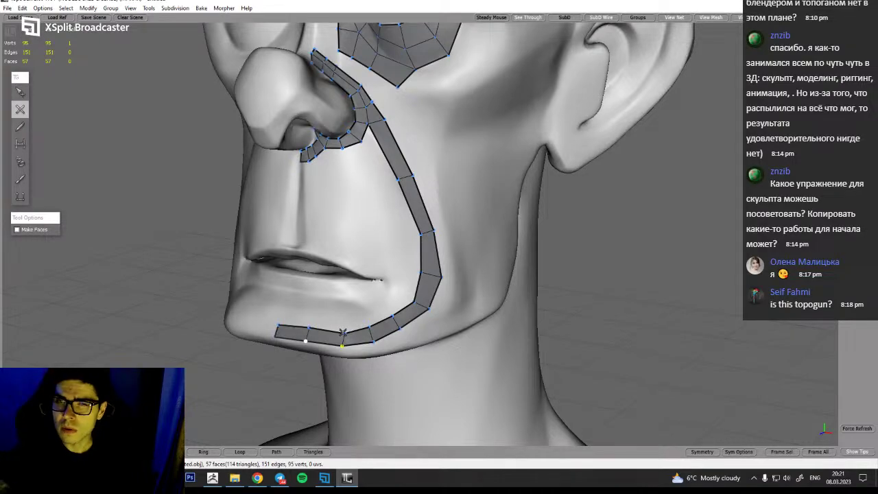
left_click_drag(431, 248, 459, 210, "alt")
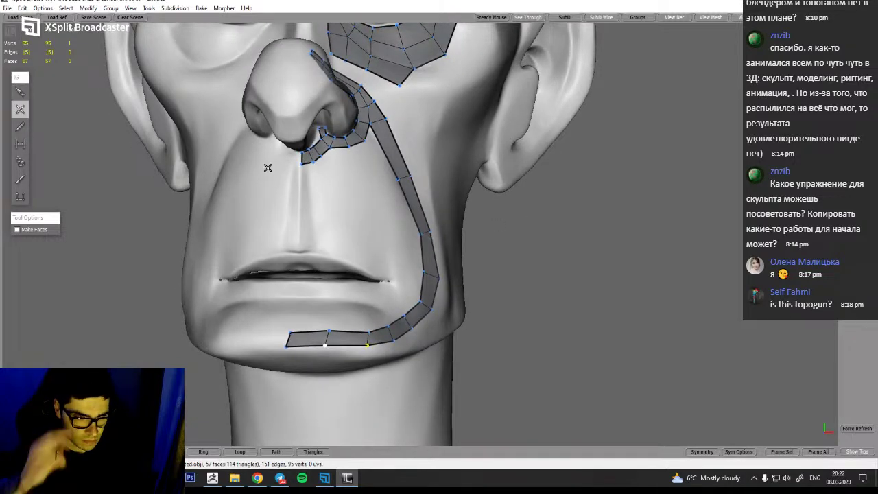
middle_click_drag(373, 271, 341, 194)
middle_click_drag(300, 173, 312, 176)
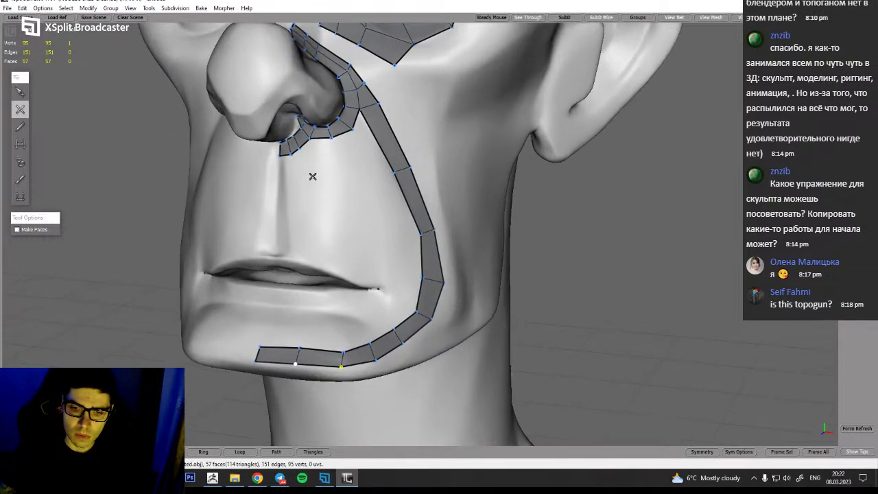
Switch to Chrome and play the track "Weapon" from the Free Music Archive's Downtempo list
left_click(258, 478)
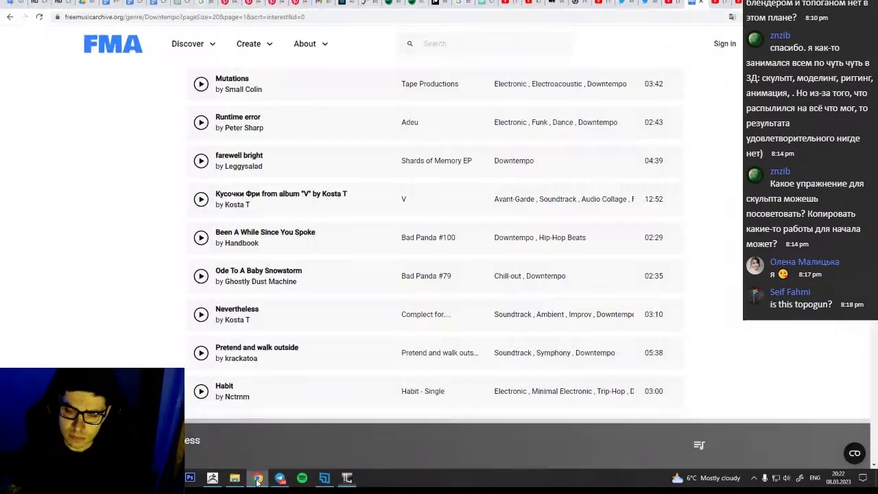
scroll(251, 343, "down", 1)
scroll(252, 343, "down", 1)
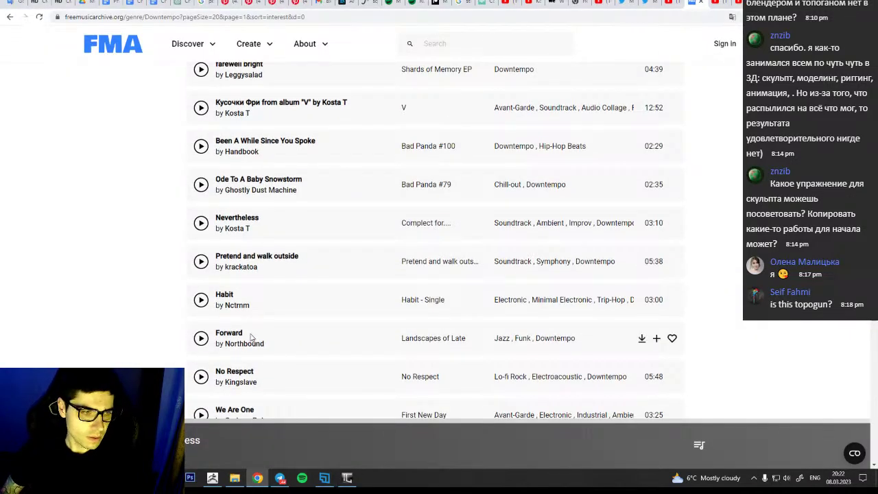
scroll(253, 335, "down", 3)
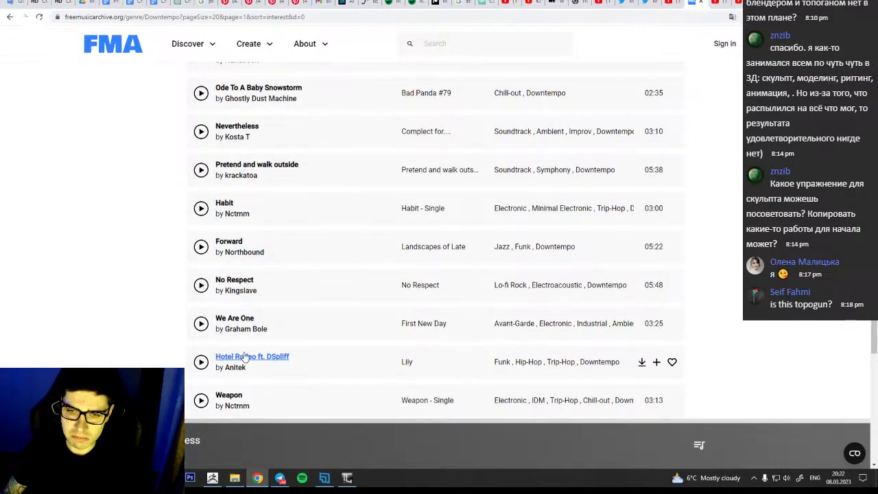
left_click(201, 355)
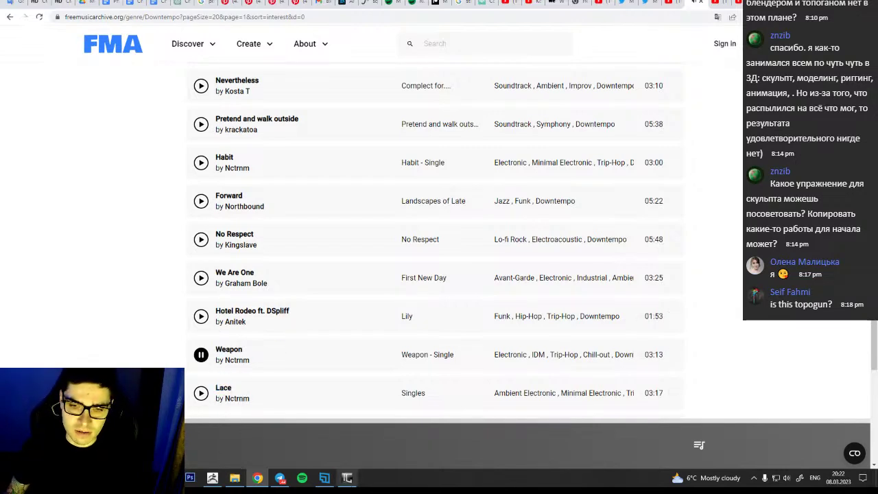
Switch back to TopoGun and adjust the vertices of the strip under the nostril wing and at the nostril's inner corner
left_click(348, 478)
left_click_drag(371, 376, 297, 344, "alt")
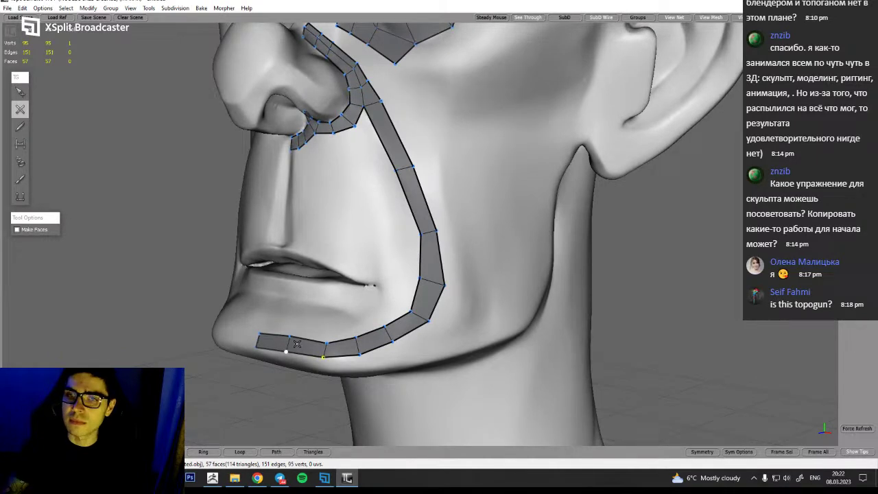
key("q")
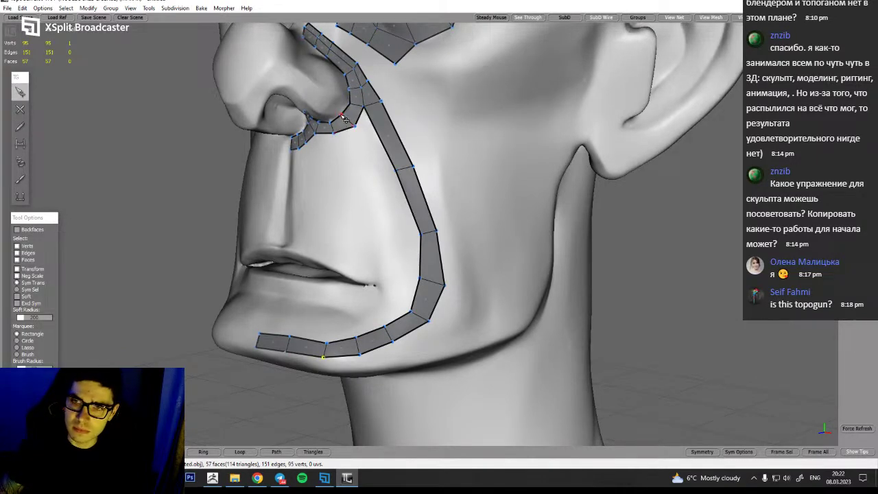
left_click(338, 134)
left_click(334, 159)
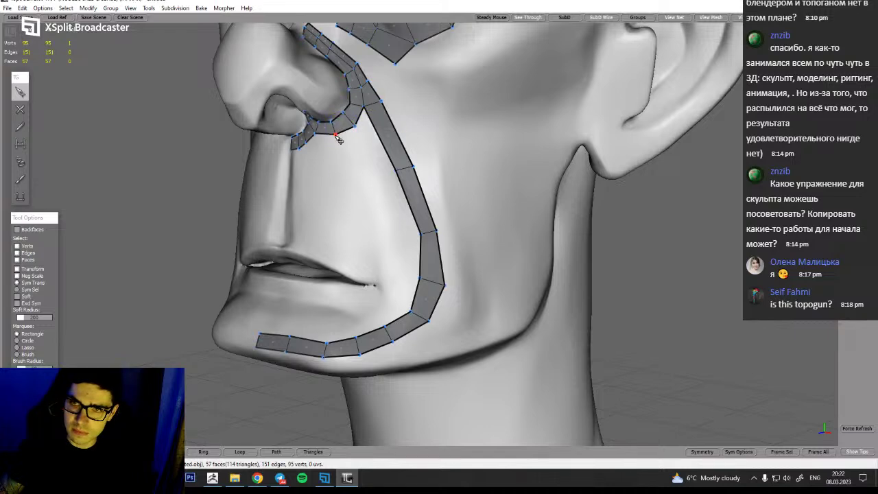
middle_click_drag(352, 192, 397, 123)
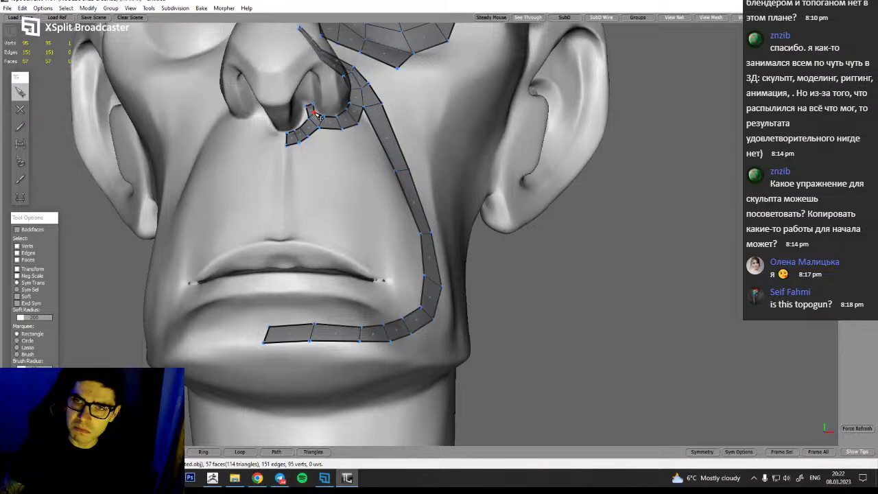
middle_click_drag(346, 208, 289, 274)
middle_click_drag(362, 248, 343, 243)
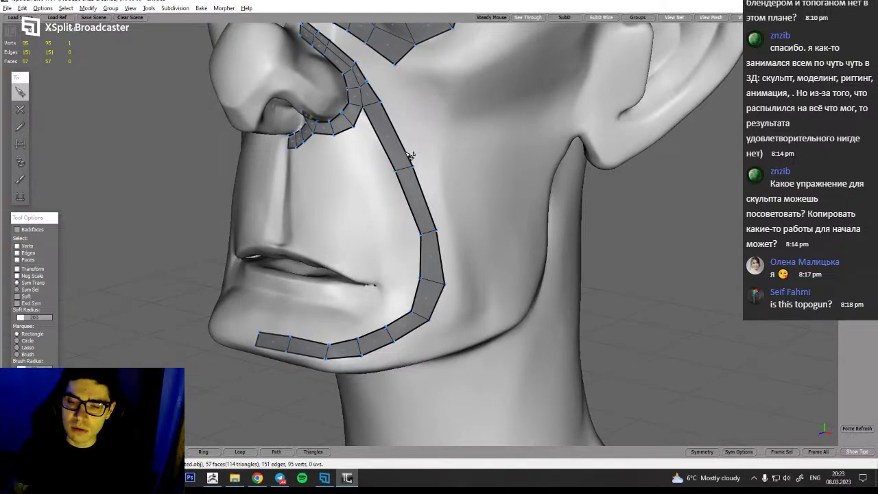
Reposition the vertices at the nose strip's upper end to fit the side of the nose bridge
middle_click_drag(412, 156, 412, 180)
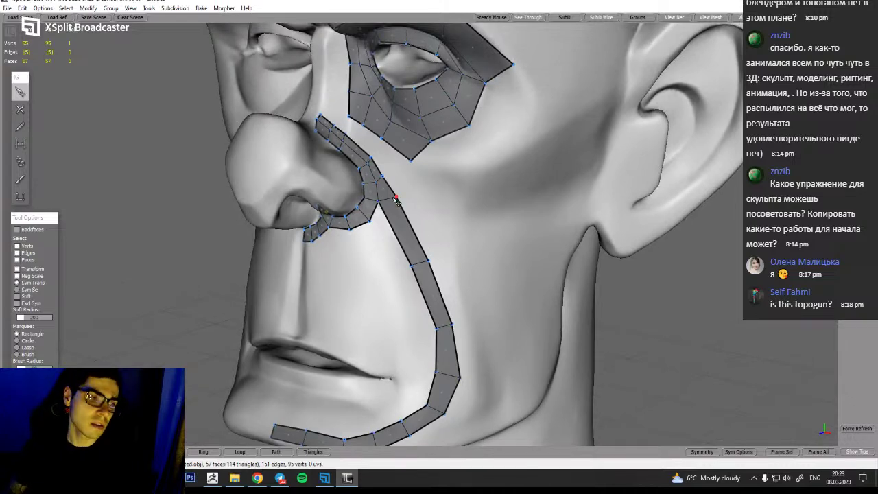
middle_click_drag(427, 232, 397, 229)
scroll(348, 110, "up", 3)
middle_click_drag(353, 119, 351, 141)
mouse_move(363, 124)
left_mouse_down()
mouse_move(361, 116)
mouse_move(357, 138)
left_mouse_up()
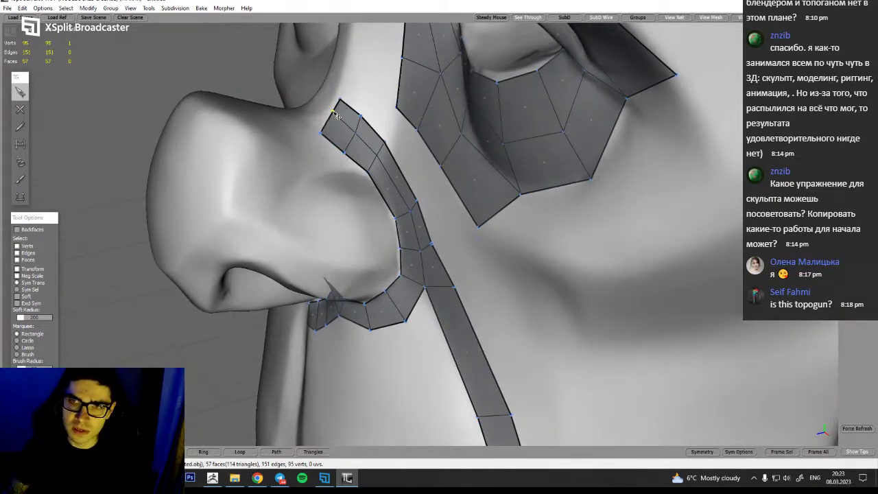
middle_click_drag(339, 116, 351, 140)
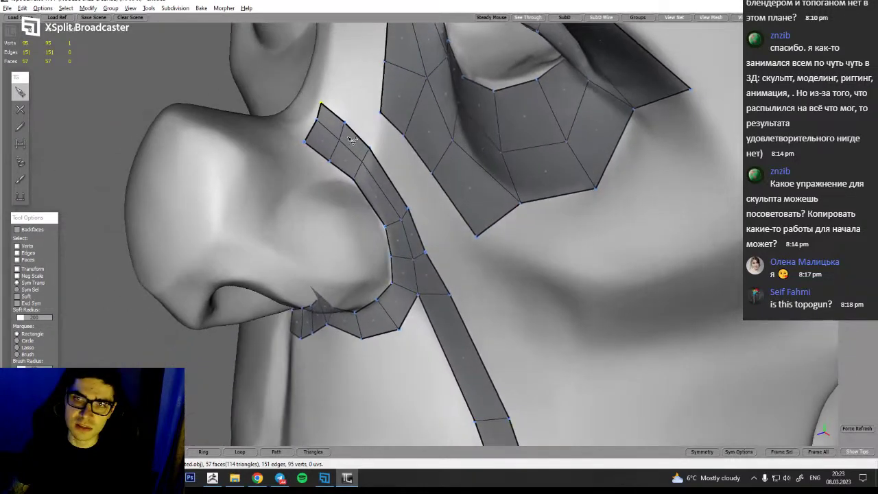
middle_click_drag(333, 107, 369, 165)
scroll(380, 173, "down", 4)
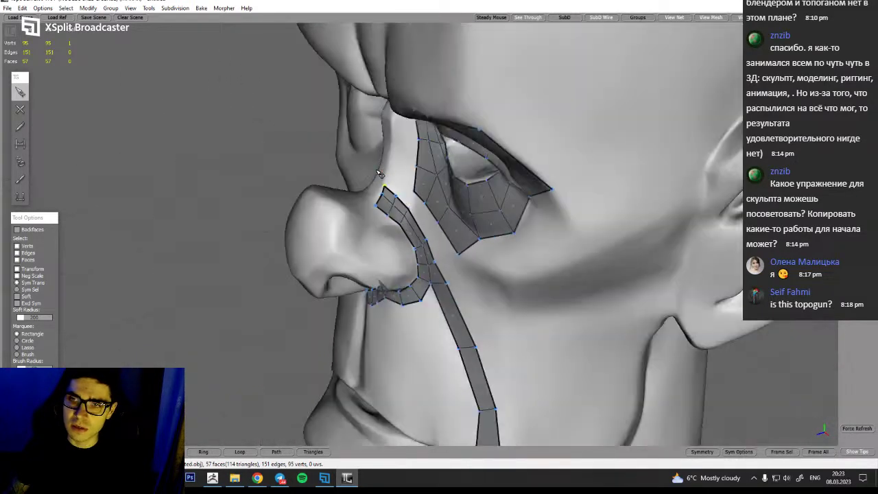
Insert a crosswise edge loop into the quad strip along the side of the nose, below its upper end
mouse_move(379, 209)
middle_mouse_down()
mouse_move(374, 203)
mouse_move(381, 206)
middle_mouse_up()
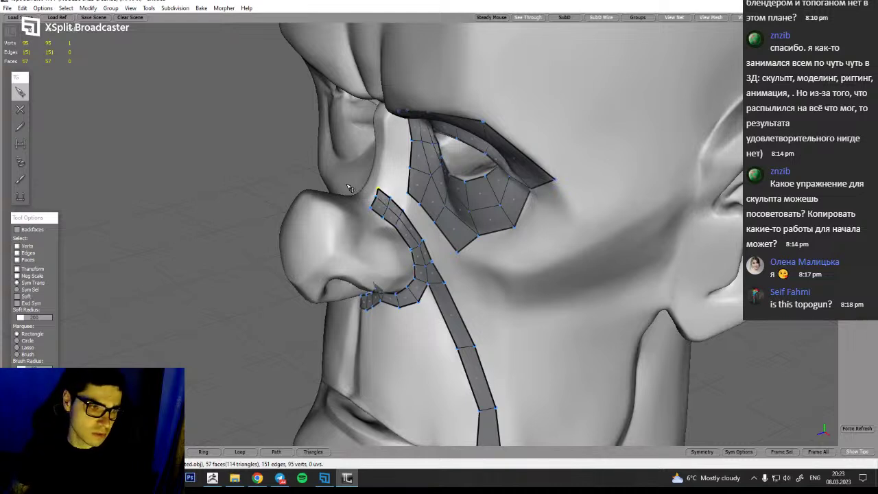
middle_click_drag(461, 321, 498, 284)
key("w")
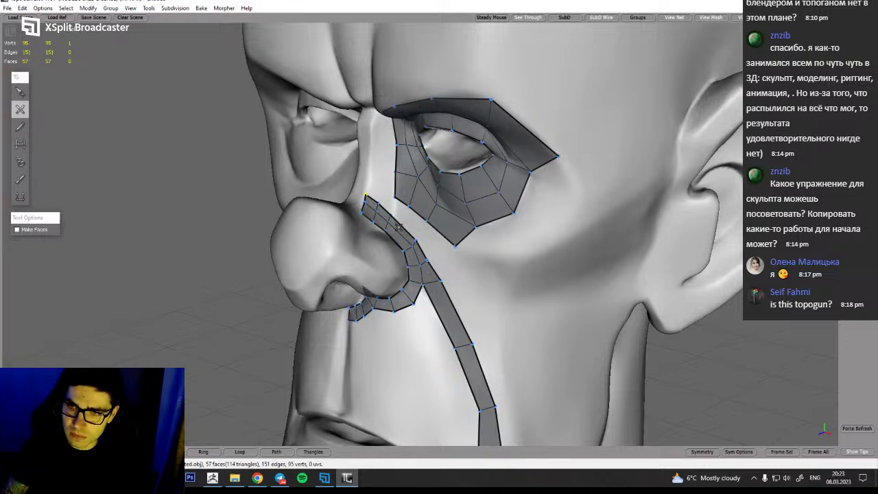
key("q")
left_click(400, 232)
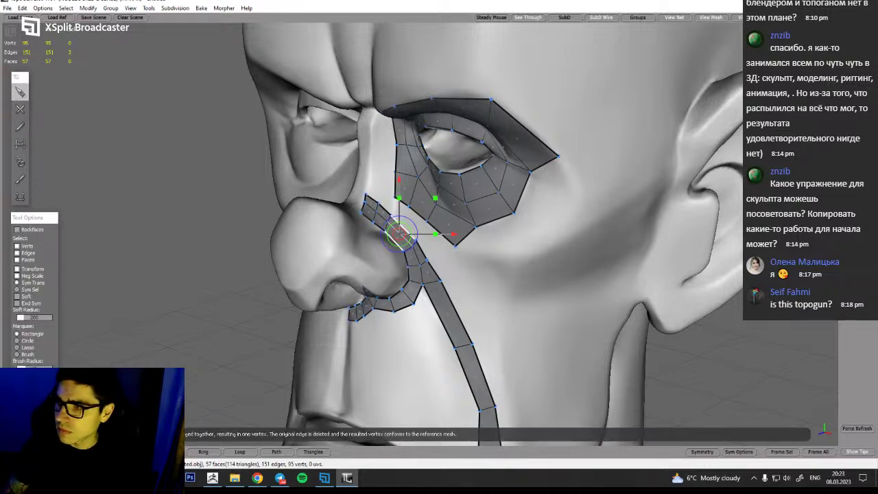
left_click(442, 241)
key("w")
key("q")
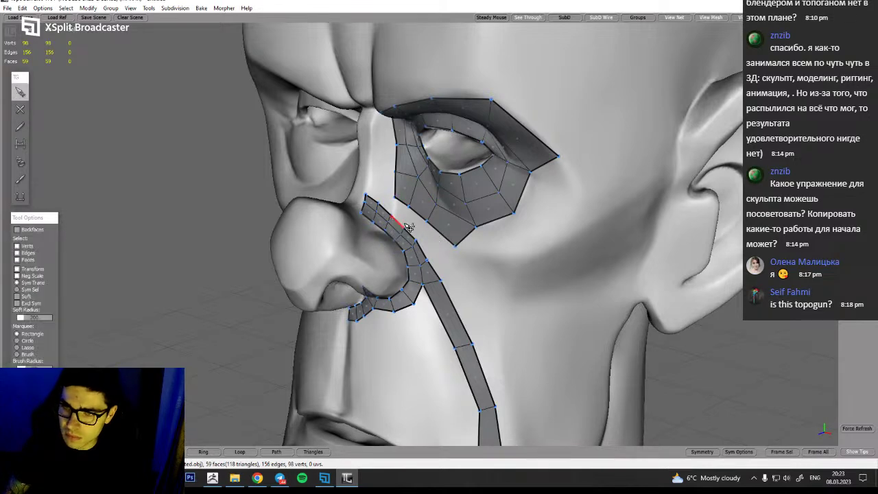
Bridge the nose strip to the inner side of the eye ring with quads and continue them up to the inner brow corner
key("w")
left_click(410, 207)
left_click(395, 197)
left_click(391, 217)
left_click_drag(399, 272, 399, 229, "alt")
left_click(382, 195)
left_click(386, 175)
left_click(388, 149)
left_click_drag(390, 150, 381, 168, "alt")
left_click(377, 168)
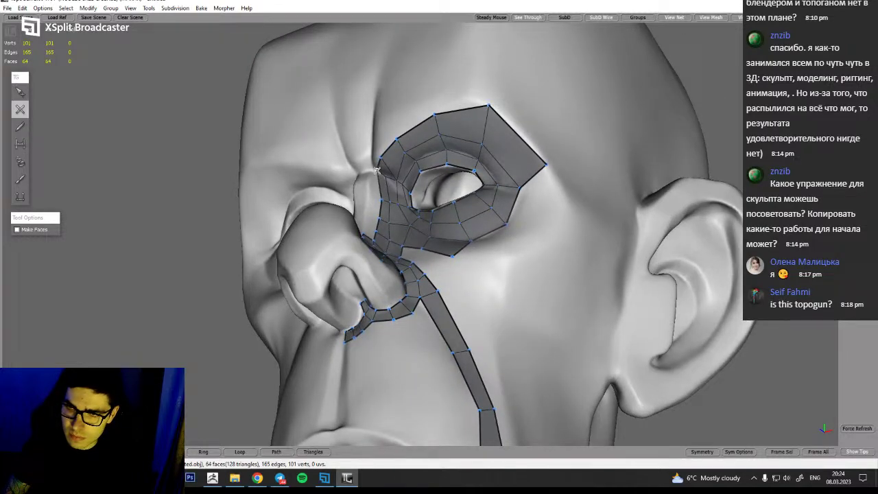
left_click_drag(392, 171, 421, 205, "alt")
Delete the quad at the inner brow corner, rebuild it around a new vertex and connect that vertex to the eye ring
key("1")
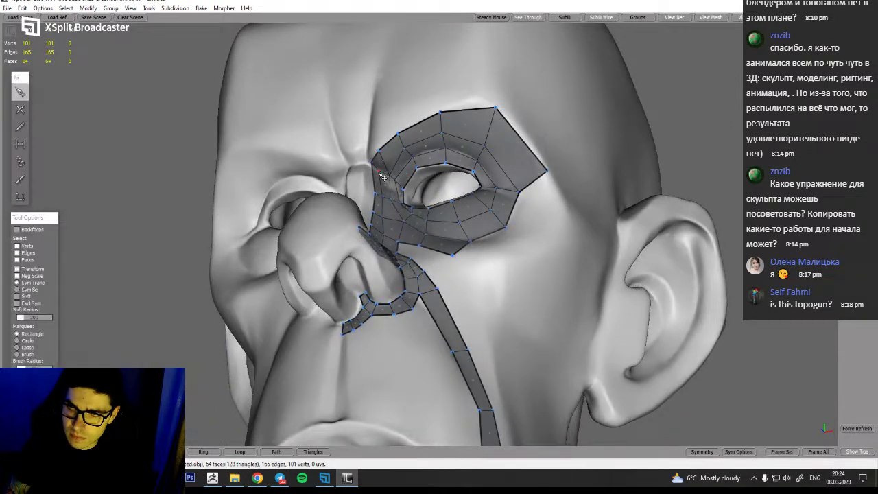
left_click(380, 164)
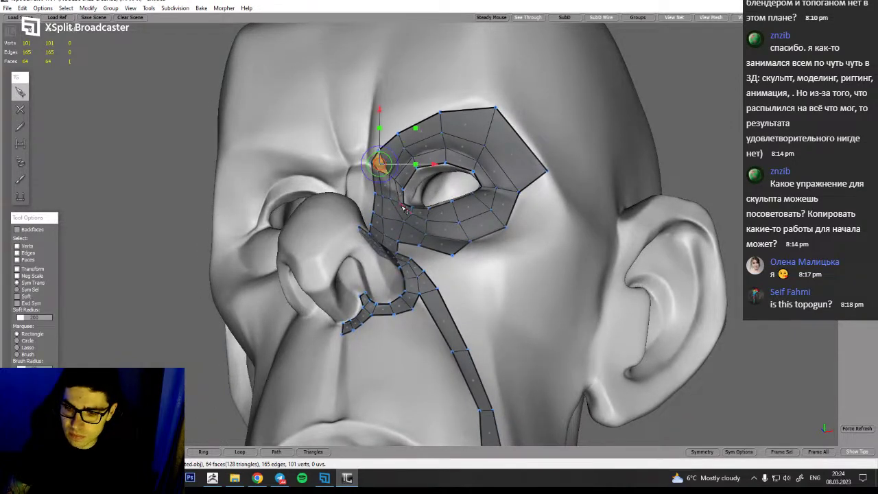
key("Delete")
key("2")
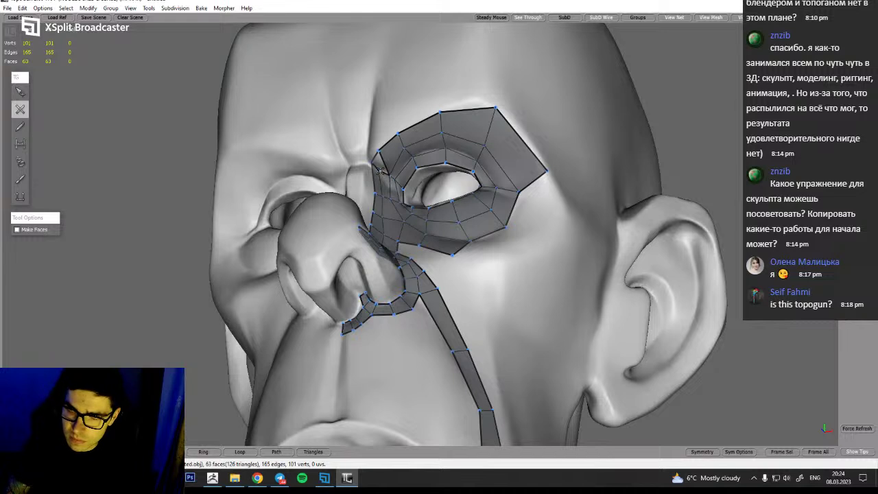
left_click(384, 165)
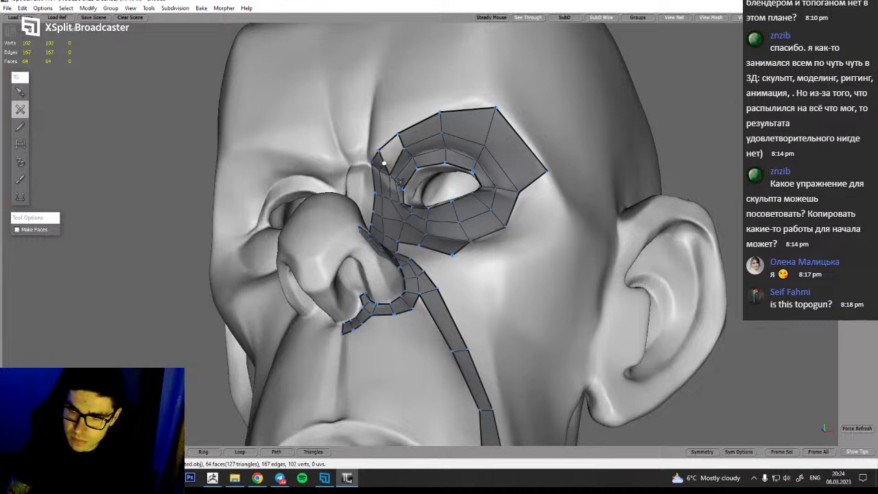
key("1")
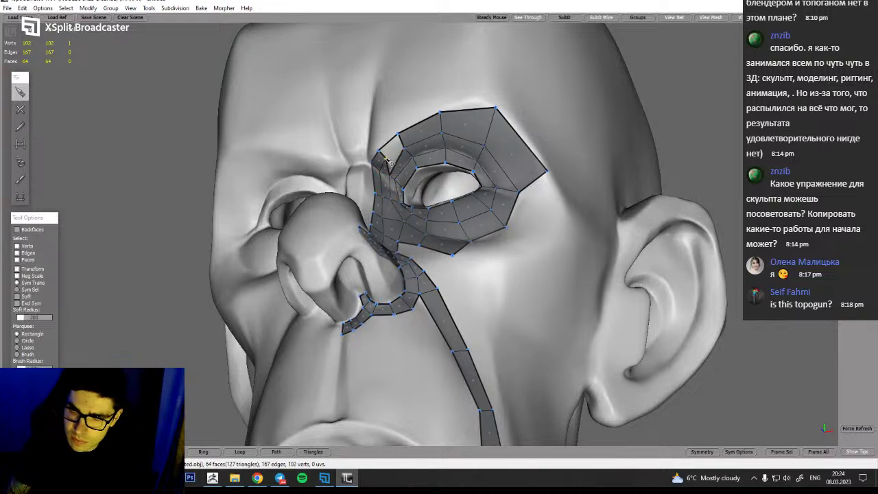
key("2")
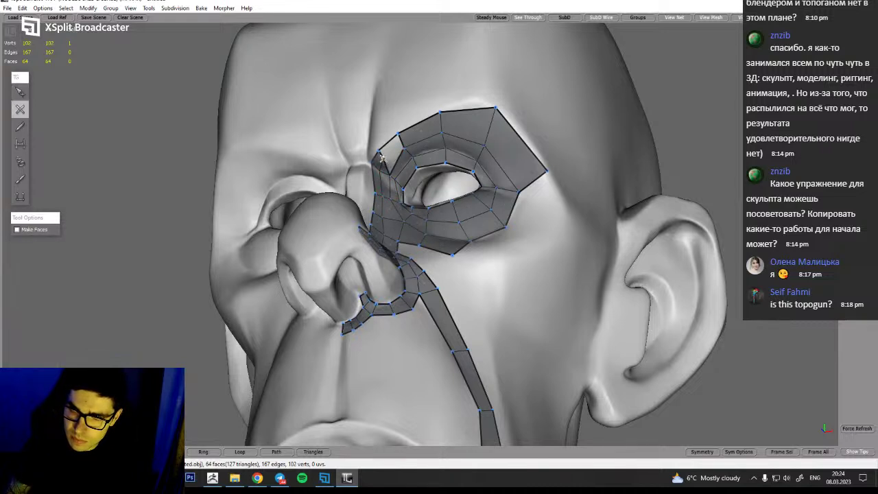
left_click(403, 147)
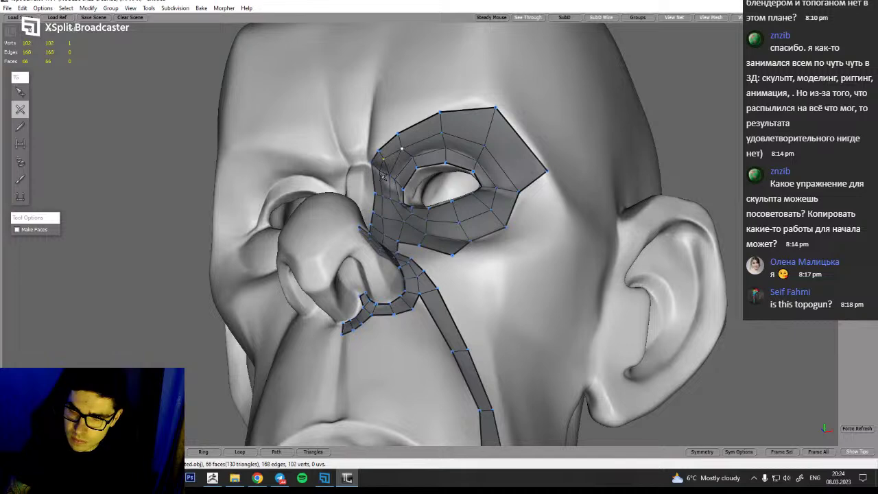
Delete the two edges that link the new inner-brow vertex to the surrounding eye ring
middle_click_drag(394, 200, 395, 190)
key("1")
left_click(388, 170)
key("Delete")
middle_click_drag(443, 249, 403, 145)
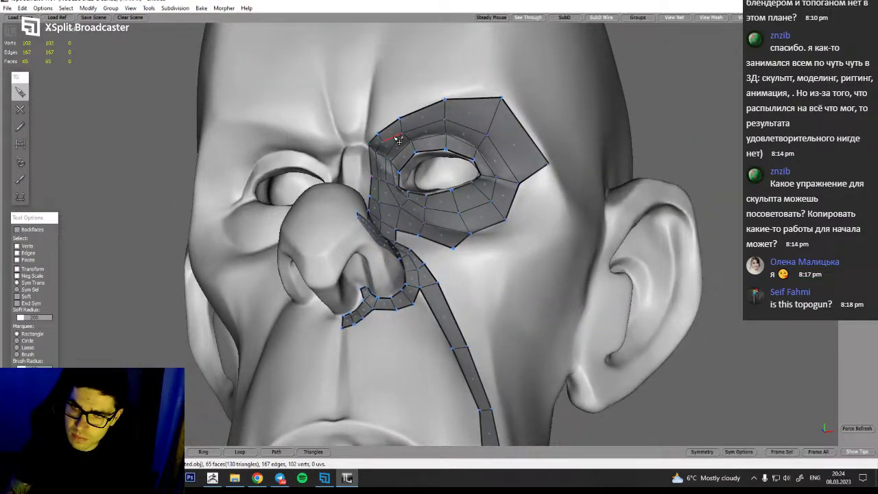
left_click(392, 144)
key("Delete")
Insert an edge loop lengthwise through the eye ring's outer band, from the brow to the outer eye corner
middle_click_drag(493, 228, 481, 171)
left_click(454, 114)
left_click(858, 313)
Insert an edge loop through the quads at the eye ring's inner upper corner
middle_click_drag(423, 170, 403, 154)
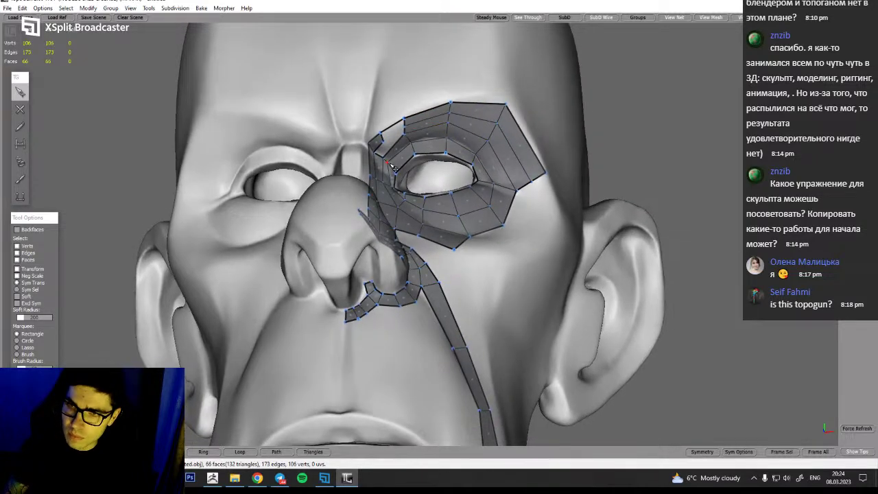
left_click(395, 147)
key("r")
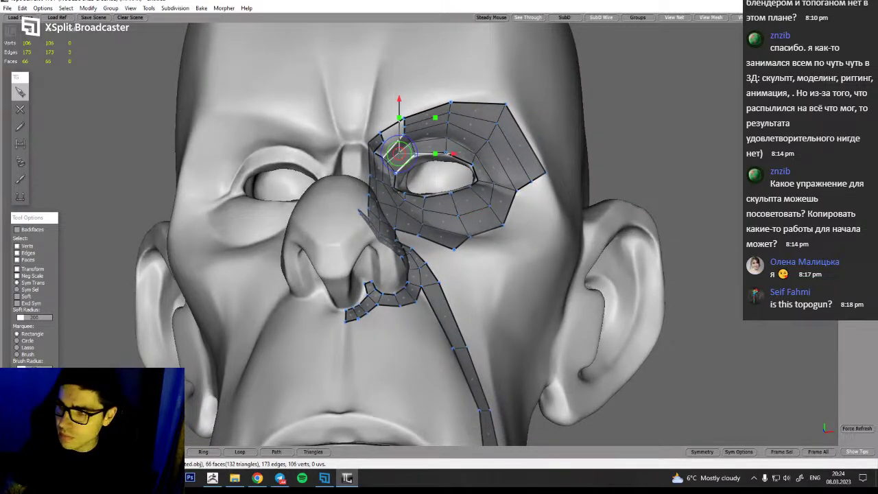
left_click(858, 306)
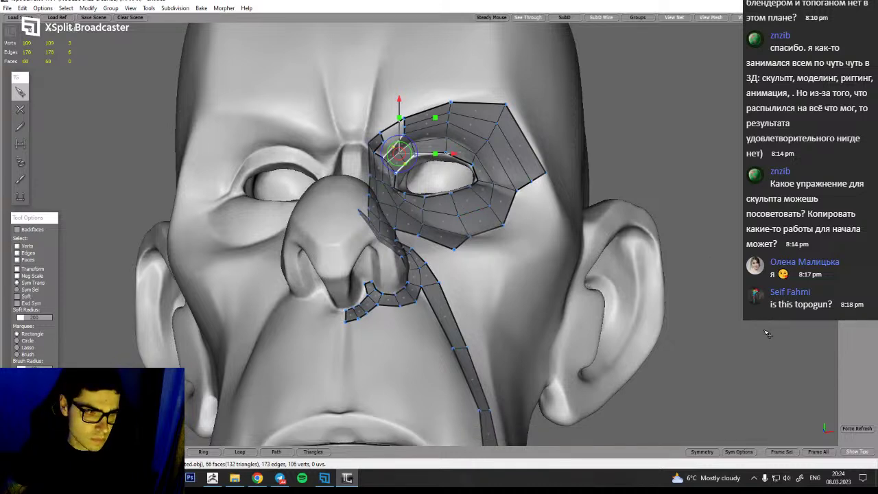
left_click(719, 375)
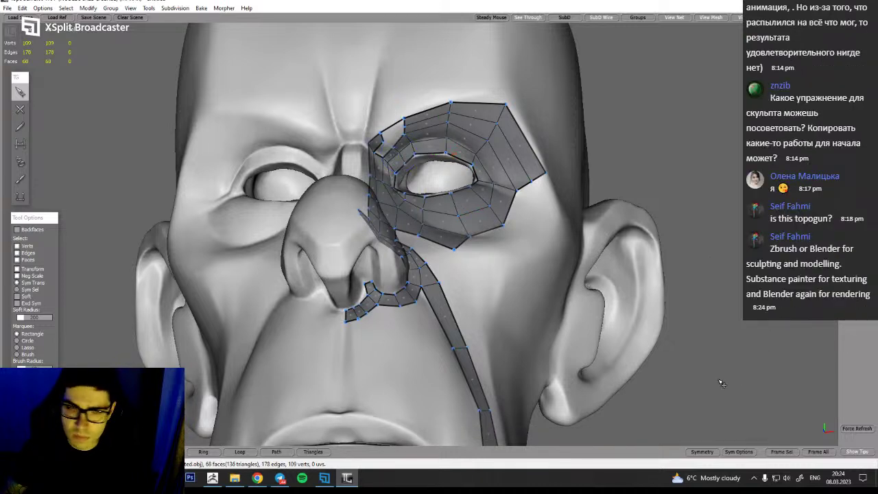
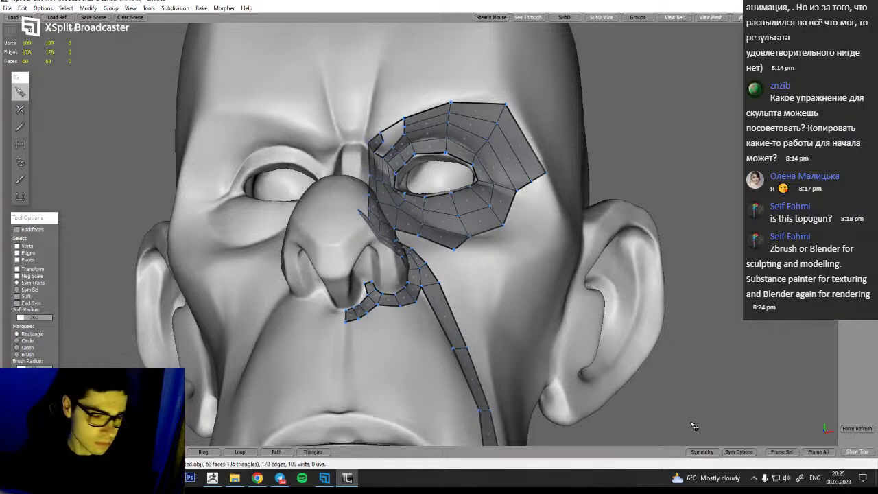
Fill the gap at the inner brow with quads joining the nose-bridge strip to the upper eye ring
mouse_move(399, 193)
left_mouse_down("alt")
mouse_move(385, 195)
mouse_move(394, 199)
left_mouse_up("alt")
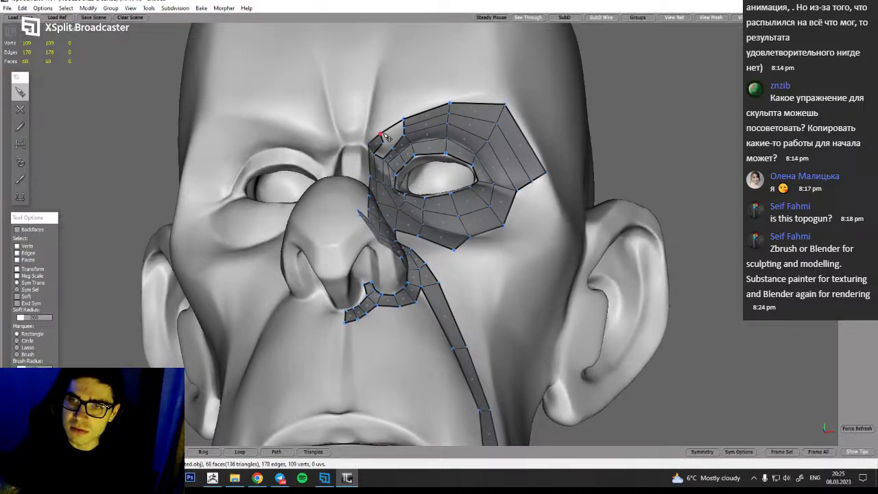
left_click_drag(317, 236, 366, 158, "alt")
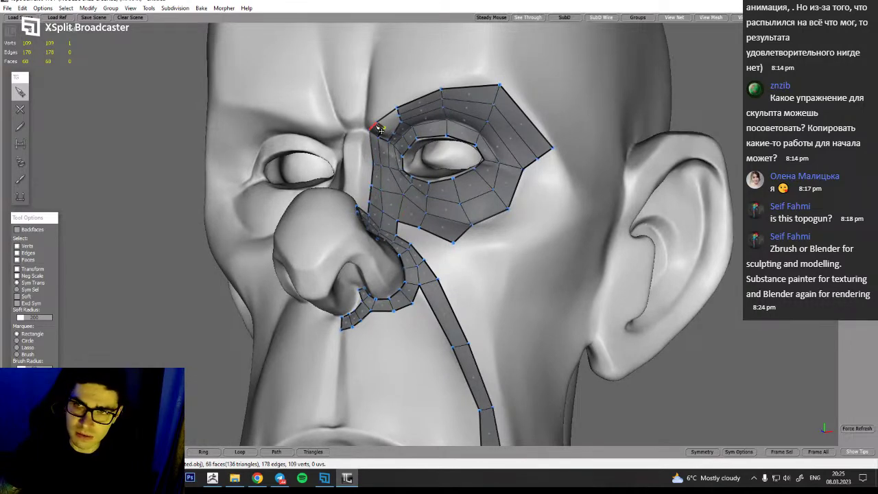
key("w")
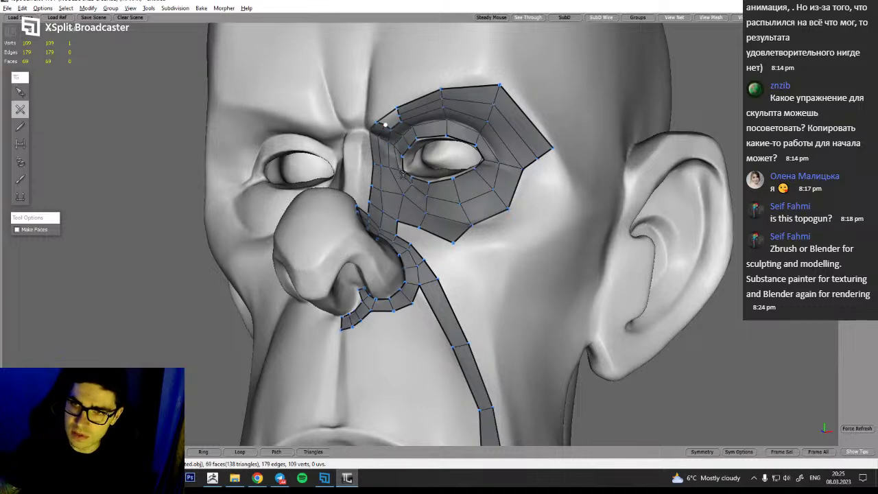
left_click_drag(402, 175, 411, 132, "alt")
left_click(399, 114)
left_click_drag(402, 196, 419, 206, "alt")
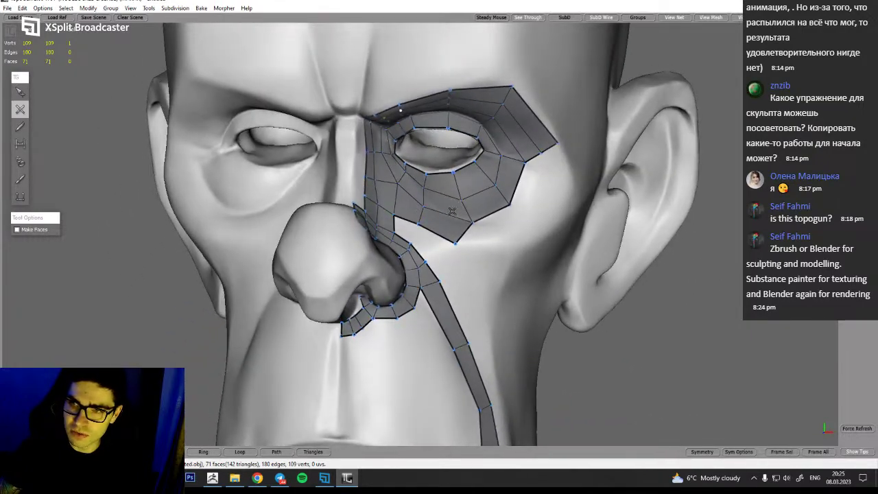
left_click_drag(448, 265, 462, 128, "alt")
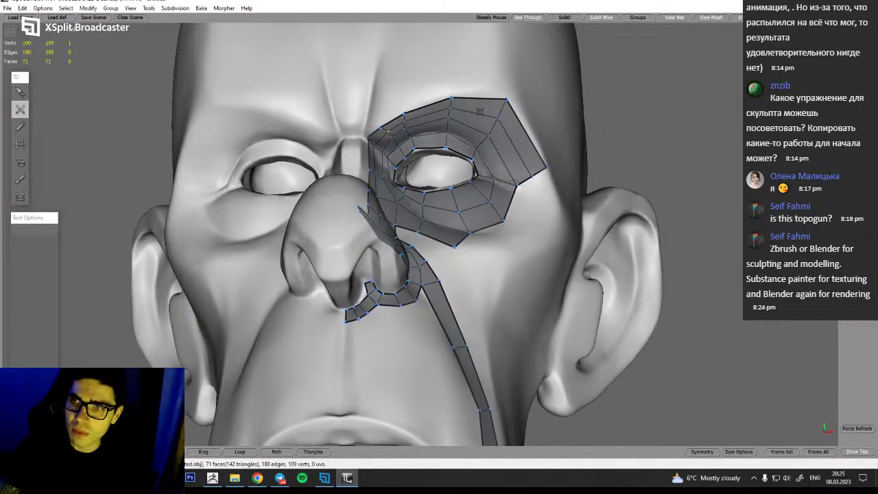
Insert radial edge loops through the eye ring's outer upper sections and through the section above the upper eyelid
key("q")
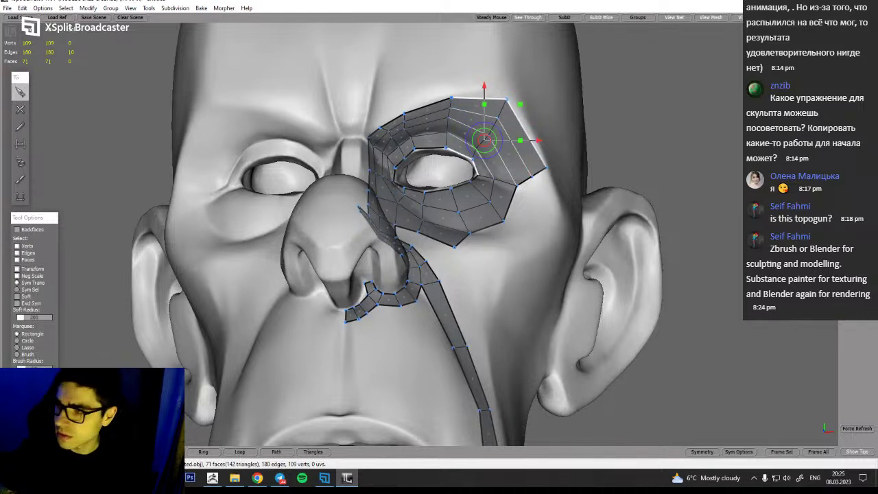
left_click(858, 230)
left_click_drag(752, 233, 734, 270, "alt")
left_click_drag(569, 229, 435, 125, "alt")
left_click(434, 125)
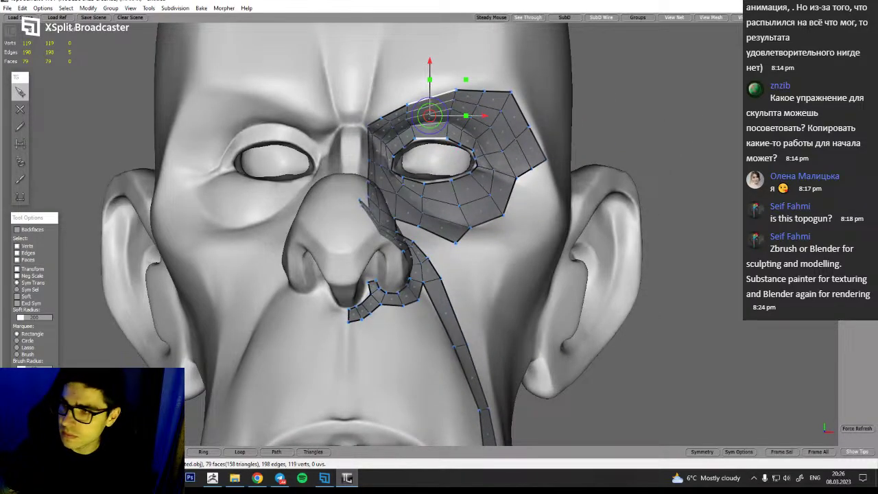
left_click(723, 273)
mouse_move(724, 274)
left_mouse_down("alt")
mouse_move(692, 244)
mouse_move(703, 306)
mouse_move(693, 308)
mouse_move(704, 274)
mouse_move(700, 237)
mouse_move(729, 271)
mouse_move(720, 268)
left_mouse_up("alt")
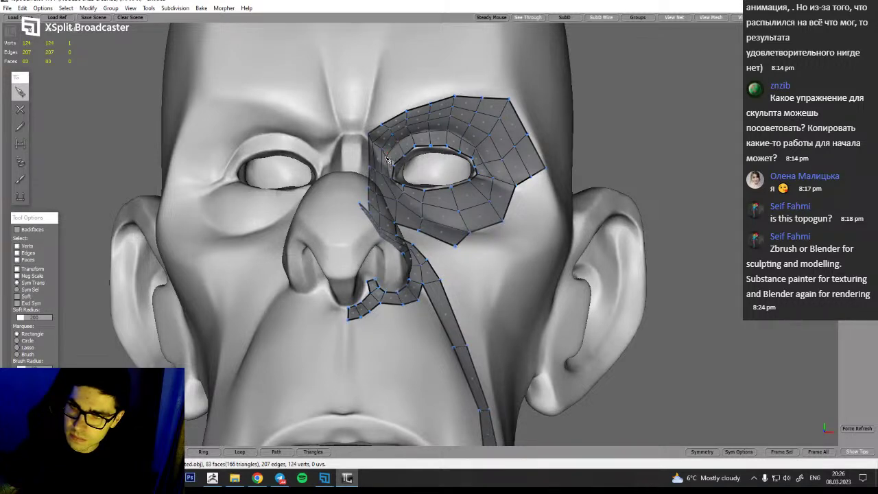
Insert a radial edge loop through the eye ring section below the middle of the lower eyelid
left_click_drag(407, 173, 377, 157, "alt")
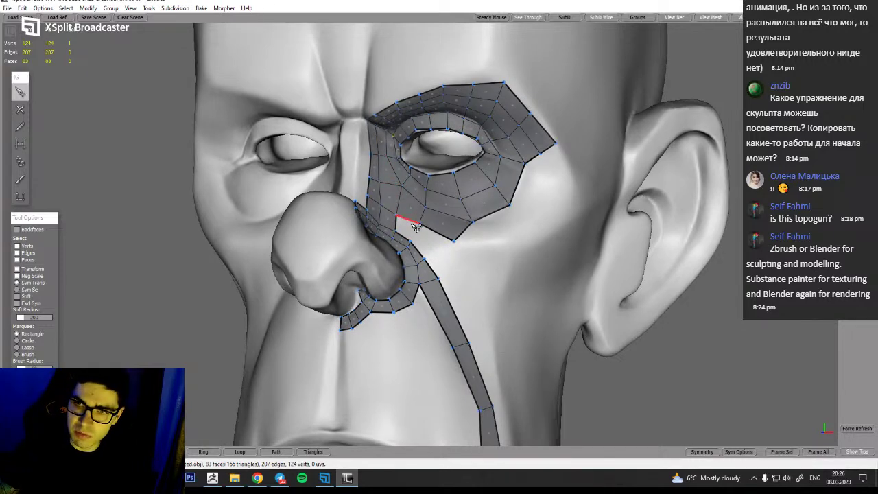
left_click_drag(399, 192, 435, 236, "alt")
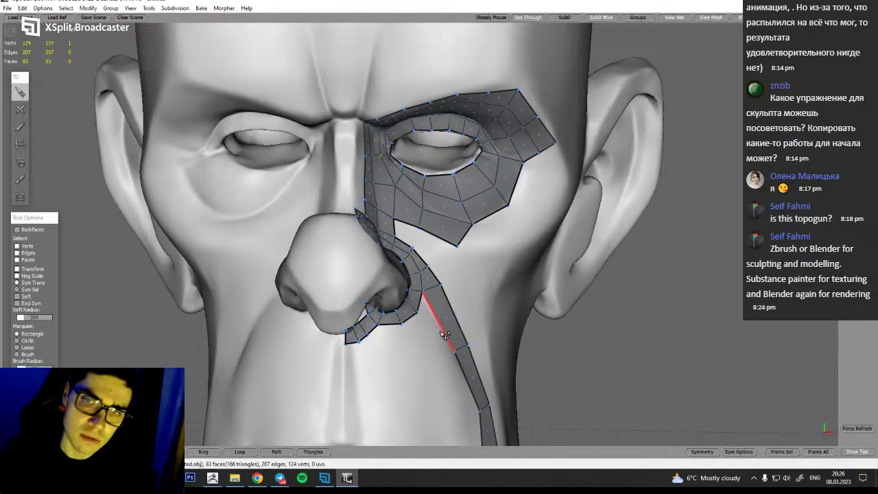
left_click_drag(447, 232, 451, 231, "alt")
left_click(447, 218)
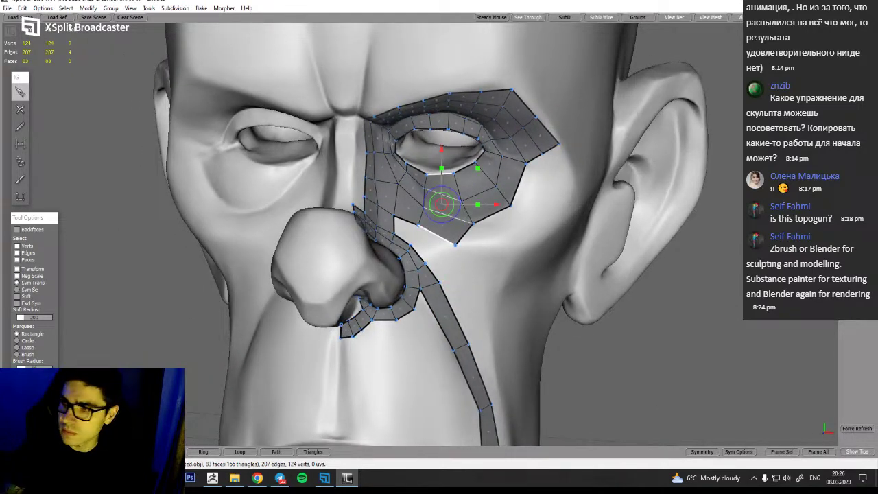
left_click(858, 271)
left_click_drag(745, 365, 647, 319, "alt")
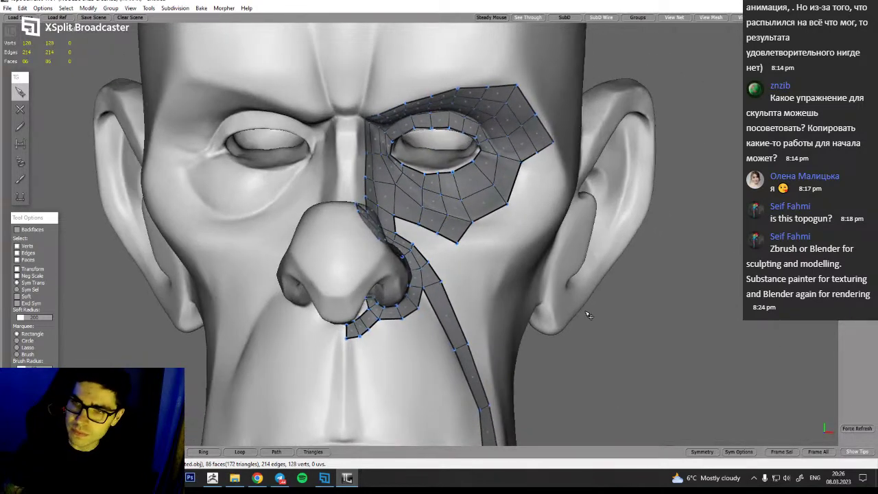
left_click(423, 190)
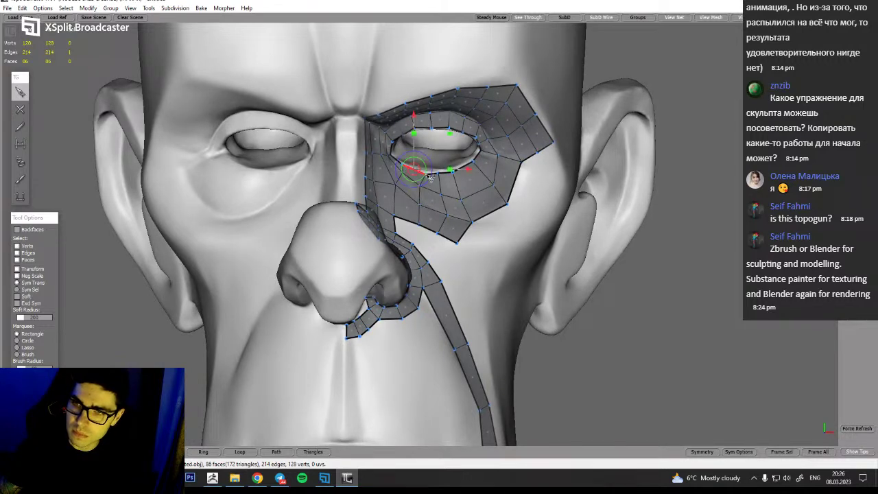
Switch to Chrome, open page 2 of the Free Music Archive's Downtempo list and play the whole page
left_click(255, 477)
scroll(403, 368, "down", 5)
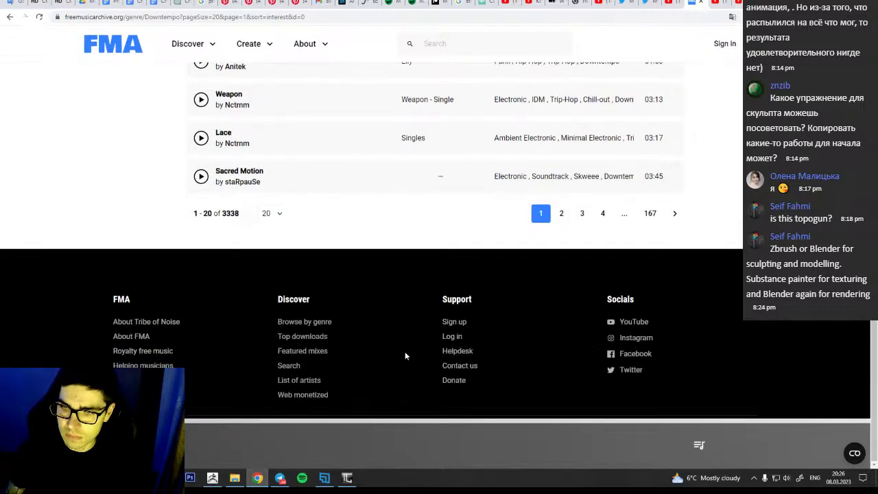
left_click(564, 217)
scroll(607, 177, "up", 2)
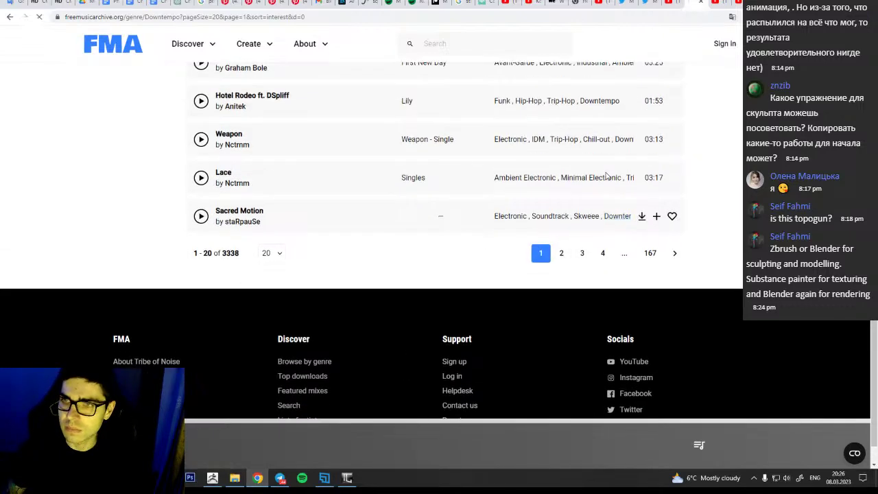
scroll(607, 176, "up", 2)
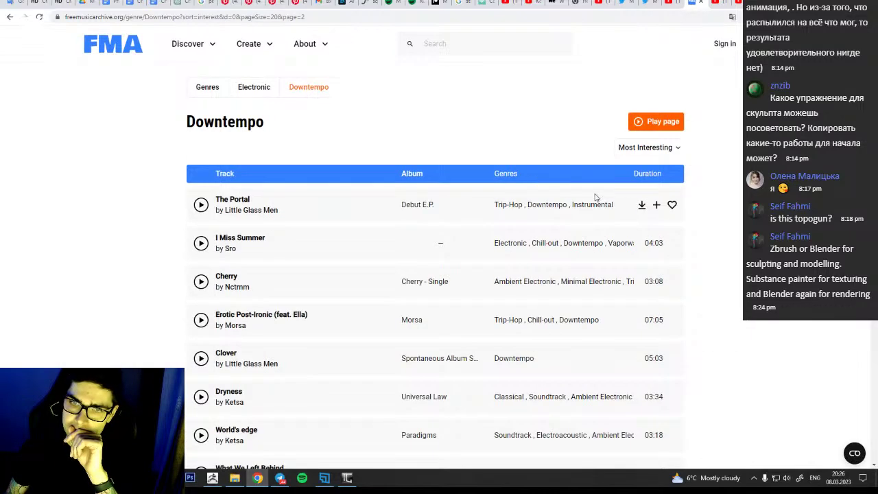
left_click(655, 123)
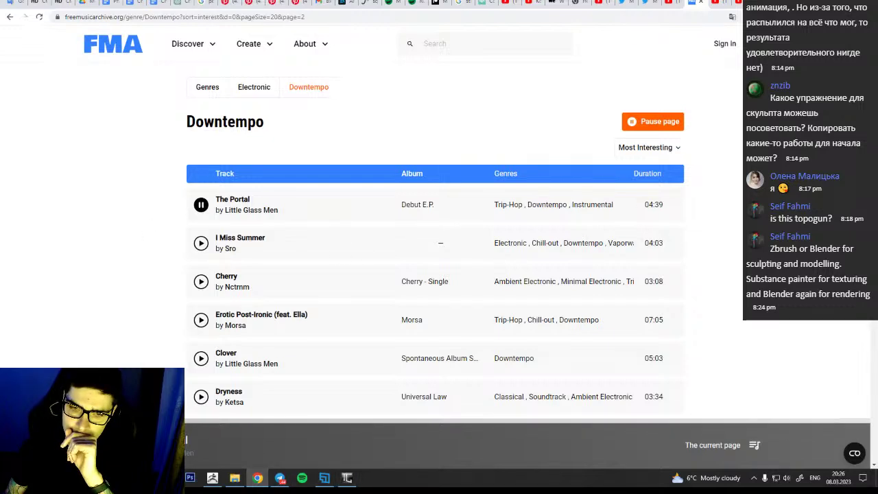
Switch to TopoGun, clear the edge selection and nudge a vertex in the eye ring below the lower eyelid
left_click(348, 479)
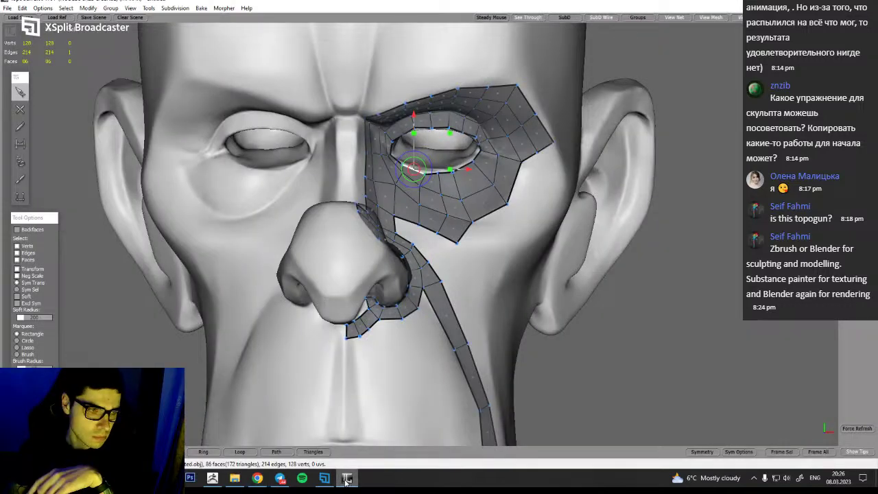
left_click_drag(688, 347, 678, 361, "alt")
left_click(678, 361)
left_click_drag(463, 200, 477, 221)
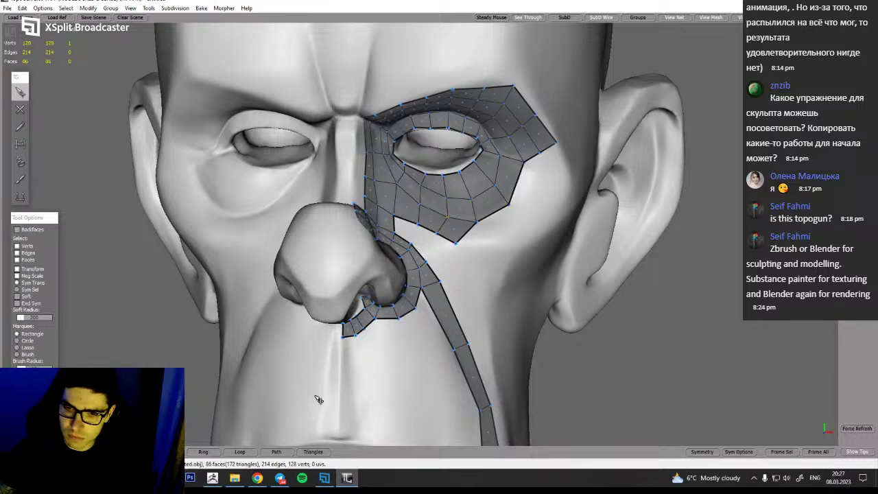
Start the track I Miss Summer in Chrome's Downtempo list and return to TopoGun
left_click(348, 479)
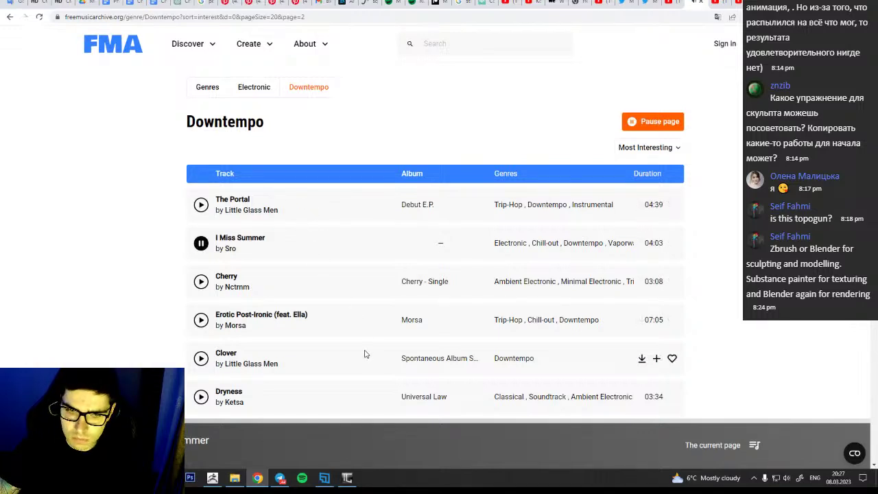
left_click(347, 477)
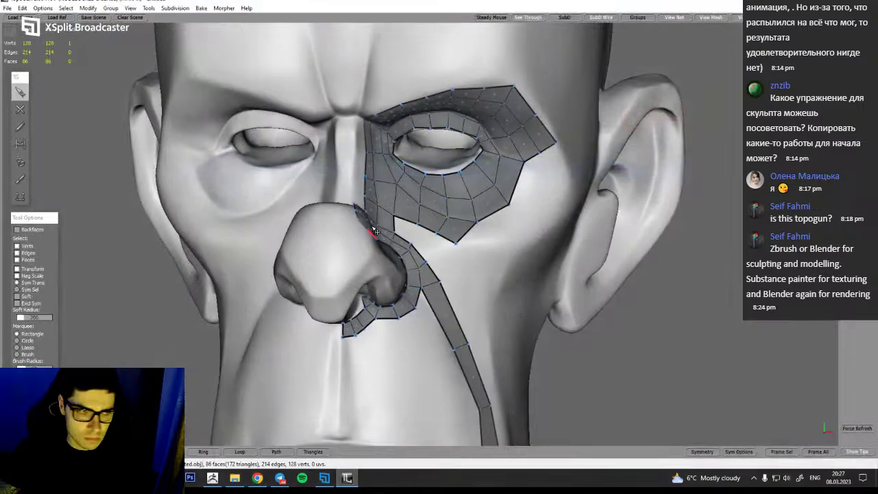
Delete the quad joining the nose-bridge strip to the inner brow corner and adjust the vertices around the gap
left_click_drag(649, 370, 615, 412, "alt")
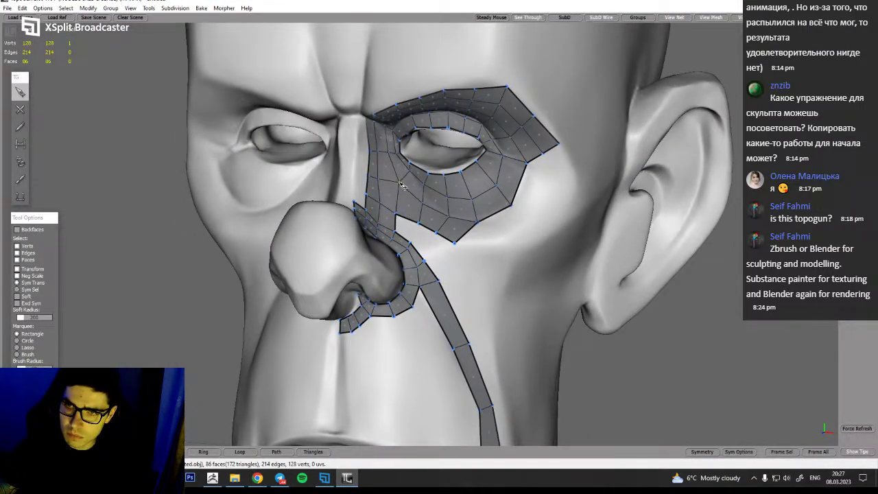
left_click_drag(403, 202, 426, 194, "alt")
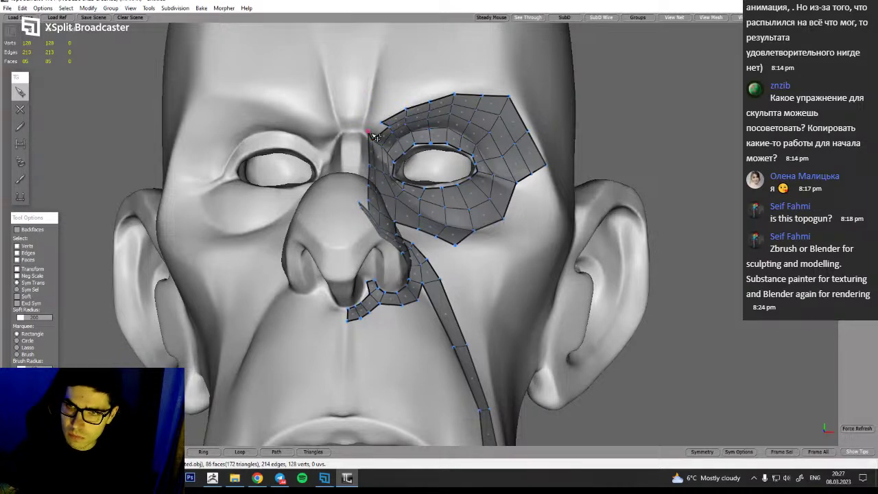
left_click_drag(389, 123, 370, 139, "alt")
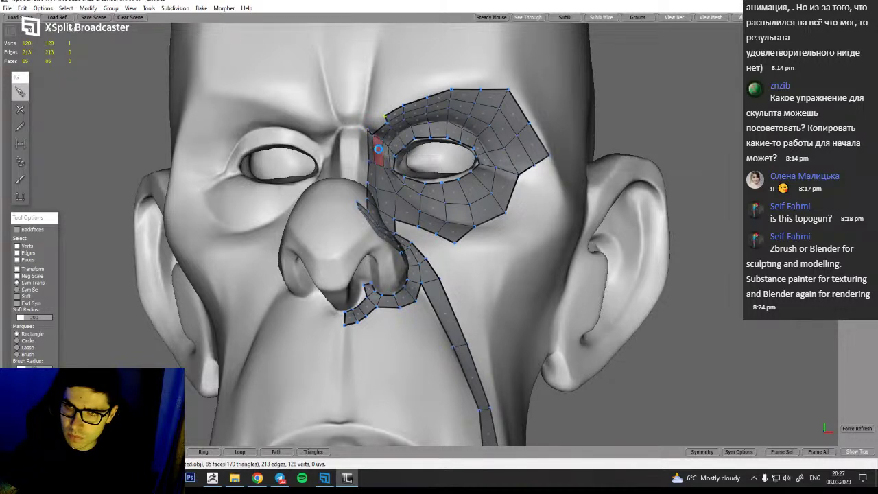
Rebuild the inner-brow quad and add a column of quads down the nose bridge to the top of the nostril wing
left_click(383, 184)
left_click_drag(388, 200, 311, 224, "alt")
key("w")
key("q")
key("w")
left_click_drag(369, 124, 365, 148, "alt")
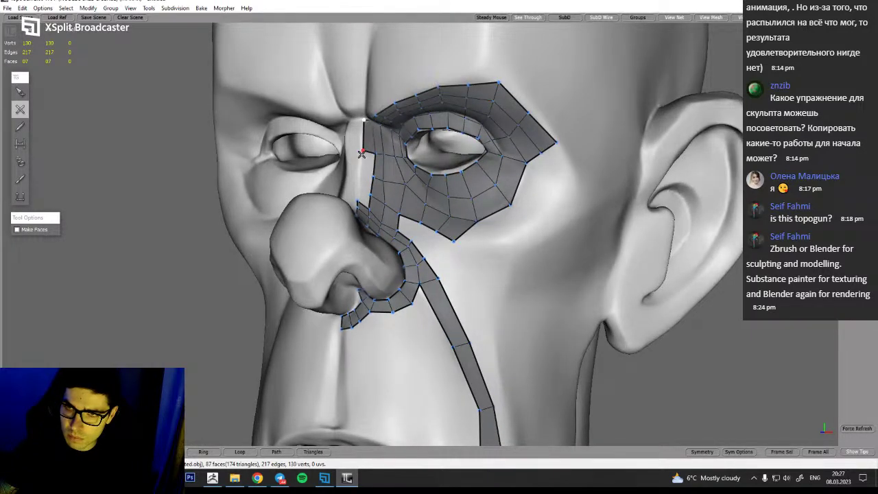
left_click(362, 180)
left_click(361, 194)
left_click(358, 203)
mouse_move(417, 232)
left_mouse_down("alt")
mouse_move(397, 219)
mouse_move(408, 227)
left_mouse_up("alt")
key("q")
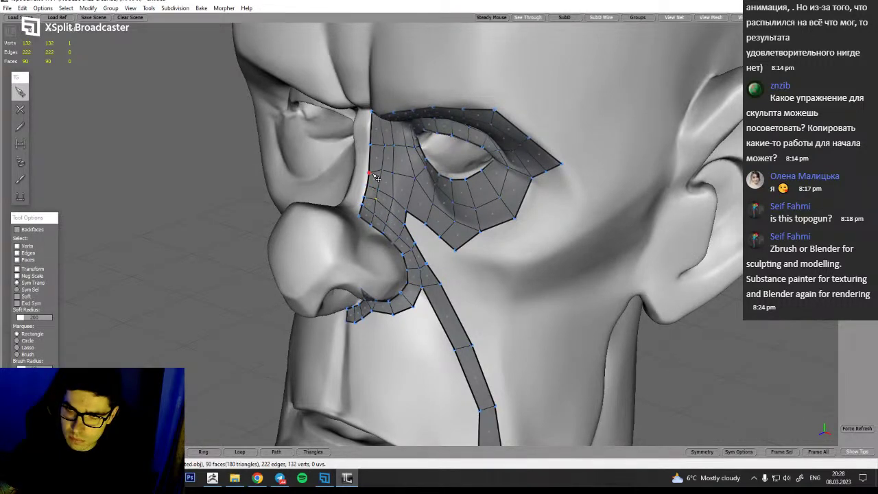
Fill the gap between the lower eye ring and the nose-side strip with three quads
left_click_drag(374, 195, 427, 224, "alt")
left_click(21, 147)
left_click(419, 241)
left_click(432, 256)
left_click(449, 274)
Add two large quads along the eye ring's lower outer edge, reaching from the cheek to the outer eye corner
left_click_drag(504, 283, 460, 240, "alt")
key("q")
key("w")
key("q")
key("w")
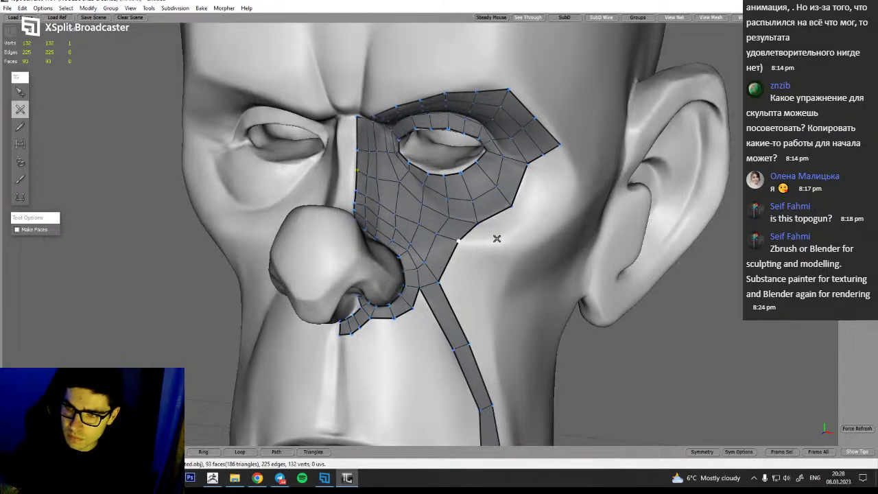
left_click(523, 235)
left_click_drag(546, 247, 591, 164, "alt")
left_click(539, 155)
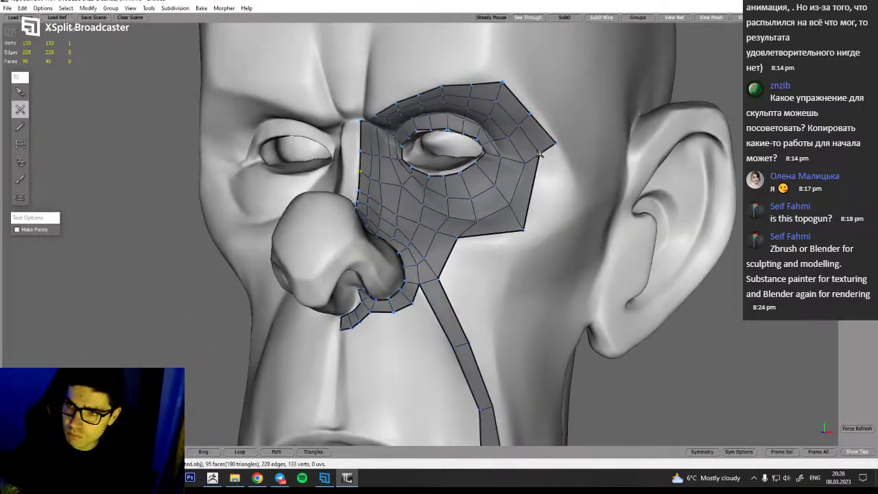
Insert a radial edge loop through the eye ring's lower outer section, from the eyelid to the new cheek quad
key("q")
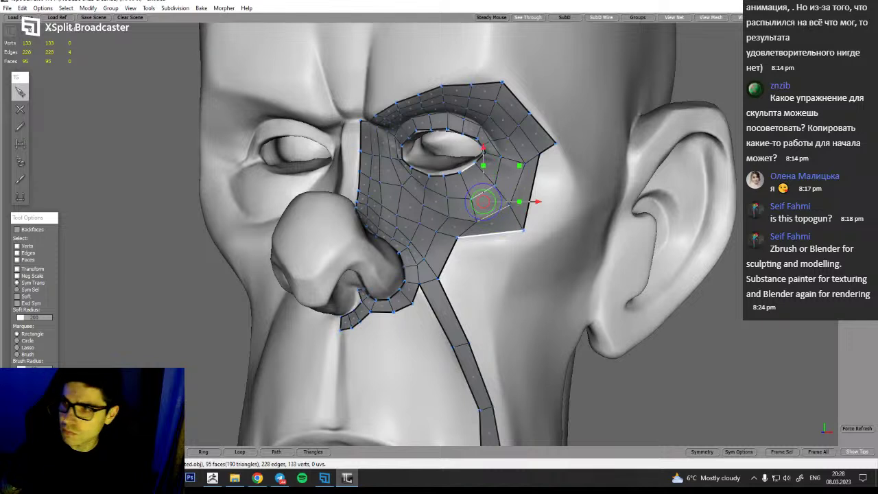
left_click(858, 171)
left_click(632, 350)
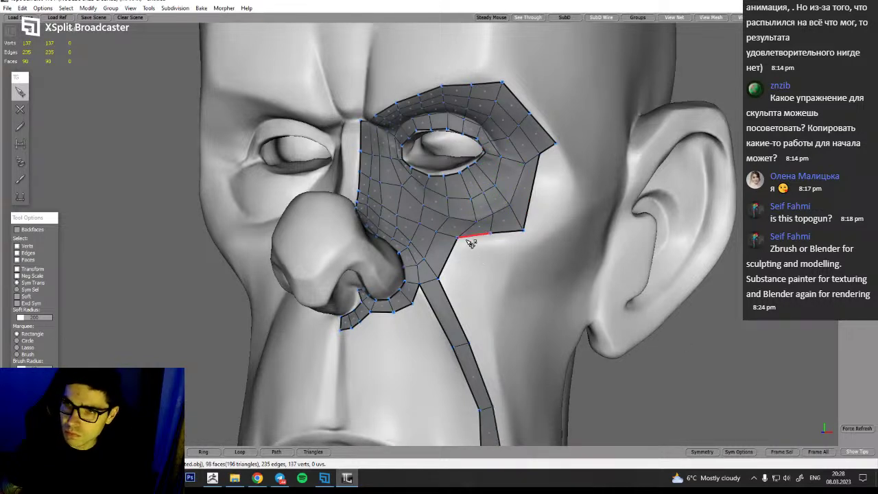
Reshape the eye ring's lower outer border into an even curve with the Move brush
left_click(19, 179)
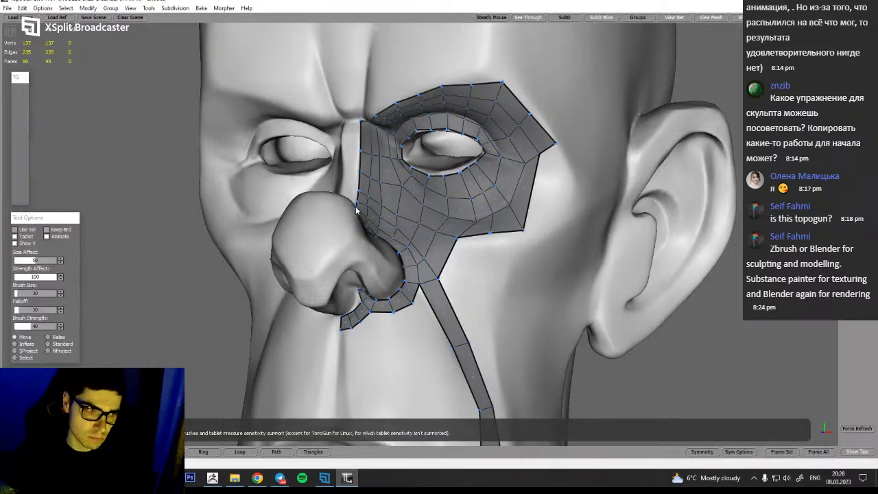
left_click_drag(488, 214, 479, 210)
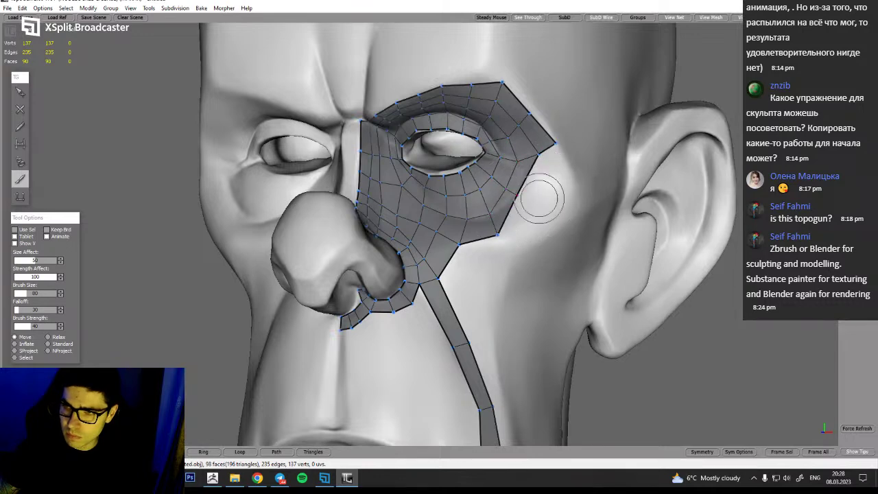
mouse_move(498, 278)
left_mouse_down("alt")
mouse_move(576, 282)
mouse_move(480, 283)
mouse_move(508, 291)
mouse_move(501, 289)
mouse_move(552, 264)
mouse_move(519, 271)
mouse_move(528, 261)
mouse_move(487, 278)
mouse_move(515, 275)
mouse_move(511, 288)
mouse_move(492, 277)
left_mouse_up("alt")
left_click_drag(426, 261, 465, 261, "alt")
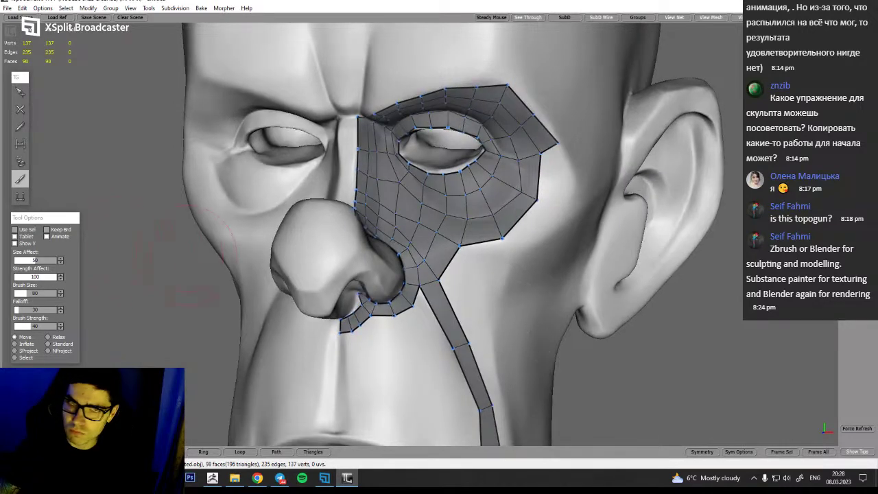
Delete the outermost quad between the cheek and the nasolabial strip, and insert an edge loop across the nose-side patch to the bridge
key("s")
left_click(451, 262)
key("Delete")
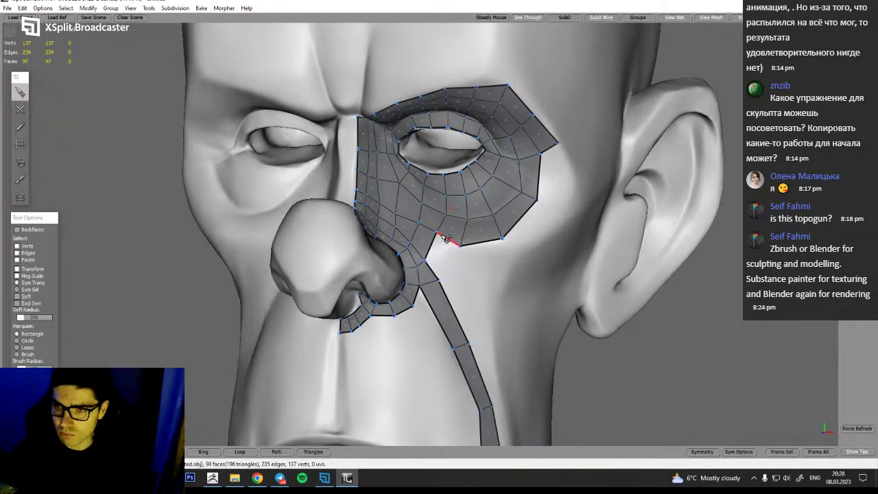
left_click(432, 247)
key("r")
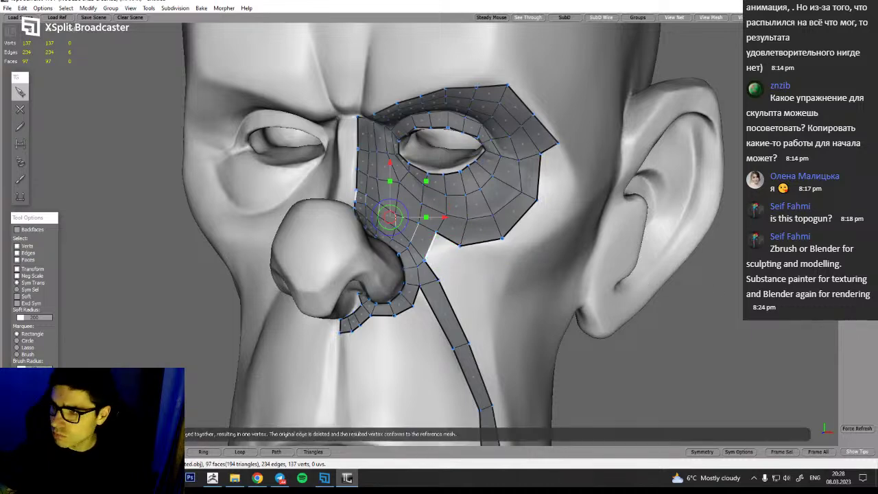
left_click(858, 305)
Add an outer row of quads around the eye ring's lower side, from the outer eye corner to the nose-side patch
left_click_drag(712, 368, 664, 327, "alt")
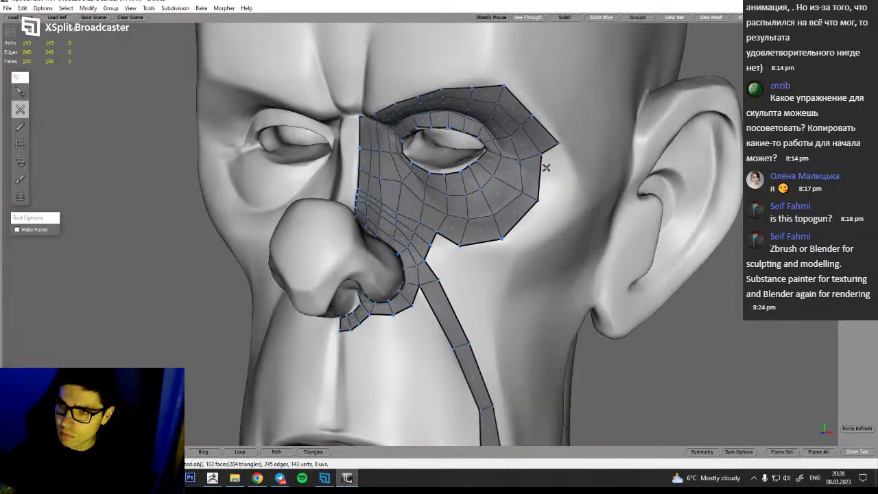
key("w")
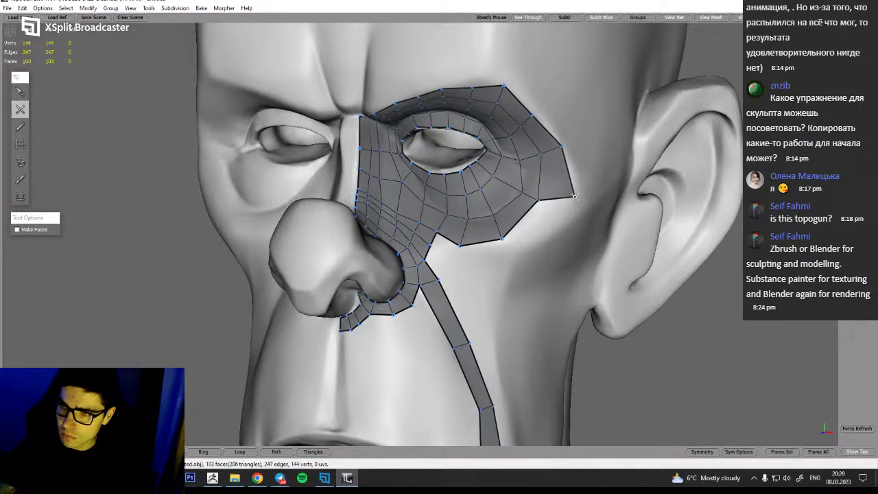
left_click(574, 198)
left_click_drag(537, 243, 491, 250, "alt")
left_click(510, 247)
left_click(456, 255)
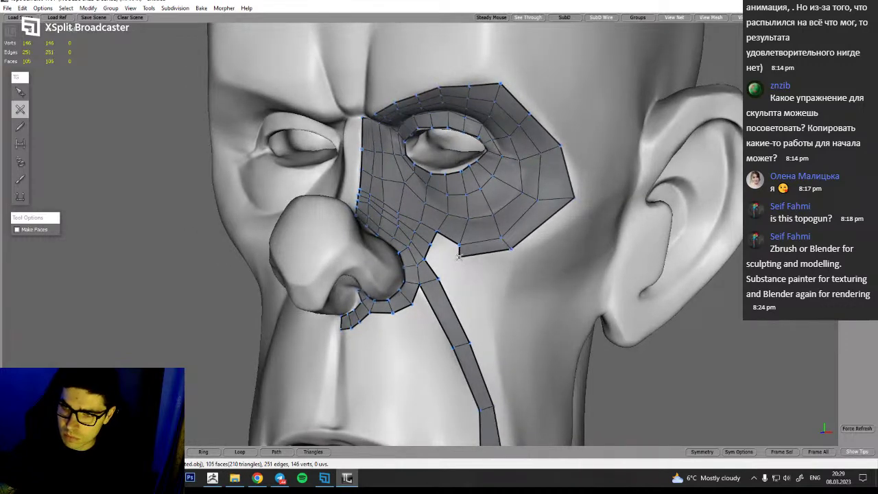
left_click(432, 245)
left_click_drag(477, 290, 441, 299, "alt")
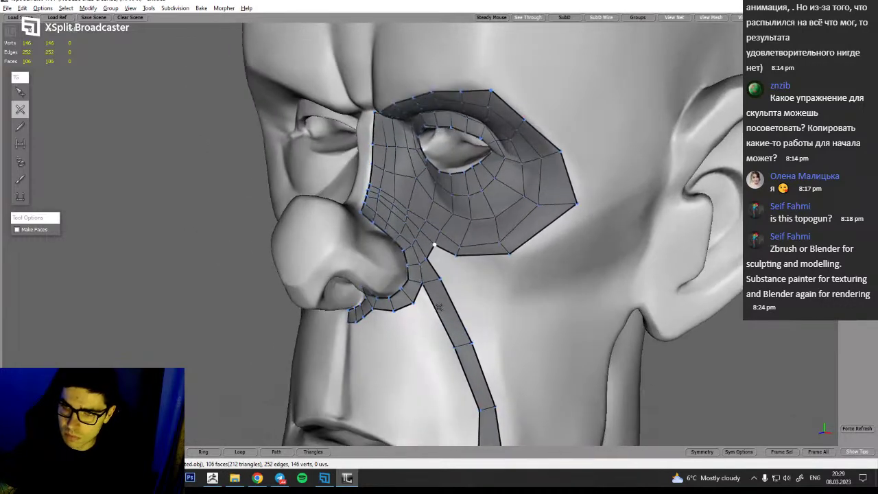
Even out the outer and lower quads of the eye ring with the Move brush
left_click(21, 180)
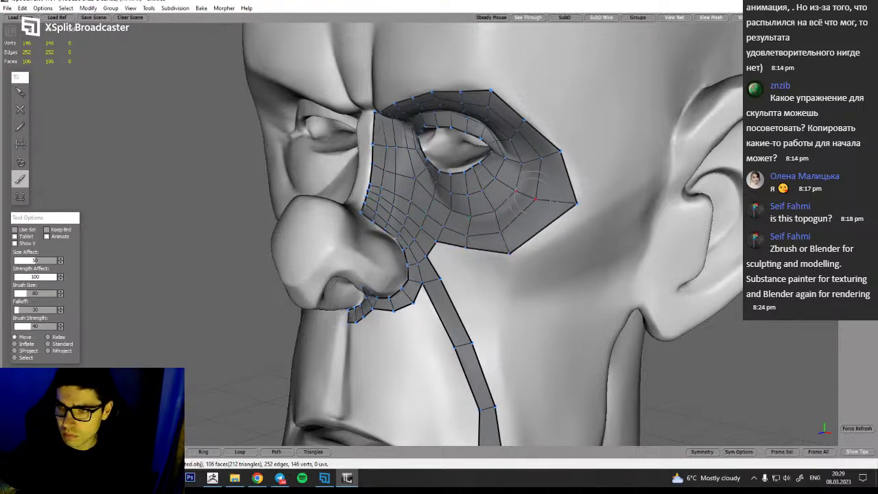
mouse_move(587, 205)
left_mouse_down("alt")
mouse_move(508, 210)
mouse_move(513, 192)
left_mouse_up("alt")
left_click_drag(515, 191, 547, 187, "alt")
left_click_drag(518, 159, 539, 152)
left_click_drag(551, 230, 497, 253, "alt")
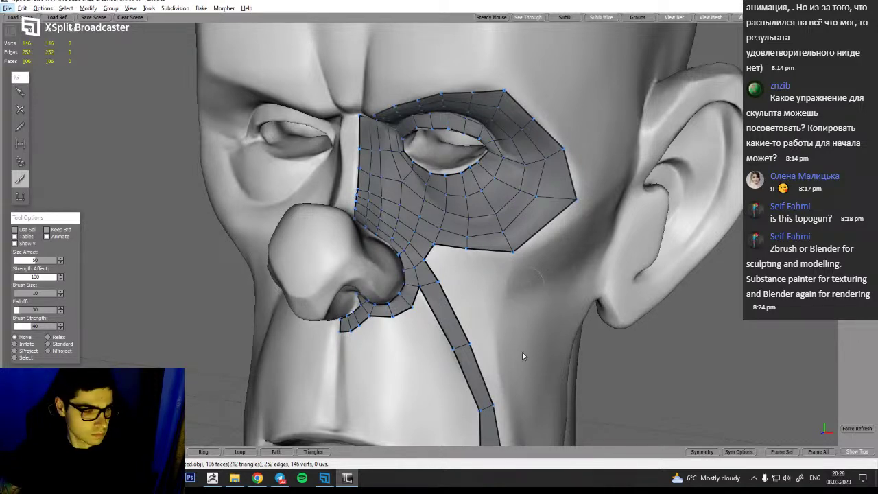
left_click_drag(501, 298, 479, 287, "alt")
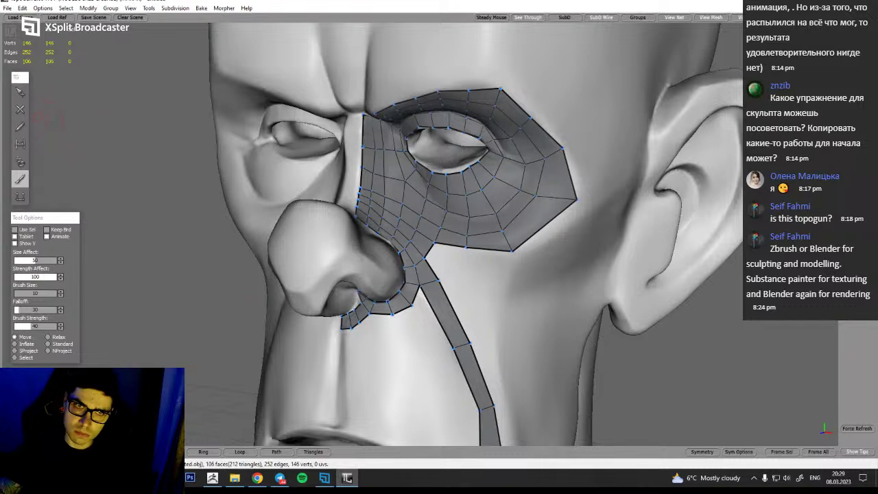
Insert a radial edge loop through the eye ring's lower outer section, from the lower eyelid to the new outer border
left_click(19, 109)
key("q")
key("w")
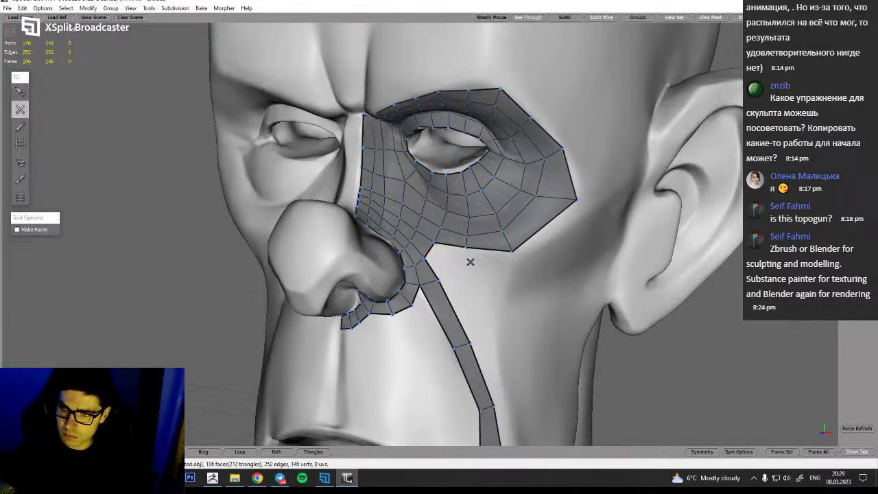
key("q")
double_click(546, 230)
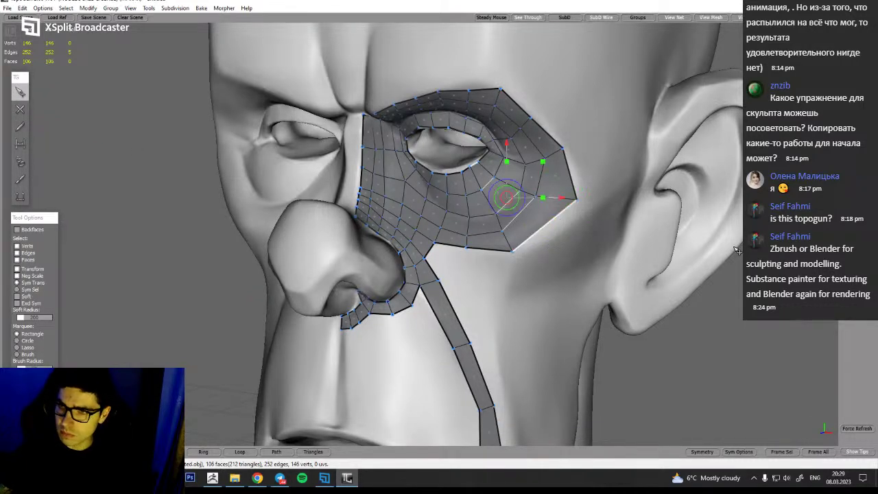
left_click(858, 295)
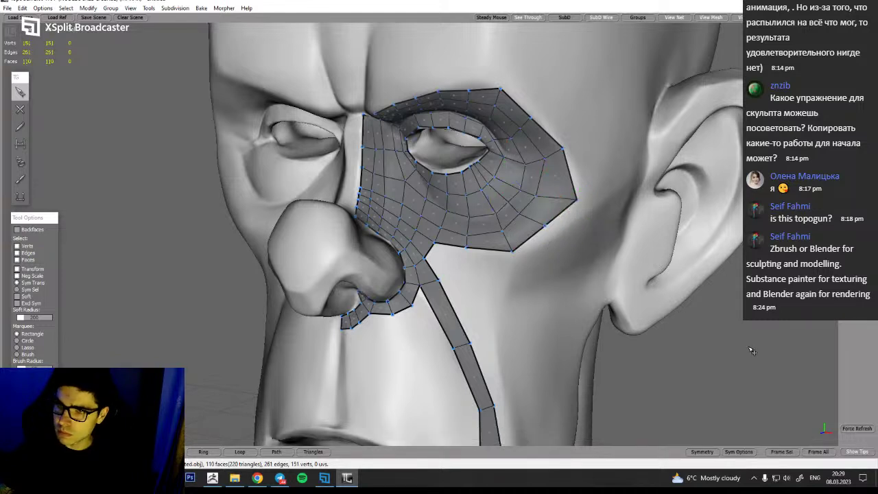
Round the eye ring's outer border and smooth the spacing of the quads under the eye and beside the nose with the brush
left_click(20, 178)
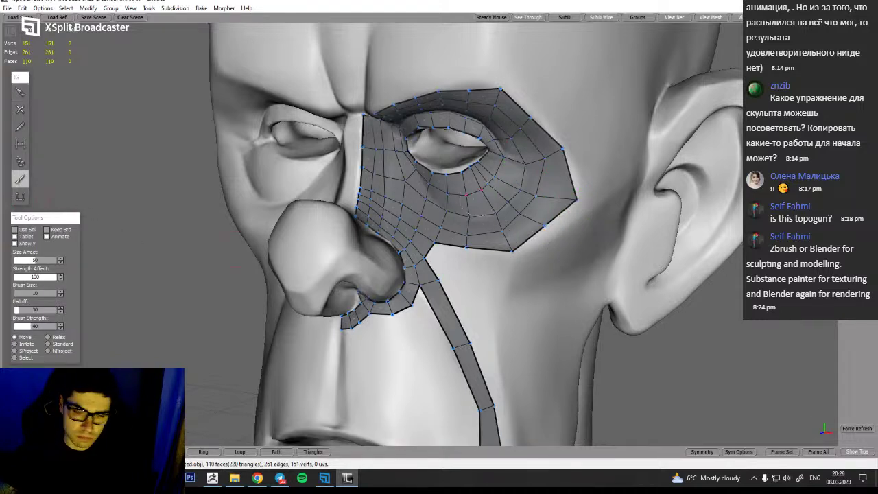
middle_click_drag(512, 225, 542, 224)
mouse_move(497, 228)
left_mouse_down("shift")
mouse_move(526, 215)
mouse_move(535, 199)
mouse_move(553, 213)
mouse_move(495, 202)
mouse_move(535, 211)
left_mouse_up("shift")
middle_click_drag(476, 195, 456, 187)
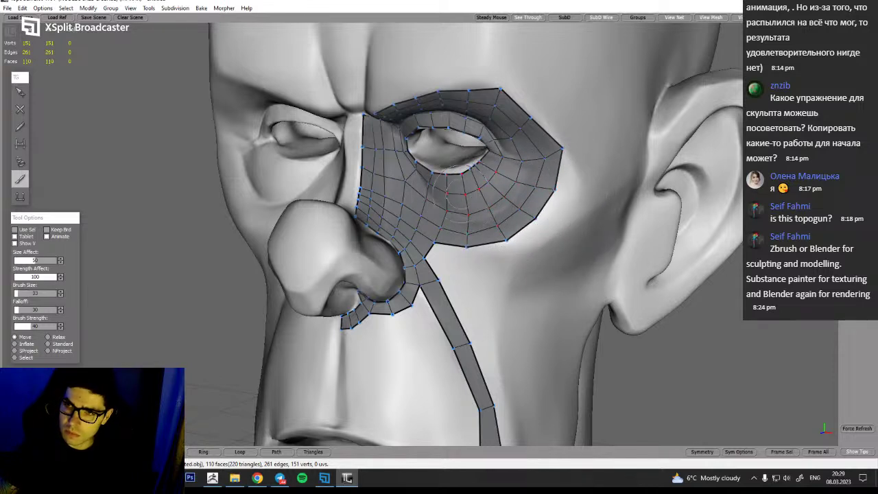
mouse_move(460, 235)
left_mouse_down("alt")
mouse_move(525, 227)
mouse_move(497, 254)
mouse_move(459, 243)
mouse_move(481, 240)
left_mouse_up("alt")
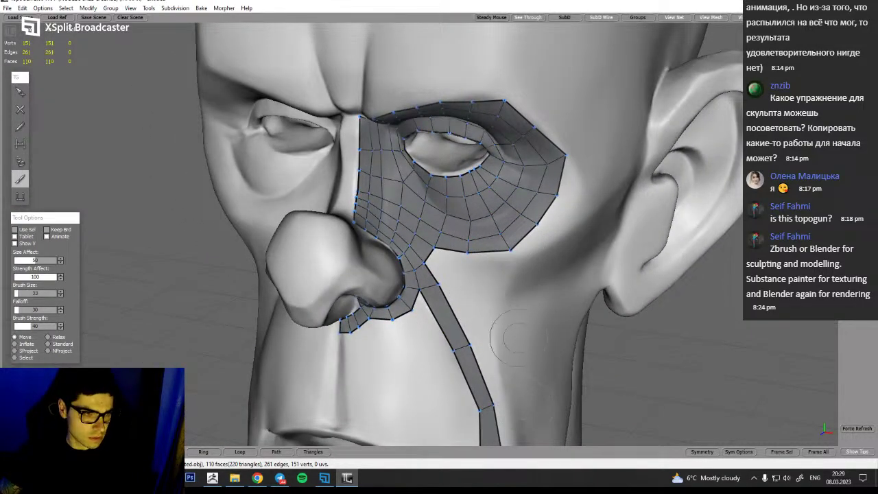
mouse_move(374, 220)
left_mouse_down("alt")
mouse_move(357, 204)
mouse_move(371, 200)
mouse_move(369, 167)
left_mouse_up("alt")
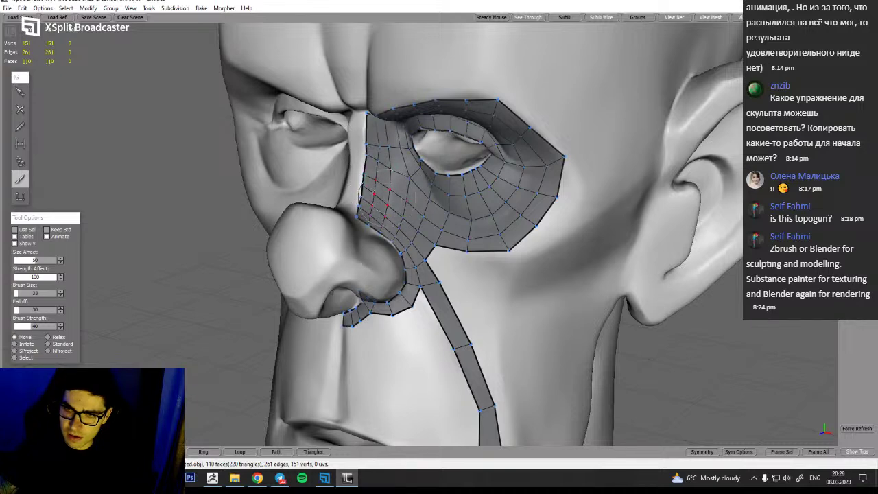
Review the retopology on the whole head and switch to the Downtempo track list in Chrome
scroll(542, 350, "down", 5)
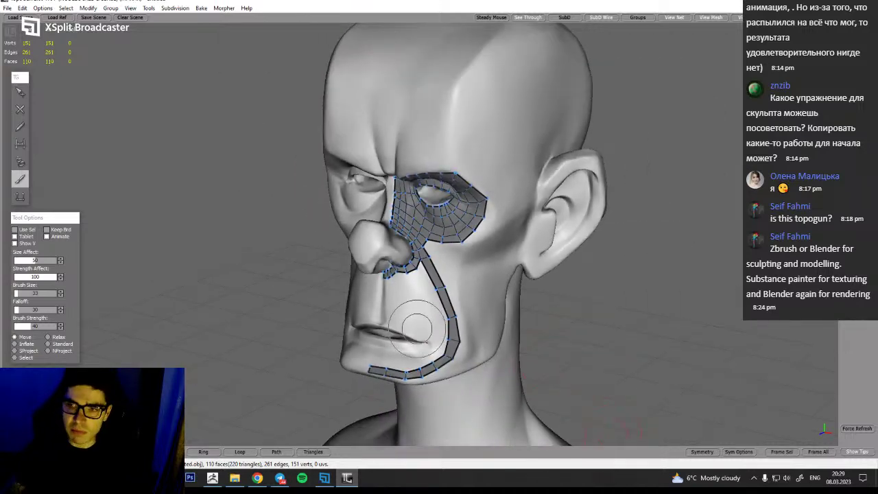
middle_click_drag(417, 324, 414, 248, "alt")
middle_click_drag(569, 303, 574, 353, "alt")
left_click_drag(574, 349, 590, 336, "alt")
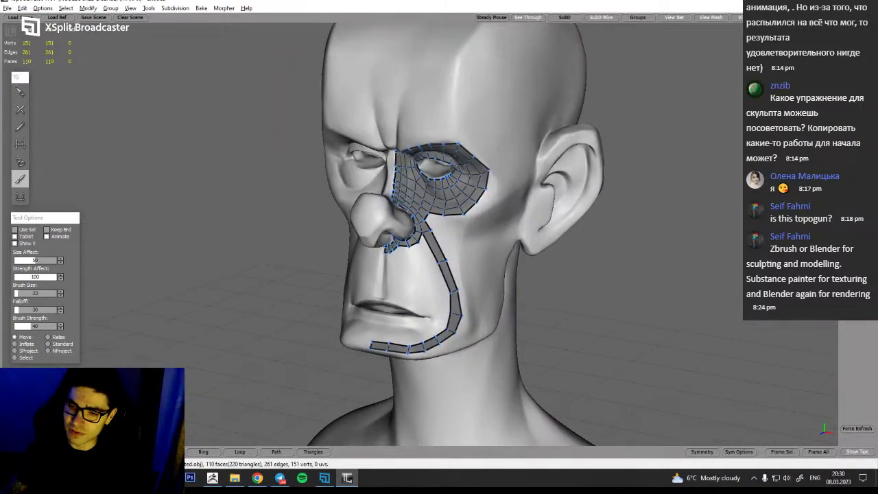
left_click(261, 479)
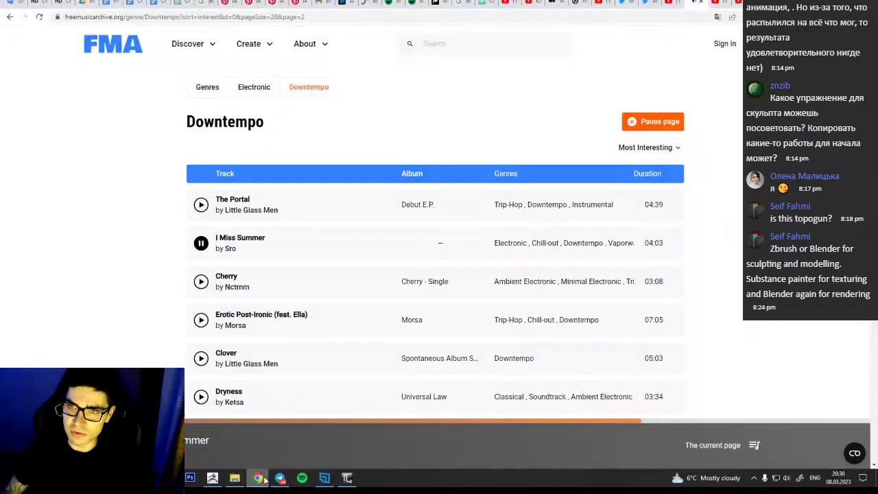
Open the creator's own Patreon page and look over the "Making retopology and talking" and 02.27.2023 posts
left_click(438, 4)
left_click(37, 70)
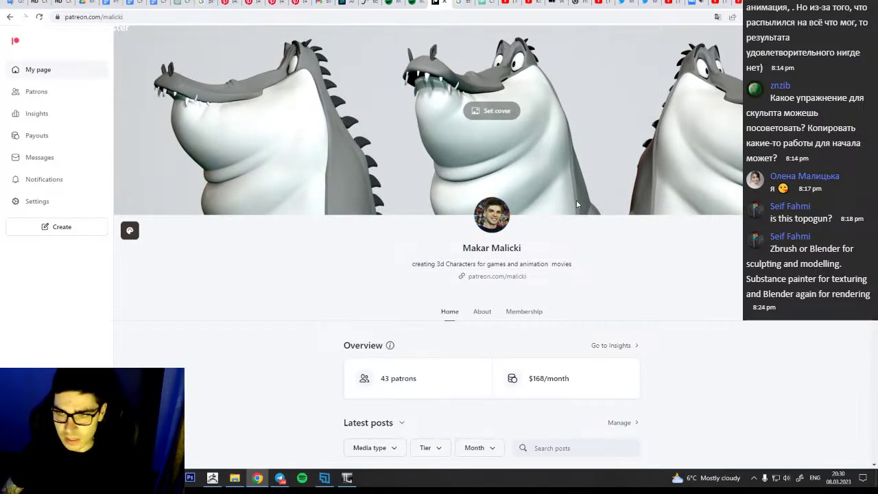
scroll(469, 324, "down", 5)
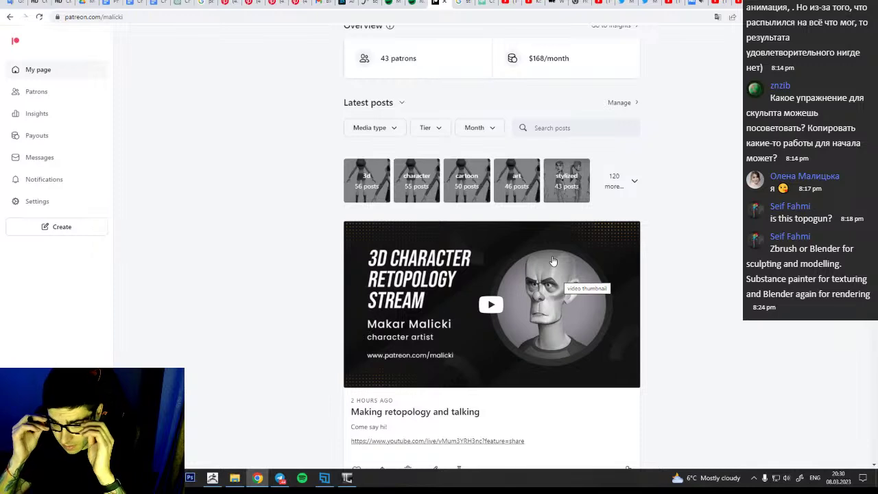
scroll(546, 292, "down", 1)
scroll(546, 291, "down", 4)
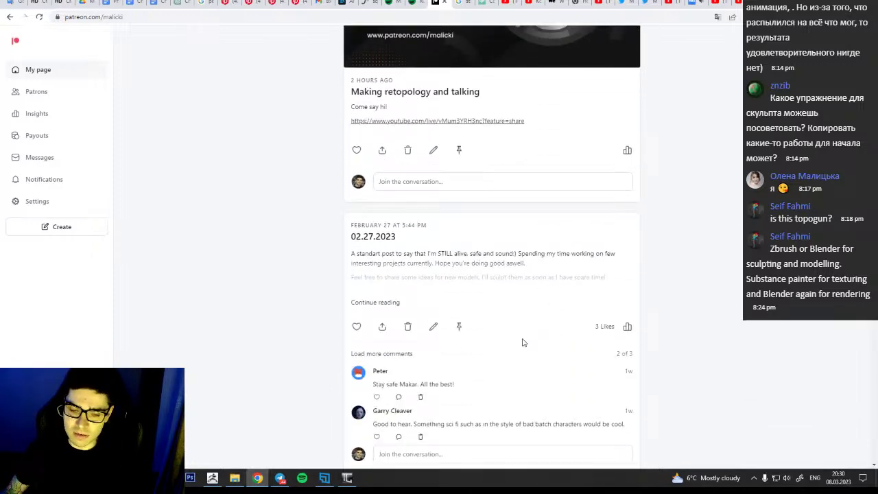
scroll(453, 292, "up", 4)
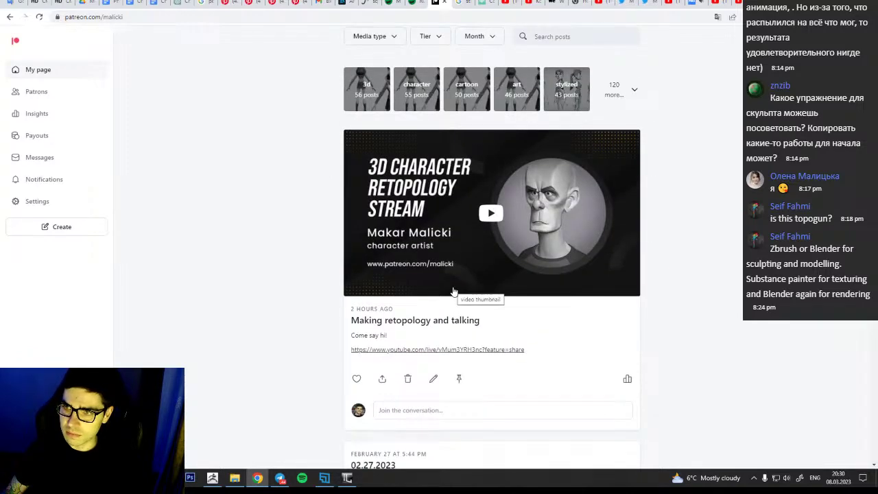
scroll(453, 292, "up", 2)
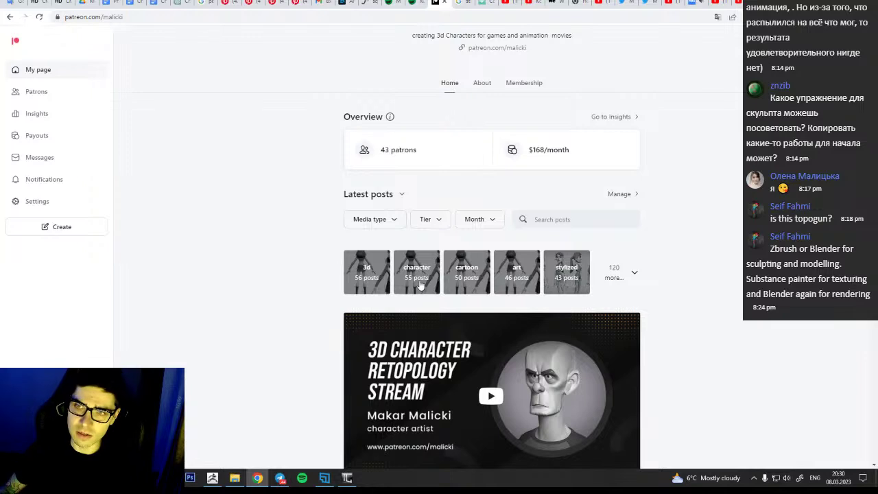
scroll(493, 291, "down", 3)
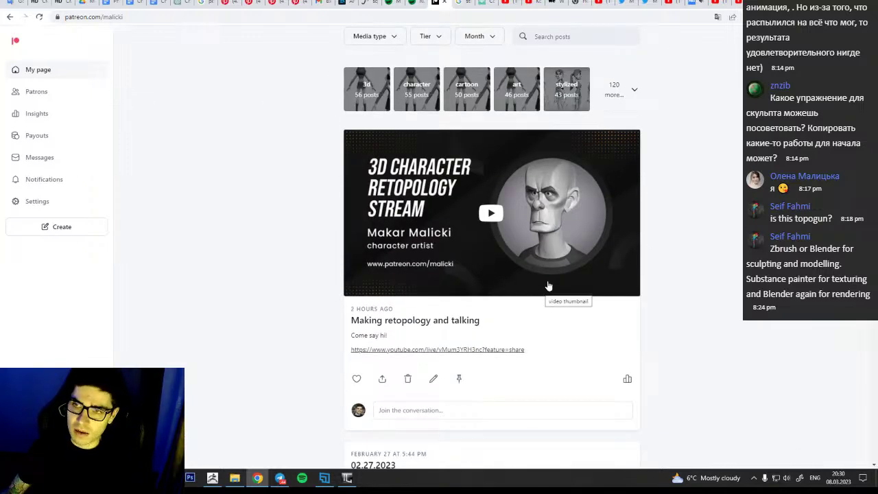
scroll(544, 295, "down", 2)
scroll(544, 295, "down", 3)
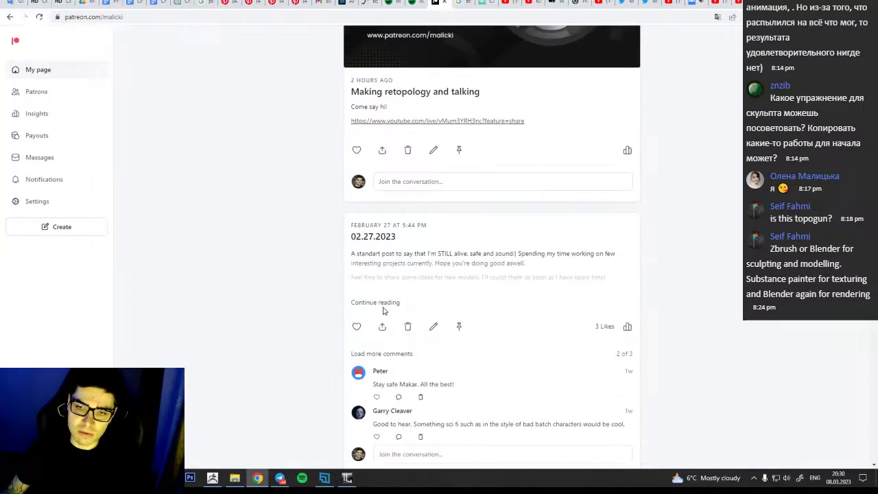
scroll(391, 311, "up", 3)
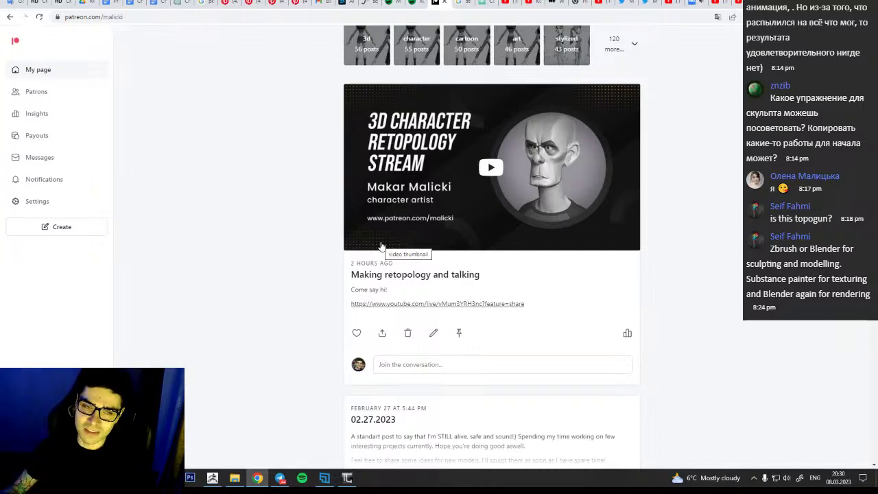
Browse the older Patreon posts, from the schoolgirl character renders through the 02.19.2023 update to Chloe2
scroll(470, 254, "down", 10)
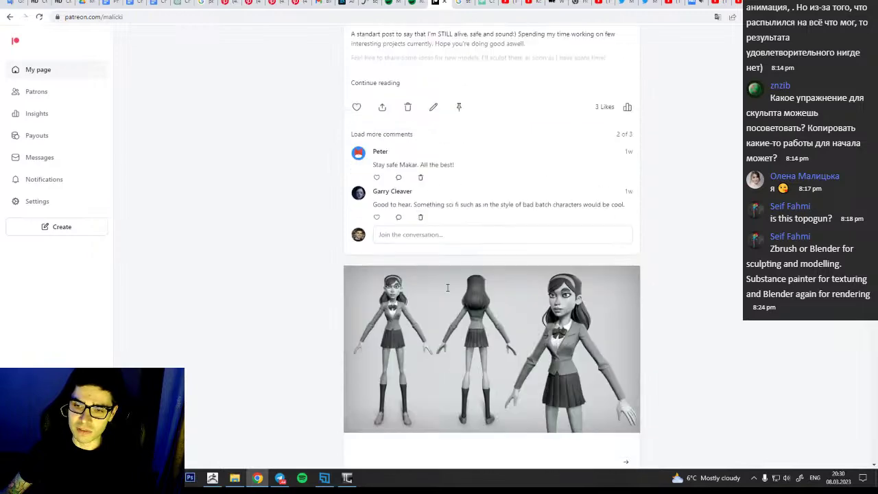
scroll(518, 261, "down", 5)
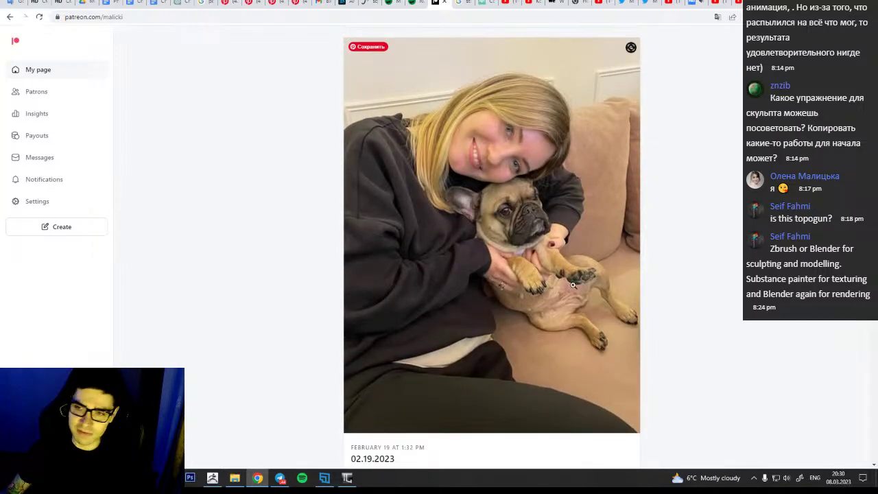
scroll(573, 285, "down", 8)
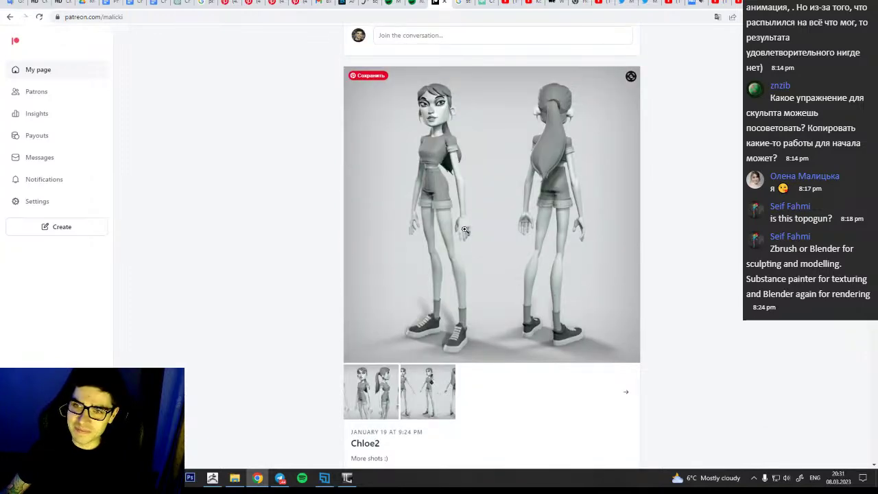
scroll(466, 226, "up", 8)
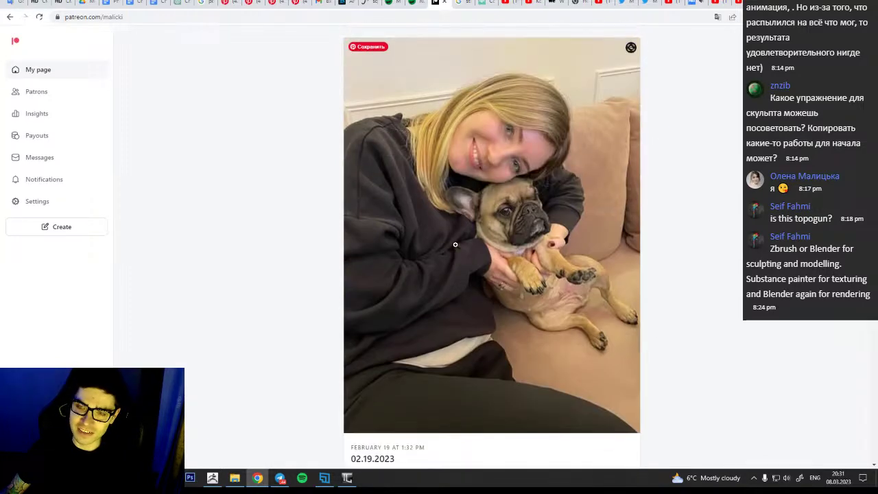
scroll(456, 251, "down", 3)
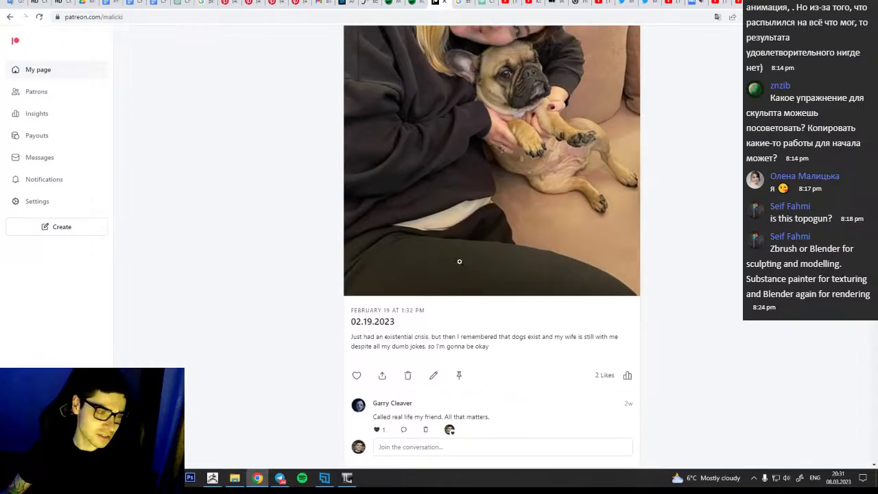
scroll(460, 261, "down", 8)
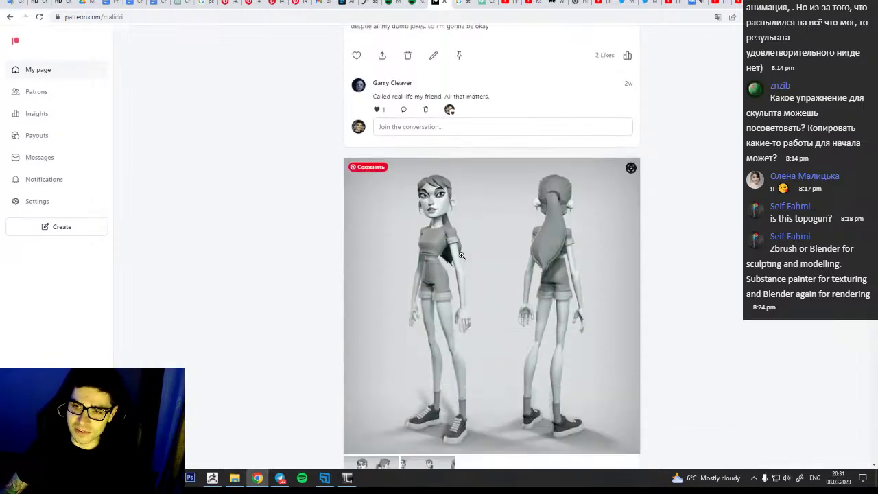
scroll(467, 240, "down", 5)
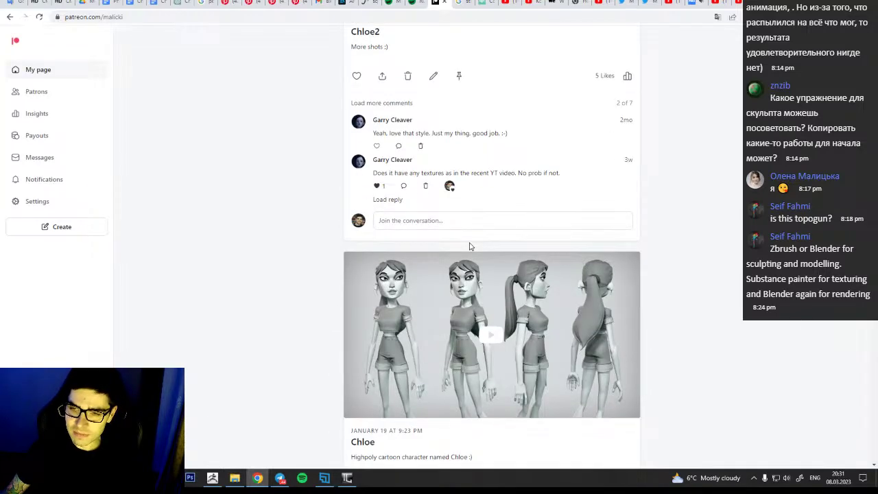
Examine the Chloe, Albert and Jared2 character posts, the "Whom should I model next?" poll and the Mateo tutorial parts
scroll(507, 269, "down", 3)
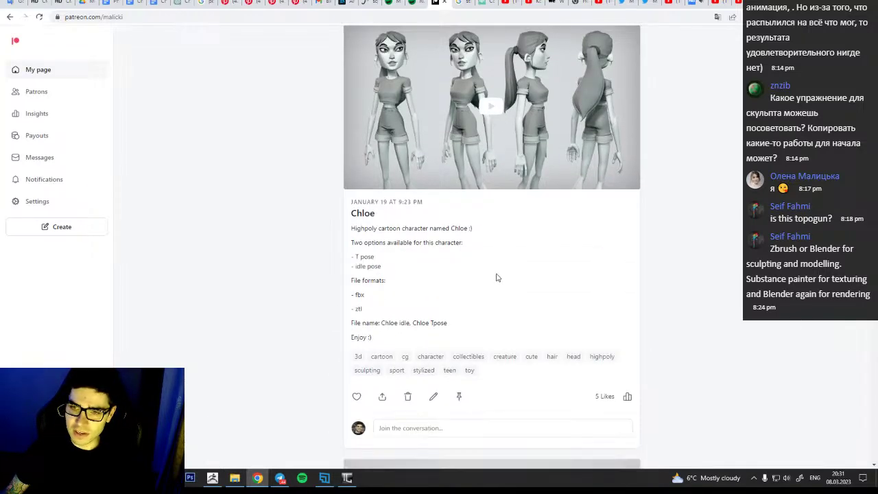
scroll(499, 280, "down", 4)
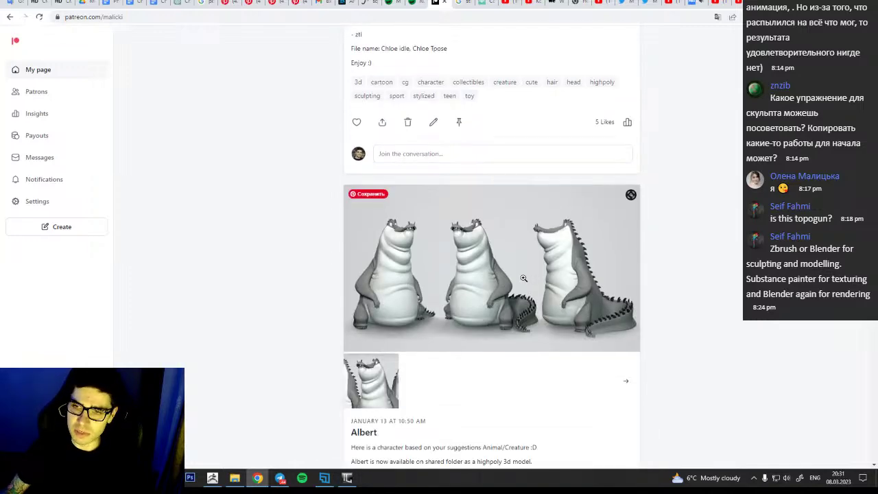
scroll(498, 272, "down", 10)
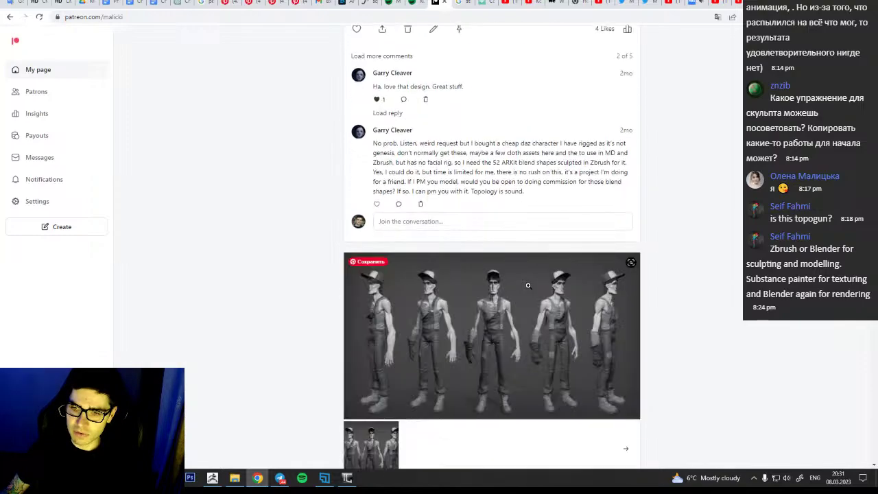
scroll(529, 289, "up", 10)
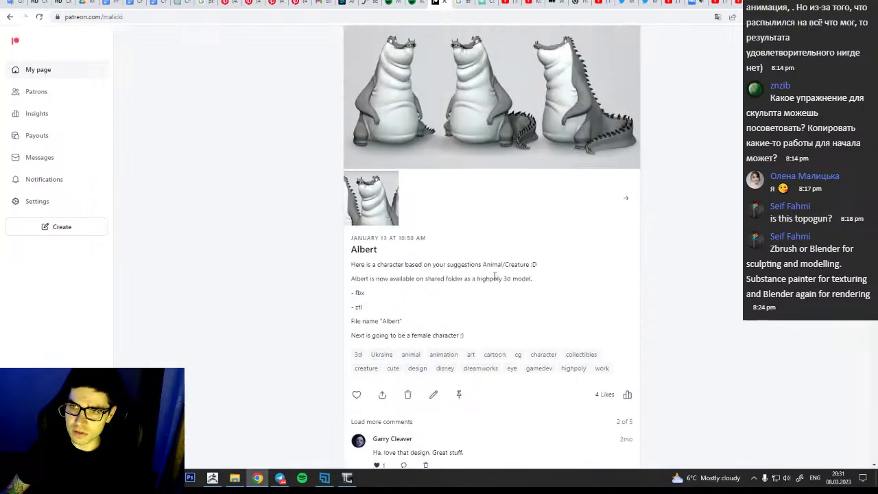
scroll(469, 226, "down", 15)
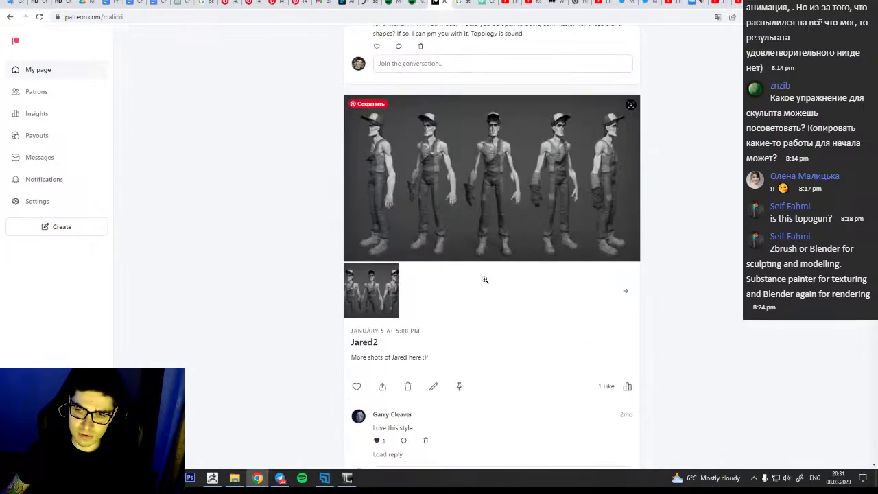
scroll(485, 279, "down", 15)
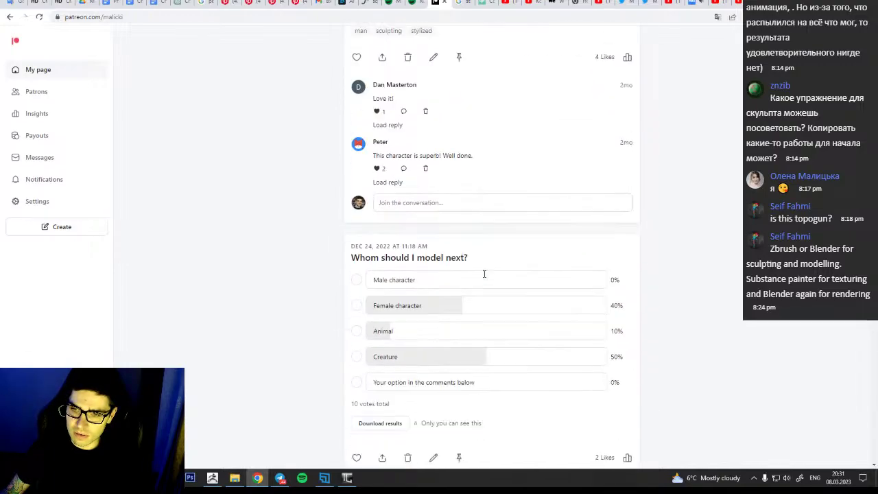
scroll(484, 279, "down", 7)
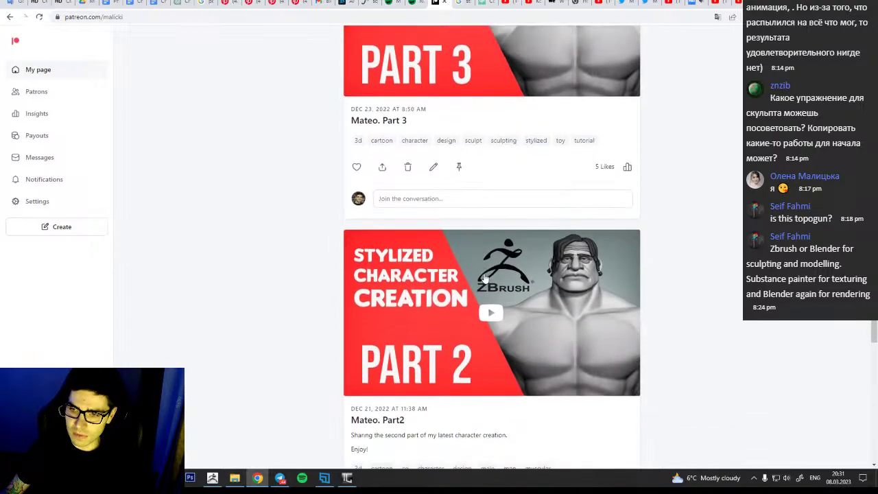
Look through the older Patreon posts, from the stylized character creation series to the high-poly base and Blackout in Ukraine posts
scroll(497, 320, "down", 3)
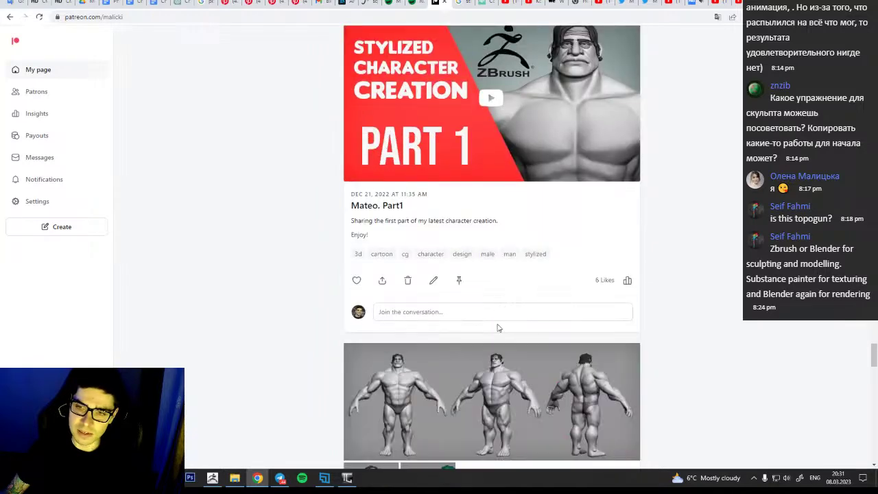
scroll(491, 323, "down", 3)
scroll(587, 296, "down", 6)
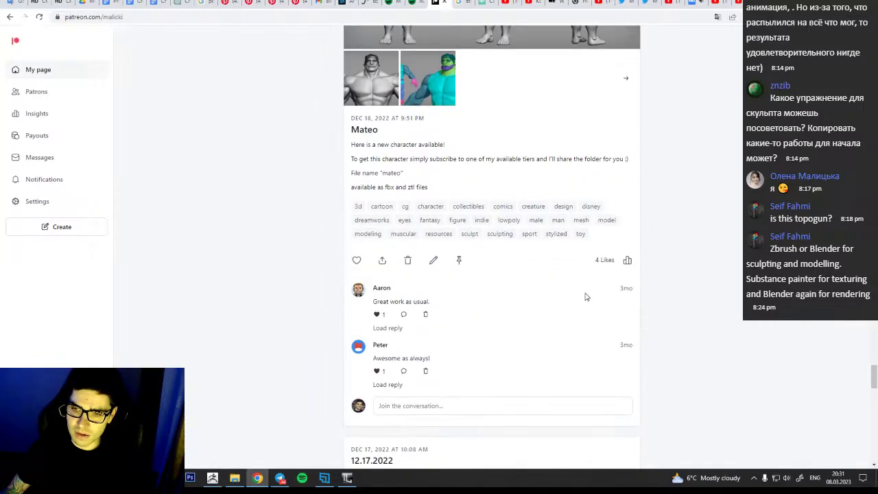
scroll(655, 294, "down", 3)
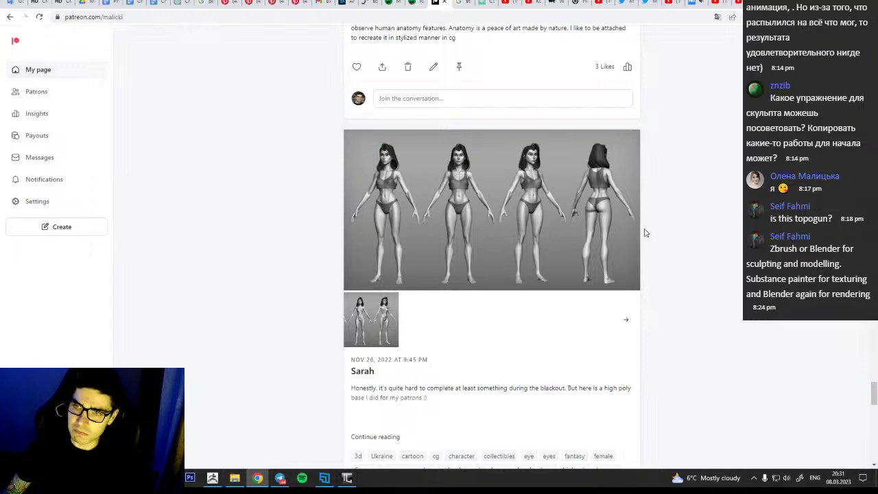
scroll(530, 315, "down", 3)
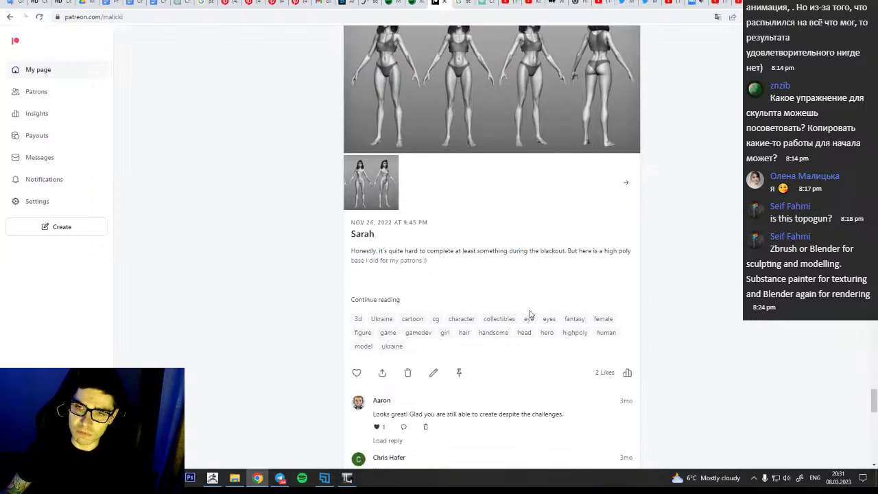
scroll(522, 313, "down", 7)
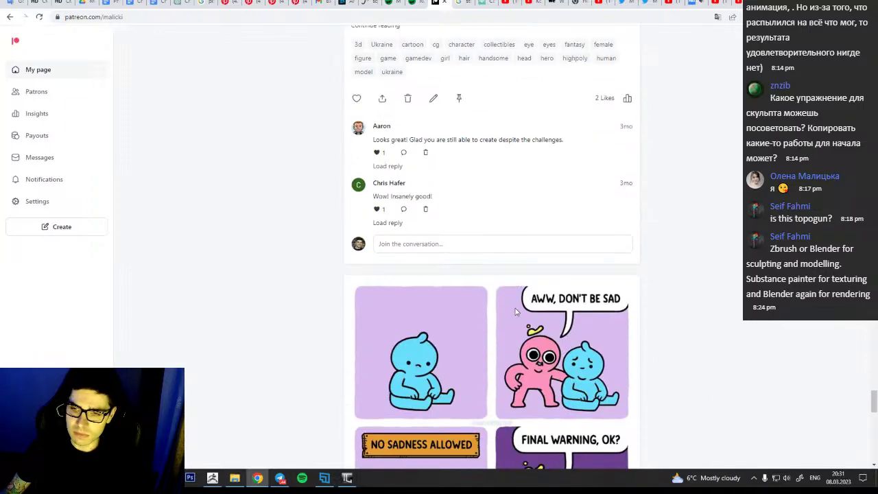
scroll(516, 307, "down", 6)
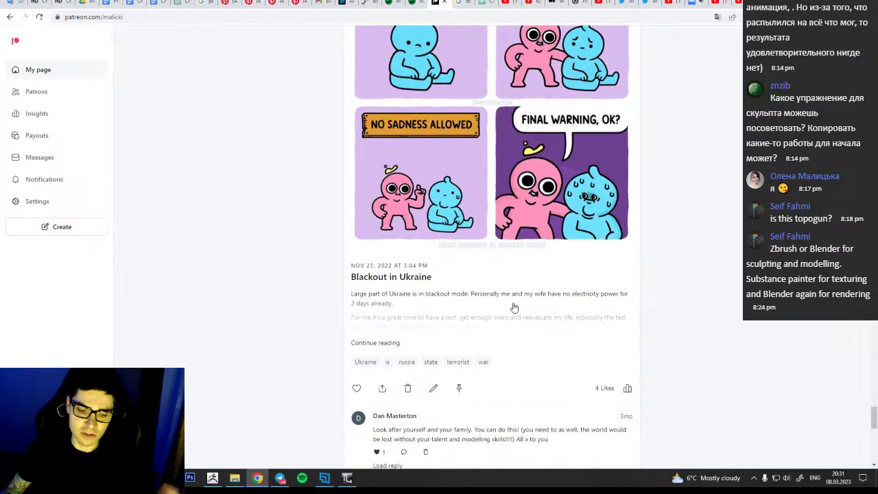
scroll(571, 288, "down", 3)
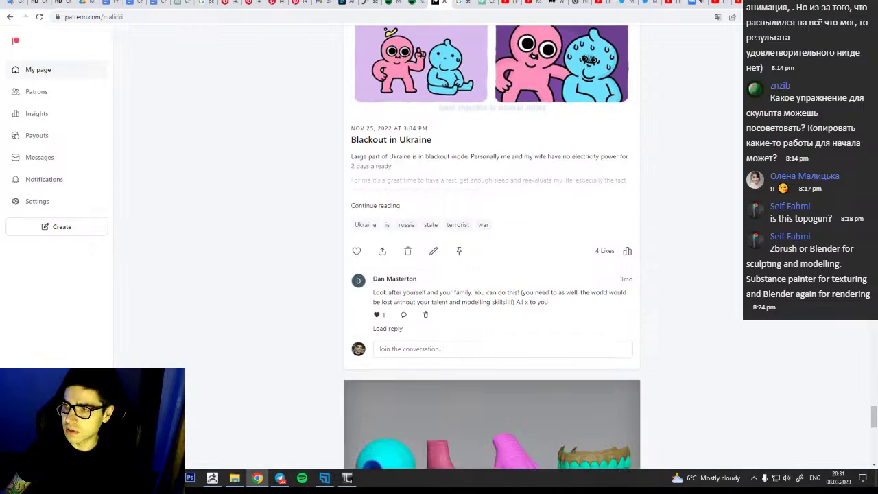
Open the page's membership tiers and expand the details of the $1, $3 and $5 tiers
left_click_drag(875, 423, 872, 41)
scroll(458, 341, "down", 2)
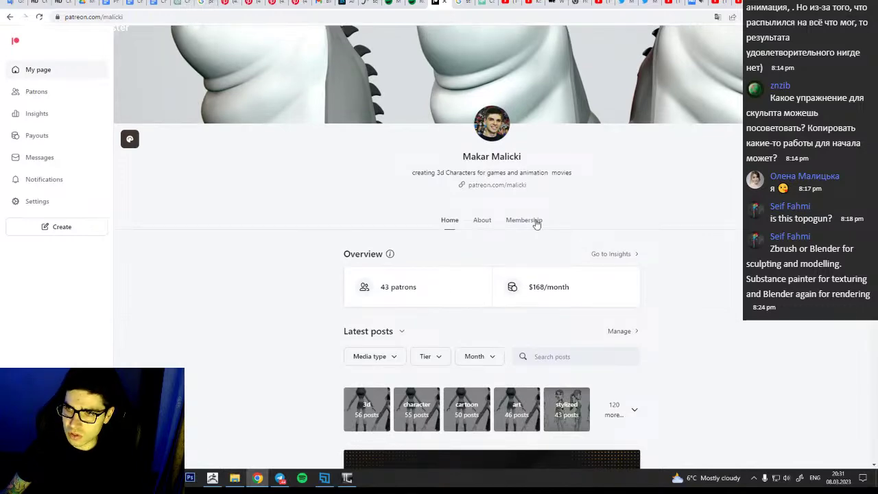
left_click(523, 221)
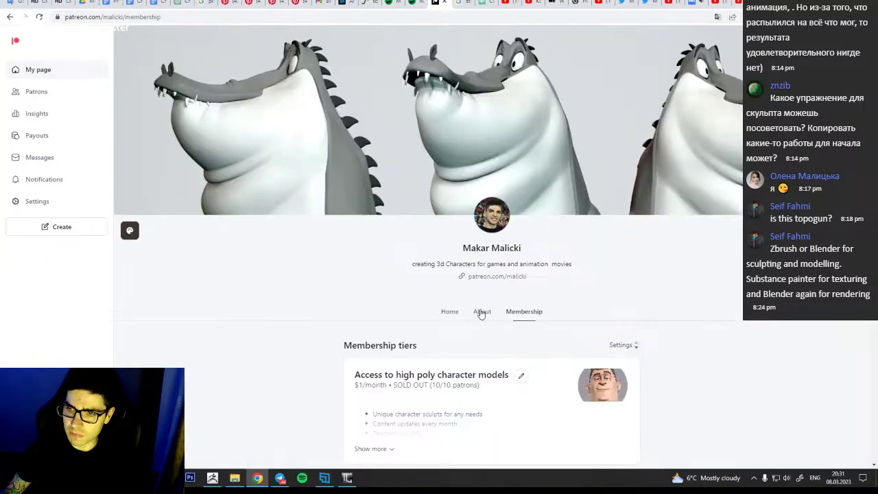
scroll(461, 314, "down", 4)
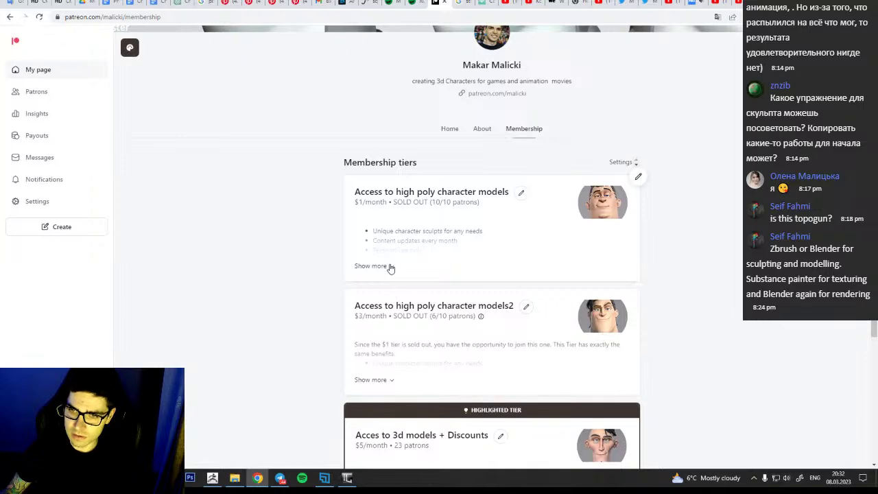
left_click(393, 271)
scroll(388, 334, "down", 2)
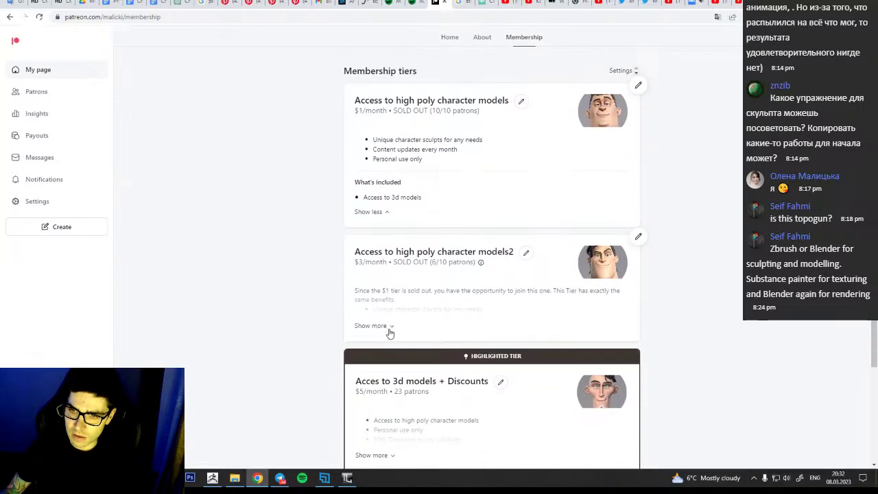
left_click(372, 326)
scroll(672, 291, "down", 3)
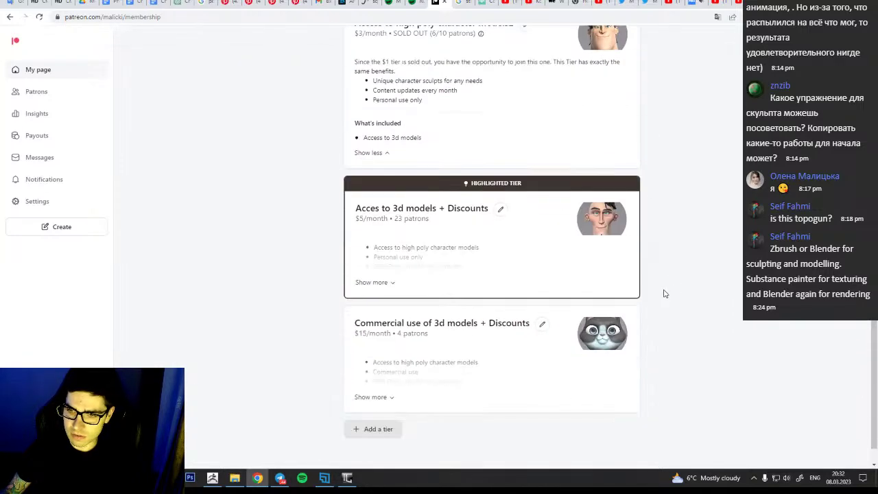
left_click(374, 283)
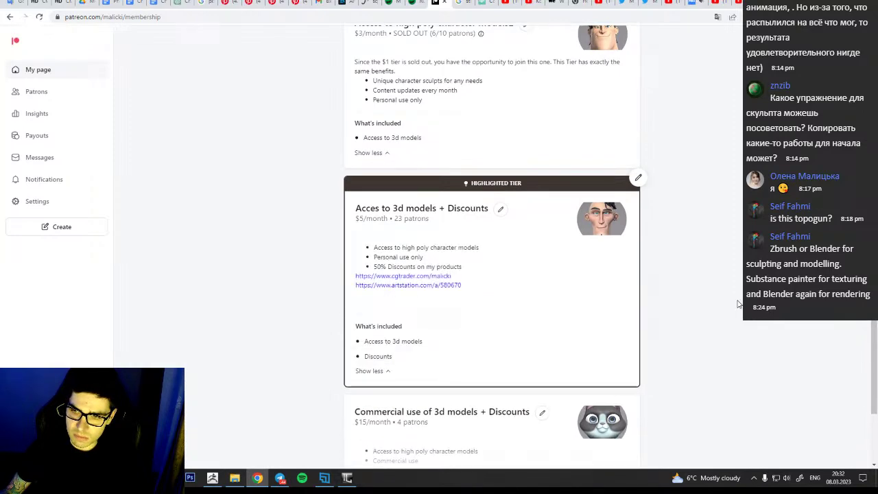
Review the benefits of the membership tiers and expand the $15 commercial-use tier's details
scroll(740, 304, "down", 1)
scroll(700, 245, "up", 2)
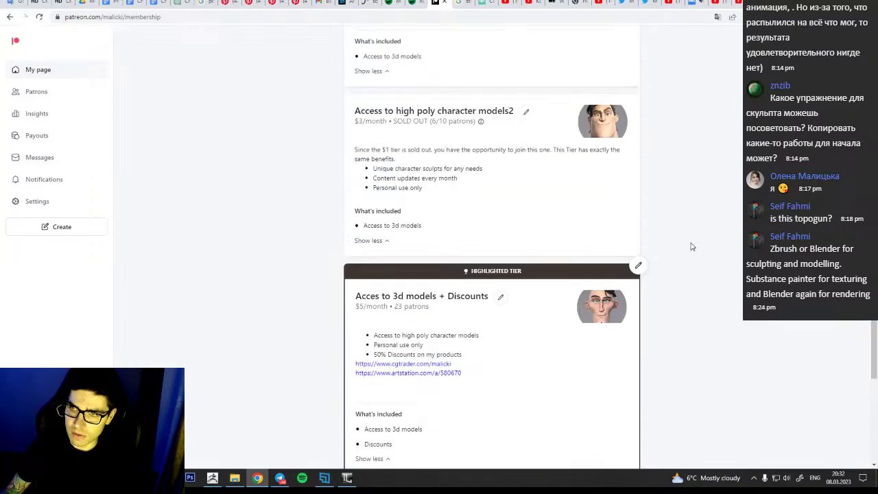
scroll(494, 211, "up", 1)
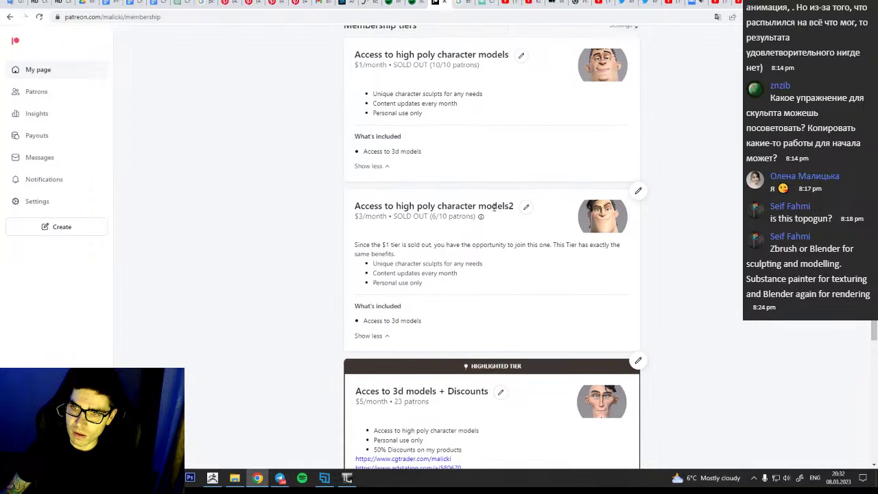
scroll(494, 206, "up", 1)
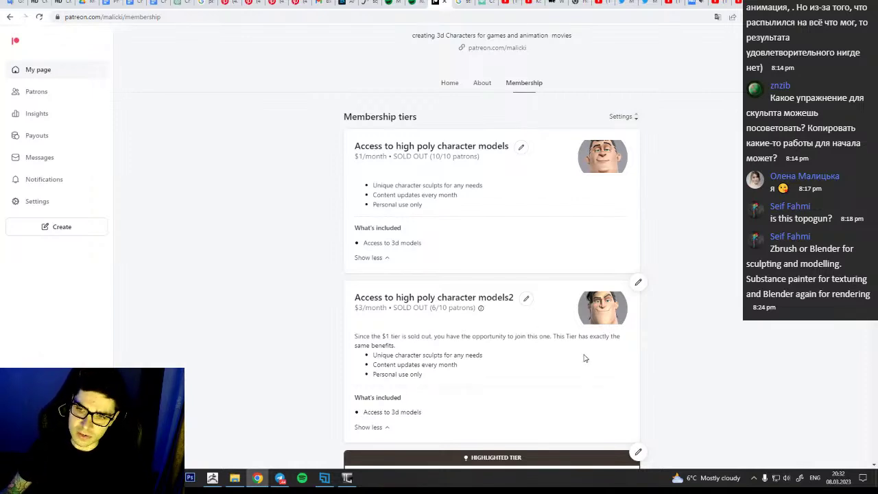
scroll(583, 357, "down", 4)
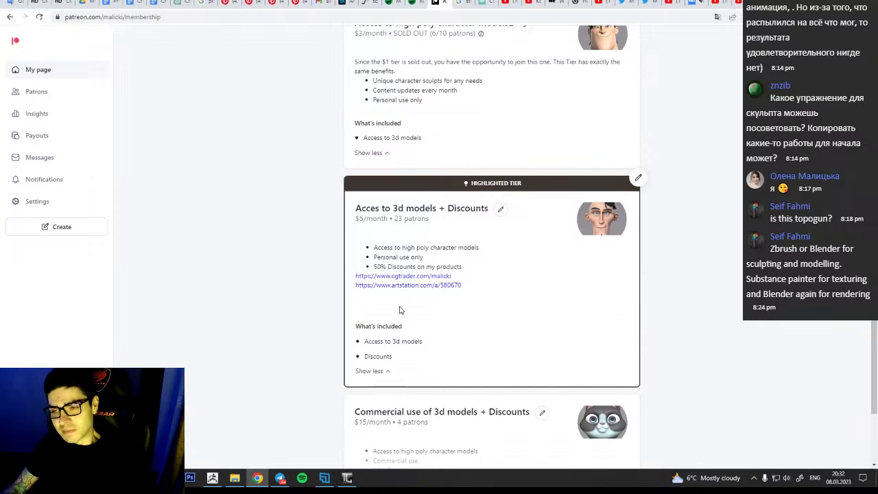
scroll(549, 317, "down", 2)
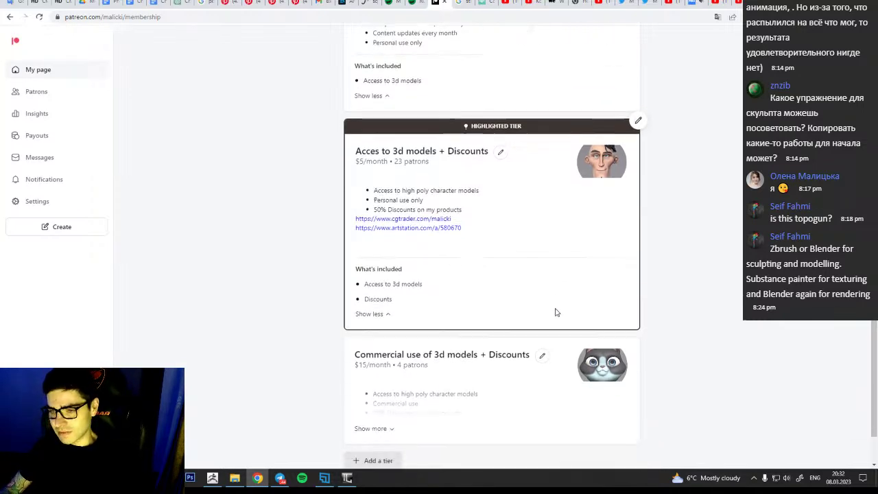
scroll(684, 204, "up", 5)
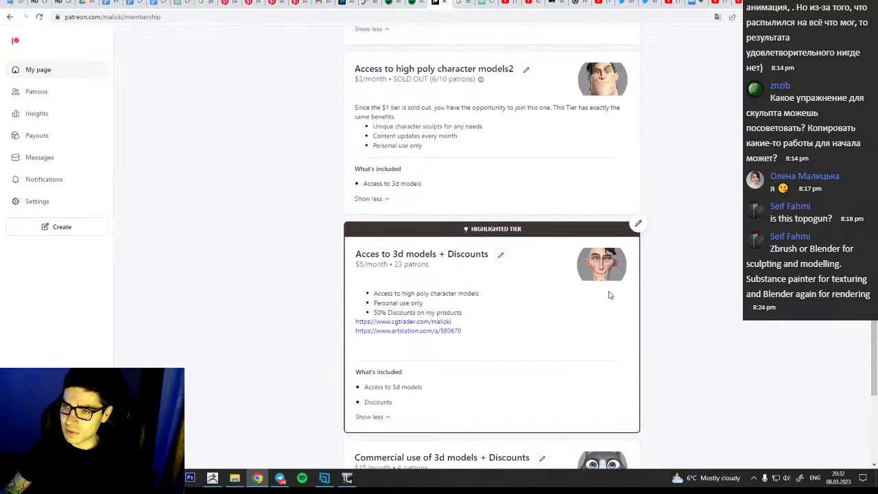
scroll(608, 295, "down", 5)
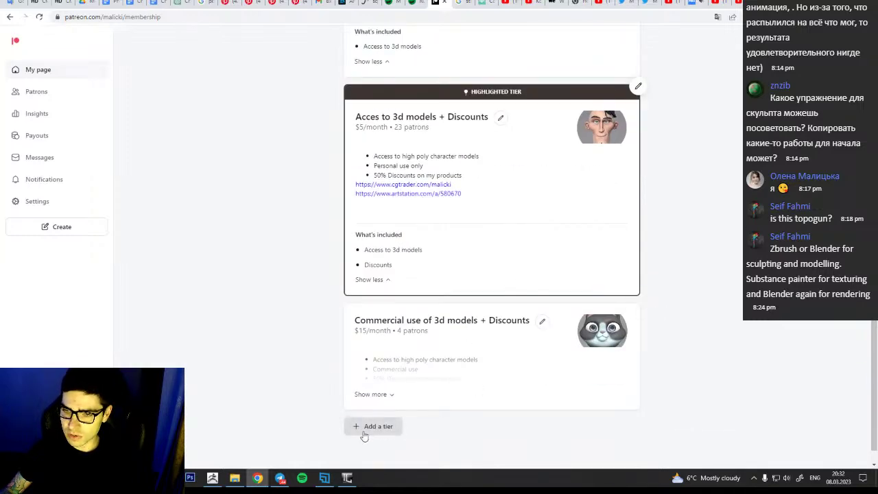
left_click(383, 394)
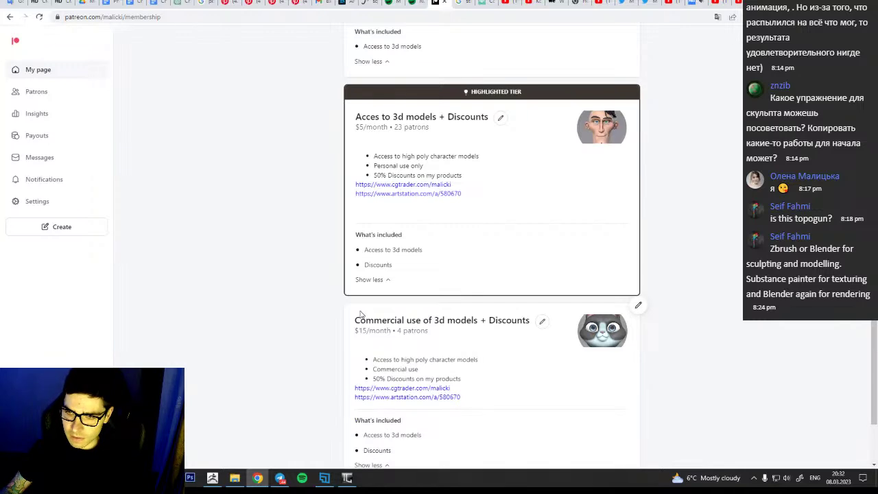
scroll(490, 313, "down", 2)
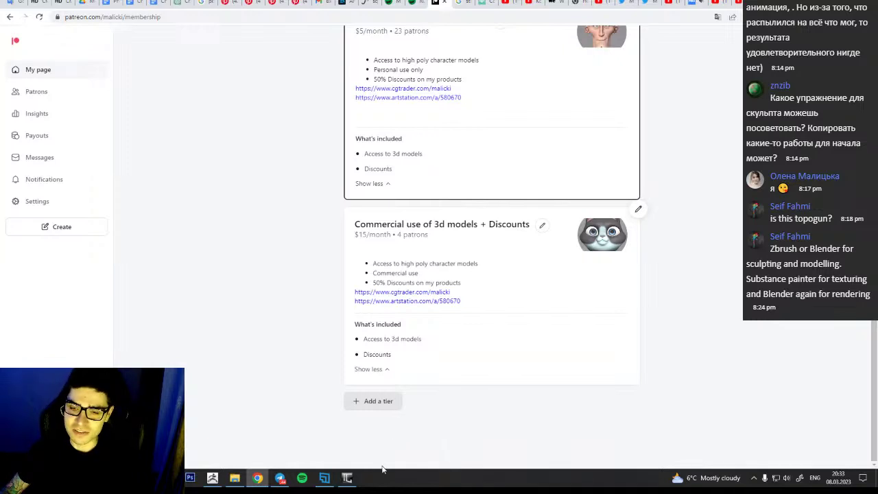
Switch to TopoGun and show the retopology mesh around the eye close up from the front
mouse_move(346, 482)
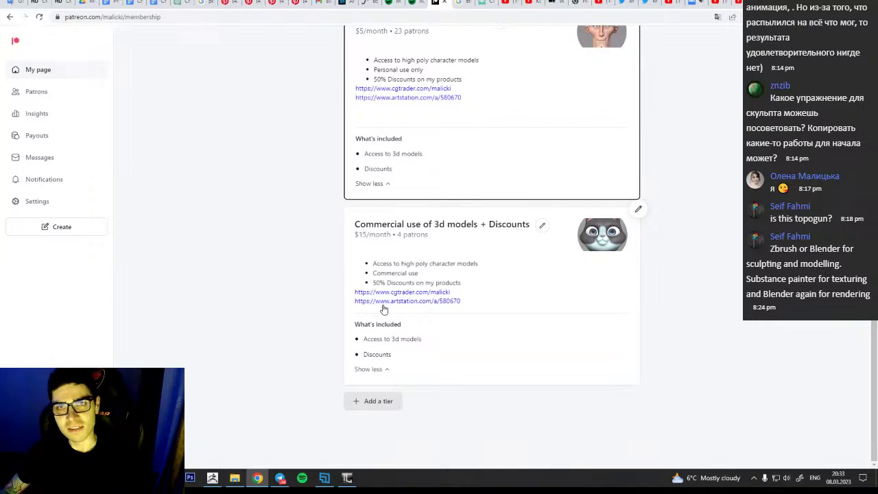
left_click(348, 478)
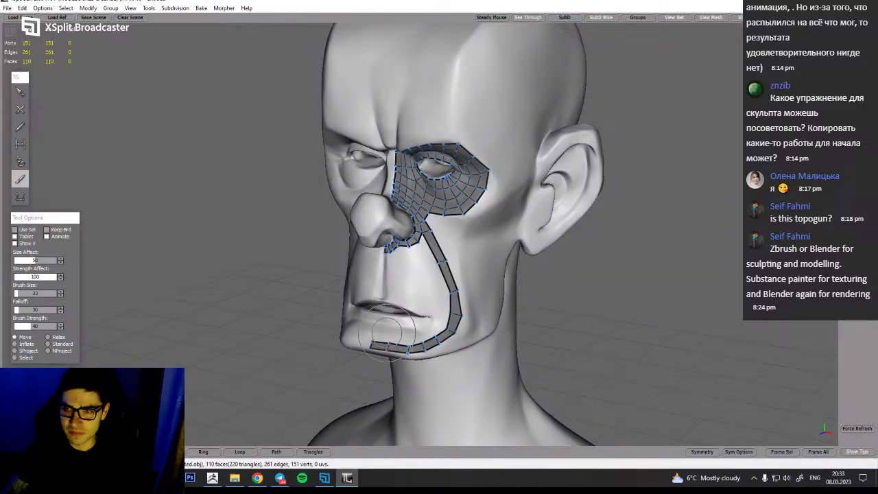
right_click_drag(673, 381, 682, 377, "alt")
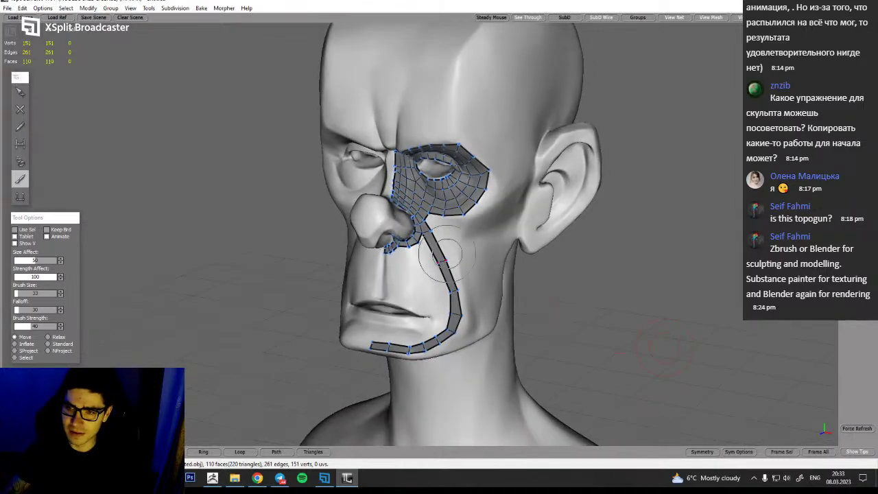
right_click_drag(458, 206, 508, 206, "alt")
right_click_drag(459, 236, 480, 257, "alt")
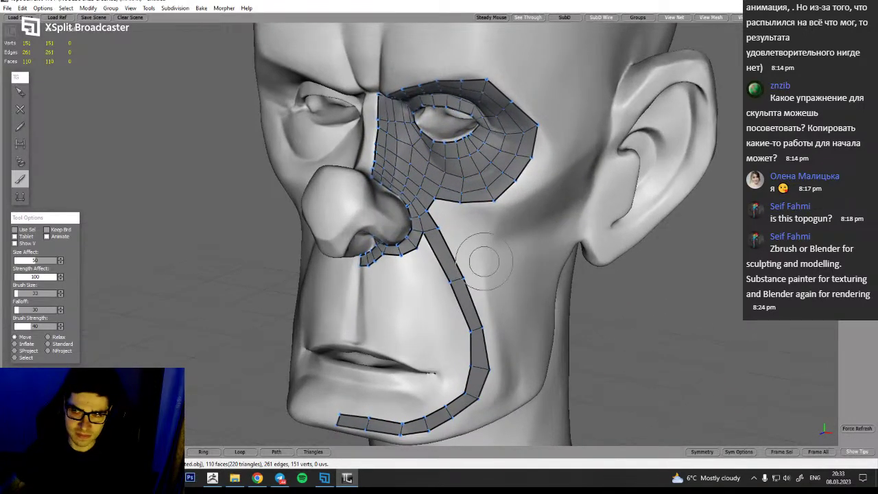
middle_click_drag(605, 283, 541, 345, "alt")
mouse_move(540, 345)
left_mouse_down("alt")
mouse_move(610, 319)
mouse_move(584, 340)
mouse_move(644, 305)
mouse_move(618, 331)
mouse_move(625, 320)
left_mouse_up("alt")
middle_click_drag(417, 147, 466, 191, "alt")
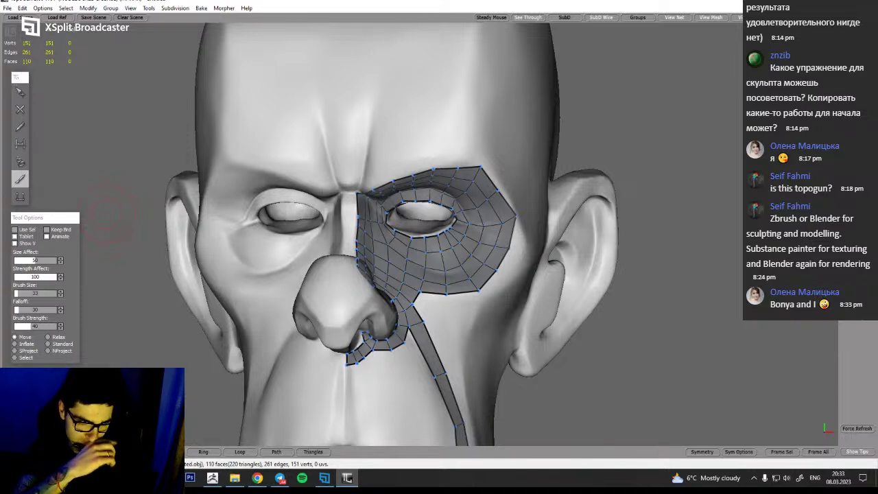
With SimpleCreate, build a strip of two quads from the mesh's inner brow corner up onto the forehead
left_click(20, 110)
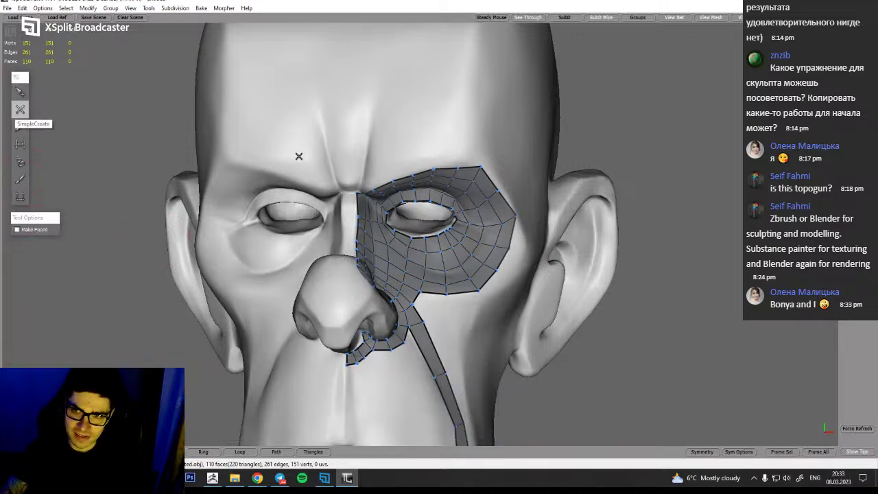
scroll(357, 206, "up", 3)
middle_click_drag(357, 206, 302, 182)
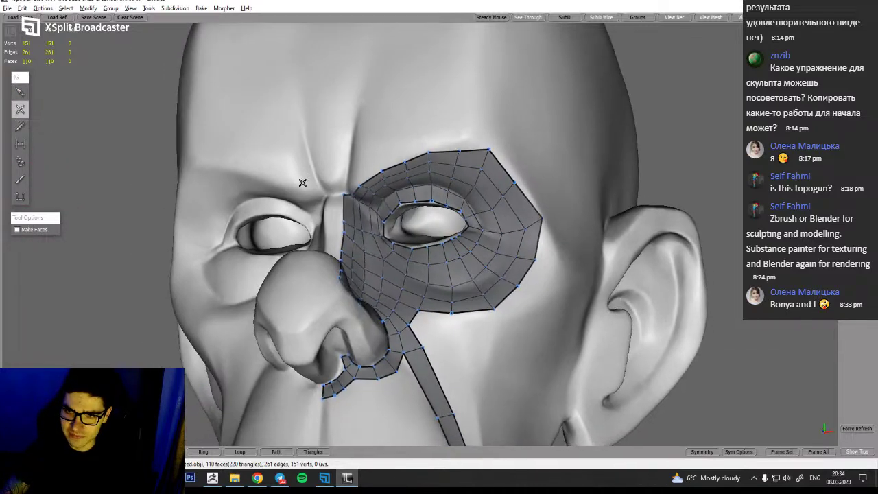
left_click_drag(362, 218, 382, 217, "alt")
key("q")
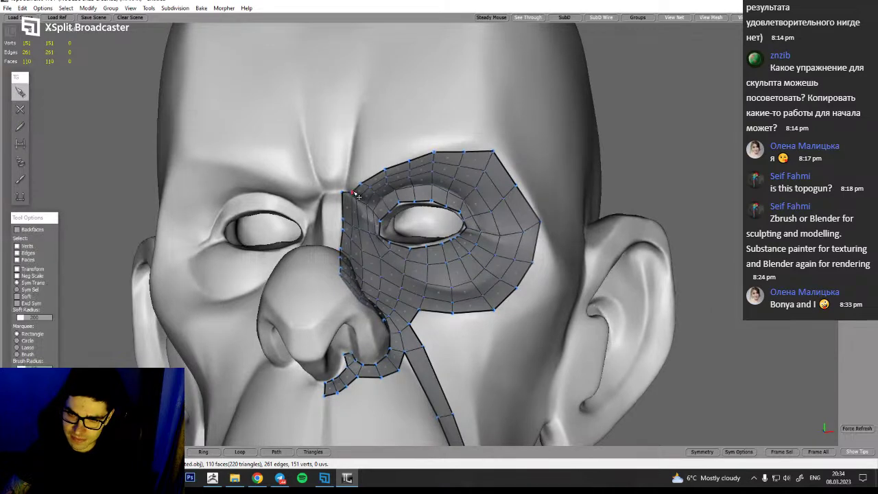
mouse_move(351, 194)
left_mouse_down()
mouse_move(387, 178)
mouse_move(379, 206)
mouse_move(350, 193)
left_mouse_up()
key("w")
key("q")
key("w")
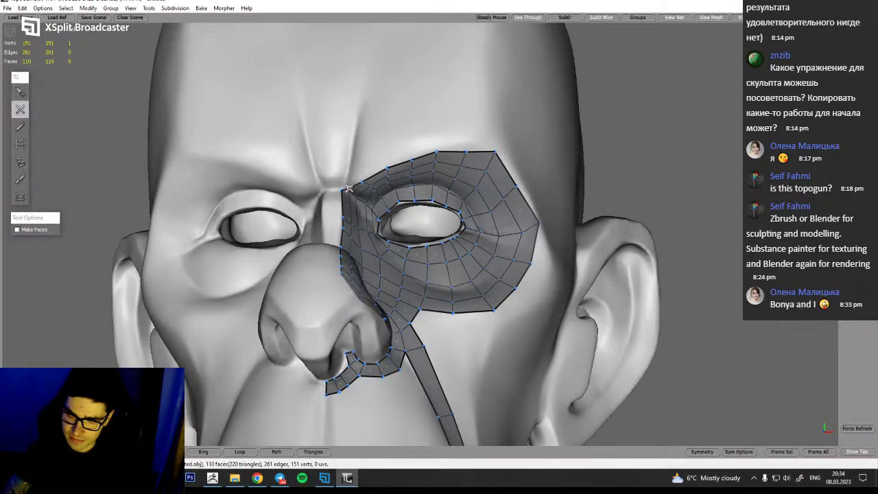
left_click(362, 160)
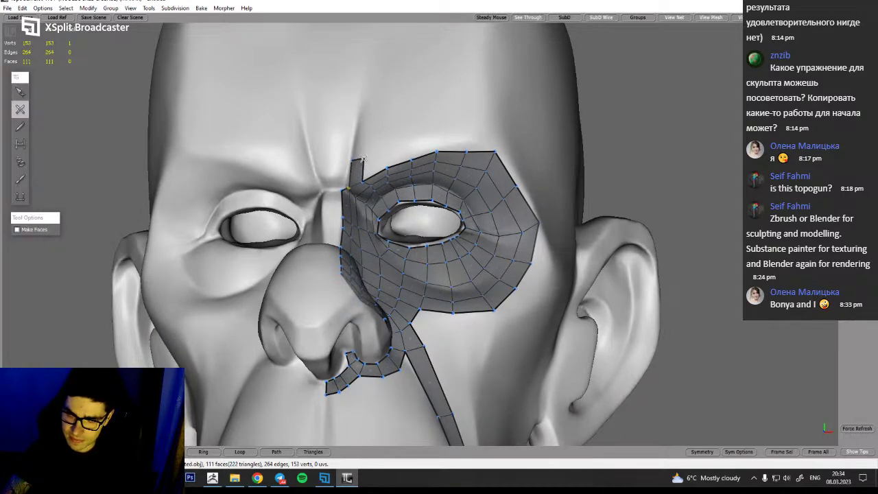
left_click(360, 126)
left_click(371, 120)
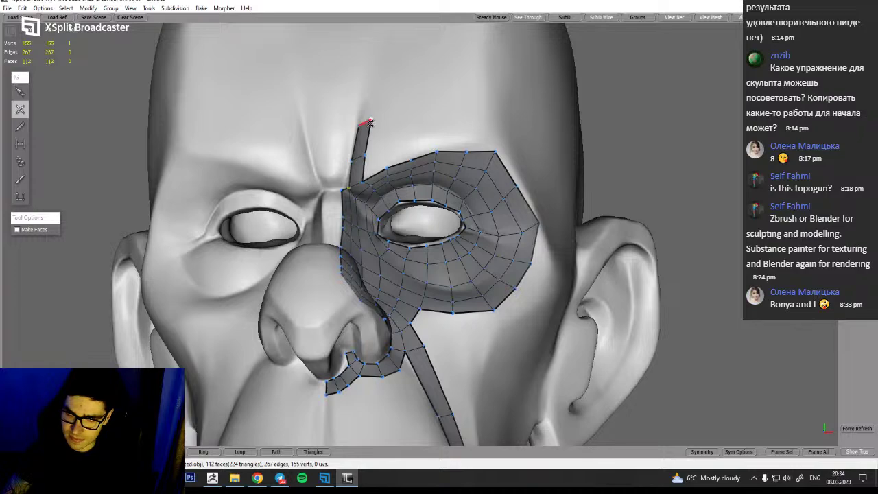
Add three quads along the upper edge of the brow mesh, continuing outward from the forehead strip
left_click_drag(379, 191, 398, 197, "alt")
left_click(388, 142)
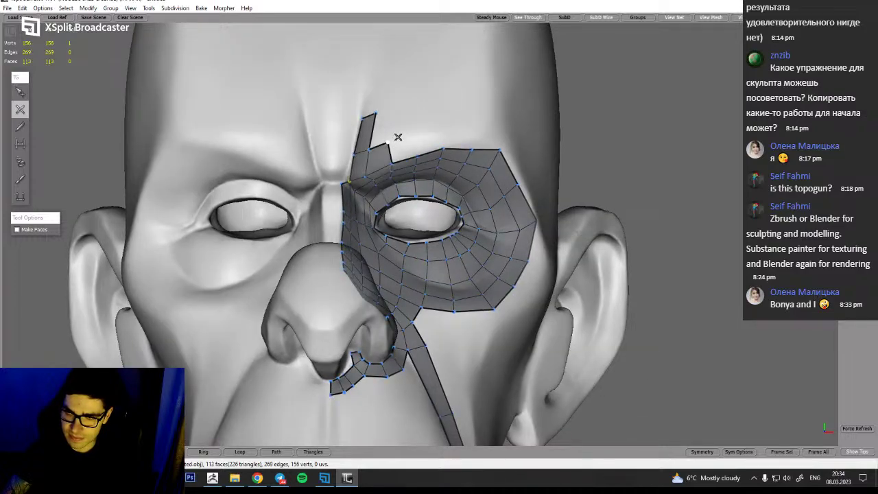
left_click(427, 141)
left_click(448, 138)
mouse_move(449, 142)
left_mouse_down("alt")
mouse_move(467, 168)
mouse_move(446, 158)
left_mouse_up("alt")
key("q")
key("w")
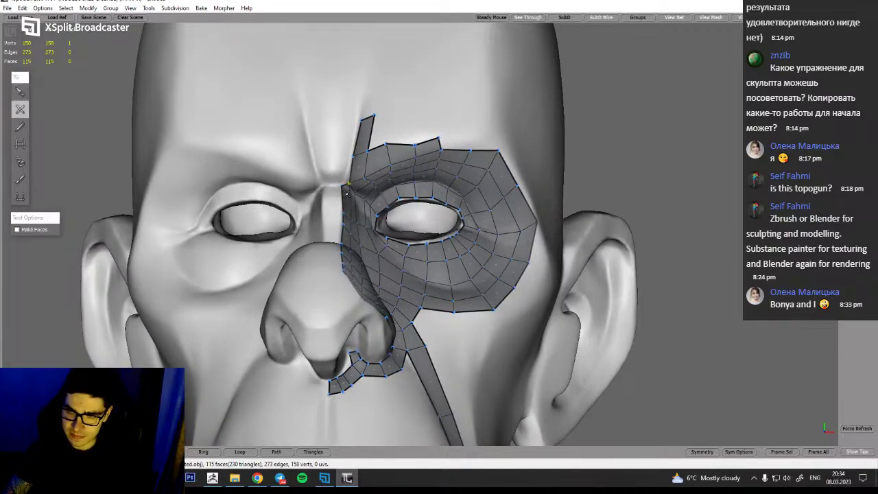
Add a column of two quads along the inner side of the forehead strip, toward the face's midline
mouse_move(364, 208)
left_mouse_down("alt")
mouse_move(388, 206)
mouse_move(360, 234)
mouse_move(370, 221)
left_mouse_up("alt")
key("q")
key("w")
key("q")
key("w")
left_click(339, 152)
left_click(342, 115)
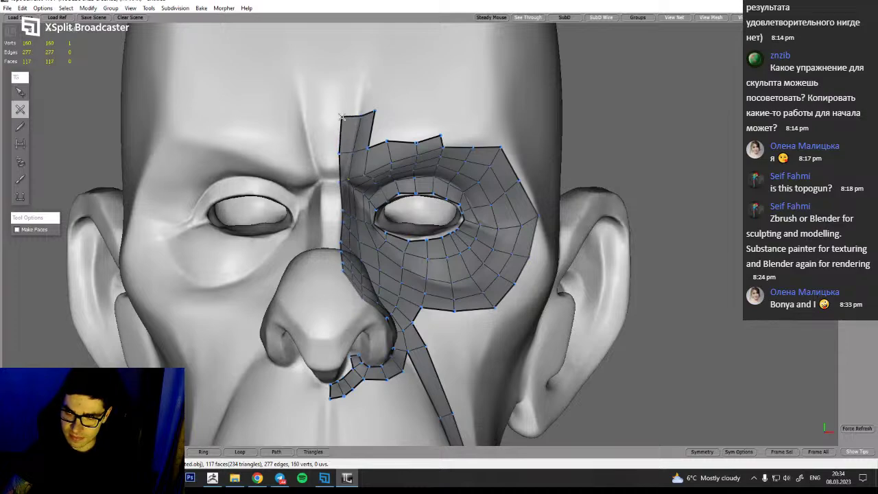
Extend the forehead strip upward by one row of two quads
left_click_drag(341, 184, 359, 154, "alt")
left_click_drag(340, 83, 338, 70)
left_click(360, 71)
left_click_drag(362, 204, 365, 96, "alt")
left_click(373, 70)
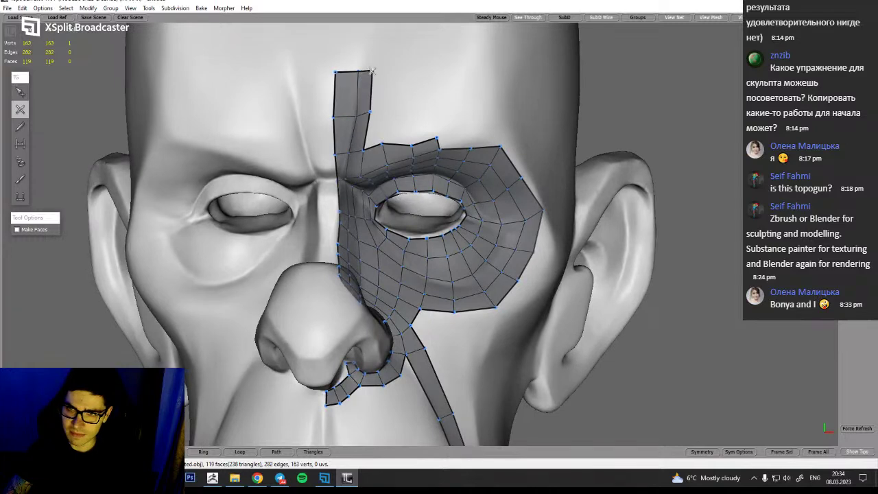
Add two quads on the strip's outer side, connecting it down to the upper edge of the brow mesh
left_click(386, 112)
left_click(388, 72)
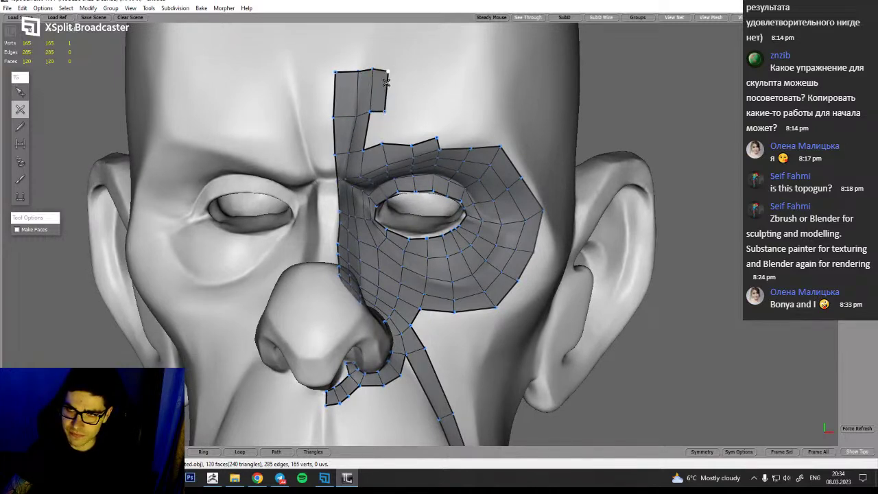
left_click(383, 146)
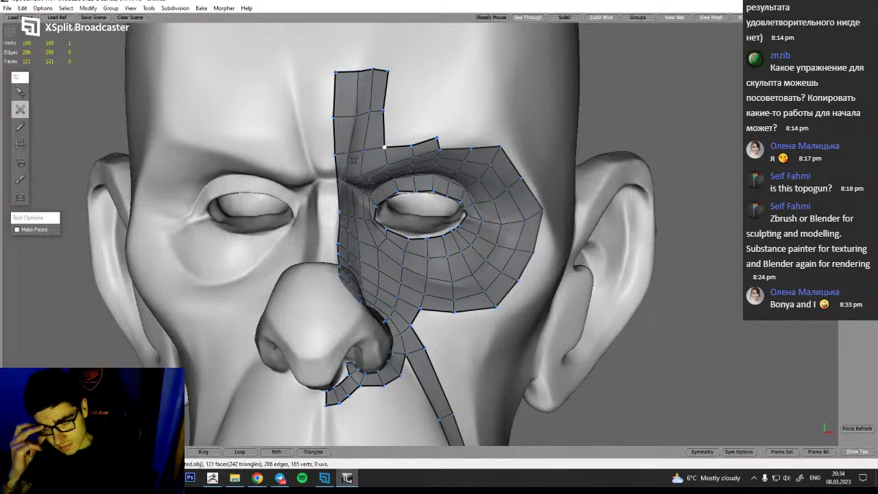
Reposition the vertices along the brow mesh's upper edge and at its inner corner to even out the quads
left_click_drag(368, 169, 384, 161, "alt")
key("s")
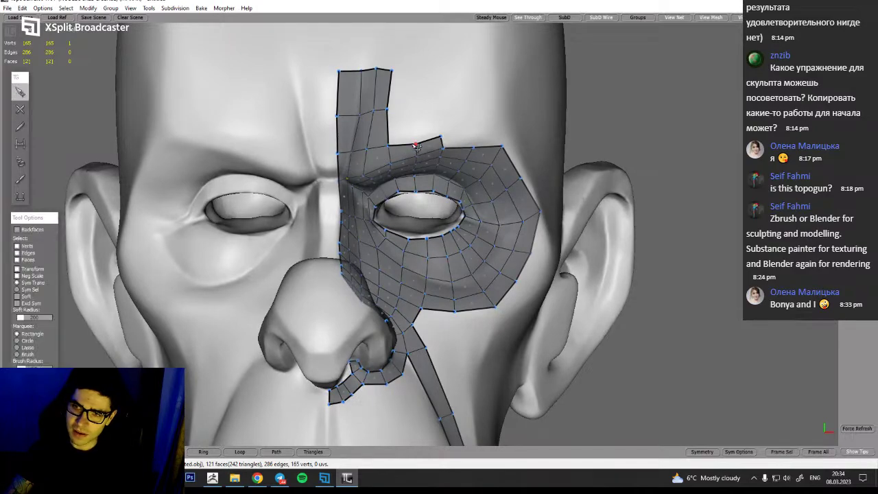
left_click_drag(431, 199, 425, 160, "alt")
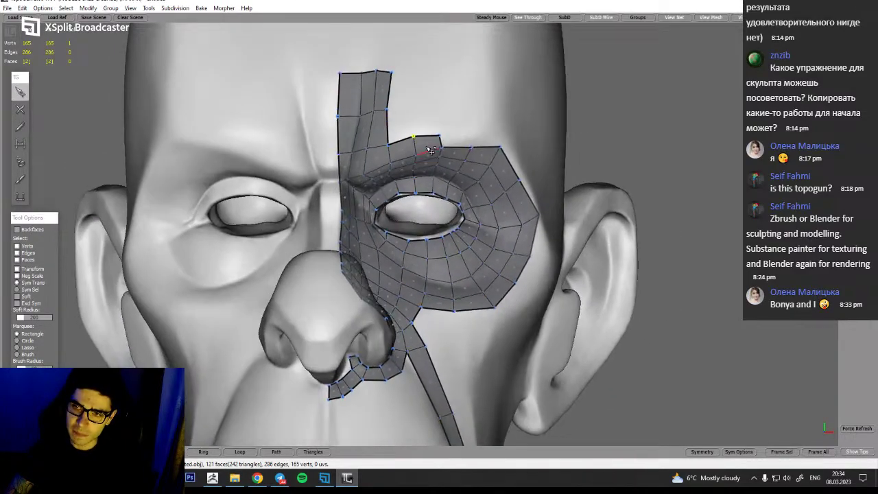
left_click(389, 146)
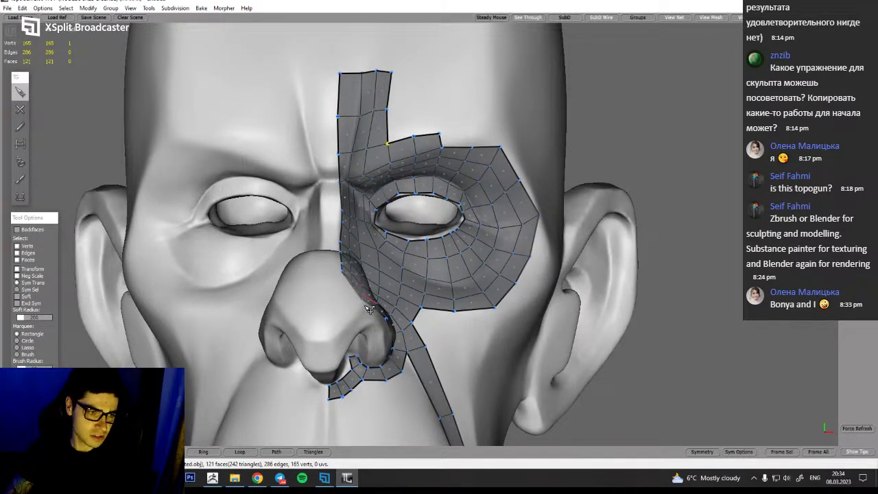
left_click_drag(412, 197, 365, 173, "alt")
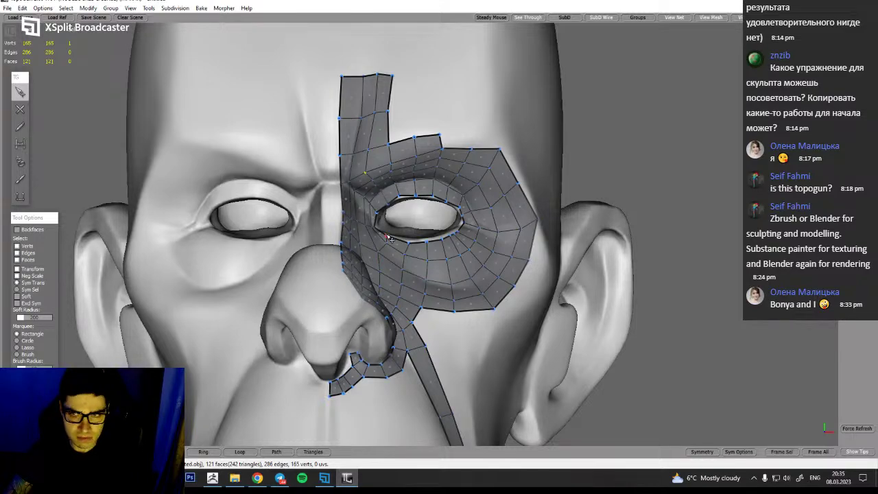
left_click_drag(403, 250, 332, 269, "alt")
Even out the vertices along the nose bridge and beside the inner eye with the Brush tool in Move mode
left_click(20, 179)
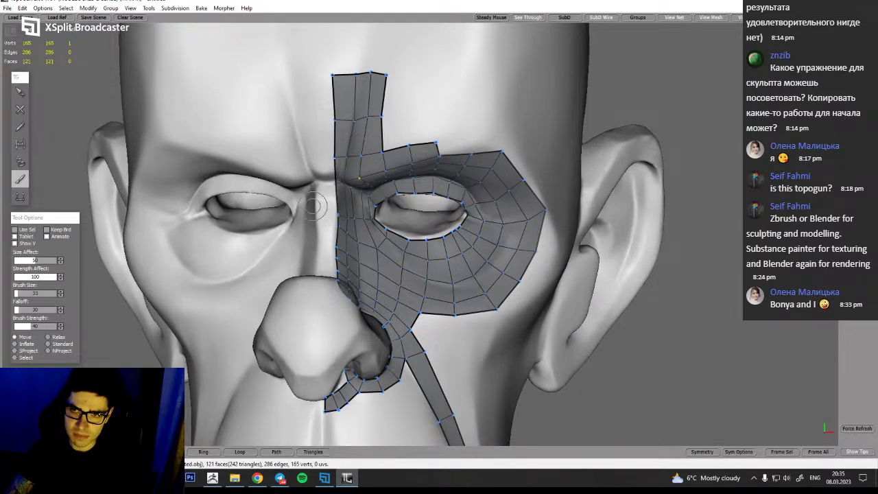
left_click_drag(315, 64, 319, 90)
mouse_move(326, 211)
left_mouse_down("alt")
mouse_move(330, 187)
mouse_move(331, 211)
left_mouse_up("alt")
right_click_drag(332, 180, 338, 202, "alt")
left_click_drag(338, 202, 355, 165, "alt")
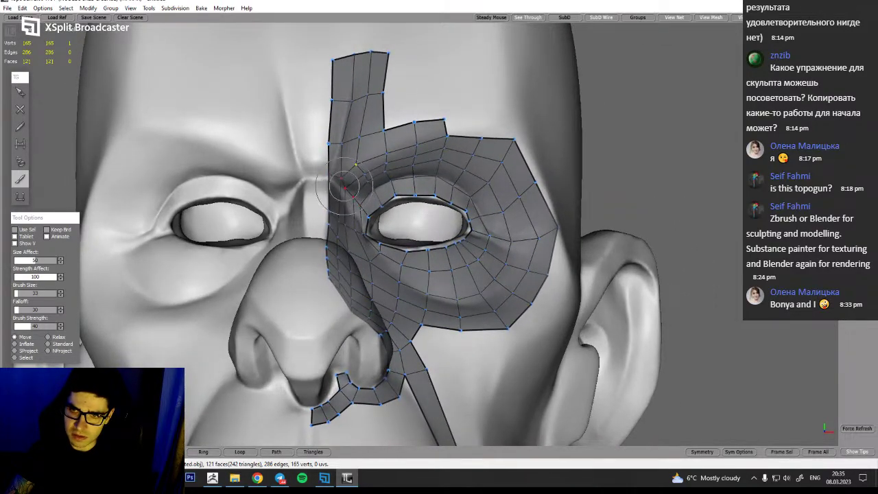
left_click_drag(364, 180, 359, 205, "alt")
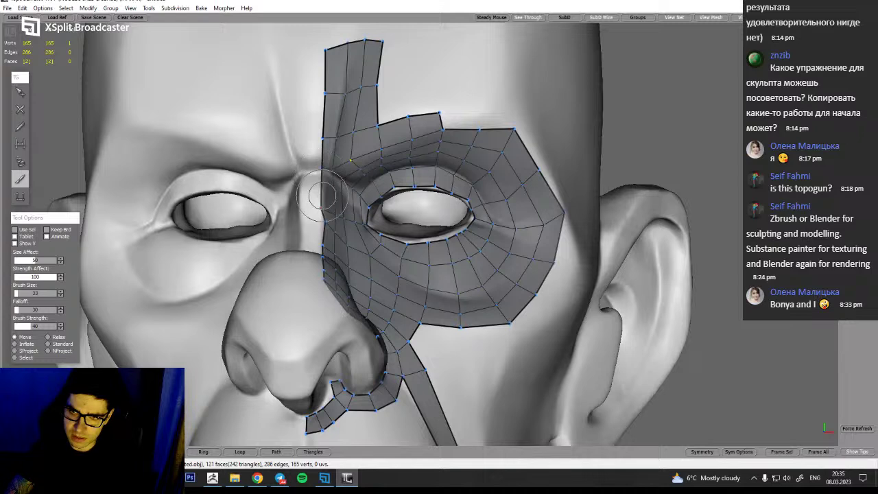
left_click_drag(329, 221, 337, 216, "alt")
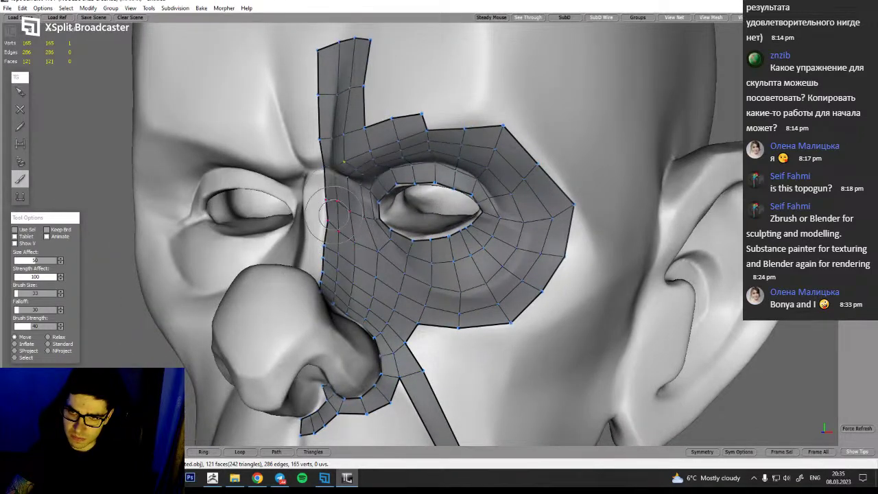
left_click_drag(337, 254, 313, 199, "alt")
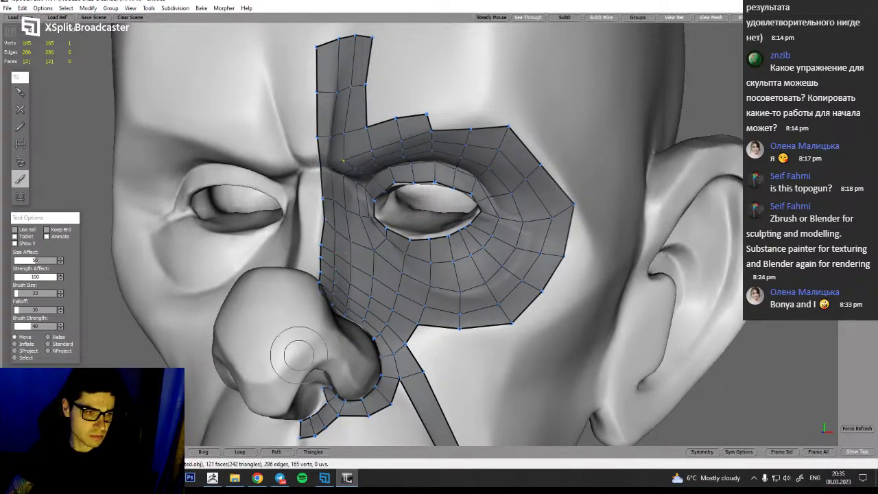
left_click_drag(337, 239, 347, 234, "alt")
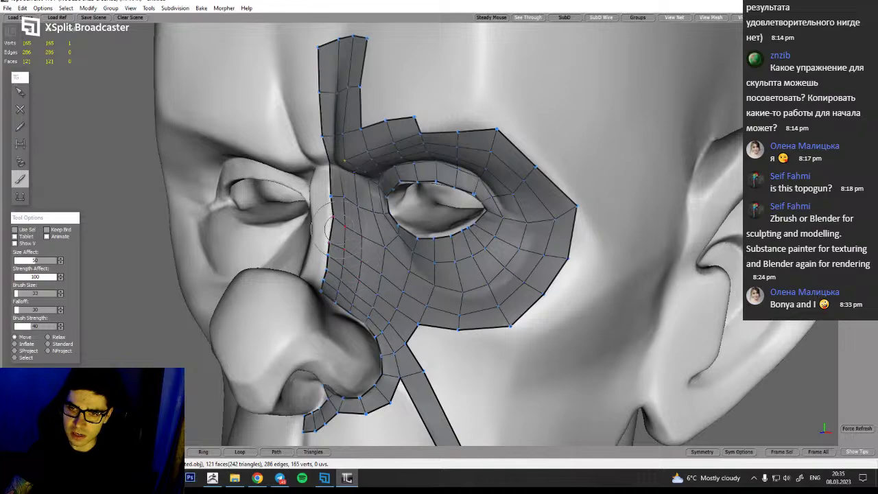
mouse_move(355, 273)
left_mouse_down("alt")
mouse_move(388, 251)
mouse_move(470, 240)
mouse_move(395, 251)
mouse_move(411, 272)
mouse_move(420, 251)
left_mouse_up("alt")
Delete the two quads at the inner brow corner, between the forehead strip and the brow mesh
left_click(23, 93)
left_click_drag(380, 195, 358, 190, "alt")
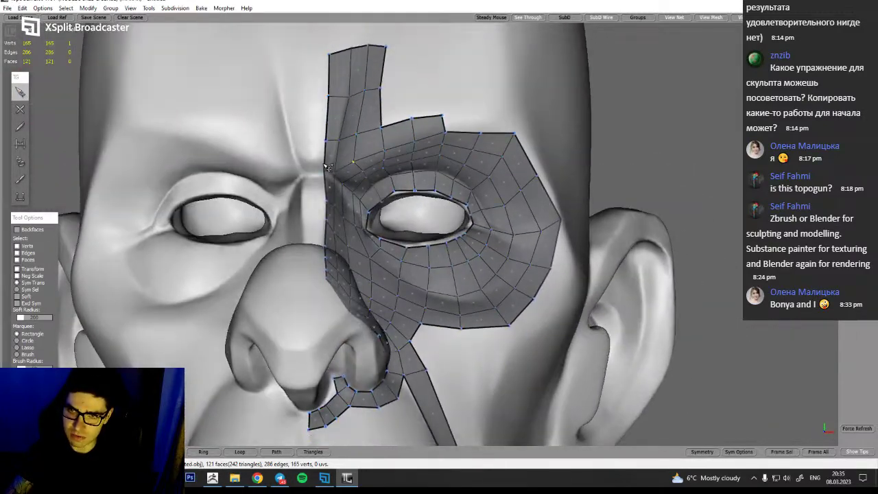
right_click_drag(326, 169, 341, 165, "alt")
left_click_drag(342, 167, 305, 155, "alt")
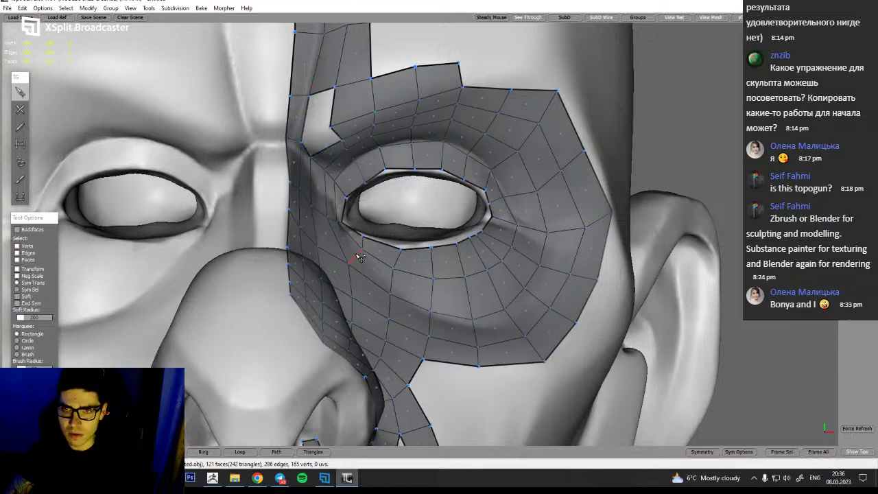
Select the upper brow's edge ring on both sides of the gap to check how its rows line up
left_click_drag(297, 186, 333, 120, "alt")
left_click(353, 98)
key("alt+r")
left_click(299, 101, "shift")
left_click(316, 102, "shift")
left_click_drag(434, 192, 312, 156, "alt")
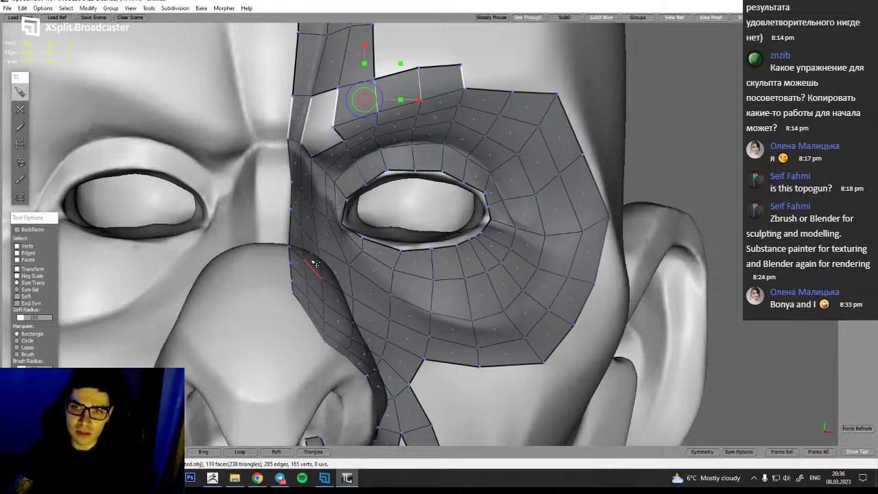
Reposition the vertices around the gap at the inner brow corner
middle_click_drag(447, 256, 405, 282)
middle_click_drag(330, 218, 324, 186)
left_click(288, 151)
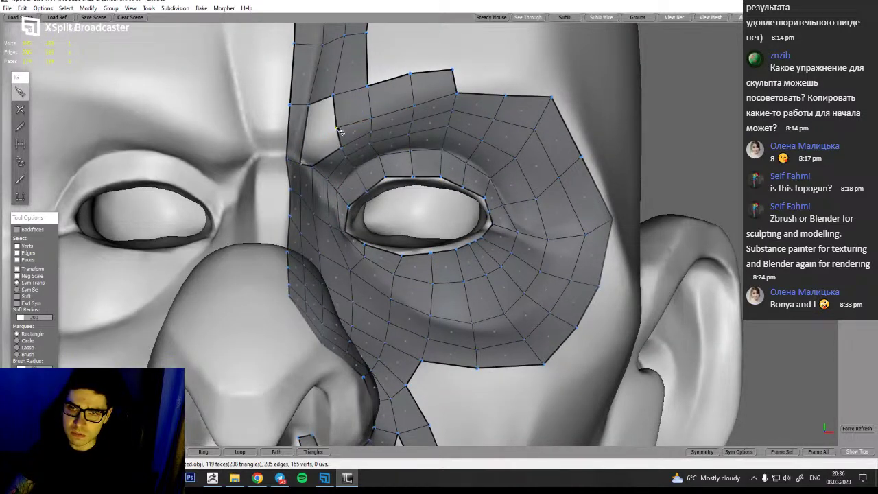
middle_click_drag(320, 178, 359, 229)
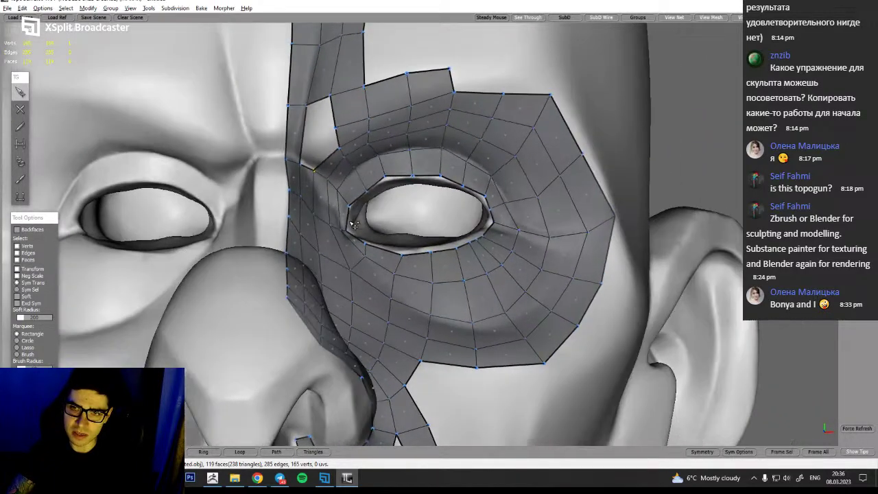
Fill the gap at the inner brow corner with new quads using SimpleCreate, joining the forehead strip to the brow
key("w")
key("q")
key("w")
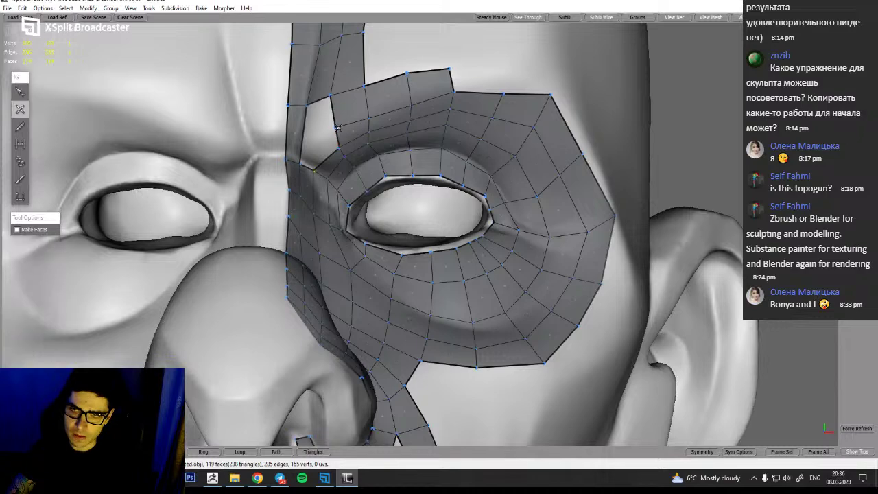
left_click(296, 128, "ctrl")
middle_click_drag(299, 171, 328, 192)
key("ctrl+z")
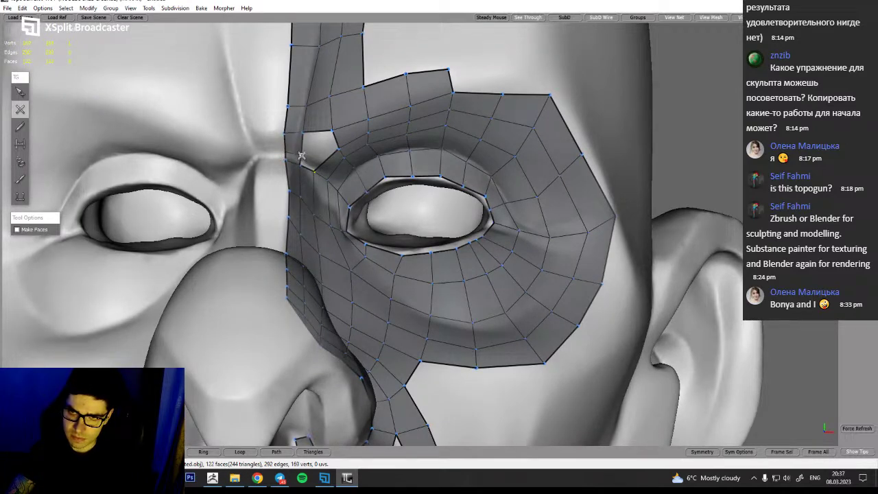
middle_click_drag(347, 189, 345, 226)
Split the edge ring running from the nose bridge to the inner eye corner through its middle
key("q")
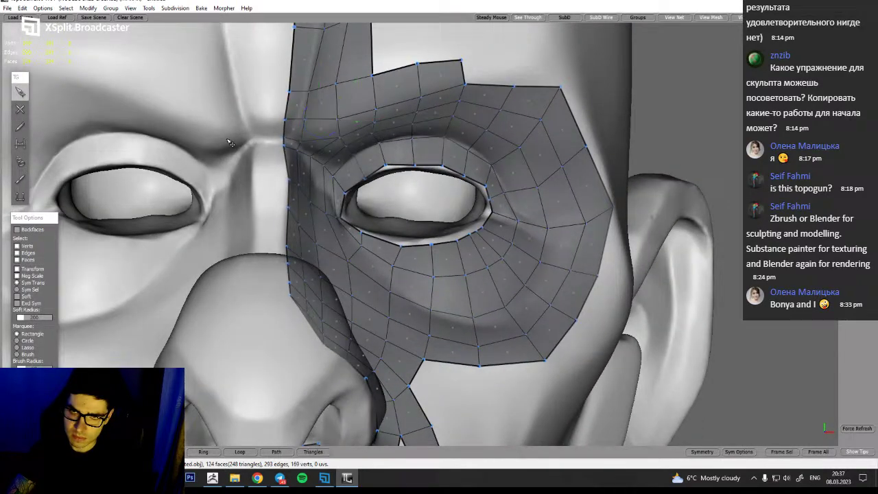
middle_click_drag(313, 166, 320, 208)
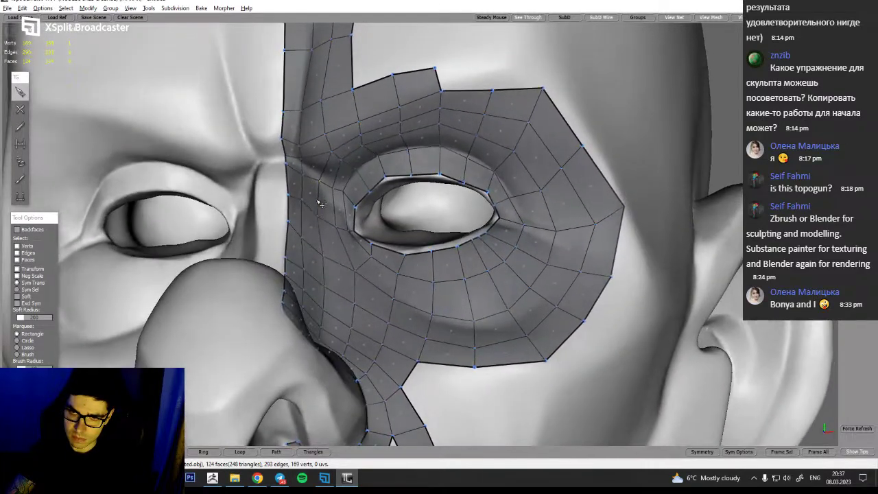
left_click(343, 175)
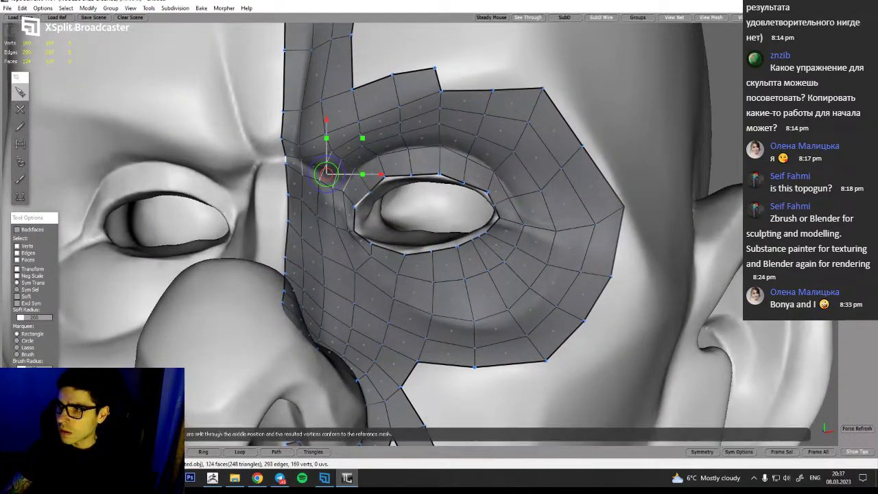
left_click(130, 453)
left_click(173, 302)
middle_click_drag(223, 343, 261, 328)
Reshape the quads around the eye's inner corner and upper lid with the Brush tool, reducing its size to 10
left_click(19, 181)
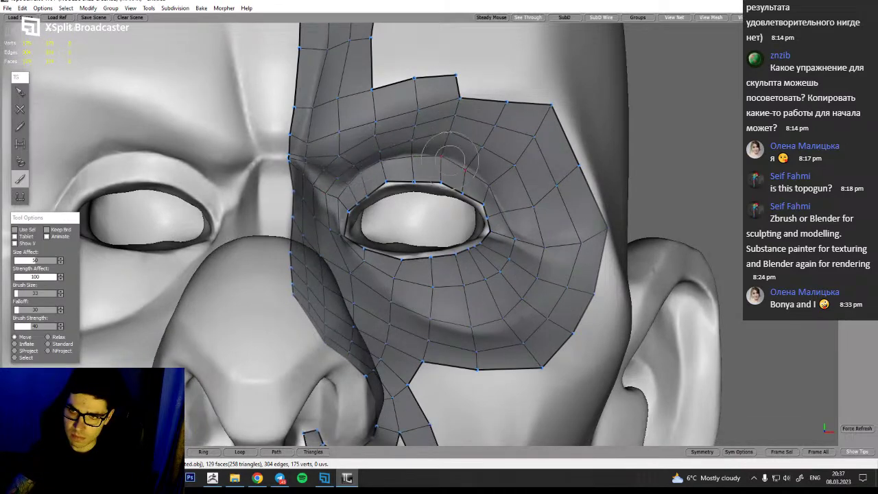
left_click_drag(409, 207, 424, 197, "alt")
middle_click_drag(366, 182, 343, 181)
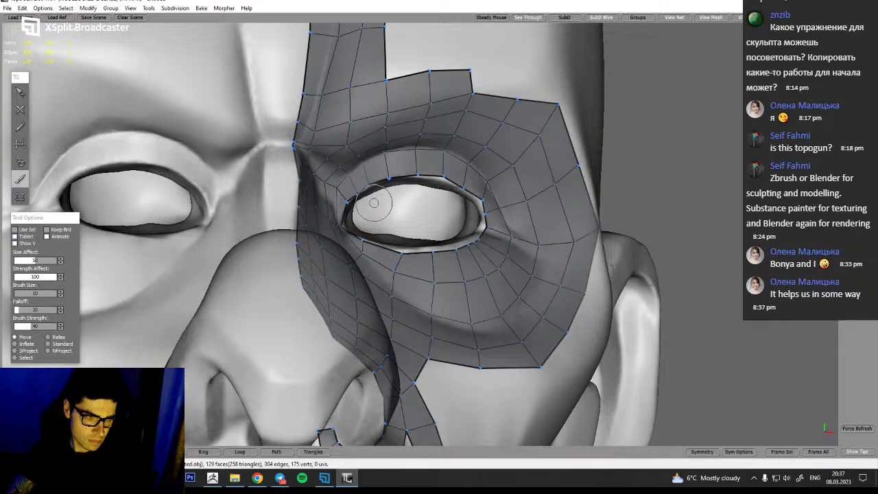
left_click_drag(384, 187, 386, 169, "alt")
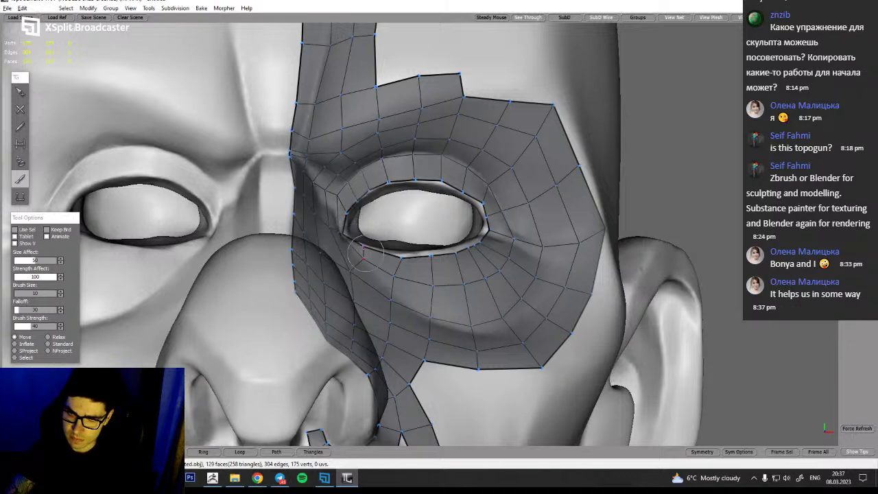
left_click_drag(341, 225, 327, 236, "alt")
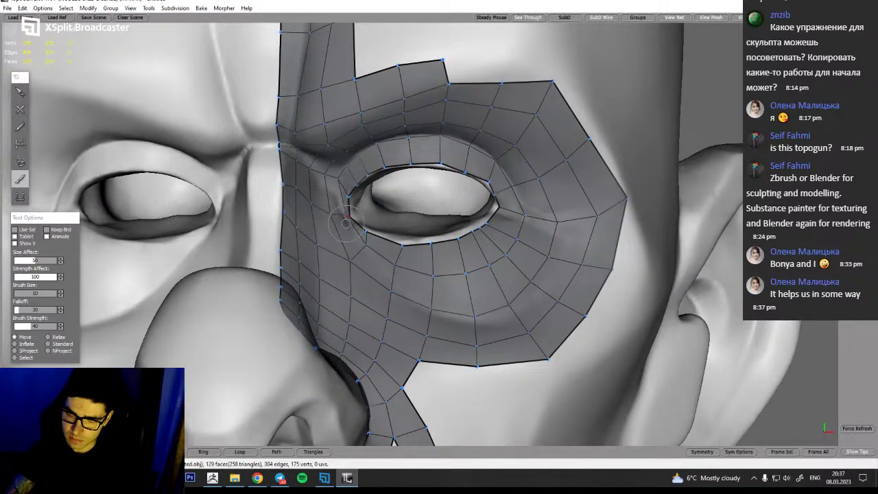
Brush the vertices where the inner brow meets the nose bridge so the new rows are evenly spaced
left_click_drag(332, 218, 313, 157, "alt")
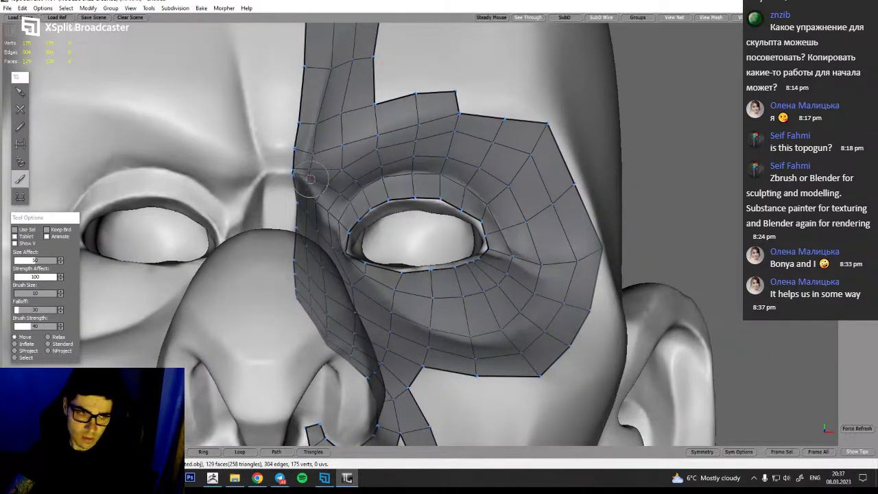
left_click_drag(313, 180, 300, 145, "alt")
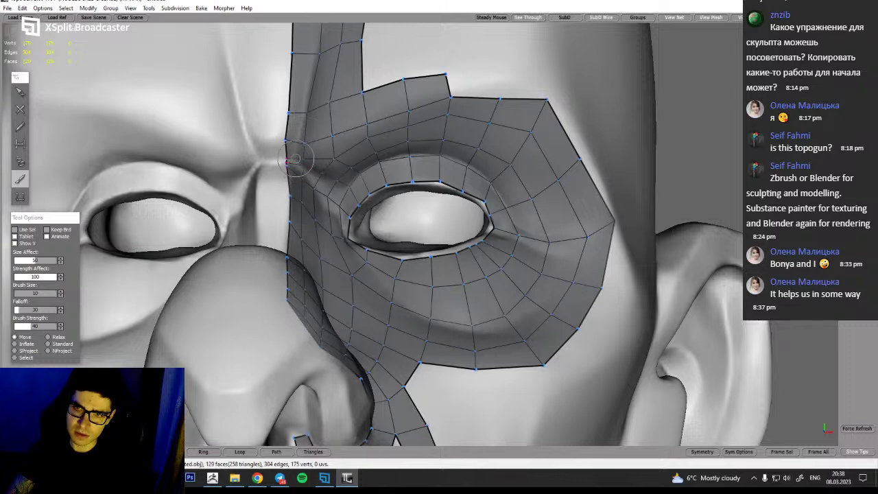
mouse_move(343, 189)
left_mouse_down("alt")
mouse_move(352, 138)
mouse_move(288, 133)
left_mouse_up("alt")
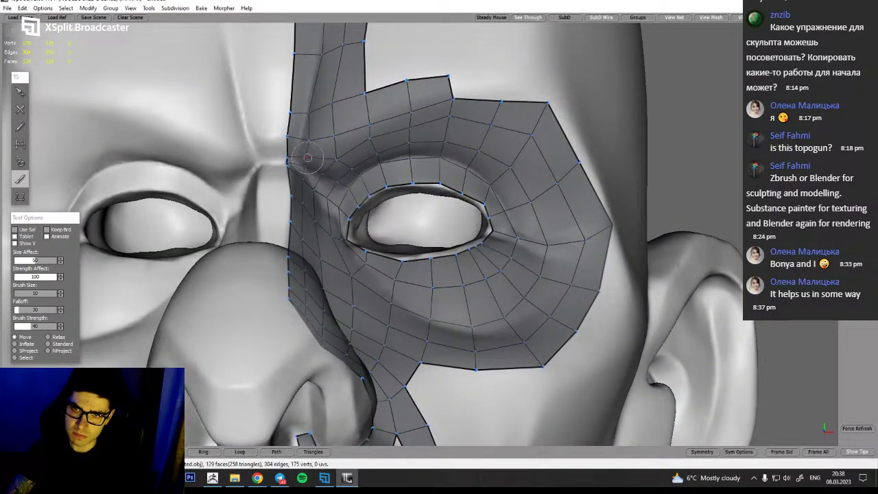
left_click_drag(332, 219, 317, 197, "alt")
right_click_drag(304, 223, 285, 180, "alt")
mouse_move(285, 180)
left_mouse_down("alt")
mouse_move(324, 157)
mouse_move(306, 146)
mouse_move(381, 203)
left_mouse_up("alt")
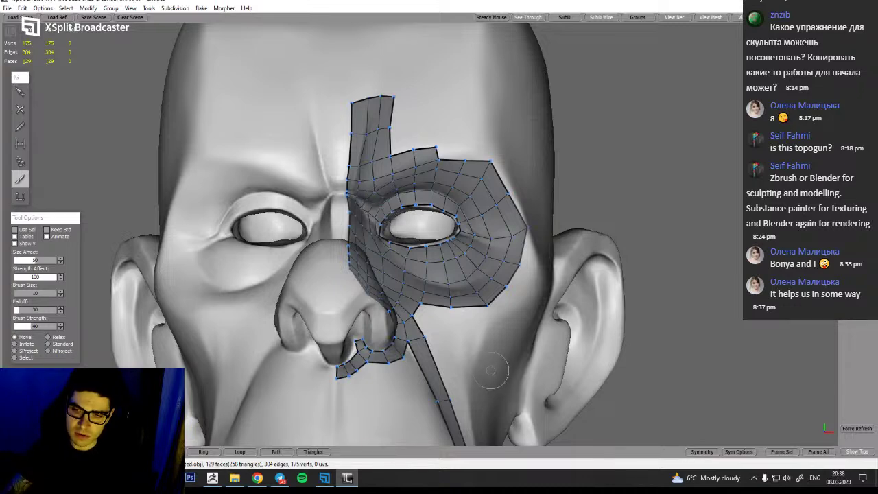
Even out the quads under the eye and beside the nose bridge with the Move brush at sizes 43 and 18
mouse_move(484, 403)
left_mouse_down("alt")
mouse_move(398, 419)
mouse_move(363, 442)
left_mouse_up("alt")
left_click_drag(379, 377, 393, 258, "alt")
middle_click_drag(396, 240, 431, 277)
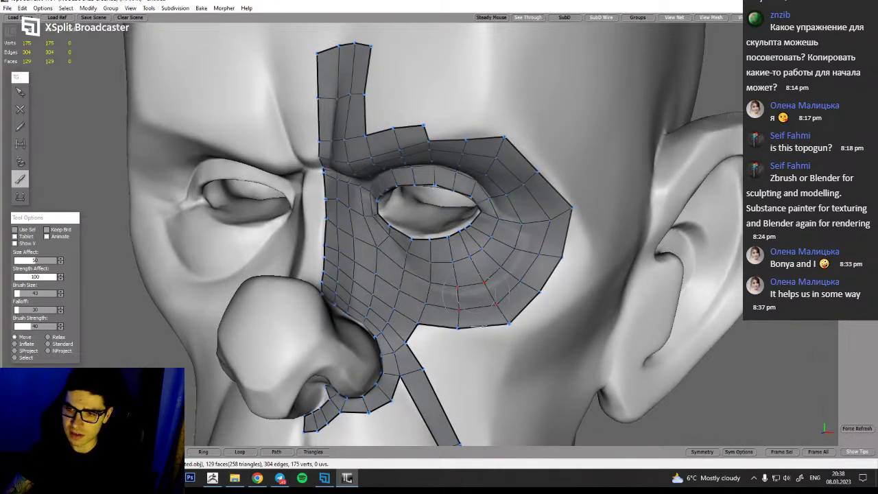
middle_click_drag(529, 257, 415, 287)
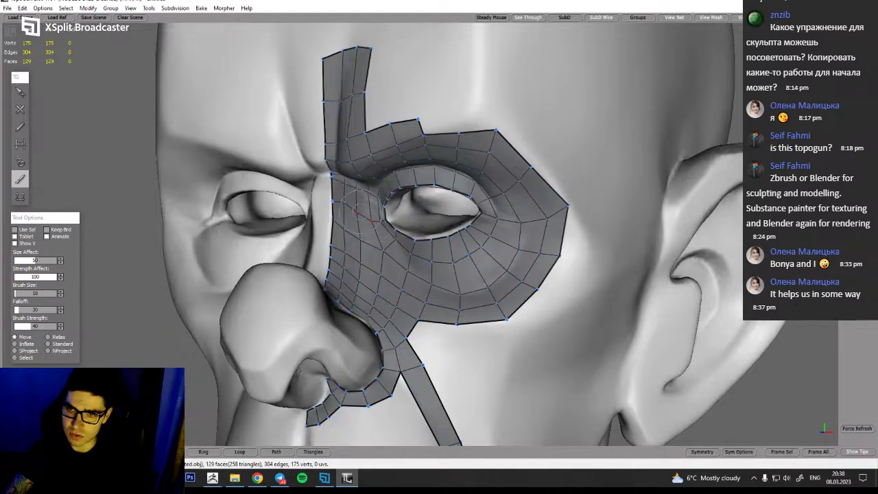
middle_click_drag(357, 213, 393, 186)
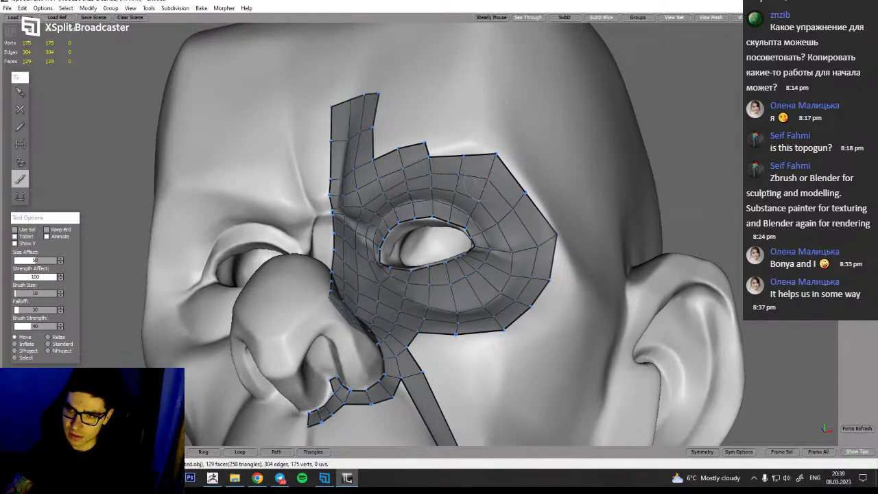
Even out the brow quads and the mesh's outer rim beside the eye with the Move brush at size 18
middle_click_drag(511, 208, 429, 199)
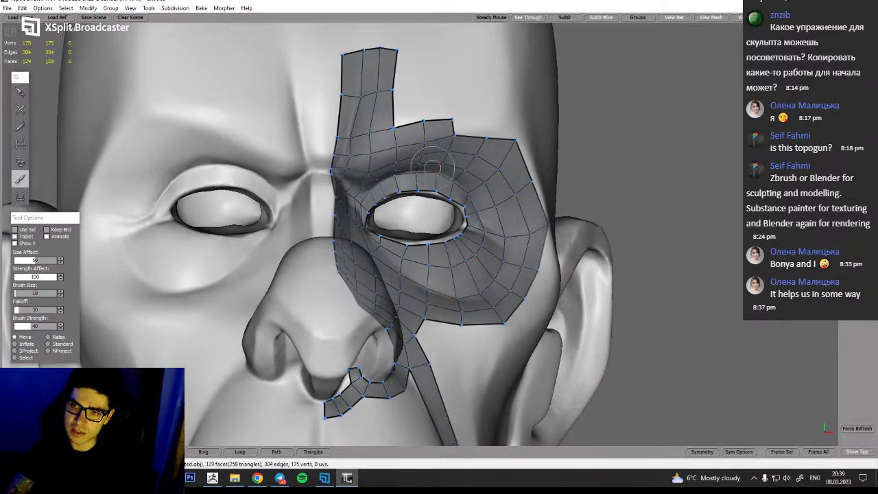
middle_click_drag(428, 164, 429, 112)
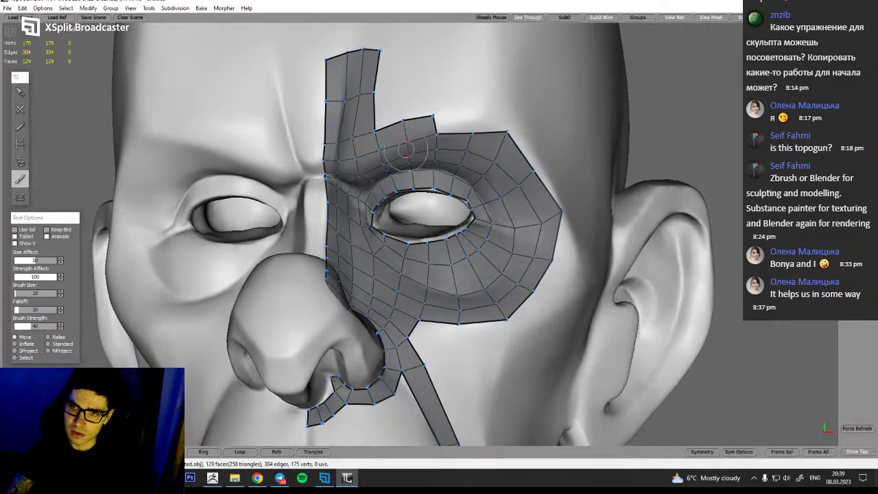
middle_click_drag(418, 167, 392, 168)
mouse_move(479, 131)
middle_mouse_down()
mouse_move(539, 124)
mouse_move(477, 128)
middle_mouse_up()
mouse_move(456, 135)
left_mouse_down()
mouse_move(453, 126)
mouse_move(492, 143)
left_mouse_up()
mouse_move(485, 170)
middle_mouse_down()
mouse_move(519, 223)
mouse_move(517, 247)
middle_mouse_up()
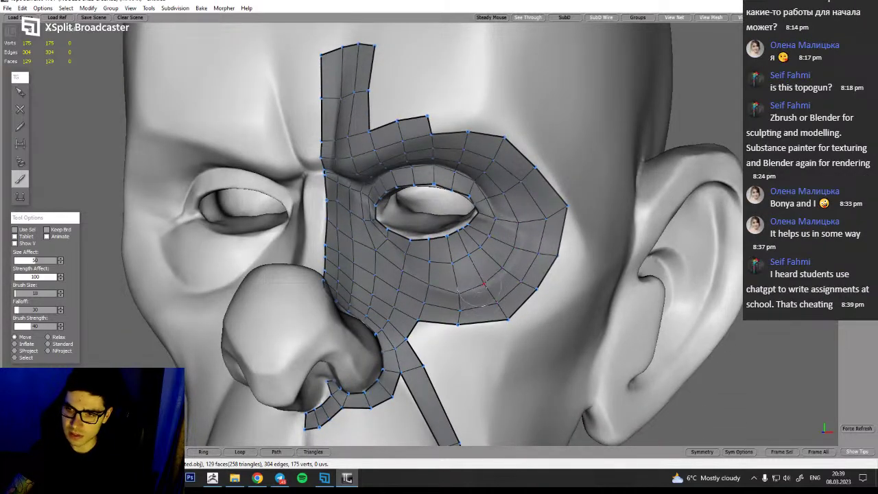
mouse_move(492, 296)
left_mouse_down("alt")
mouse_move(483, 291)
mouse_move(525, 280)
mouse_move(487, 289)
mouse_move(494, 280)
left_mouse_up("alt")
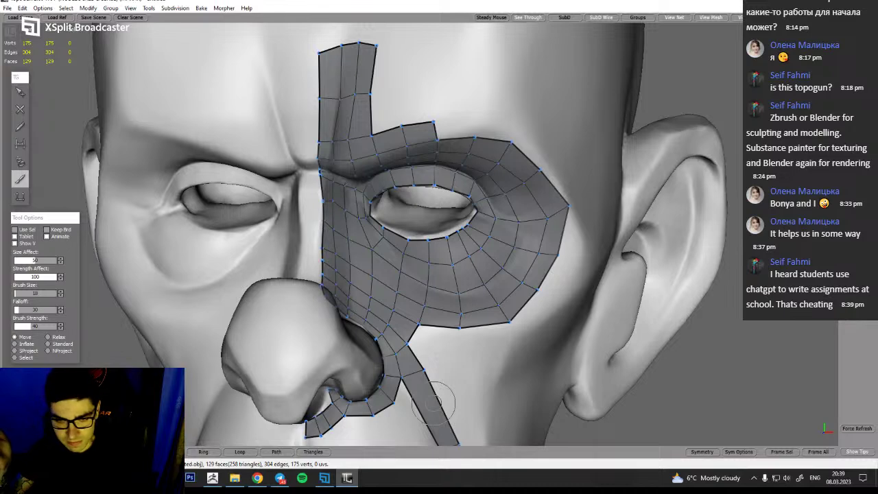
left_click_drag(569, 293, 534, 276, "alt")
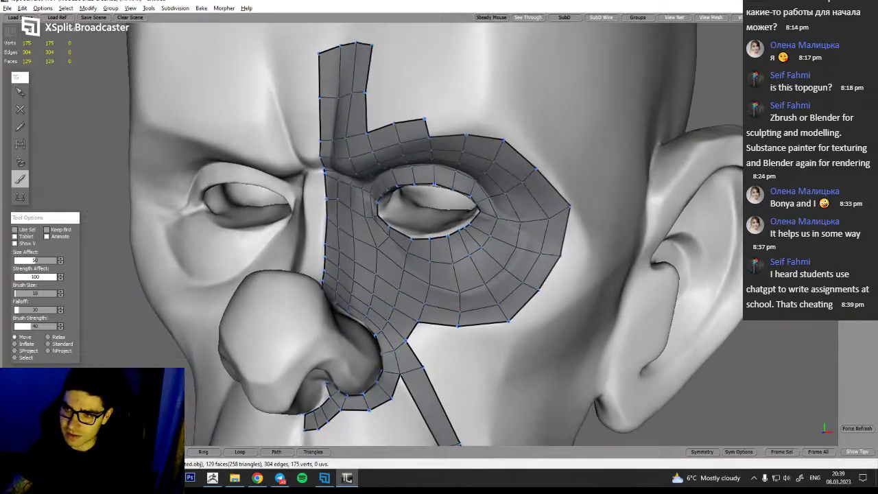
left_click_drag(572, 207, 574, 213)
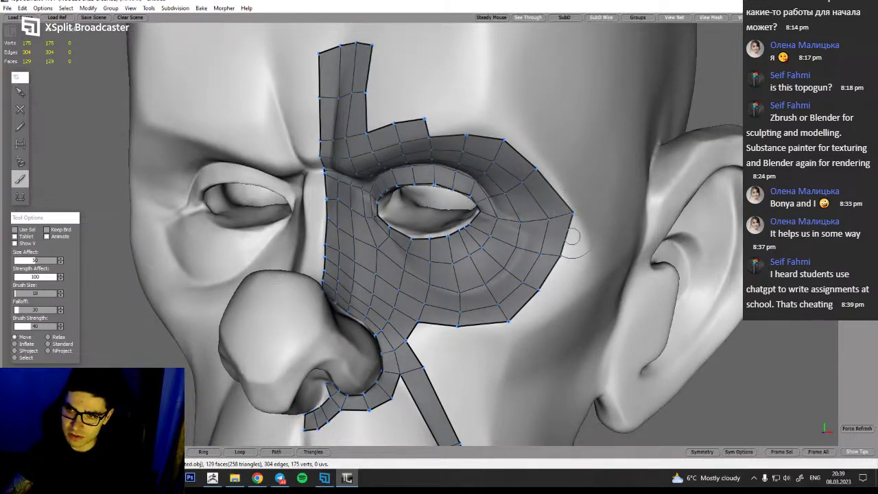
key("alt")
Lower the outermost vertex beside the eye, and split the edge ring running inward to the outer eye corner through its middle
left_click(20, 91)
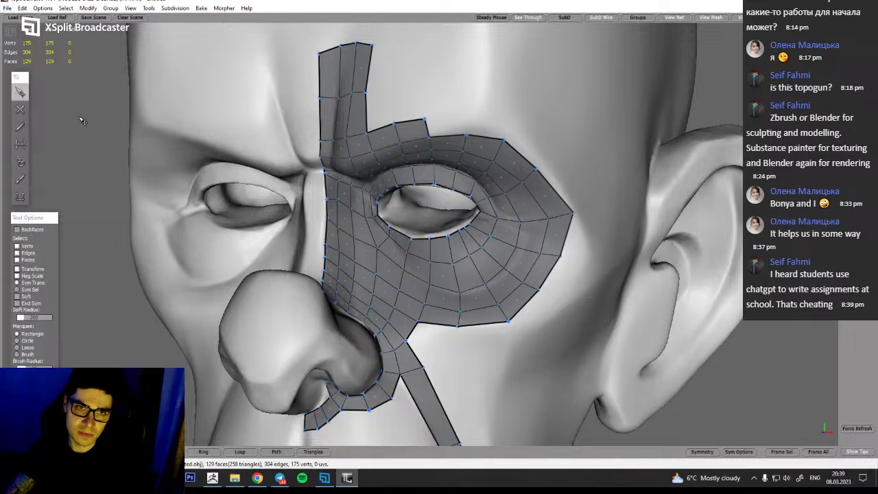
left_click(542, 206)
double_click(557, 191)
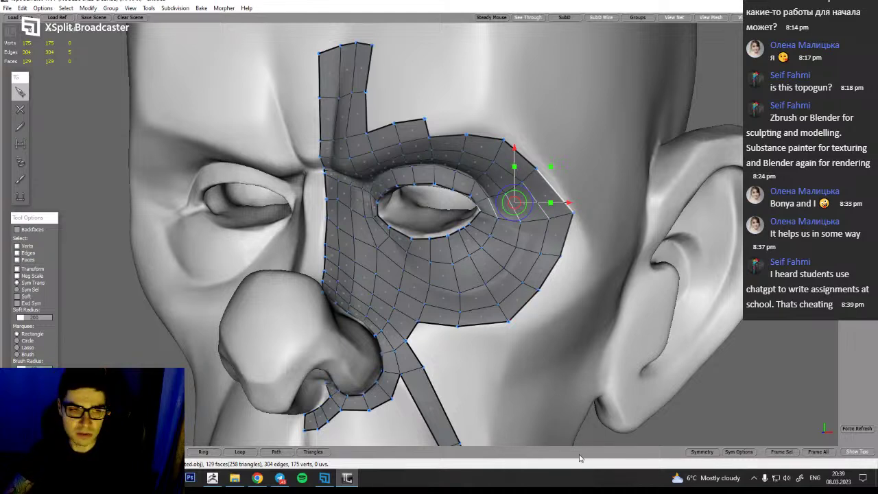
left_click_drag(569, 375, 588, 369, "alt")
left_click_drag(572, 210, 576, 228)
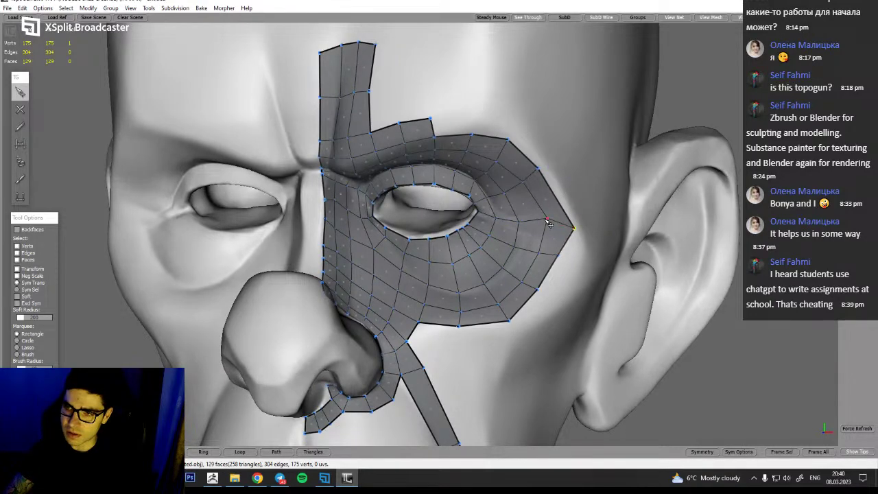
double_click(556, 204)
mouse_move(568, 361)
left_mouse_down("alt")
mouse_move(528, 360)
mouse_move(597, 369)
mouse_move(577, 370)
left_mouse_up("alt")
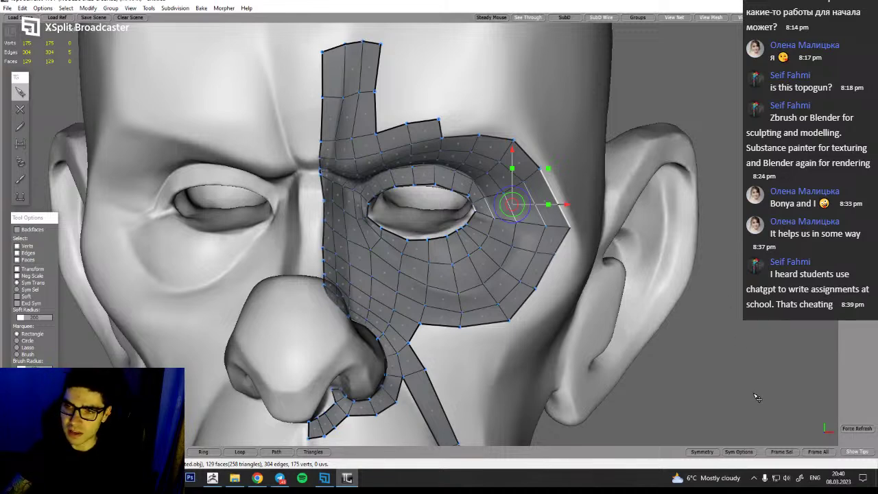
left_click_drag(737, 386, 724, 374, "alt")
left_click(131, 451)
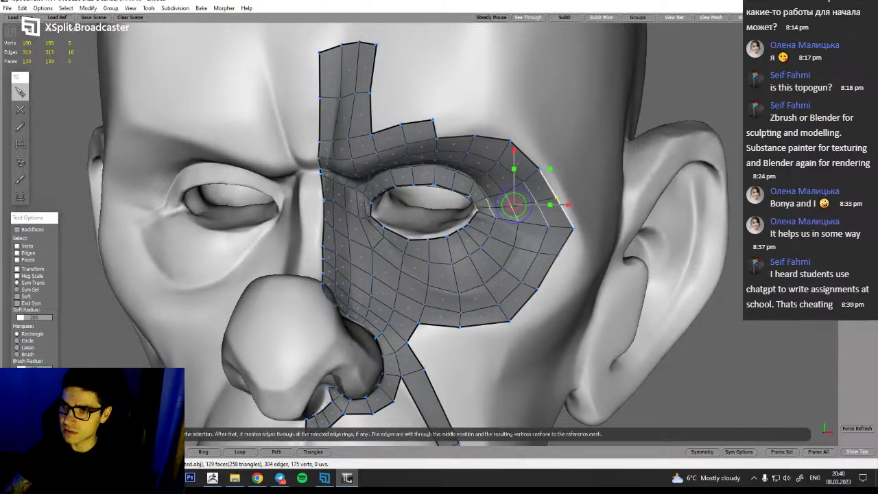
Reposition individual vertices around the new outer-eye row, the lower cheek rim and beside the nose to even out spacing
left_click(560, 200)
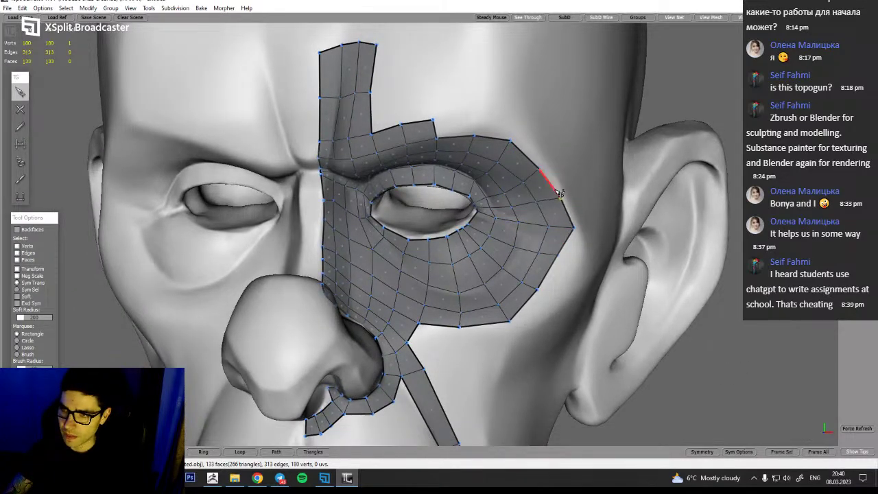
left_click_drag(542, 177, 499, 201, "alt")
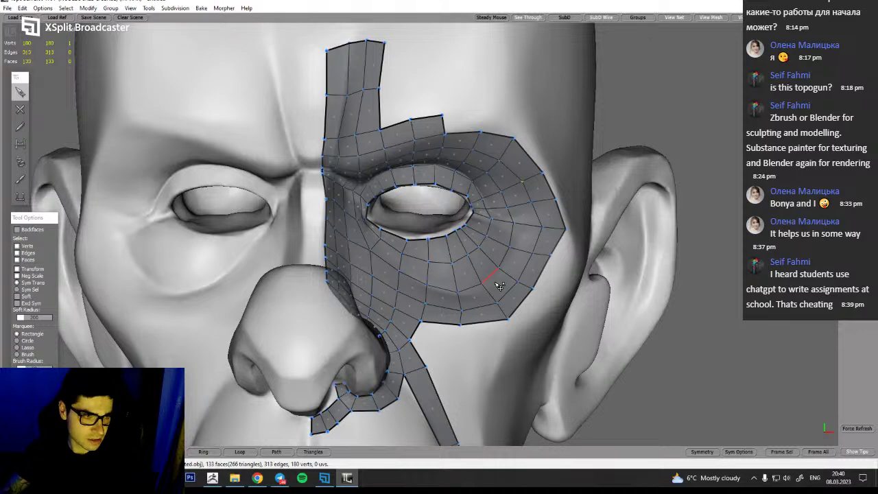
left_click_drag(590, 355, 531, 381, "alt")
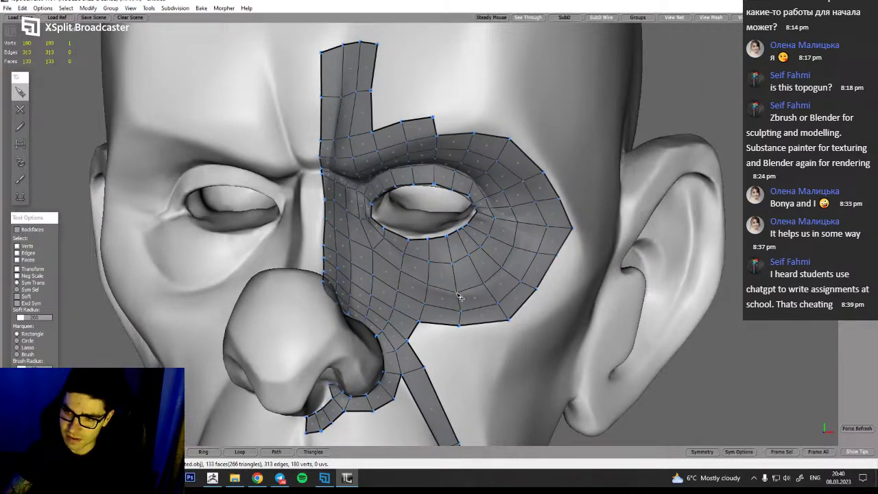
left_click_drag(485, 358, 479, 363, "alt")
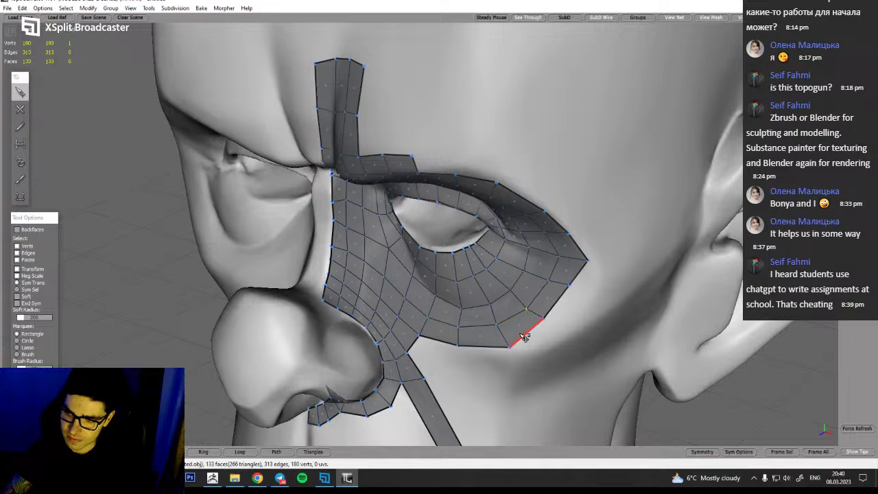
left_click_drag(505, 345, 495, 320, "alt")
left_click_drag(388, 243, 395, 242)
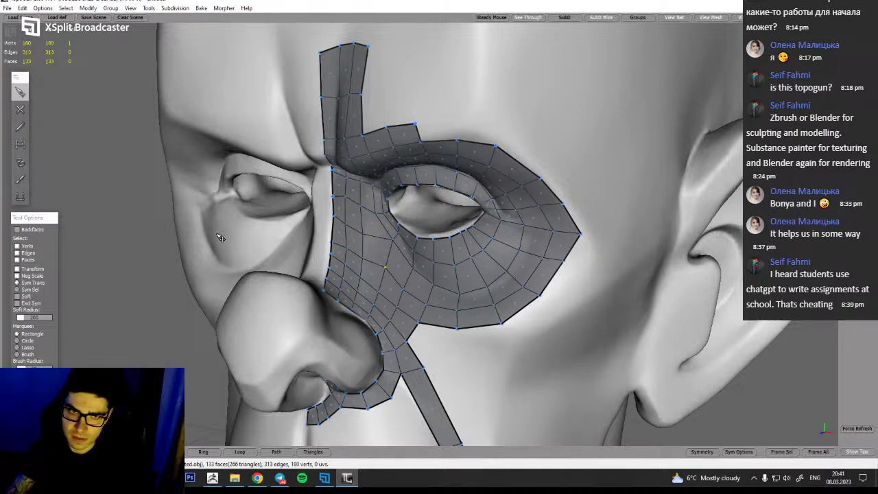
left_click(16, 179)
left_click_drag(241, 245, 335, 248, "alt")
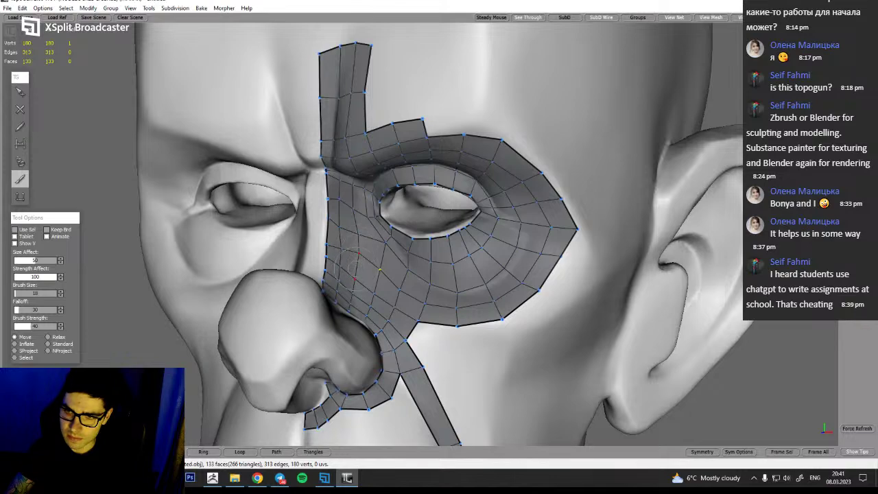
mouse_move(242, 258)
left_mouse_down("alt")
mouse_move(288, 260)
mouse_move(233, 257)
left_mouse_up("alt")
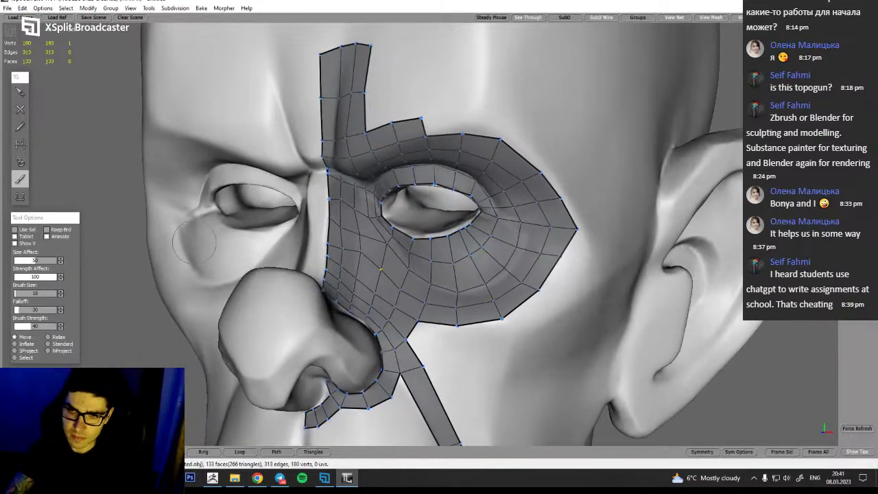
Delete the surplus mesh elements beside the nose bridge and collapse the neighbouring short edges to close the gap
left_click(21, 95)
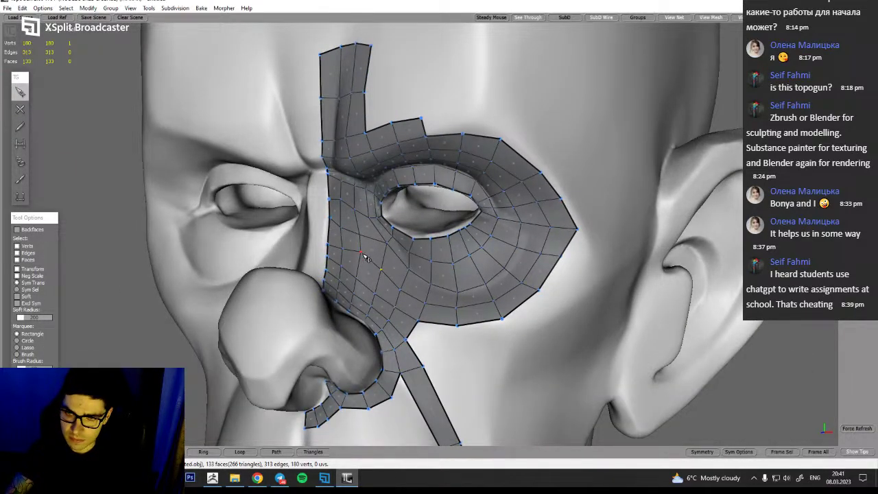
key("Delete")
left_click_drag(382, 270, 368, 246)
left_click_drag(381, 294, 357, 290, "alt")
left_click(356, 286)
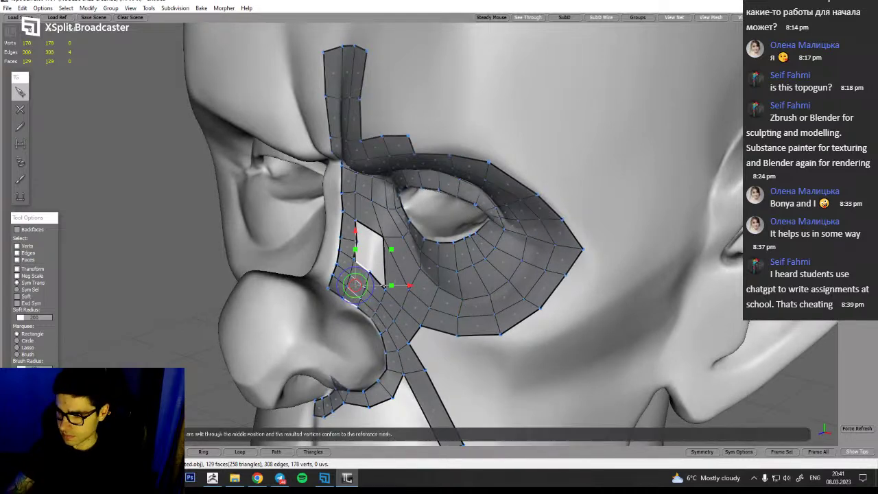
key("Delete")
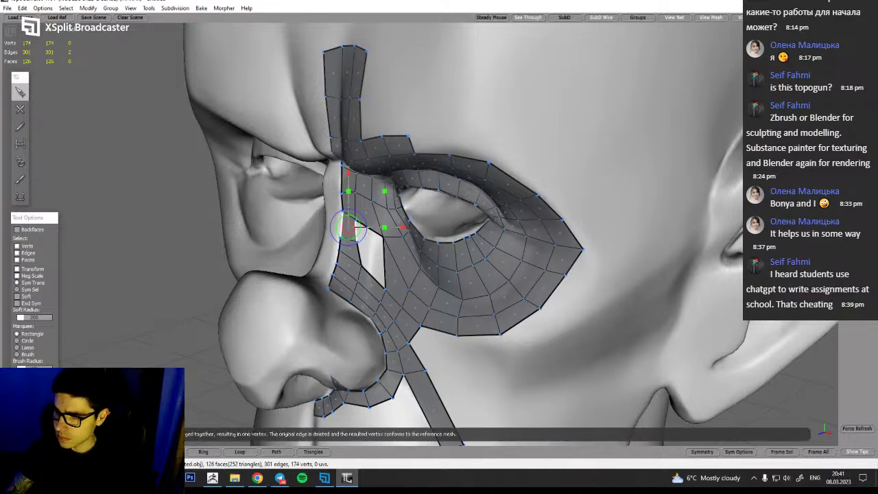
left_click(94, 452)
left_click_drag(196, 344, 210, 300, "alt")
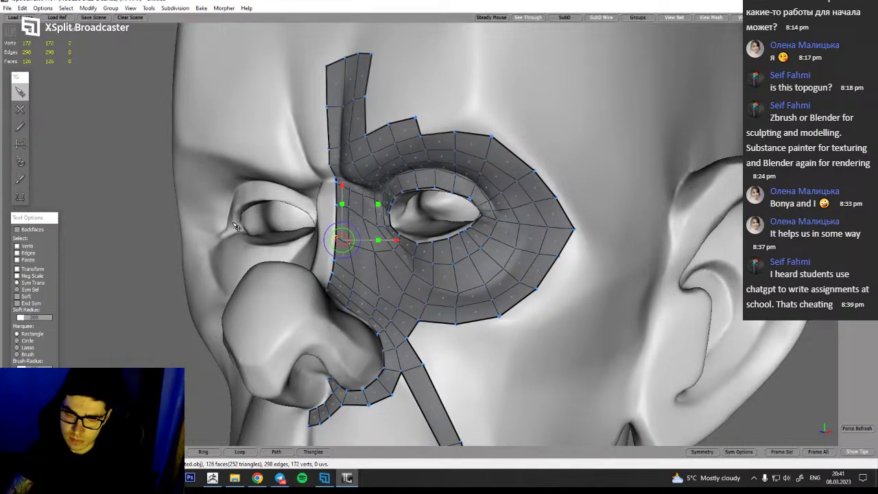
Smooth out the quads along the side of the nose and under the inner eye corner with the Move brush
left_click(19, 182)
left_click_drag(317, 351, 349, 345, "alt")
mouse_move(379, 223)
left_mouse_down()
mouse_move(368, 238)
mouse_move(384, 281)
mouse_move(438, 305)
mouse_move(402, 292)
mouse_move(363, 297)
mouse_move(370, 285)
left_mouse_up()
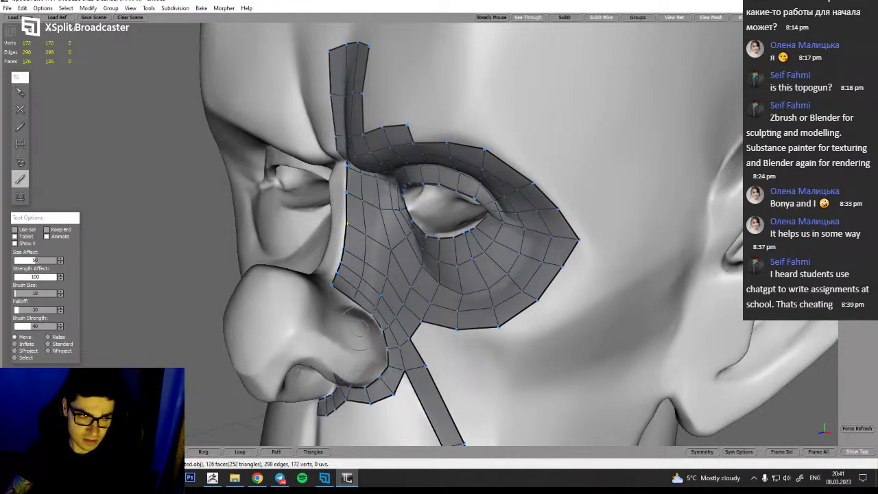
mouse_move(379, 296)
left_mouse_down("alt")
mouse_move(396, 291)
mouse_move(387, 282)
left_mouse_up("alt")
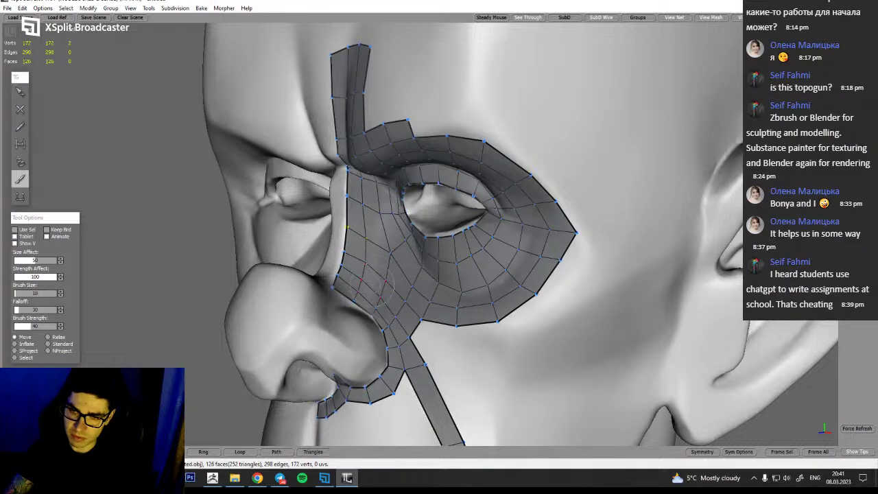
left_click_drag(386, 278, 338, 255, "alt")
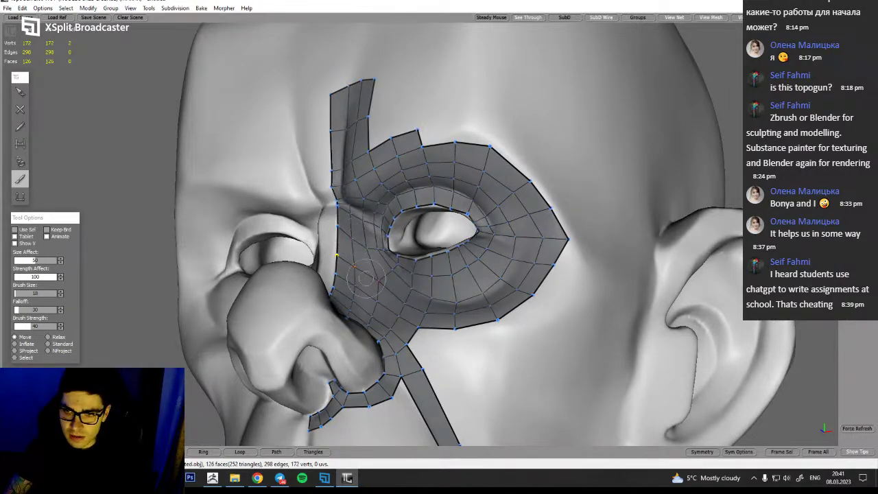
left_click_drag(378, 300, 331, 276, "alt")
mouse_move(321, 236)
left_mouse_down("alt")
mouse_move(313, 233)
mouse_move(332, 241)
mouse_move(331, 228)
left_mouse_up("alt")
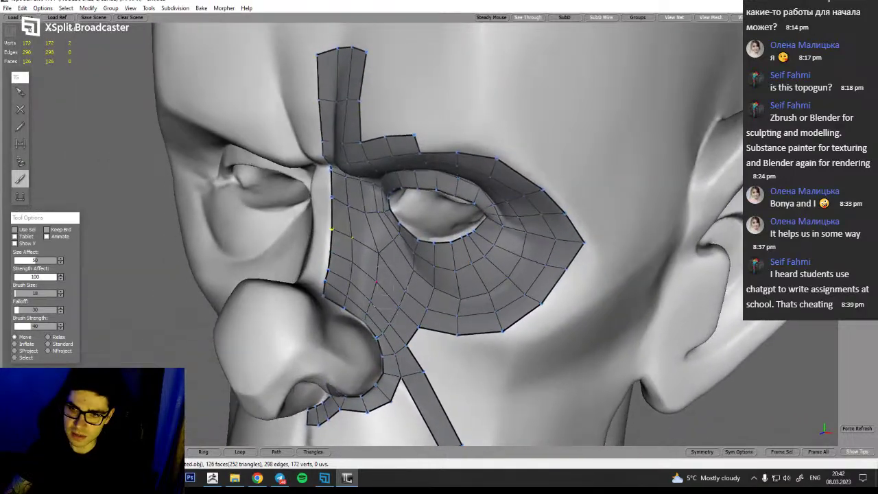
mouse_move(368, 300)
left_mouse_down("alt")
mouse_move(389, 299)
mouse_move(351, 298)
left_mouse_up("alt")
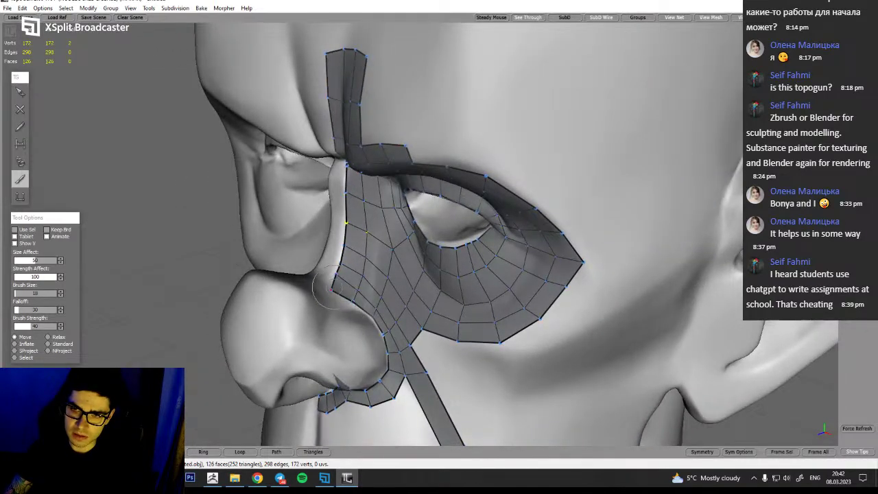
middle_click_drag(328, 291, 405, 307)
mouse_move(324, 232)
middle_mouse_down()
mouse_move(317, 236)
mouse_move(343, 233)
mouse_move(330, 238)
mouse_move(337, 240)
middle_mouse_up()
middle_click_drag(389, 320, 364, 316)
Adjust the end of the nostril strip beneath the nose with the Move brush, undoing the stroke that pulls a vertex onto the nose
scroll(413, 369, "down", 5)
left_click_drag(393, 291, 456, 319, "alt")
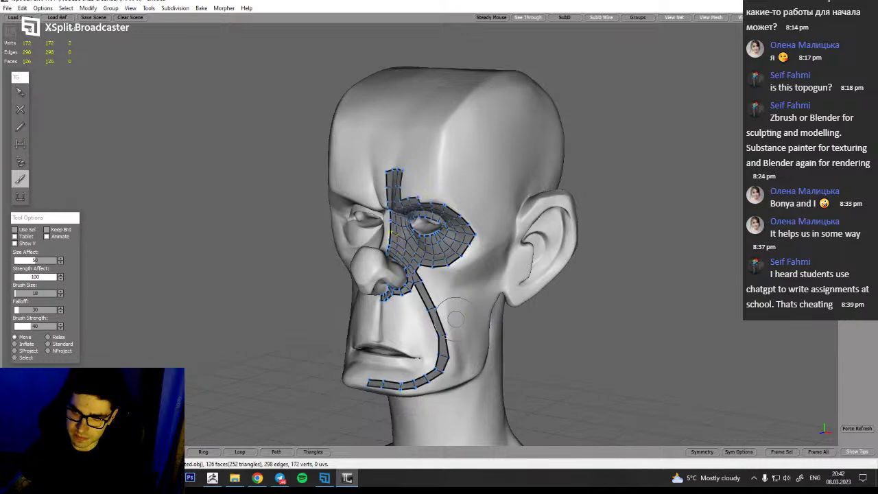
mouse_move(451, 358)
left_mouse_down("alt")
mouse_move(446, 336)
mouse_move(388, 334)
mouse_move(504, 328)
mouse_move(505, 339)
mouse_move(488, 347)
mouse_move(393, 355)
mouse_move(437, 357)
left_mouse_up("alt")
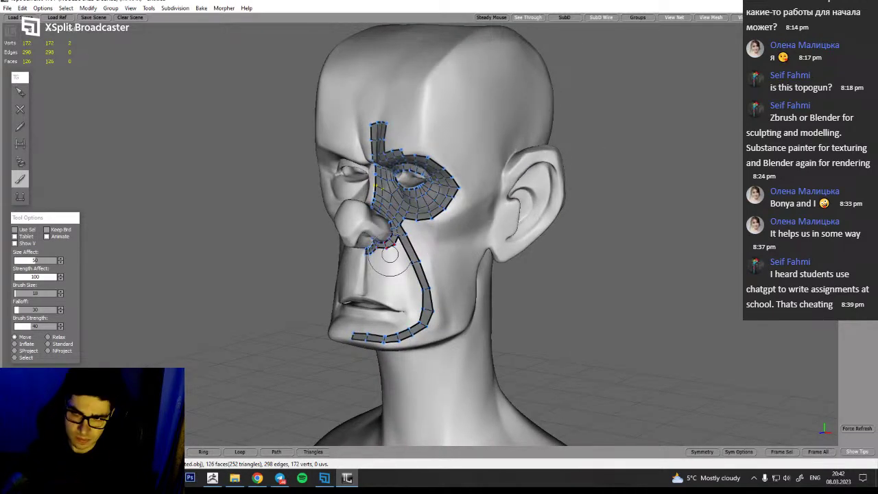
right_click_drag(340, 255, 404, 257, "alt")
left_click_drag(403, 257, 455, 247, "alt")
mouse_move(297, 262)
left_mouse_down("alt")
mouse_move(311, 243)
mouse_move(300, 244)
left_mouse_up("alt")
right_click_drag(300, 243, 294, 284, "alt")
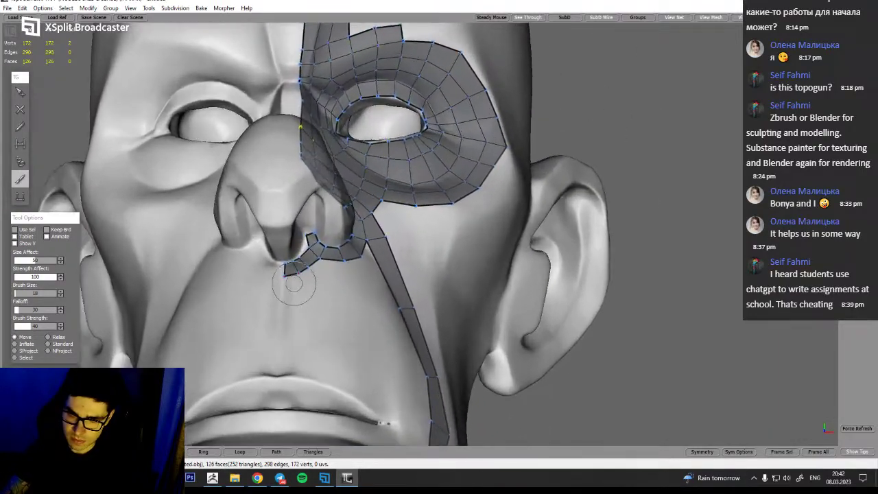
left_click_drag(293, 271, 292, 274)
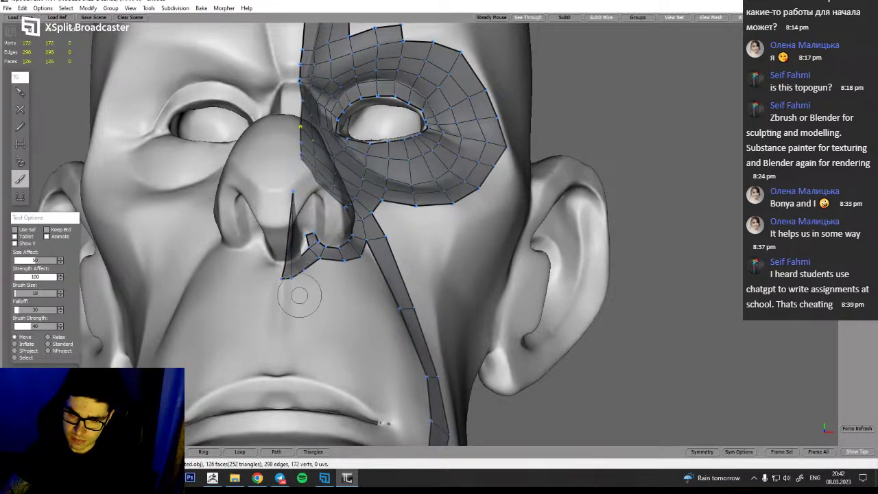
key("ctrl+z")
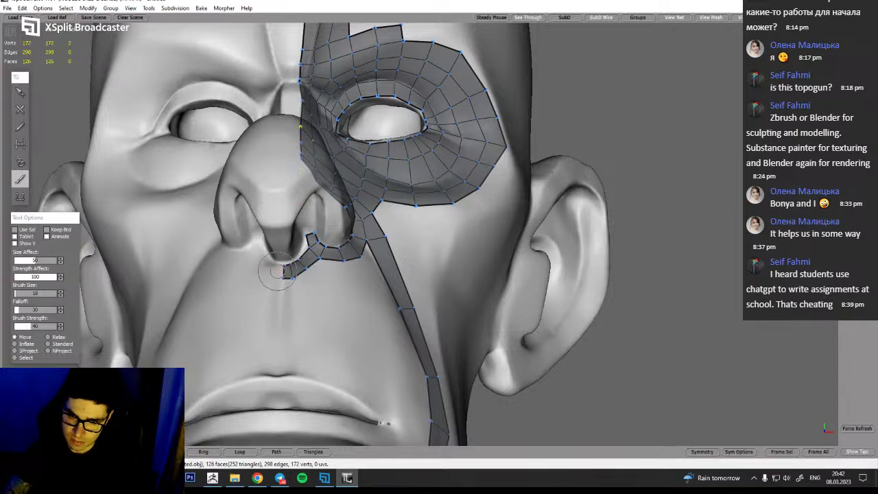
left_click_drag(332, 295, 300, 356, "alt")
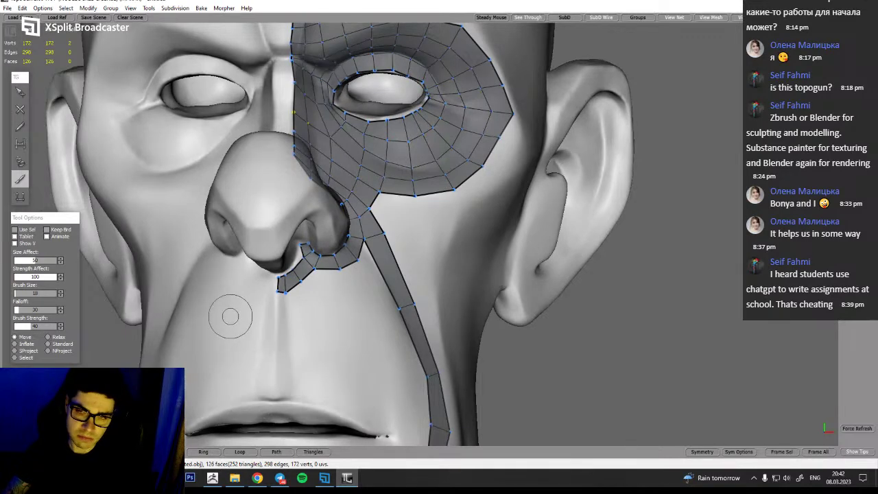
right_click_drag(260, 291, 316, 295, "alt")
mouse_move(254, 300)
left_mouse_down()
mouse_move(249, 311)
mouse_move(231, 312)
left_mouse_up()
left_click_drag(263, 347, 284, 303, "alt")
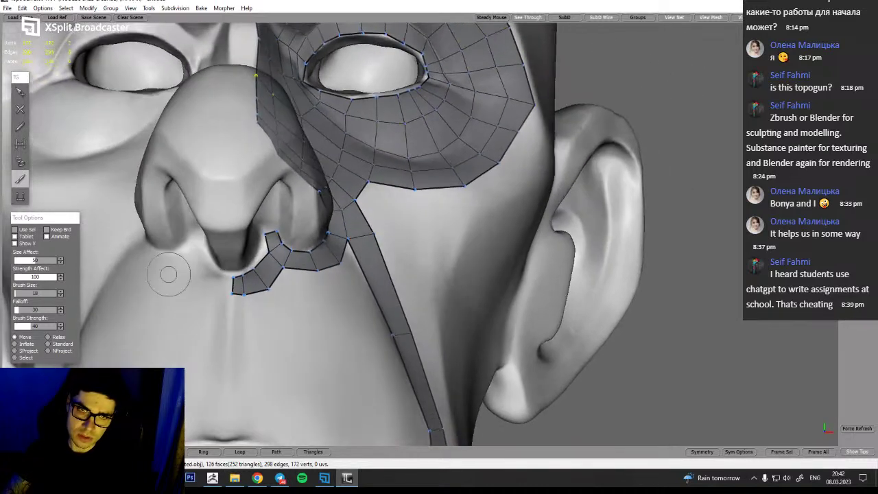
Reposition the lower corner vertices at the free end of the strip beneath the nose
left_click(21, 111)
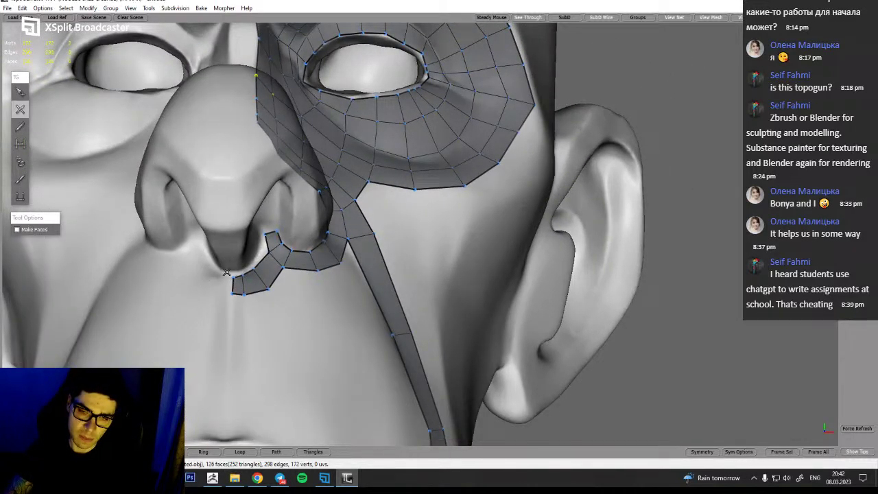
key("q")
left_click_drag(234, 279, 241, 317)
left_click(235, 307)
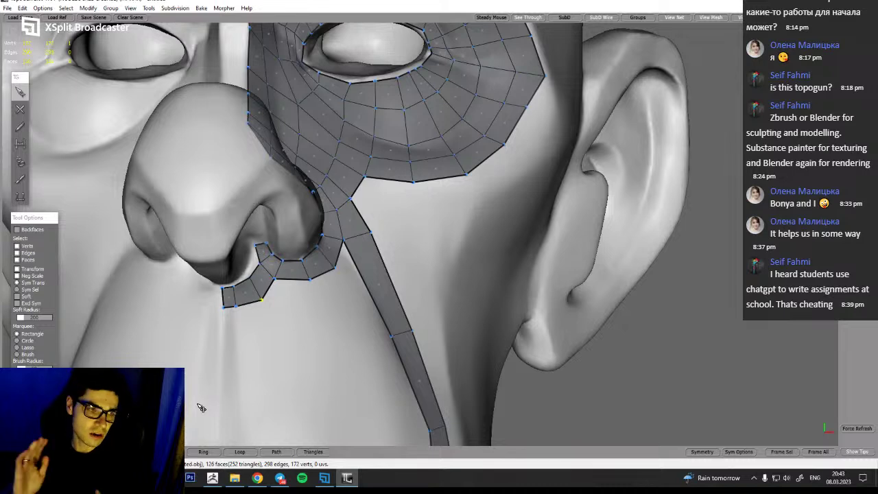
middle_click_drag(300, 358, 273, 317)
Add one tall quad running up the columella from the free end of the strip beneath the nose
key("w")
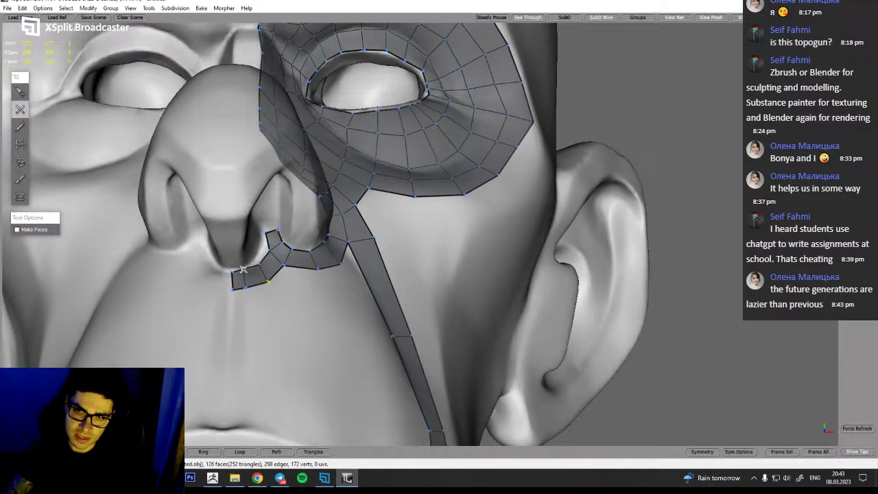
left_click(228, 239)
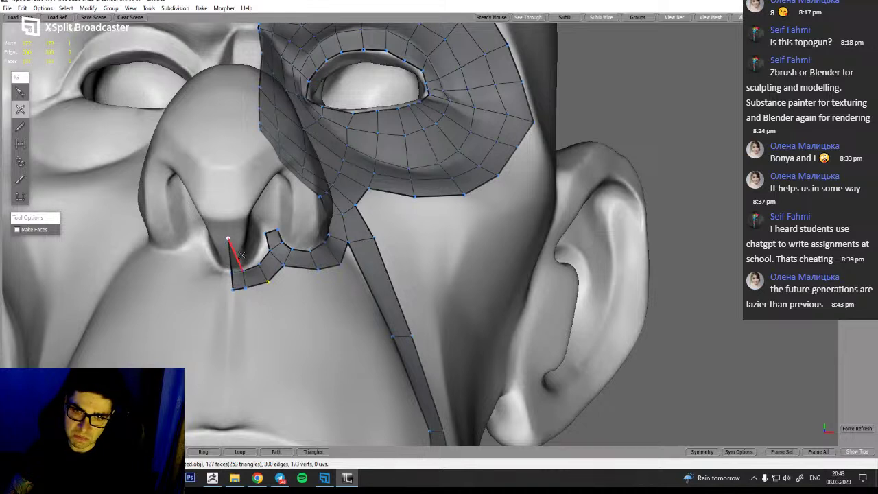
key("q")
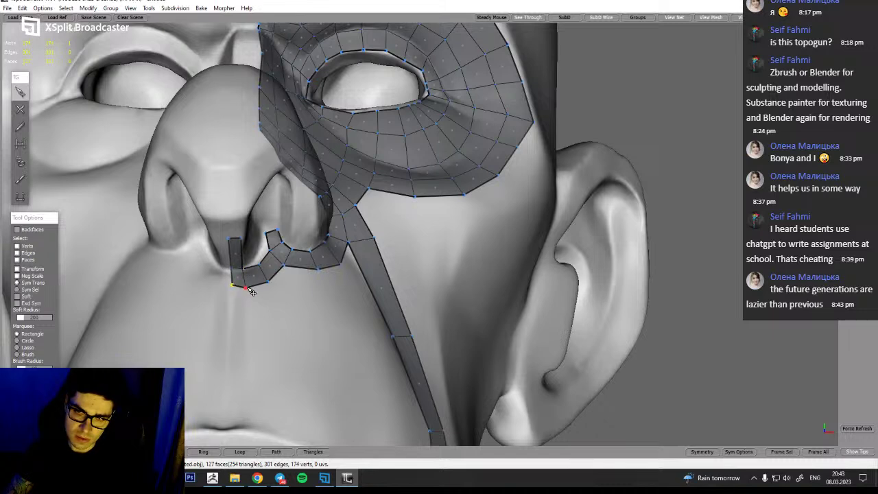
left_click_drag(243, 310, 213, 323, "alt")
Select the side edges of the new columella quad and split them through the middle to form two quads
left_click(232, 277)
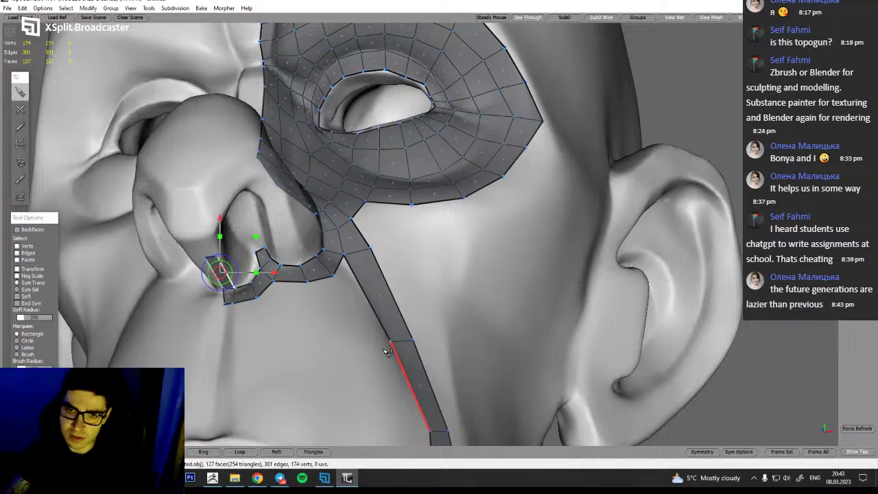
middle_click_drag(286, 373, 279, 340)
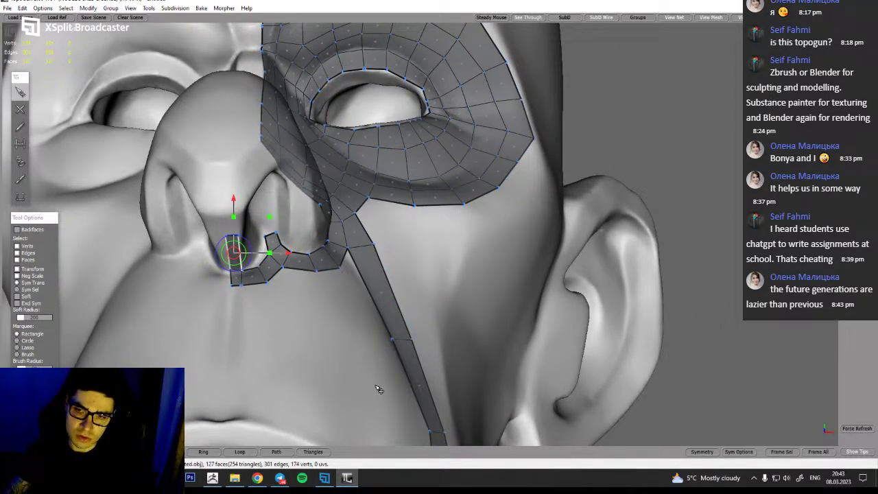
mouse_move(347, 478)
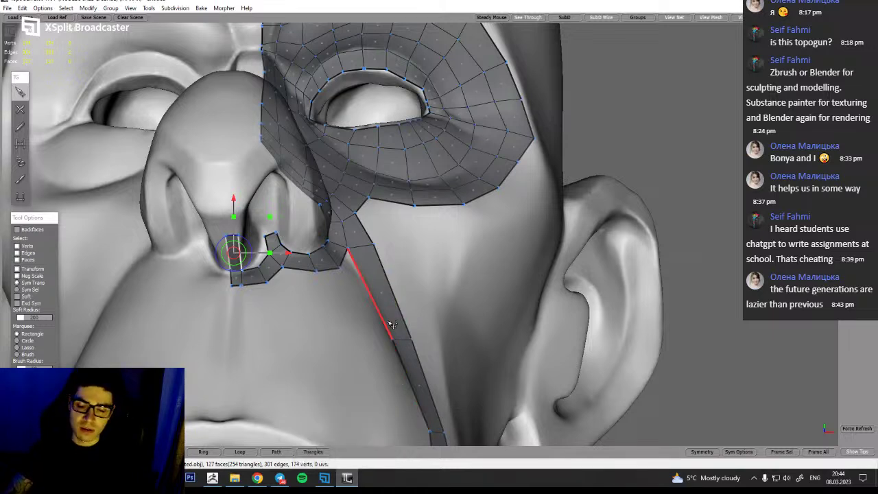
right_click_drag(335, 323, 306, 393)
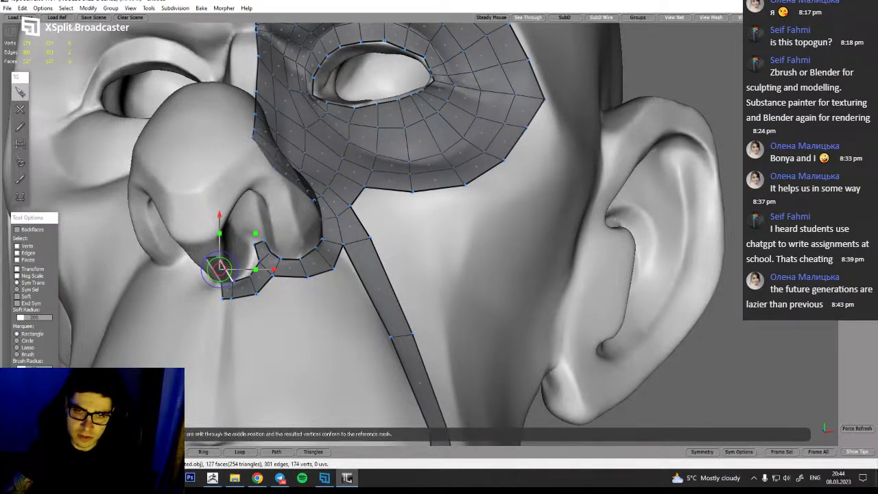
left_click(310, 357)
left_click_drag(252, 388, 220, 351, "alt")
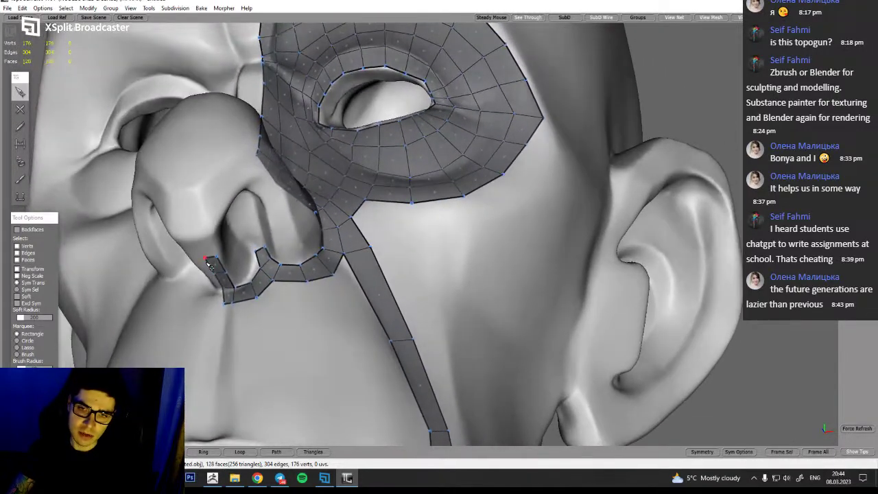
Adjust the vertices of the split columella column and the adjoining strip to follow the nose base
right_click_drag(225, 273, 243, 325, "alt")
left_click_drag(251, 368, 241, 300, "alt")
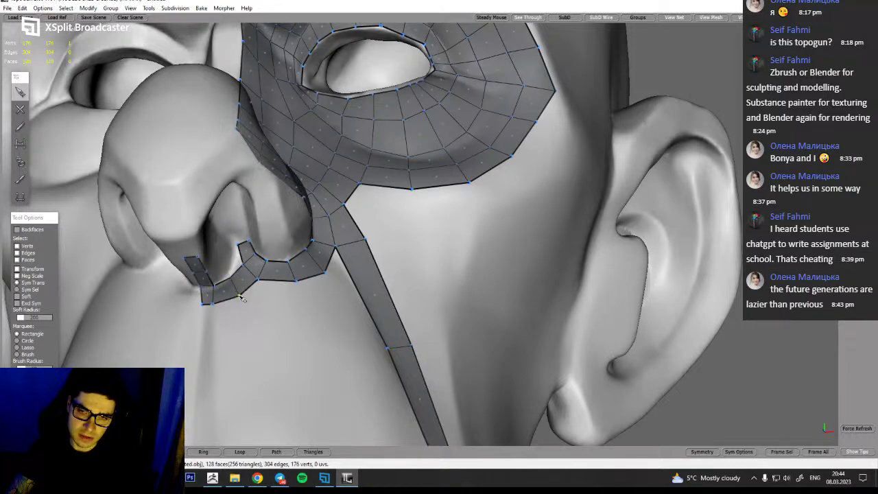
mouse_move(262, 364)
left_mouse_down("alt")
mouse_move(275, 348)
mouse_move(327, 373)
mouse_move(268, 398)
mouse_move(264, 372)
left_mouse_up("alt")
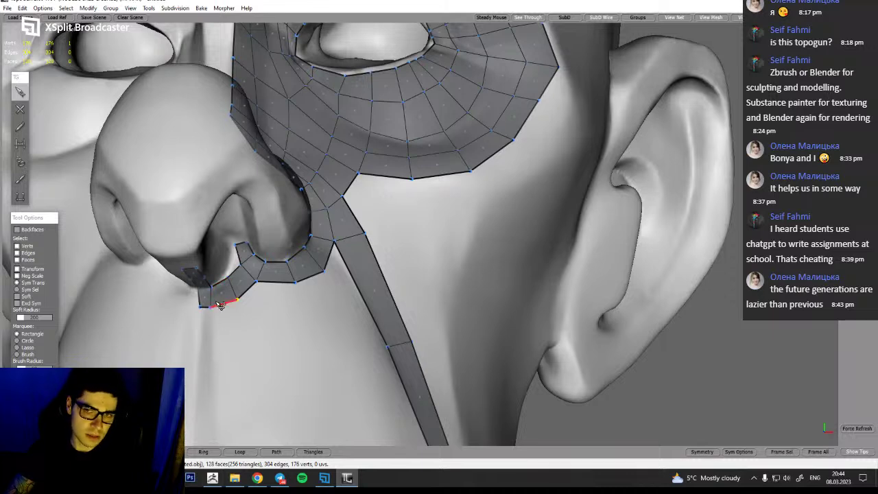
left_click_drag(259, 387, 269, 381, "alt")
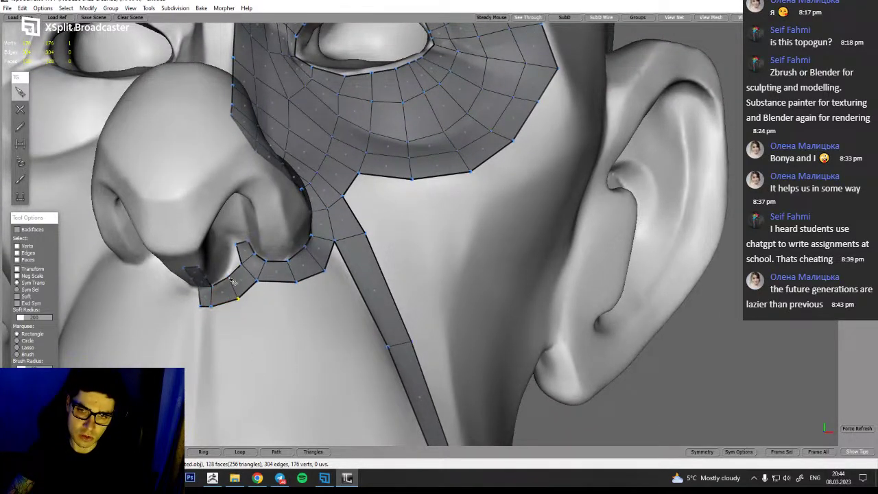
Add two quads rising from the strip beneath the nose into the nostril opening
key("q")
left_click_drag(229, 278, 231, 270, "alt")
left_click(231, 254)
key("q")
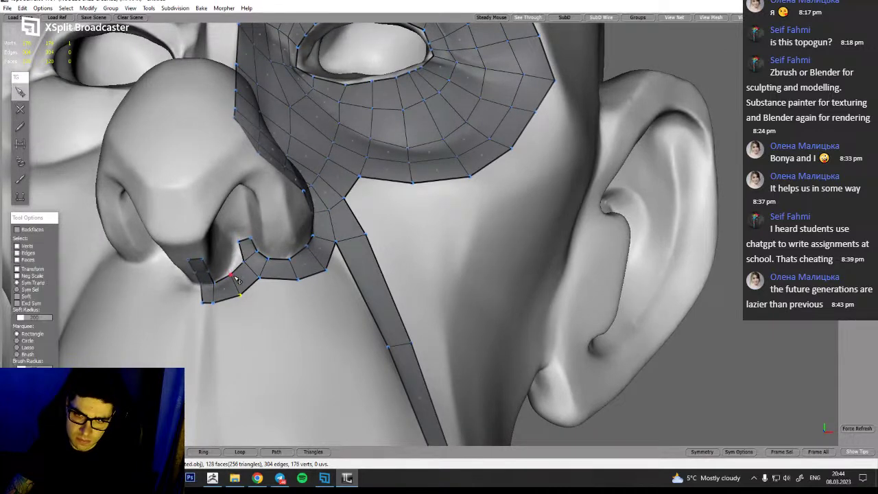
key("w")
left_click(229, 245)
left_click_drag(238, 293, 218, 277, "alt")
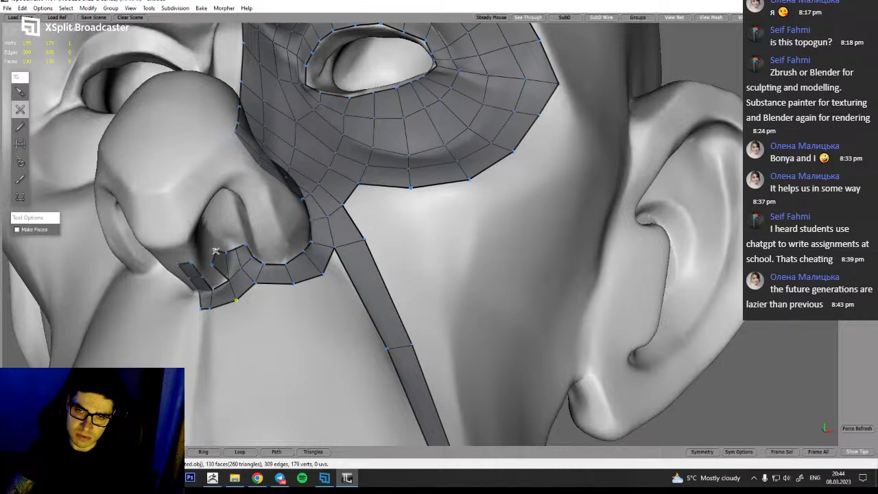
Close the gap between the lower columella quad and the new nostril quads by bridging their facing edges
left_click_drag(216, 258, 219, 285, "alt")
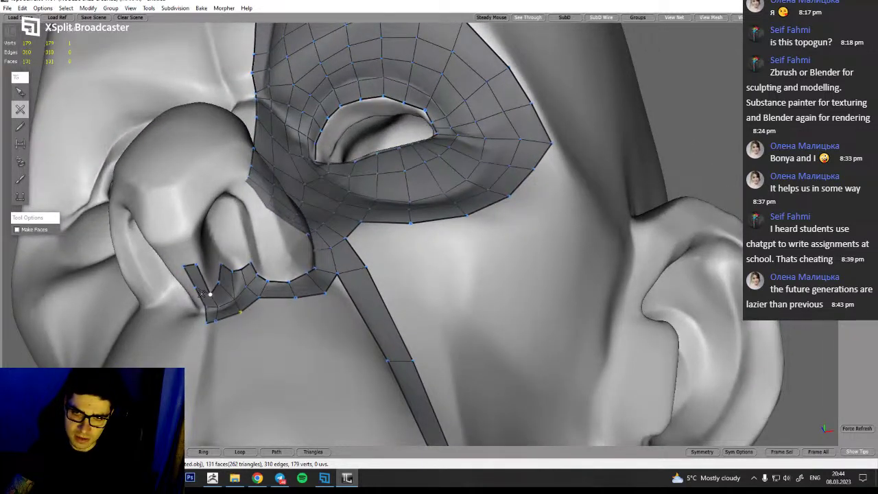
left_click_drag(220, 314, 214, 341, "alt")
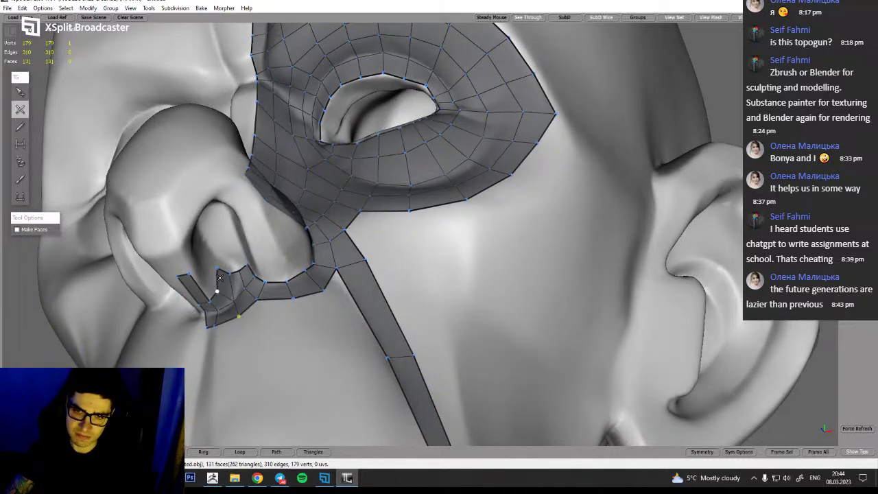
left_click_drag(236, 278, 273, 338, "alt")
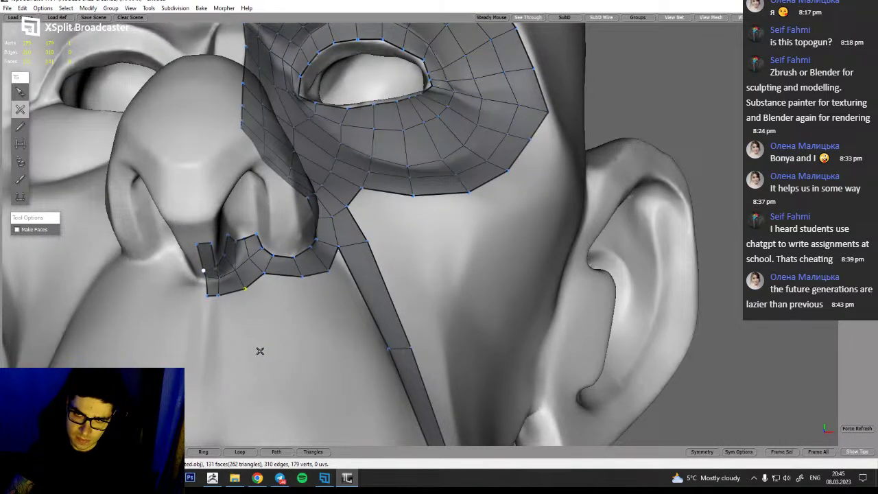
left_click_drag(265, 352, 228, 339, "alt")
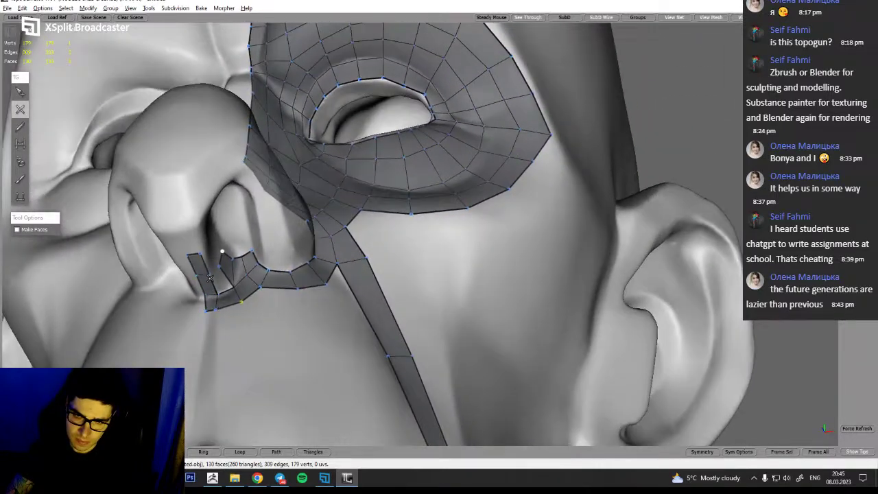
left_click(20, 143)
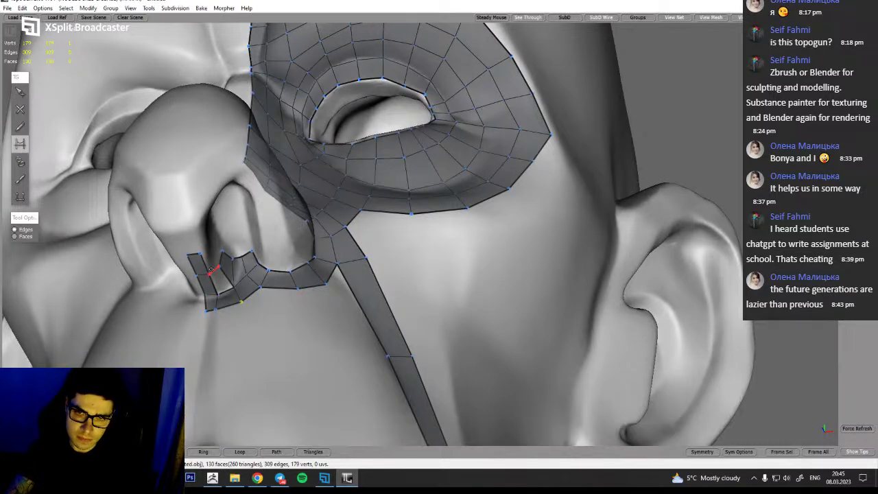
left_click(214, 275)
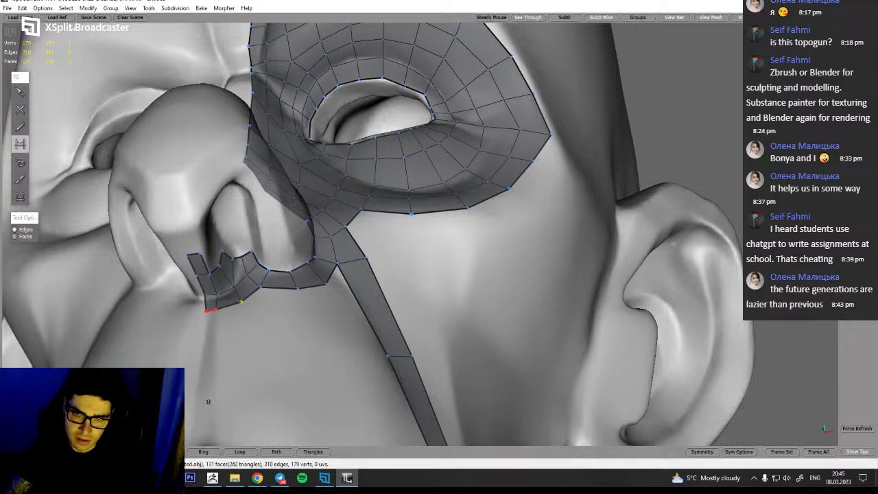
Reposition the free upper vertices of the nostril quads to even out their shape
left_click_drag(230, 374, 230, 400, "alt")
left_click_drag(241, 400, 239, 402, "alt")
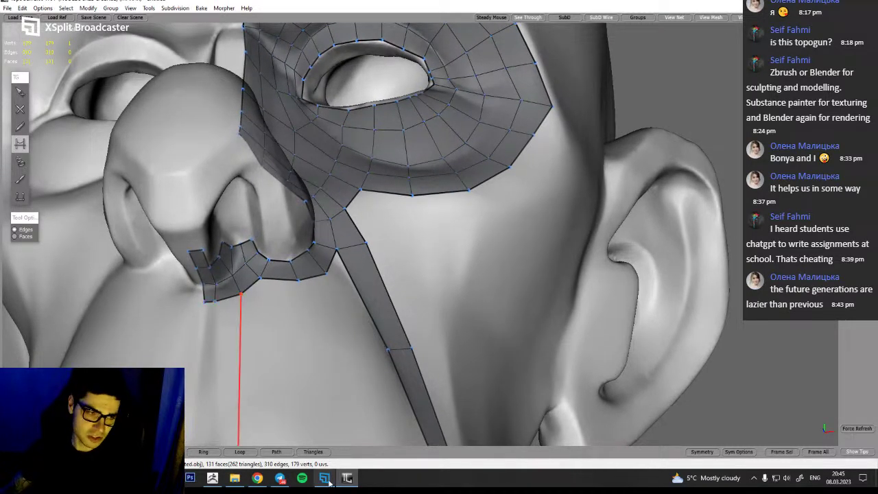
middle_click_drag(261, 364, 277, 370, "alt")
mouse_move(277, 370)
left_mouse_down("alt")
mouse_move(275, 395)
mouse_move(278, 386)
left_mouse_up("alt")
middle_click_drag(278, 386, 284, 372, "alt")
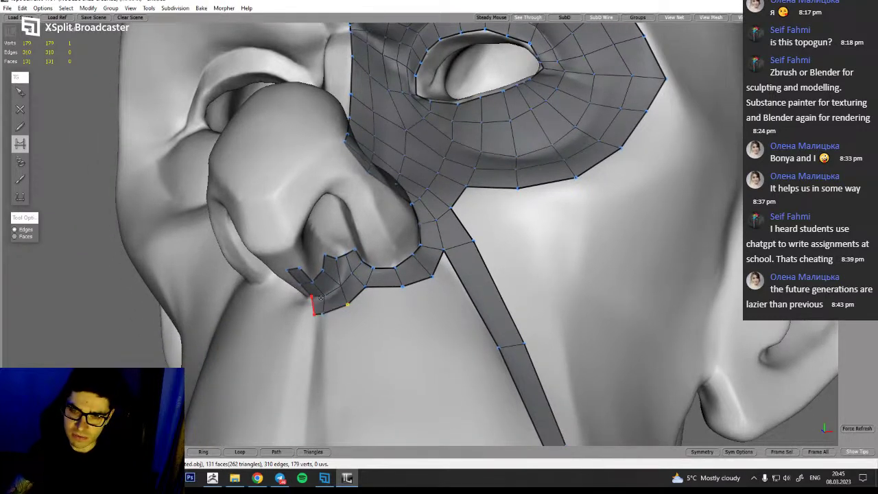
left_click_drag(323, 268, 308, 286, "alt")
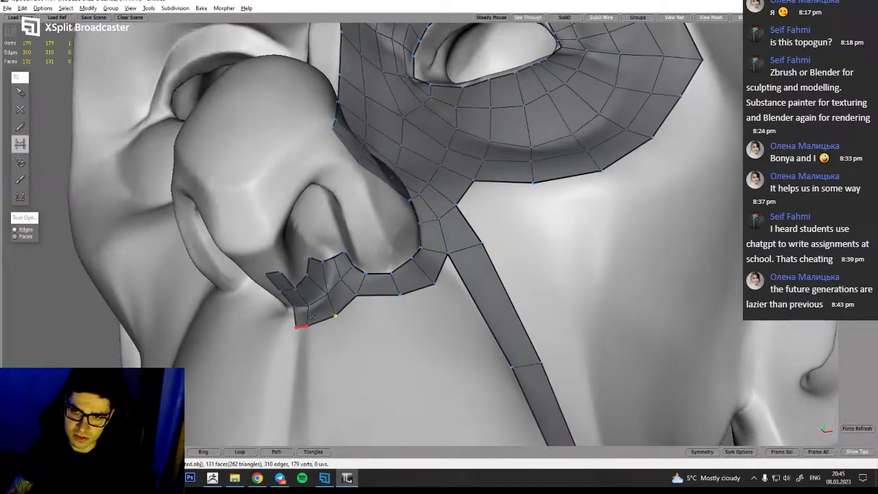
key("s")
key("c")
left_click(310, 281)
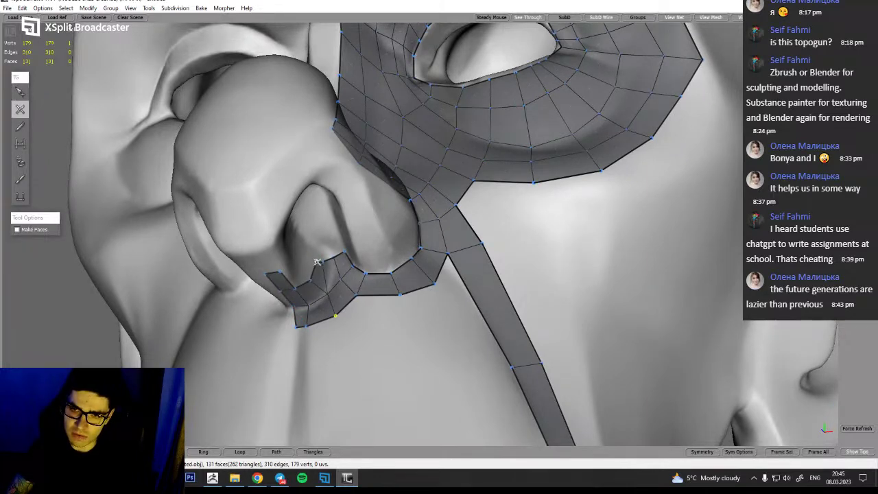
left_click(323, 263)
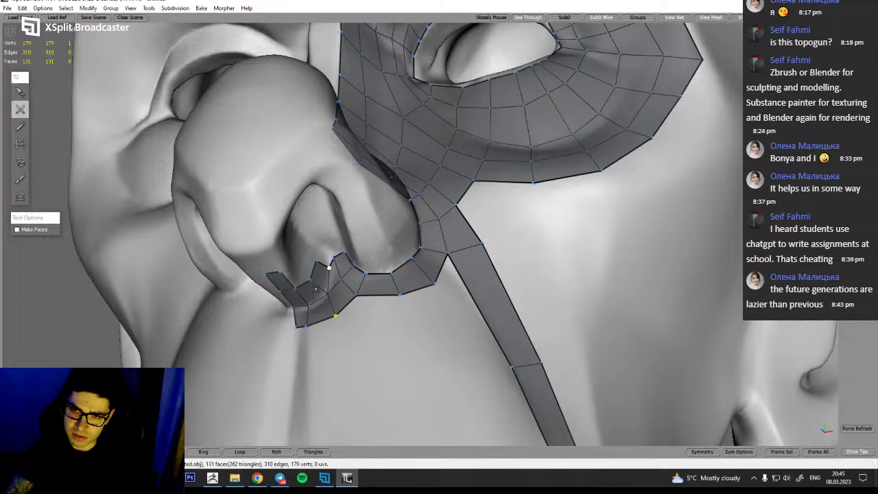
left_click(320, 261)
Add a quad deeper inside the nostril and join it to the upper columella quad with another face
left_click_drag(318, 311, 299, 275, "alt")
left_click(314, 294)
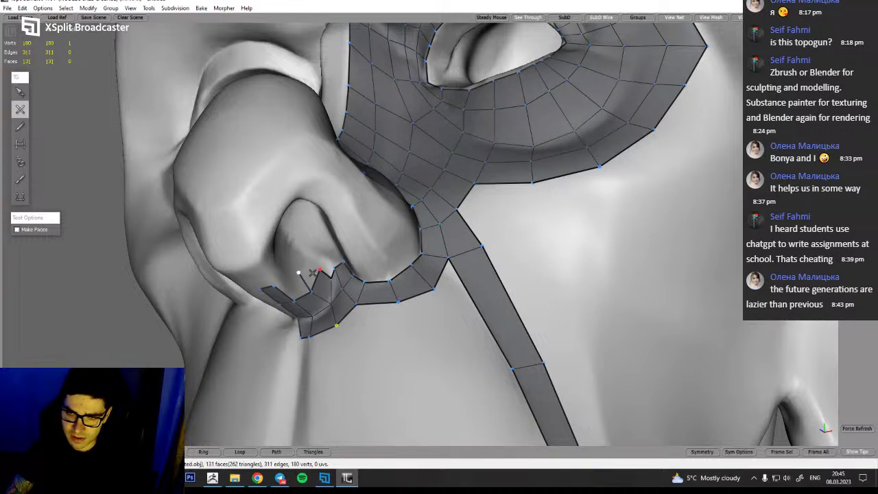
key("ctrl+z")
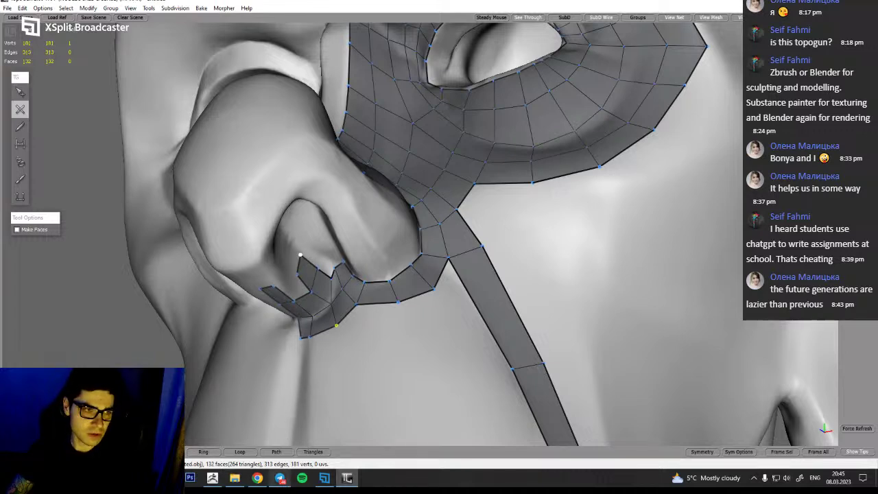
middle_click_drag(309, 333, 311, 291)
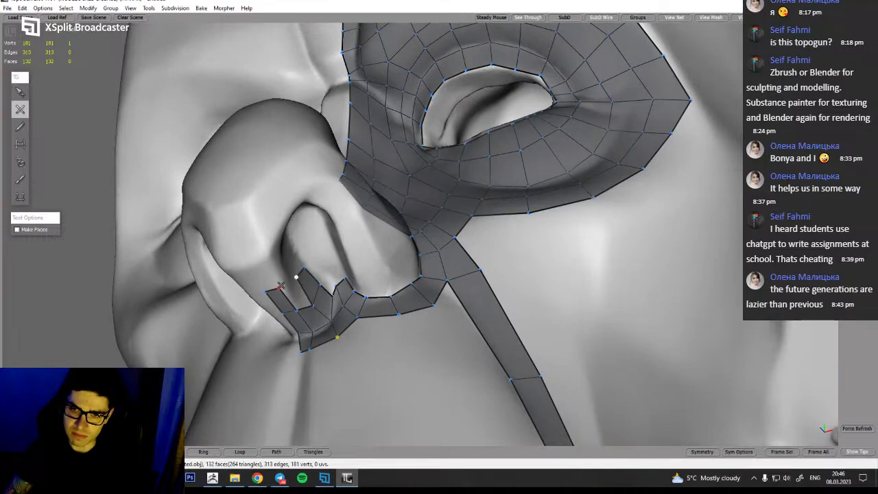
left_click(285, 289)
middle_click_drag(284, 288, 298, 303)
key("q")
key("w")
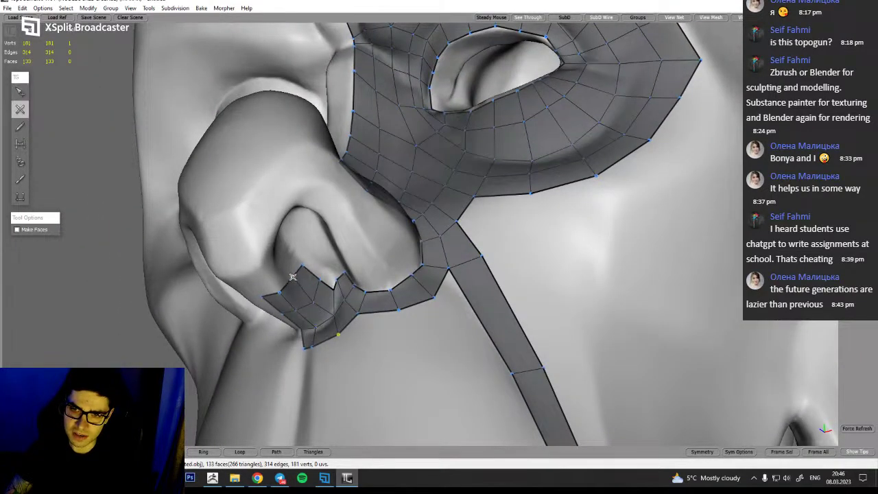
Extend the quads further up the inside of the nostril and fill the gap toward its outer rim
middle_click_drag(320, 311, 348, 289)
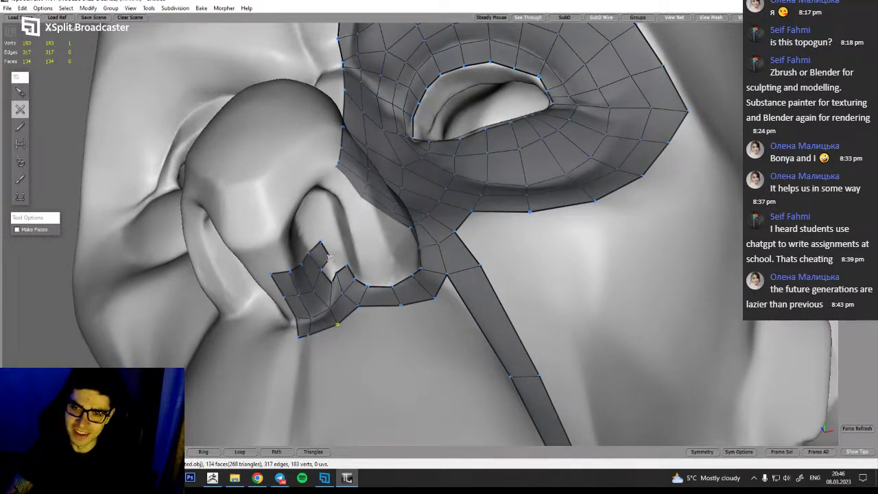
middle_click_drag(328, 287, 347, 251)
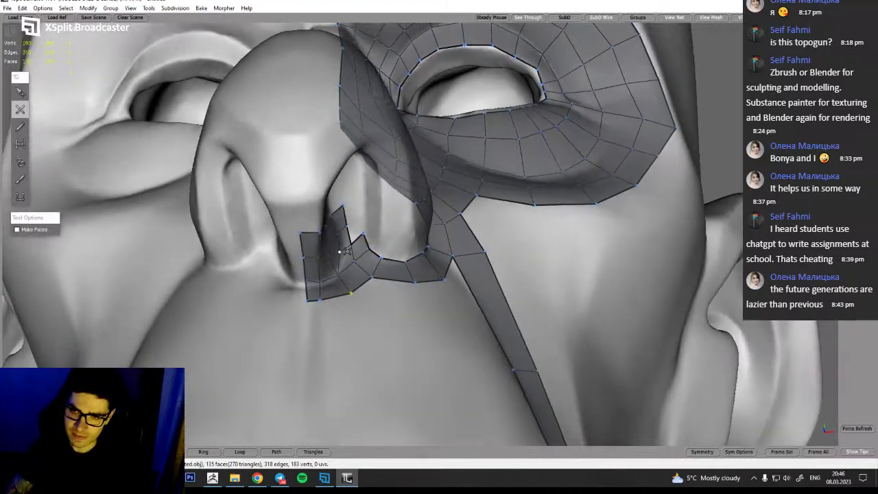
left_click(363, 216)
left_click(364, 195)
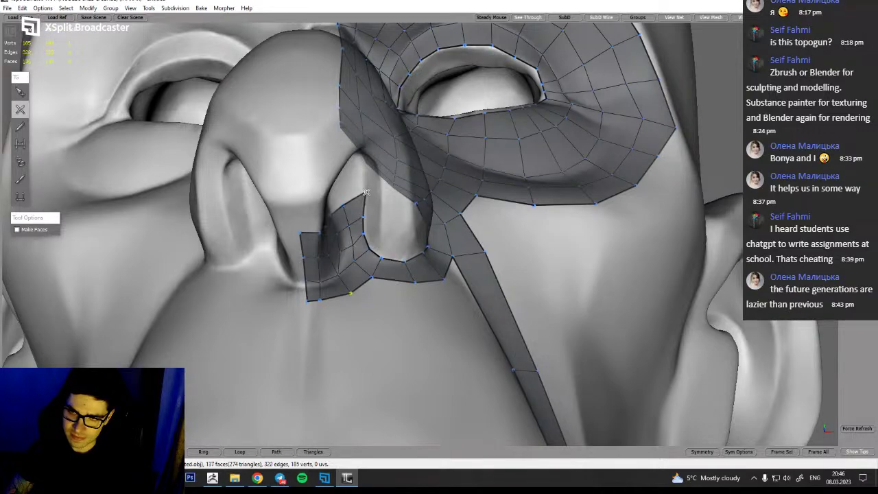
left_click_drag(362, 199, 367, 258, "alt")
key("s")
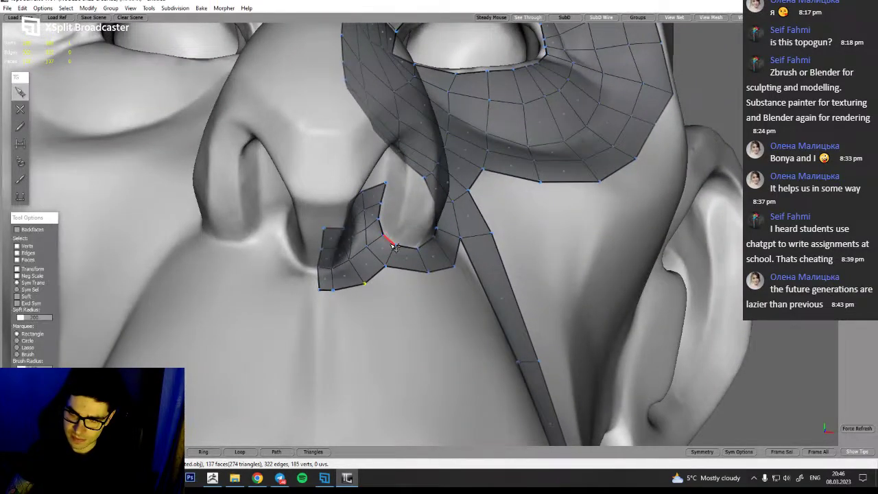
key("c")
key("s")
key("c")
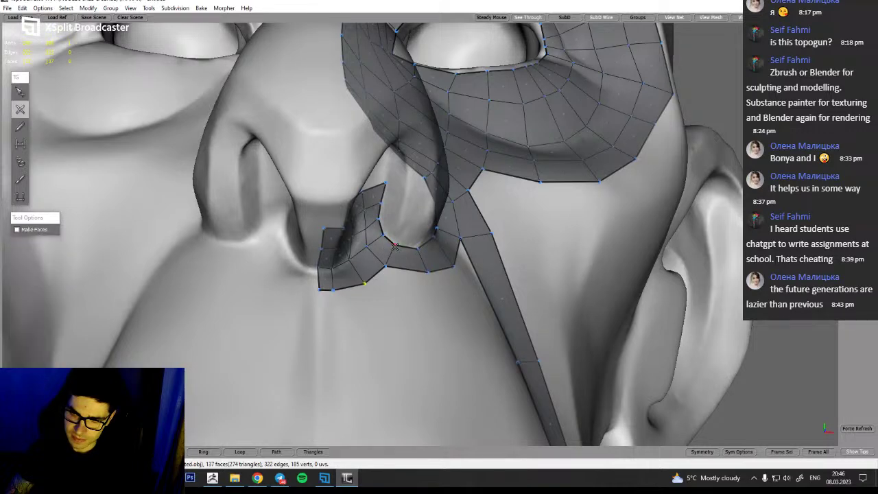
Adjust the vertices on the lower inner edge of the nostril quads and clear the stray edge
left_click_drag(397, 228, 378, 238, "alt")
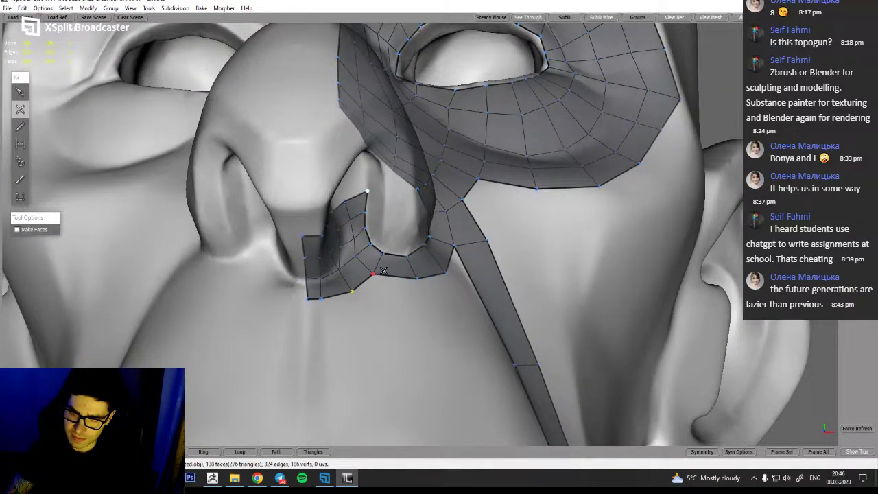
key("ctrl+z")
key("s")
key("c")
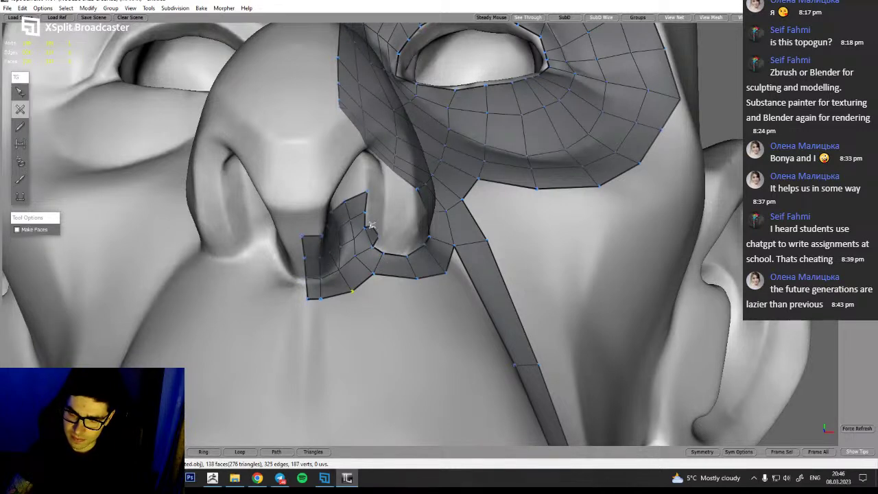
left_click_drag(386, 235, 374, 285, "alt")
key("s")
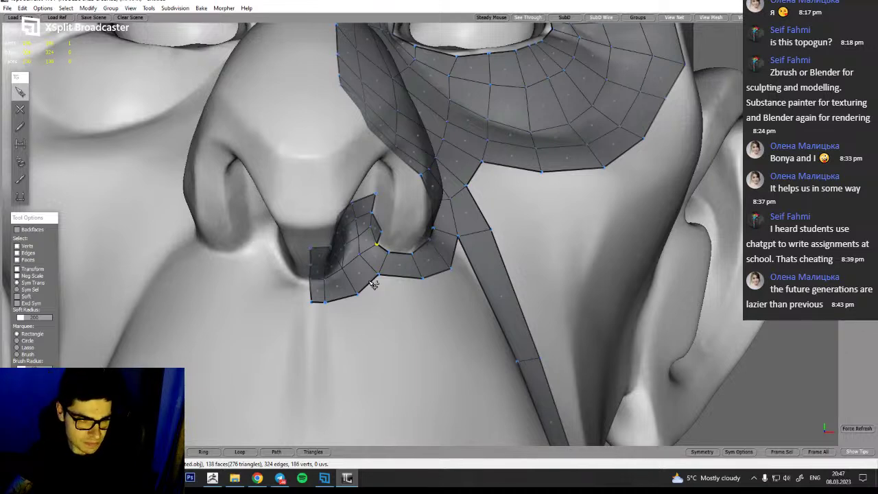
Extend a narrow strip of quads forward along the septum side of the nostril's inner wall
left_click_drag(412, 240, 311, 245, "alt")
key("w")
key("q")
key("w")
left_click(280, 258)
left_click_drag(291, 258, 267, 255)
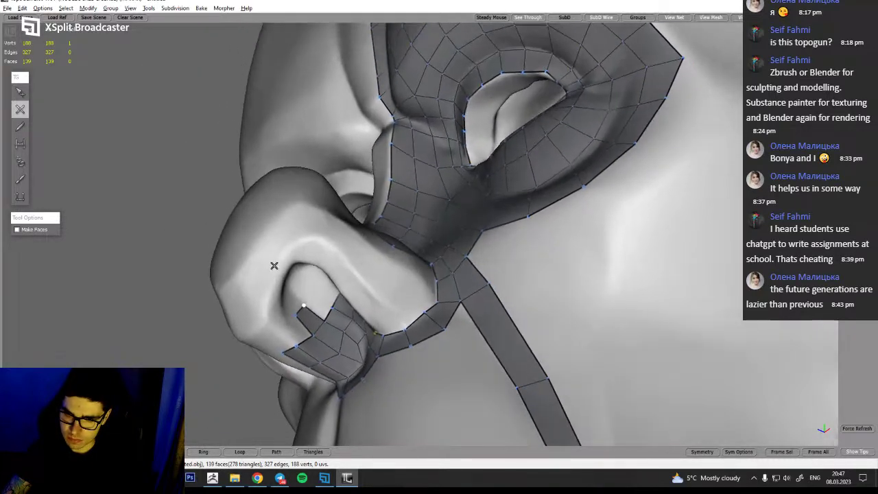
left_click_drag(296, 303, 247, 313)
middle_click_drag(307, 358, 328, 334, "alt")
left_click(336, 318)
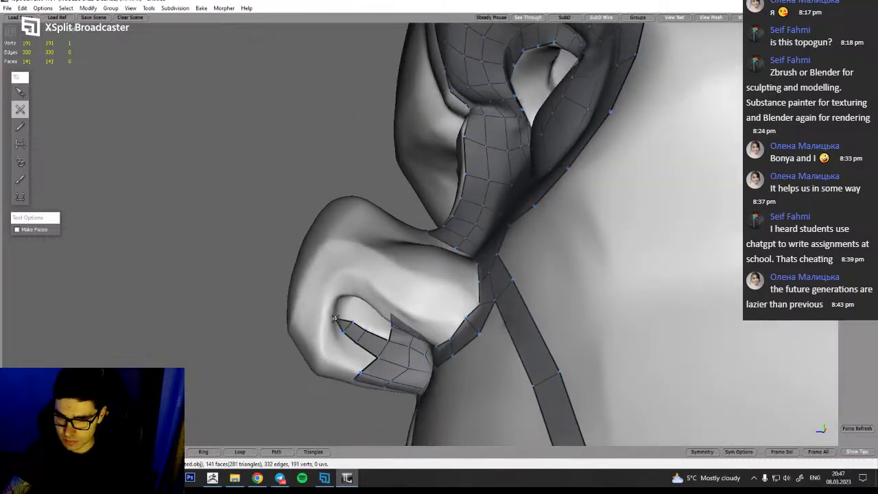
Add another quad at the strip's front end, continuing it toward the tip of the nostril opening
left_click_drag(343, 319, 379, 337)
left_click(354, 341)
key("q")
left_click(305, 326)
key("f")
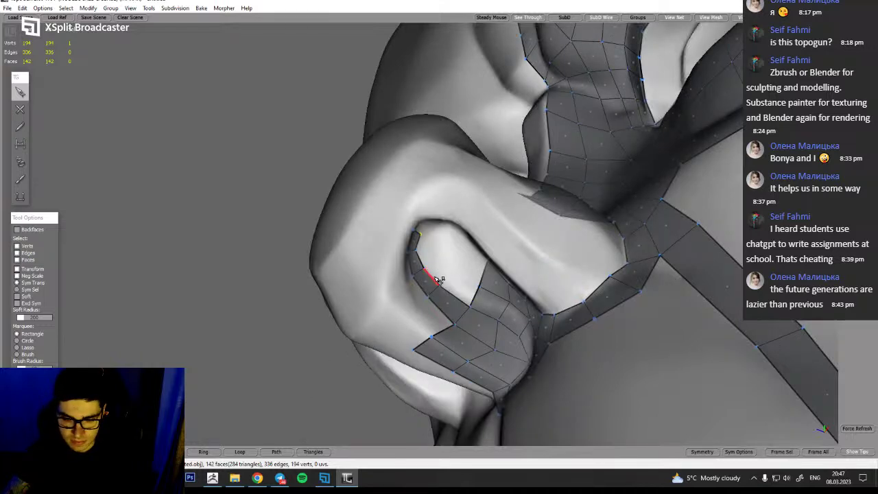
scroll(429, 255, "up", 5)
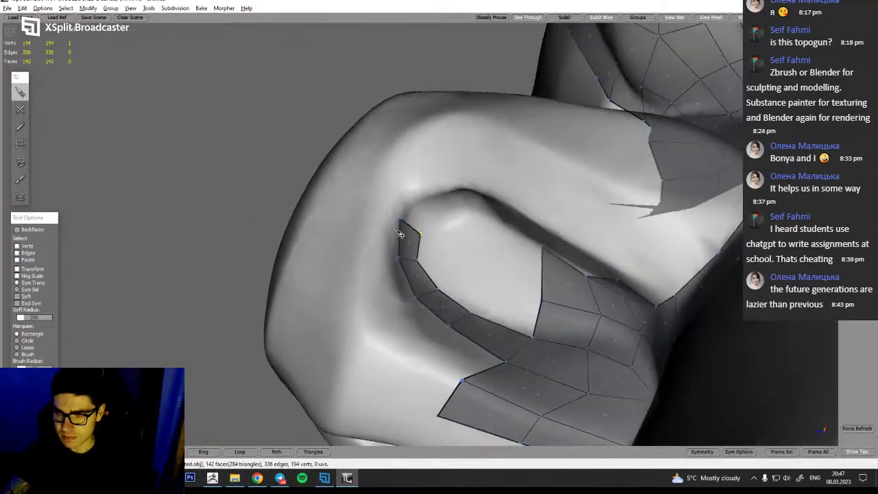
Carry the strip around the front of the nostril and down its wing side, joining it to the lower nostril quads
left_click_drag(400, 234, 349, 236, "alt")
key("w")
left_click_drag(424, 235, 420, 186)
left_click_drag(435, 193, 573, 226)
left_click_drag(469, 243, 497, 336)
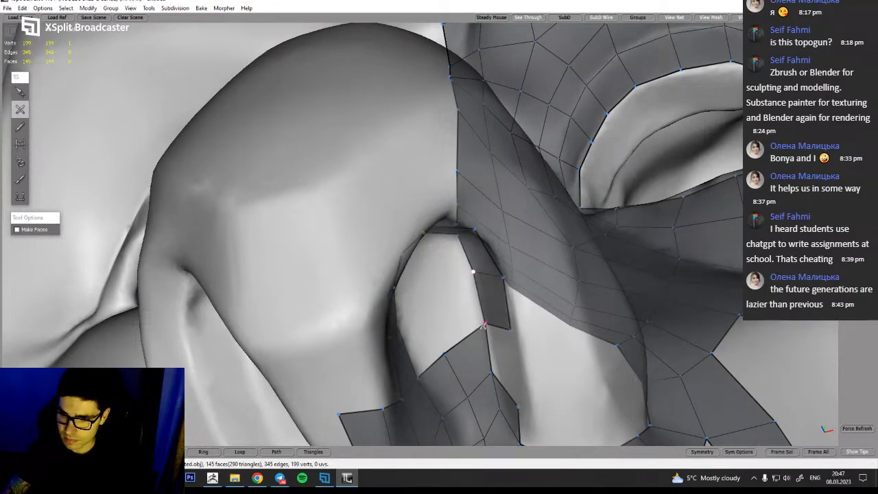
left_click(518, 410)
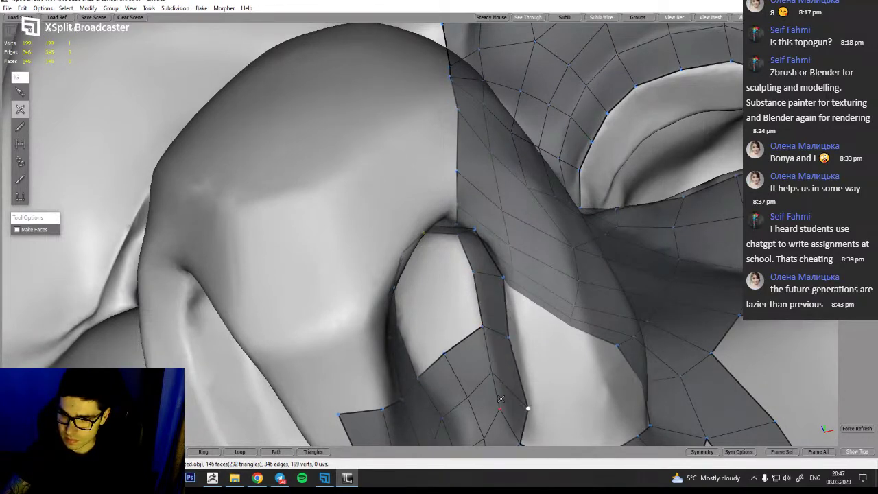
Add quads between the septum side of the nostril strip and the columella quads
scroll(479, 370, "down", 5)
left_click_drag(476, 367, 424, 329, "alt")
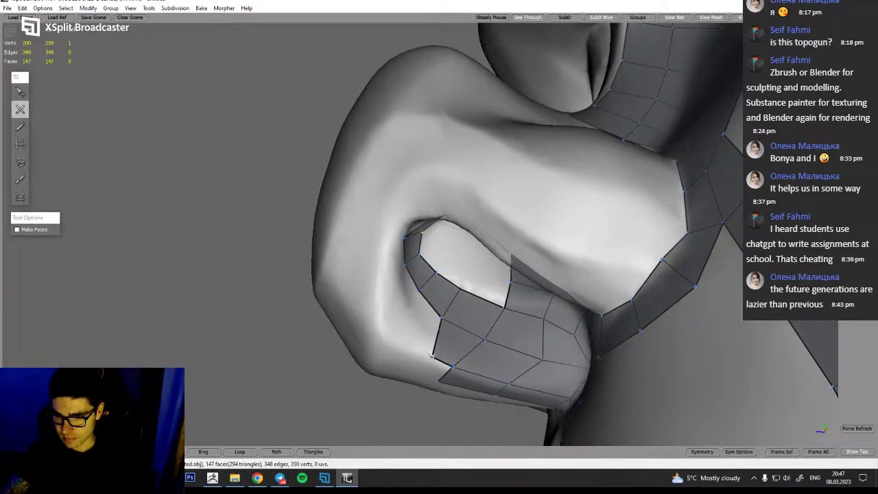
mouse_move(421, 346)
left_mouse_down("alt")
mouse_move(398, 385)
mouse_move(375, 372)
mouse_move(416, 342)
left_mouse_up("alt")
left_click(398, 335)
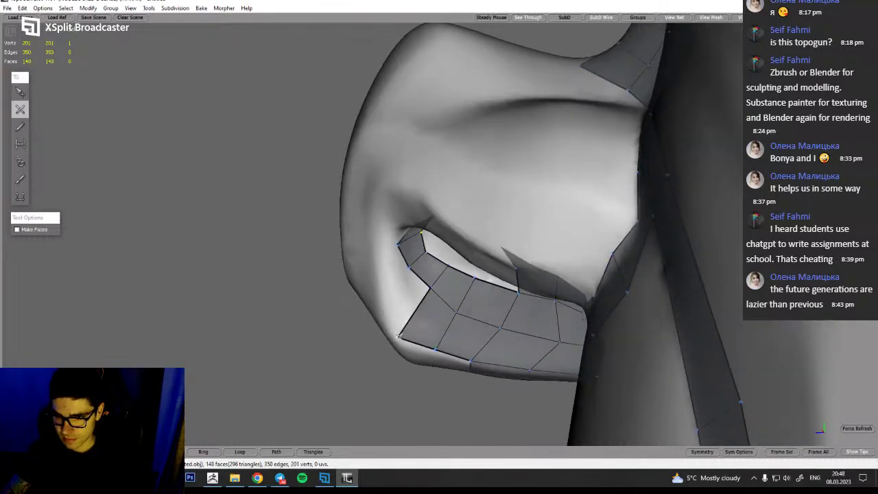
Build an outer row of quads along the septum side, around the nostril's front and partway down the wing side
left_click_drag(393, 296, 381, 290)
left_click_drag(389, 253, 381, 248)
left_click_drag(400, 279, 439, 211, "alt")
left_click_drag(409, 194, 402, 183)
left_click_drag(460, 201, 553, 184, "alt")
left_click_drag(504, 239, 467, 216, "alt")
left_click_drag(508, 202, 513, 194)
left_click_drag(542, 260, 550, 253)
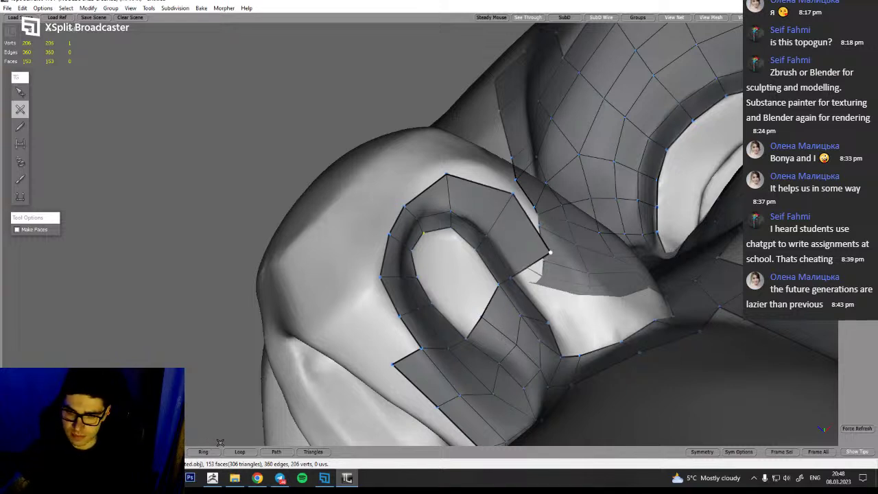
left_click(257, 478)
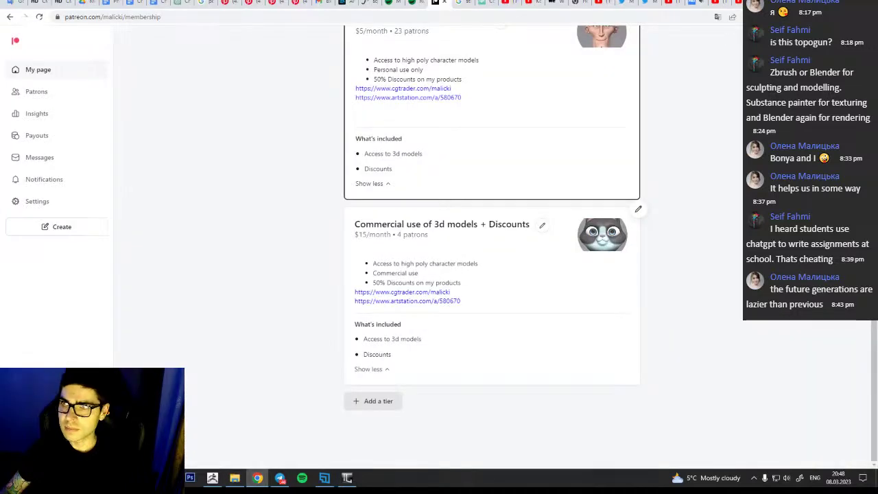
key("alt+Tab")
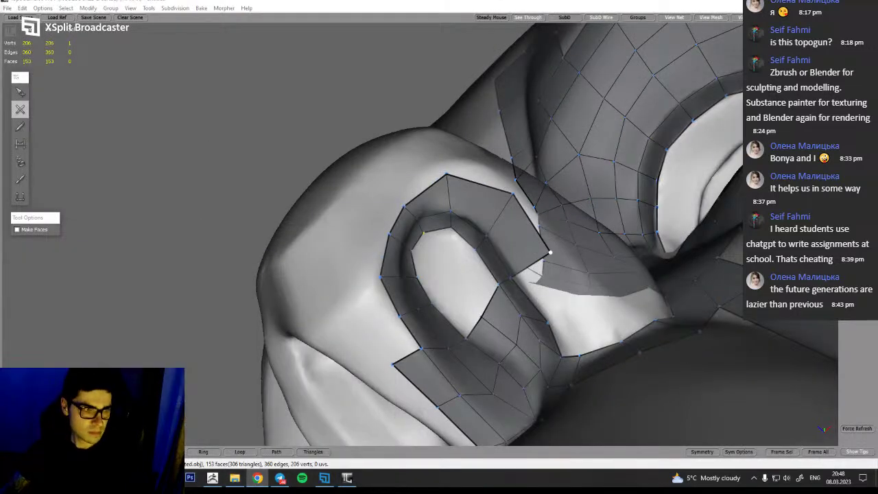
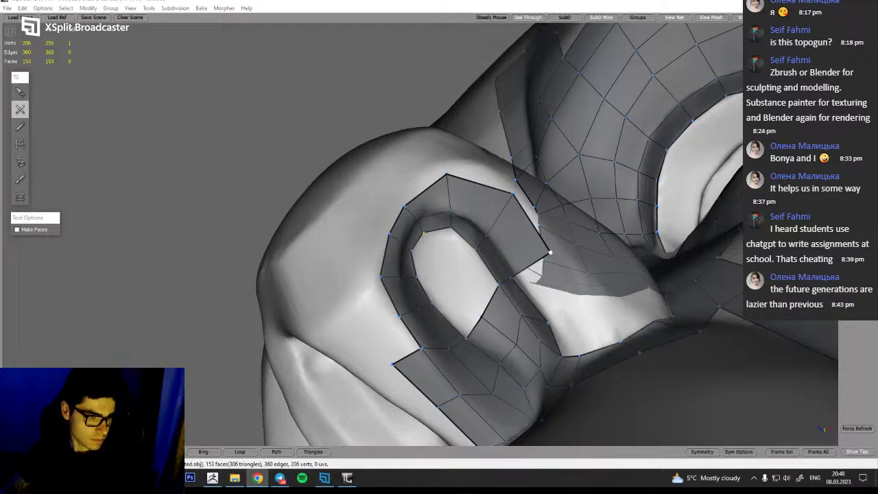
Close the gap in the outer nostril row on the wing side with two quads reaching the strip below the nostril
middle_click_drag(449, 345, 516, 405)
key("q")
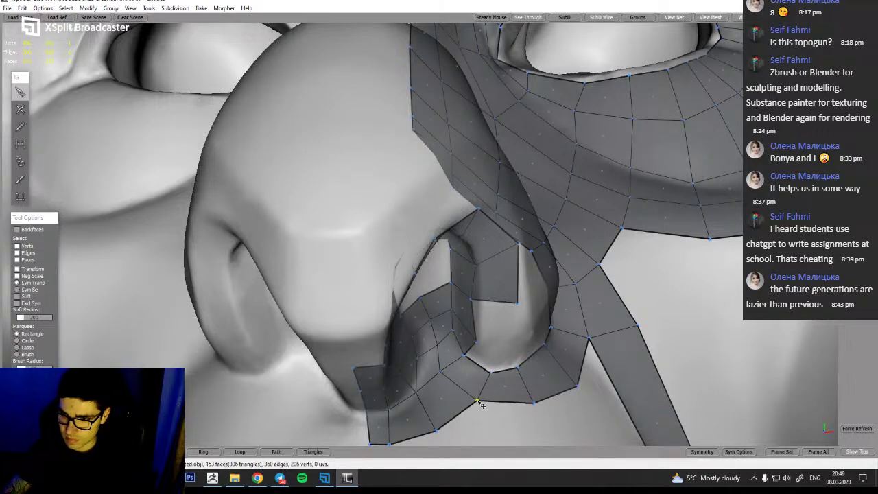
middle_click_drag(508, 401, 553, 300)
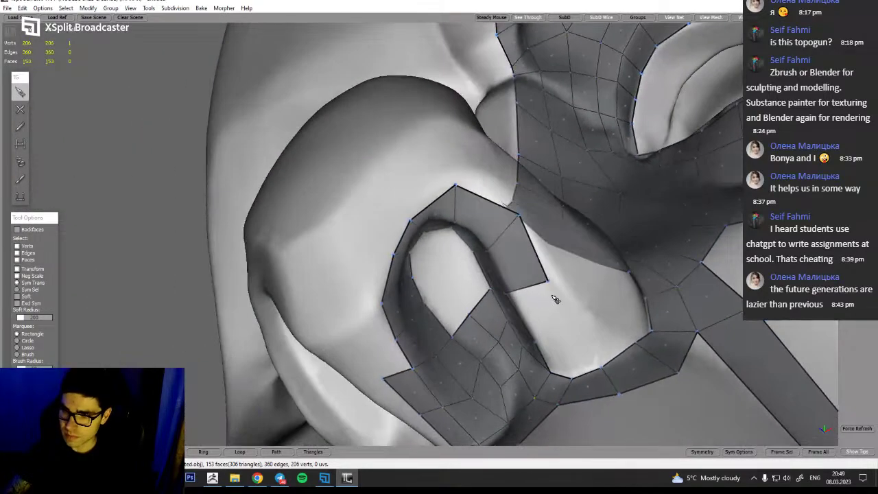
key("w")
key("q")
key("w")
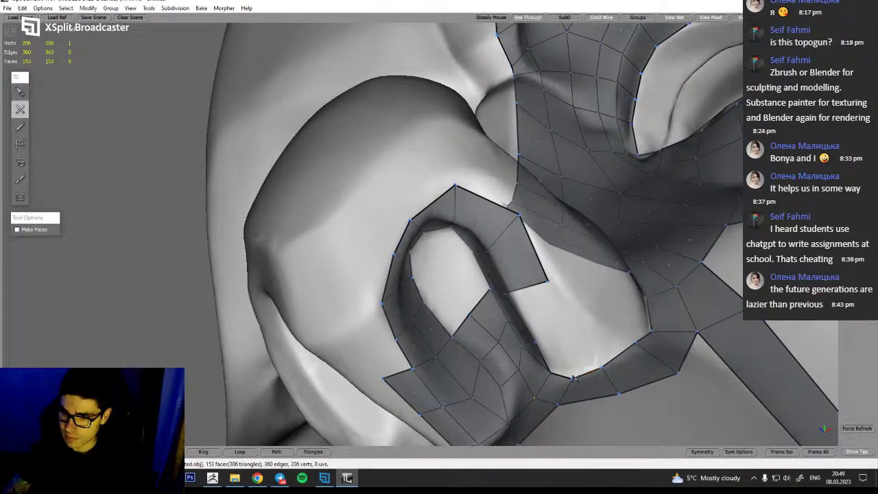
left_click(550, 336)
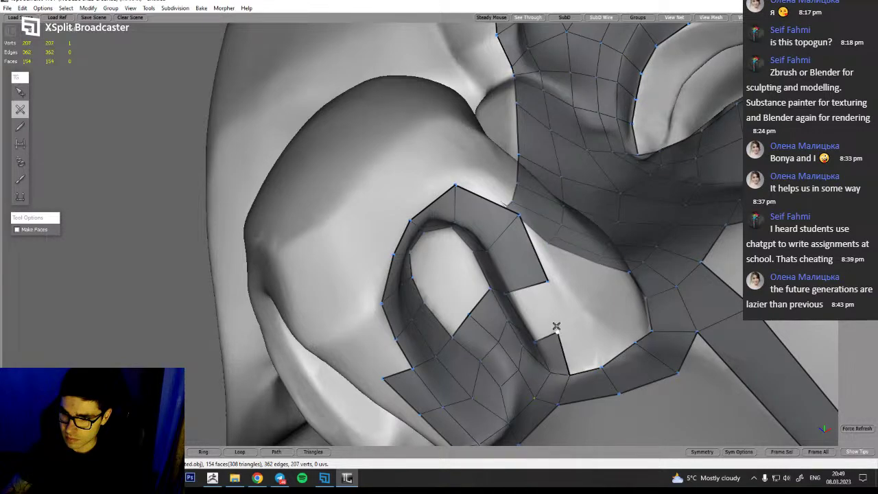
left_click(547, 280)
middle_click_drag(547, 281, 512, 347)
Collapse the selected ring of two edges below the nostril and nudge the nearby mesh into shape
key("q")
left_click(495, 328)
key("alt+r")
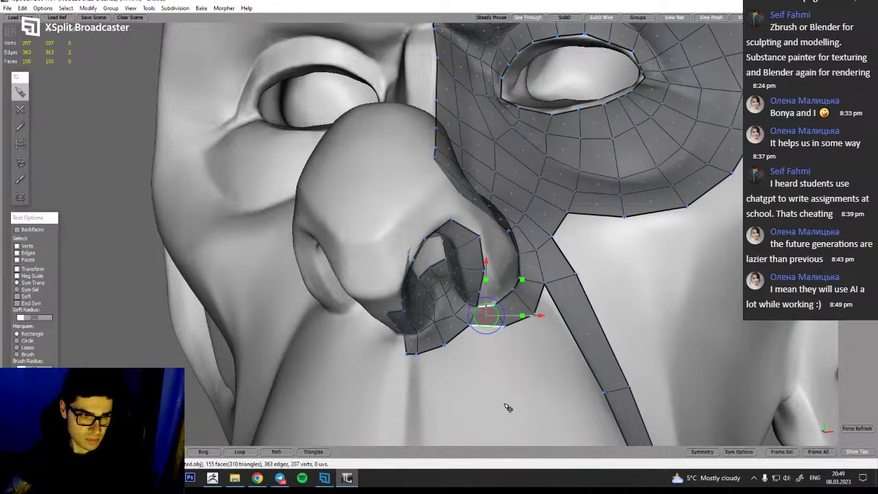
left_click_drag(520, 400, 504, 411, "alt")
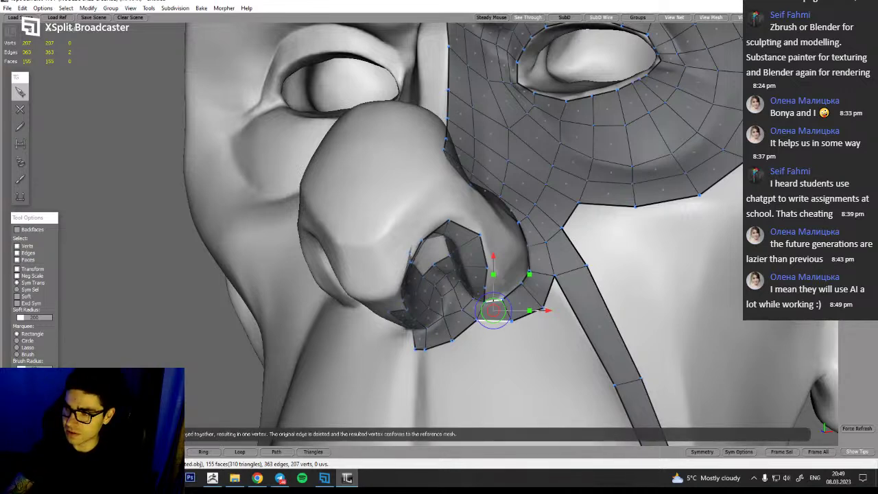
left_click(167, 451)
left_click(530, 373)
left_click_drag(525, 398, 484, 295, "alt")
left_click_drag(513, 330, 520, 327)
Add two quads at the rear of the open hole inside the nostril
left_click_drag(510, 288, 397, 241, "alt")
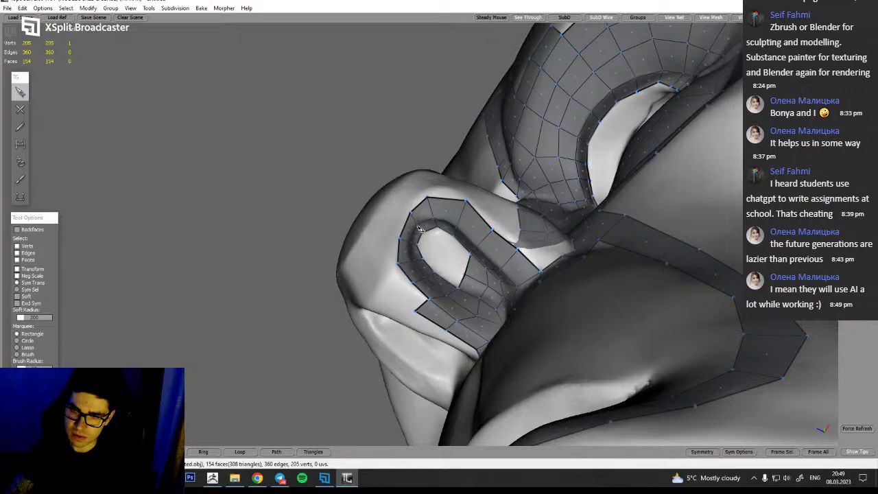
left_click_drag(429, 249, 454, 297, "alt")
left_click_drag(456, 338, 464, 324, "alt")
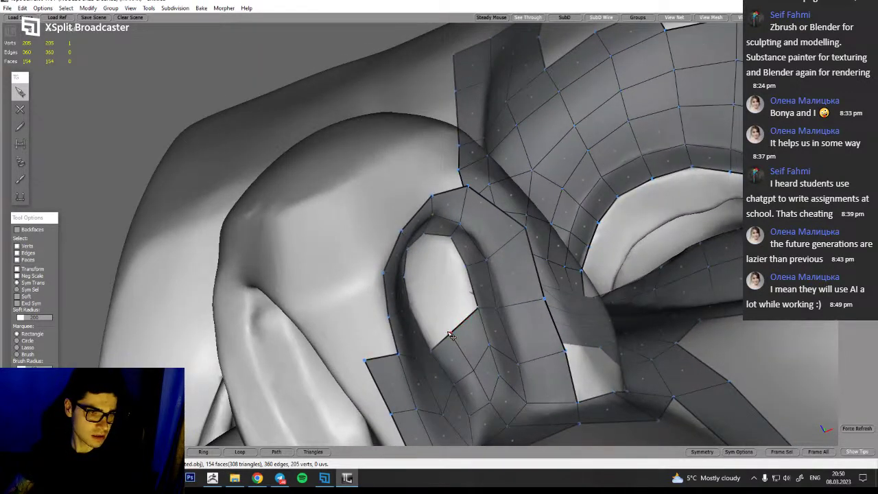
key("2")
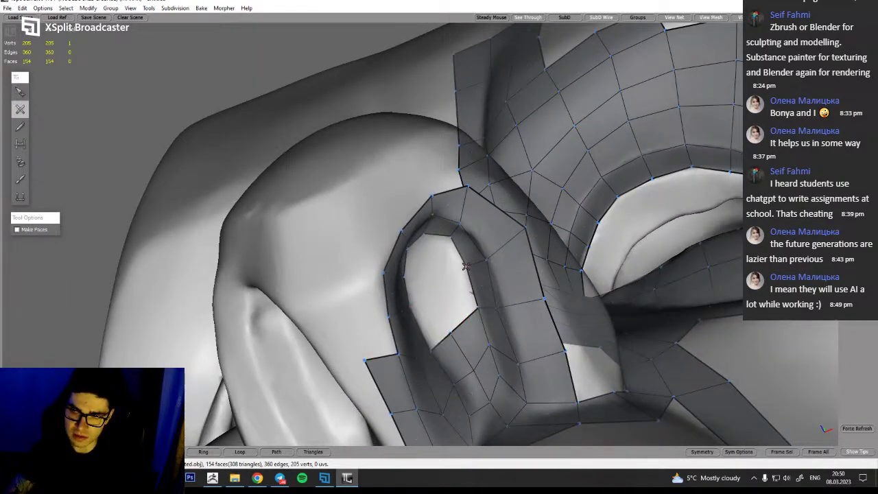
left_click_drag(465, 274, 472, 258, "alt")
left_click(450, 298)
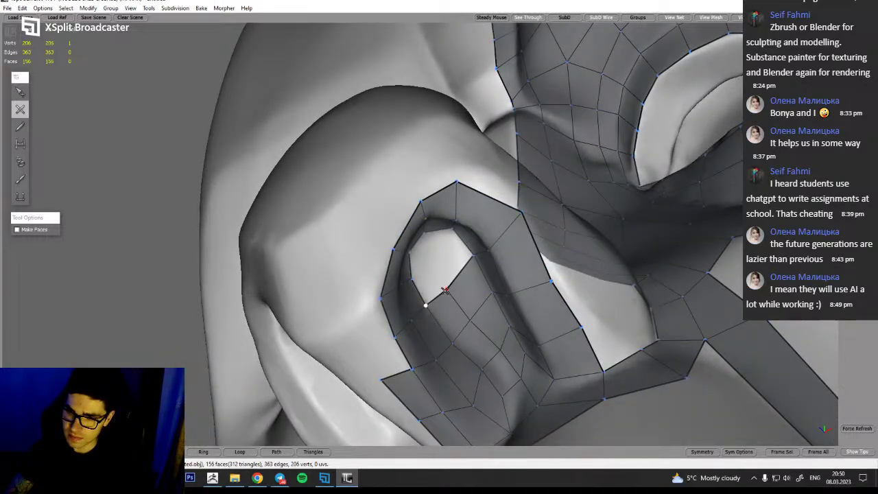
Fill the remaining hole inside the nostril with quads up to its front end
left_click_drag(447, 290, 417, 239, "alt")
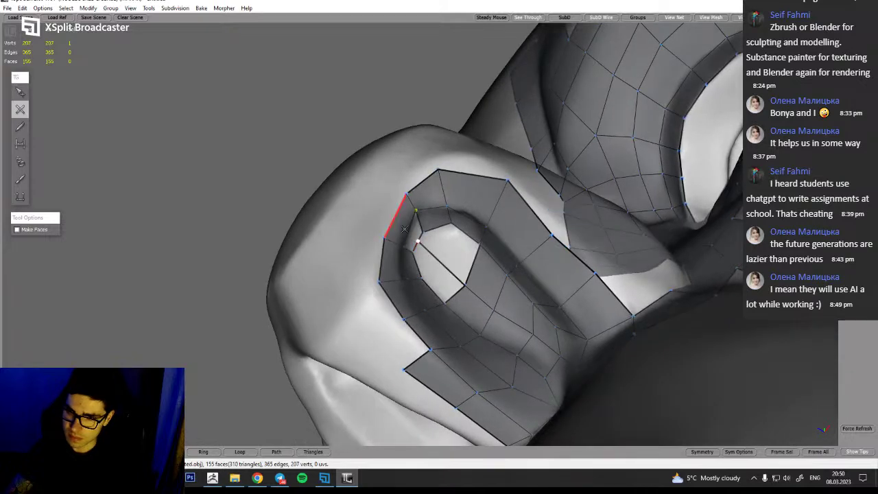
mouse_move(392, 230)
left_mouse_down("alt")
mouse_move(391, 208)
mouse_move(389, 220)
left_mouse_up("alt")
key("q")
key("w")
key("q")
key("w")
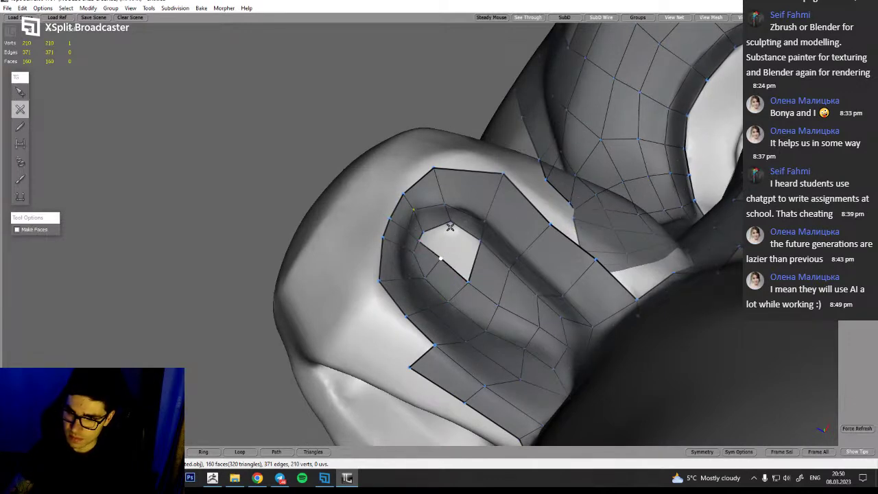
left_click_drag(451, 257, 482, 327, "alt")
Split the edge ring across the nostril's inner wall and the ring across the surrounding outer row to add two edge loops
key("q")
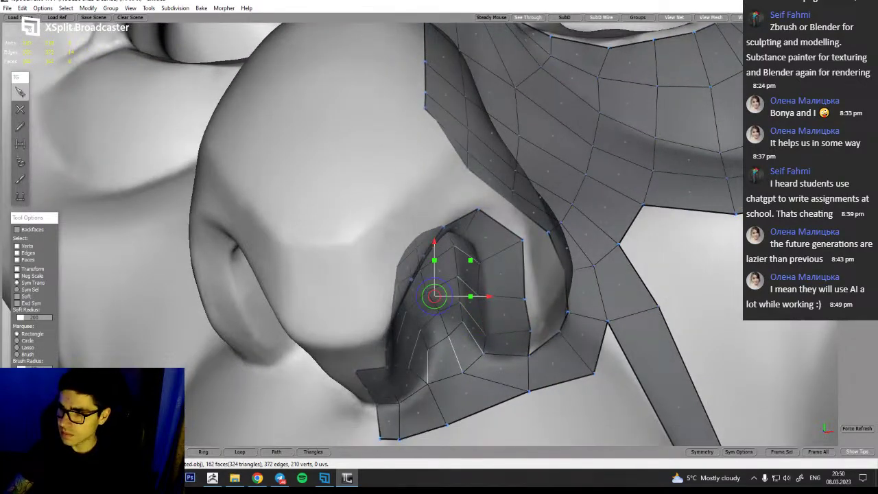
left_click_drag(673, 309, 637, 299, "alt")
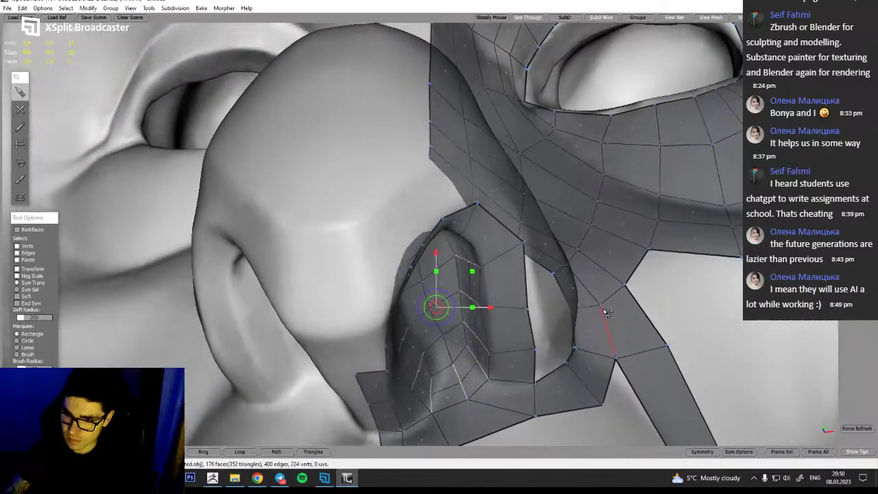
left_click_drag(544, 385, 464, 404, "alt")
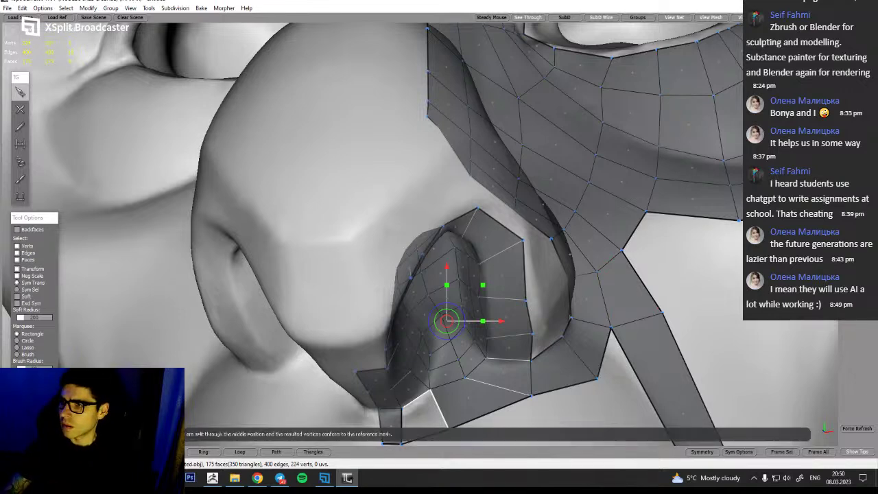
left_click(857, 257)
mouse_move(700, 305)
left_mouse_down("alt")
mouse_move(689, 296)
mouse_move(693, 287)
mouse_move(687, 299)
left_mouse_up("alt")
left_click_drag(434, 398, 425, 368)
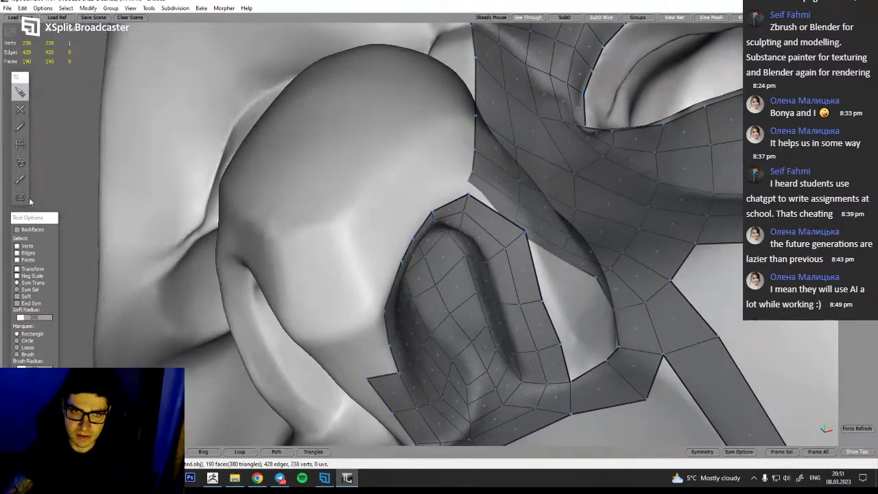
Even out the dense nostril quads and push the septum-side rim outward using the Brush tool in Move mode
left_click(20, 179)
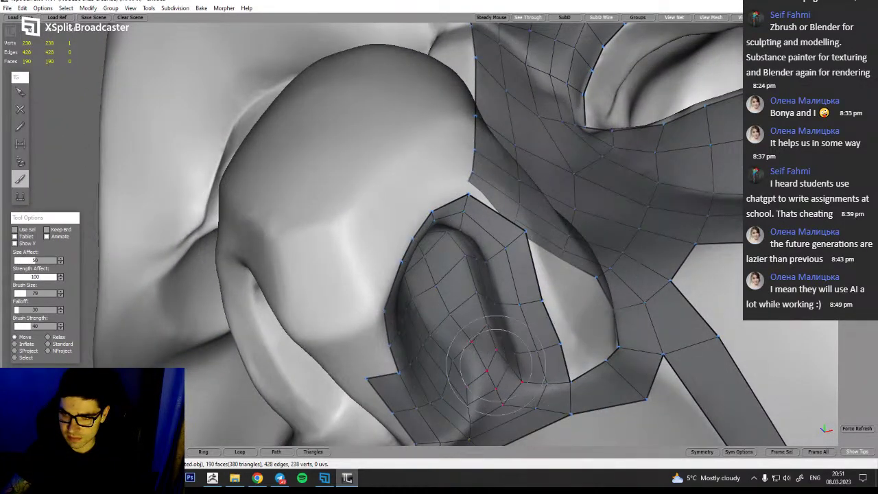
left_click_drag(462, 338, 442, 253, "alt")
left_click_drag(471, 292, 479, 313, "alt")
left_click_drag(484, 343, 496, 363, "alt")
mouse_move(442, 322)
left_mouse_down("alt")
mouse_move(473, 333)
mouse_move(508, 324)
left_mouse_up("alt")
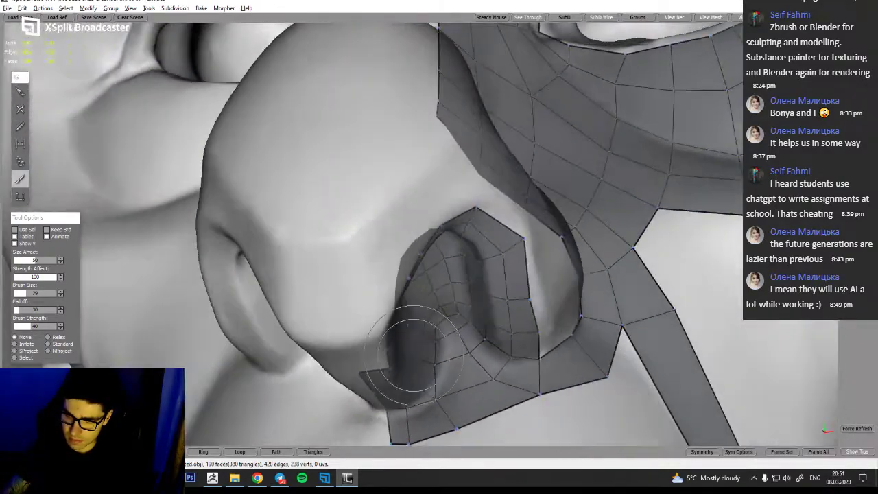
left_click_drag(514, 382, 446, 254, "alt")
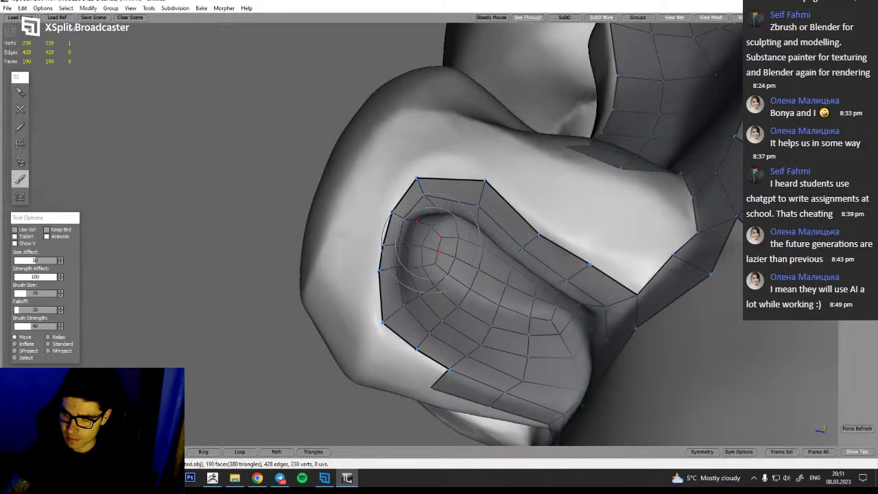
mouse_move(373, 242)
left_mouse_down()
mouse_move(337, 254)
mouse_move(374, 296)
left_mouse_up()
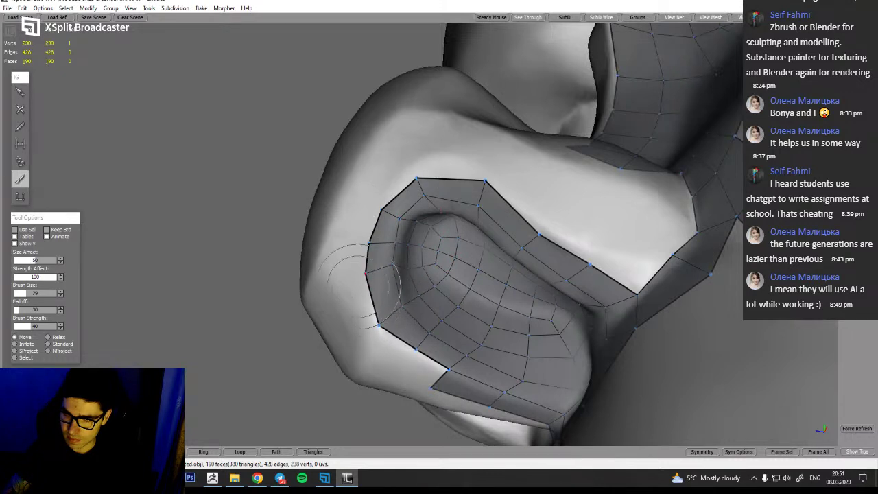
Push the nostril rim's front vertices outward and even out the inner quads with the Brush tool in Move mode
mouse_move(368, 216)
left_mouse_down()
mouse_move(393, 162)
mouse_move(431, 146)
left_mouse_up()
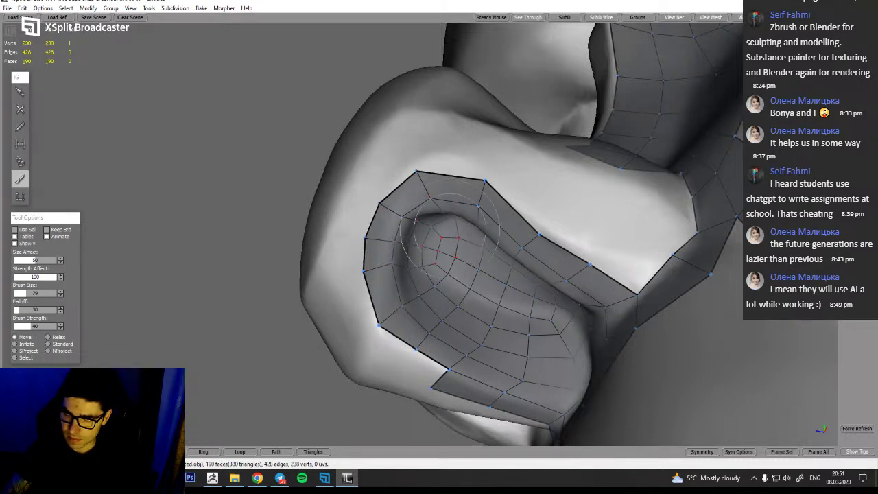
mouse_move(481, 232)
left_mouse_down()
mouse_move(525, 254)
mouse_move(508, 306)
mouse_move(546, 251)
mouse_move(563, 202)
mouse_move(581, 202)
mouse_move(597, 243)
mouse_move(676, 264)
mouse_move(706, 313)
mouse_move(641, 295)
mouse_move(635, 309)
mouse_move(717, 316)
mouse_move(728, 292)
mouse_move(700, 308)
mouse_move(635, 254)
mouse_move(549, 240)
mouse_move(511, 257)
left_mouse_up()
mouse_move(460, 281)
left_mouse_down()
mouse_move(406, 257)
mouse_move(405, 242)
left_mouse_up()
left_click_drag(374, 195, 366, 189)
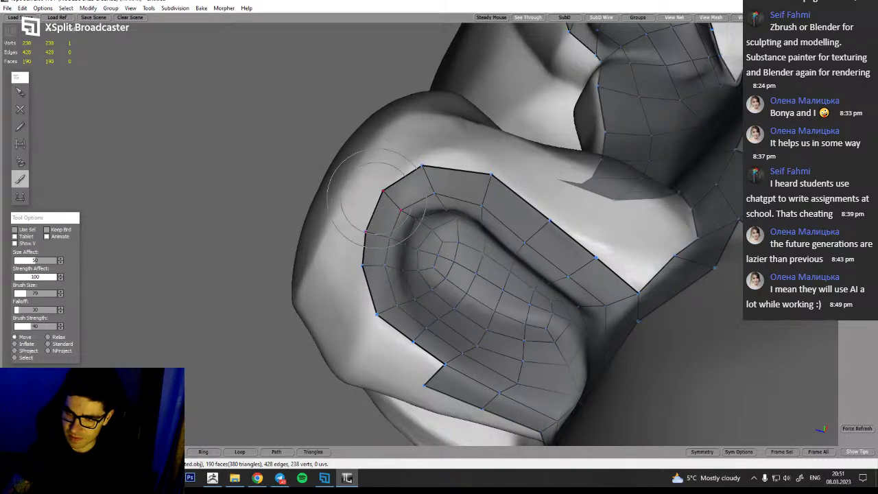
Split the edge ring just inside the nostril rim to add one more edge loop around the inner wall
left_click(20, 92)
left_click_drag(416, 207, 484, 318, "alt")
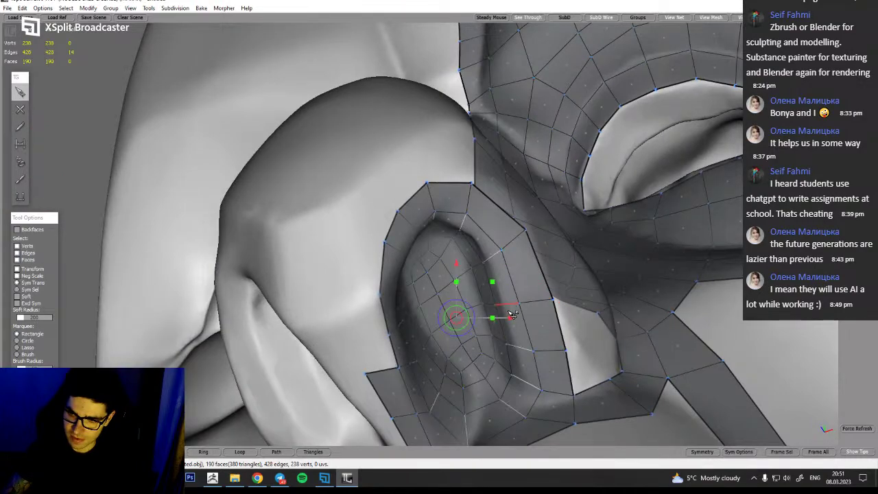
left_click(166, 452)
left_click_drag(590, 305, 595, 420, "alt")
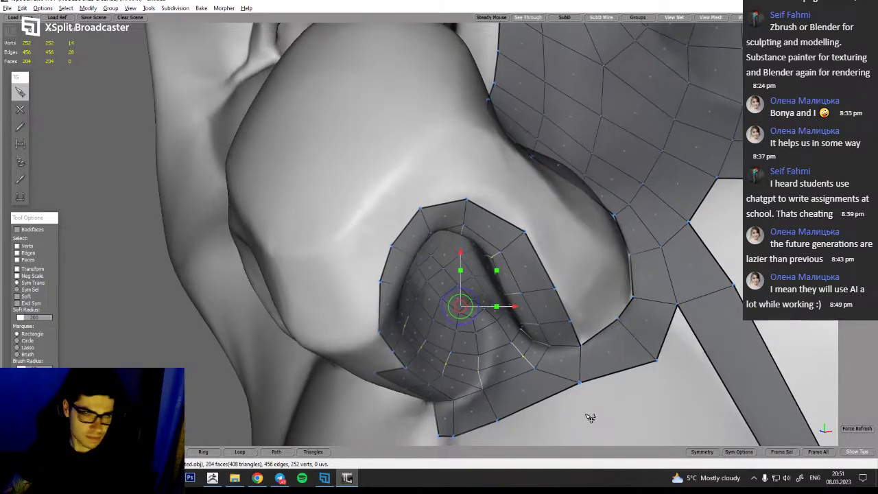
Even out the spacing of the added edge loop and surrounding nostril quads with the Brush tool in Move mode
left_click(20, 179)
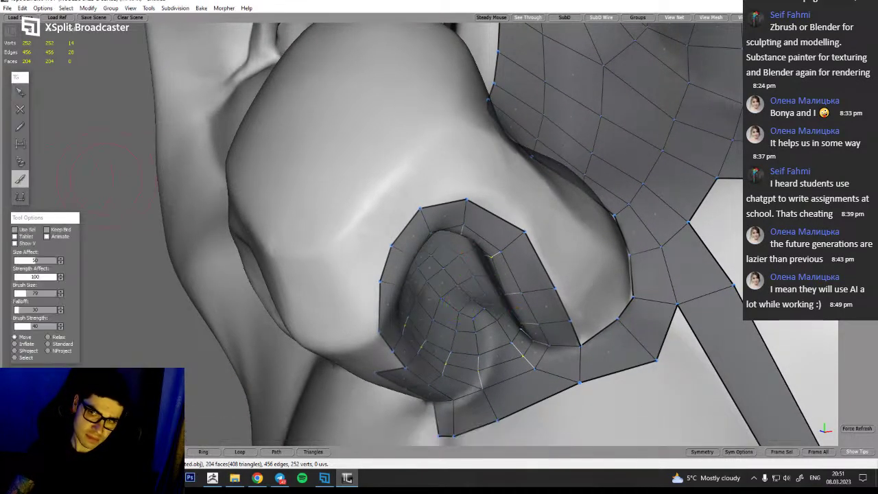
mouse_move(560, 274)
left_mouse_down("alt")
mouse_move(474, 326)
mouse_move(477, 347)
mouse_move(534, 316)
left_mouse_up("alt")
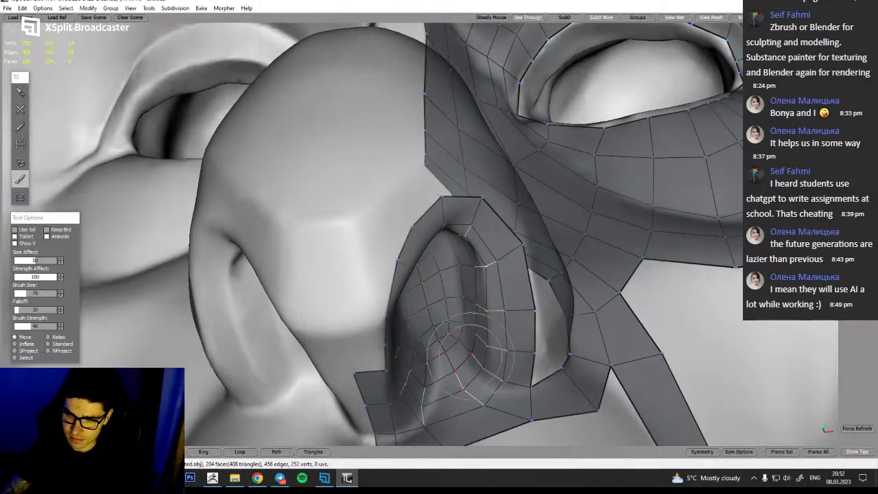
left_click_drag(506, 311, 538, 291, "alt")
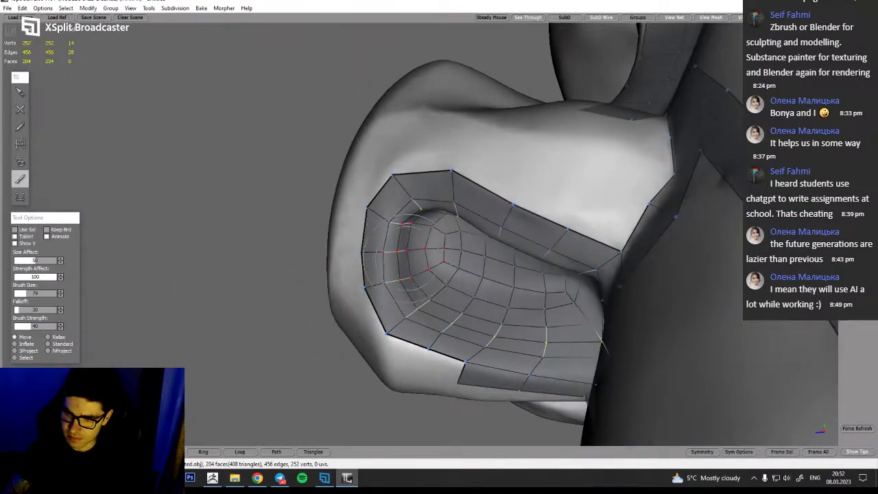
left_click_drag(410, 259, 395, 273)
middle_click_drag(422, 233, 451, 254)
middle_click_drag(488, 296, 486, 336)
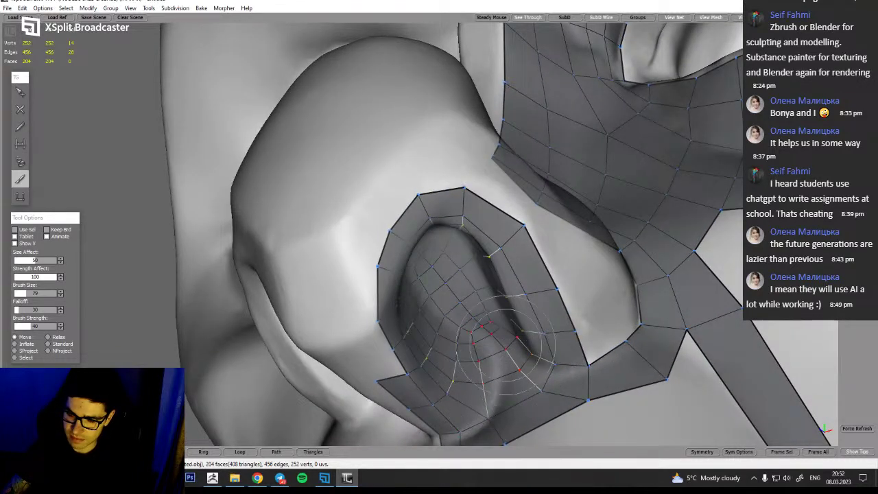
Examine the retopologized nose, eye area and jaw strip against the whole head from several angles and distances
scroll(482, 355, "down", 5)
left_click_drag(481, 355, 455, 392, "alt")
left_click_drag(454, 326, 427, 323, "alt")
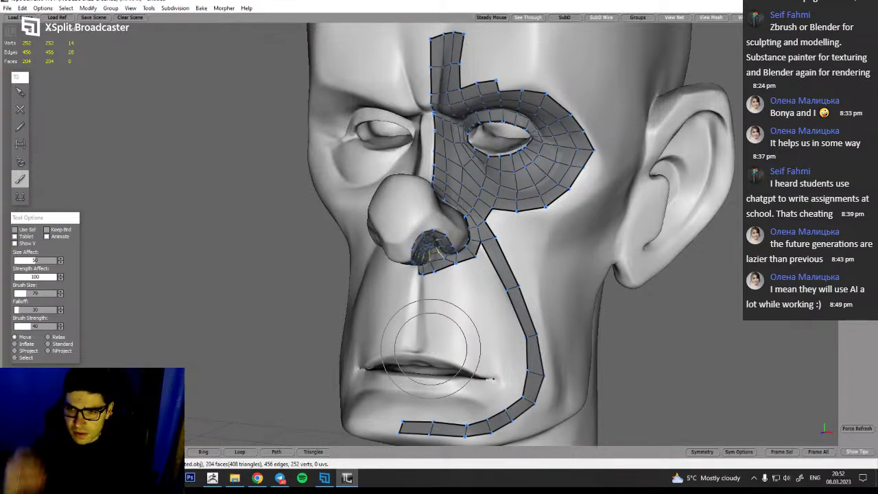
mouse_move(488, 293)
right_mouse_down("alt")
mouse_move(516, 291)
mouse_move(519, 379)
right_mouse_up("alt")
left_click_drag(519, 378, 509, 342, "alt")
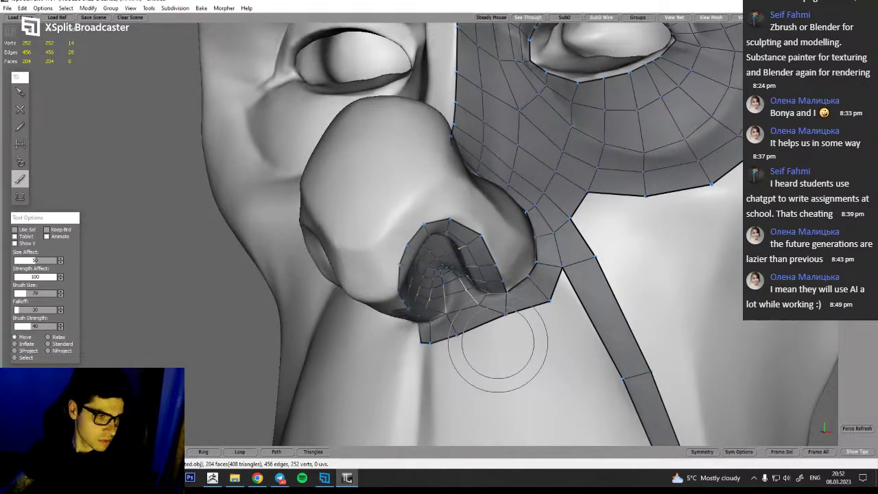
mouse_move(568, 327)
right_mouse_down("alt")
mouse_move(562, 306)
mouse_move(536, 282)
right_mouse_up("alt")
middle_click_drag(535, 282, 519, 226, "alt")
mouse_move(519, 227)
left_mouse_down("alt")
mouse_move(478, 226)
mouse_move(499, 237)
left_mouse_up("alt")
middle_click_drag(624, 301, 591, 326, "alt")
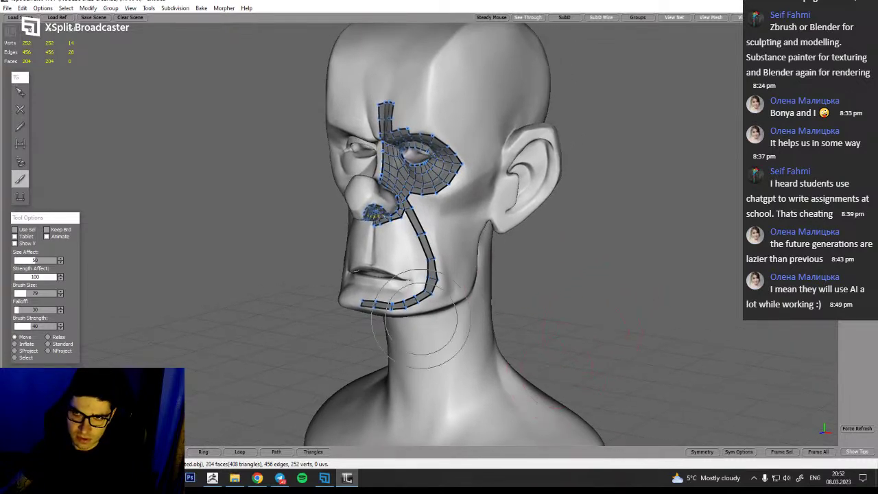
middle_click_drag(400, 352, 382, 384, "alt")
mouse_move(396, 379)
left_mouse_down("alt")
mouse_move(374, 365)
mouse_move(66, 322)
left_mouse_up("alt")
left_click_drag(731, 307, 564, 316, "alt")
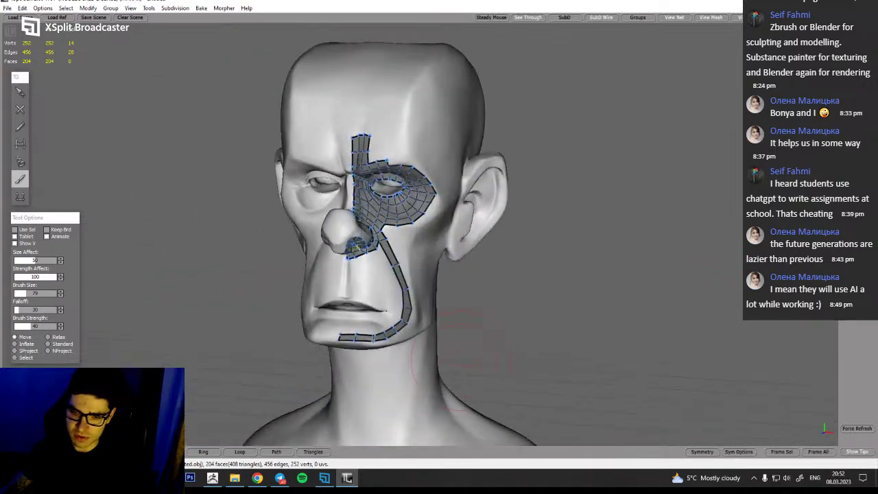
Switch to ZBrush, hide the polyframe wireframe, turn Solo mode off and inspect the complete character bust
left_click(212, 478)
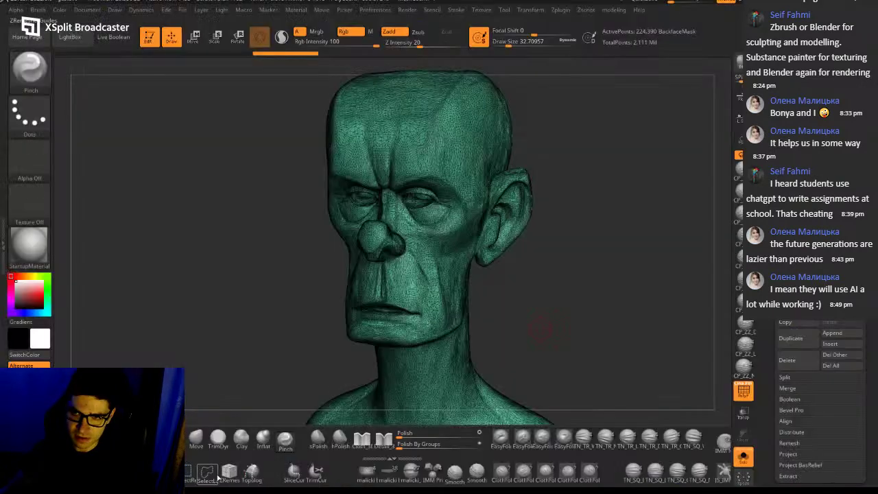
left_click(744, 395)
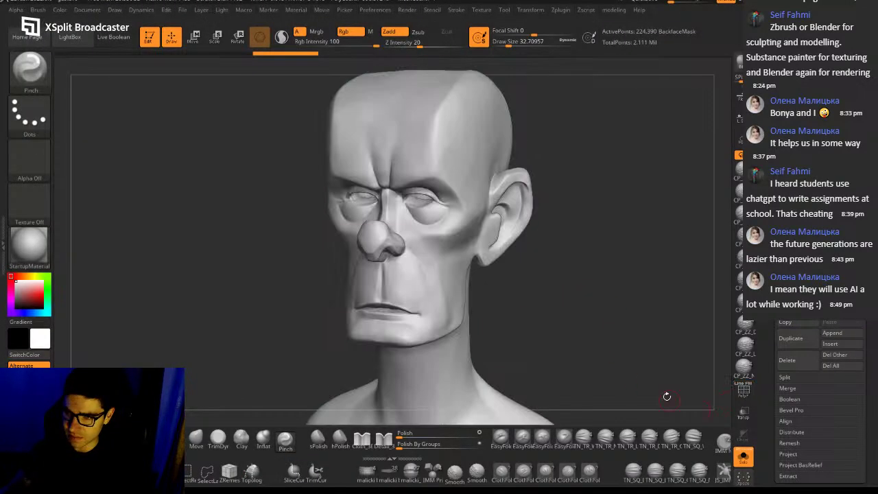
left_click_drag(610, 344, 596, 335)
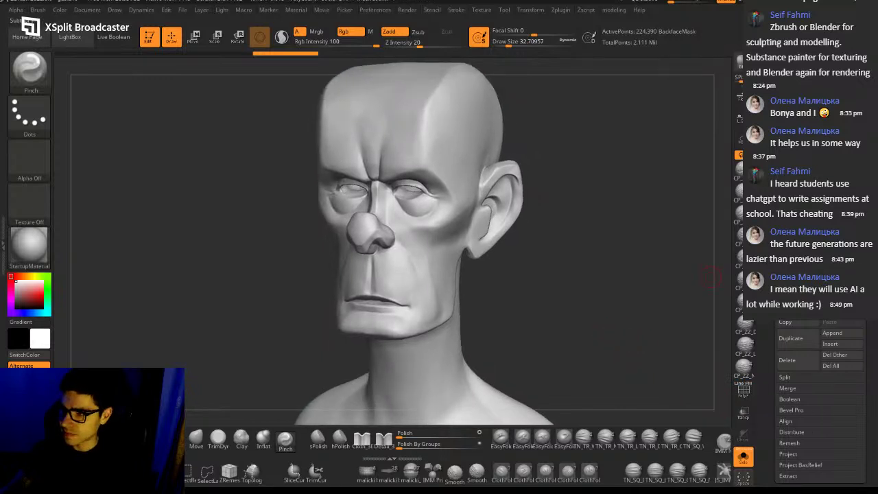
left_click(743, 457)
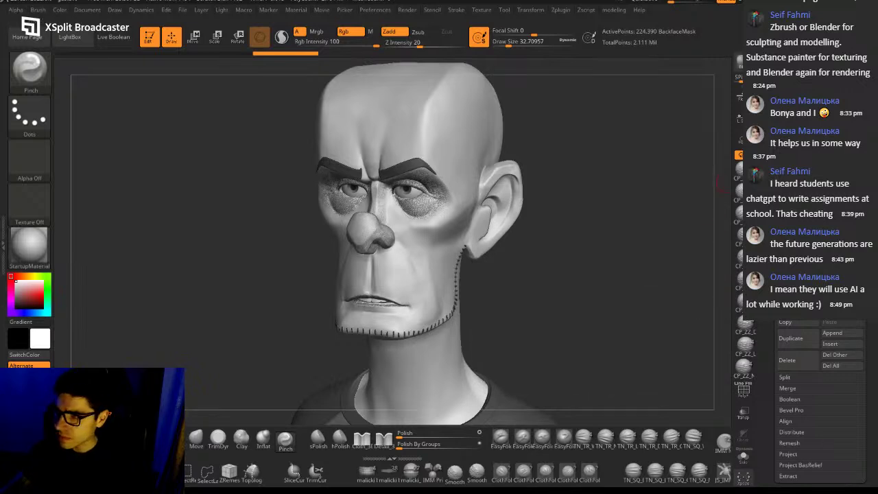
left_click(810, 165)
right_click_drag(542, 322, 406, 364, "ctrl")
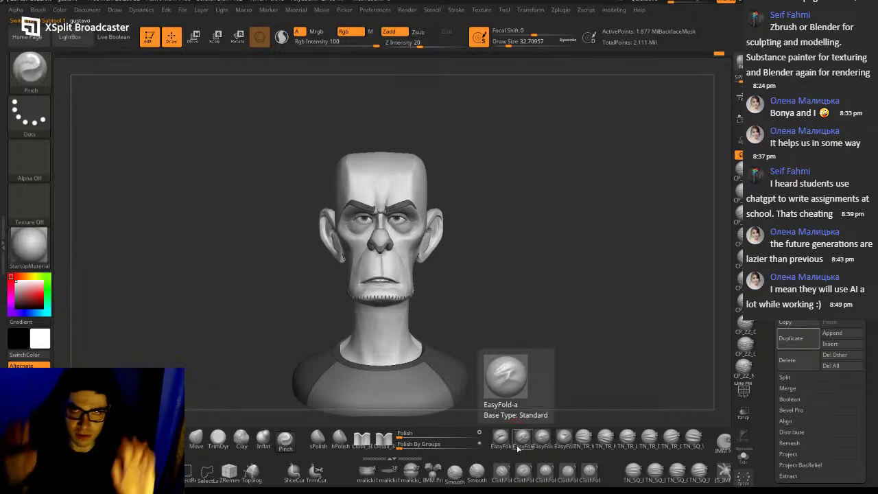
right_click_drag(553, 347, 556, 365)
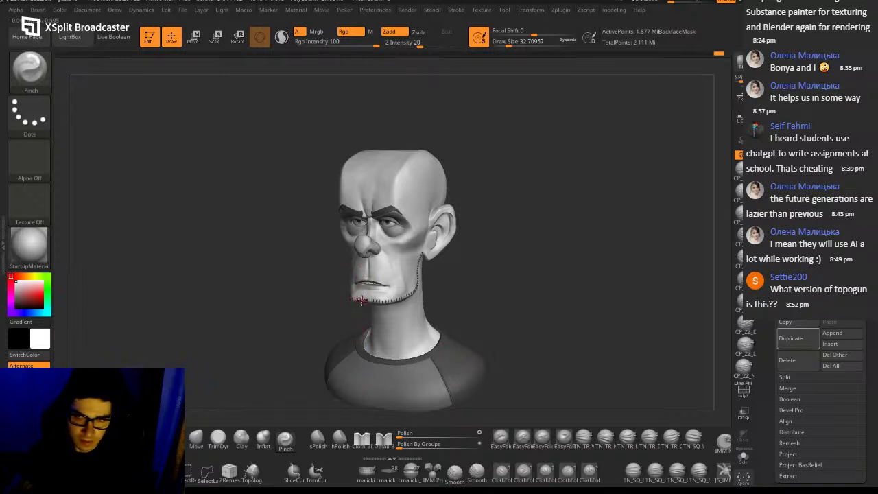
mouse_move(364, 265)
right_mouse_down("ctrl")
mouse_move(391, 316)
mouse_move(387, 262)
right_mouse_up("ctrl")
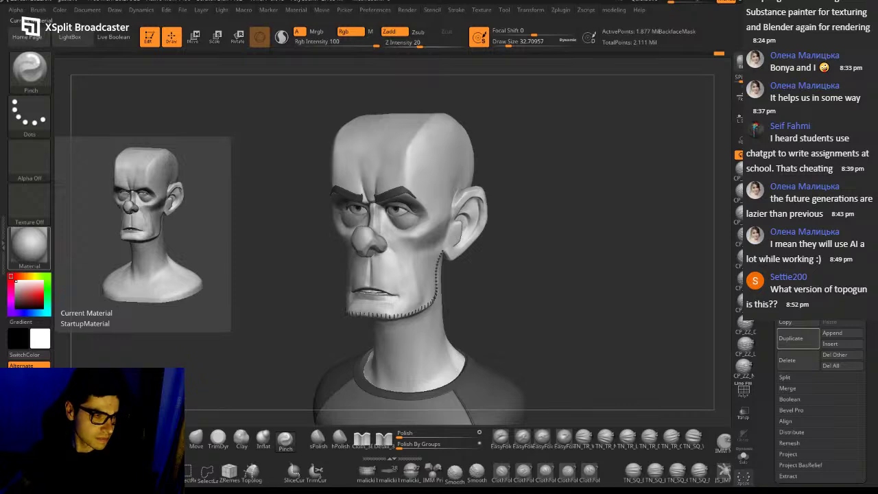
Switch to the browser and review the membership tiers and their benefits on the Patreon page
left_click_drag(0, 317, 568, 0)
left_click(715, 4)
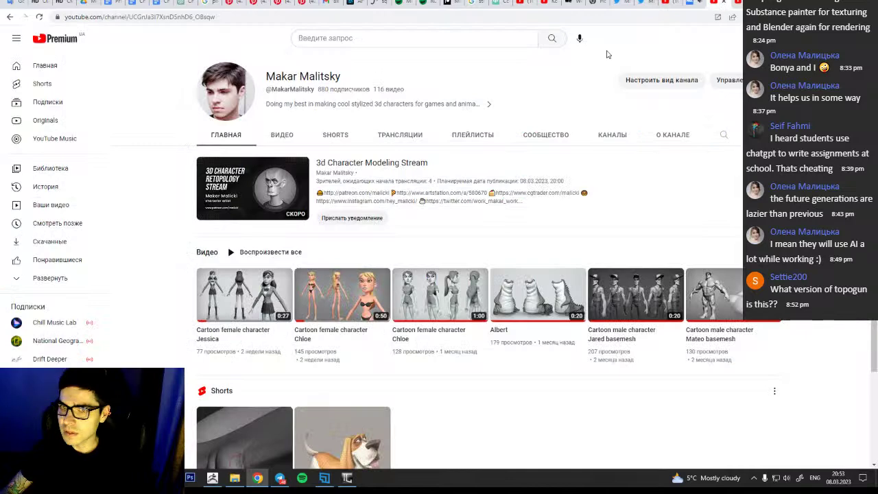
left_click(449, 3)
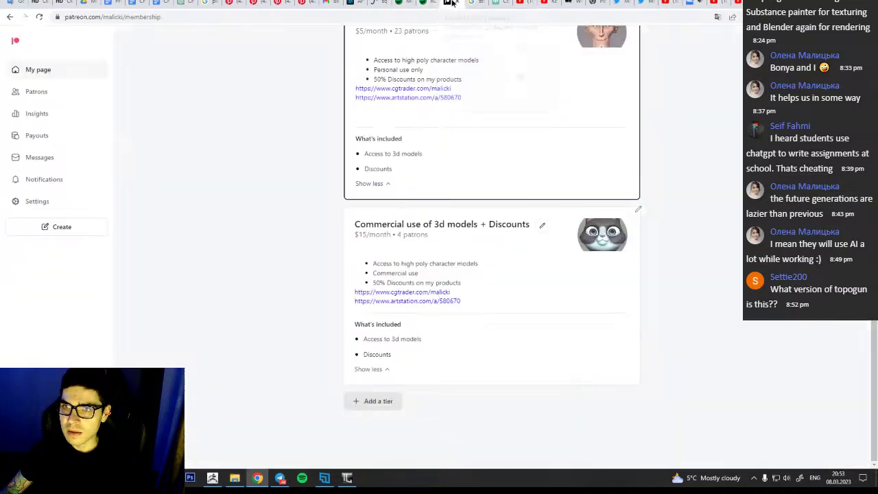
scroll(459, 296, "up", 20)
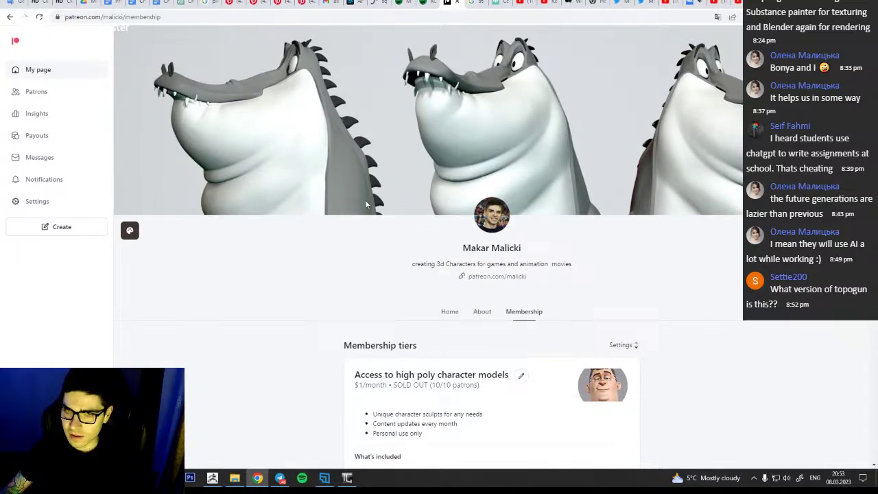
scroll(525, 195, "down", 5)
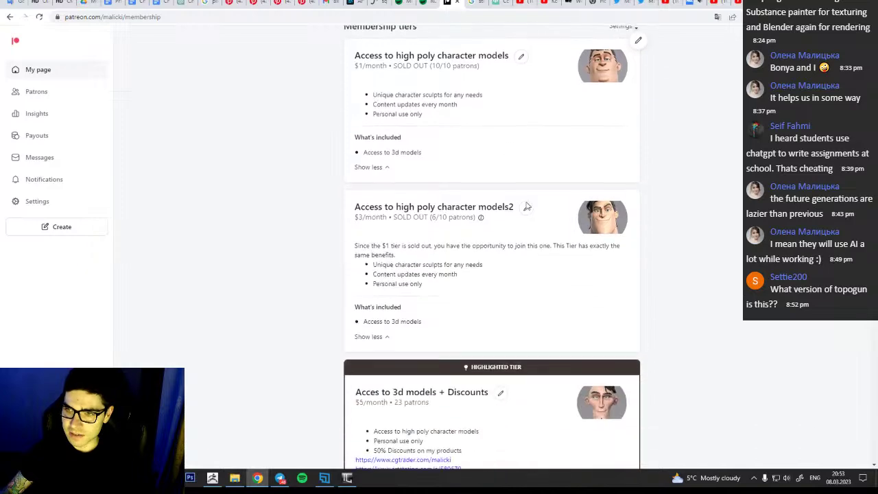
scroll(559, 292, "down", 2)
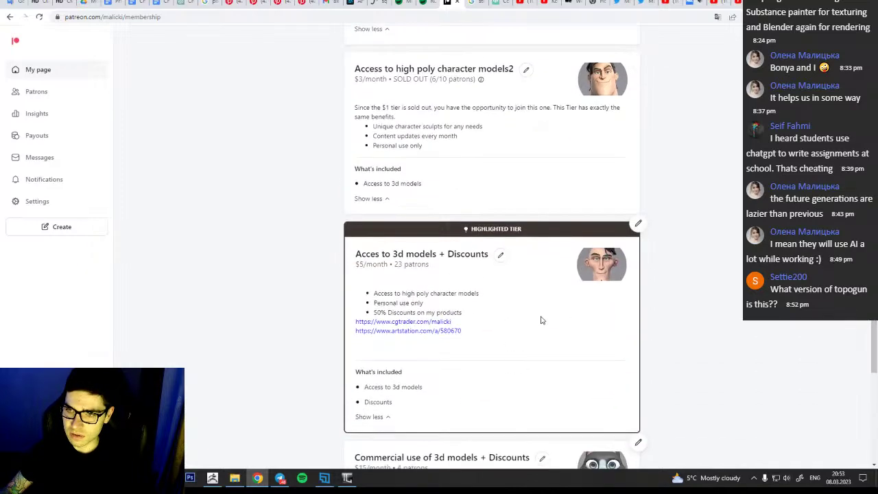
scroll(540, 321, "down", 3)
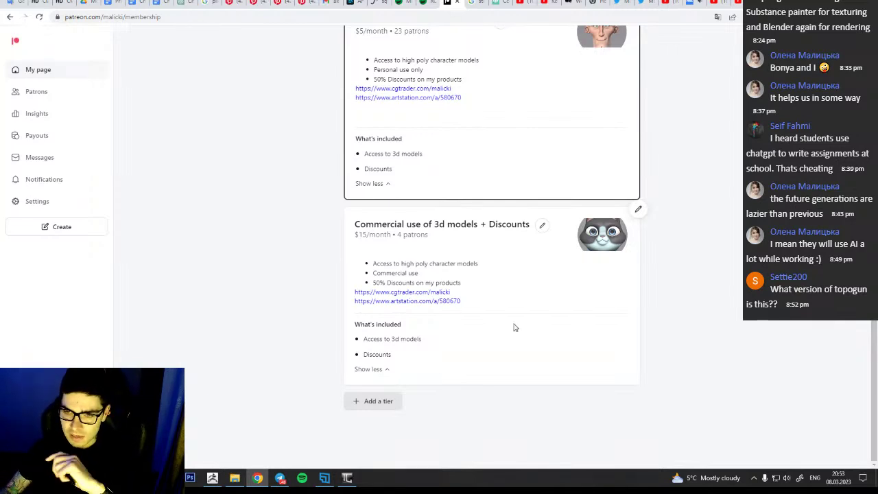
scroll(365, 327, "up", 3)
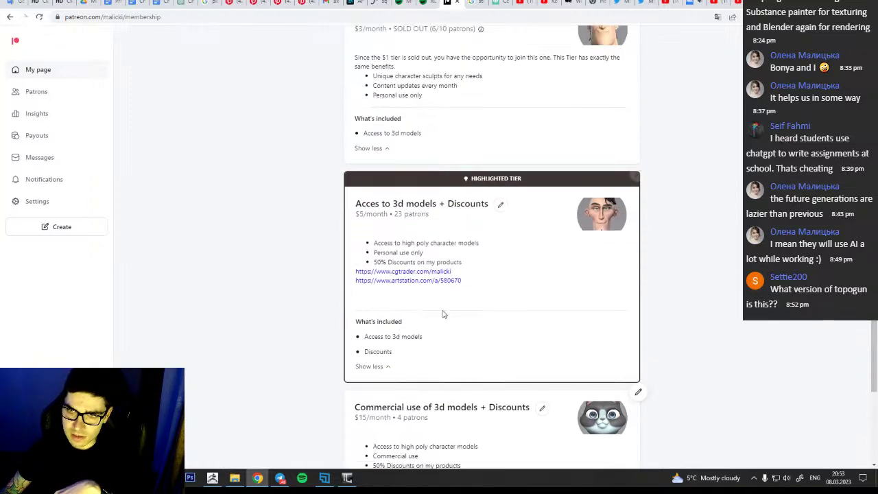
scroll(500, 333, "up", 5)
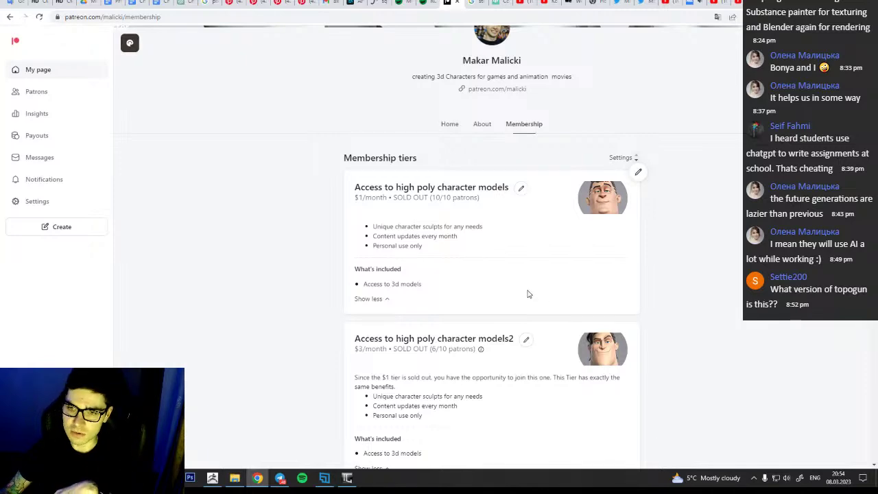
scroll(529, 294, "down", 5)
scroll(437, 277, "down", 3)
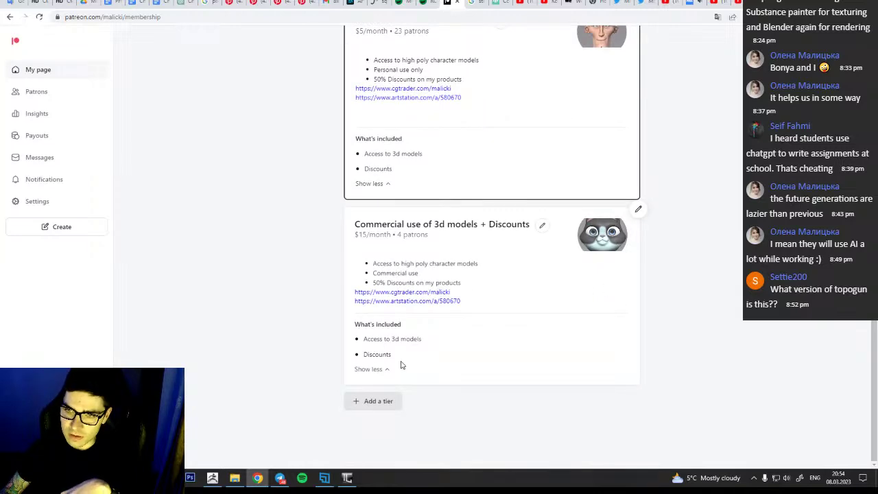
scroll(402, 365, "up", 4)
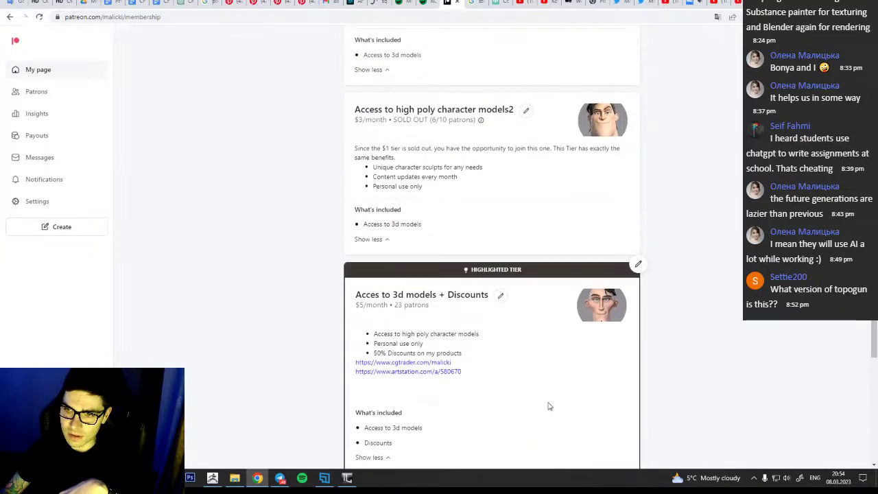
scroll(549, 406, "down", 2)
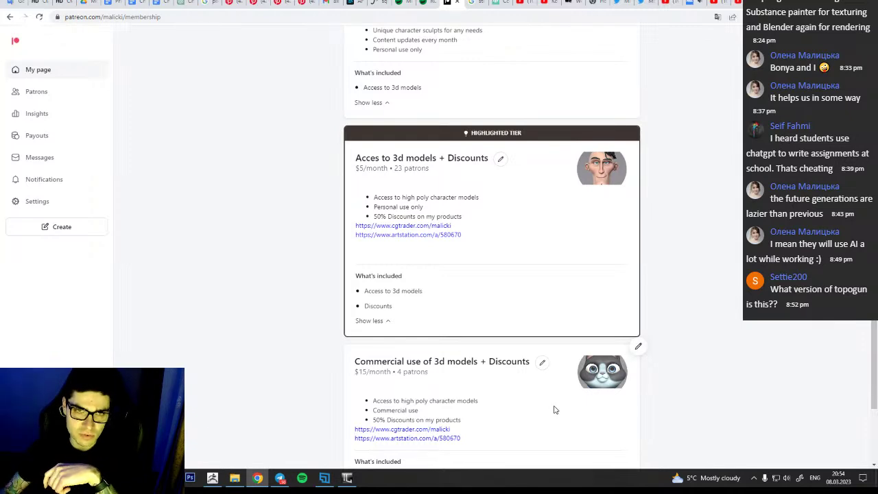
Open the Patreon patrons list and look through its first page to the end
left_click(66, 98)
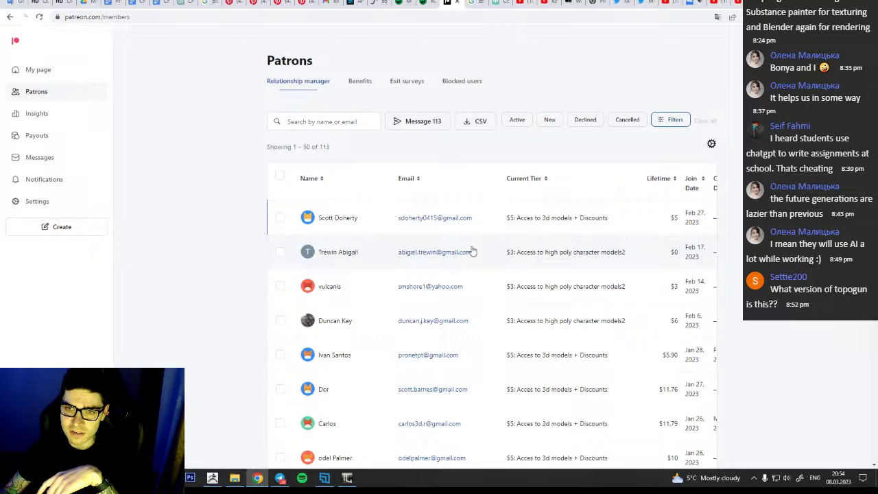
scroll(474, 251, "down", 1)
scroll(469, 250, "down", 1)
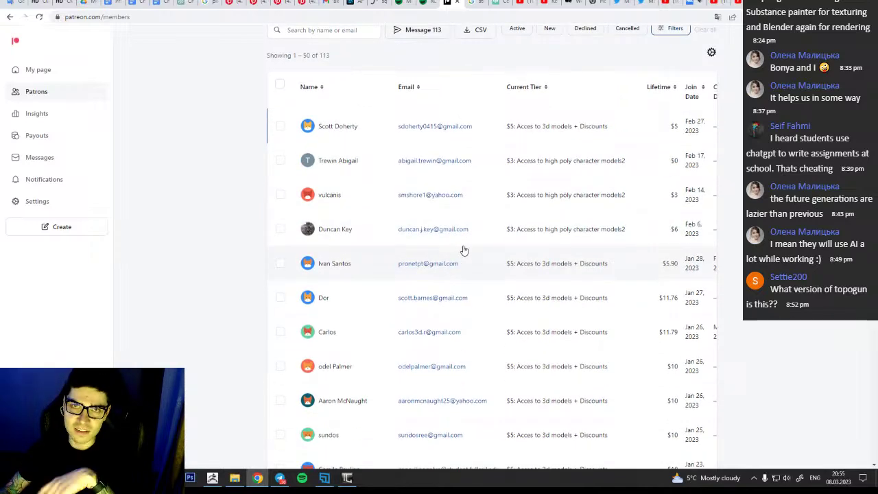
scroll(497, 247, "down", 4)
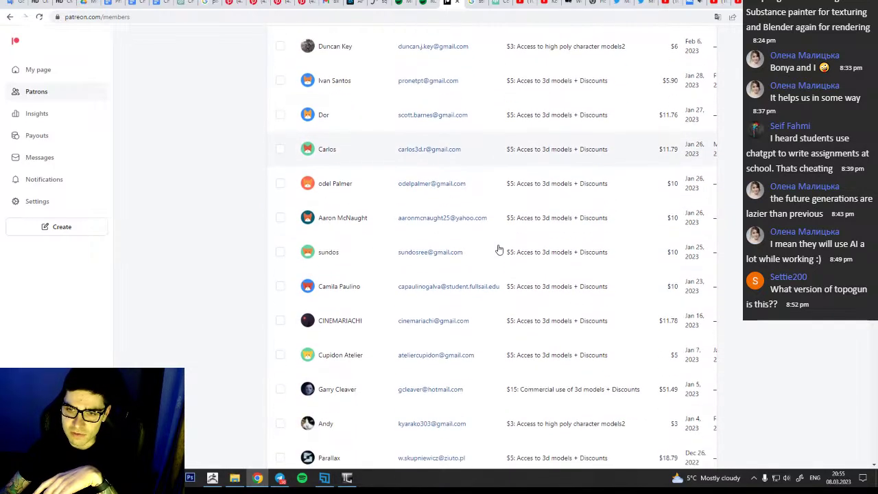
scroll(499, 250, "down", 4)
scroll(583, 251, "down", 5)
scroll(461, 274, "down", 4)
scroll(442, 288, "down", 3)
scroll(497, 310, "down", 3)
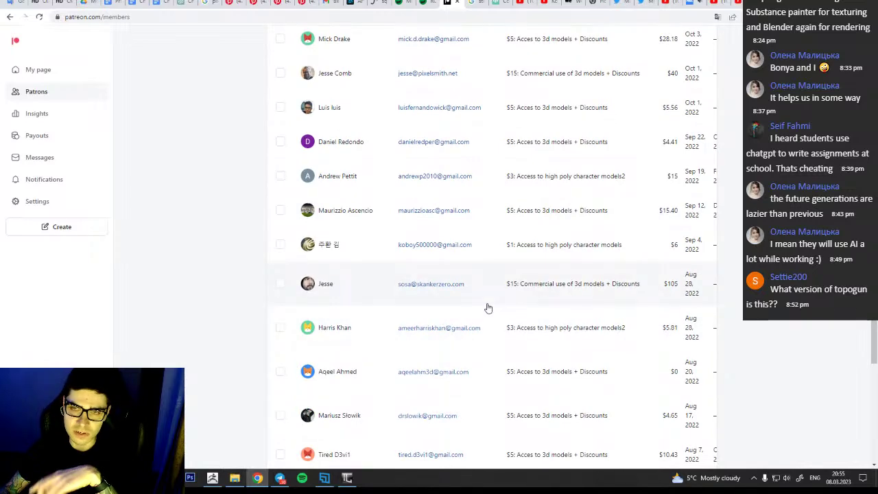
scroll(505, 274, "down", 4)
scroll(504, 277, "down", 6)
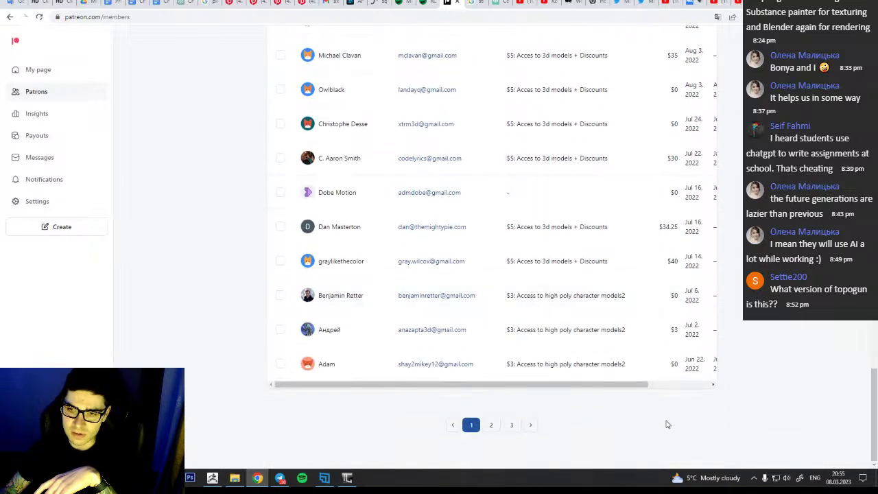
Open the second page of the patrons list and look through its entries
left_click(494, 427)
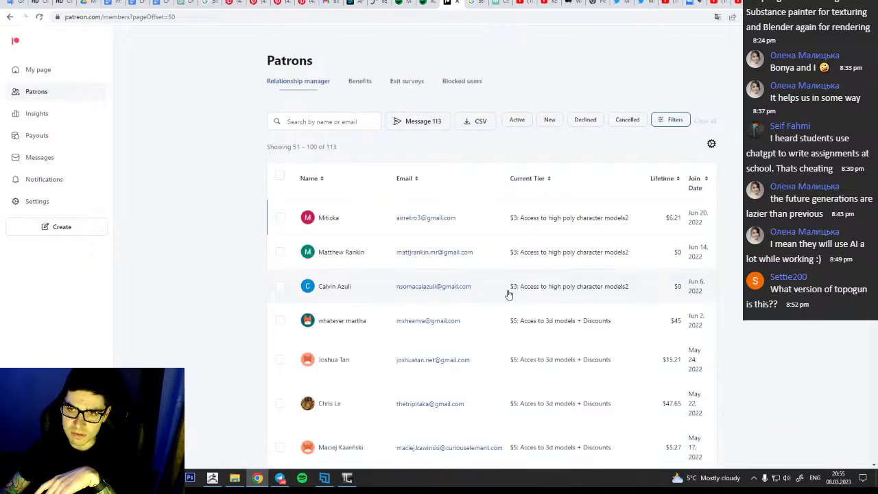
scroll(433, 258, "down", 7)
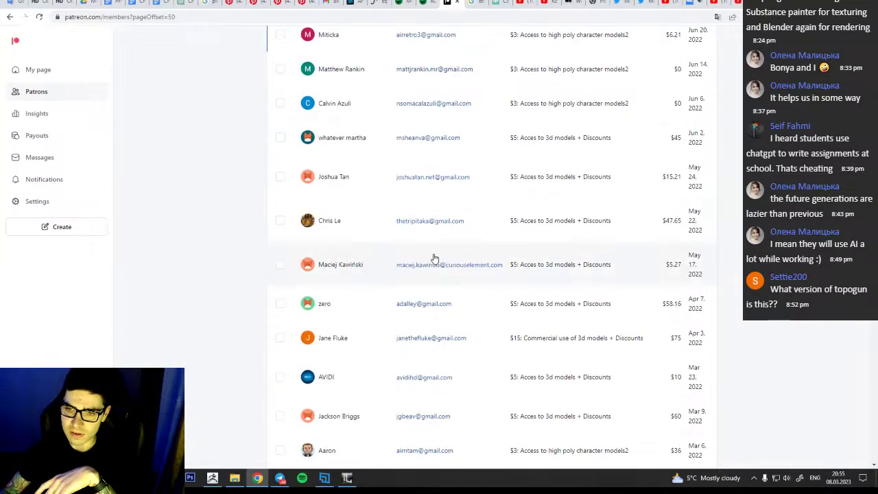
scroll(436, 258, "down", 2)
scroll(367, 288, "up", 9)
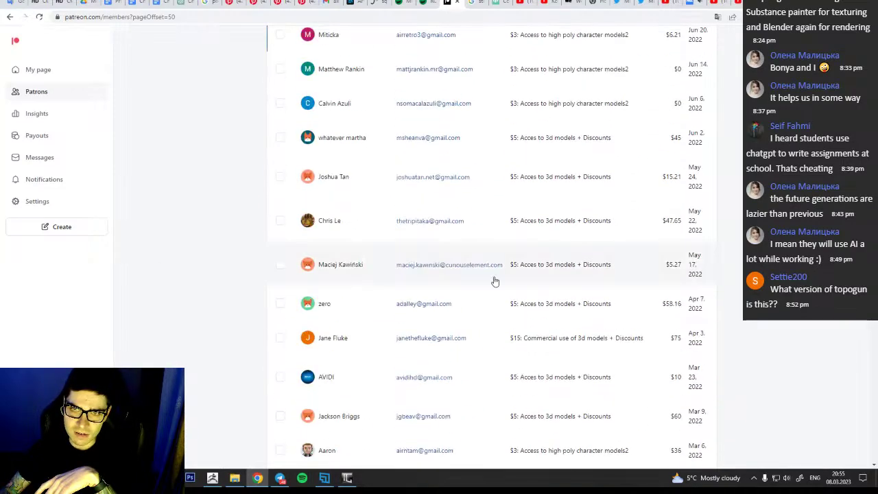
scroll(520, 281, "down", 3)
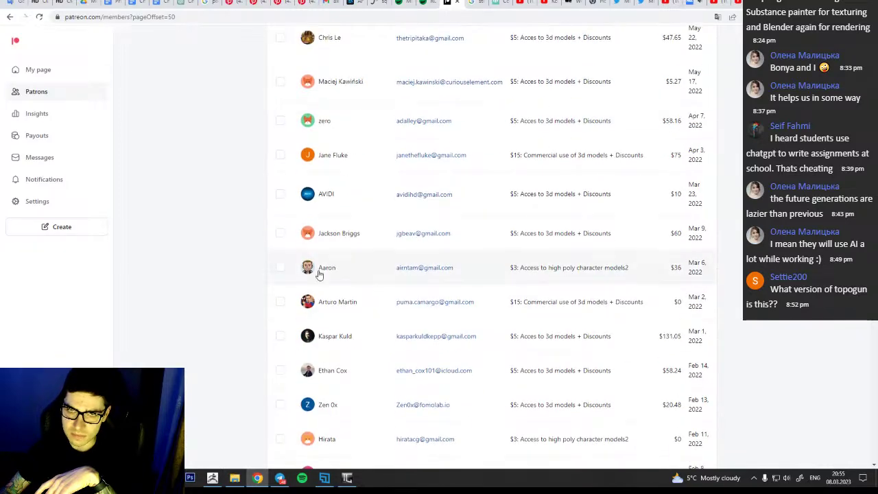
Open the creator's own Patreon page and look through its overview and latest posts
left_click(66, 73)
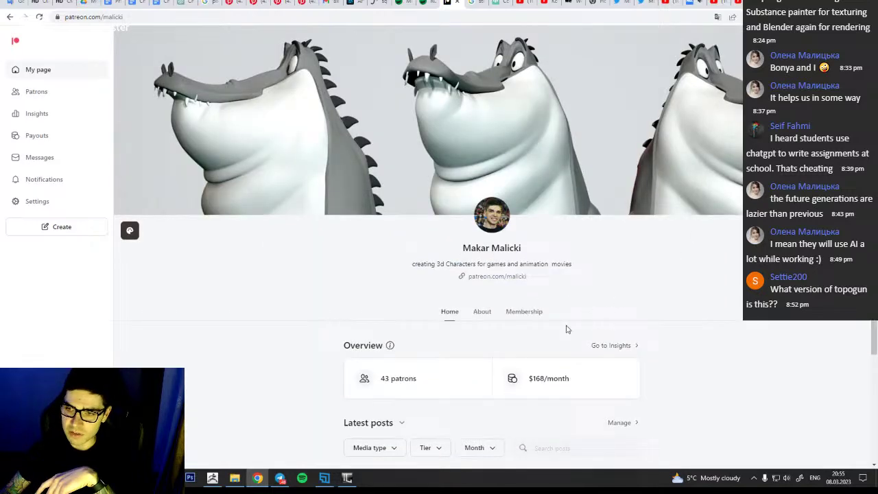
scroll(567, 329, "down", 5)
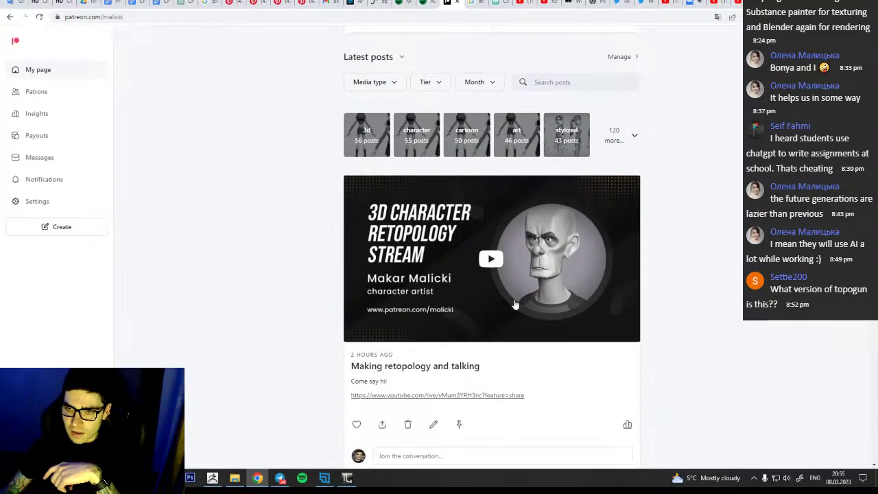
scroll(599, 275, "down", 3)
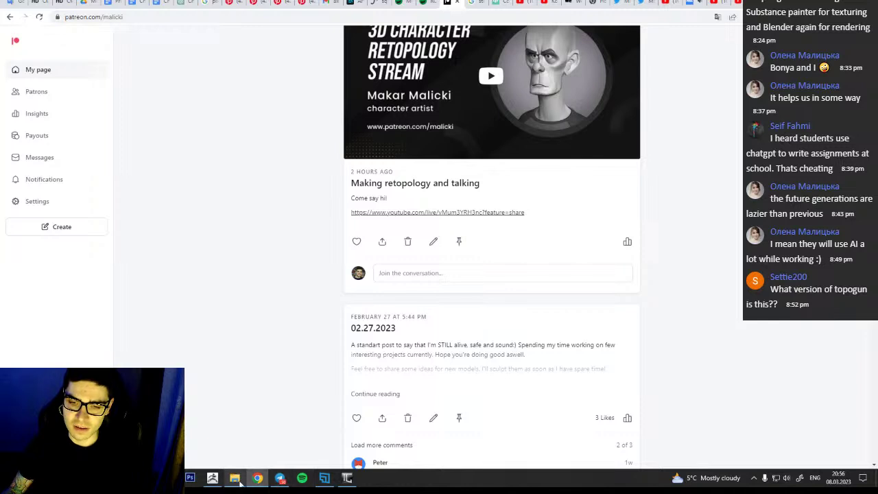
mouse_move(221, 479)
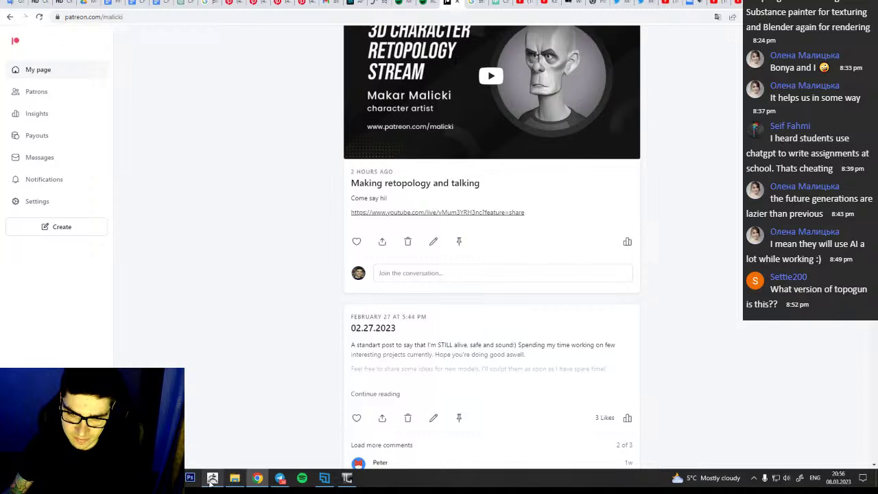
Switch to TopoGun and examine the eye, nose and jaw retopology from the front and three-quarter angles
left_click(347, 478)
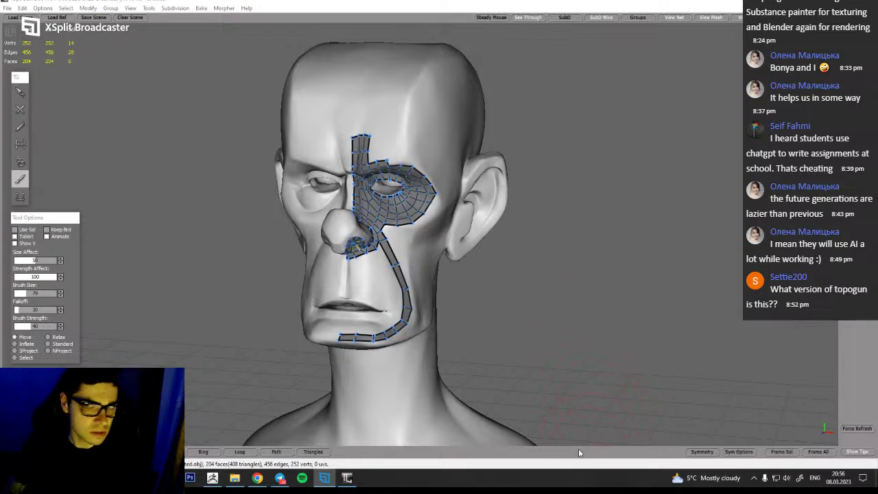
left_click_drag(599, 321, 516, 306, "alt")
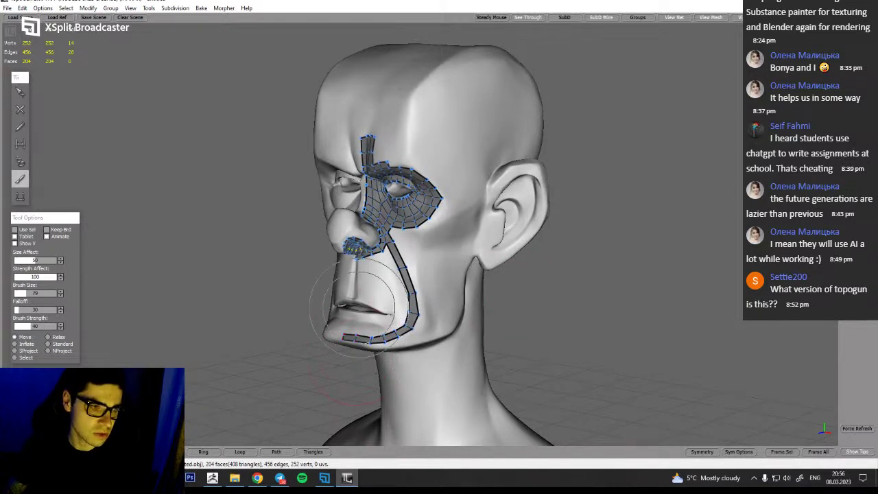
right_click_drag(411, 266, 493, 265, "alt")
mouse_move(412, 352)
left_mouse_down("alt")
mouse_move(446, 344)
mouse_move(472, 317)
mouse_move(483, 348)
mouse_move(512, 351)
mouse_move(453, 345)
mouse_move(440, 314)
mouse_move(452, 311)
left_mouse_up("alt")
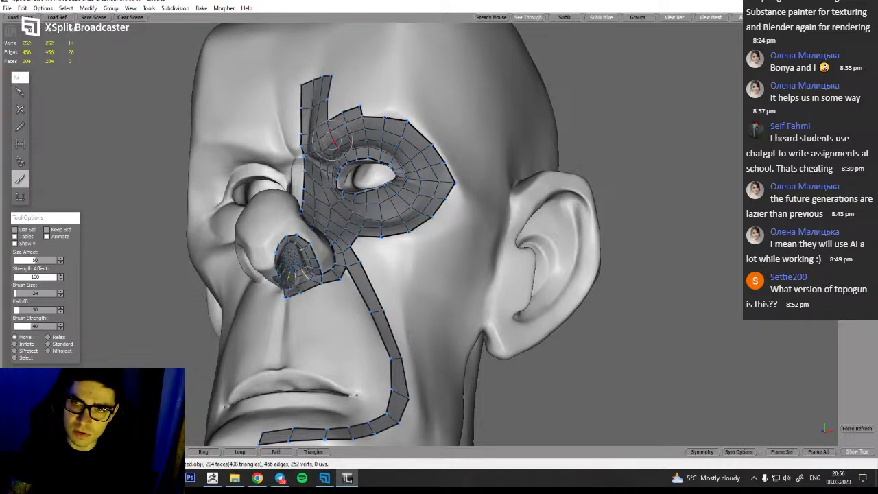
left_click_drag(386, 177, 451, 211, "alt")
mouse_move(391, 235)
left_mouse_down("alt")
mouse_move(361, 243)
mouse_move(386, 240)
left_mouse_up("alt")
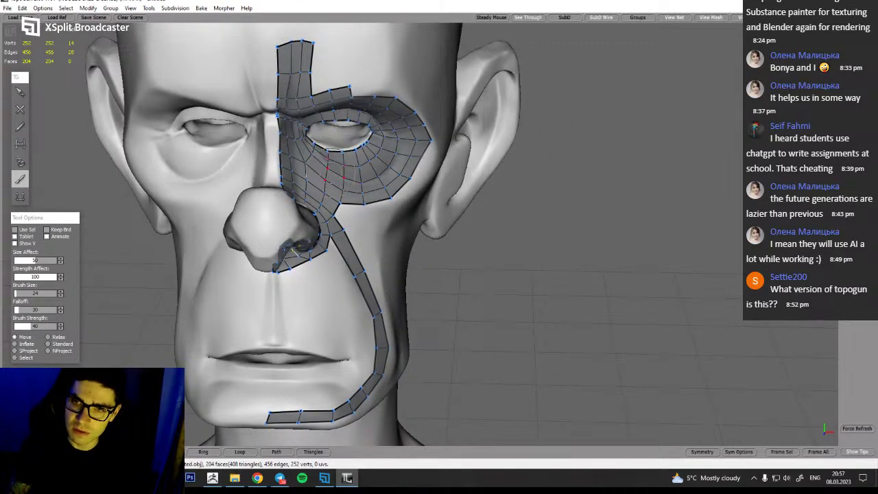
left_click_drag(295, 250, 302, 254, "alt")
mouse_move(328, 163)
left_mouse_down("alt")
mouse_move(318, 169)
mouse_move(320, 180)
left_mouse_up("alt")
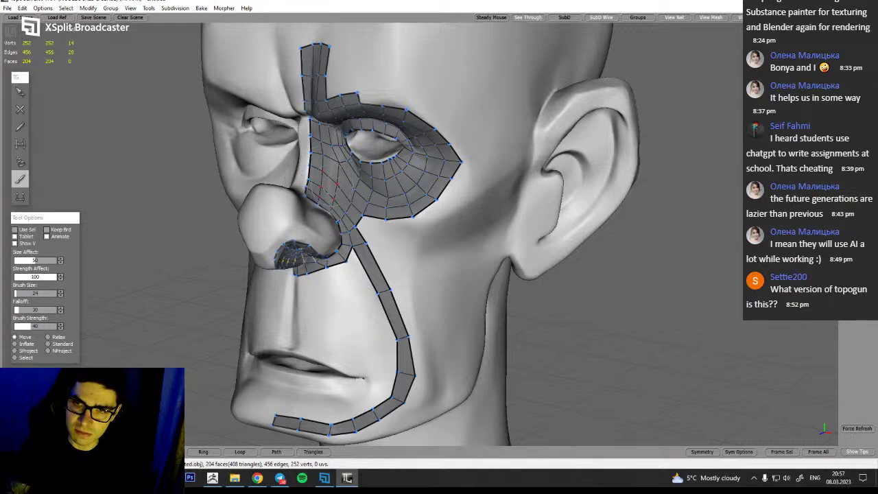
left_click_drag(352, 227, 328, 184, "alt")
left_click_drag(356, 218, 385, 228, "alt")
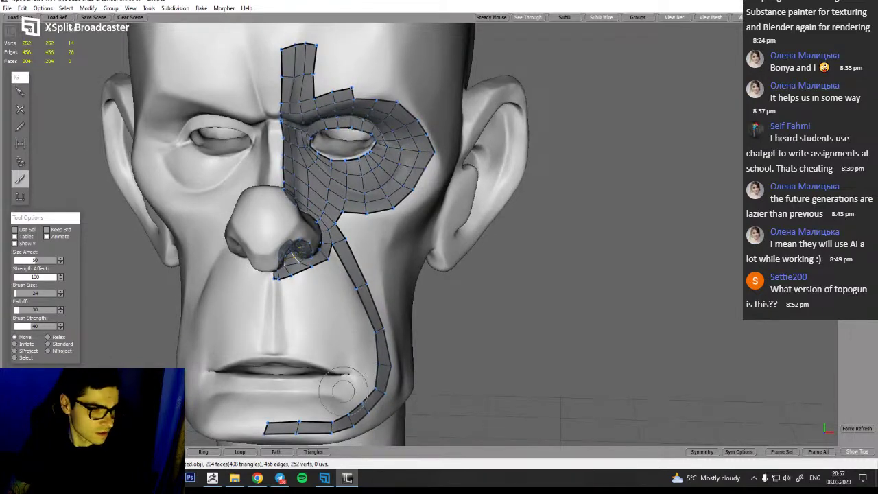
mouse_move(406, 257)
left_mouse_down("alt")
mouse_move(383, 250)
mouse_move(400, 261)
mouse_move(389, 323)
left_mouse_up("alt")
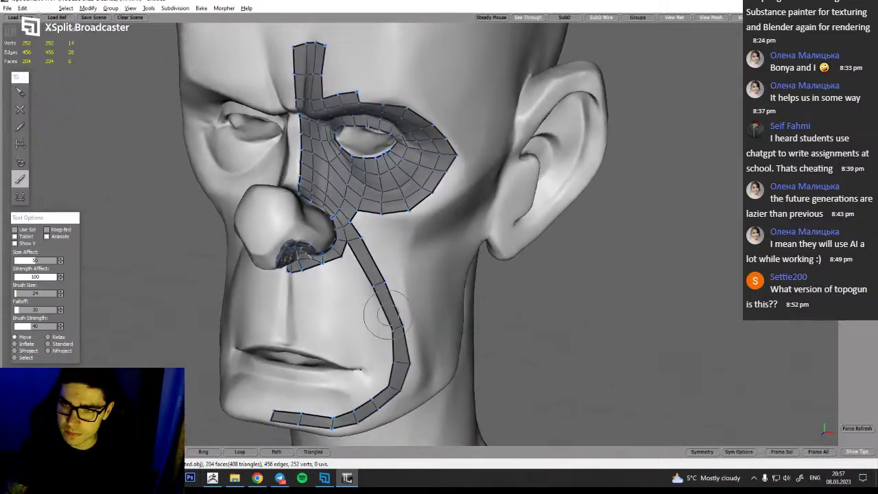
left_click_drag(418, 281, 398, 290, "alt")
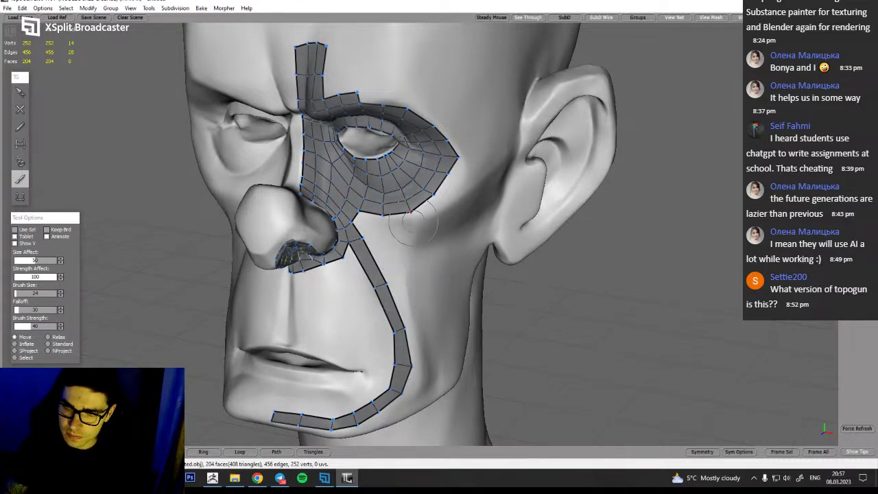
Examine the lips, mouth corner and chin strip up close from several angles
left_click_drag(434, 247, 433, 273, "alt")
middle_click_drag(341, 446, 381, 356, "alt")
left_click_drag(381, 356, 308, 256, "alt")
right_click_drag(352, 311, 339, 323, "alt")
mouse_move(339, 323)
left_mouse_down("alt")
mouse_move(280, 302)
mouse_move(329, 310)
left_mouse_up("alt")
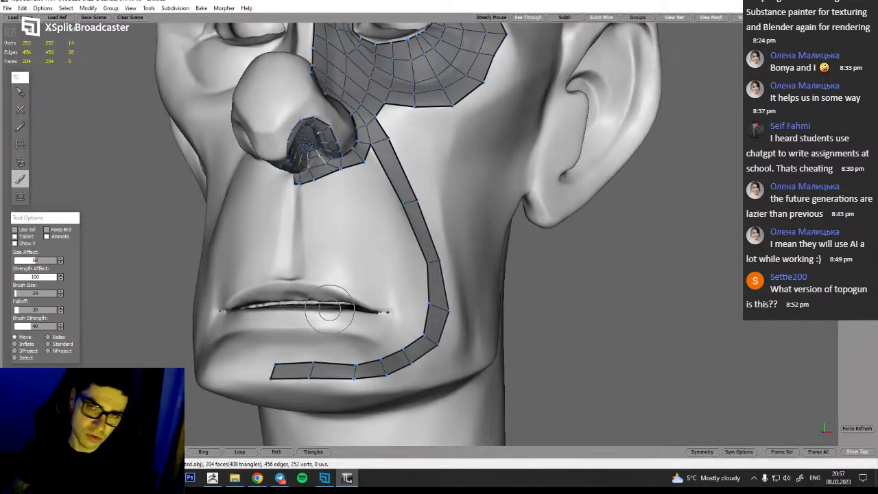
middle_click_drag(313, 313, 357, 314, "alt")
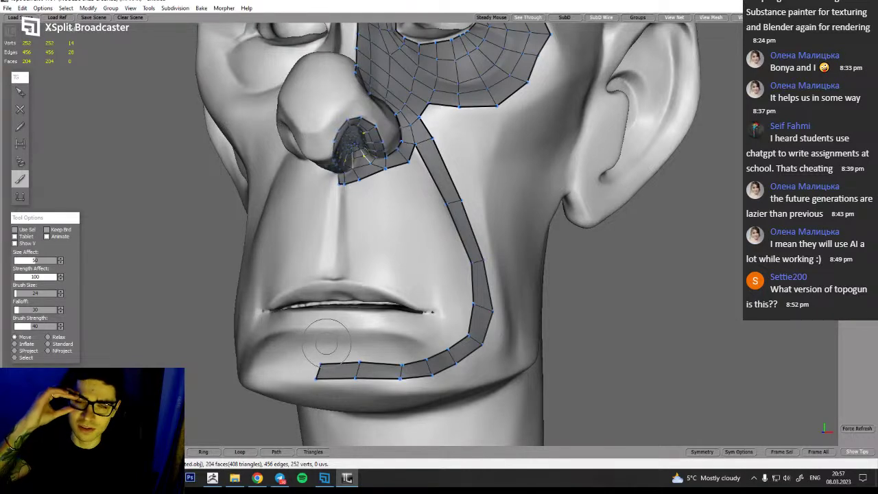
left_click_drag(377, 330, 388, 360, "alt")
right_click_drag(327, 298, 368, 302, "alt")
left_click_drag(368, 302, 350, 347, "alt")
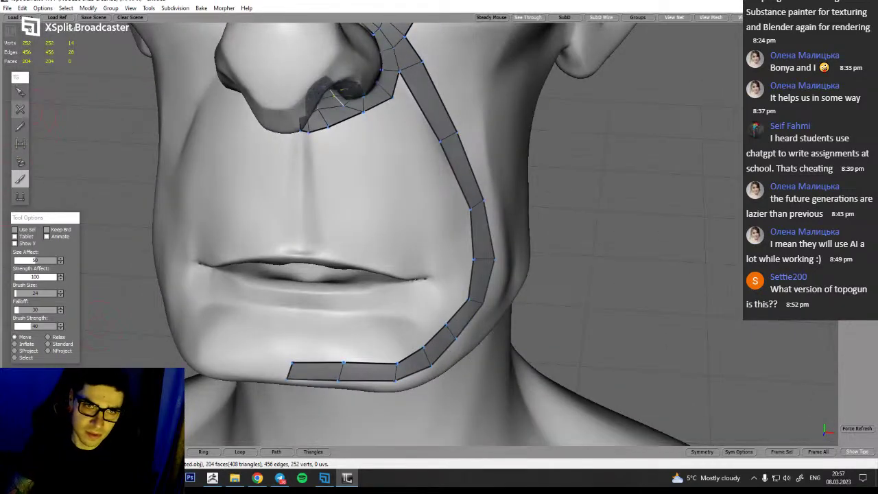
With automatic face creation off, draw a chain of edges from the upper lip's centre peak down and along the lip toward the mouth corner
left_click(20, 109)
left_click(17, 230)
left_click_drag(335, 295, 293, 302, "alt")
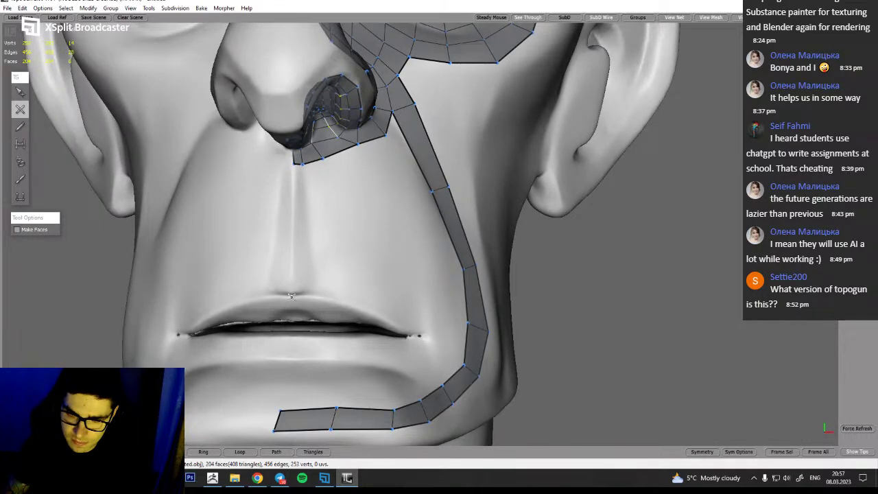
left_click(291, 311)
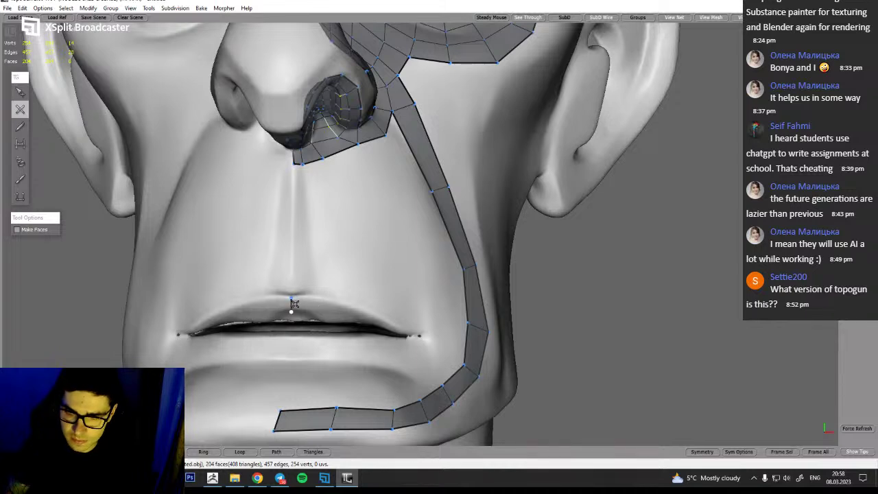
left_click(317, 311)
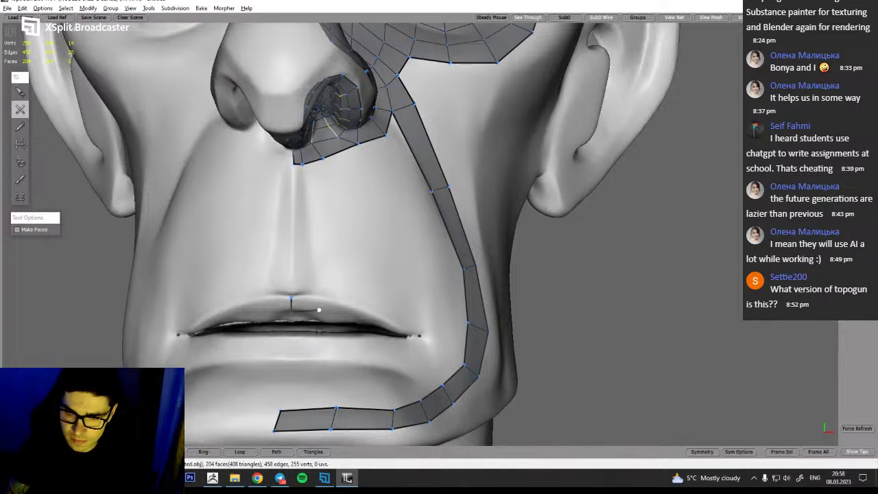
left_click_drag(313, 313, 317, 308, "alt")
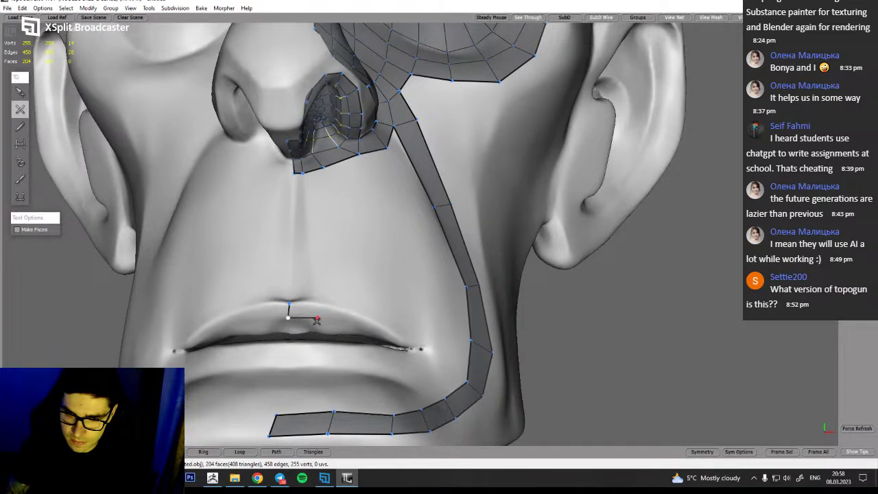
left_click(345, 325)
left_click(371, 331)
Continue the edge chain along the lower border of the upper lip to the mouth corner
left_click_drag(371, 331, 366, 351, "alt")
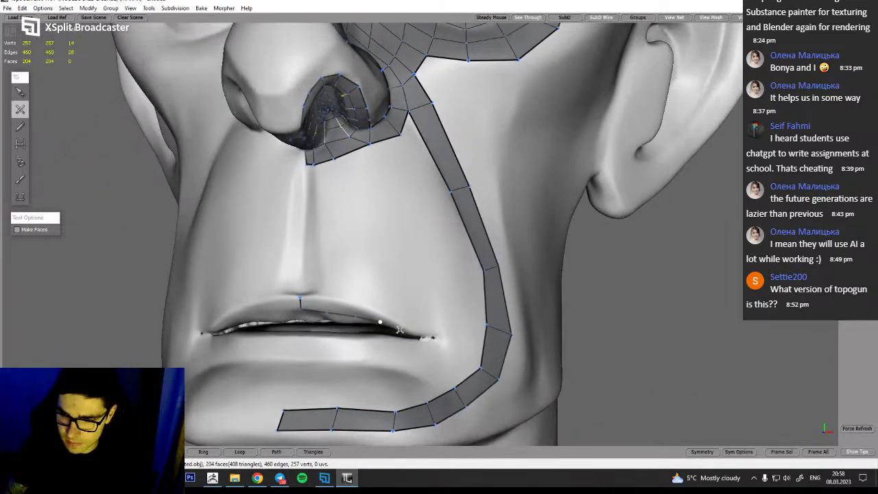
scroll(400, 330, "up", 2)
left_click(399, 352)
left_click_drag(396, 351, 413, 351, "alt")
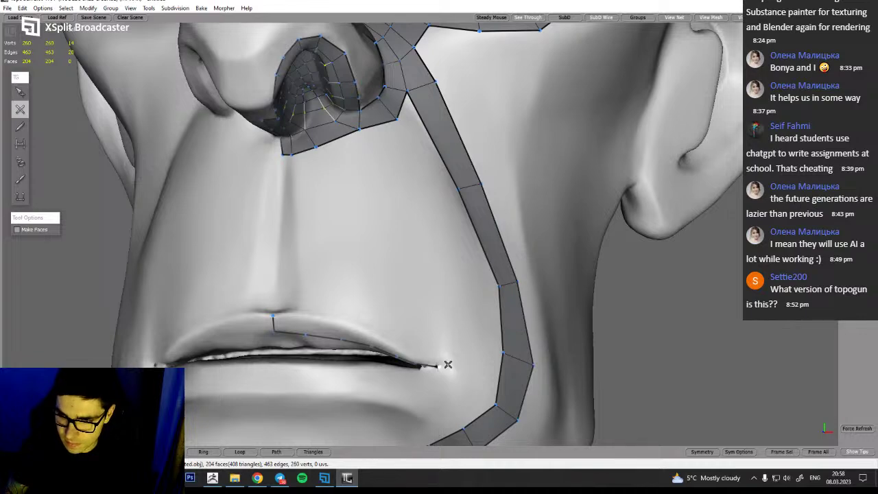
left_click_drag(444, 373, 427, 364, "alt")
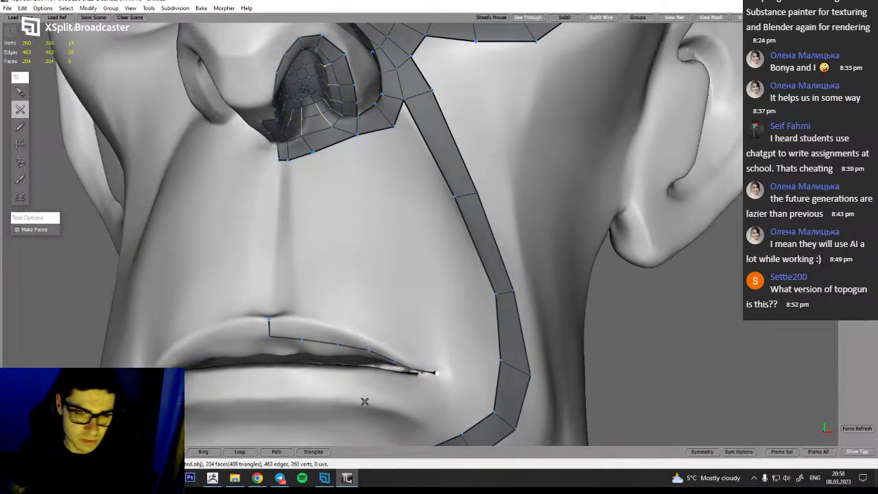
left_click_drag(388, 376, 364, 359, "alt")
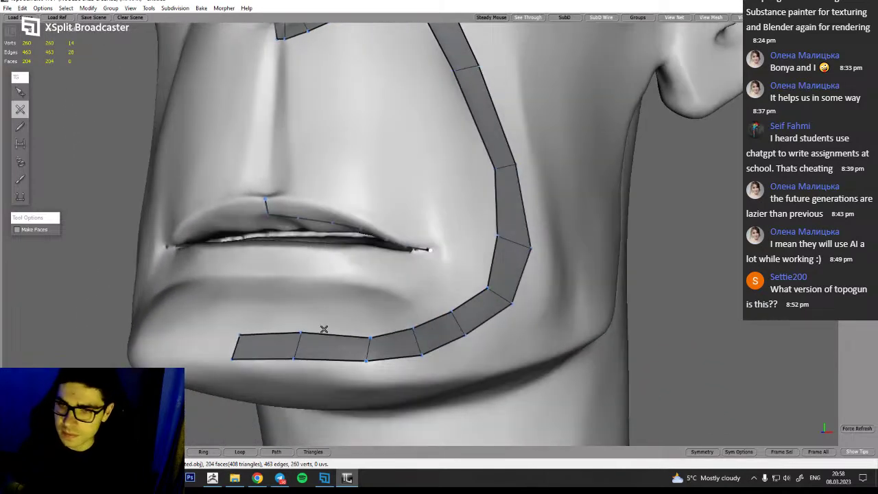
Add one more vertex to extend the lip edge chain just beyond the mouth corner
scroll(425, 209, "up", 5)
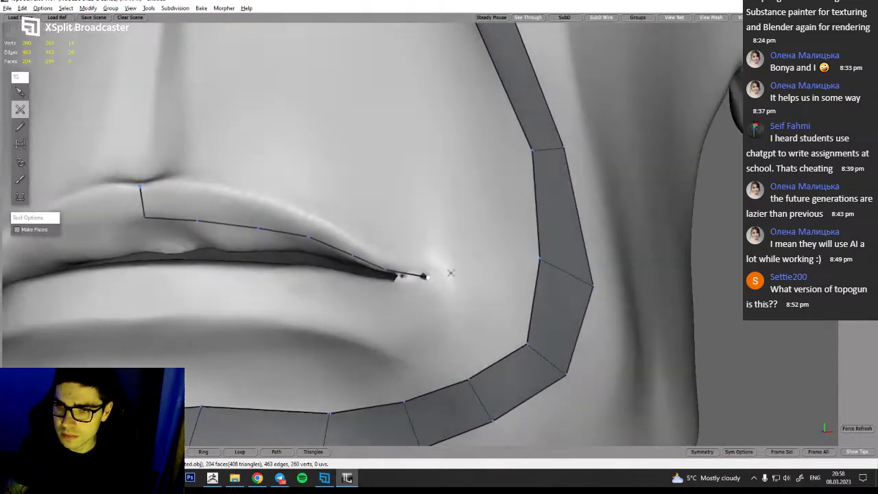
left_click_drag(450, 273, 420, 274, "alt")
mouse_move(429, 321)
left_mouse_down("alt")
mouse_move(458, 339)
mouse_move(423, 325)
left_mouse_up("alt")
mouse_move(428, 289)
left_mouse_down("alt")
mouse_move(380, 255)
mouse_move(433, 282)
left_mouse_up("alt")
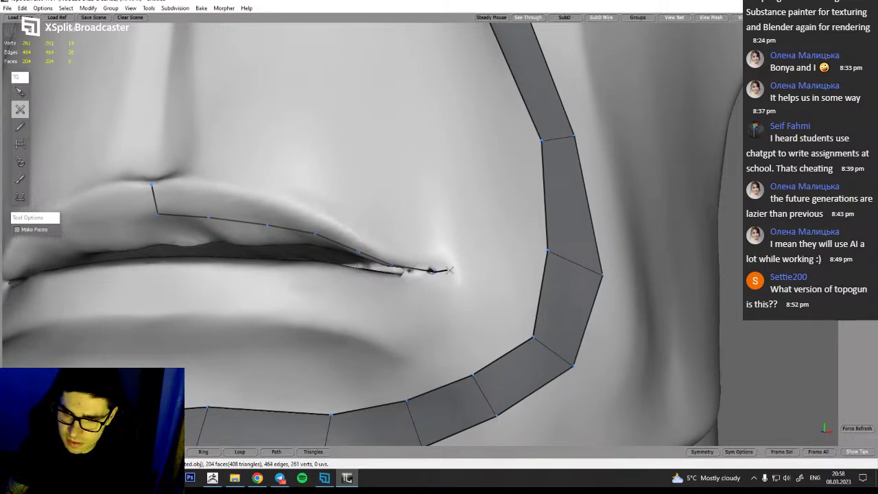
left_click_drag(450, 271, 433, 262, "alt")
left_click_drag(433, 249, 439, 257, "alt")
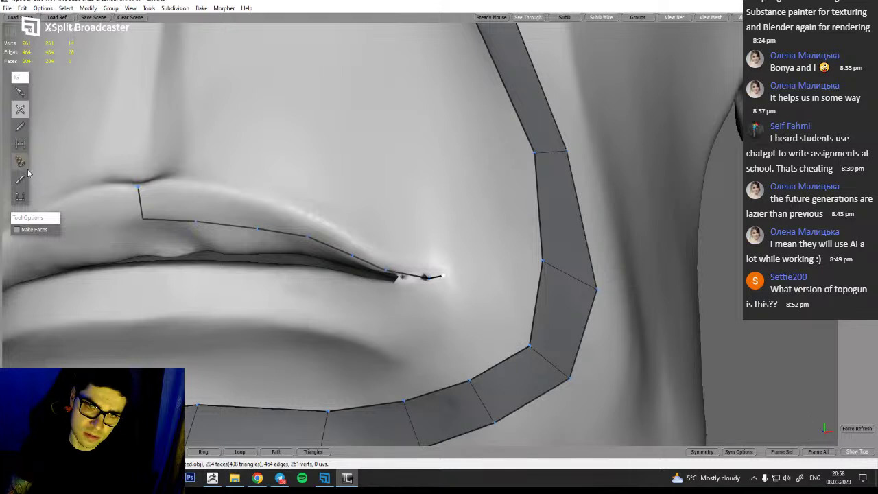
Turn on automatic face creation and fill the upper lip with a strip of six faces from the mouth corner to the centre
left_click(17, 229)
left_click(390, 262)
left_click(355, 250)
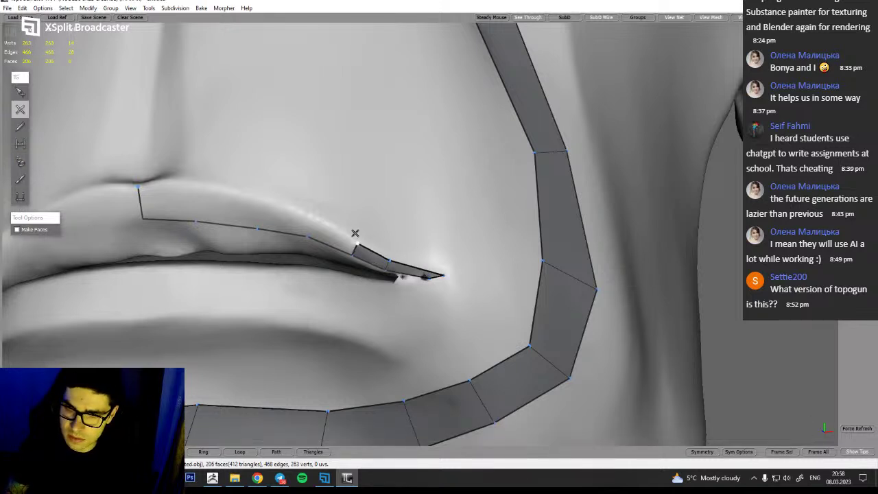
left_click(313, 218)
left_click(257, 199)
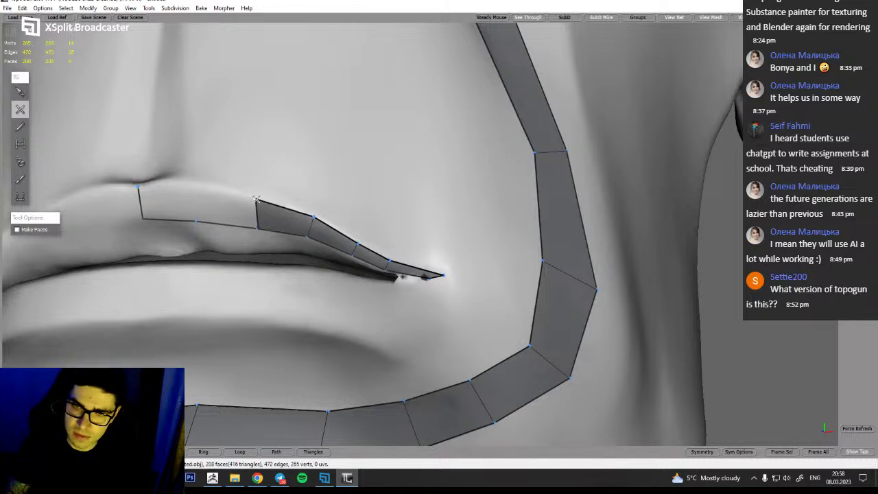
left_click(195, 186)
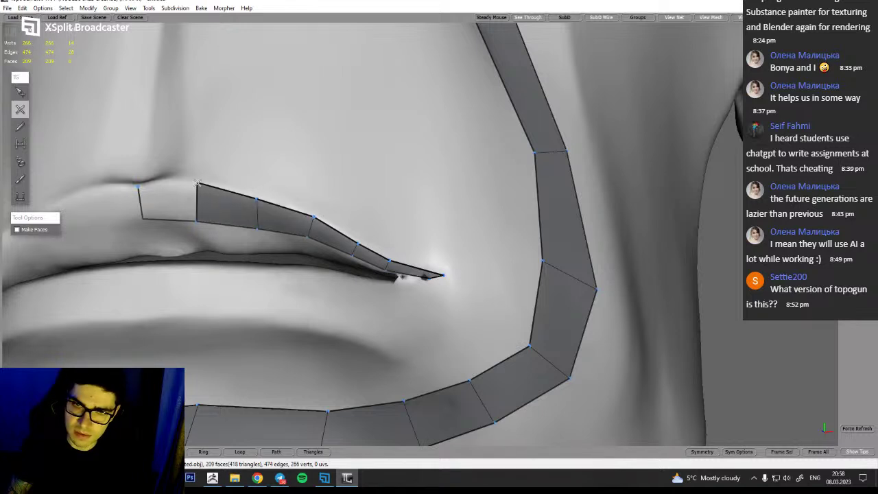
left_click(138, 187)
right_click_drag(261, 298, 245, 258, "alt")
left_click_drag(286, 267, 306, 306, "alt")
right_click_drag(374, 255, 384, 269, "alt")
mouse_move(388, 272)
left_mouse_down("alt")
mouse_move(386, 336)
mouse_move(393, 275)
left_mouse_up("alt")
key("q")
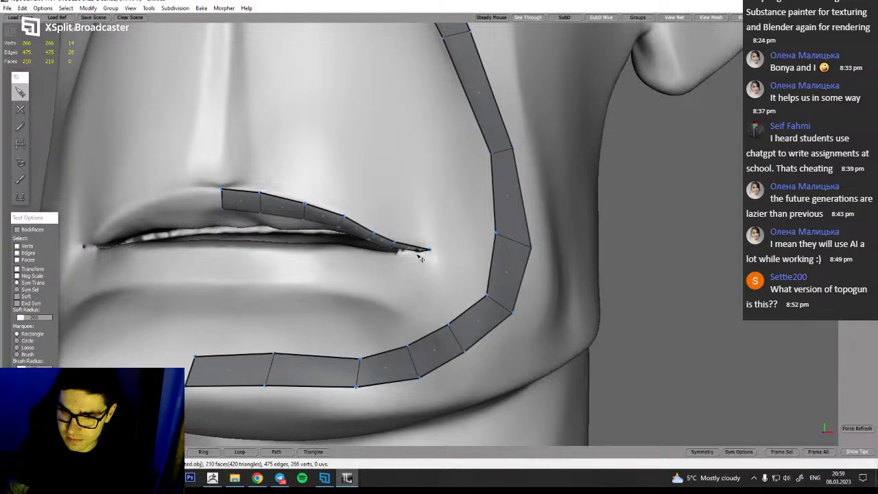
key("w")
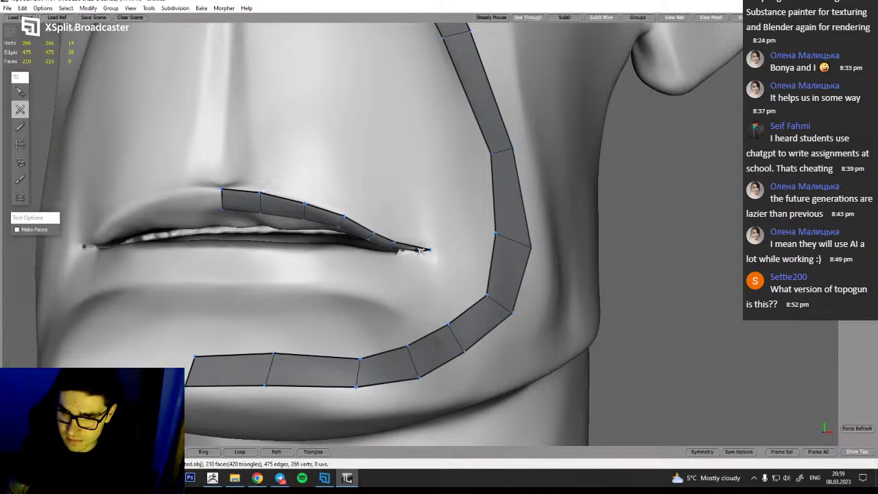
Start the lower lip strip with two faces running inward from the mouth corner, undoing the misplaced vertex
left_click_drag(414, 271, 429, 289, "alt")
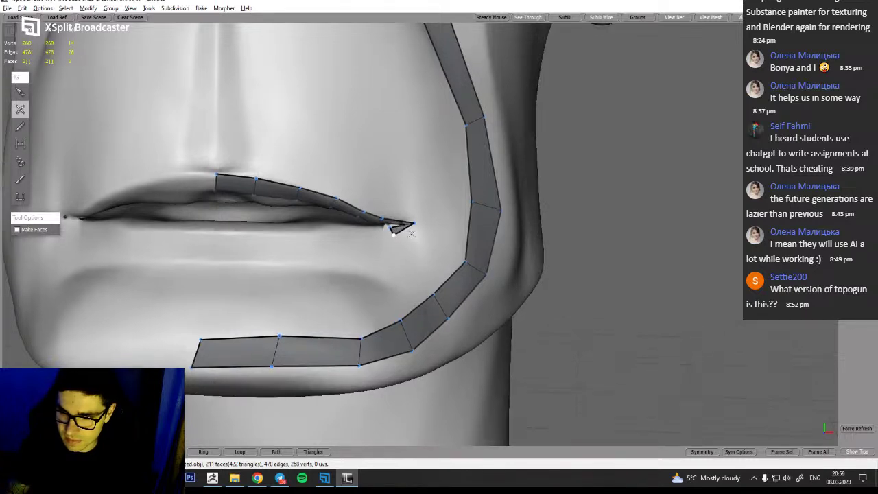
scroll(401, 233, "up", 3)
left_click_drag(397, 262, 385, 296, "alt")
key("q")
key("w")
left_click(381, 163)
left_click(347, 179)
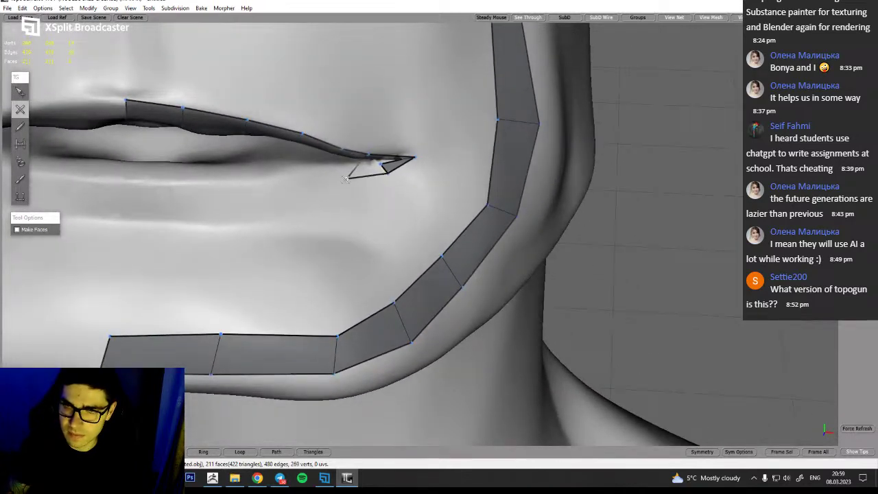
key("ctrl+z")
left_click(371, 174)
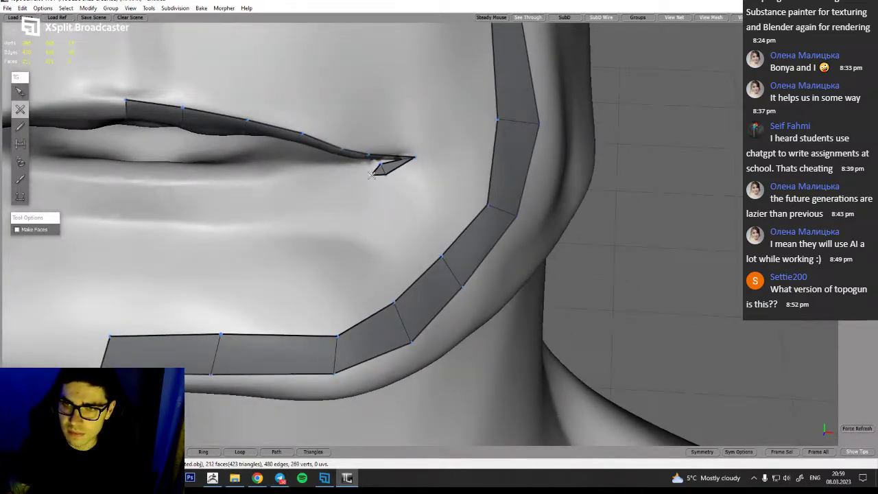
mouse_move(370, 172)
left_mouse_down()
mouse_move(353, 162)
mouse_move(363, 174)
left_mouse_up()
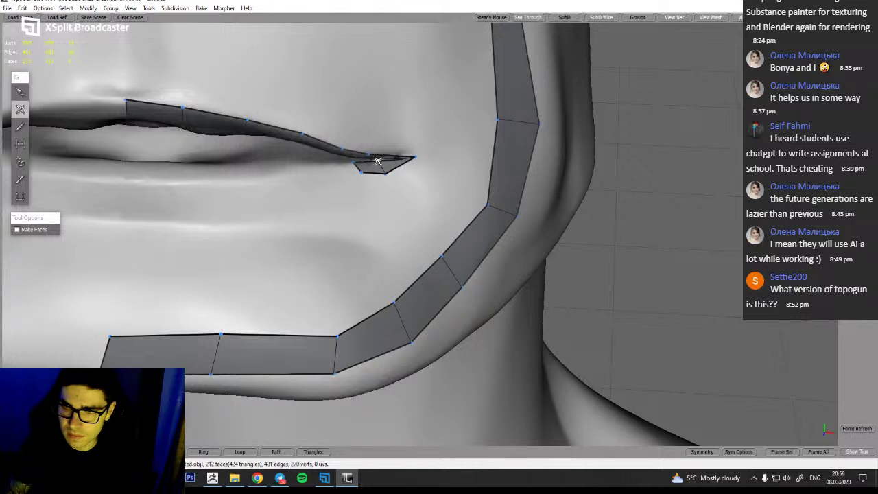
left_click_drag(387, 176, 383, 152)
Split the upper lip face at the mouth corner with an extra cross edge and adjust the corner vertices
mouse_move(391, 245)
left_mouse_down("alt")
mouse_move(399, 218)
mouse_move(385, 225)
left_mouse_up("alt")
key("q")
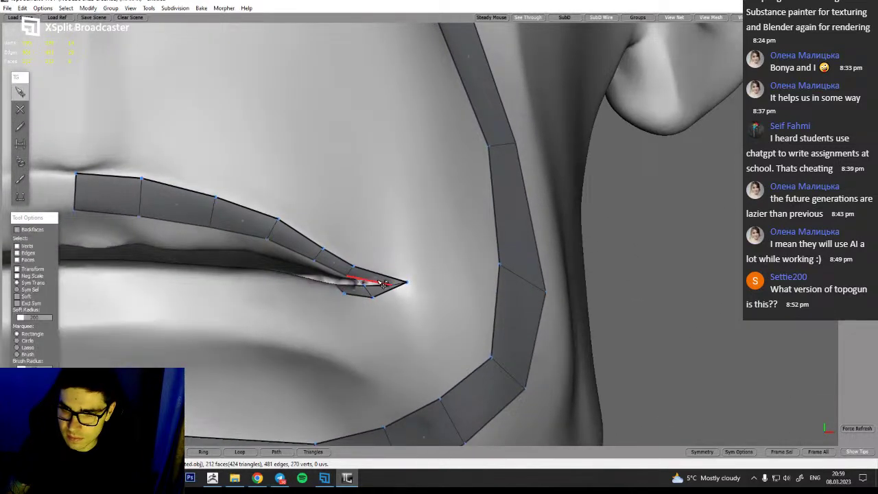
left_click(385, 278)
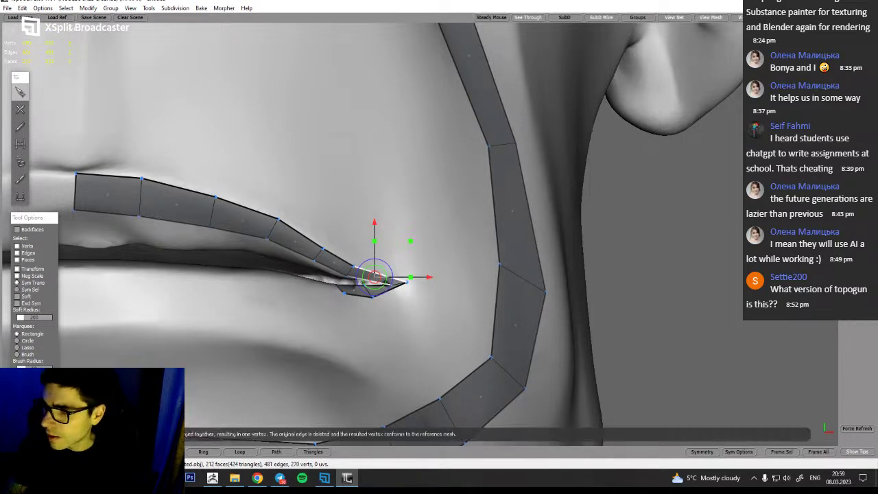
left_click(692, 303)
mouse_move(694, 309)
left_mouse_down("alt")
mouse_move(704, 314)
mouse_move(691, 294)
left_mouse_up("alt")
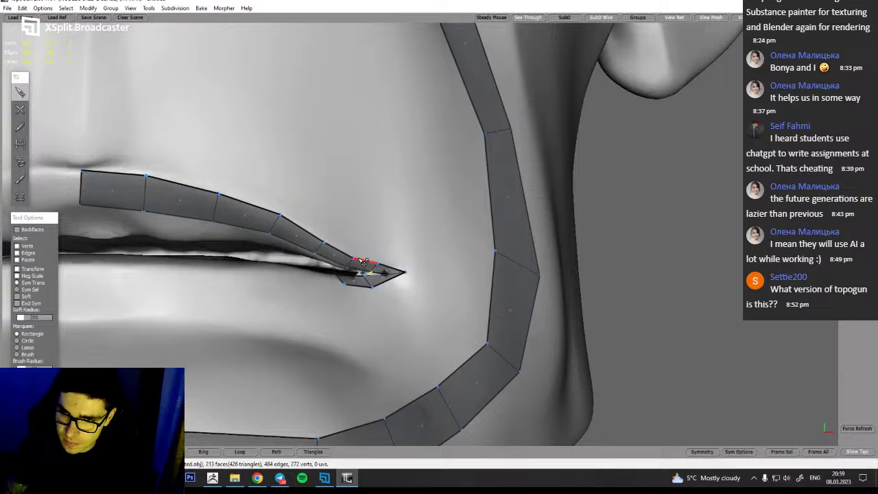
left_click_drag(343, 258, 345, 328, "alt")
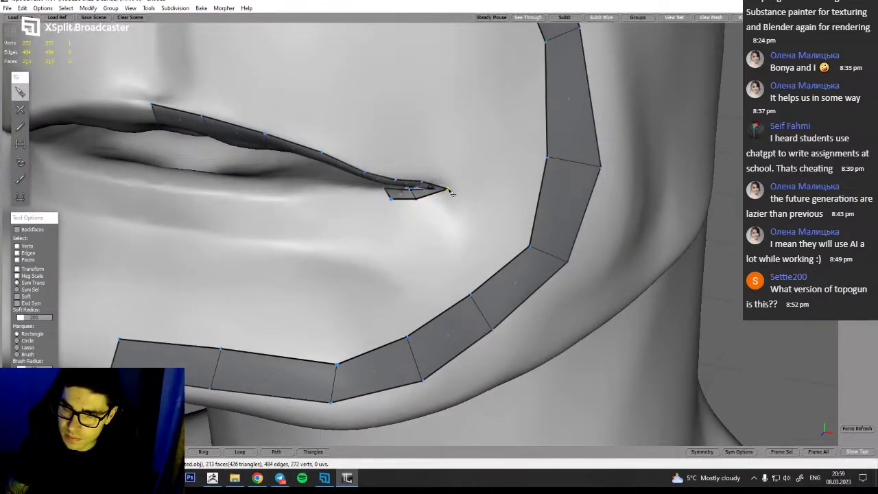
left_click_drag(430, 263, 436, 261, "alt")
key("w")
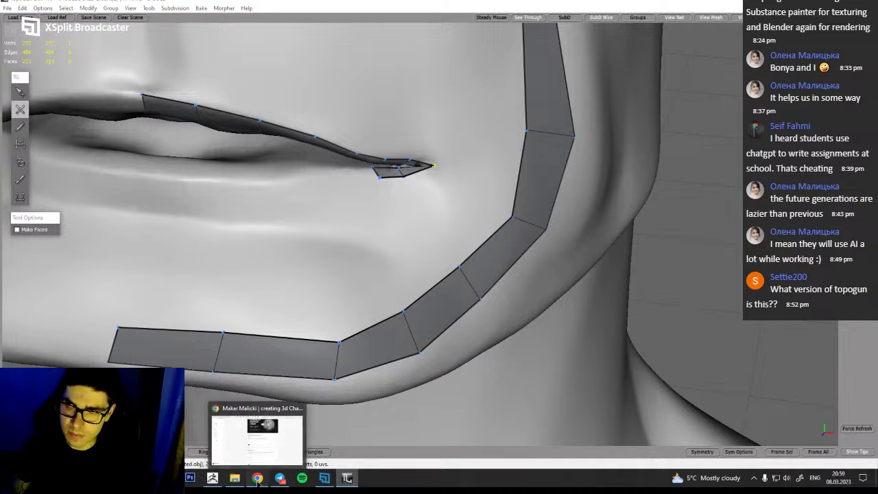
left_click(257, 479)
key("alt+Tab")
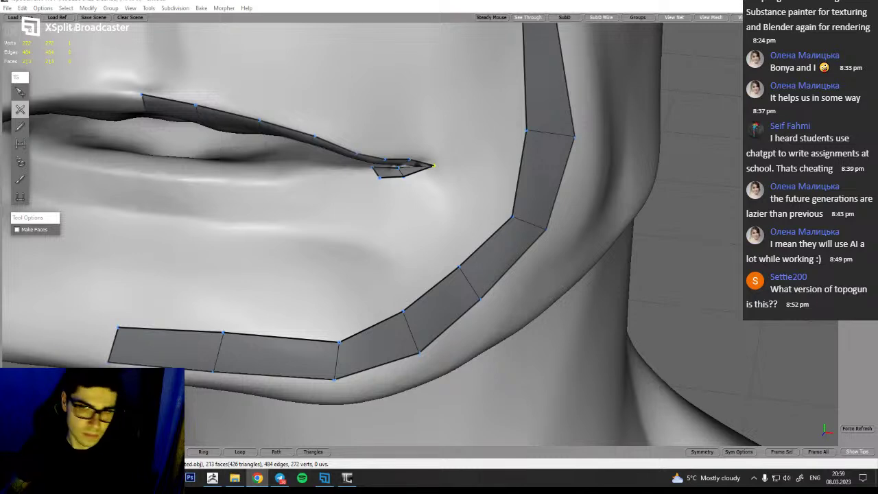
Adjust the lower vertex at the open end of the lower lip strip and add a third face beside it
left_click_drag(388, 290, 393, 272, "alt")
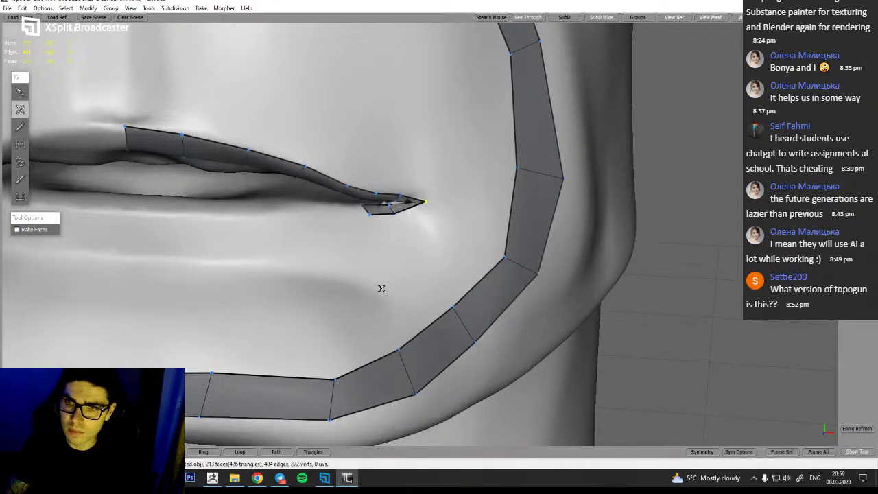
key("1")
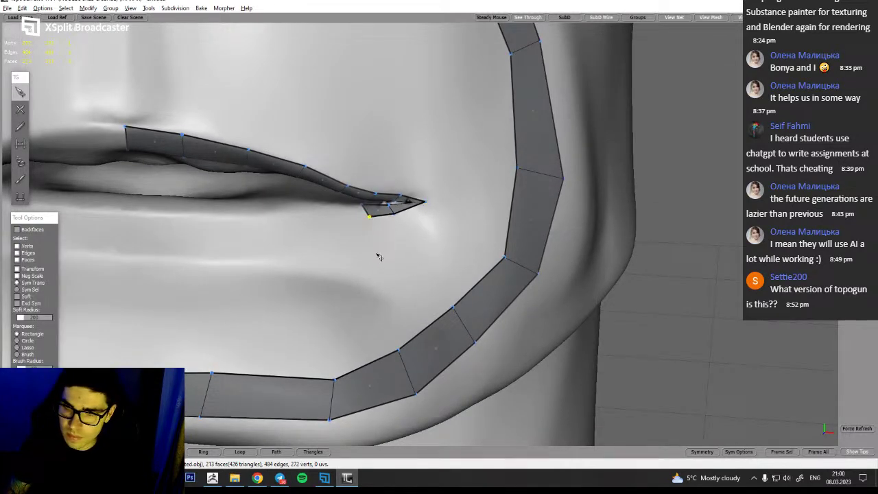
left_click_drag(379, 263, 370, 240, "alt")
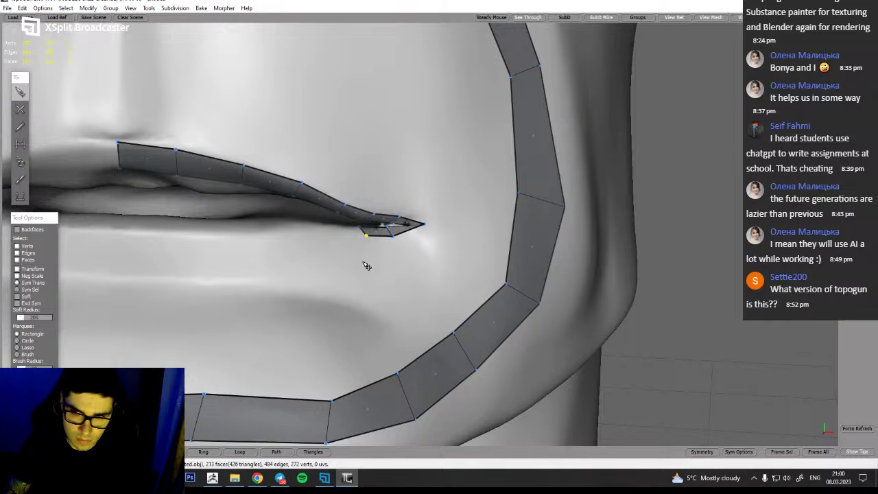
left_click_drag(369, 288, 362, 261, "alt")
key("2")
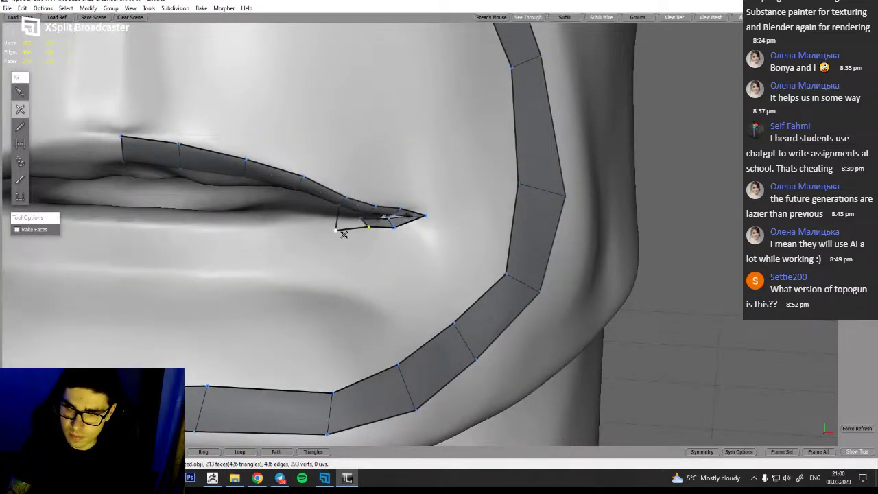
key("1")
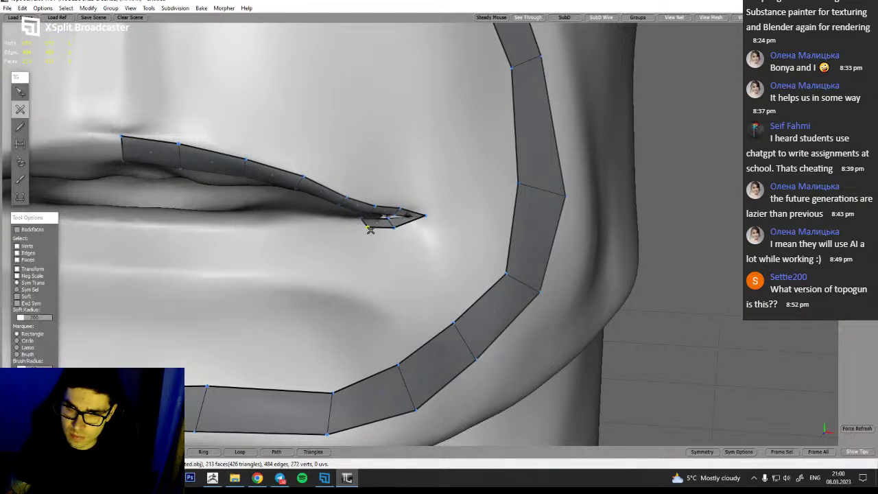
key("2")
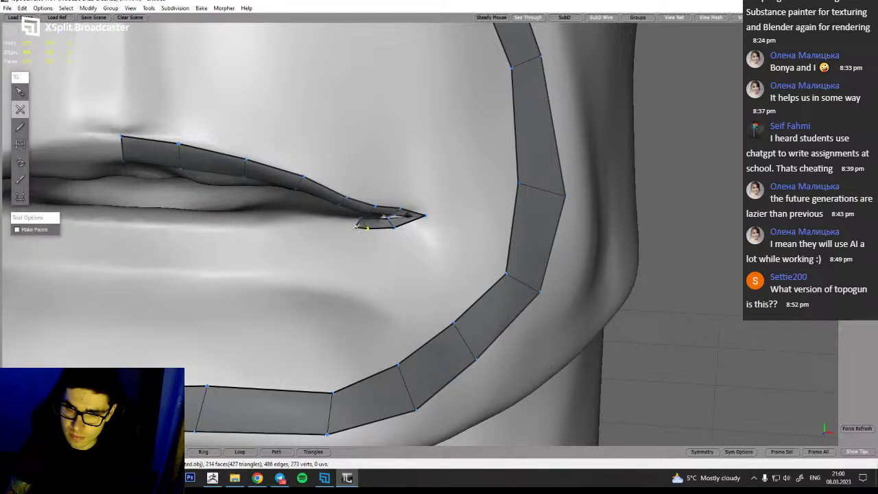
left_click(341, 220)
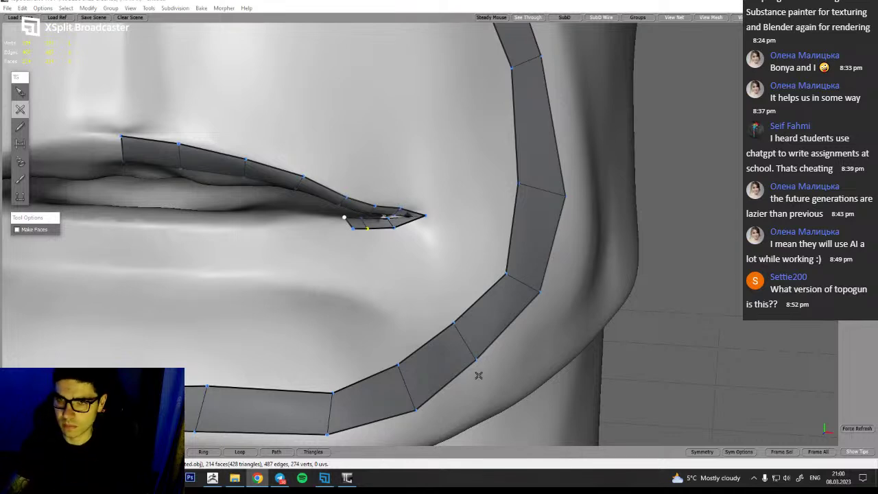
Nudge the lower border vertices at the open end of the lower lip strip to fit the lip shape
left_click_drag(383, 329, 375, 336, "alt")
left_click_drag(349, 247, 320, 284, "alt")
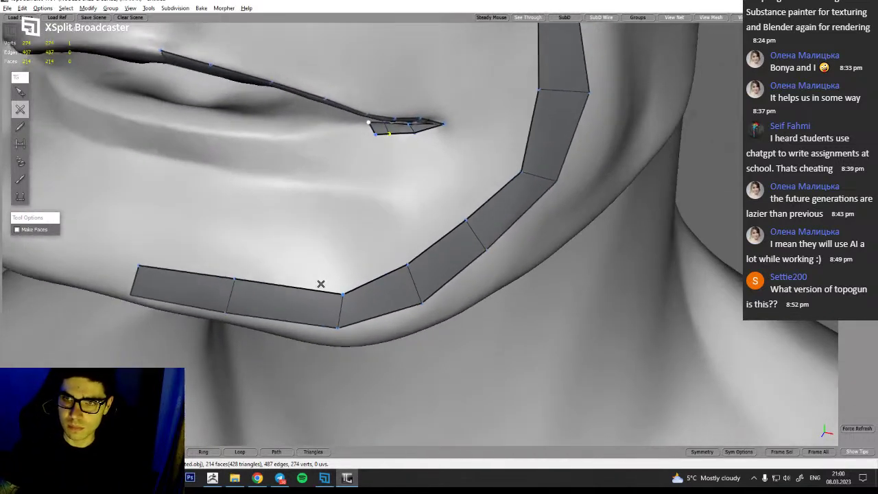
key("s")
left_click(377, 131)
left_click(378, 186)
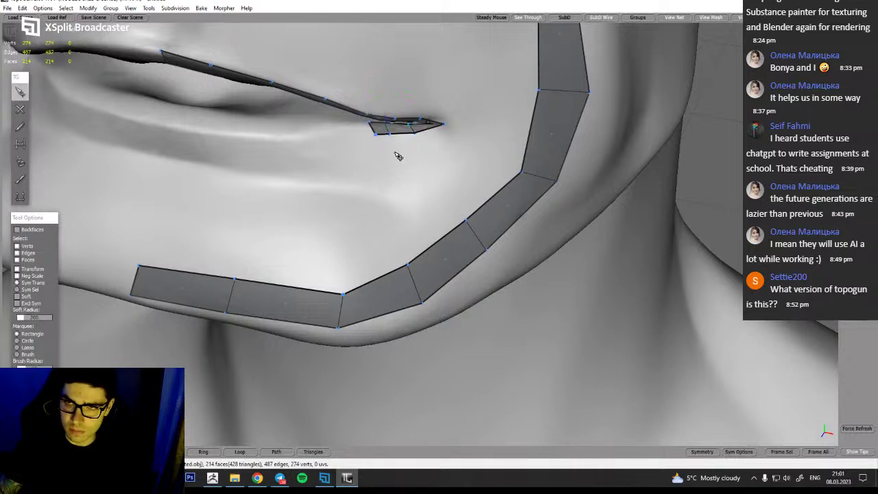
left_click_drag(450, 131, 438, 159, "alt")
key("q")
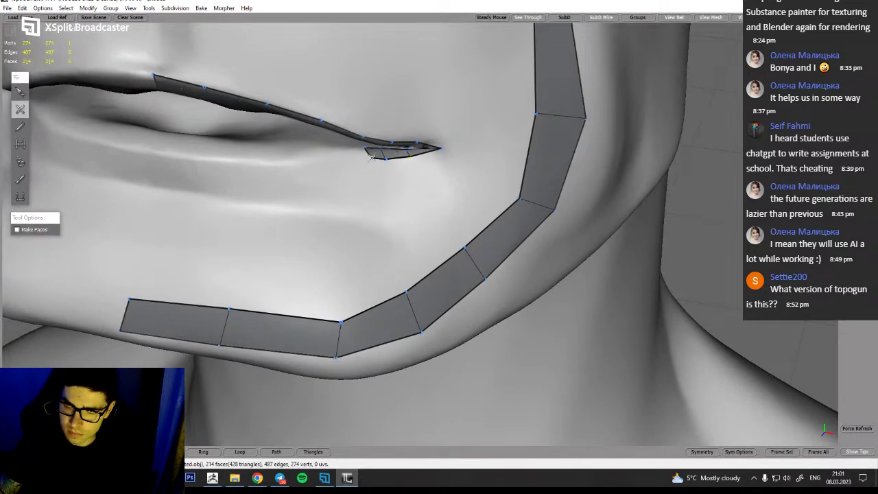
Extend the lower lip strip by three more faces from the mouth corner toward the middle of the lip
key("q")
key("q")
left_click(353, 151)
left_click_drag(371, 160, 330, 145)
left_click(336, 160)
right_click(351, 153)
left_click_drag(351, 173, 352, 212, "alt")
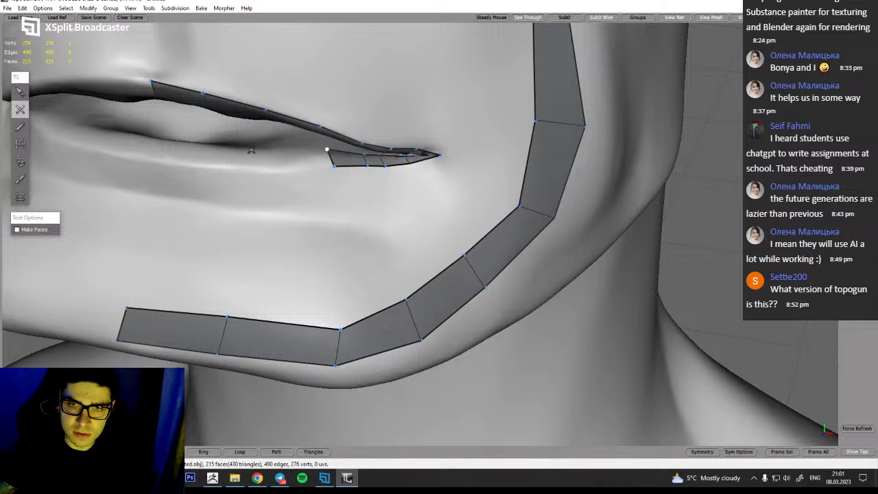
left_click_drag(298, 173, 268, 179)
left_click_drag(210, 171, 190, 151)
left_click_drag(221, 190, 201, 187, "alt")
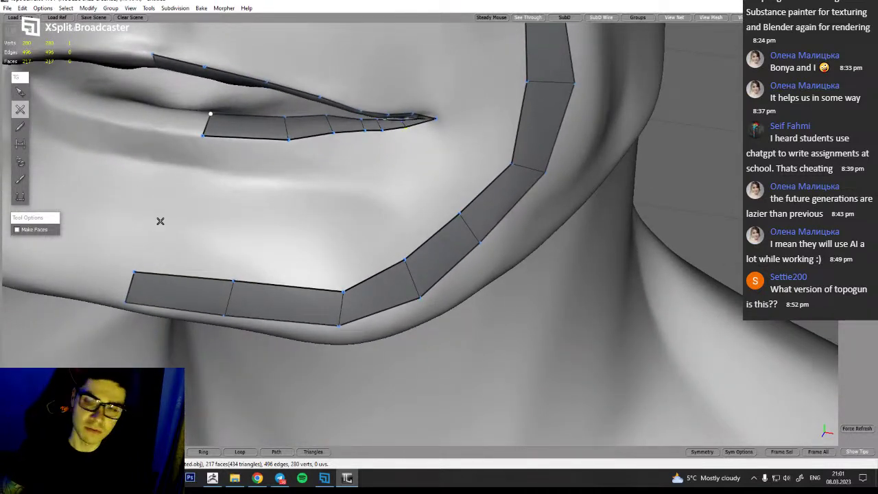
Add the last face of the lower lip strip so it reaches the face's centre line
left_click_drag(206, 205, 235, 213, "alt")
mouse_move(477, 241)
left_mouse_down("alt")
mouse_move(503, 235)
mouse_move(522, 212)
mouse_move(519, 179)
mouse_move(490, 243)
left_mouse_up("alt")
left_click_drag(498, 275, 485, 243, "alt")
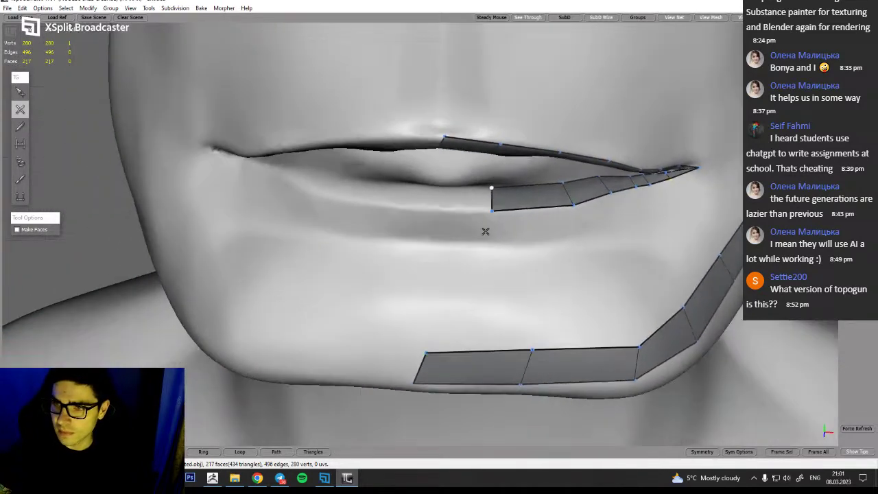
key("q")
key("w")
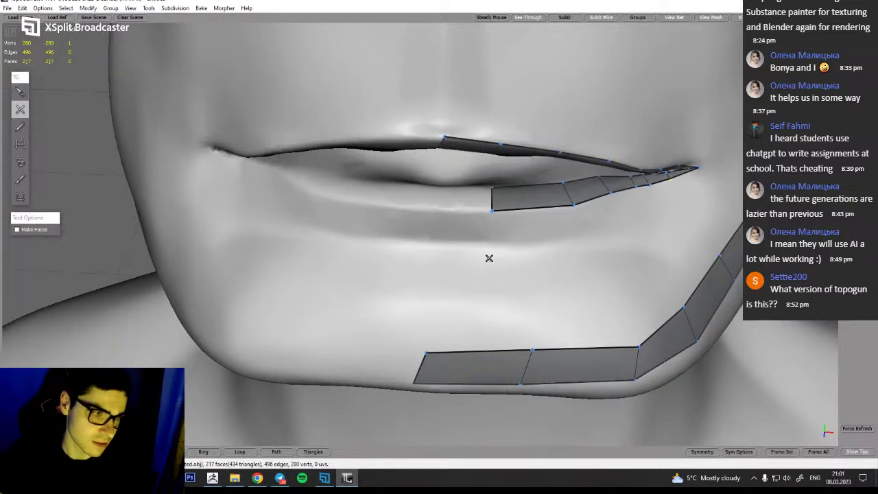
left_click_drag(508, 257, 460, 186, "alt")
left_click(464, 206)
Reposition the vertices along the lower lip strip to even out face spacing and follow the lip contour
left_click_drag(502, 241, 496, 193, "alt")
key("q")
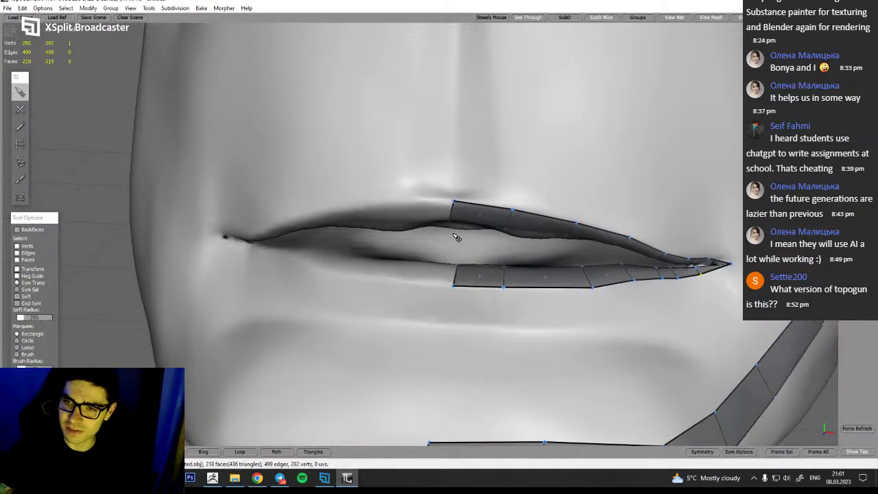
left_click_drag(484, 237, 531, 219, "alt")
left_click_drag(572, 197, 584, 234)
left_click_drag(636, 189, 672, 221)
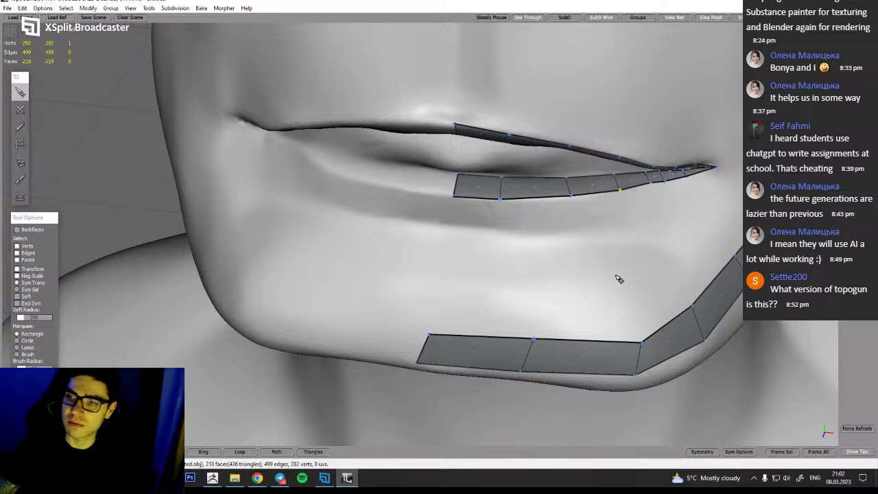
middle_click_drag(640, 206, 644, 223)
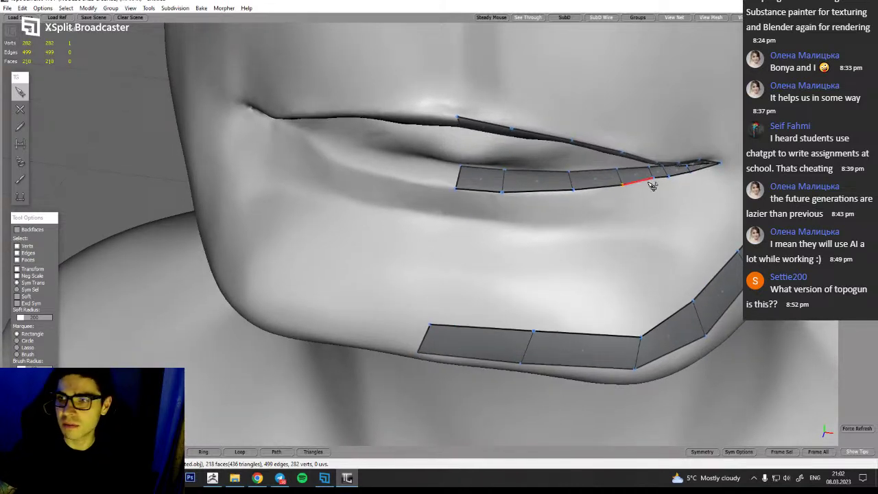
middle_click_drag(647, 245, 608, 257)
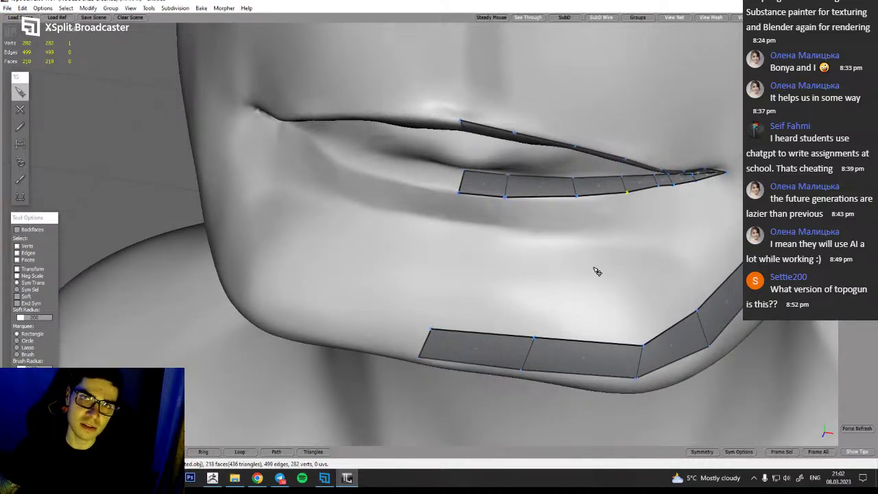
middle_click_drag(614, 246, 600, 237)
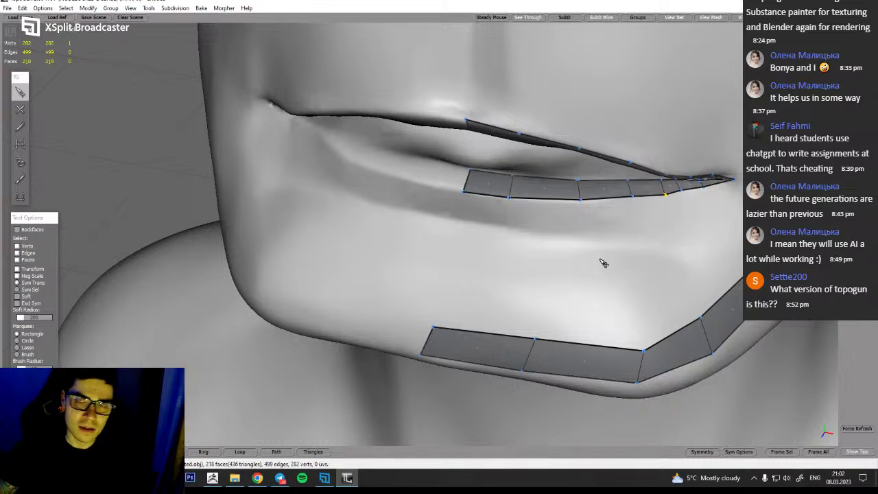
left_click(664, 185)
left_click(669, 240)
left_click_drag(647, 258, 649, 278, "alt")
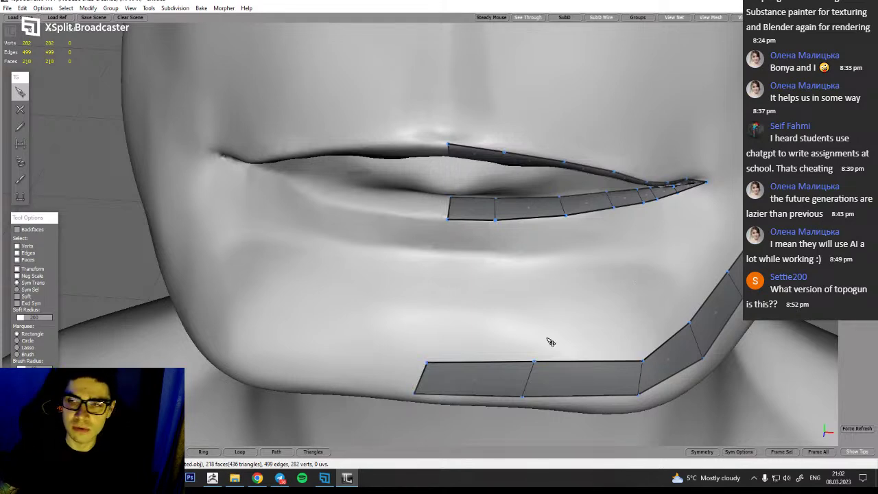
Add a second row of seven faces beneath the lower lip strip, from the centre line to the mouth corner
left_click_drag(551, 268, 460, 240, "alt")
key("e")
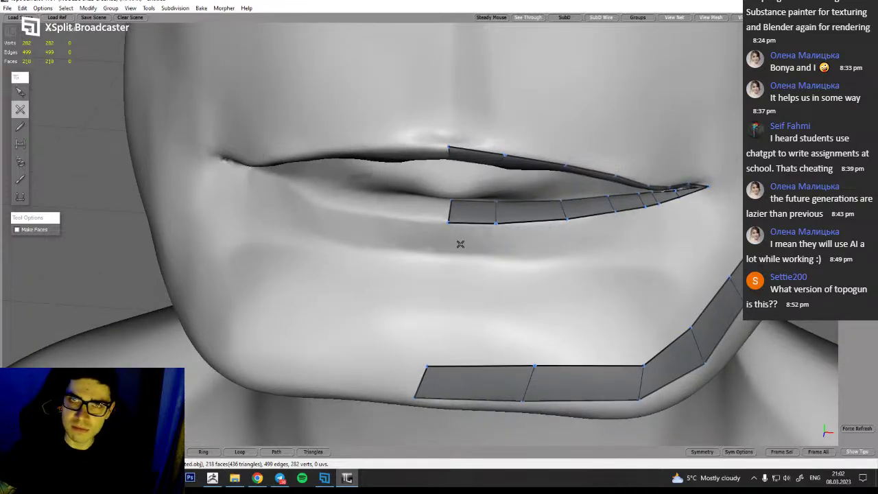
key("q")
key("w")
left_click_drag(448, 223, 480, 250)
scroll(529, 241, "down", 3)
left_click_drag(534, 270, 668, 300)
Adjust the new row's vertices near the mouth corner to smooth its lower border and even the spacing
key("s")
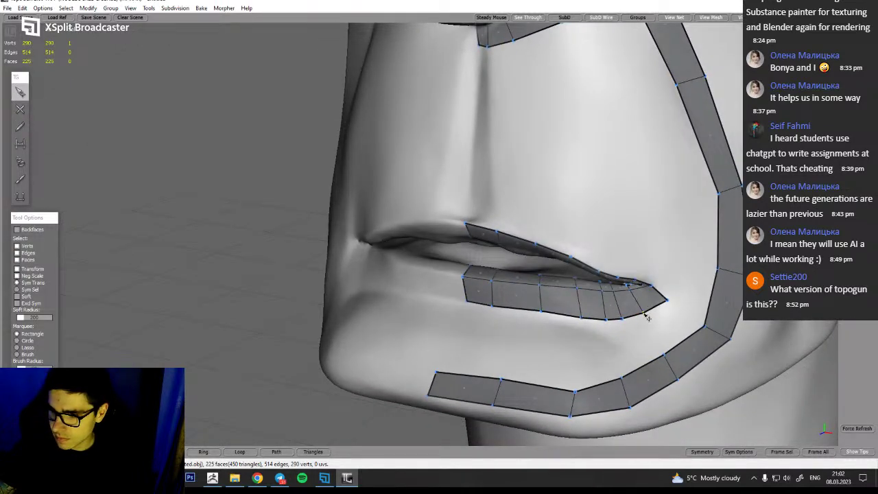
left_click_drag(626, 318, 628, 316)
left_click(608, 291)
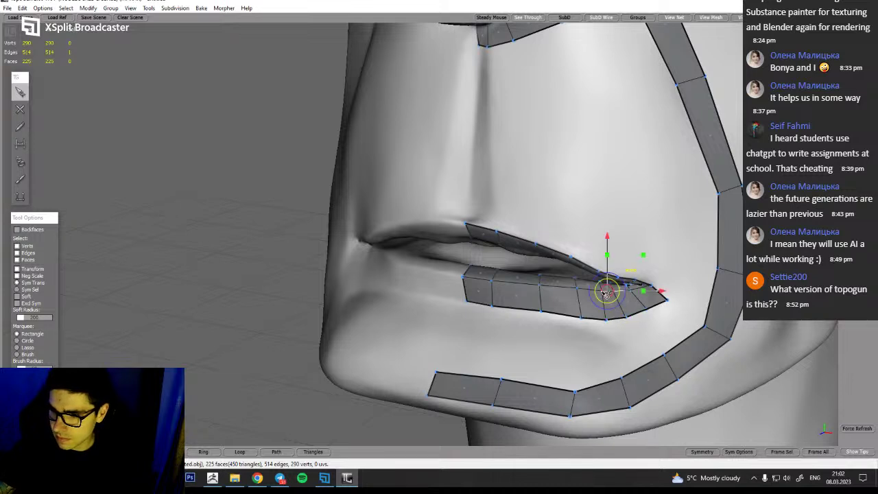
left_click(613, 355)
left_click(604, 295)
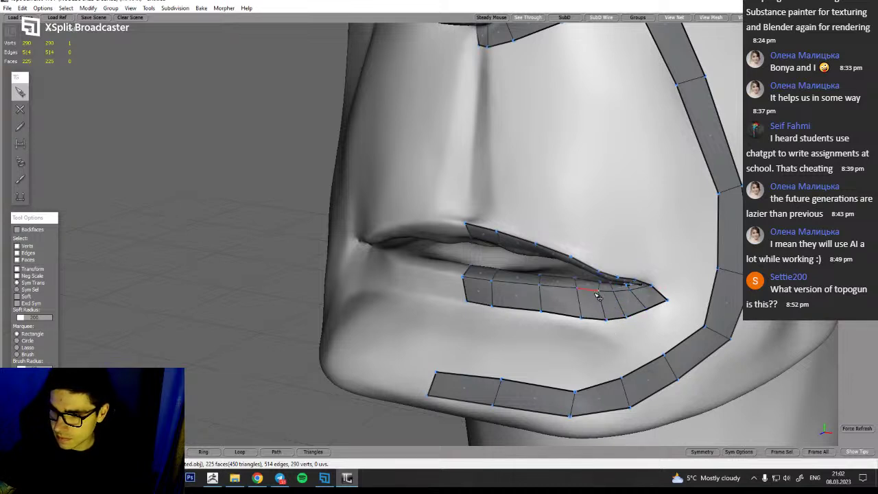
mouse_move(607, 321)
left_mouse_down()
mouse_move(663, 304)
mouse_move(627, 319)
mouse_move(608, 313)
left_mouse_up()
left_click_drag(683, 323, 666, 332)
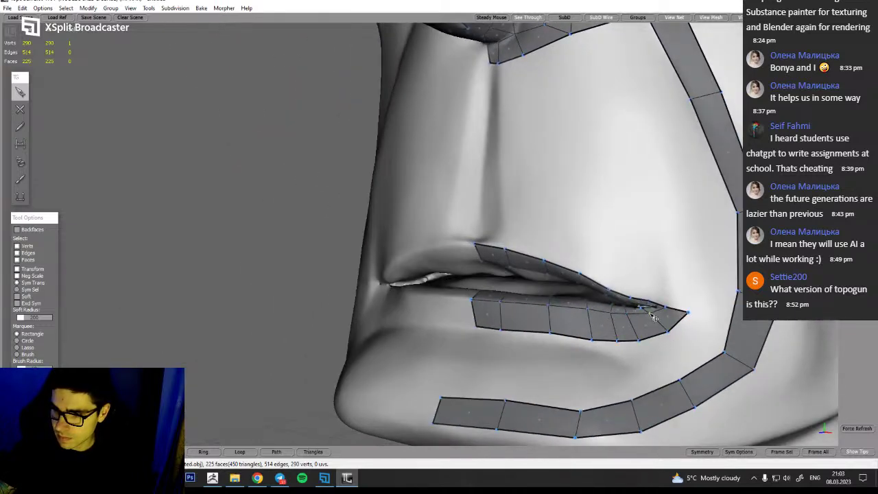
Nudge a lower lip border vertex toward the mouth corner and add a second row of seven faces above the upper lip strip
left_click_drag(638, 341, 646, 339)
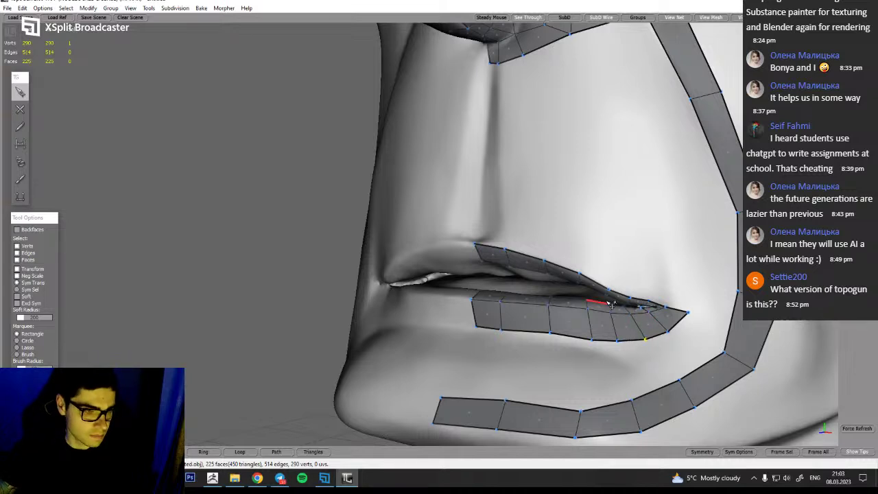
left_click_drag(683, 317, 662, 303, "alt")
key("w")
left_click(660, 293)
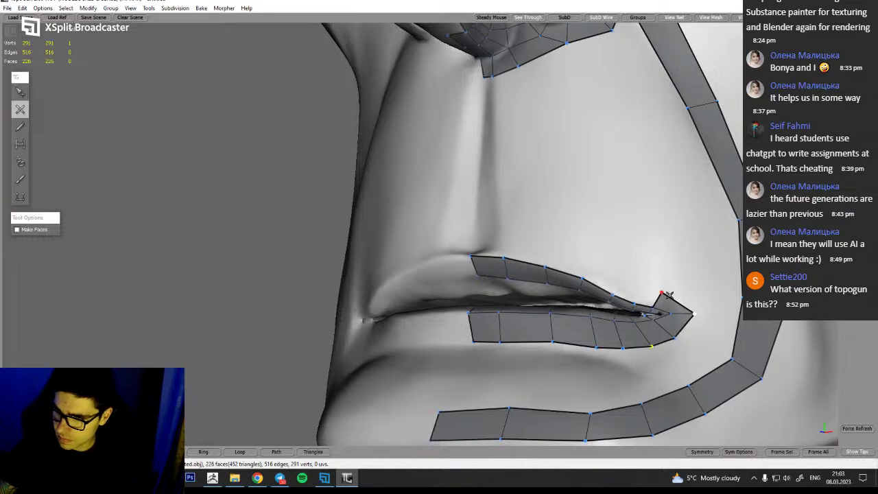
left_click(643, 285)
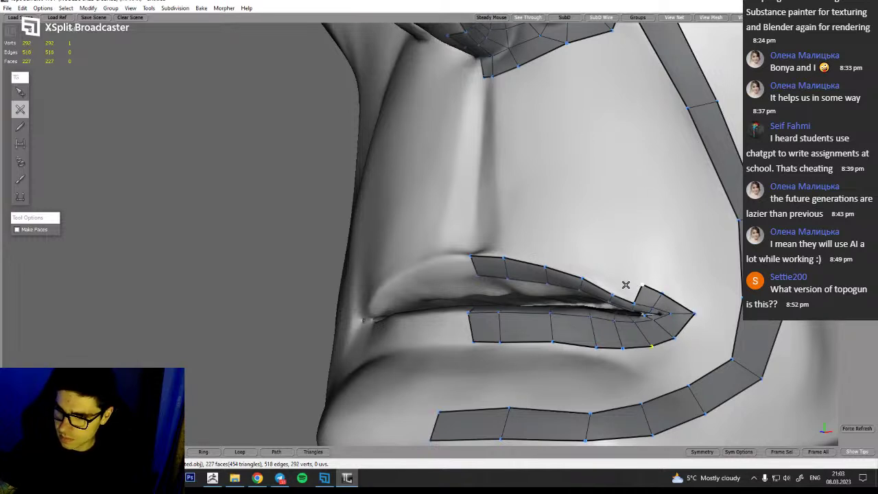
left_click(626, 281)
left_click(591, 263)
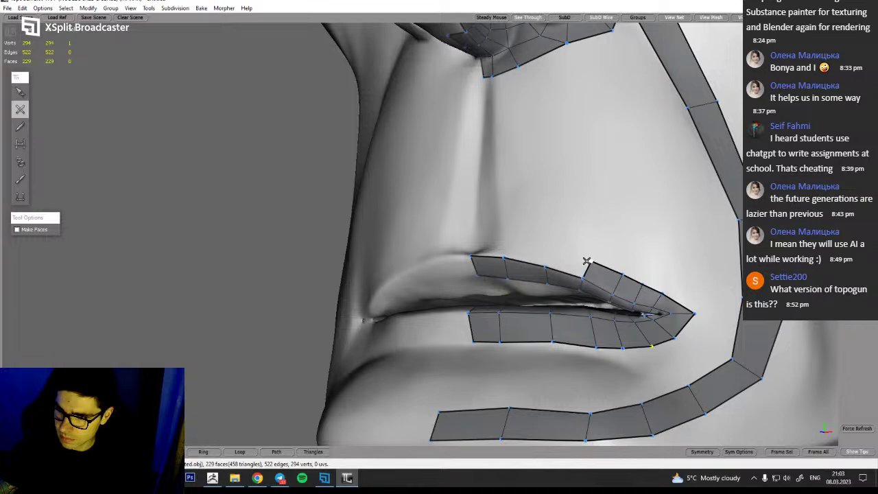
left_click_drag(587, 262, 527, 259, "alt")
left_click(527, 241)
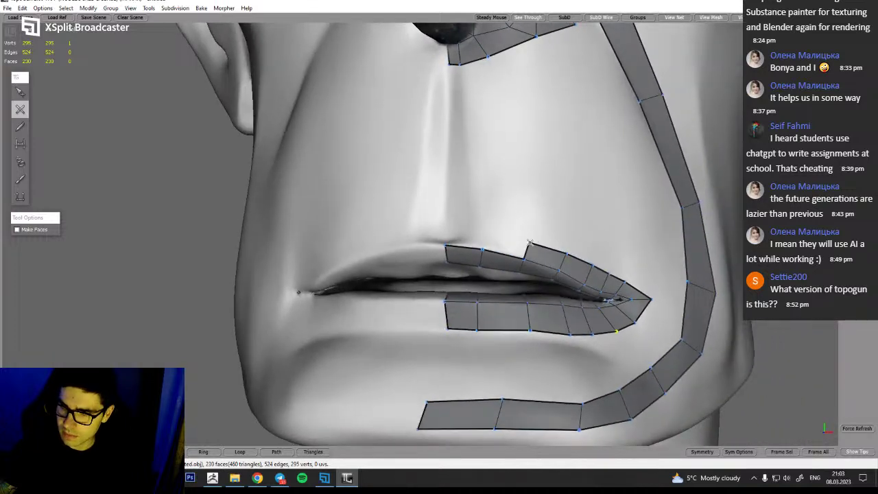
left_click(484, 232)
left_click(452, 233)
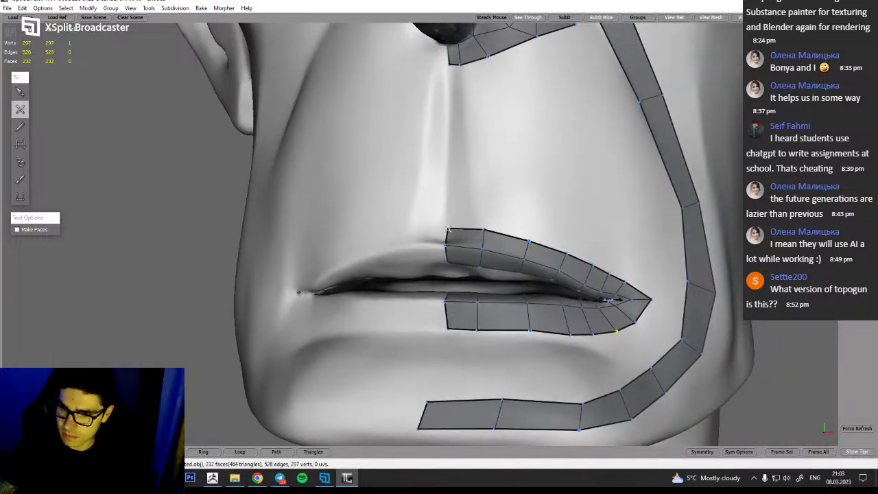
Reposition the lower lip vertices between the middle and the mouth corner to even out the face widths
left_click_drag(446, 229, 461, 337, "alt")
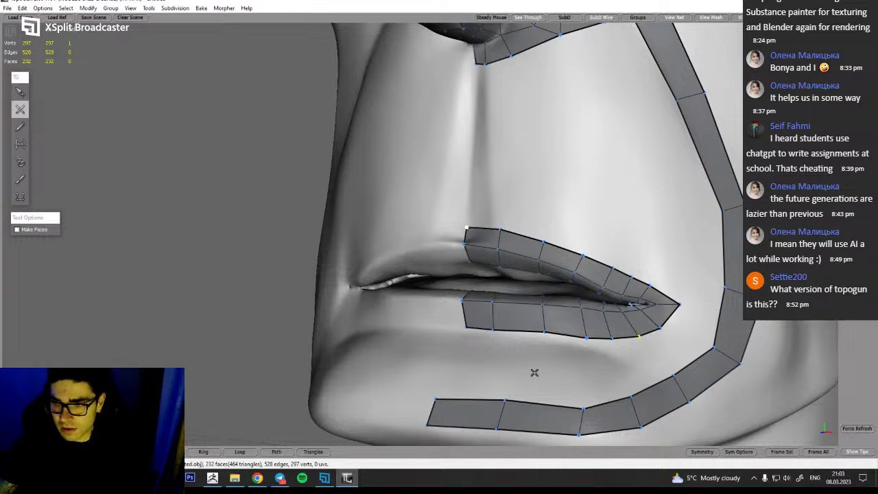
left_click_drag(599, 363, 580, 370, "alt")
key("q")
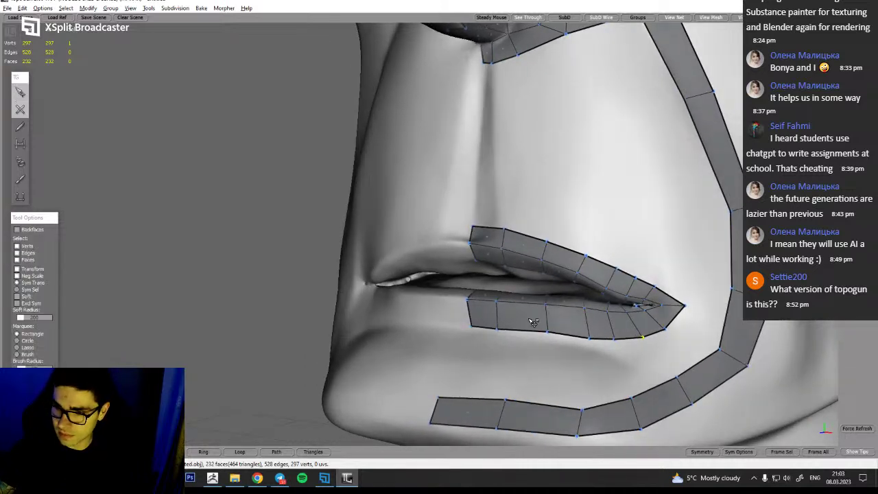
left_click_drag(541, 324, 554, 323, "alt")
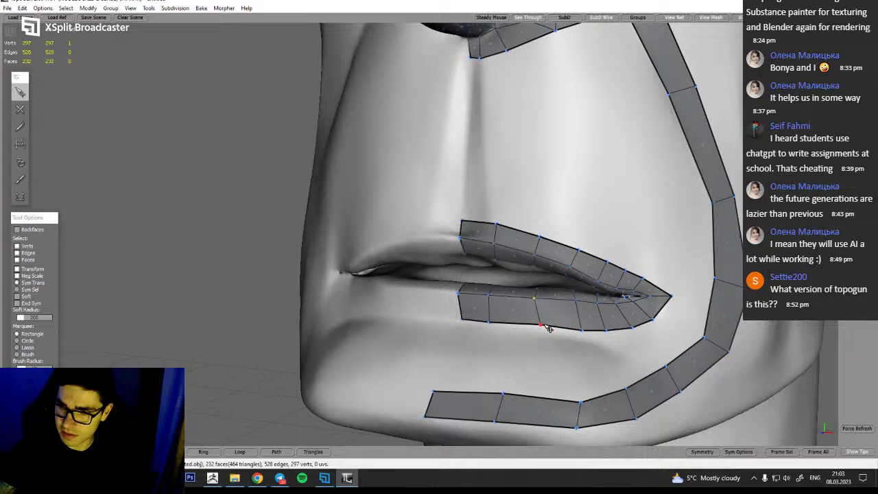
left_click_drag(576, 302, 574, 300)
left_click_drag(583, 331, 615, 258)
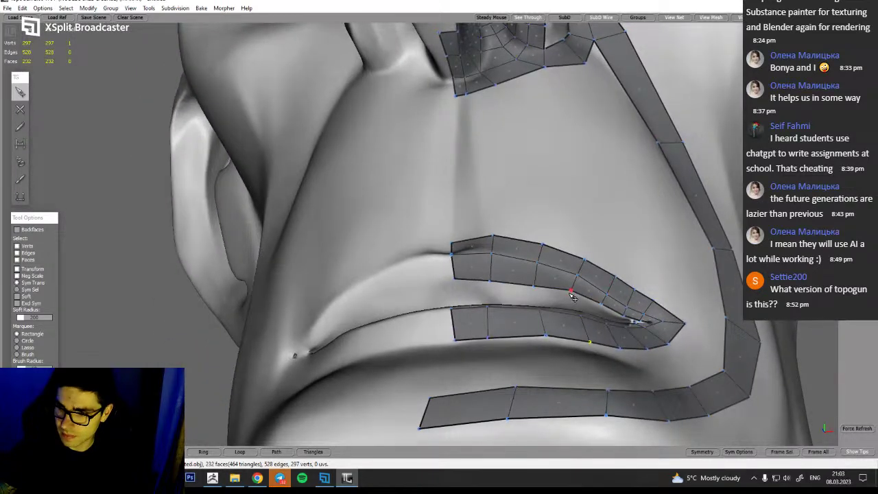
left_click_drag(573, 296, 550, 369, "alt")
left_click_drag(641, 307, 646, 312)
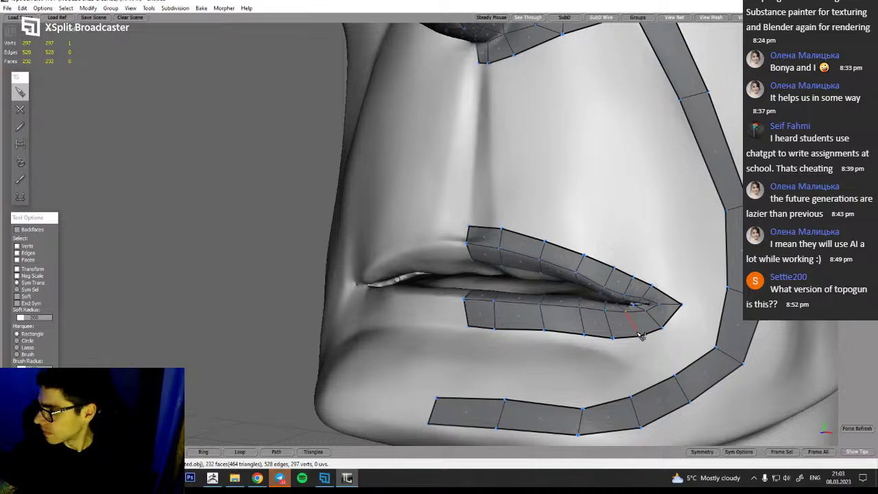
left_click_drag(638, 322, 686, 302, "alt")
Split the two upper lip faces beside the centre line vertically and shift their outer vertices toward the mouth corner
left_click(472, 255)
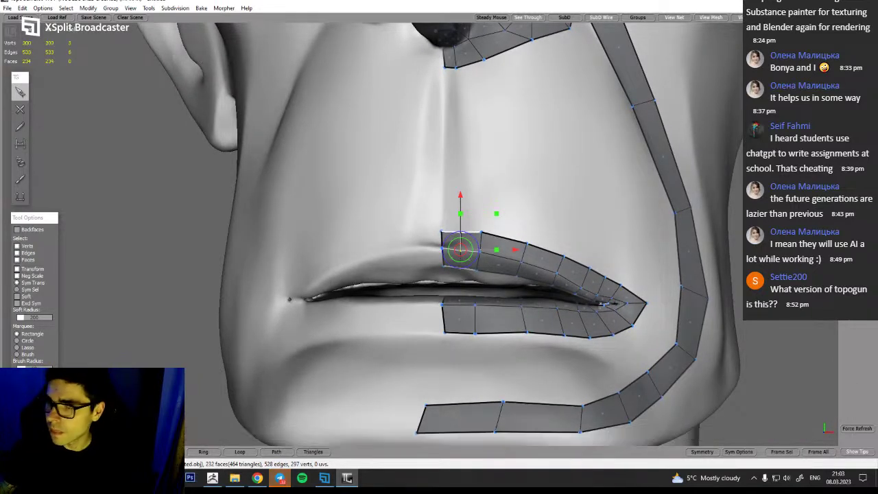
key("w")
left_click_drag(542, 159, 526, 178, "alt")
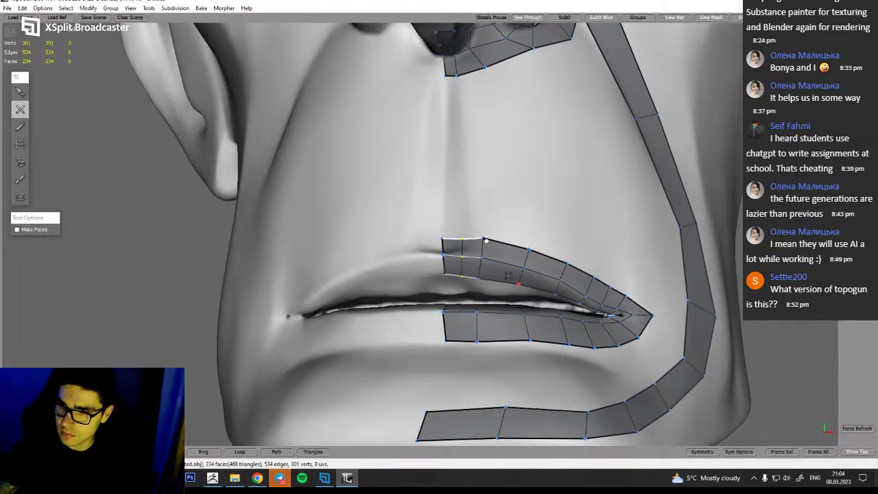
key("q")
left_click_drag(484, 239, 491, 242)
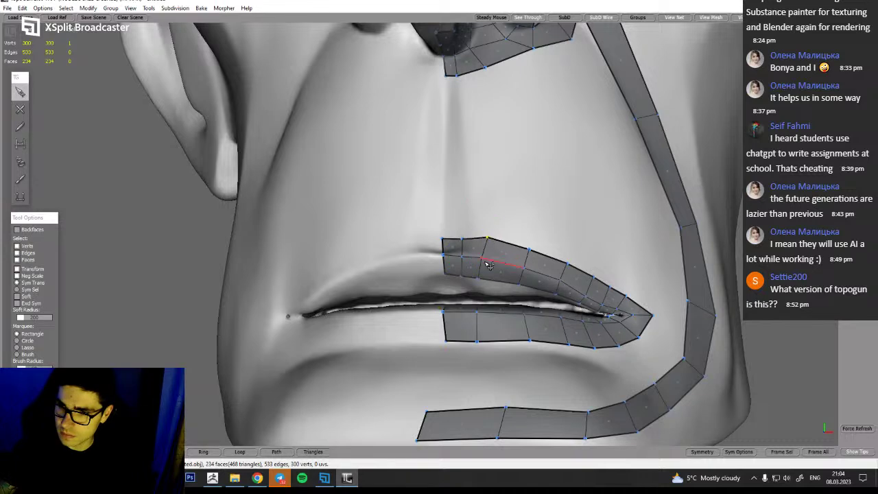
left_click(487, 282)
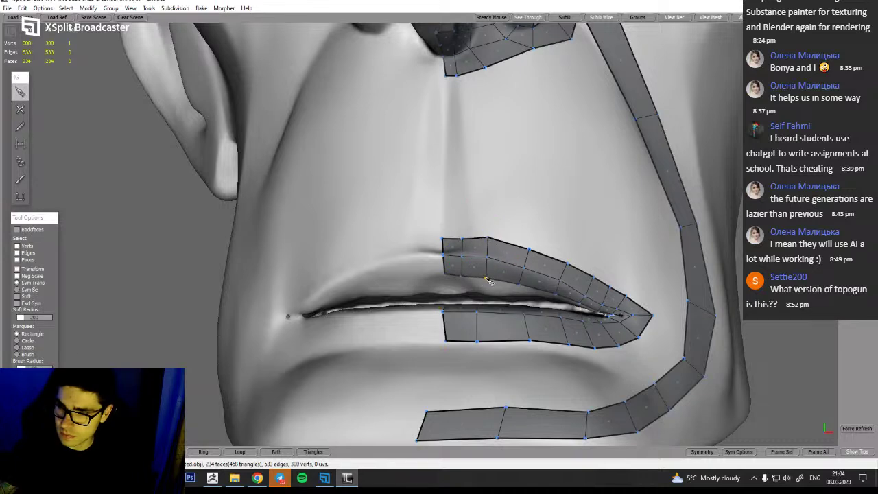
left_click_drag(571, 247, 499, 238, "alt")
Split the outer row of faces around both lips with an edge loop and raise the upper lip's border vertices into a smooth curve
double_click(496, 230)
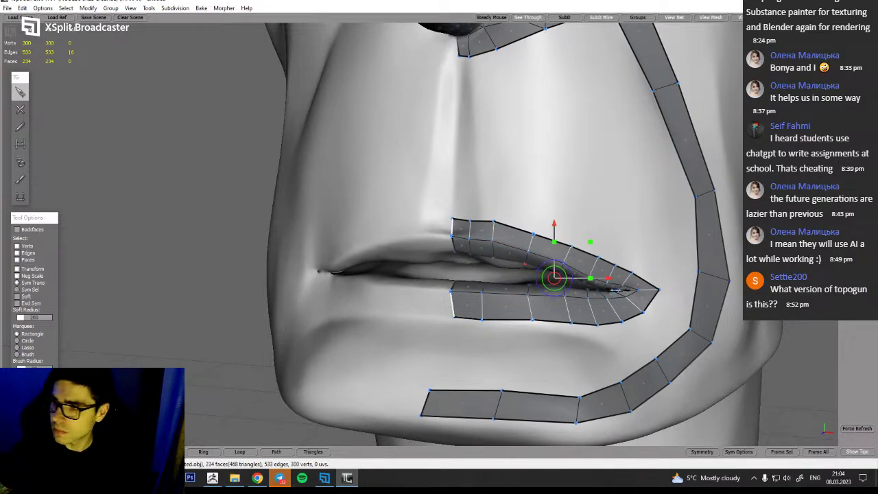
left_click(166, 453)
left_click(574, 167)
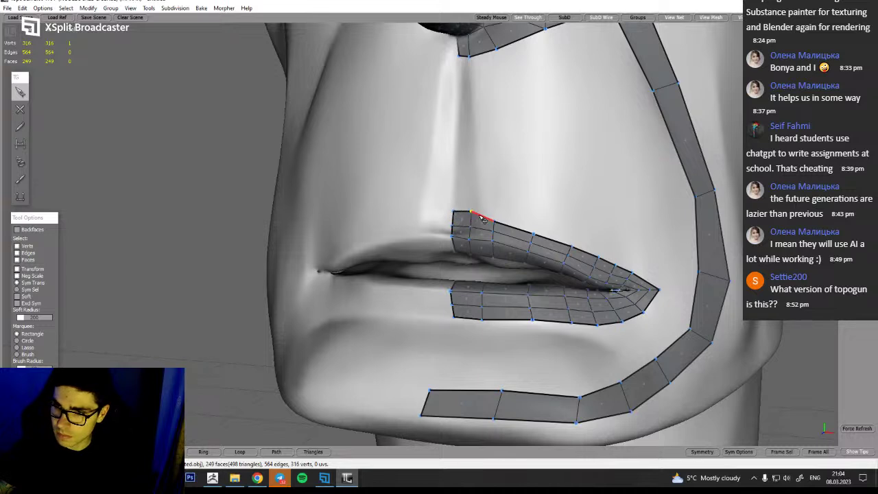
left_click_drag(495, 221, 531, 227)
left_click_drag(573, 249, 600, 254)
left_click_drag(594, 306, 658, 295, "alt")
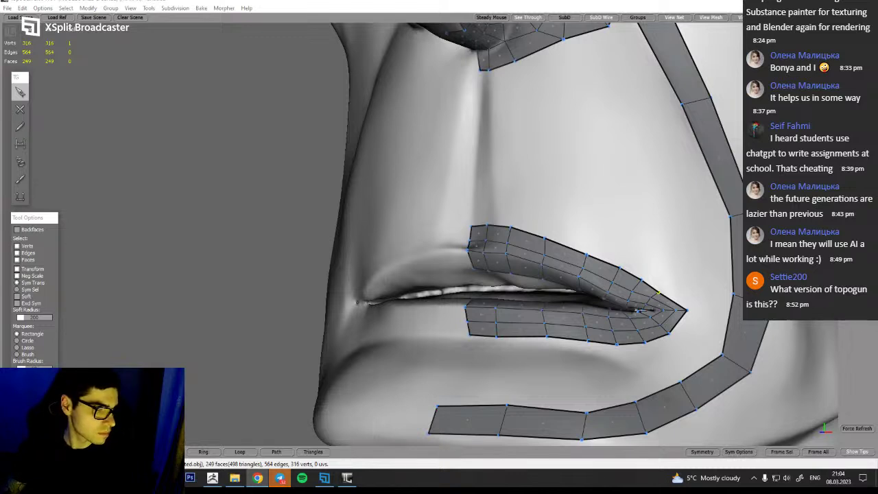
Try to reshape the jaw strip below the mouth corner with the Move brush
middle_click_drag(554, 190, 677, 333)
key("c")
key("e")
middle_click_drag(666, 334, 560, 269)
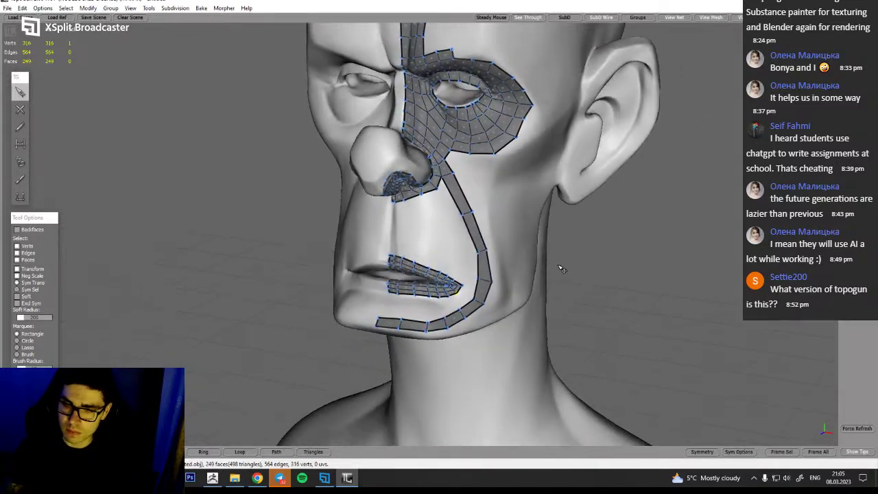
mouse_move(426, 379)
middle_mouse_down()
mouse_move(376, 316)
mouse_move(255, 334)
middle_mouse_up()
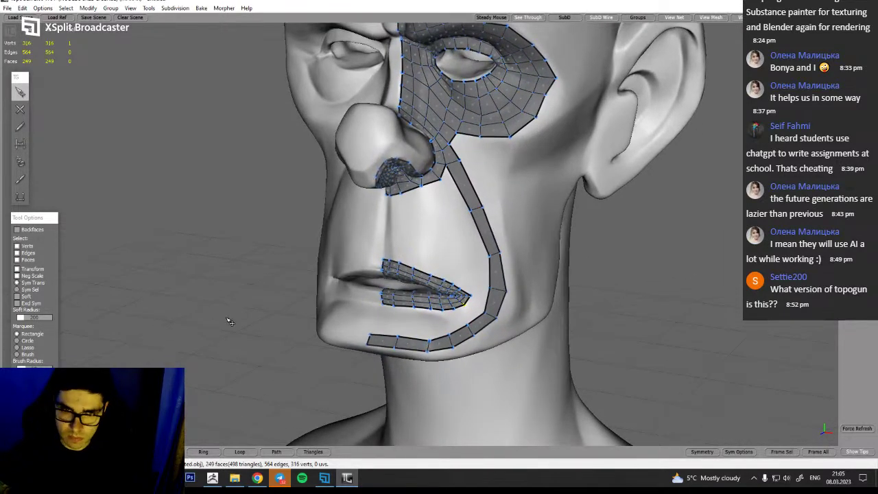
left_click(20, 178)
middle_click_drag(433, 326, 356, 337)
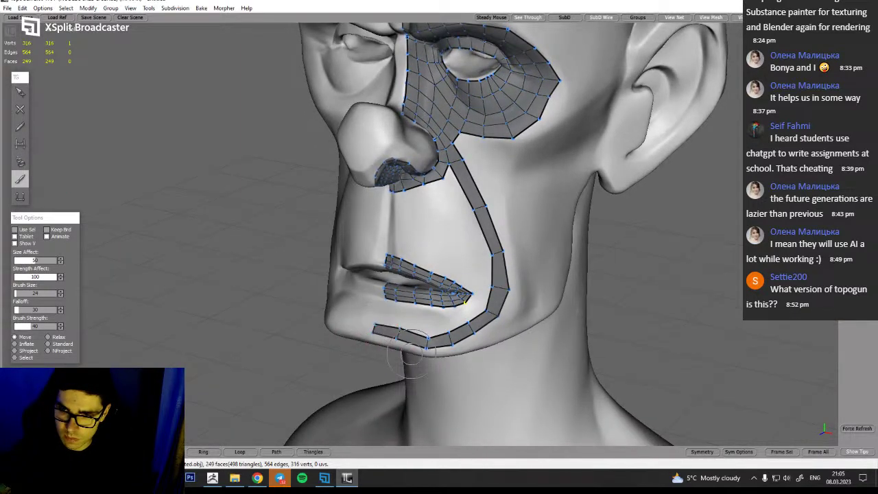
left_click_drag(449, 352, 461, 352)
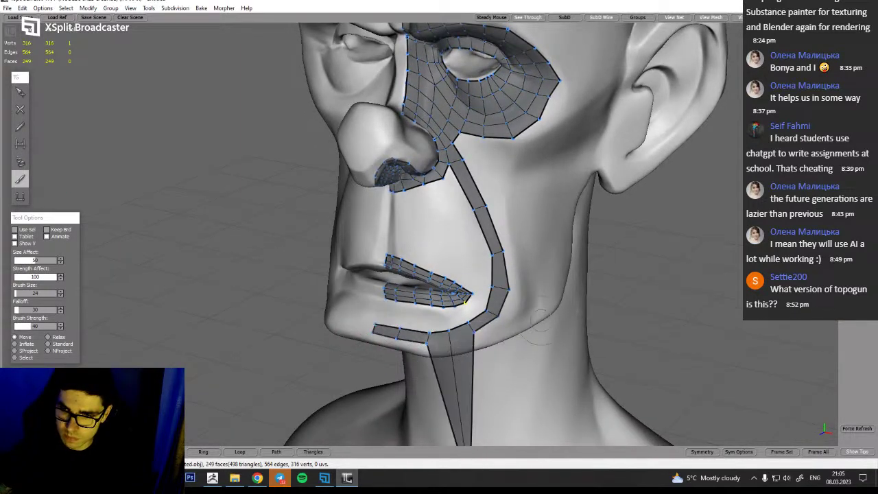
key("ctrl+z")
Examine the lip loops, the jaw strip and the cheek area below the eye from several angles
middle_click_drag(594, 339, 535, 312)
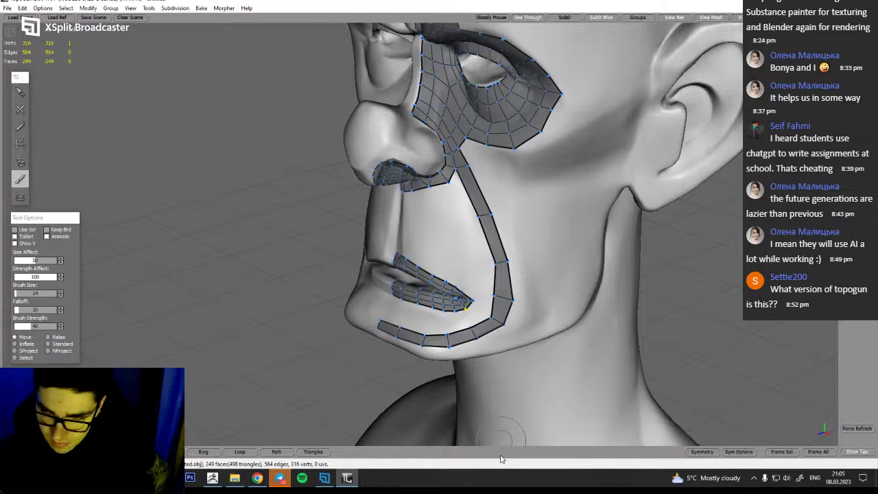
middle_click_drag(409, 343, 440, 343)
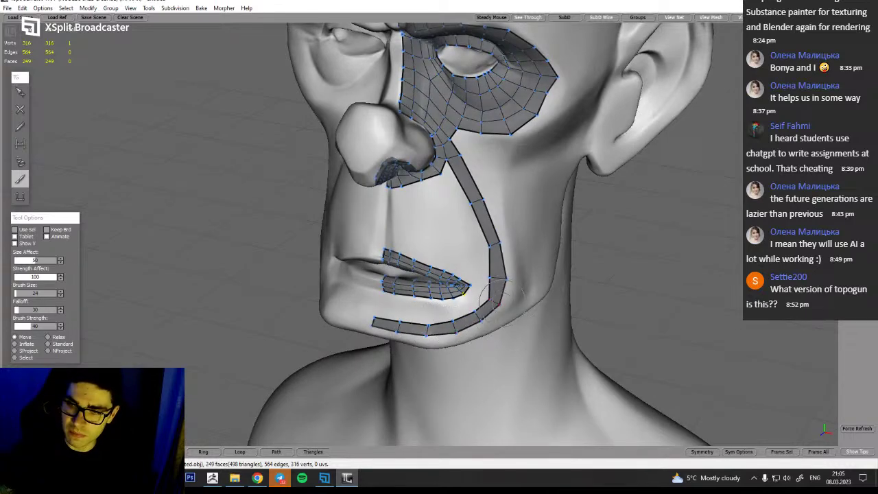
middle_click_drag(487, 290, 477, 310)
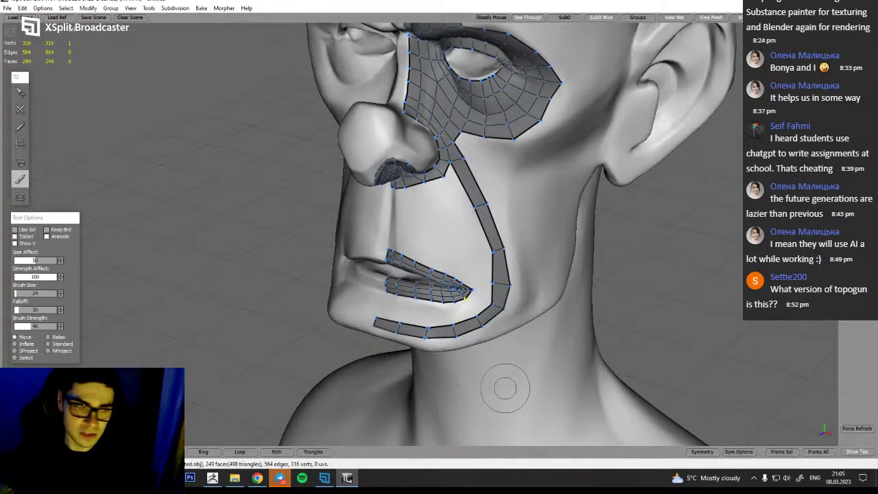
mouse_move(502, 363)
middle_mouse_down()
mouse_move(511, 362)
mouse_move(504, 298)
middle_mouse_up()
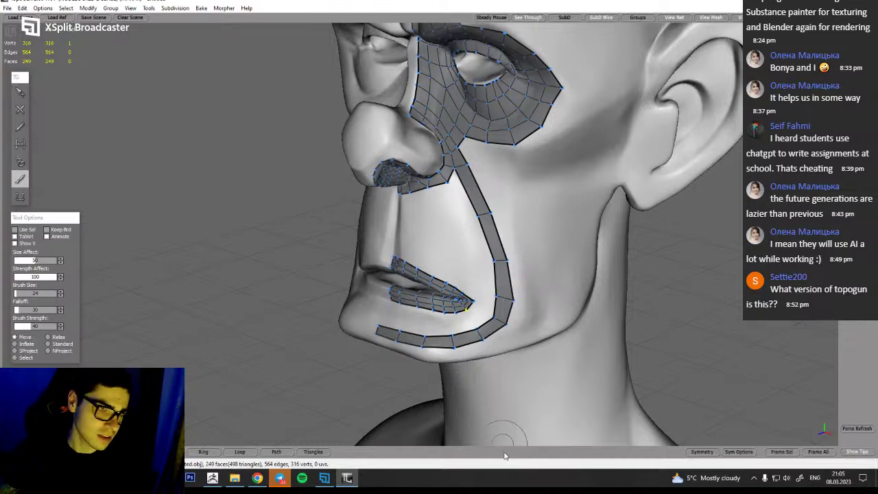
left_click_drag(502, 279, 520, 296, "alt")
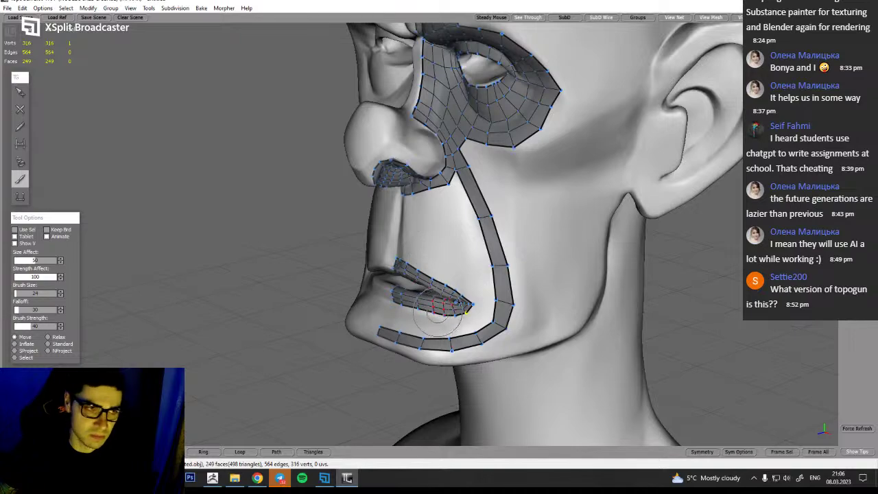
left_click_drag(467, 254, 535, 255, "alt")
mouse_move(411, 253)
left_mouse_down("alt")
mouse_move(354, 242)
mouse_move(369, 239)
left_mouse_up("alt")
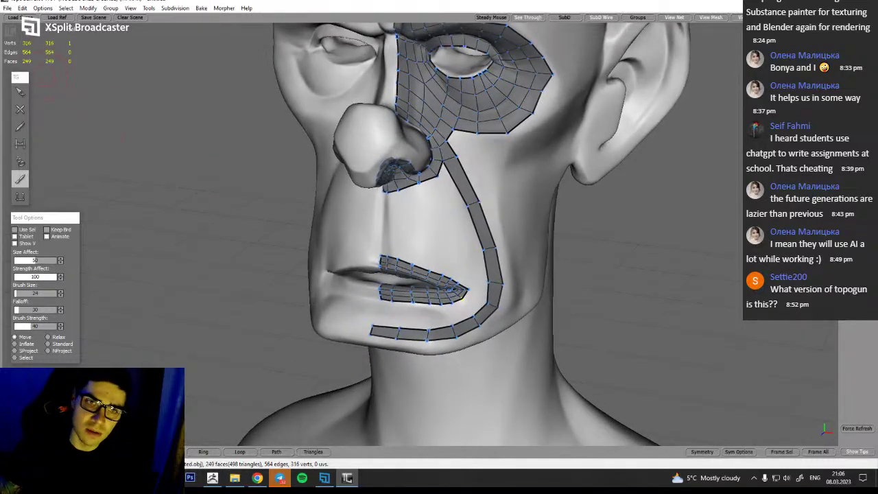
left_click(19, 109)
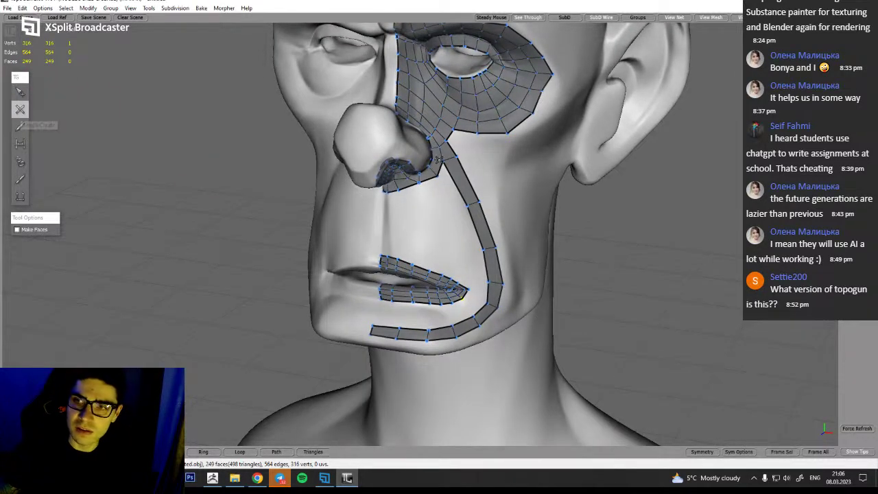
key("s")
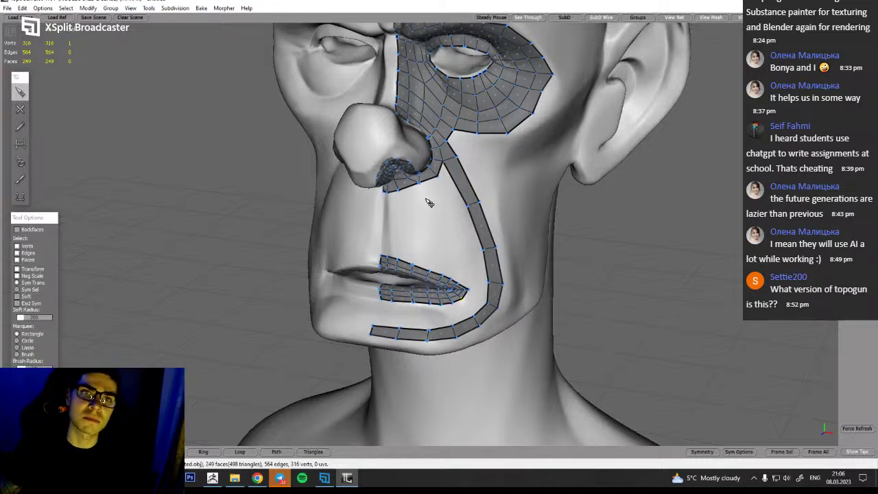
left_click_drag(490, 210, 475, 210, "alt")
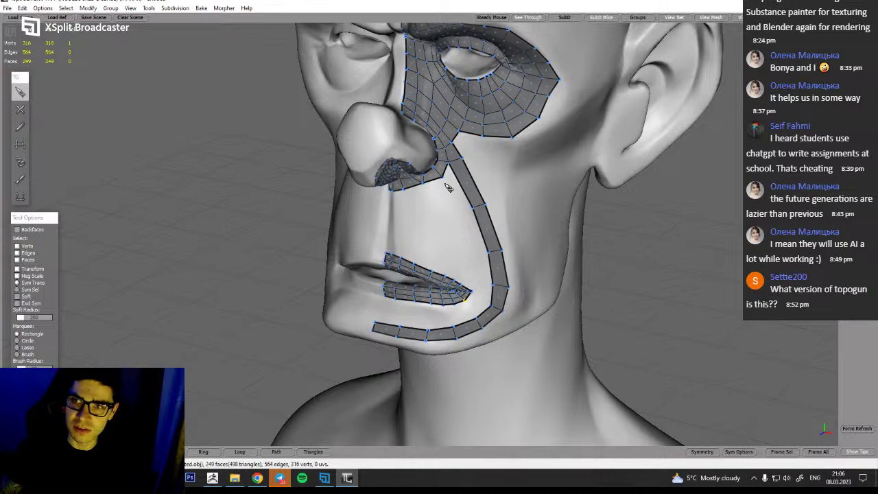
left_click_drag(498, 165, 479, 171, "alt")
key("w")
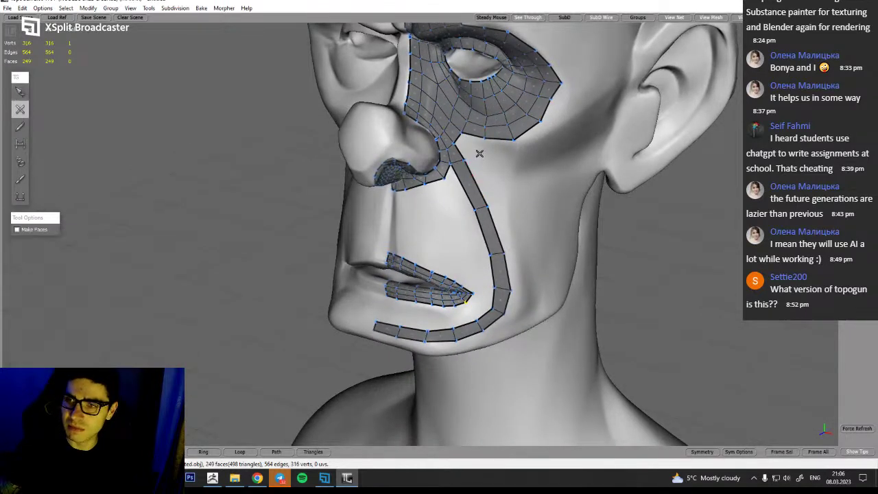
key("q")
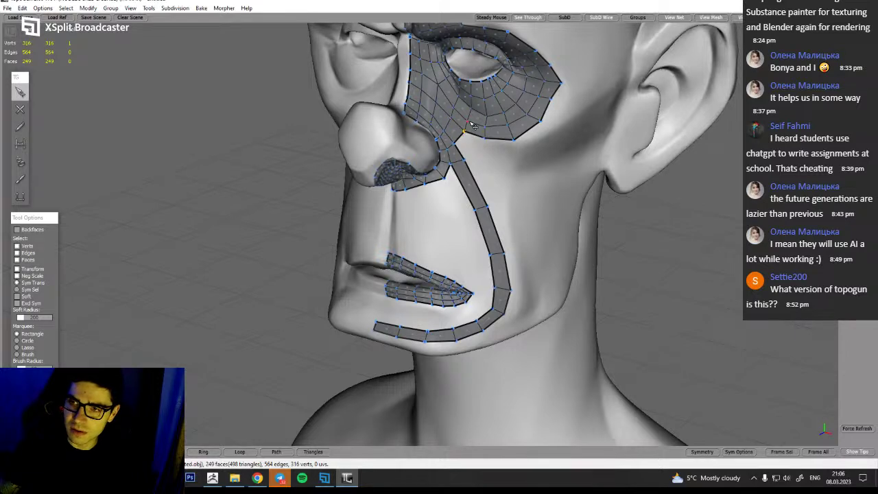
left_click_drag(463, 141, 444, 130, "alt")
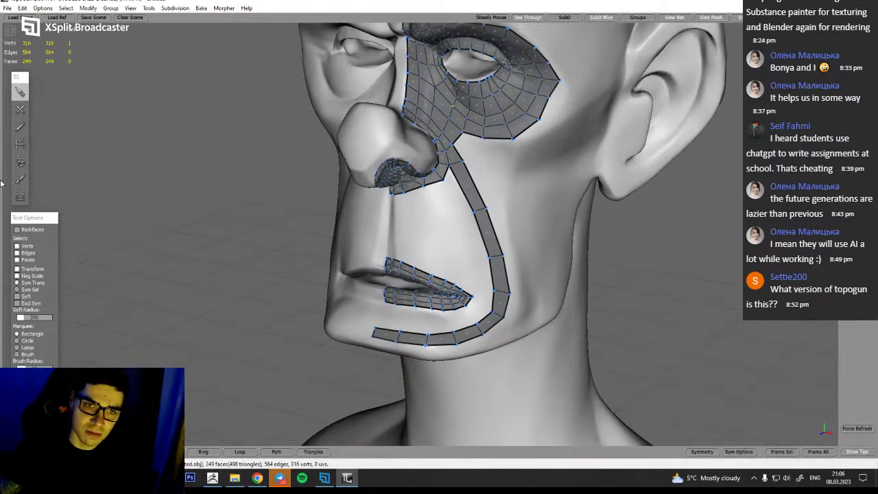
left_click(20, 179)
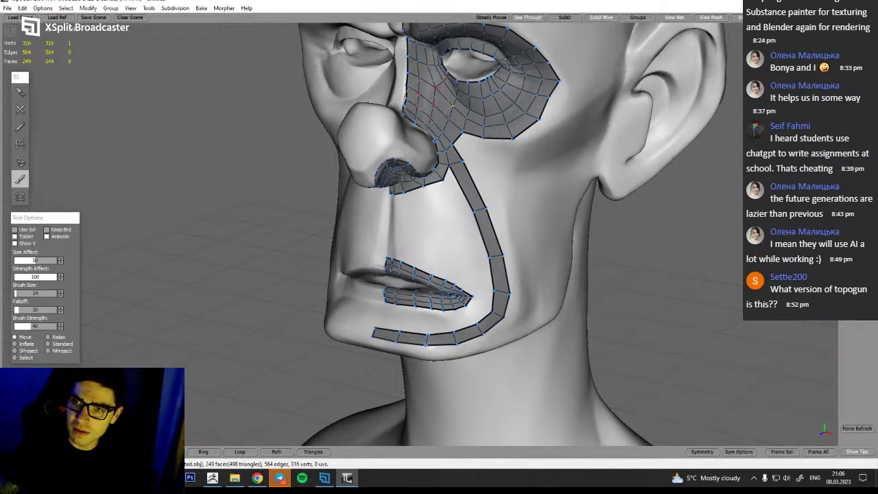
Fill the notch between the lower border of the eye patch and the top of the jaw strip with a quad
left_click_drag(472, 144, 425, 120, "alt")
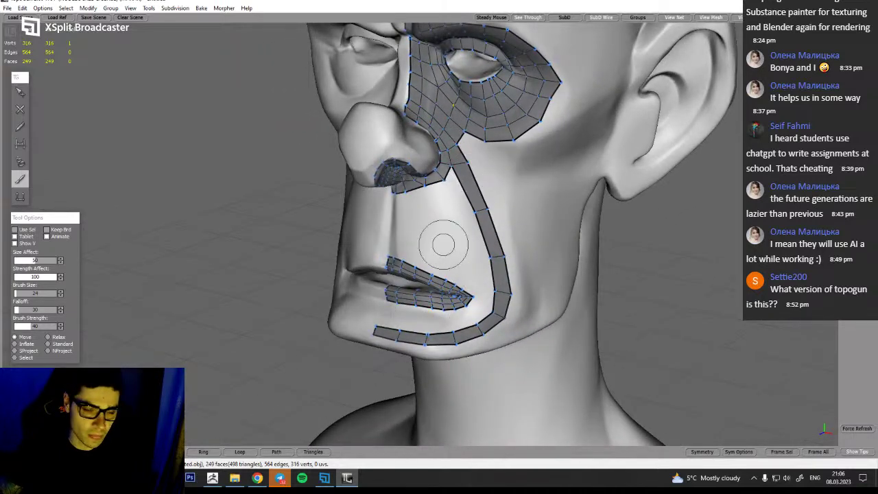
left_click_drag(484, 264, 466, 261, "alt")
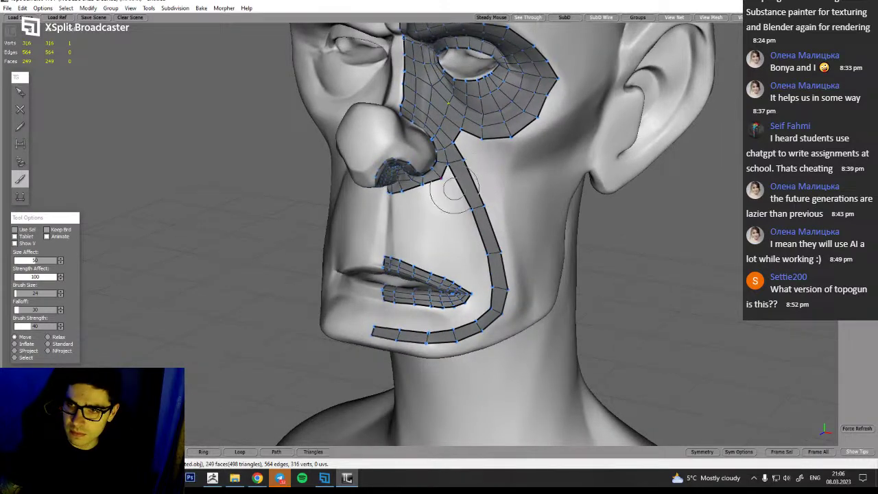
left_click_drag(473, 226, 433, 230, "alt")
left_click_drag(467, 120, 455, 108, "alt")
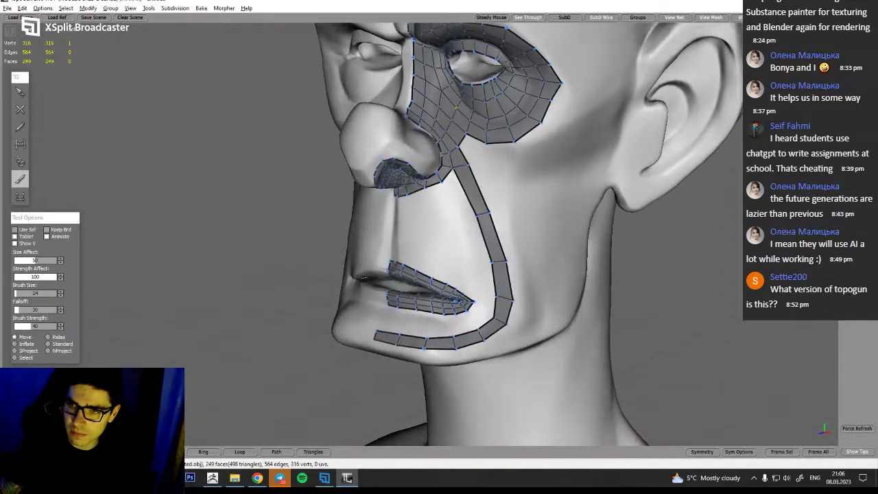
key("w")
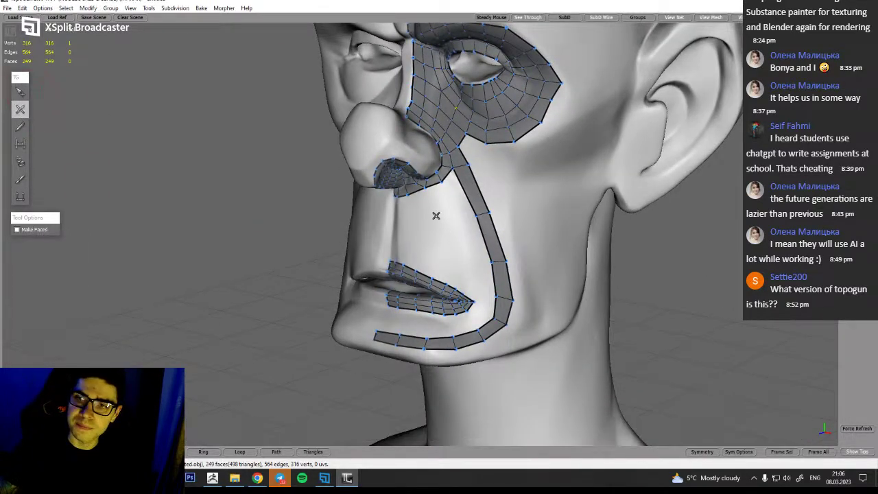
left_click_drag(439, 199, 464, 321, "alt")
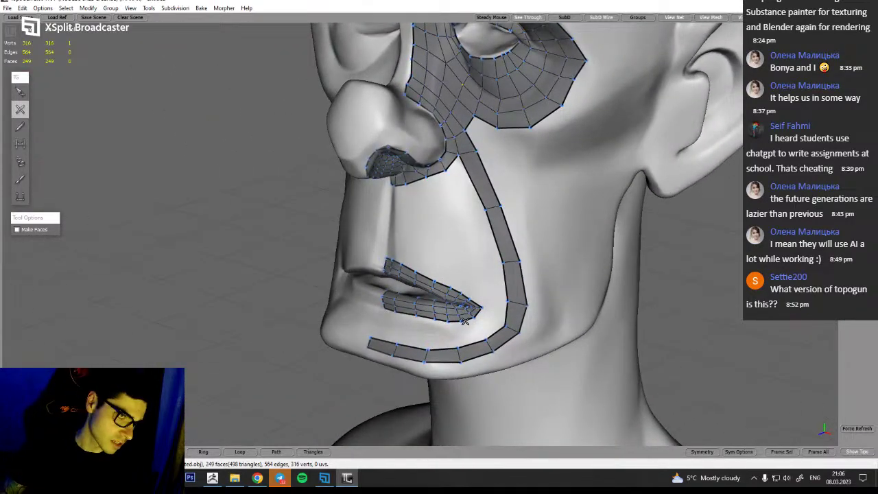
left_click_drag(494, 266, 541, 313, "alt")
left_click_drag(543, 352, 479, 187, "alt")
key("q")
key("w")
left_click(497, 129)
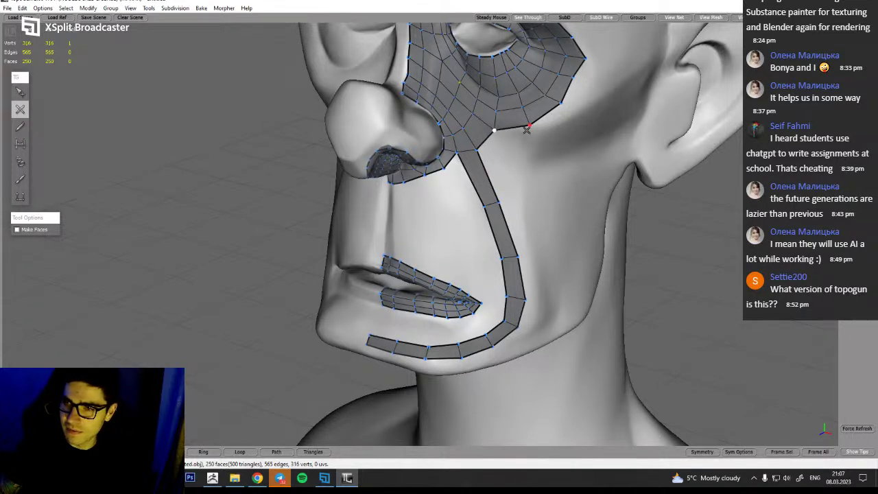
Add two quads side by side on the cheek, extending outward from the jaw strip's top face under the eye patch
left_click_drag(528, 153, 531, 196, "alt")
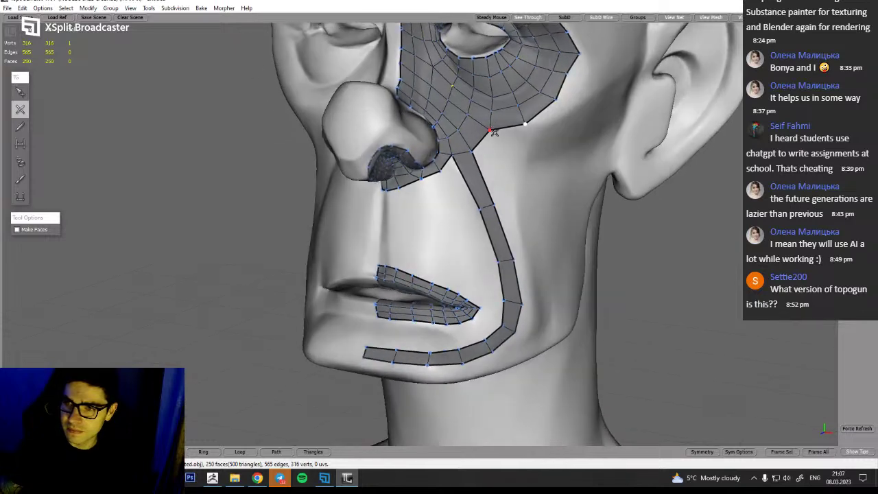
left_click_drag(496, 211, 522, 233, "alt")
left_click(509, 198)
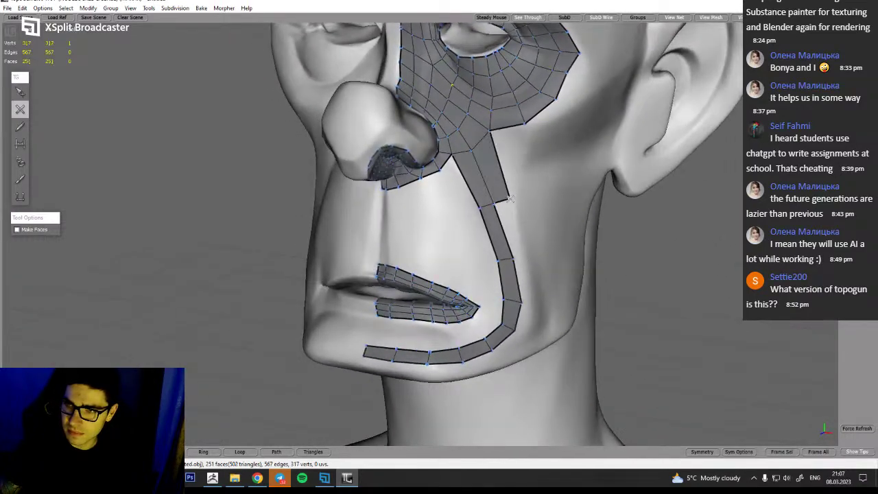
mouse_move(541, 184)
left_mouse_down("alt")
mouse_move(552, 191)
mouse_move(544, 196)
mouse_move(547, 185)
left_mouse_up("alt")
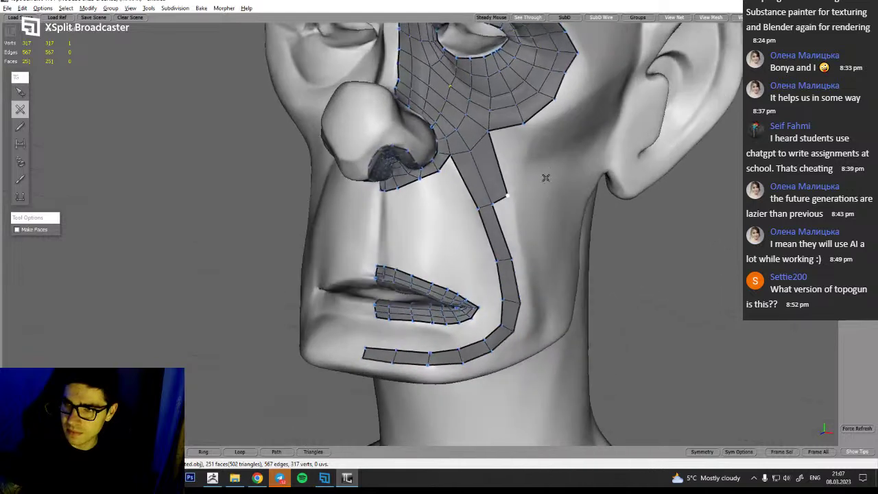
left_click(524, 160)
Split the row of three cheek faces below the eye patch across its middle with a horizontal edge loop
key("q")
left_click(506, 173)
left_click(166, 453)
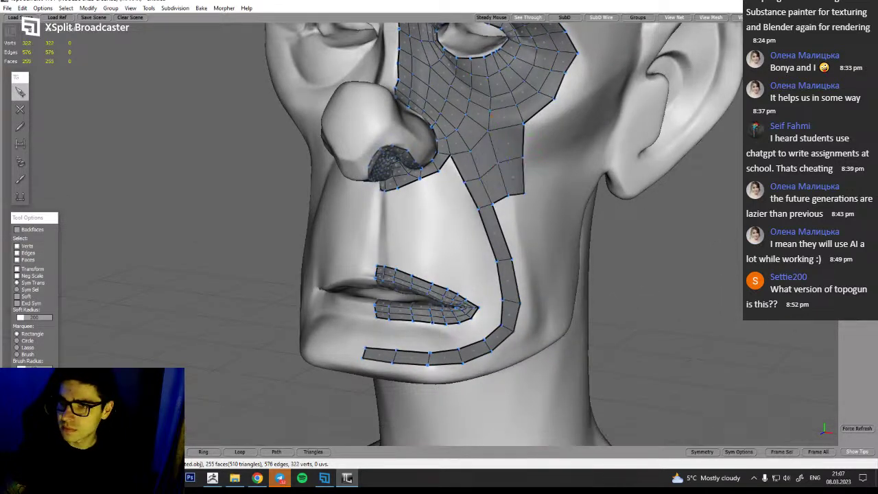
left_click_drag(738, 349, 531, 132, "alt")
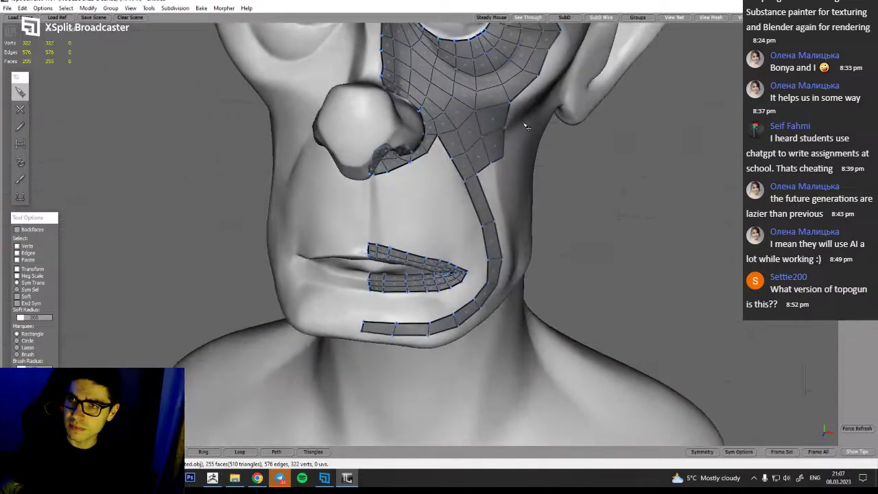
left_click(512, 103)
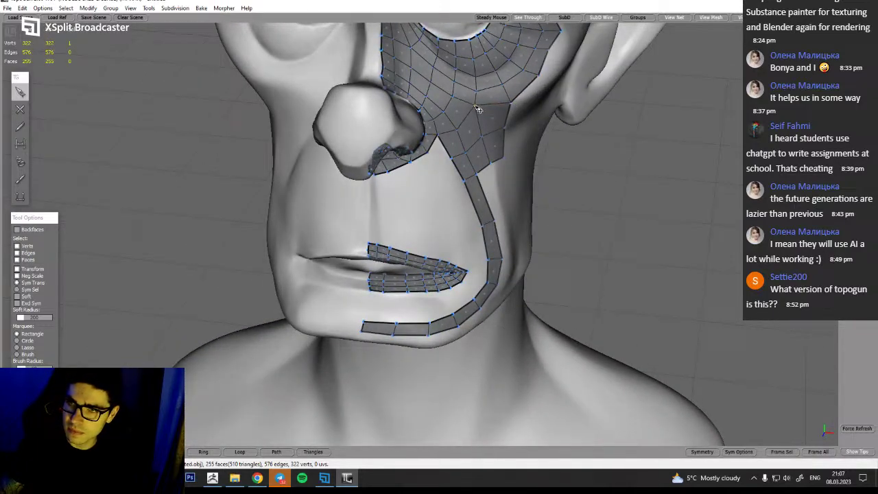
Examine the edge ring crossing the cheek patch between the nostril side and its outer border
left_click_drag(481, 159, 473, 158, "alt")
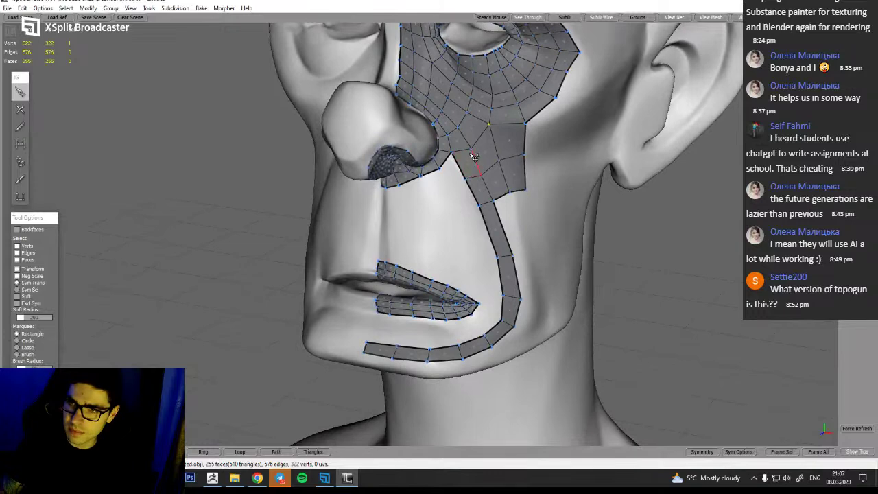
left_click_drag(689, 270, 693, 247, "alt")
double_click(527, 146)
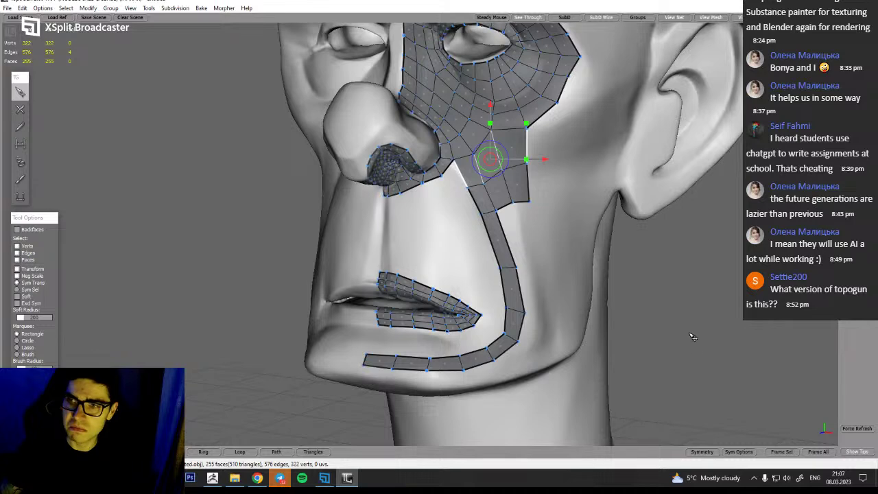
left_click_drag(673, 333, 711, 366, "alt")
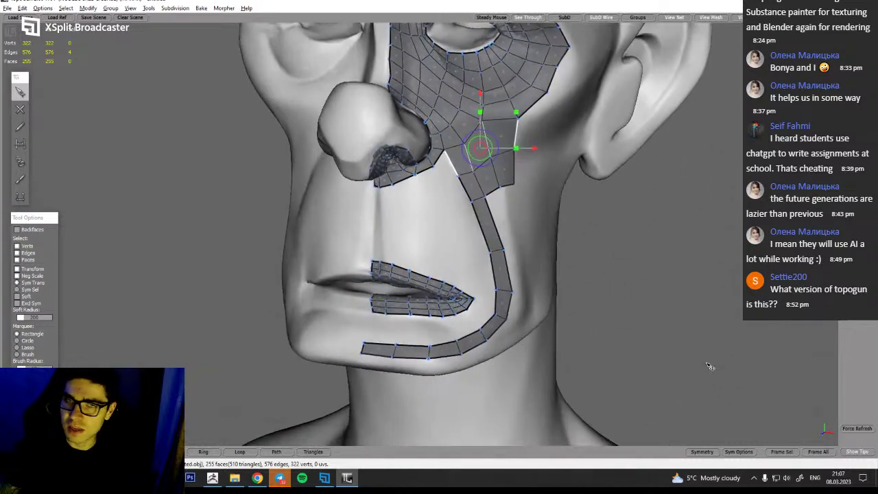
left_click(523, 246)
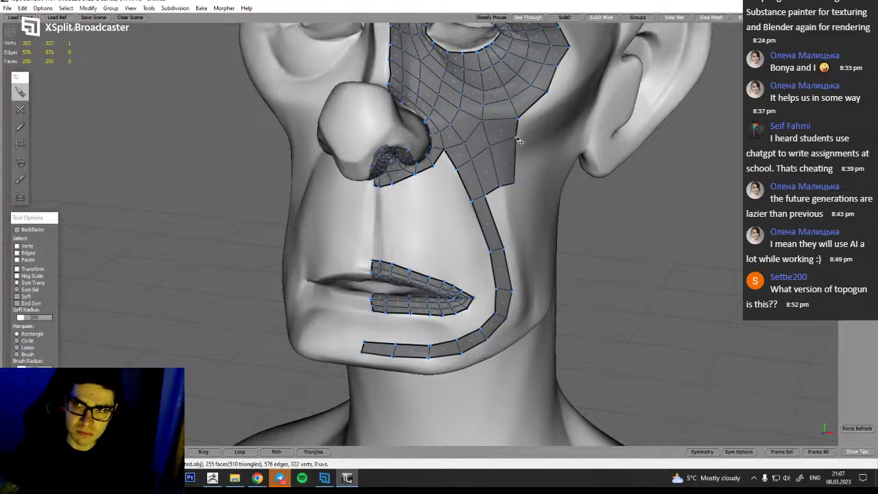
Reposition vertices in the cheek patch and along its outer border below the eye to even out the quads
left_click_drag(514, 200, 502, 125, "alt")
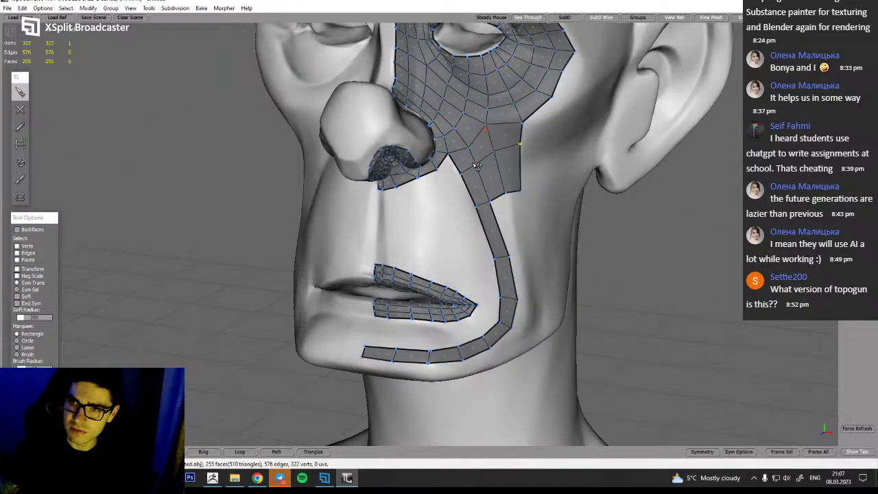
left_click_drag(551, 215, 550, 133, "alt")
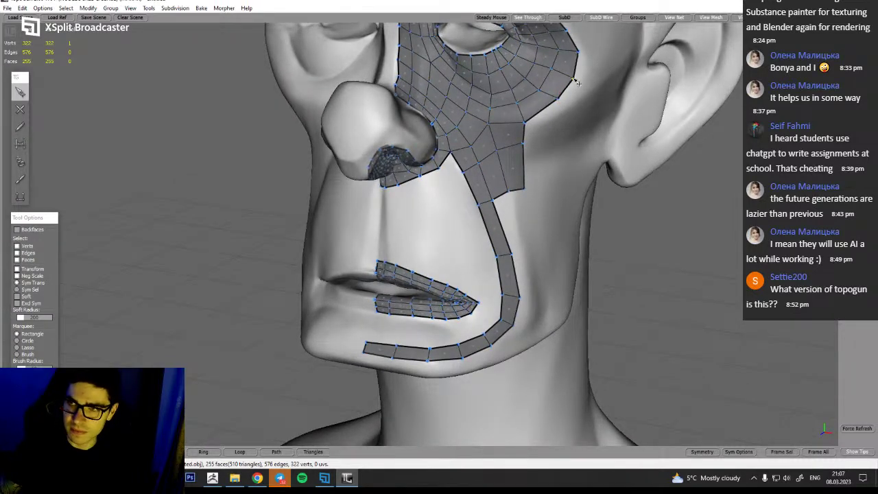
left_click_drag(530, 236, 575, 227, "alt")
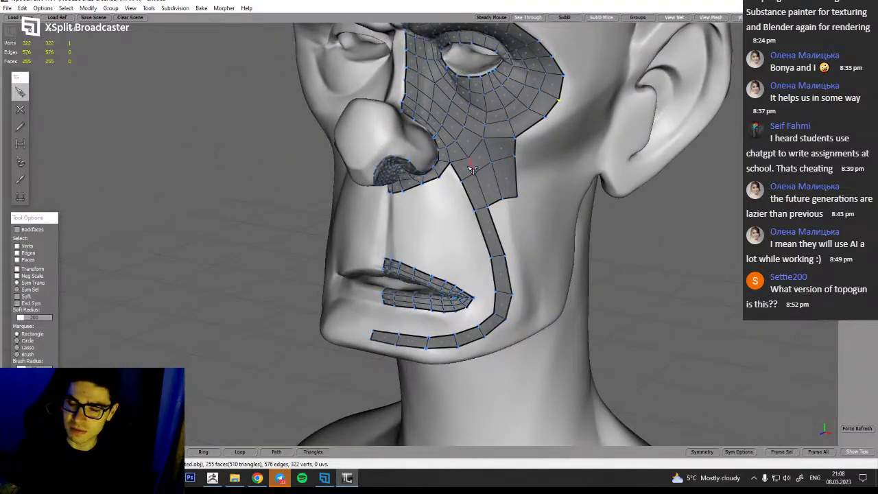
left_click_drag(613, 237, 579, 221, "alt")
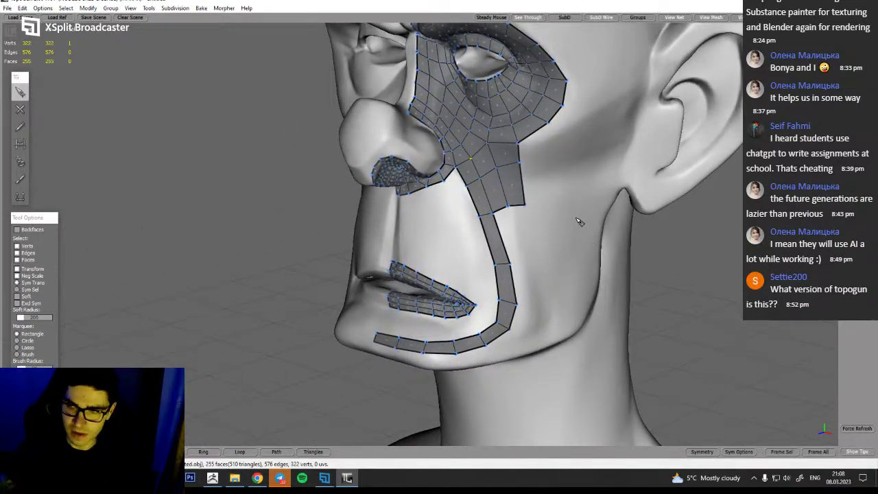
left_click_drag(523, 280, 479, 283, "alt")
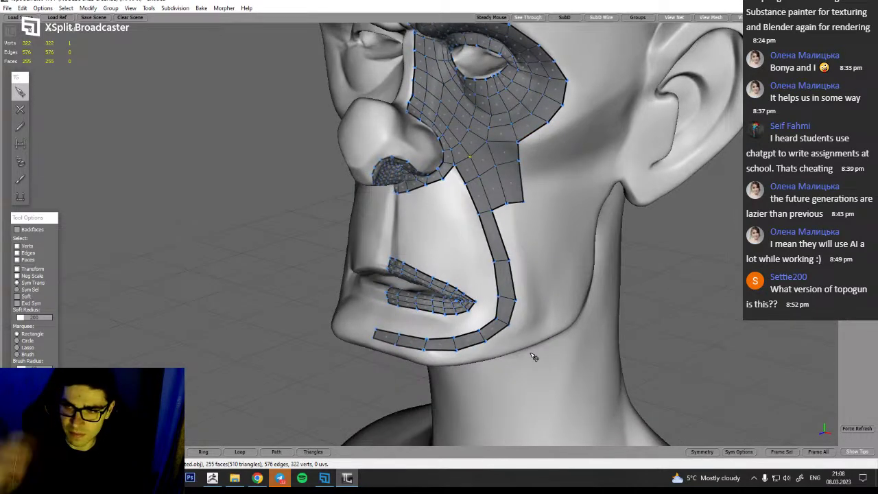
left_click_drag(541, 322, 538, 396, "alt")
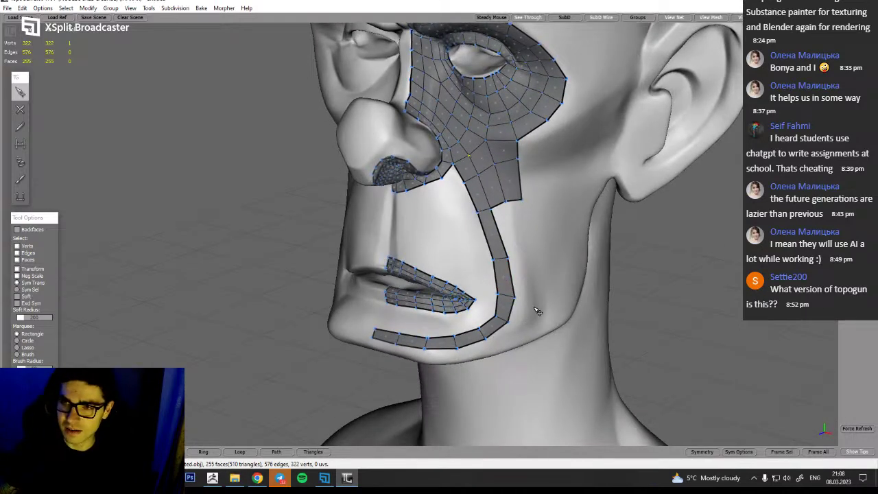
Build three quads along the outer side of the strip running from the cheek down to the jaw corner
key("w")
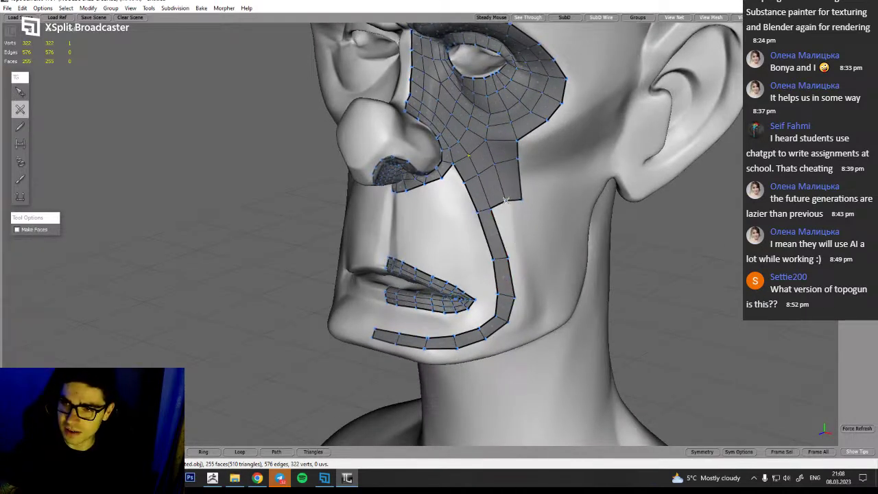
left_click(518, 256)
left_click(524, 297)
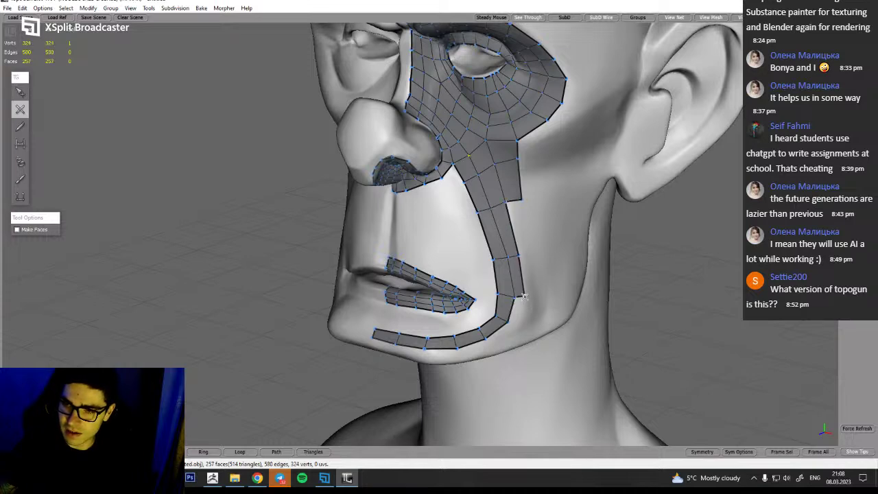
left_click(523, 321)
left_click_drag(530, 342, 573, 310, "alt")
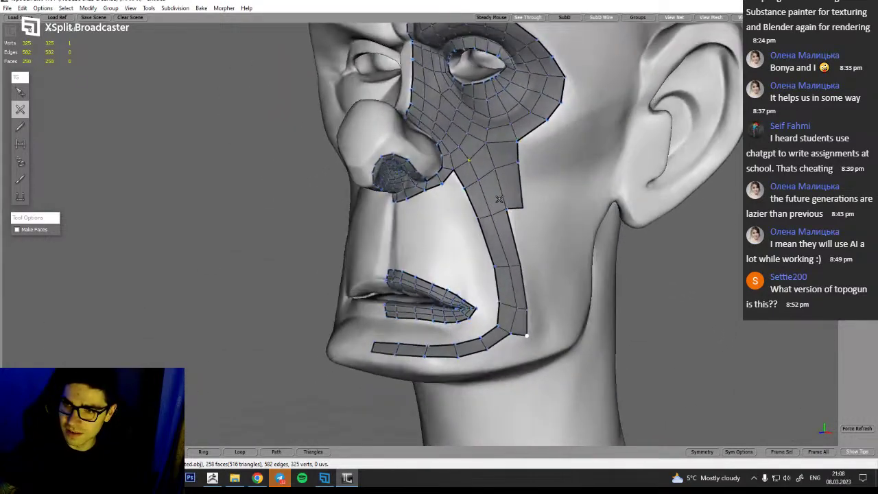
Select the edge ring across the lowest row of the cheek patch and split it to insert an edge loop
key("q")
left_click(506, 194)
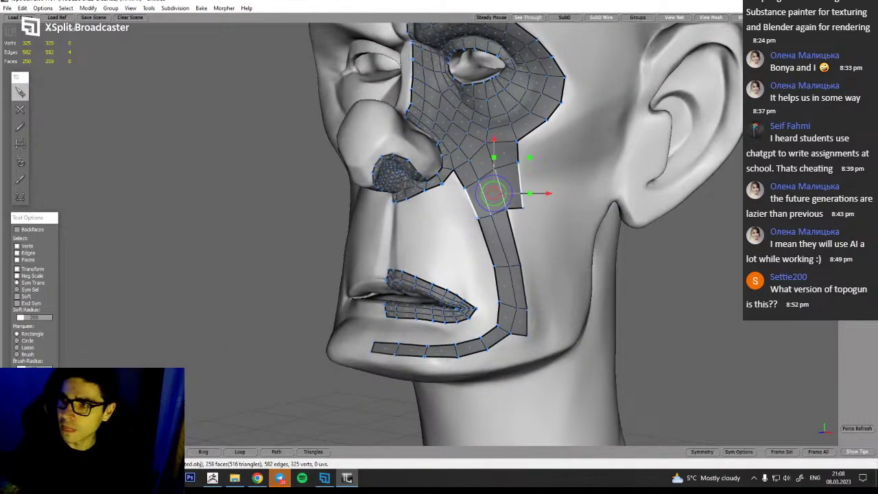
left_click(167, 453)
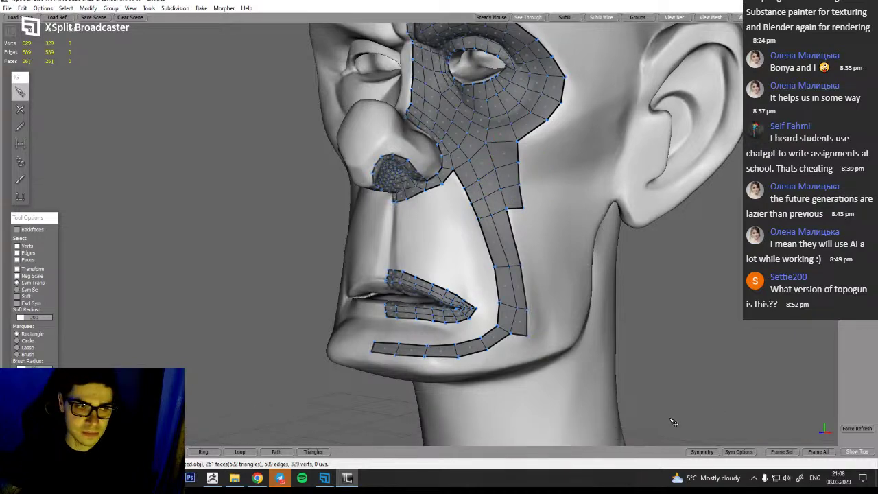
Nudge the vertices along the outer border of the lower cheek patch to smooth its edge flow
left_click_drag(711, 352, 584, 247, "alt")
key("w")
left_click_drag(516, 133, 490, 176, "alt")
key("q")
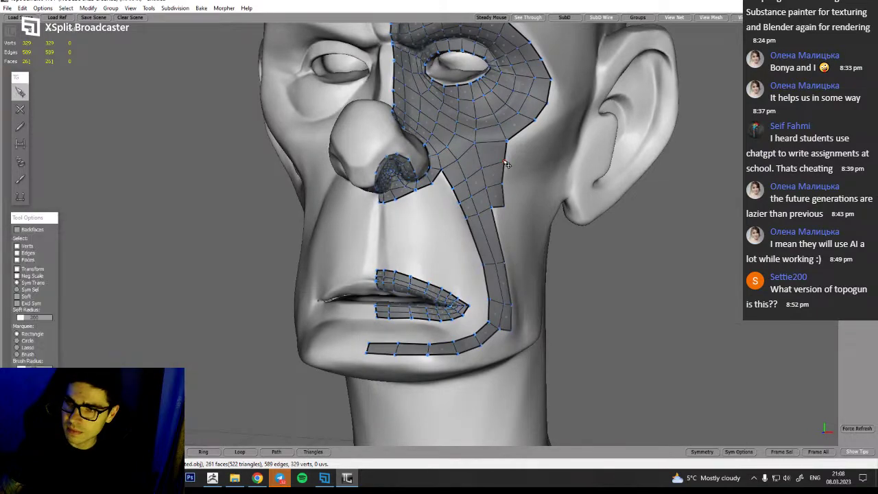
left_click_drag(496, 180, 481, 208, "alt")
middle_click_drag(536, 208, 508, 165)
key("f")
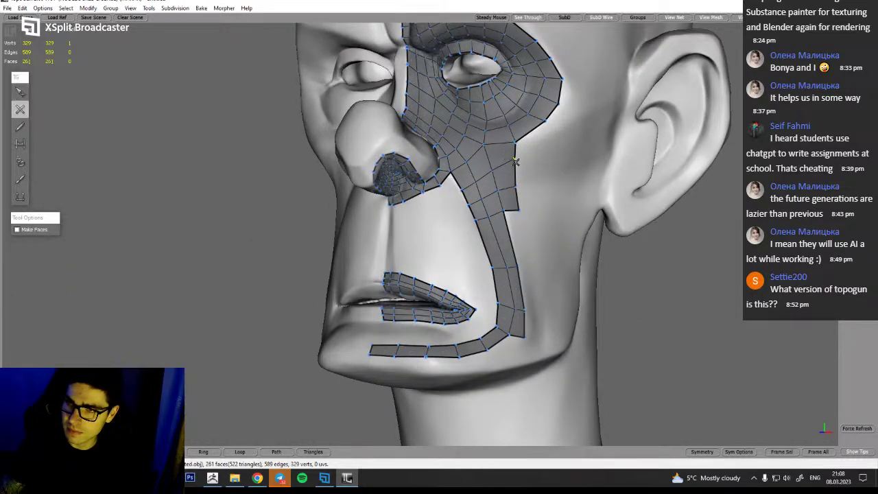
key("s")
key("f")
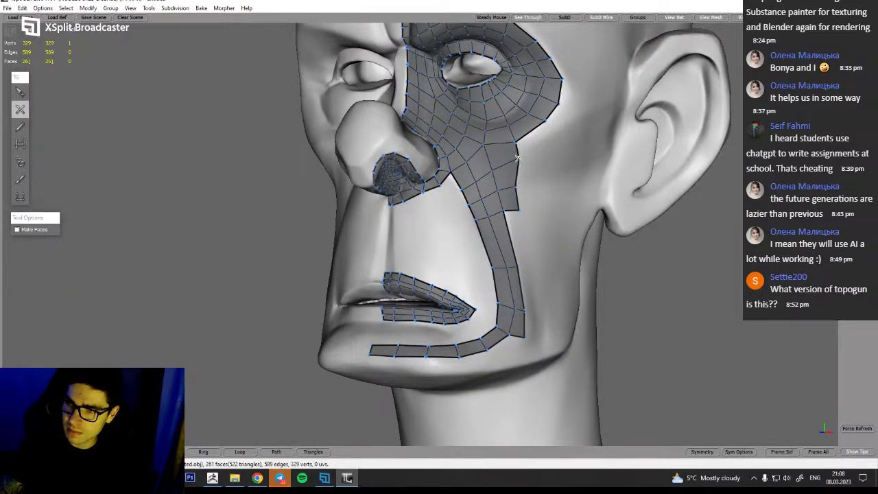
Add three quads along the outer border of the eye patch, from the upper cheek towards the temple
left_click(554, 135)
left_click(571, 114)
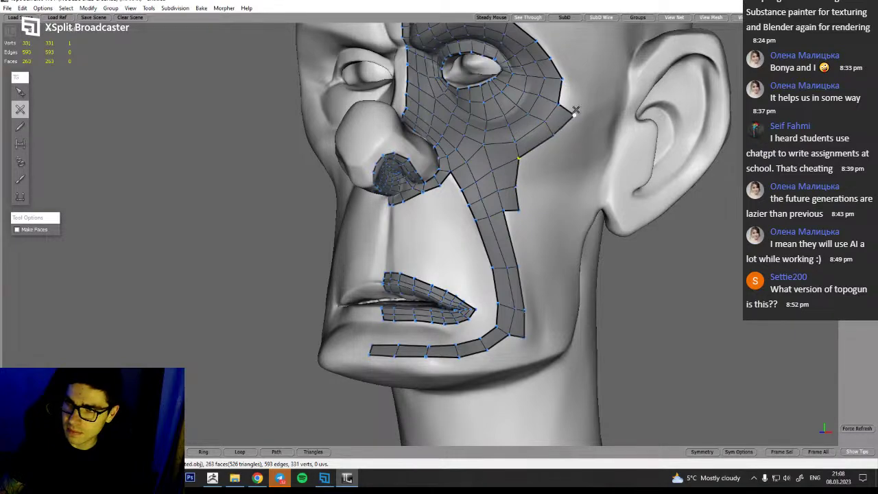
left_click(584, 92)
middle_click_drag(583, 92, 530, 173)
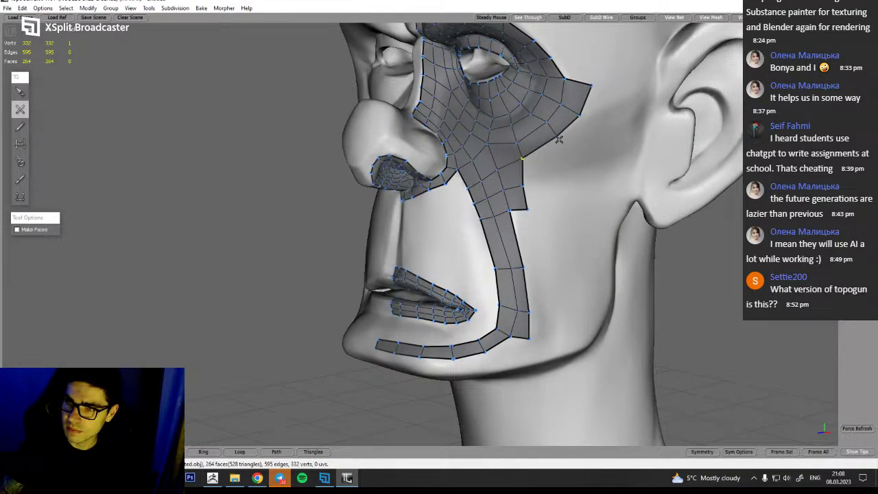
Extend the outer side of the lower cheek patch with two stacked quads beneath the new eye-border row
key("q")
key("w")
left_click(557, 177)
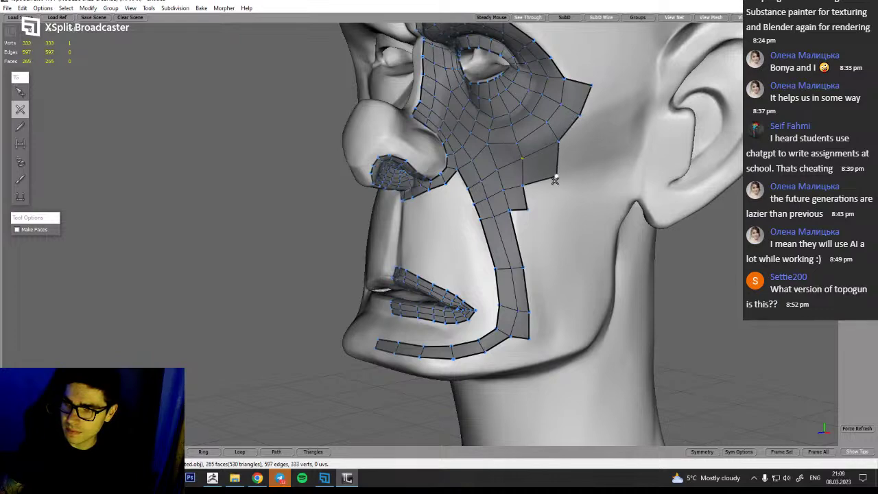
left_click(551, 210)
left_click_drag(479, 253, 516, 259, "alt")
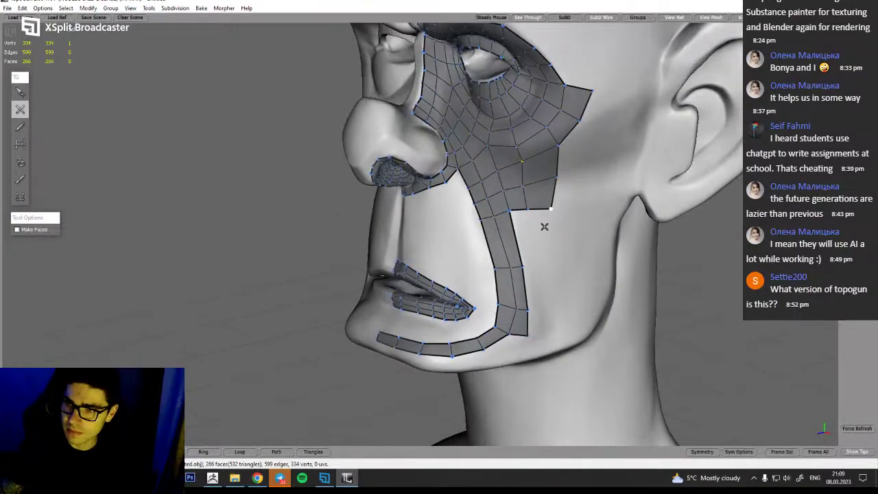
Remove the edge shared by two mid-cheek quads below the eye and redraw it across the opening to rebuild both faces
key("q")
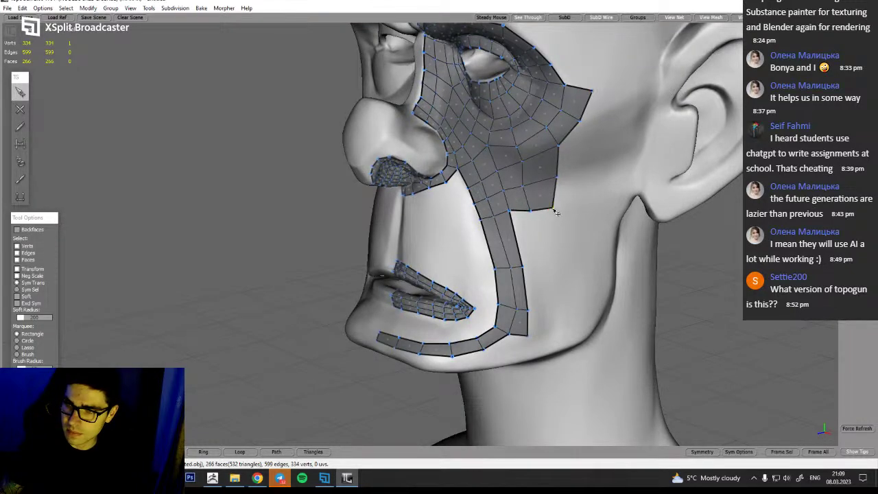
left_click_drag(551, 236, 588, 236, "alt")
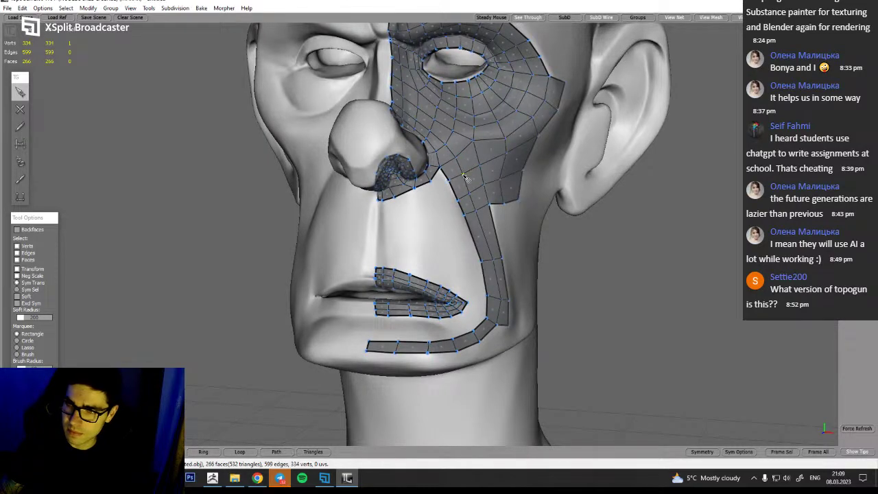
left_click_drag(627, 253, 525, 187, "alt")
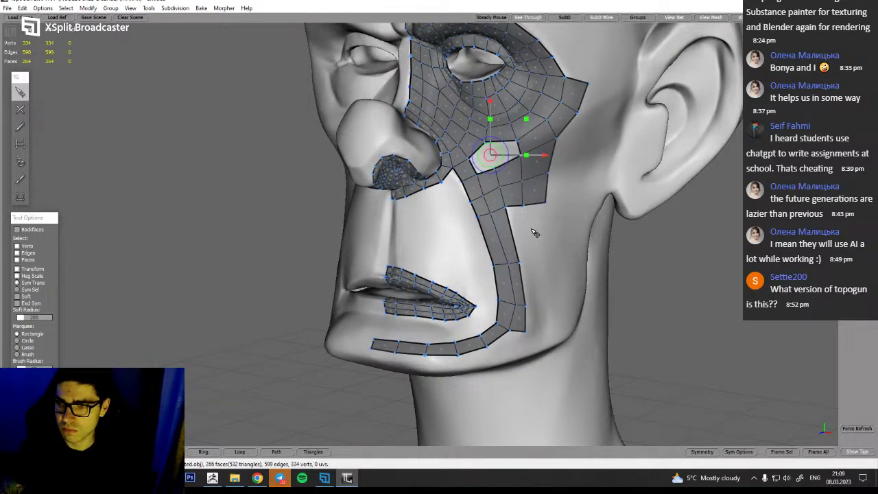
key("w")
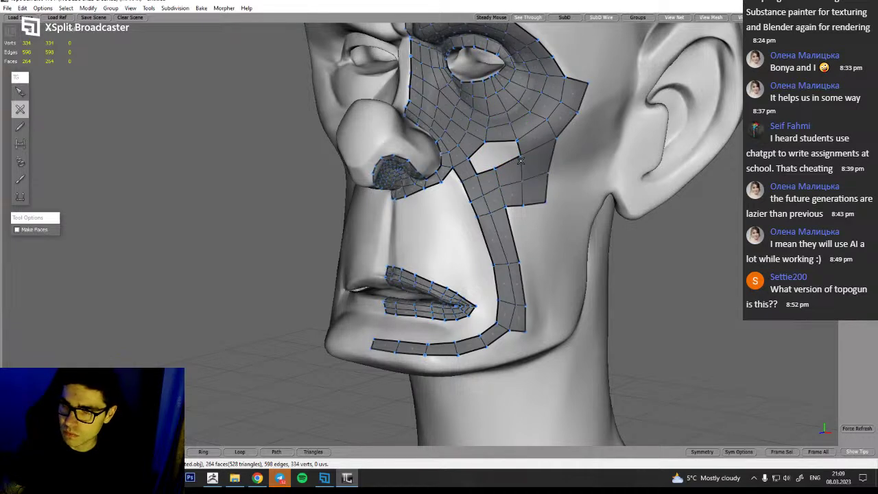
key("q")
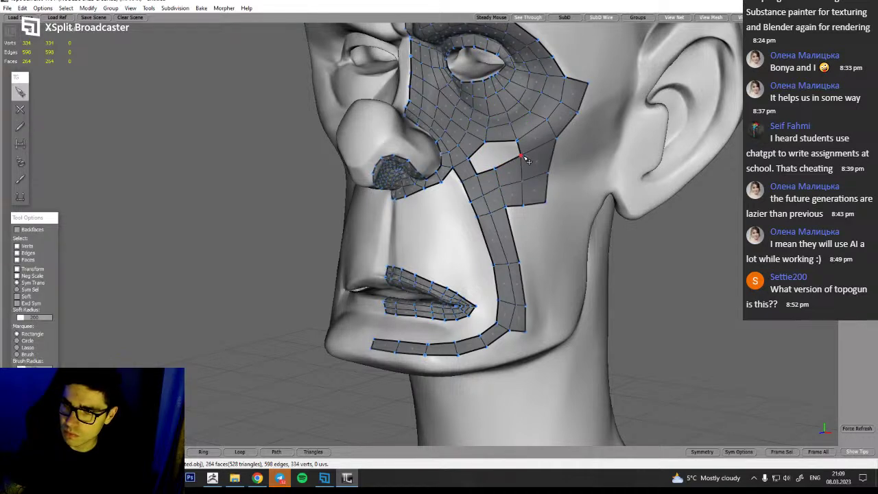
key("w")
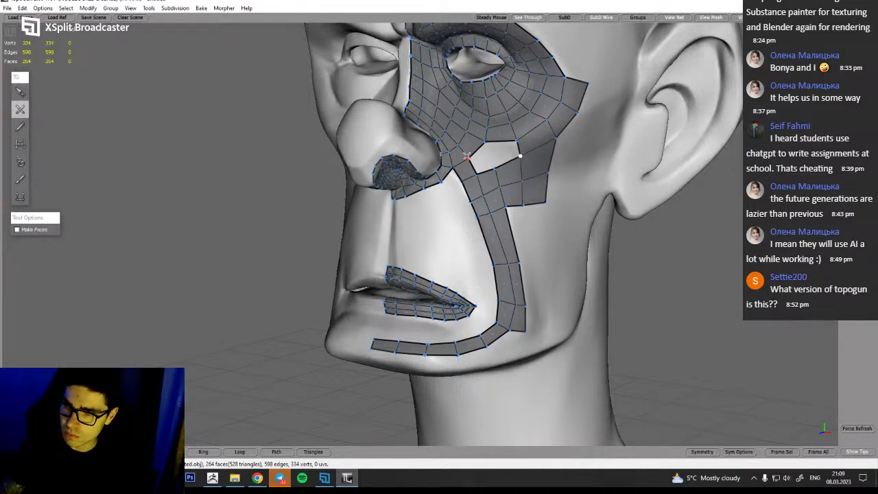
key("q")
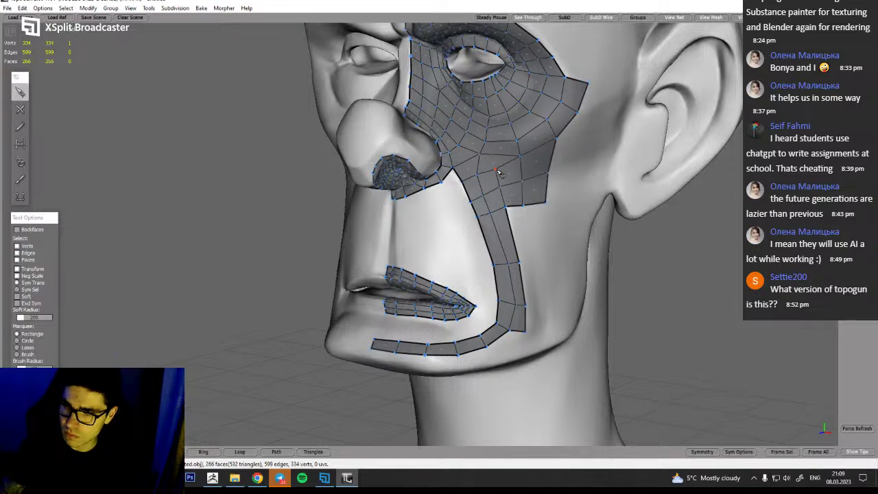
Delete the mid-cheek vertex and draw a new edge row across the opening to the cheek patch's outer border
key("Delete")
mouse_move(509, 210)
left_mouse_down("alt")
mouse_move(569, 227)
mouse_move(527, 210)
mouse_move(588, 212)
mouse_move(555, 206)
mouse_move(524, 219)
left_mouse_up("alt")
key("w")
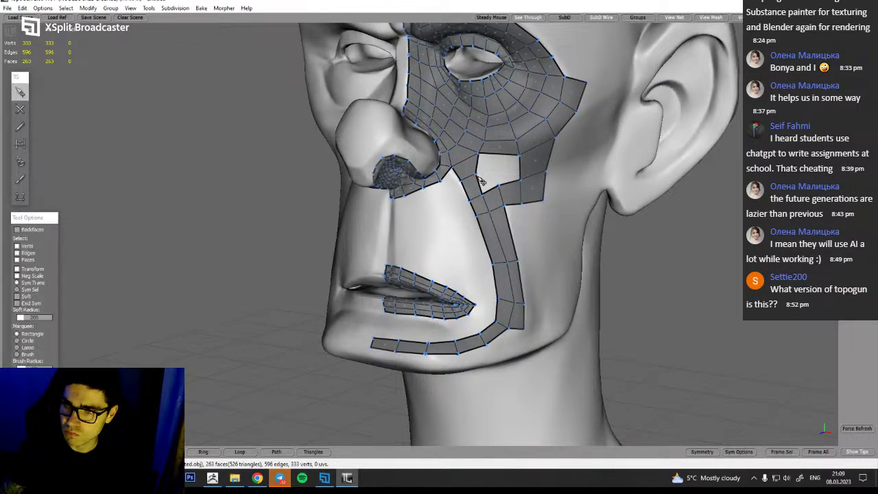
mouse_move(533, 197)
left_mouse_down("alt")
mouse_move(543, 201)
mouse_move(523, 205)
left_mouse_up("alt")
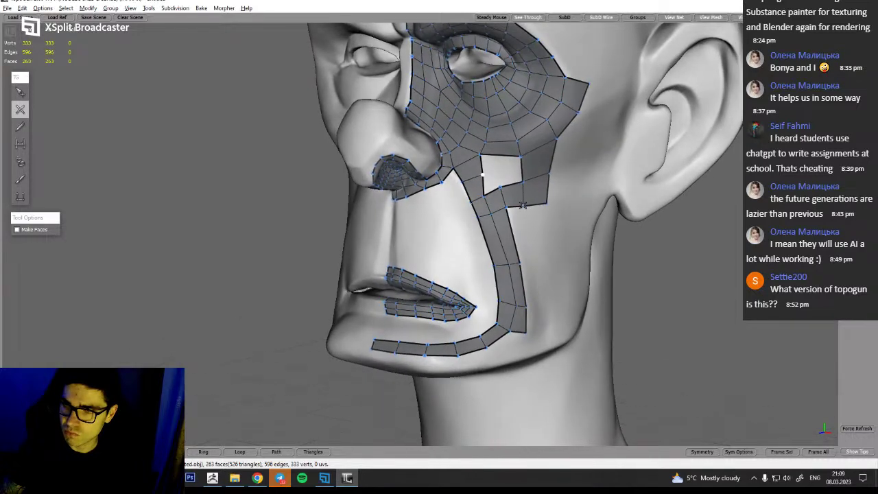
left_click(523, 169)
left_click(555, 156)
left_click_drag(536, 234, 553, 232, "alt")
Select the edge ring from the lower eyelid down to the cheek opening and split it to insert a vertical edge loop
key("q")
left_click(497, 155)
key("alt+r")
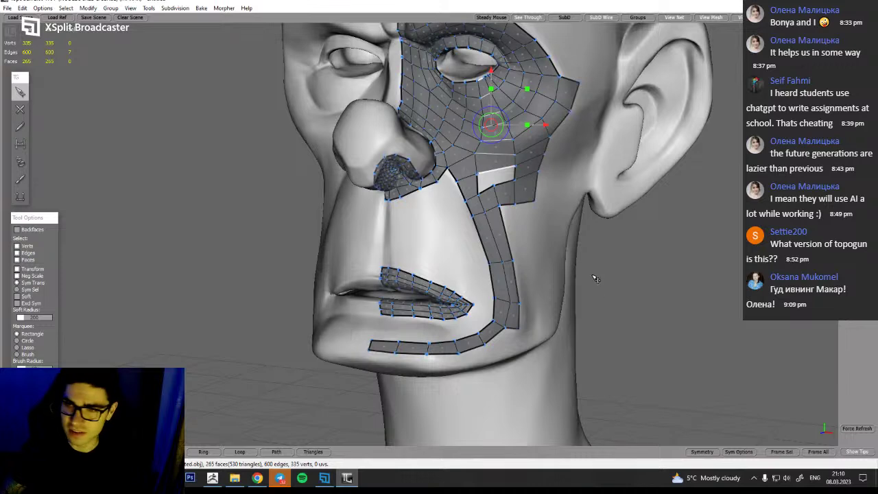
middle_click_drag(657, 334, 671, 349)
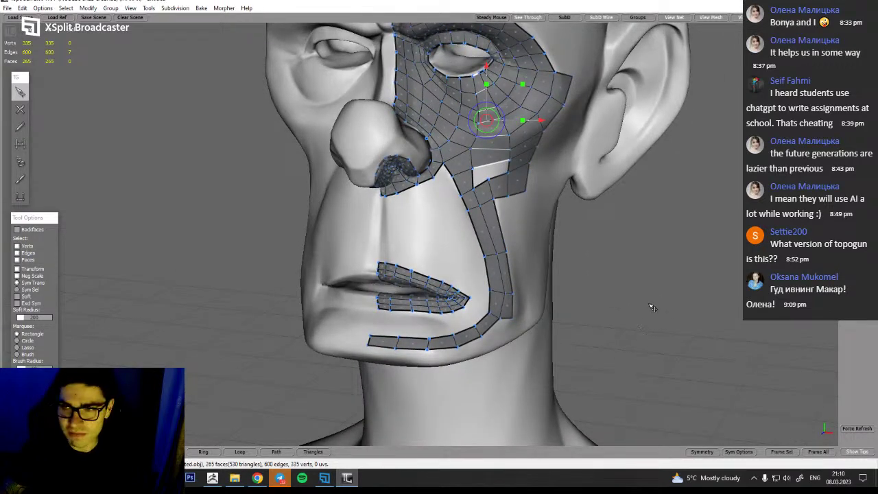
middle_click_drag(662, 325, 653, 323)
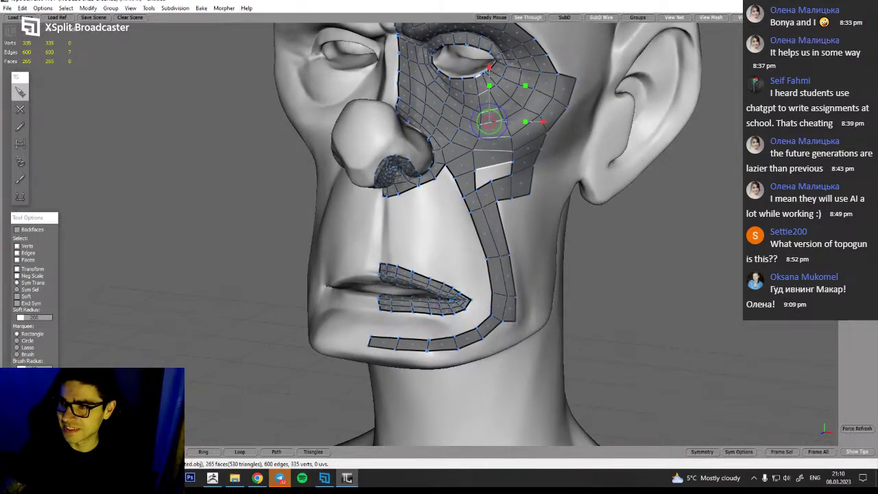
left_click(131, 453)
left_click(664, 307)
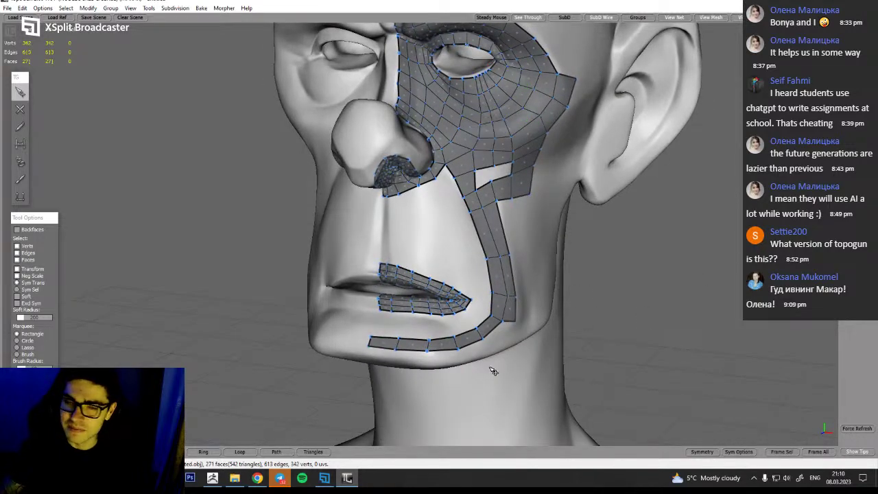
Bridge the open edges of the mid-cheek gap to fill it with two quads
left_click(19, 107)
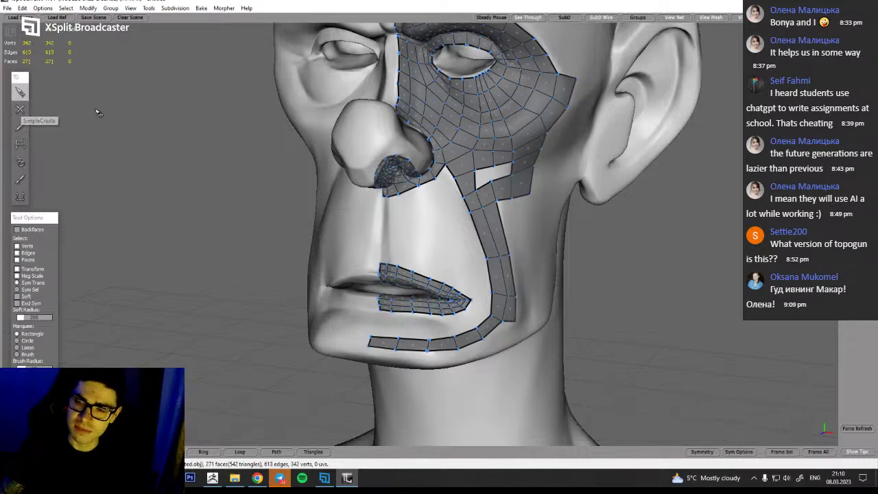
left_click_drag(634, 323, 604, 312, "alt")
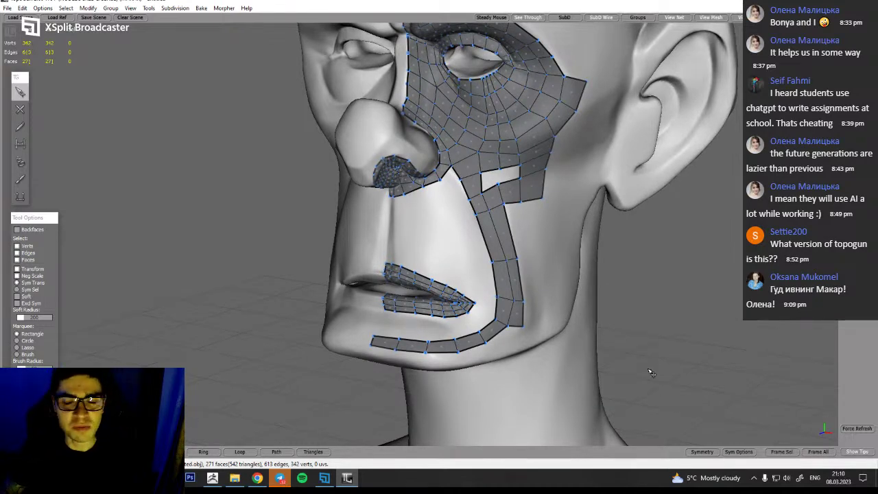
left_click_drag(658, 350, 645, 322, "alt")
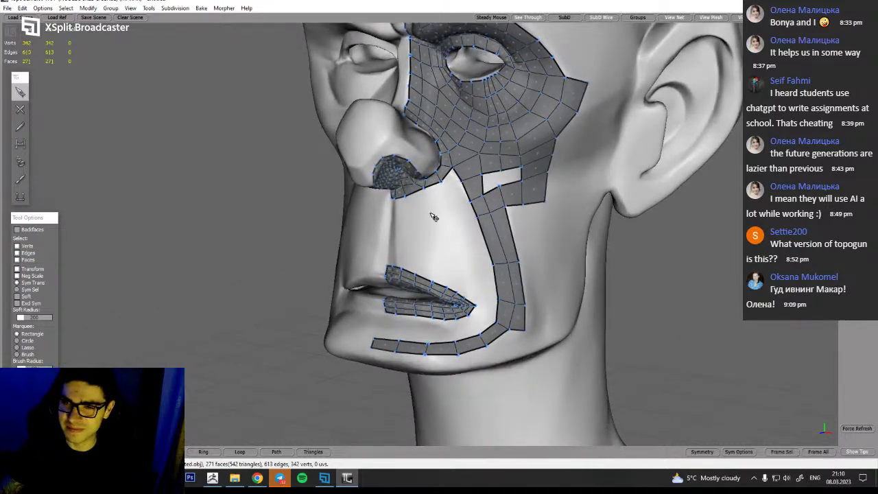
left_click(19, 144)
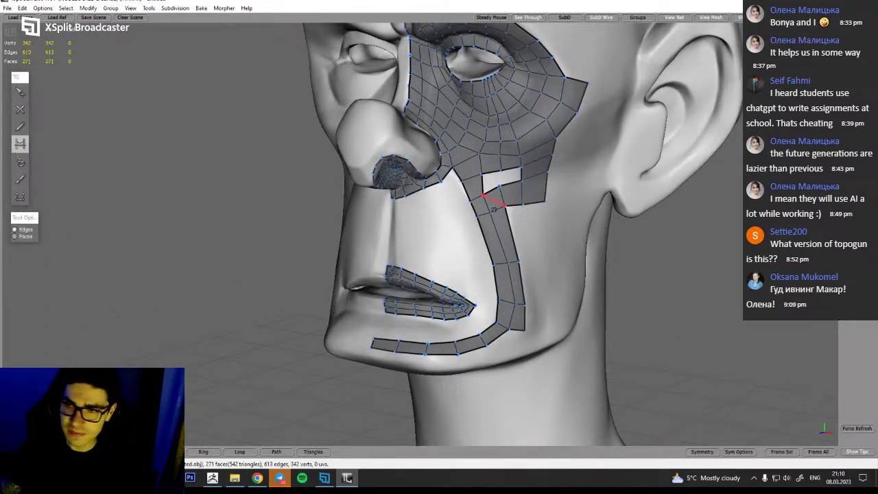
left_click(506, 175)
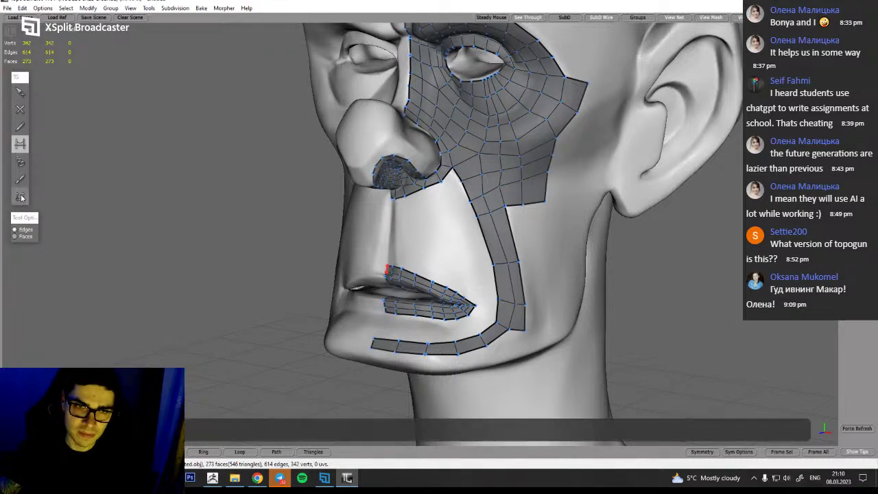
Shift the vertices around the filled cheek gap and below the eye with the Move brush, reducing its brush size to 13
left_click(21, 179)
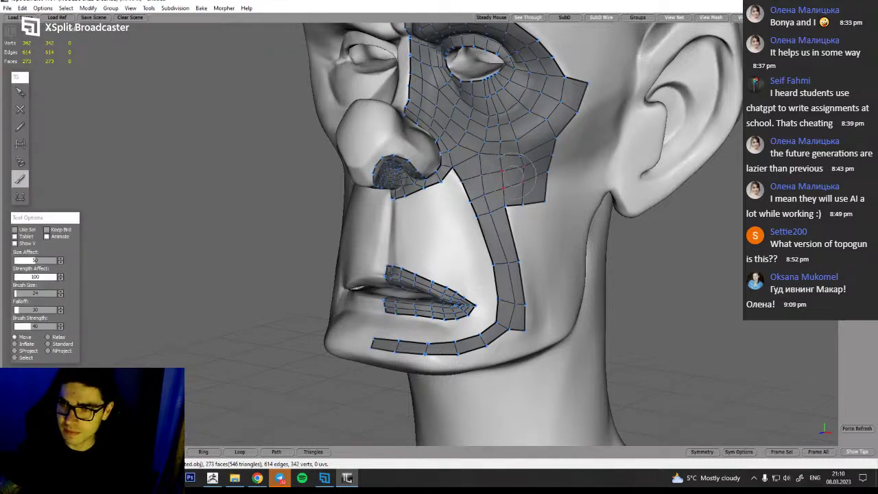
mouse_move(529, 193)
left_mouse_down("alt")
mouse_move(513, 189)
mouse_move(523, 217)
mouse_move(571, 198)
left_mouse_up("alt")
mouse_move(562, 167)
left_mouse_down()
mouse_move(552, 182)
mouse_move(560, 183)
left_mouse_up()
left_click_drag(519, 161, 490, 153, "alt")
middle_click_drag(517, 125, 534, 124)
left_click_drag(484, 105, 481, 98)
left_click_drag(489, 132, 486, 129)
middle_click_drag(497, 133, 479, 132)
left_click_drag(450, 78, 485, 65)
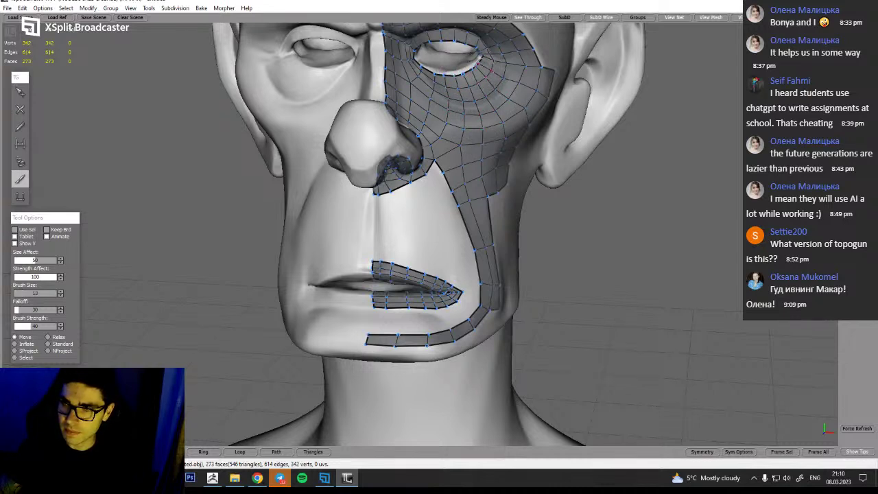
Even out the vertex spacing of the cheek rows between the lower eyelid and the nostril with the Move brush
middle_click_drag(484, 137, 484, 103)
middle_click_drag(495, 137, 473, 134)
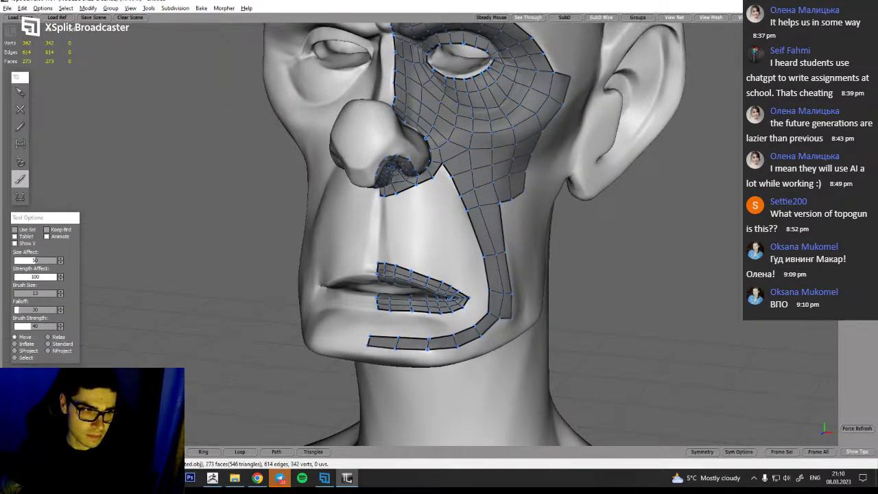
left_click_drag(473, 134, 491, 141, "alt")
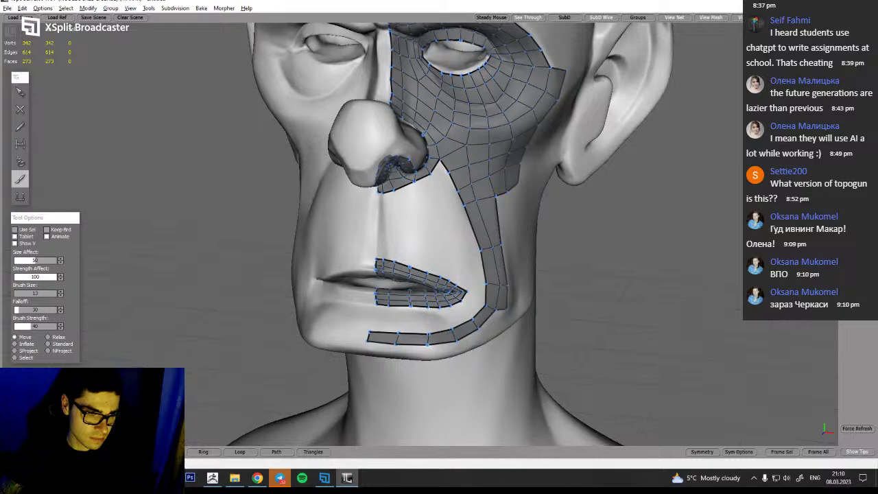
left_click_drag(490, 141, 487, 143, "alt")
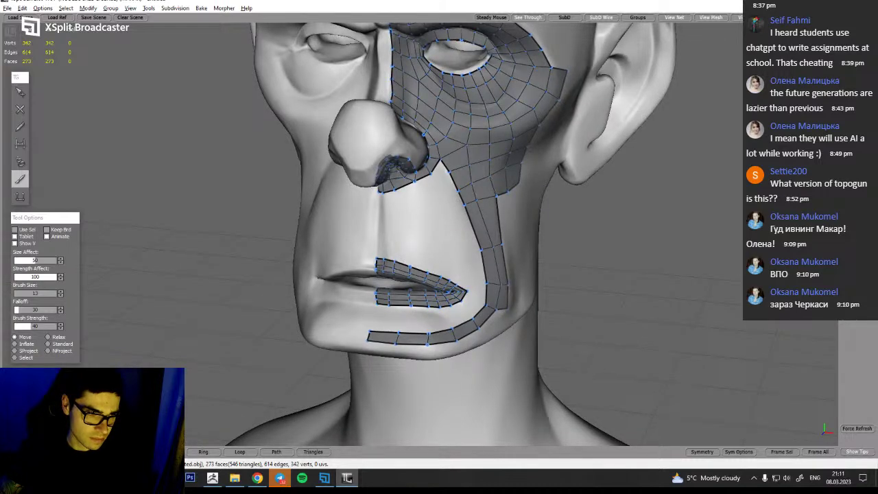
left_click_drag(487, 143, 415, 169, "alt")
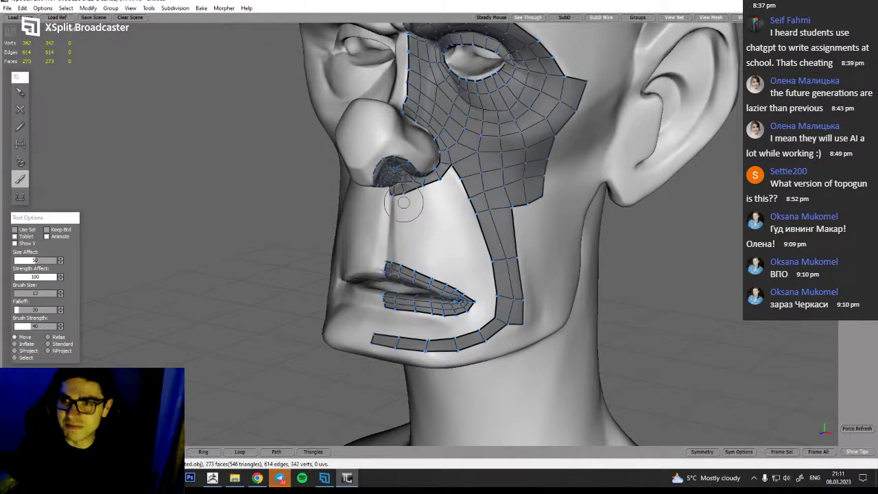
left_click_drag(504, 166, 486, 139, "alt")
key("alt")
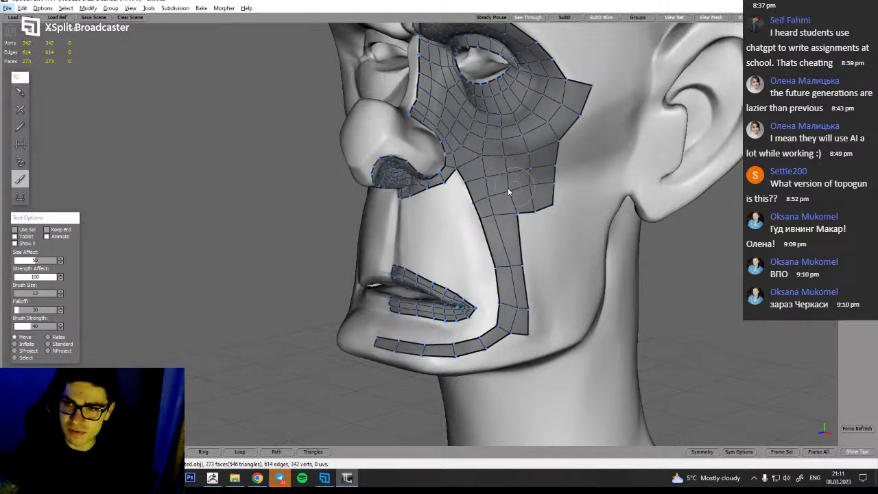
left_click_drag(545, 232, 547, 239, "alt")
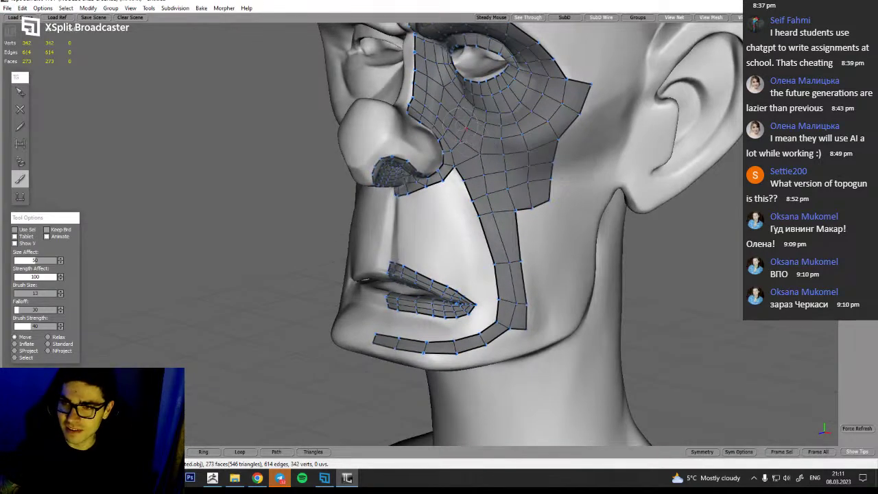
Reposition the inner cheek border vertices along the nasolabial fold, from the nostril corner to the top of the jaw strip
left_click_drag(481, 165, 496, 228, "alt")
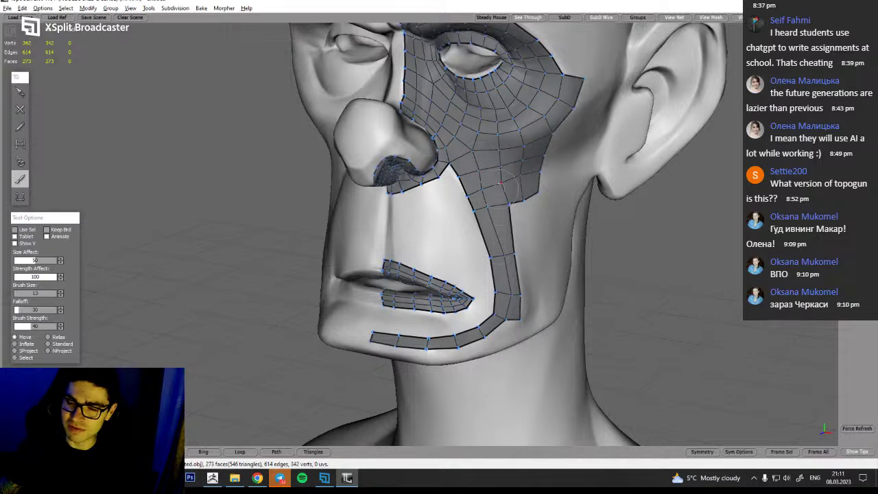
left_click_drag(504, 184, 447, 171, "alt")
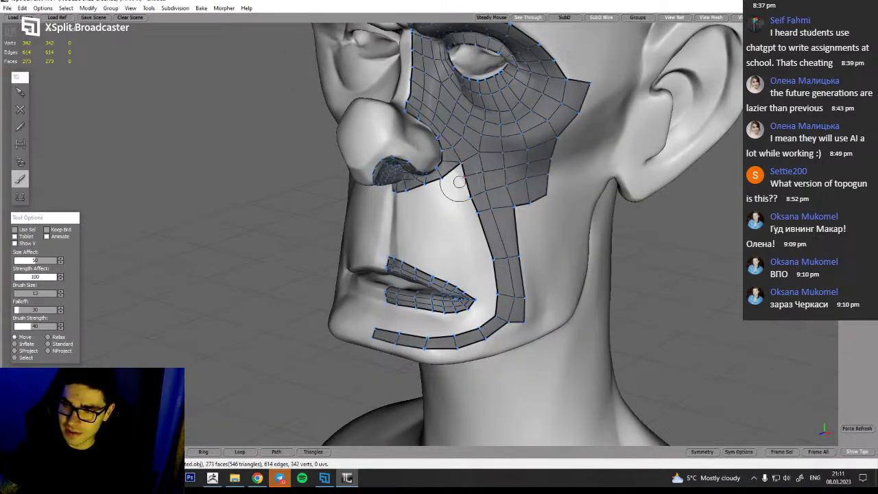
left_click_drag(448, 196, 538, 163, "alt")
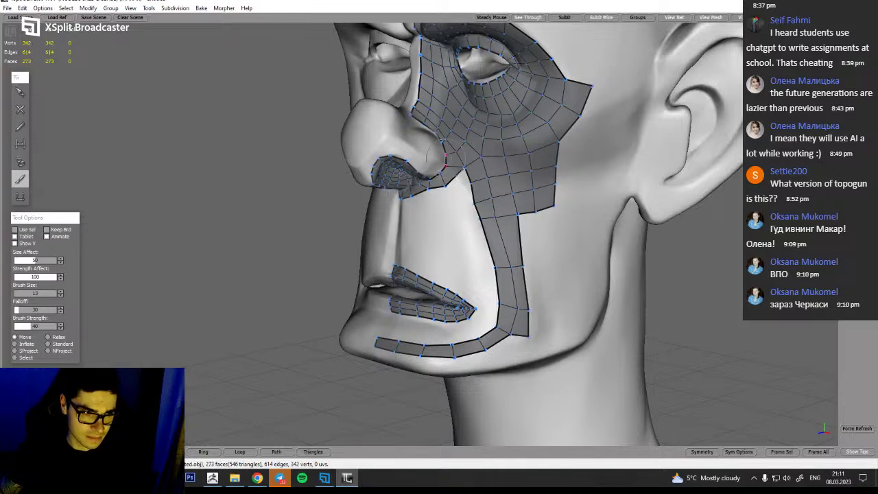
left_click_drag(539, 213, 561, 204, "alt")
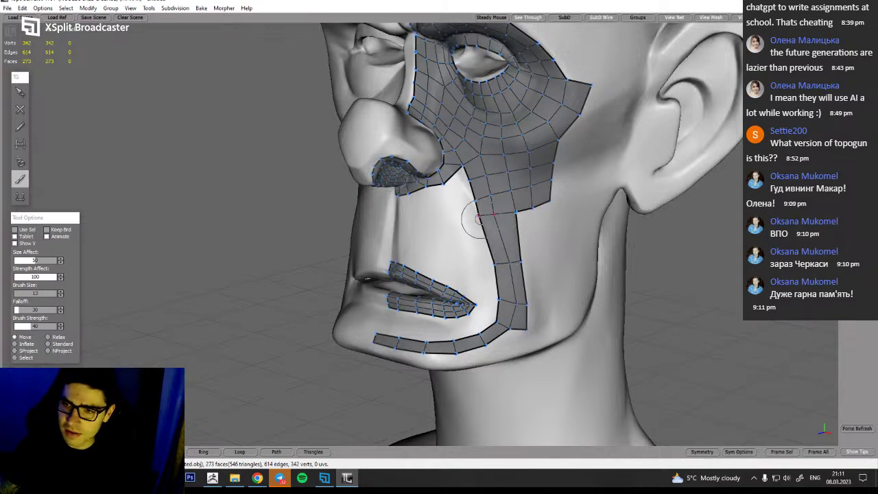
mouse_move(481, 229)
left_mouse_down()
mouse_move(446, 230)
mouse_move(491, 262)
mouse_move(478, 262)
left_mouse_up()
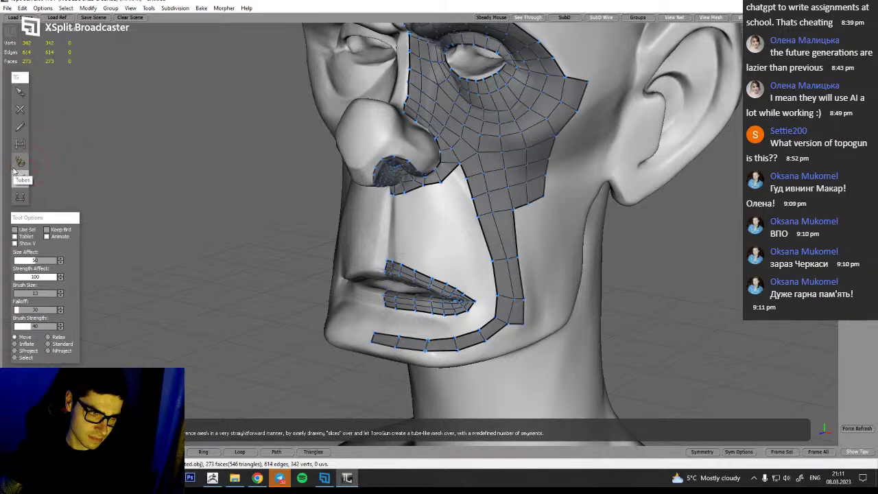
Refine the flow of the quad rows beneath the outer eye corner and across the outer cheek with the Move brush
left_click(20, 178)
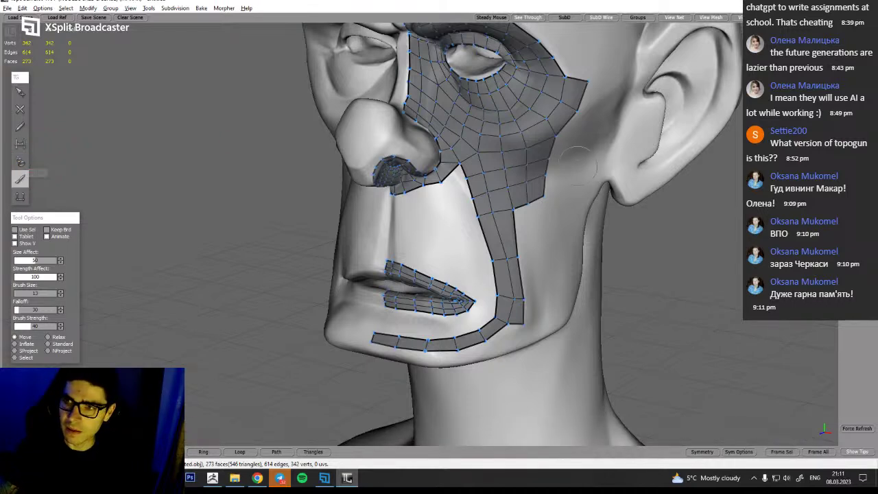
left_click_drag(603, 162, 549, 146, "alt")
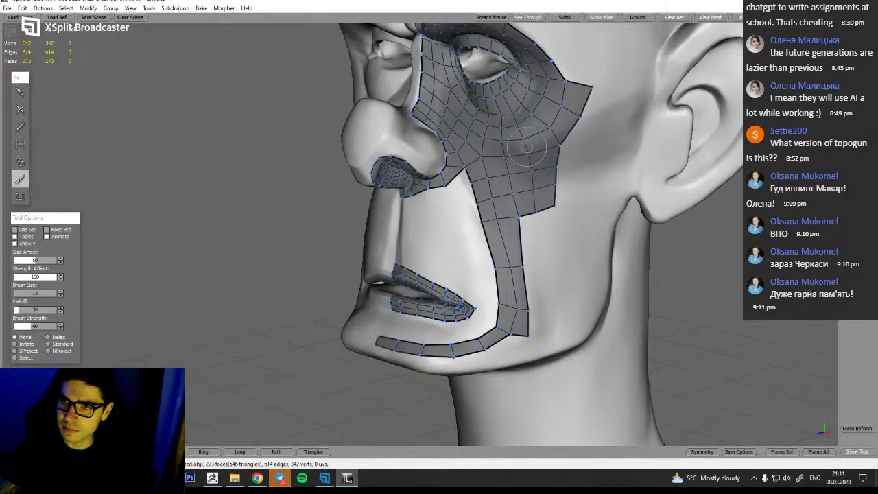
left_click_drag(542, 96, 485, 123, "alt")
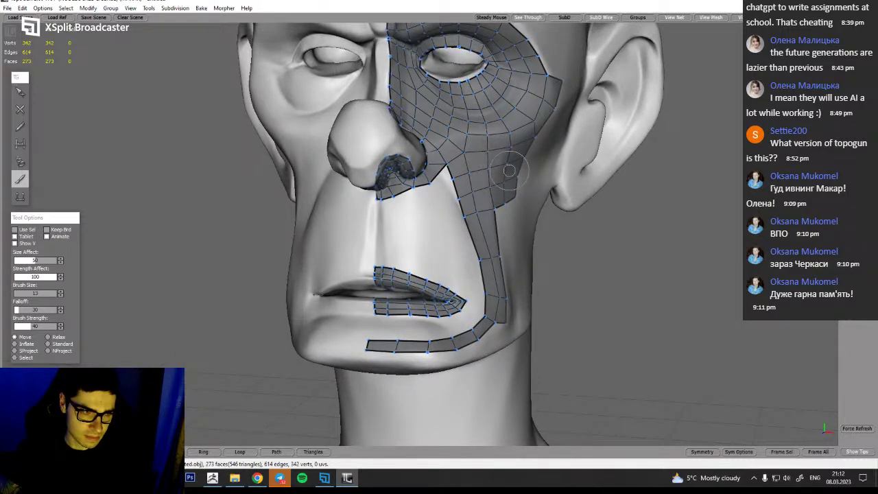
middle_click_drag(502, 154, 540, 93)
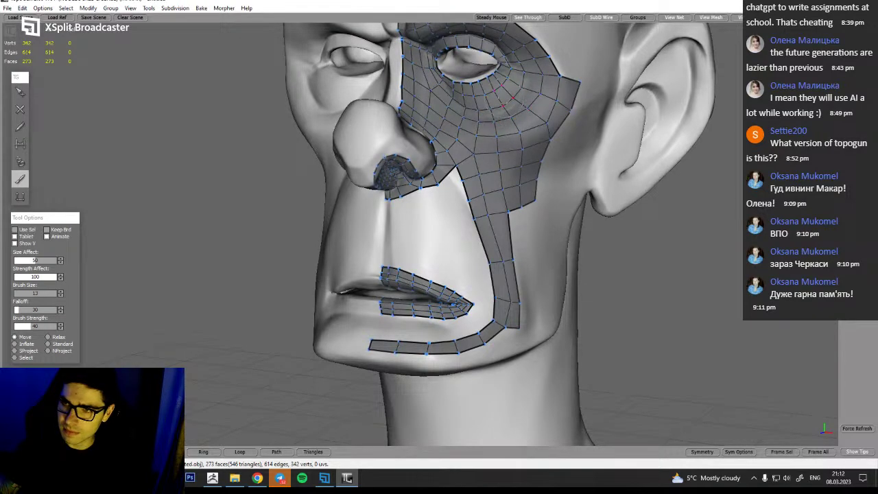
middle_click_drag(521, 137, 519, 112)
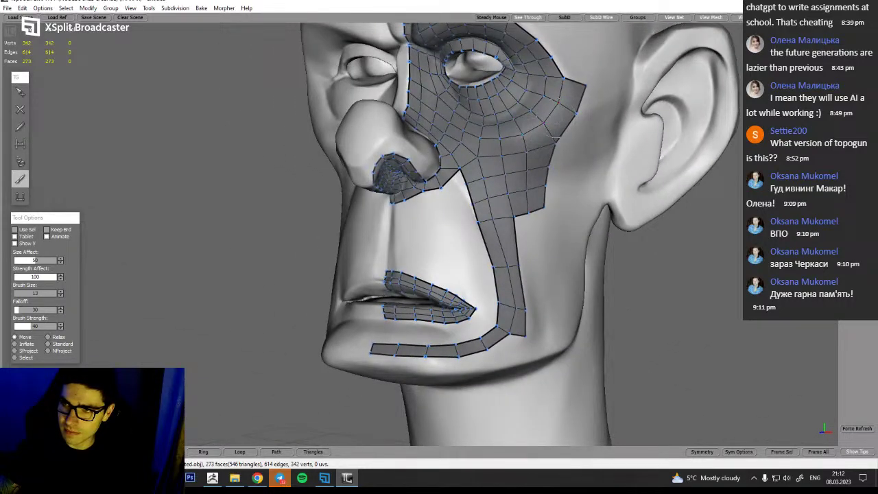
middle_click_drag(548, 148, 638, 185)
Nudge the vertices beside the nostril corner and where the jaw strip joins the cheek patch
left_click_drag(604, 185, 473, 180, "alt")
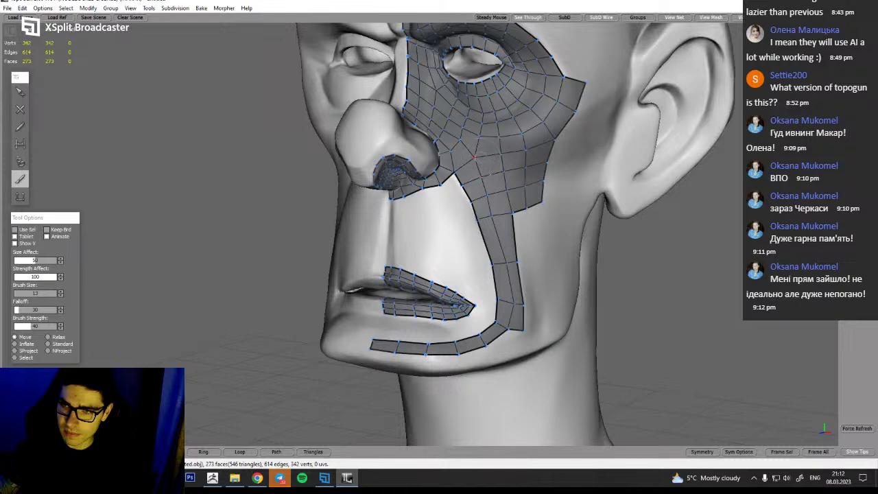
left_click_drag(472, 161, 464, 136, "alt")
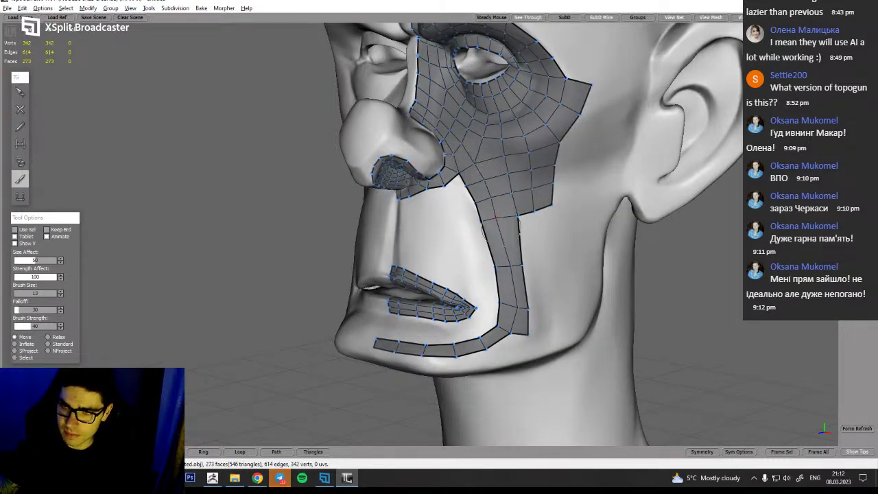
left_click_drag(482, 230, 464, 226, "alt")
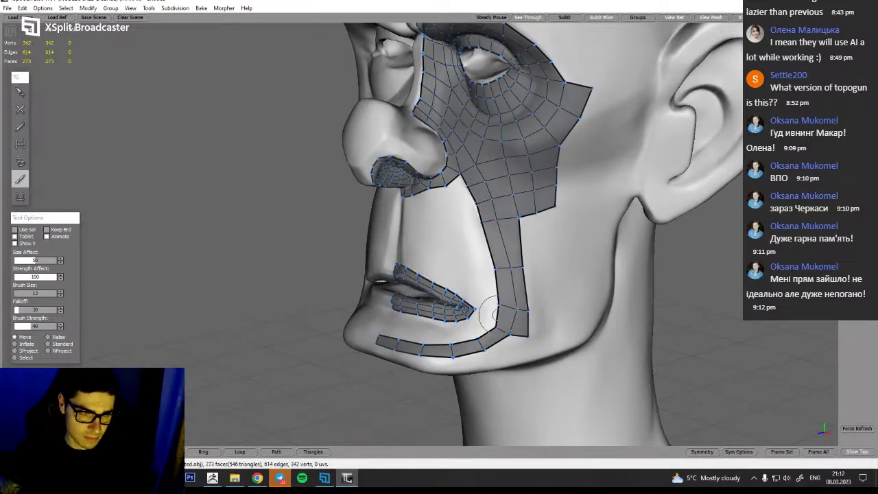
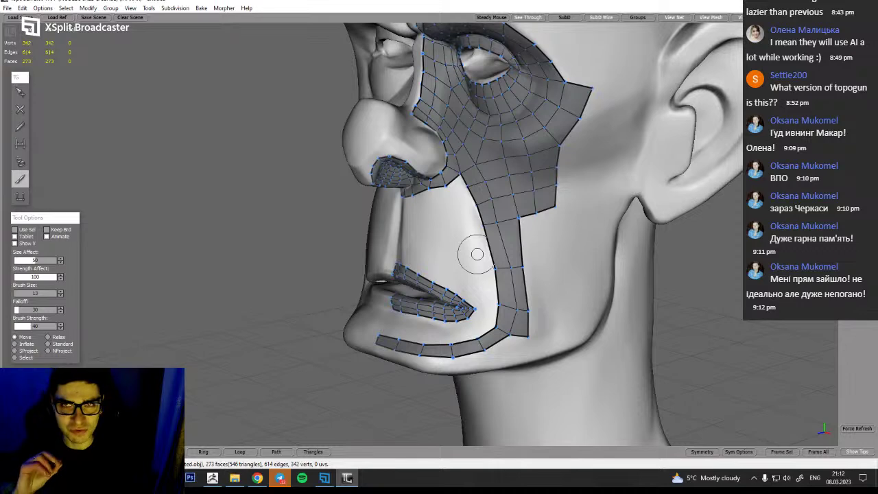
Smooth the remaining uneven vertices beside the nose, along the nasolabial border and at the cheek patch's lower outer edge
mouse_move(553, 223)
left_mouse_down("alt")
mouse_move(603, 217)
mouse_move(548, 211)
left_mouse_up("alt")
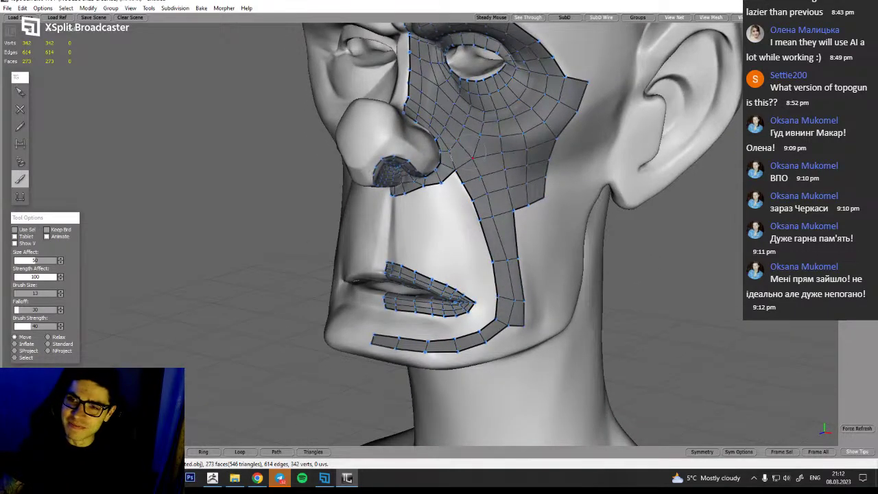
left_click_drag(474, 203, 461, 189, "alt")
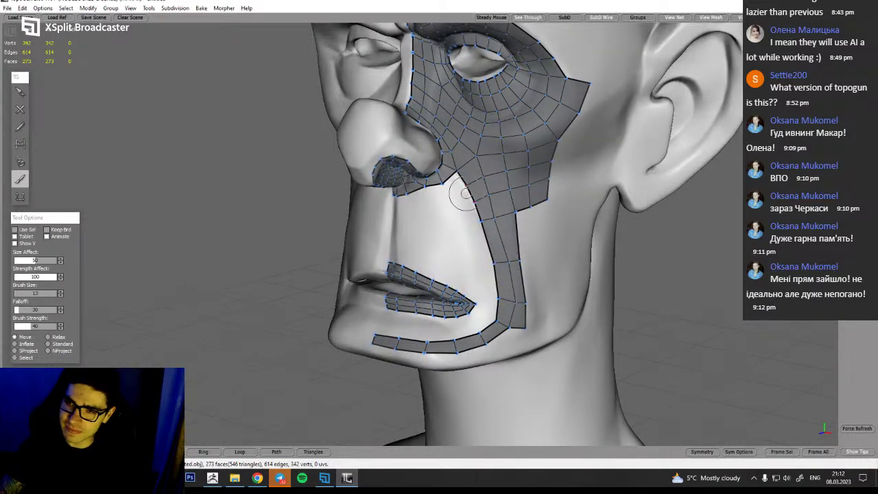
mouse_move(481, 230)
left_mouse_down("alt")
mouse_move(472, 250)
mouse_move(457, 229)
left_mouse_up("alt")
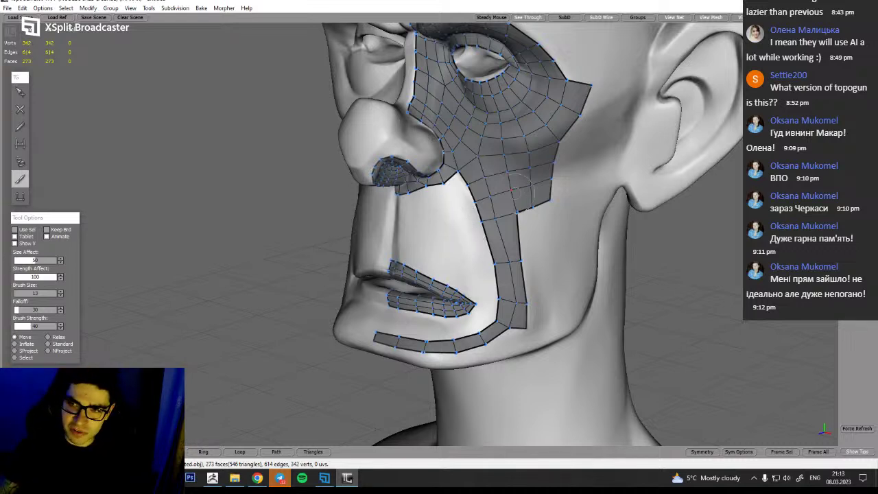
middle_click_drag(417, 212, 423, 196)
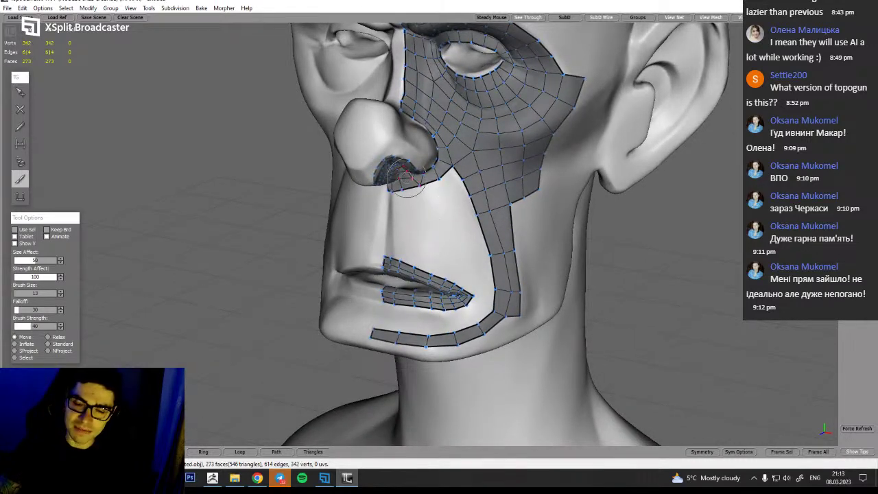
middle_click_drag(519, 220, 560, 209)
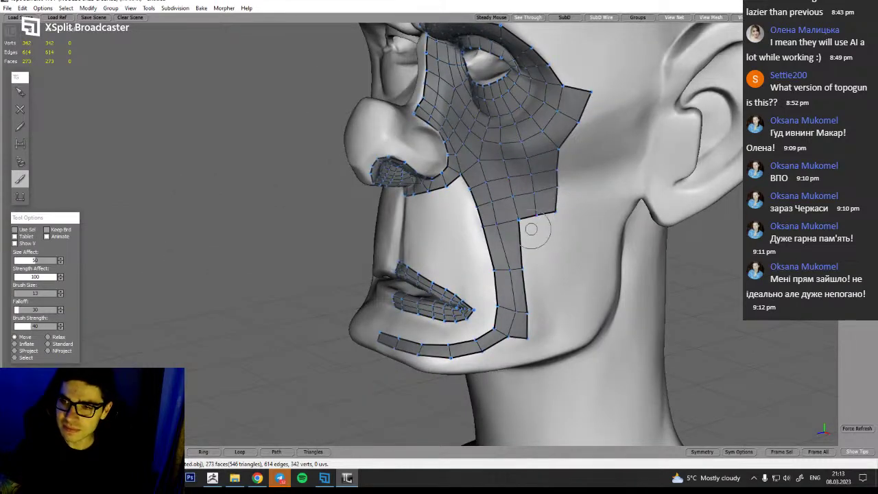
middle_click_drag(527, 256, 480, 251)
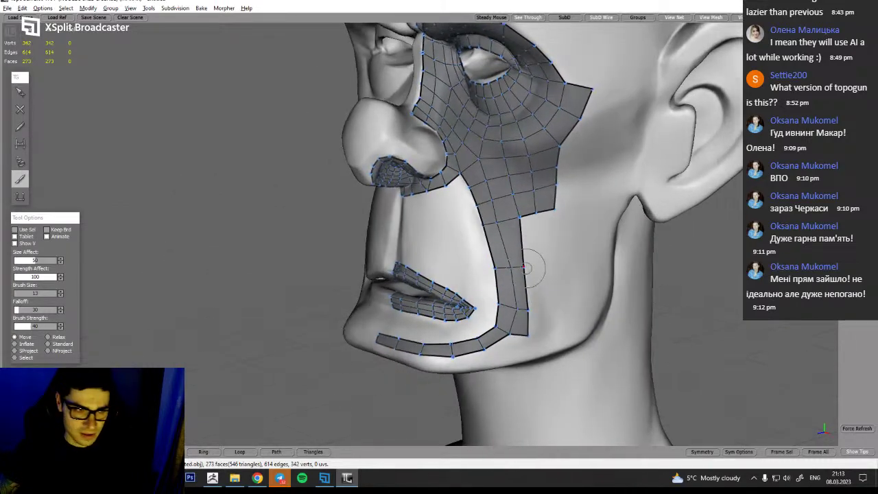
Split the jaw strip's upper segment with a cross row, and move the adjacent inner border vertex up along the nasolabial fold
left_click(21, 111)
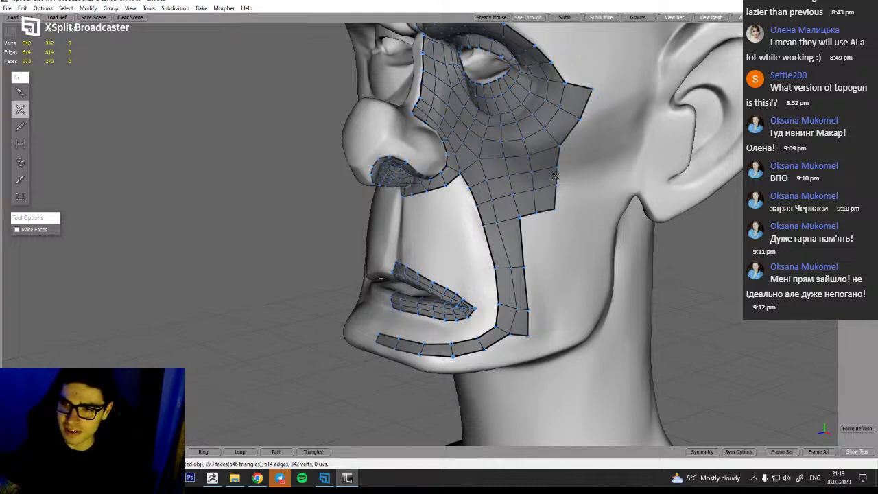
key("q")
left_click(523, 243)
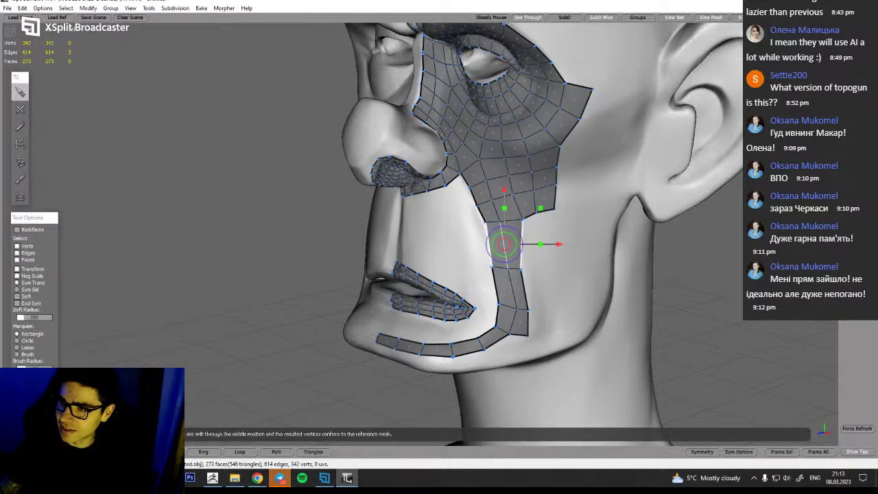
left_click(858, 247)
left_click(729, 322)
left_click_drag(487, 223, 478, 206)
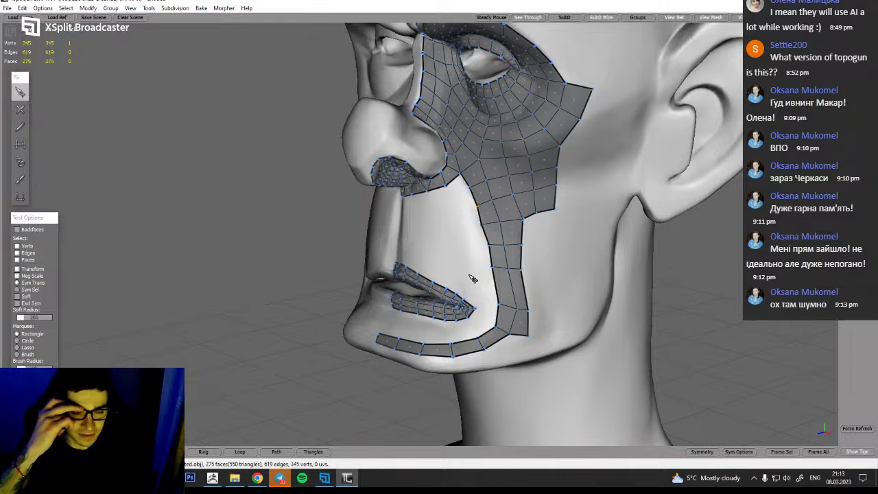
Reposition the jaw strip's border vertices near the cheek and at the lower jaw corner to even out its width
middle_click_drag(615, 291, 556, 240)
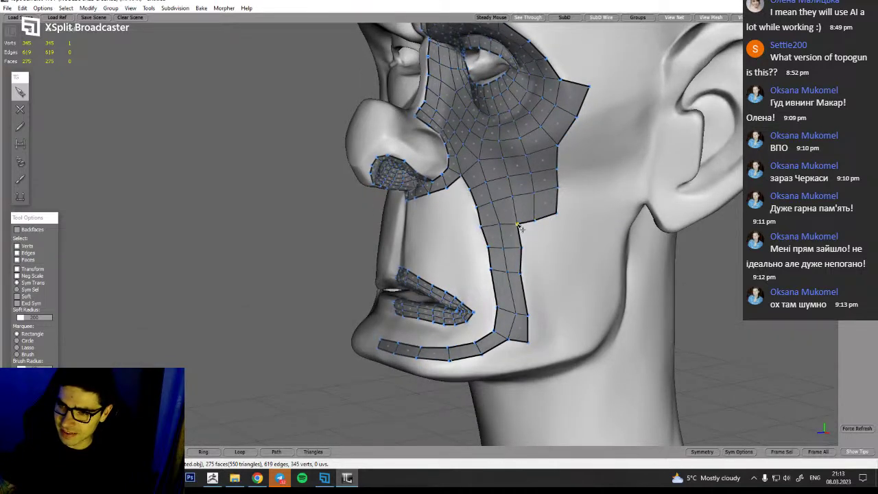
middle_click_drag(525, 256, 608, 320)
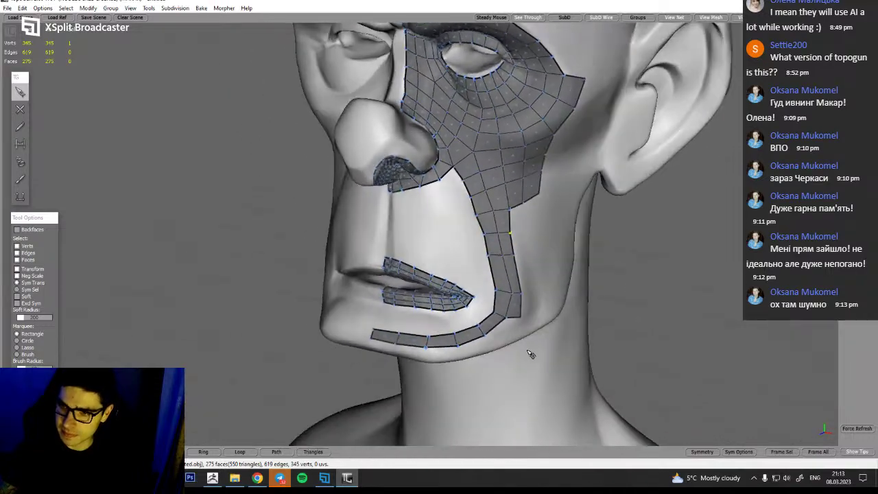
middle_click_drag(536, 343, 488, 330)
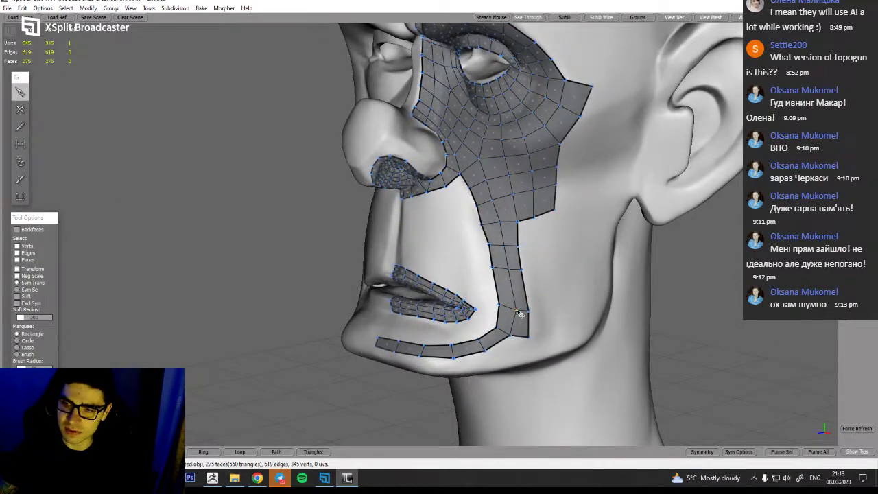
left_click_drag(532, 340, 515, 342)
left_click(506, 335)
left_click(560, 389)
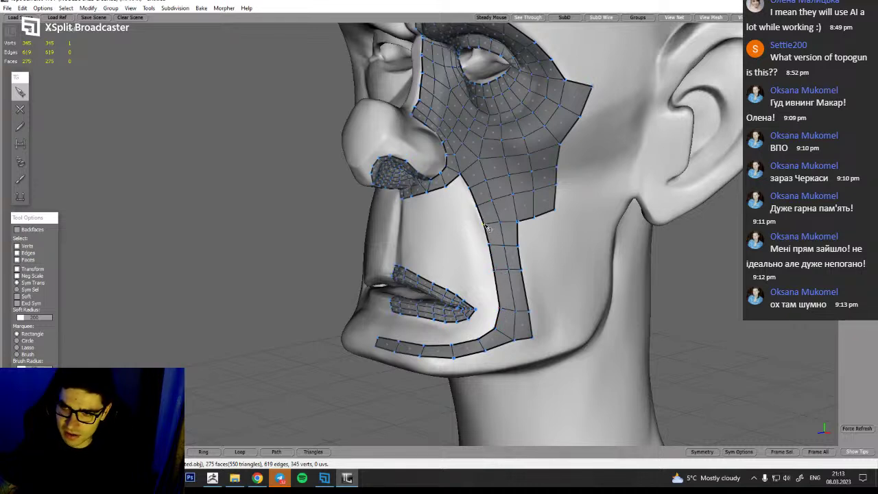
middle_click_drag(566, 326, 536, 350)
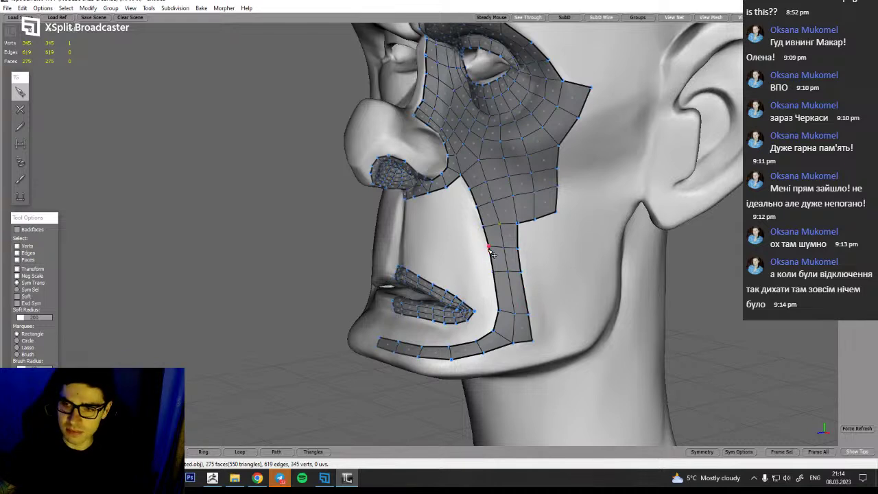
Refine the middle vertices at the top of the jaw strip and the cheek corner vertex beside the nostril
mouse_move(547, 318)
left_mouse_down("alt")
mouse_move(551, 284)
mouse_move(556, 325)
left_mouse_up("alt")
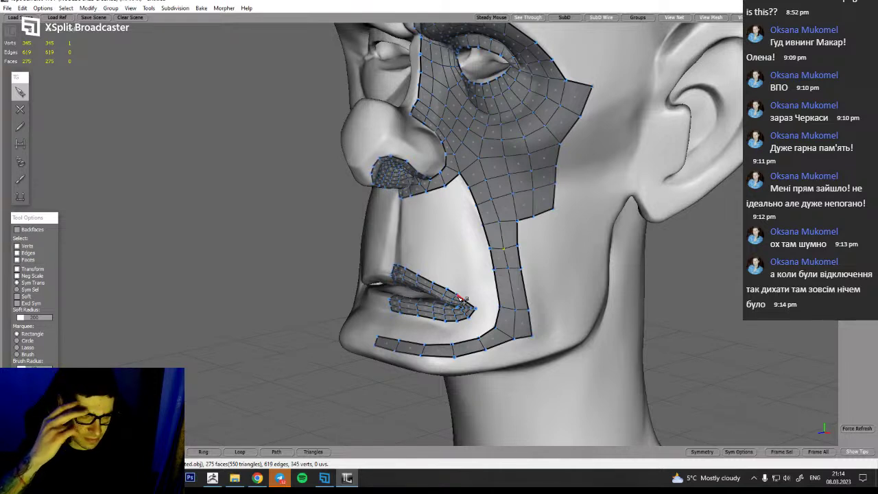
middle_click_drag(590, 207, 570, 214, "alt")
left_click_drag(558, 210, 556, 190, "alt")
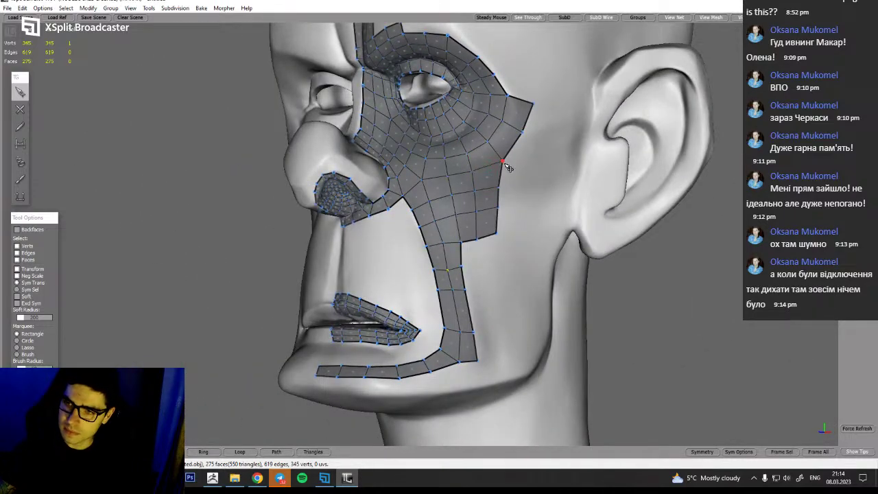
left_click_drag(501, 162, 383, 213, "alt")
left_click(407, 199)
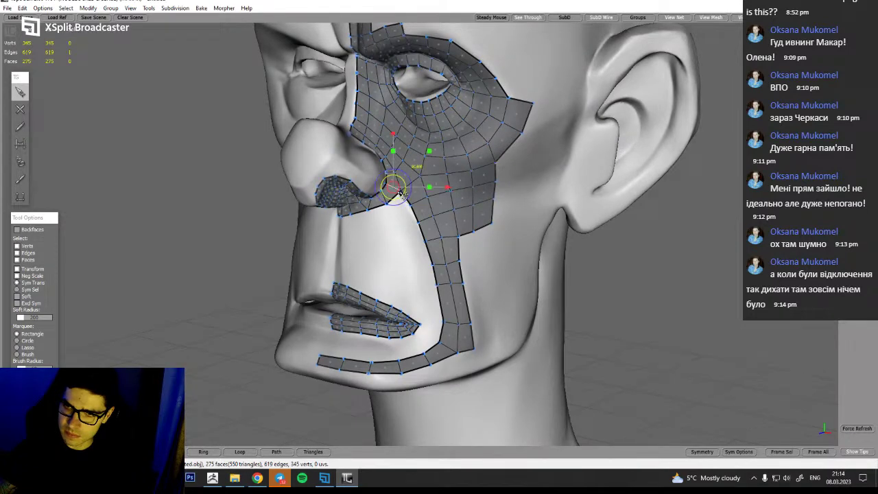
left_click(390, 285)
left_click_drag(382, 291, 409, 225, "alt")
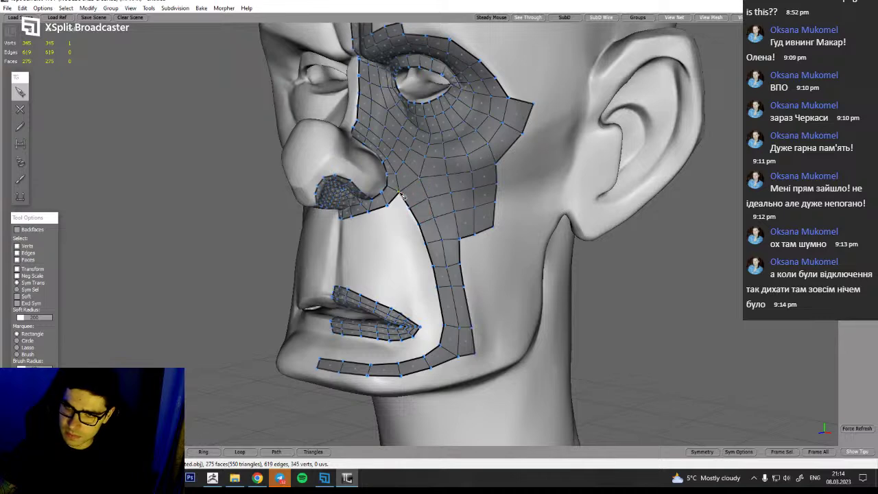
Build a strip of quads along the crease around the nostril wing, from the nostril corner up beside the nose
left_click_drag(424, 229, 392, 265, "alt")
right_click_drag(387, 313, 368, 303, "alt")
left_click_drag(374, 281, 360, 194, "alt")
key("w")
key("q")
key("w")
left_click_drag(360, 189, 366, 163, "alt")
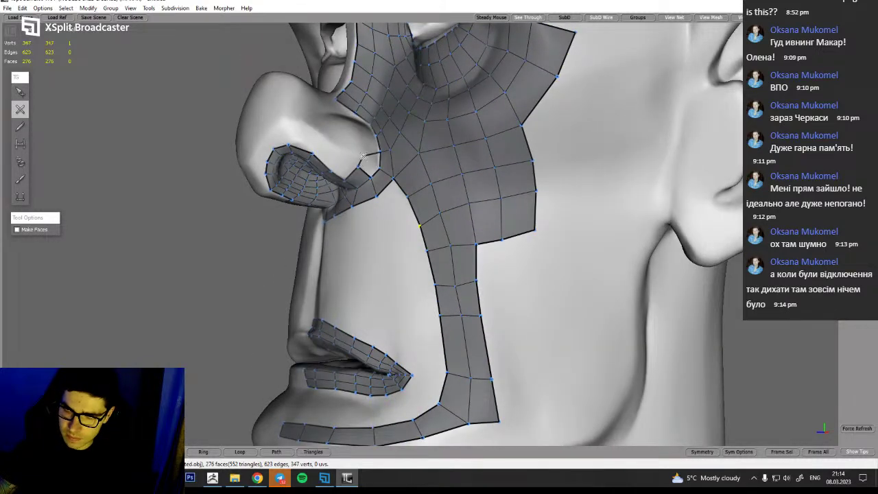
left_click_drag(363, 158, 366, 116, "alt")
left_click(348, 110)
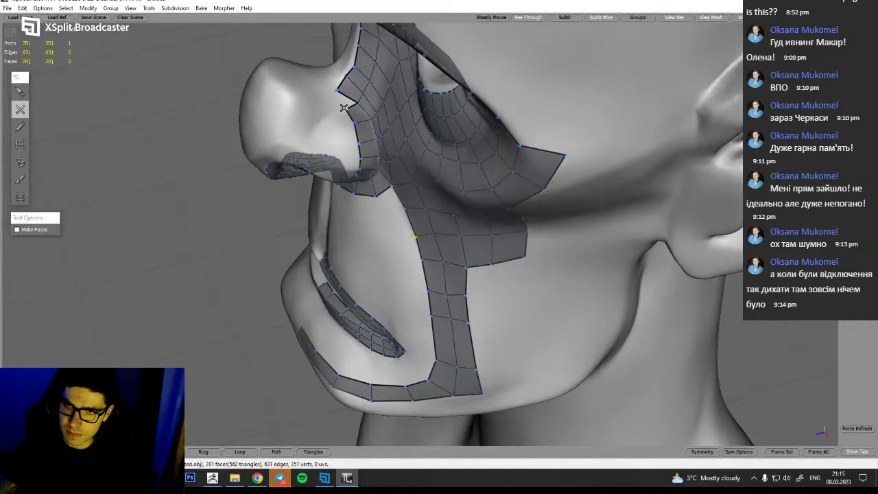
Adjust the border vertices beside the nose and start a new quad forward from the top of the crease strip
key("q")
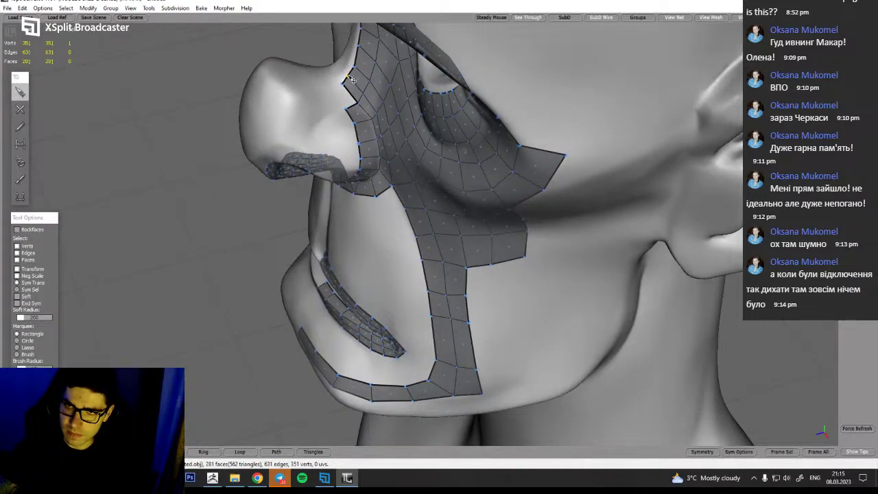
left_click_drag(359, 153, 419, 116, "alt")
key("w")
key("q")
key("w")
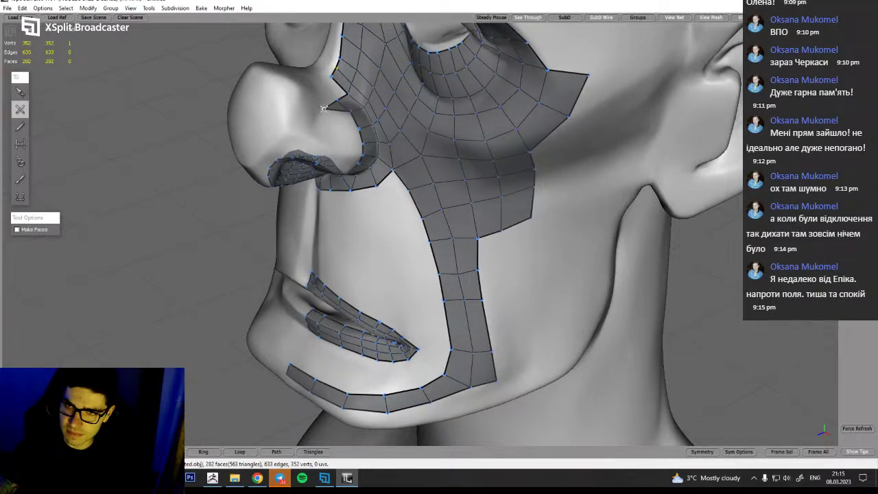
Extend the quad strip forward across the top of the nostril wing toward the nose tip
left_click_drag(346, 135, 315, 127, "alt")
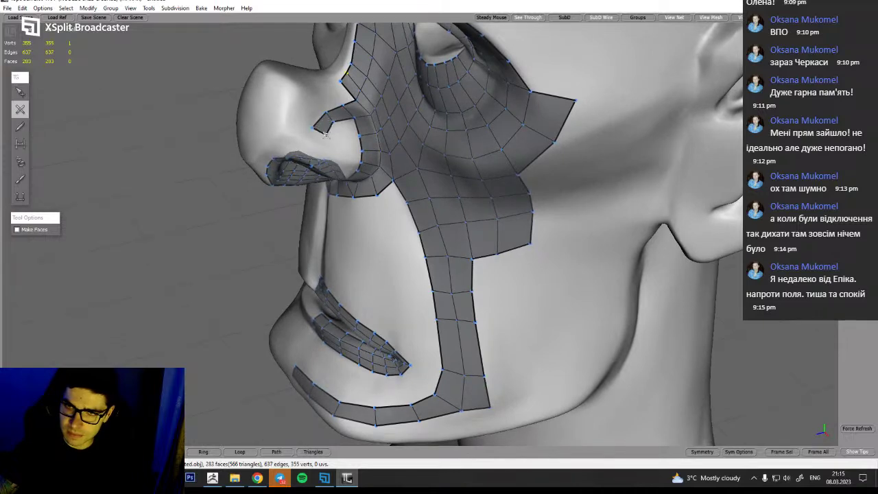
mouse_move(326, 137)
left_mouse_down("alt")
mouse_move(295, 132)
mouse_move(317, 129)
left_mouse_up("alt")
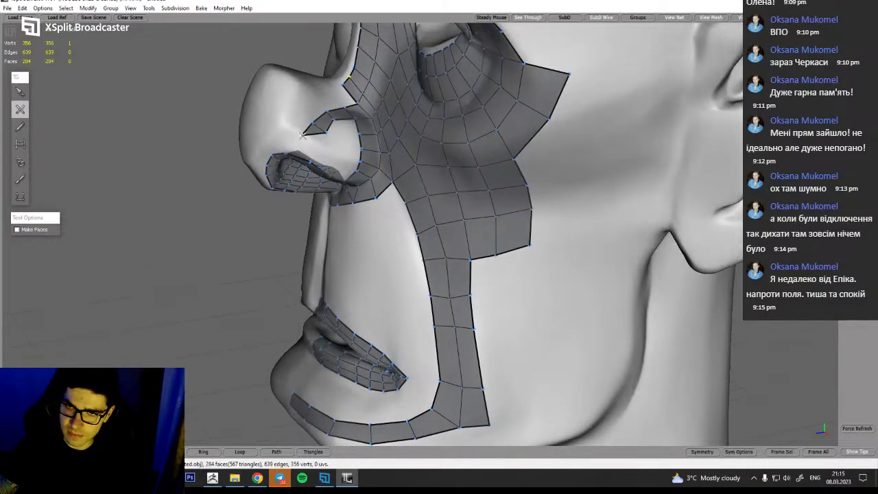
left_click_drag(340, 157, 381, 181, "alt")
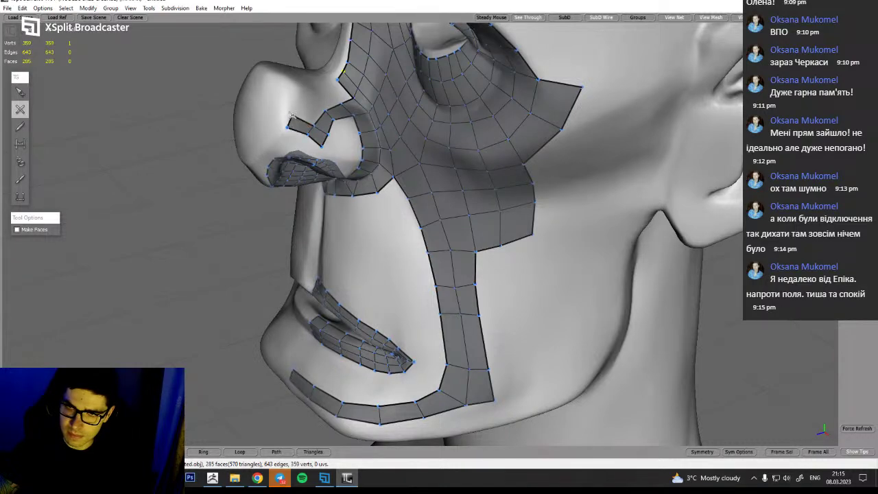
left_click_drag(328, 135, 291, 131, "alt")
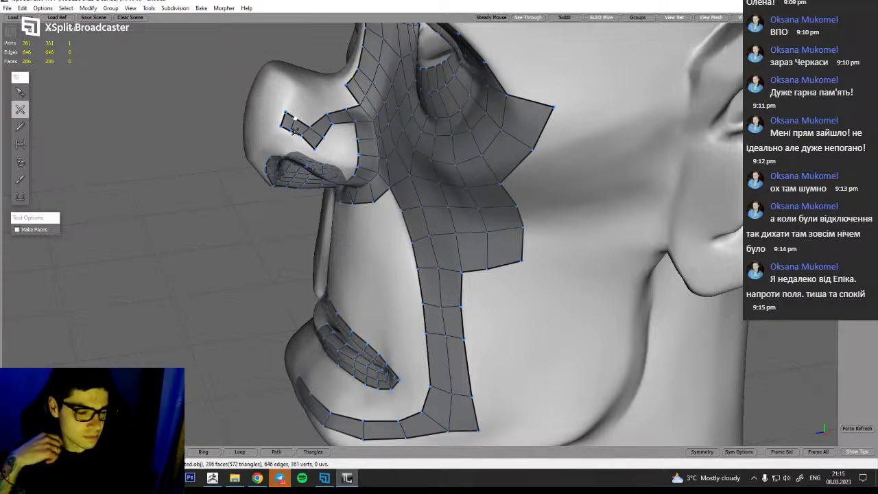
left_click_drag(319, 129, 321, 114, "alt")
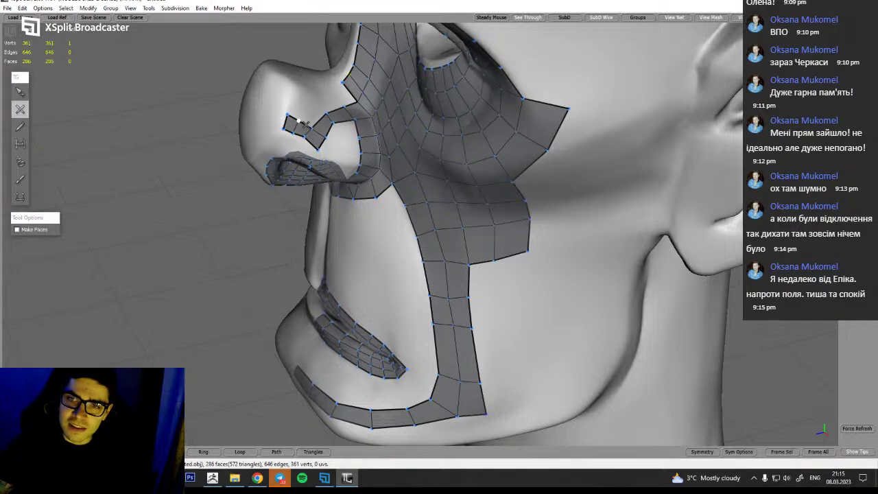
Add a quad rising from the front end of the nostril wing strip toward the nose bridge
left_click_drag(306, 124, 298, 112, "alt")
left_click(291, 101)
left_click(301, 97)
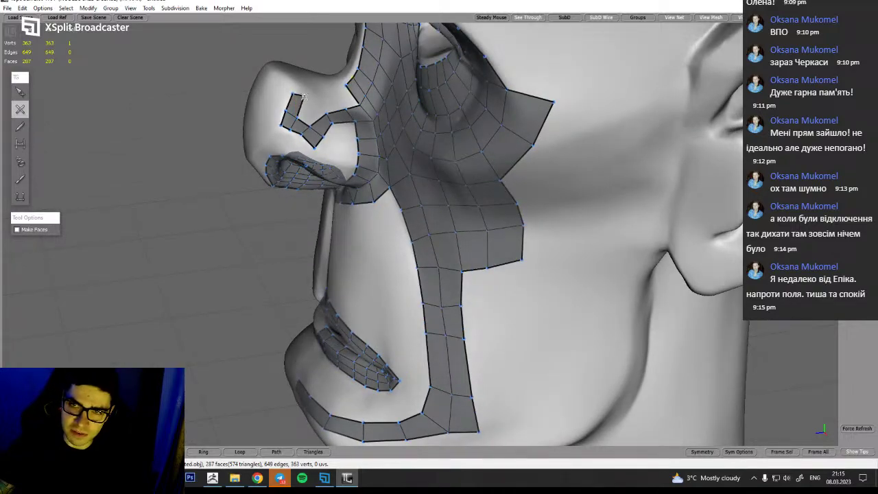
Fill the notch behind the rising quad with two quads that join it to the nostril wing strip
left_click_drag(313, 124, 271, 120, "alt")
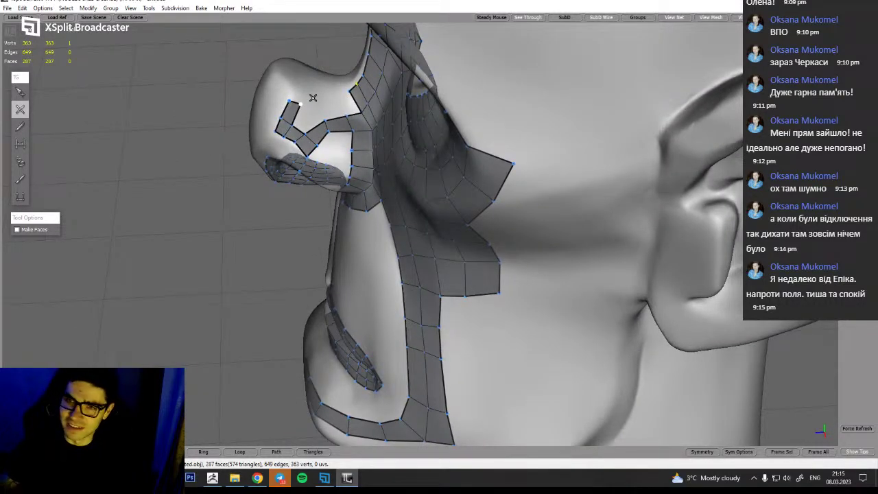
middle_click_drag(283, 100, 314, 151, "alt")
left_click_drag(314, 151, 315, 148, "alt")
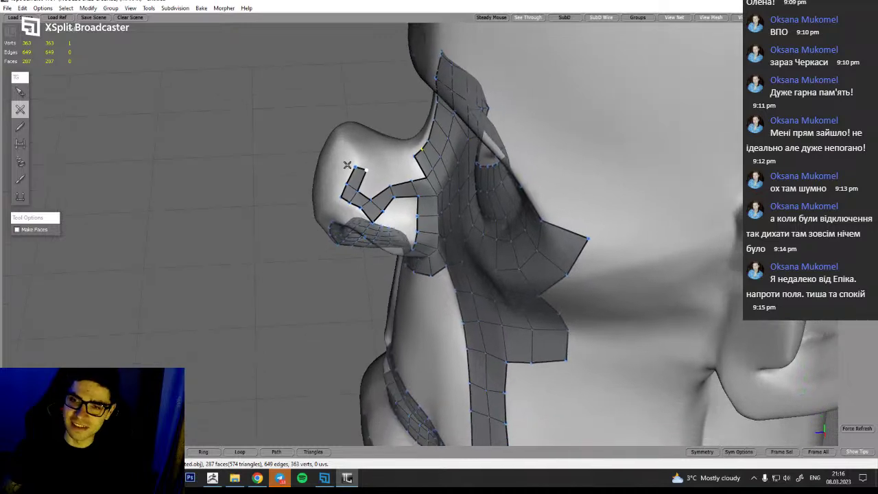
right_click_drag(348, 165, 366, 172, "alt")
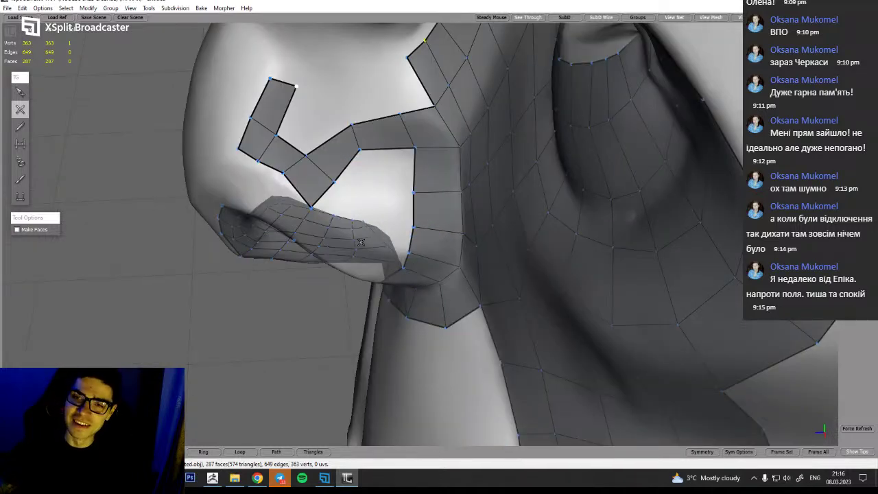
right_click_drag(385, 217, 366, 193, "alt")
left_click_drag(367, 195, 361, 163, "alt")
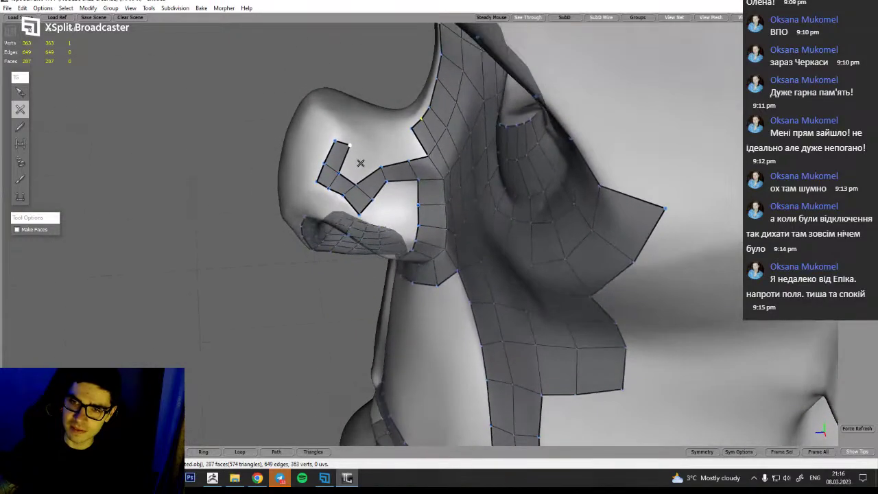
left_click(365, 144)
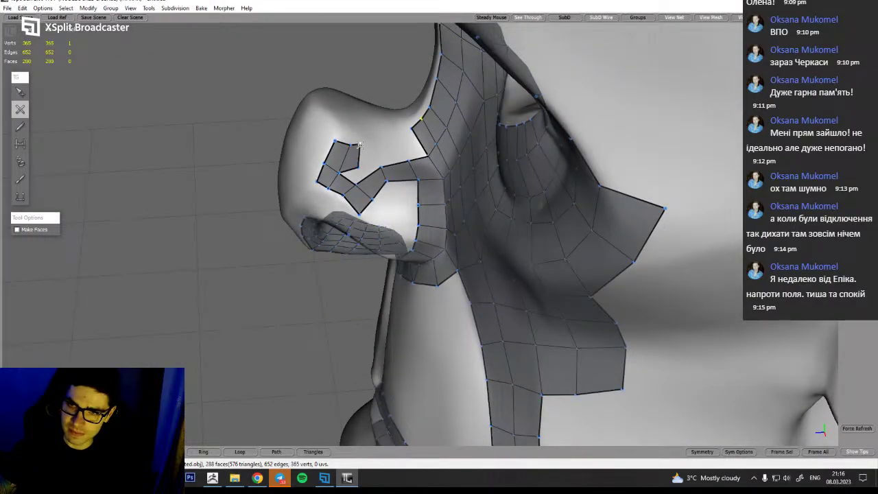
left_click(375, 166)
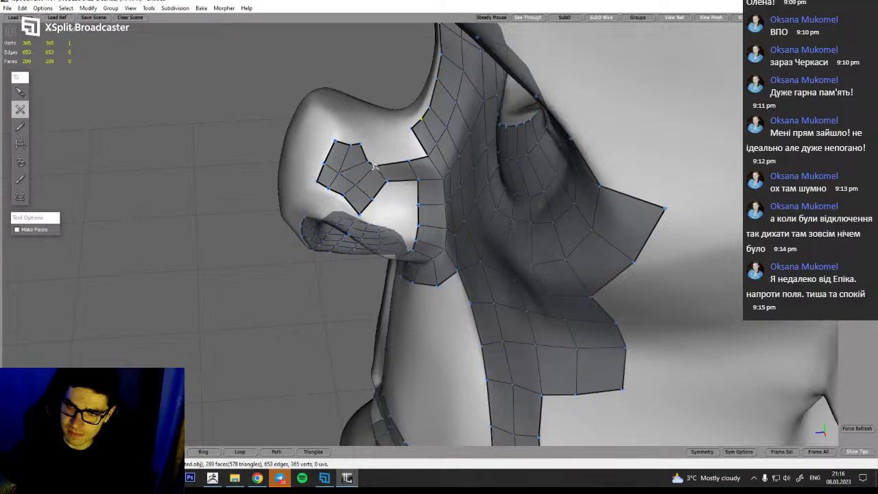
Remove the surplus row of edges running through the new patch on the side of the nose
left_click_drag(373, 200, 354, 171, "alt")
key("q")
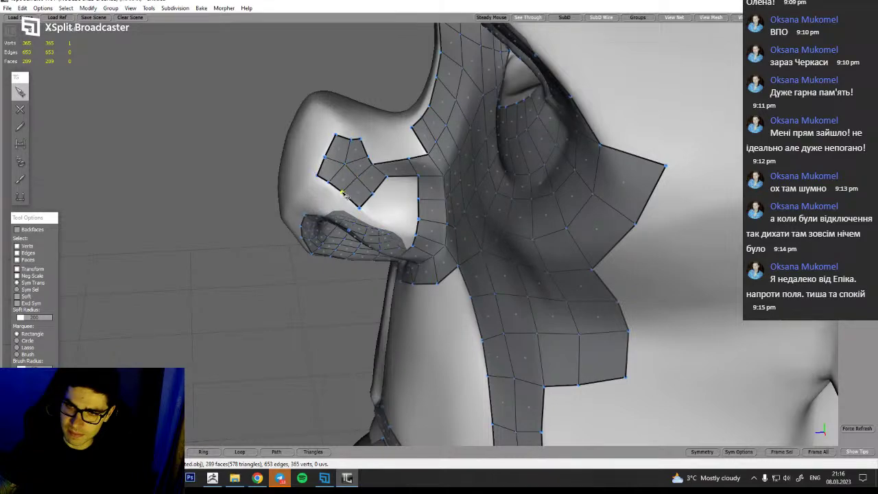
left_click_drag(374, 198, 367, 180, "alt")
double_click(356, 170)
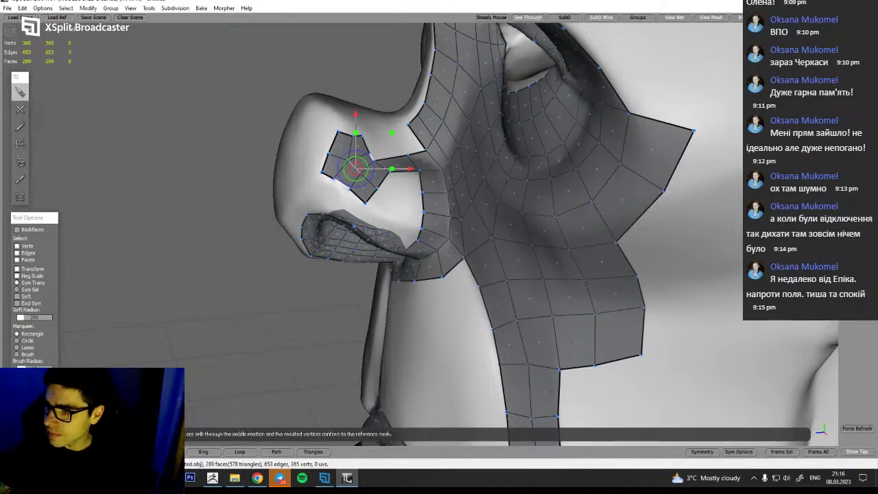
key("Delete")
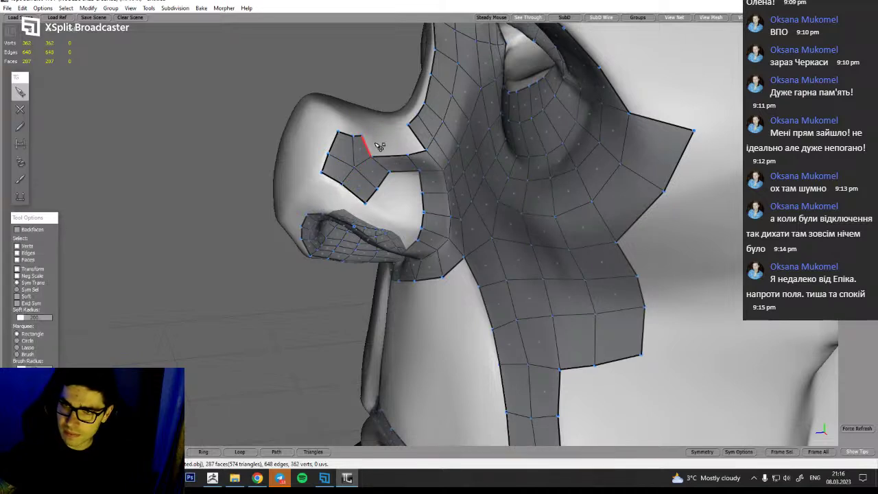
Bridge the upper edge of the nose patch to the border beside the nose with quads and adjust their shared lower vertex
key("w")
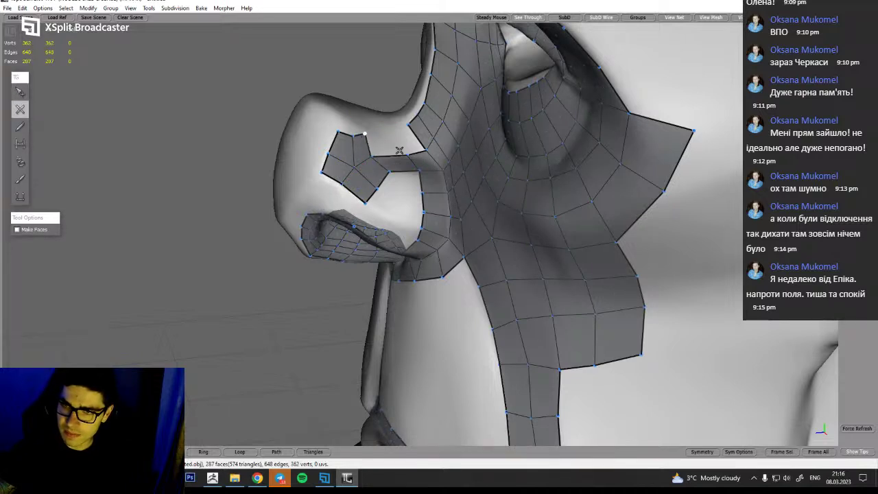
left_click(407, 127)
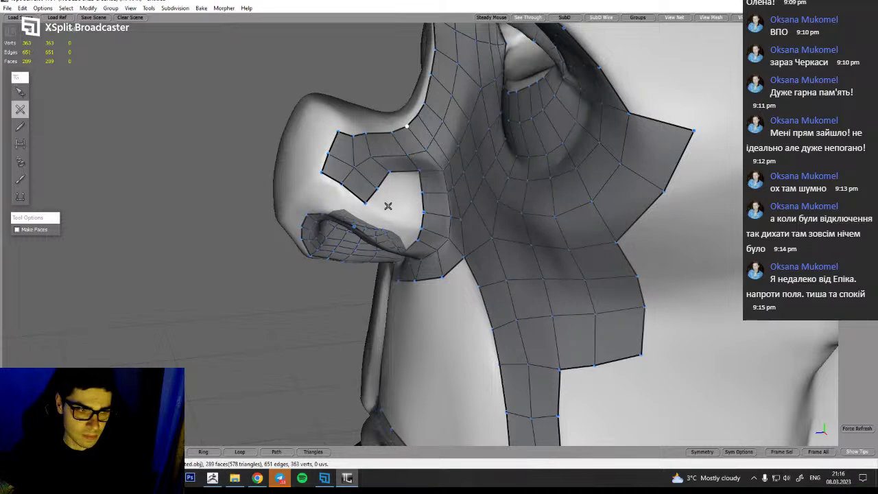
mouse_move(390, 193)
left_mouse_down("alt")
mouse_move(371, 210)
mouse_move(396, 194)
left_mouse_up("alt")
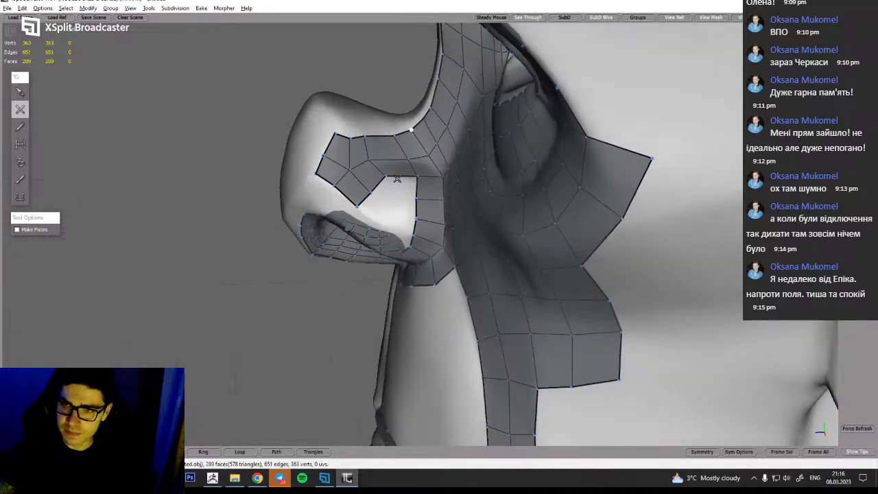
key("q")
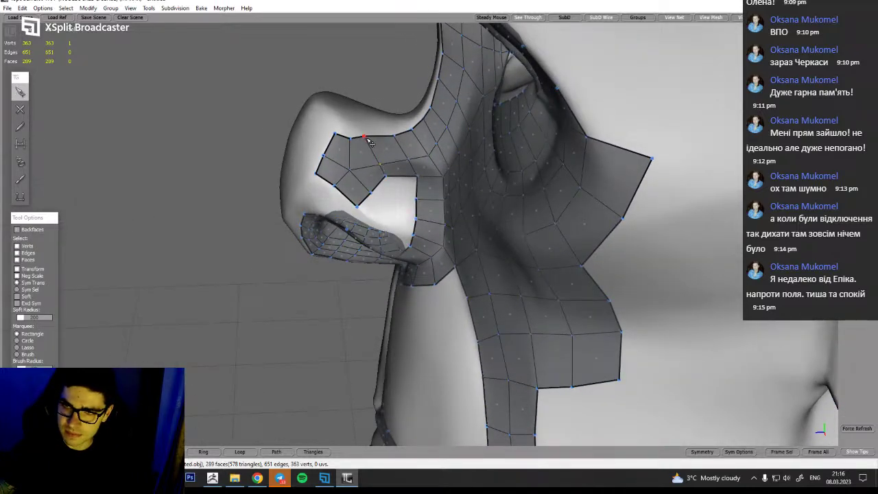
Add two quads rising side by side from the rear of the nostril wing strip into the opening
left_click_drag(383, 158, 415, 103, "alt")
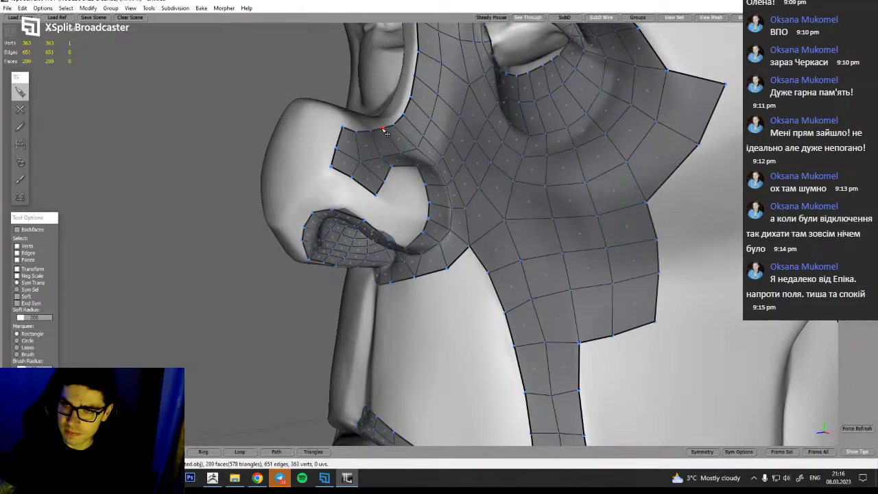
left_click_drag(385, 129, 357, 178, "alt")
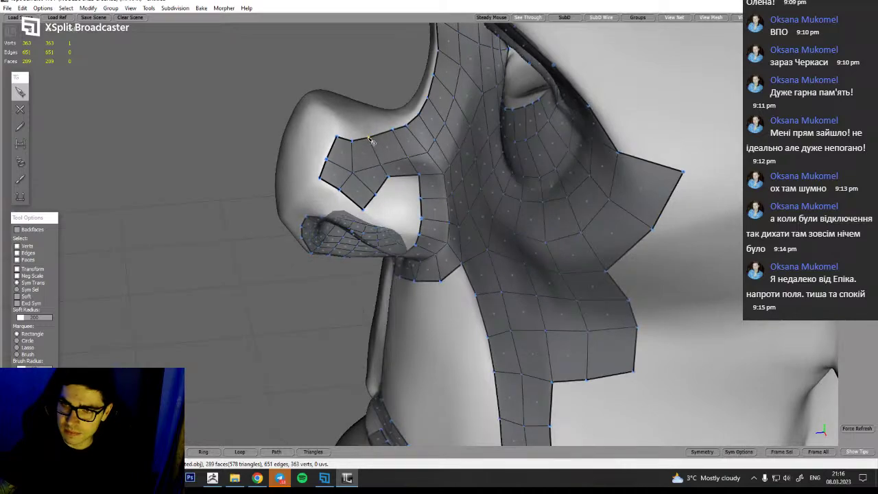
left_click_drag(392, 215, 442, 113, "alt")
key("w")
key("q")
key("w")
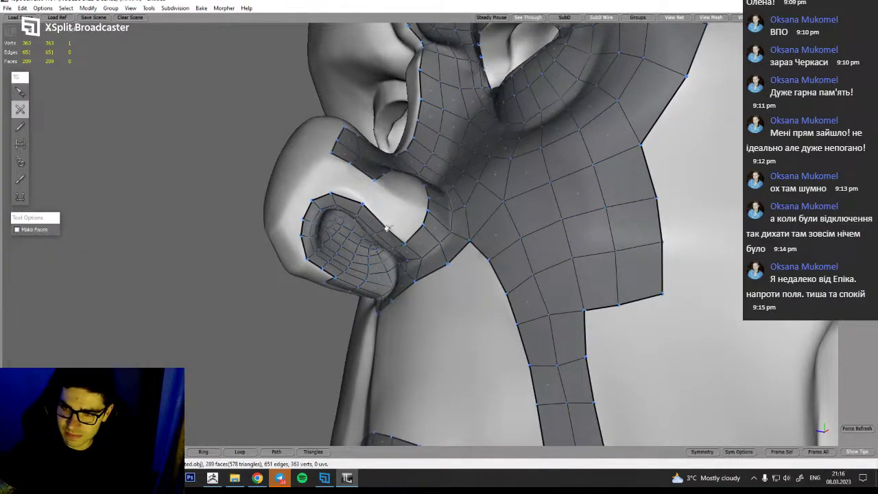
left_click(398, 212)
left_click_drag(396, 207, 398, 209, "alt")
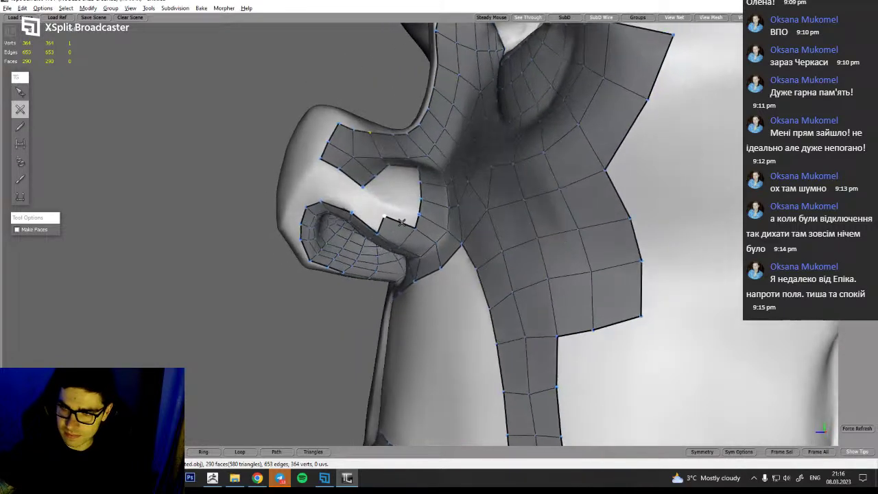
left_click(398, 210)
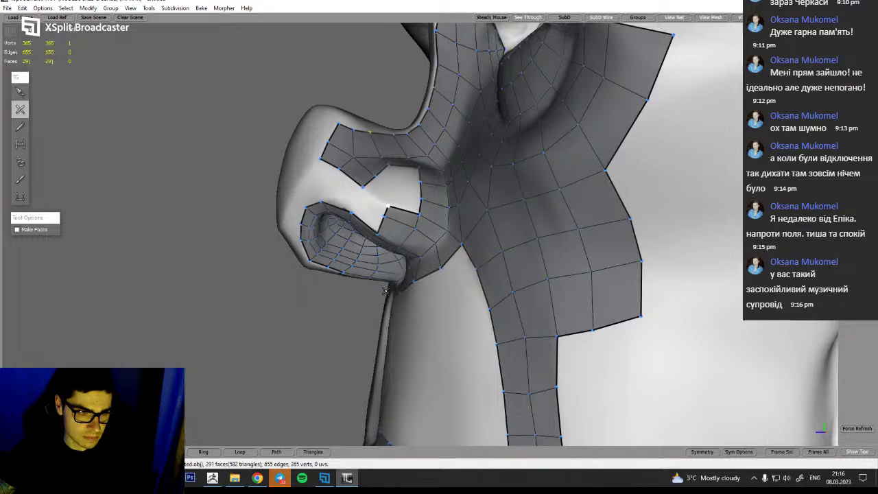
Reposition the vertices along the lower edge of the nose side patch to even out its quads around the opening
mouse_move(455, 211)
left_mouse_down("alt")
mouse_move(413, 226)
mouse_move(446, 206)
left_mouse_up("alt")
scroll(417, 236, "up", 3)
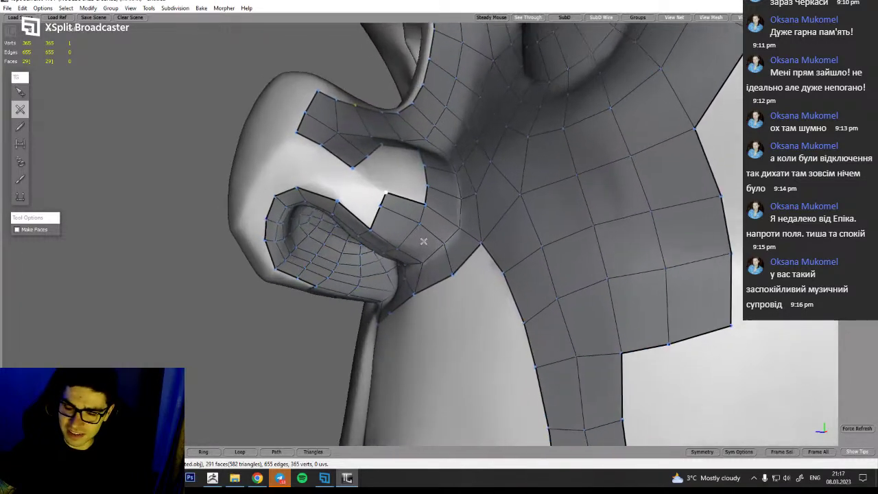
left_click_drag(450, 265, 392, 221, "alt")
key("q")
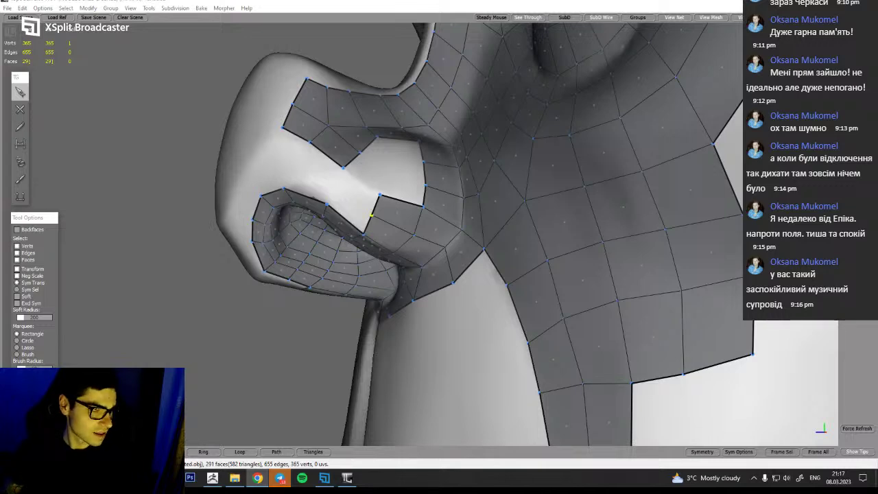
middle_click_drag(457, 245, 367, 172)
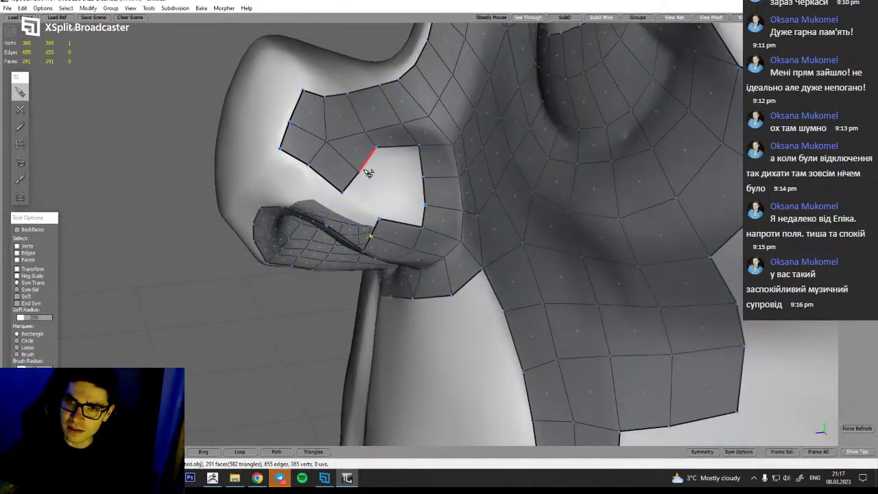
left_click_drag(360, 171, 355, 164)
left_click_drag(367, 131, 363, 133)
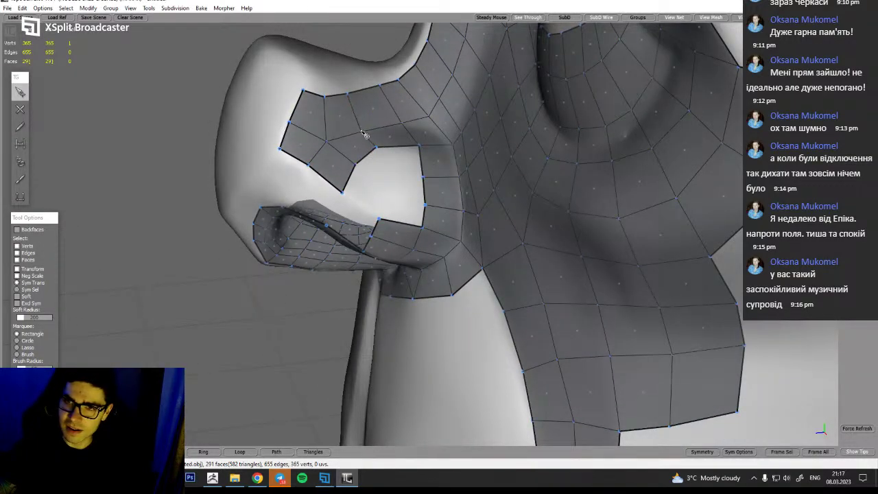
Delete the face at the upper rear corner of the nostril wing opening together with its inner corner vertex
middle_click_drag(414, 135, 426, 114)
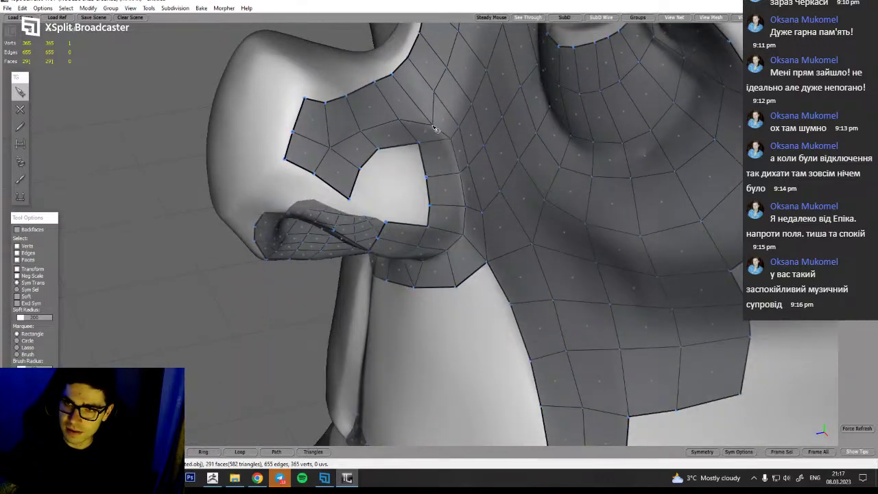
middle_click_drag(442, 182, 426, 134)
left_click(422, 130)
key("Delete")
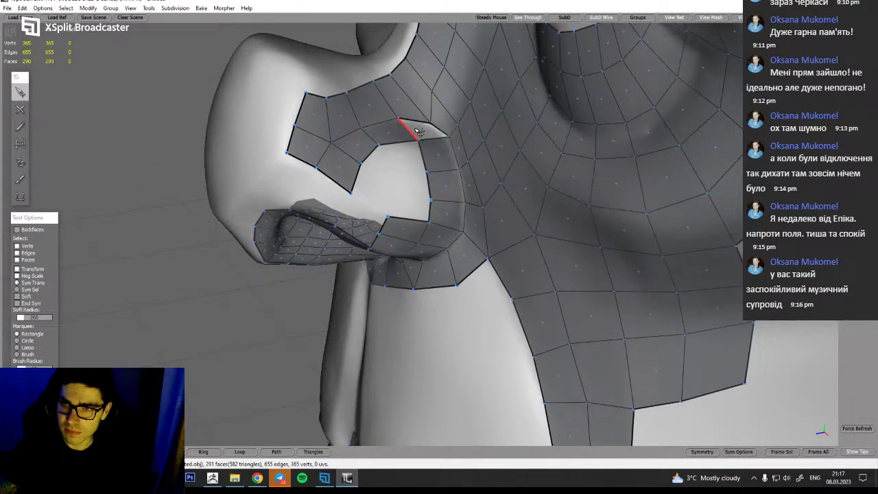
left_click(418, 140)
key("Delete")
Rebuild the deleted corner with quads that curve around the opening and rejoin the upper nose patch
key("w")
key("q")
key("w")
left_click(426, 156)
left_click_drag(430, 156, 428, 172)
key("q")
key("w")
left_click(425, 153)
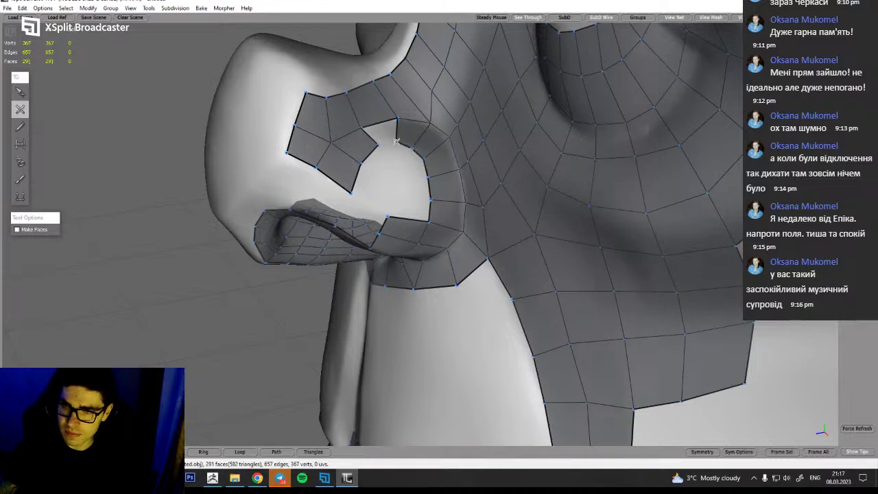
left_click(376, 143)
Examine the rounded nostril wing loop up close and in relation to the whole face
mouse_move(414, 168)
left_mouse_down("alt")
mouse_move(443, 158)
mouse_move(398, 161)
left_mouse_up("alt")
left_click(25, 181)
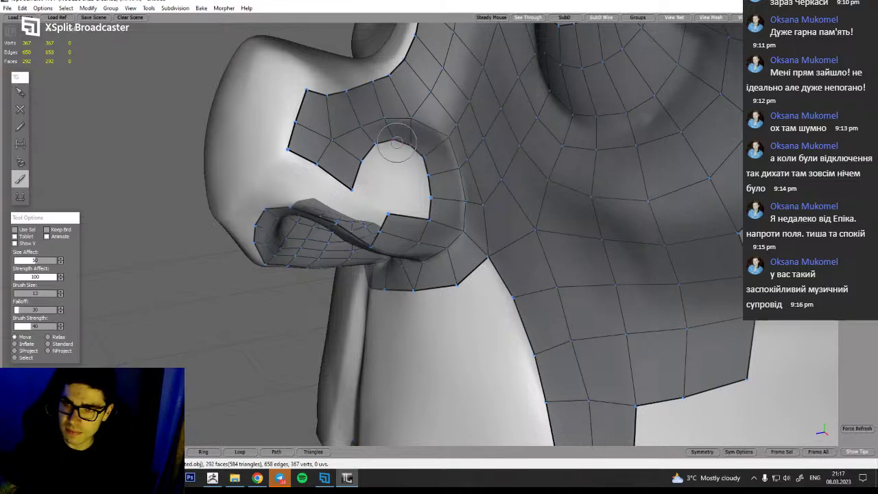
mouse_move(391, 175)
left_mouse_down("alt")
mouse_move(418, 179)
mouse_move(392, 163)
left_mouse_up("alt")
right_click_drag(417, 125, 357, 134, "alt")
left_click_drag(357, 133, 416, 143, "alt")
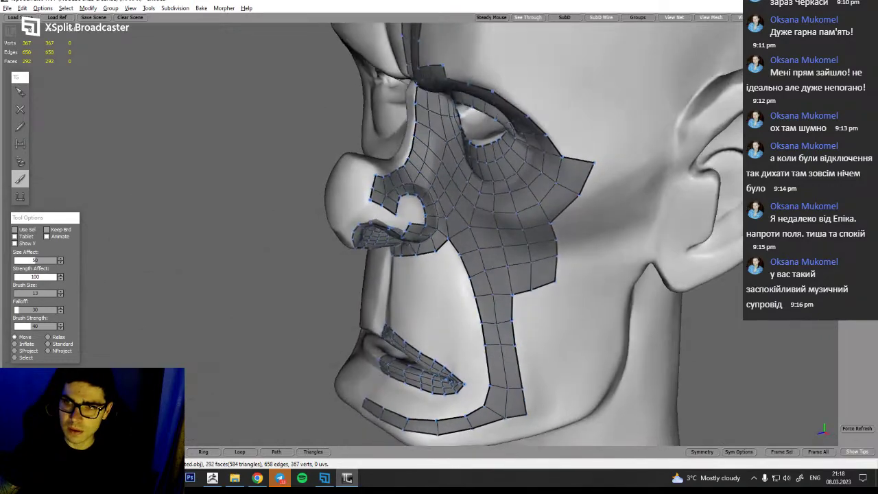
mouse_move(463, 224)
left_mouse_down("alt")
mouse_move(489, 199)
mouse_move(380, 199)
left_mouse_up("alt")
right_click_drag(381, 196, 446, 199, "alt")
left_click_drag(402, 241, 392, 258, "alt")
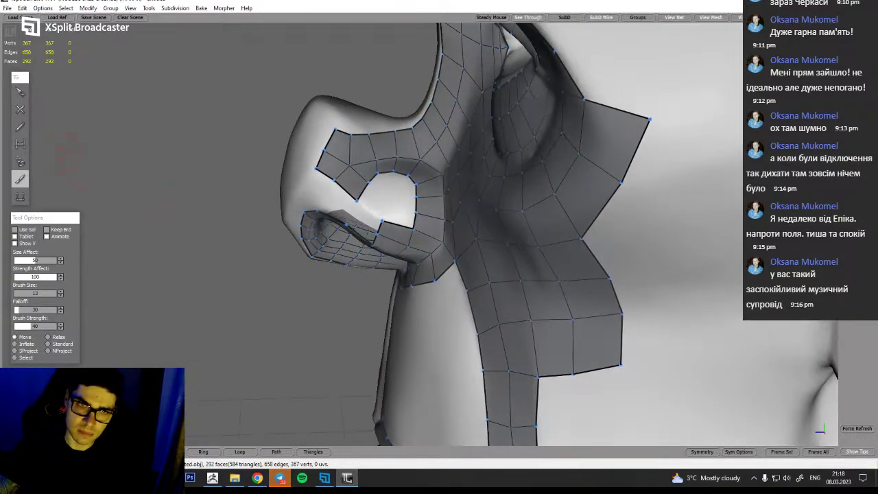
Connect the lower end of the nose patch to the nostril wing quads with two new quads, closing the loop around the opening
left_click(22, 112)
key("q")
key("w")
key("q")
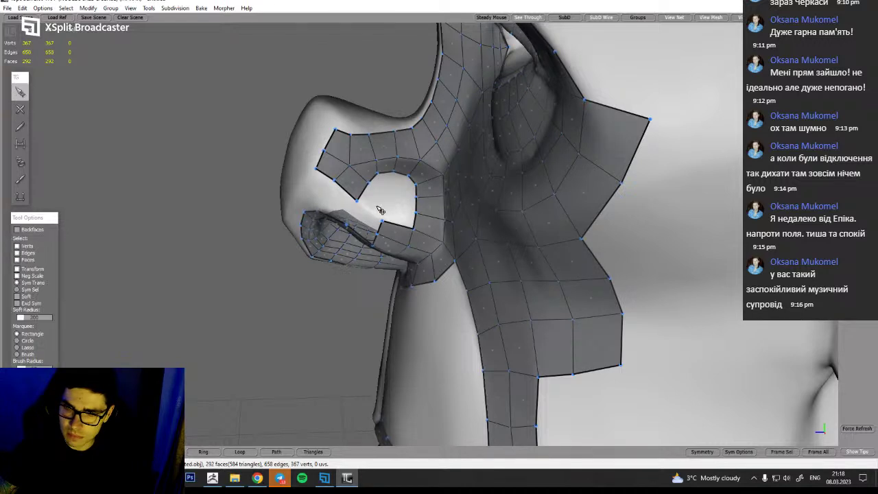
key("w")
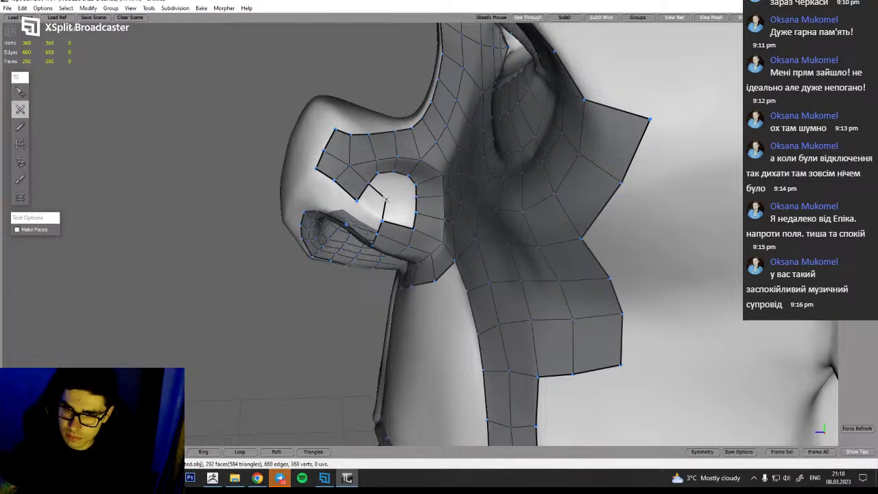
left_click(358, 204)
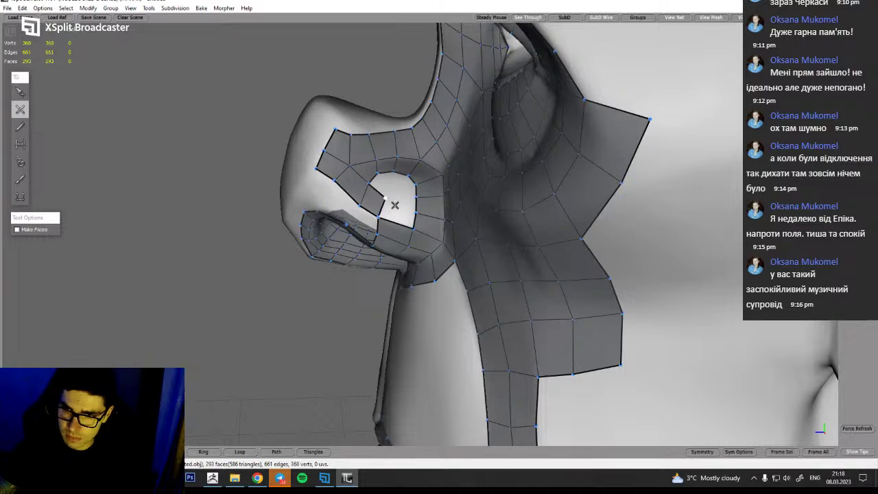
left_click(415, 214)
middle_click_drag(387, 221, 414, 193)
Remove the surplus row of edges crossing the nose patch directly above the opening
key("q")
left_click(391, 159)
key("r")
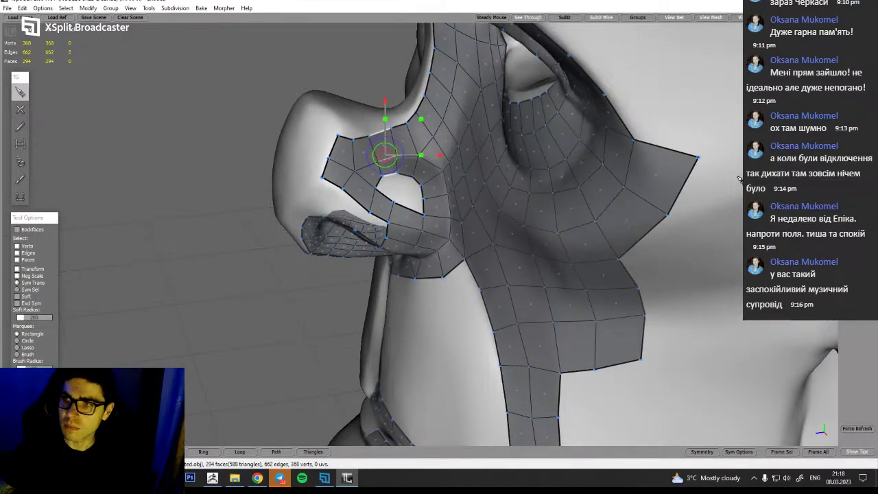
left_click(94, 452)
left_click(219, 292)
key("w")
key("e")
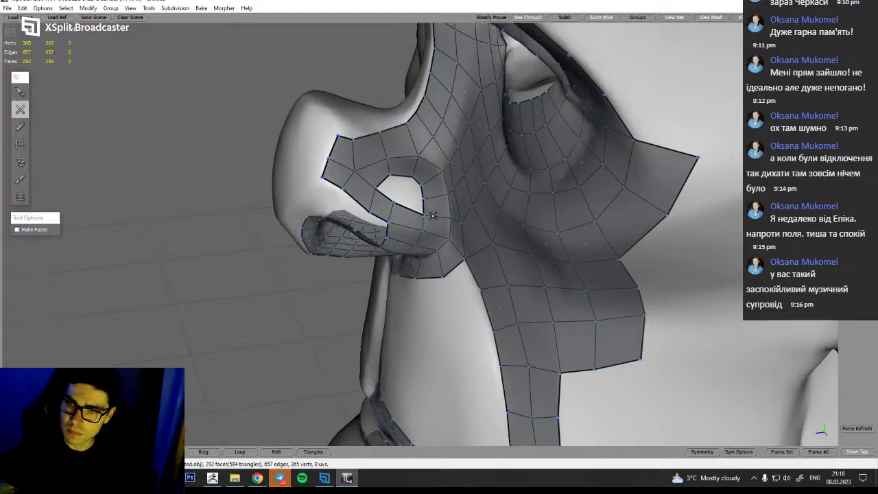
Add two quads along the lower and front edges of the opening to narrow the hole
key("q")
key("w")
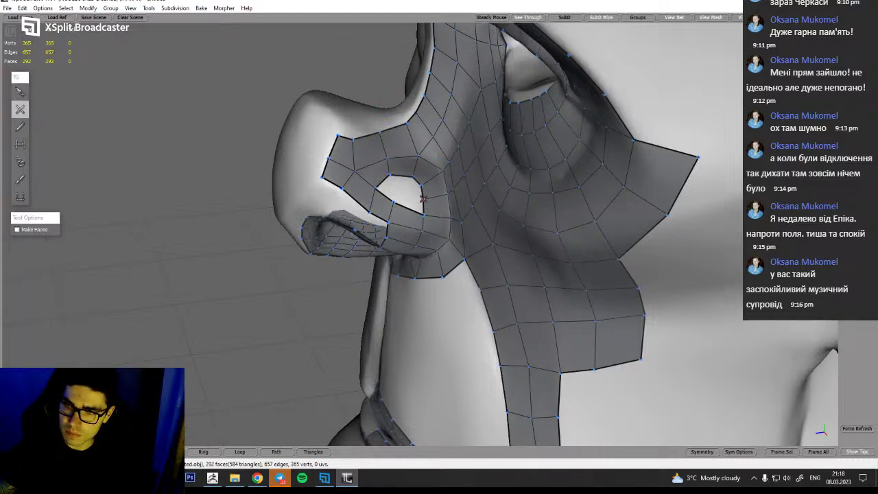
left_click(400, 193)
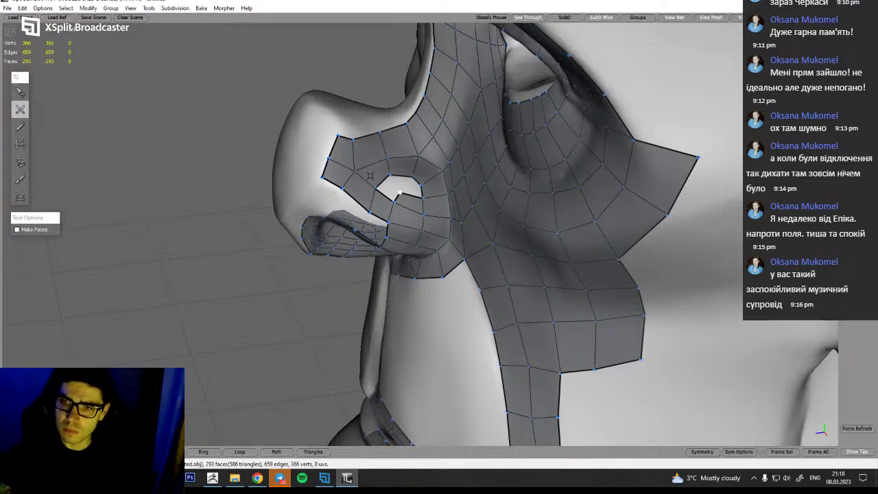
left_click(393, 178)
left_click_drag(416, 224, 436, 227, "alt")
Try to remove another row of edges crossing the strip above the remaining hole
key("q")
left_click(403, 155)
key("ctrl+r")
left_click(405, 171)
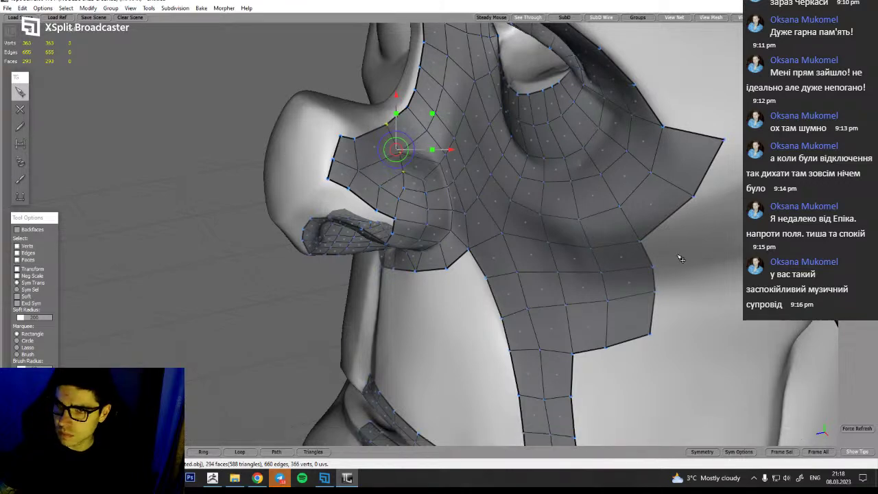
left_click(231, 341)
mouse_move(231, 341)
left_mouse_down("alt")
mouse_move(255, 316)
mouse_move(279, 310)
mouse_move(241, 336)
left_mouse_up("alt")
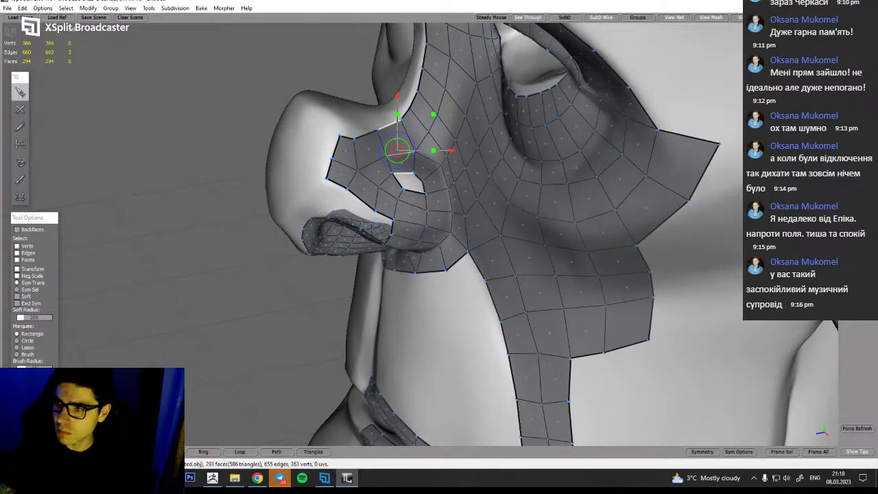
key("ctrl+z")
Insert an edge row across the strip above the hole and even out the row spacing with the Move brush
left_click_drag(173, 347, 237, 276, "alt")
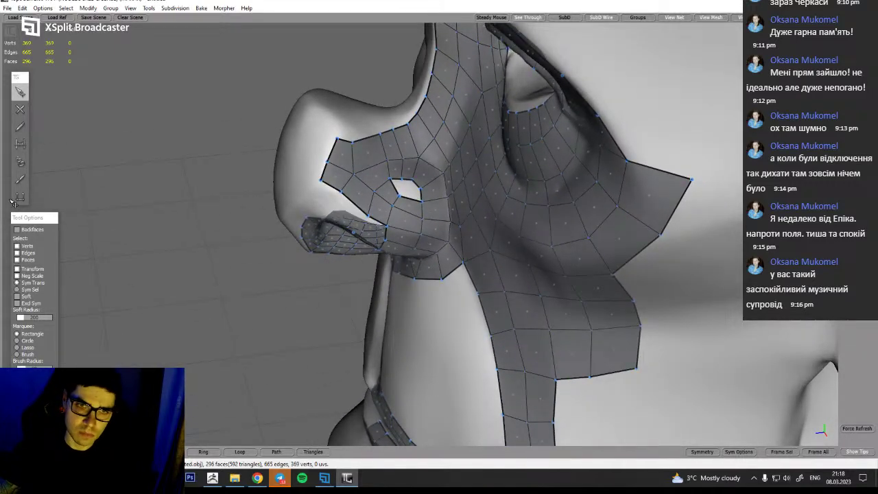
left_click(20, 179)
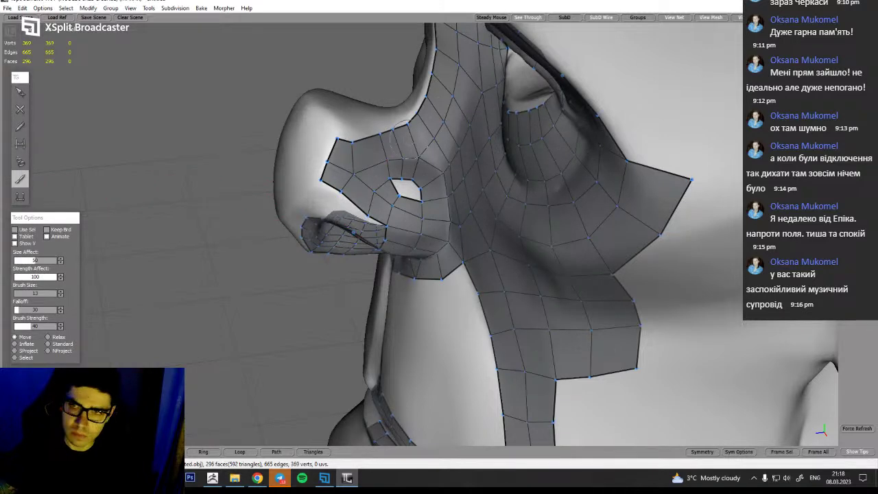
left_click_drag(370, 142, 384, 180)
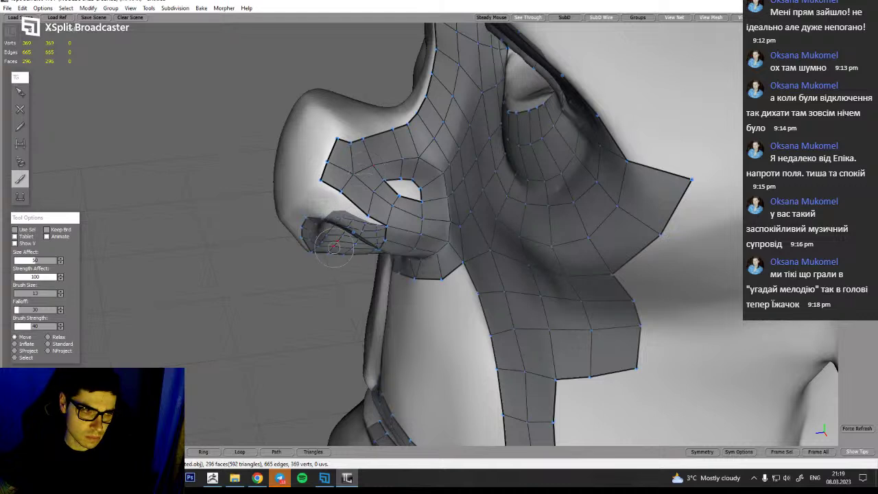
left_click_drag(339, 252, 335, 249)
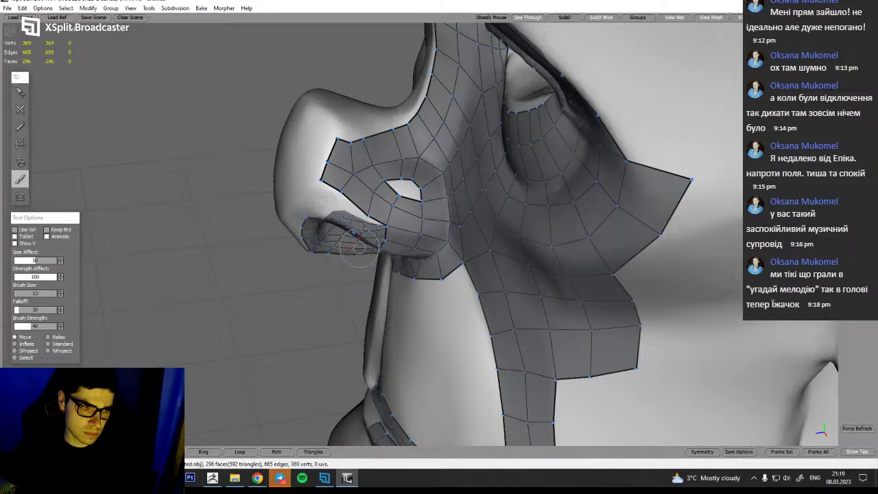
left_click_drag(355, 219, 352, 204, "alt")
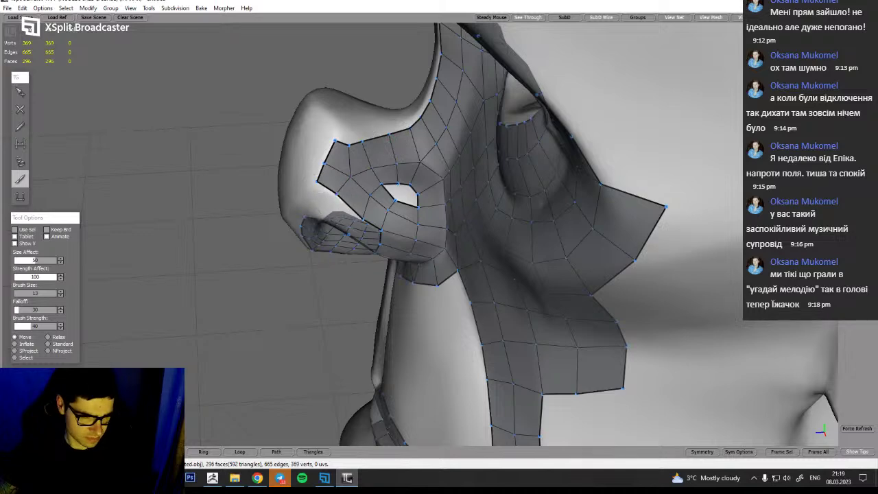
left_click_drag(358, 199, 374, 188, "alt")
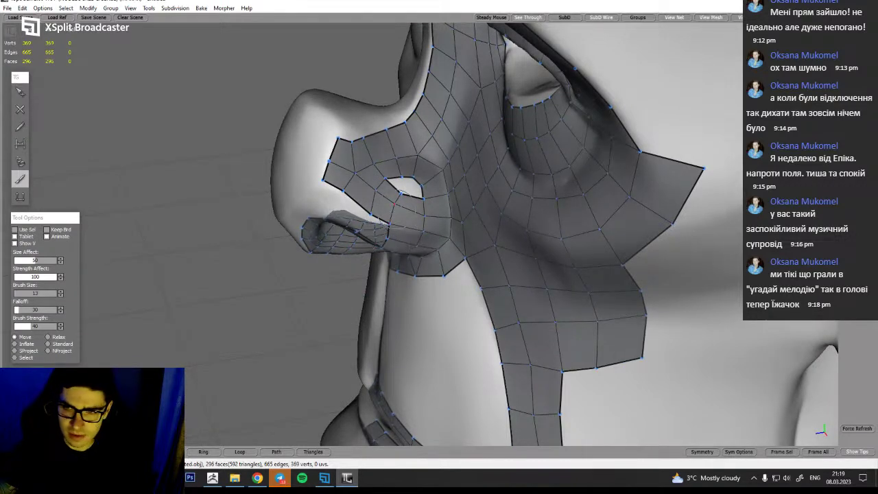
left_click_drag(424, 214, 371, 213, "alt")
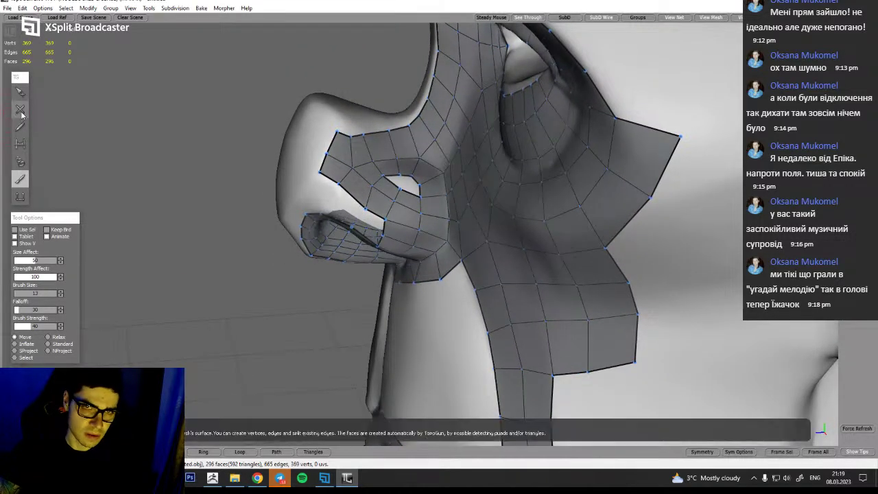
Close the remaining hole in the nostril wing with bridged quads and ready the Move brush for smoothing the patch
left_click(21, 143)
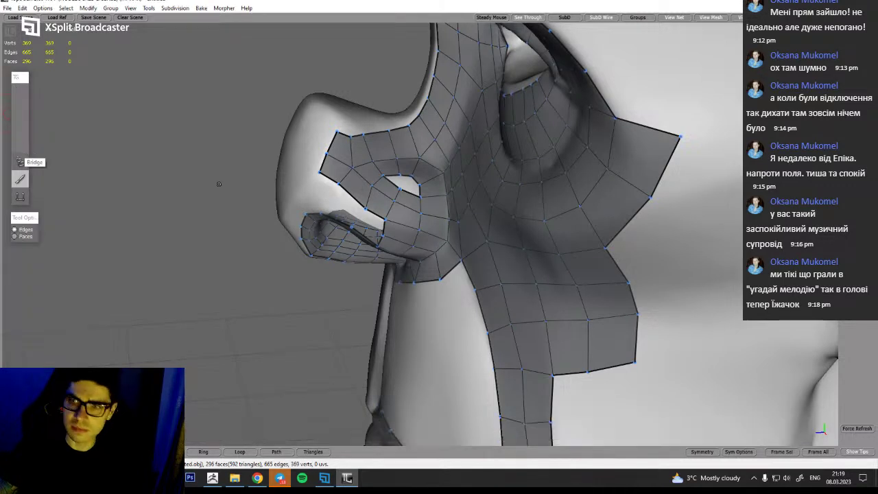
left_click(406, 184)
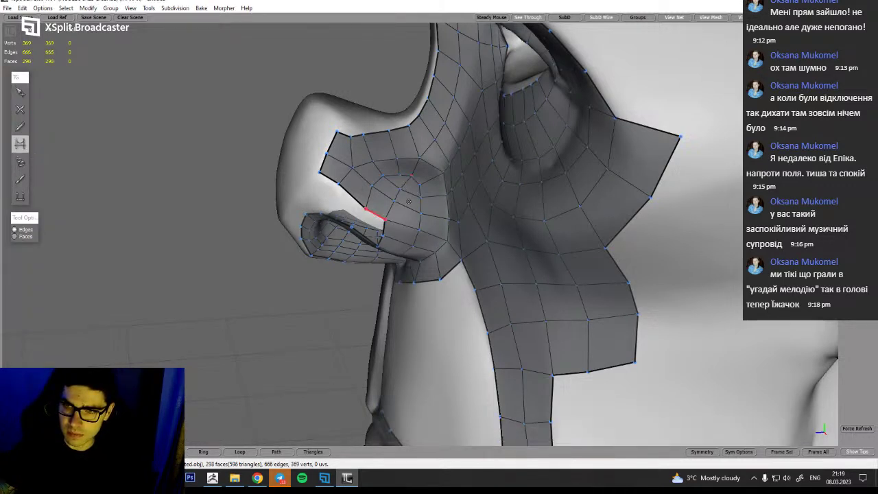
key("b")
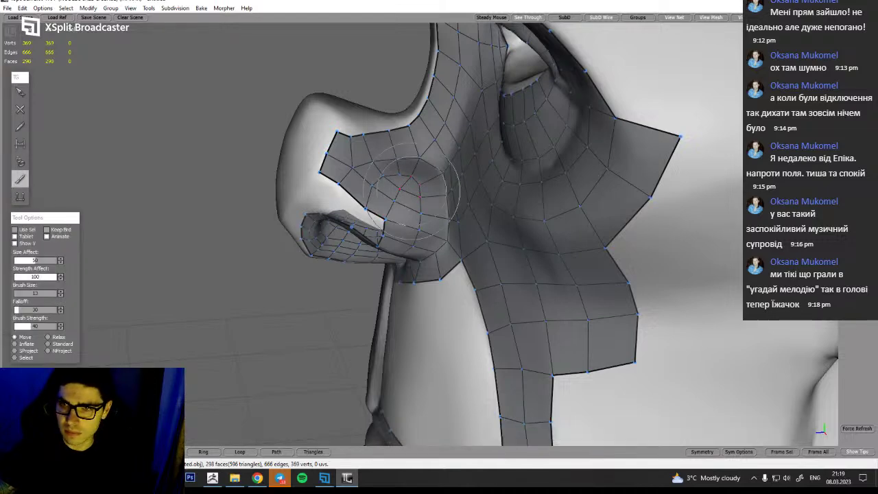
mouse_move(404, 208)
left_mouse_down("alt")
mouse_move(386, 186)
mouse_move(424, 184)
left_mouse_up("alt")
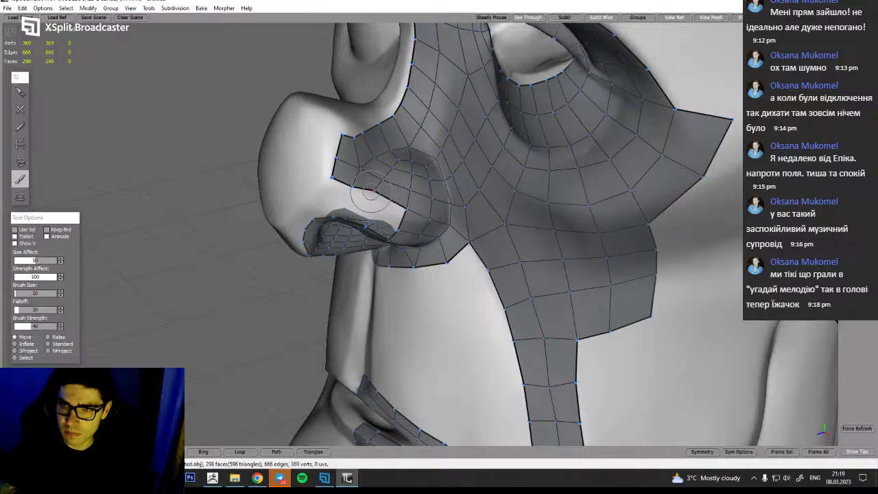
Even out the nostril wing patch and collapse the surplus quad at the front end of the nose-side strip
mouse_move(409, 166)
left_mouse_down("alt")
mouse_move(392, 131)
mouse_move(408, 166)
left_mouse_up("alt")
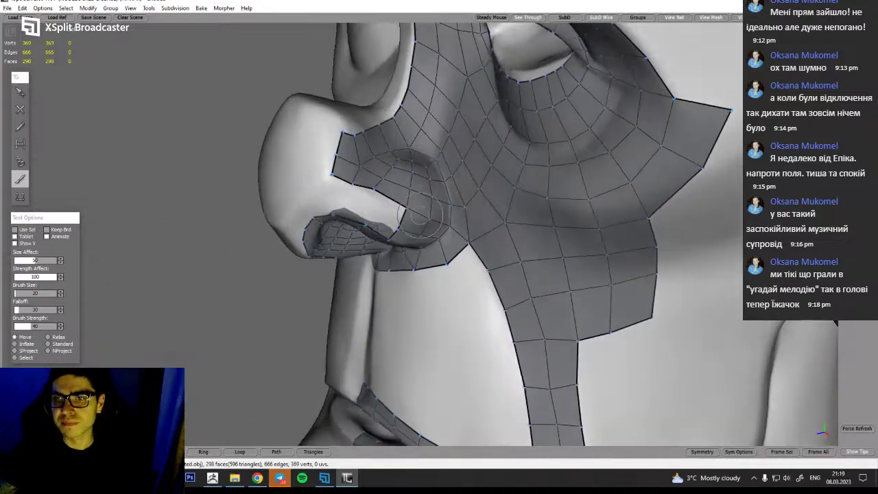
right_click_drag(408, 166, 343, 172, "alt")
left_click_drag(385, 172, 371, 199, "alt")
left_click_drag(426, 199, 367, 162, "alt")
right_click_drag(366, 162, 453, 170, "alt")
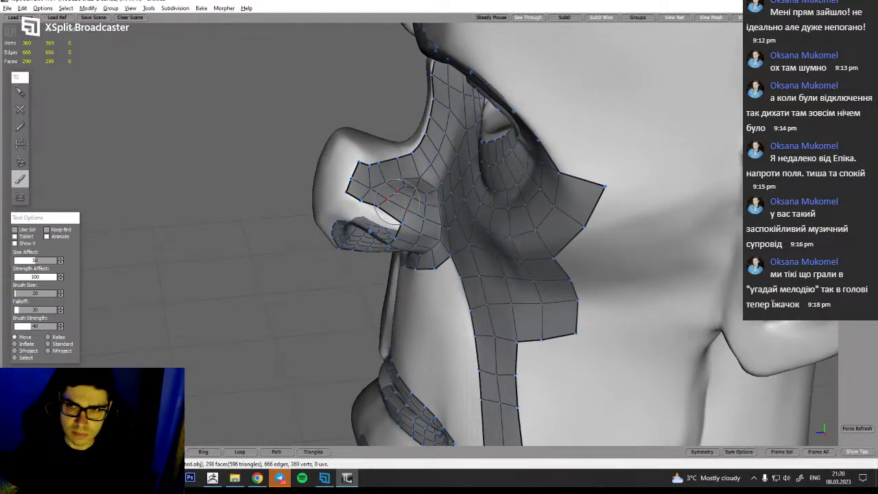
left_click_drag(395, 203, 388, 213, "alt")
left_click(22, 93)
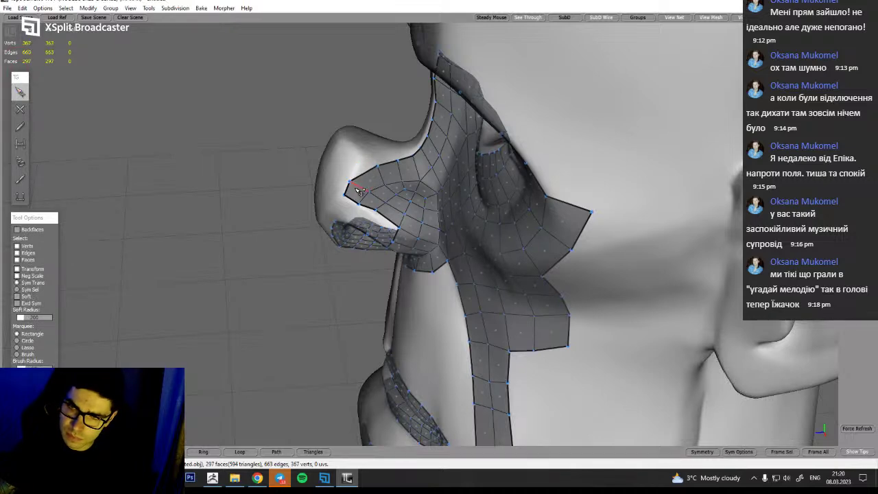
left_click_drag(381, 217, 385, 168, "alt")
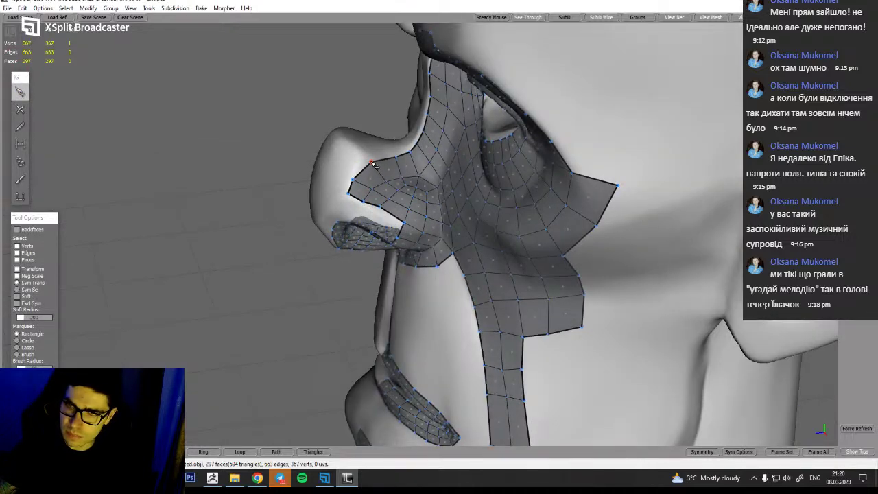
left_click_drag(358, 179, 372, 126, "alt")
Extend the strip with four quads over the nose tip to the face's centre line
key("w")
left_click(328, 161)
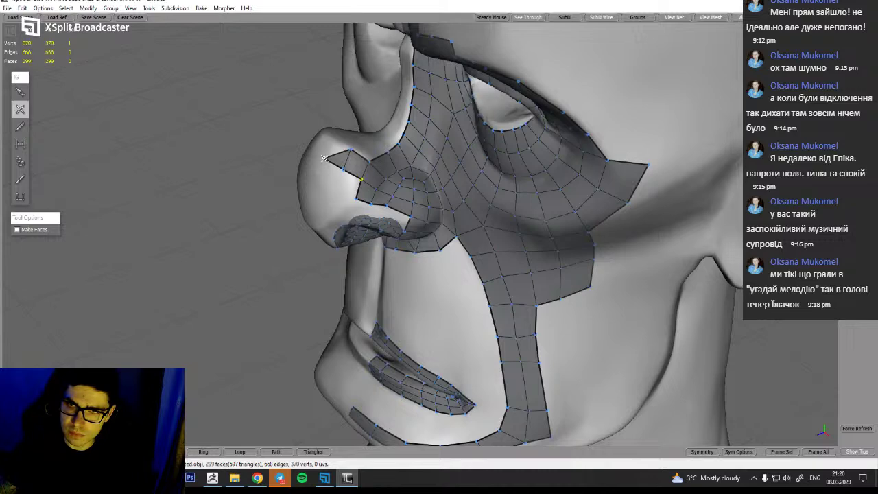
left_click_drag(343, 154, 353, 146, "alt")
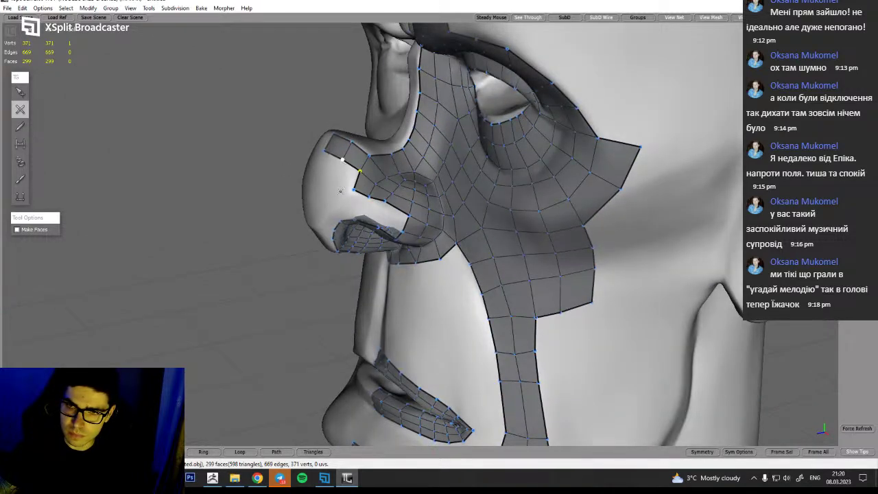
left_click_drag(337, 220, 341, 197, "alt")
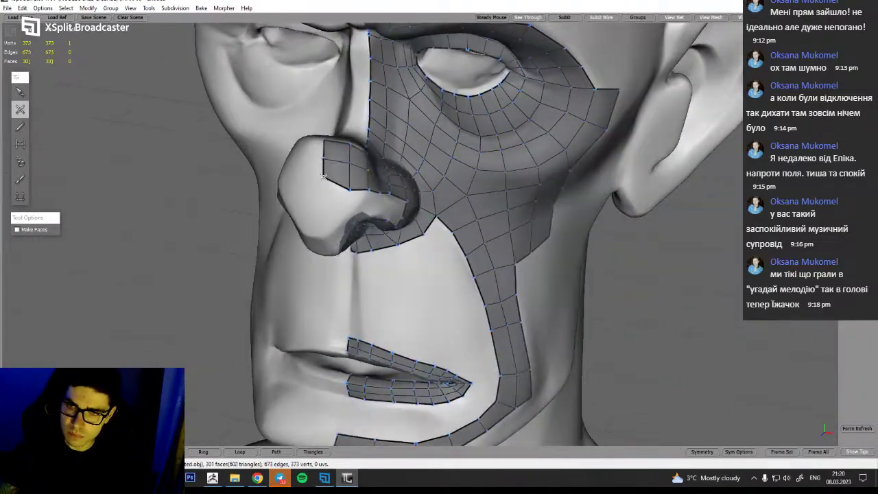
left_click_drag(326, 232, 266, 244, "alt")
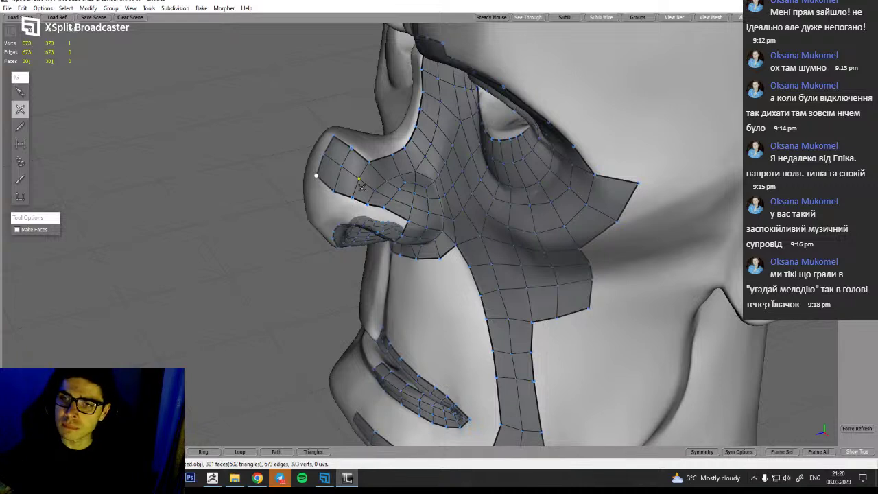
Delete the uneven quads between the nose-tip strip and the nose bridge to open that area for rebuilding
key("w")
key("Delete")
key("Delete")
key("Delete")
left_click_drag(440, 218, 401, 223, "alt")
key("w")
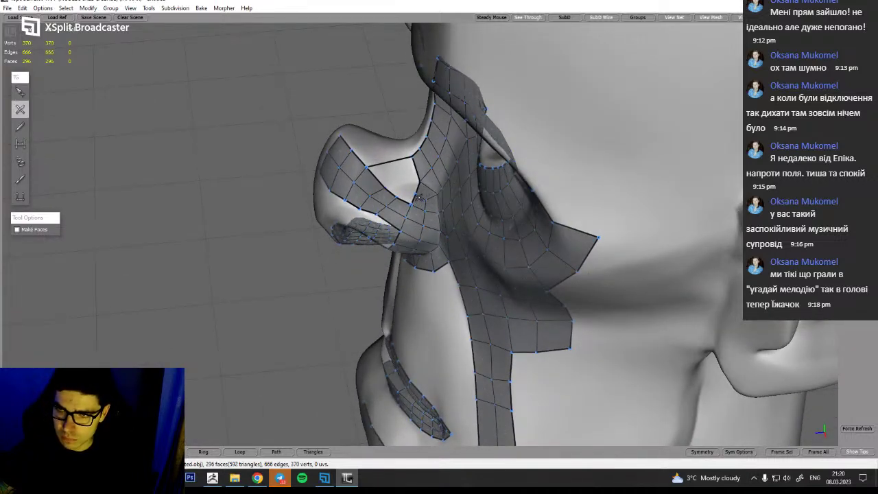
Add new quads along the front edge of the opening and across the top of the nose tip toward the bridge
key("q")
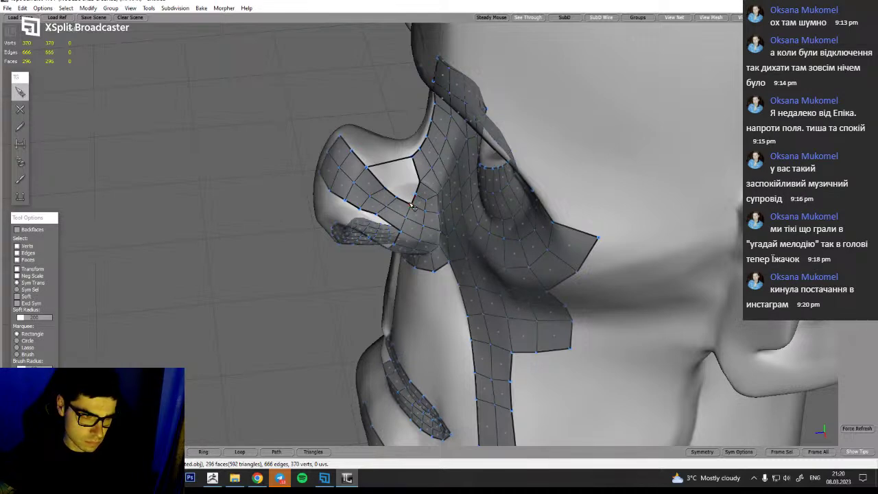
key("w")
key("q")
key("w")
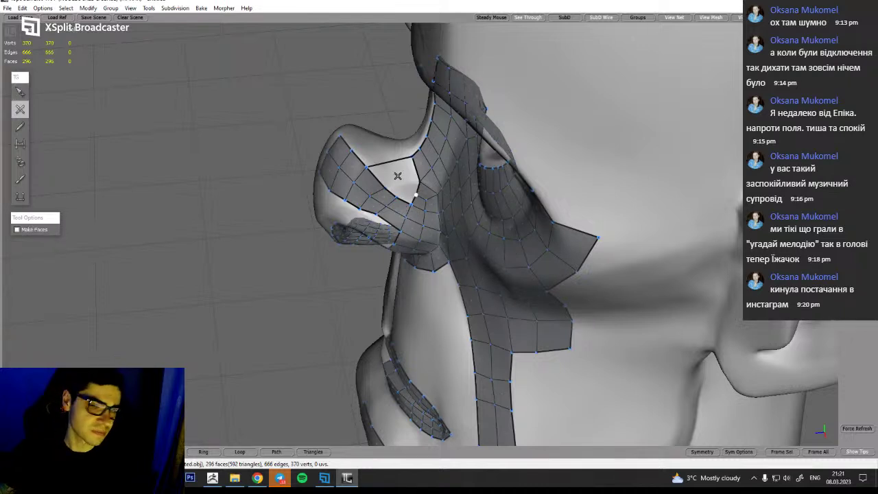
left_click(394, 178)
left_click(384, 162)
left_click_drag(383, 164, 374, 207, "alt")
left_click(368, 149)
left_click(356, 133)
left_click(387, 159)
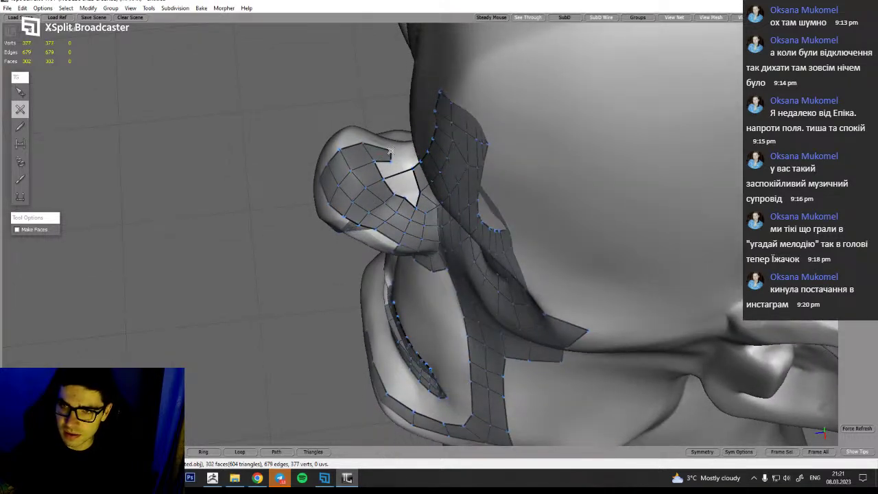
Fill the gap between the nose side and the bridge with quads and merge the vertices at its lower end
left_click_drag(406, 219, 398, 153, "alt")
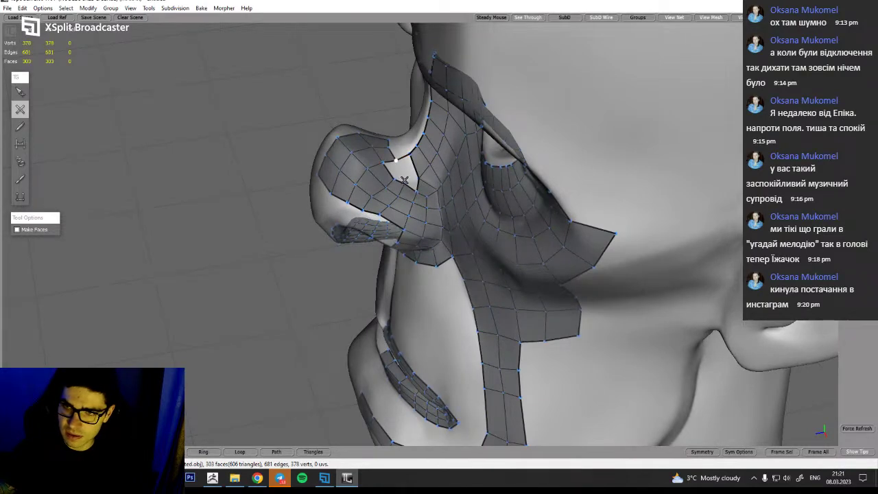
left_click_drag(401, 213, 399, 176, "alt")
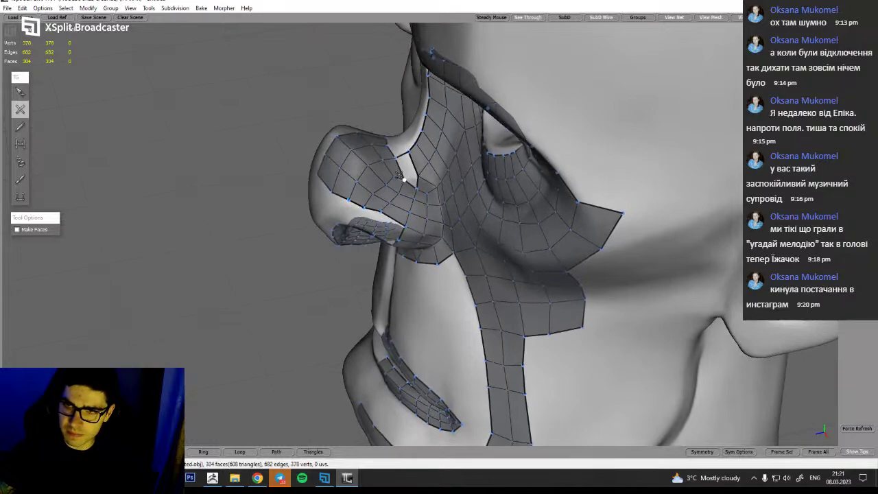
key("s")
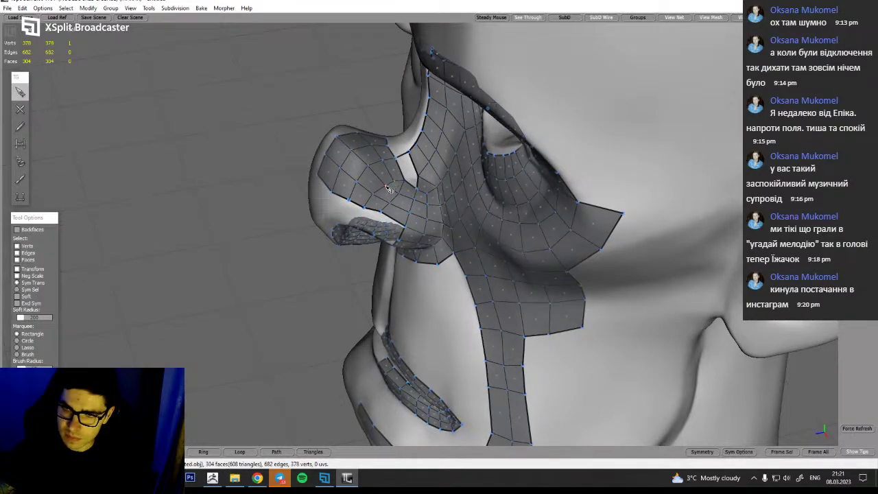
mouse_move(417, 209)
left_mouse_down("alt")
mouse_move(453, 189)
mouse_move(368, 202)
mouse_move(419, 197)
mouse_move(425, 212)
mouse_move(428, 202)
left_mouse_up("alt")
key("w")
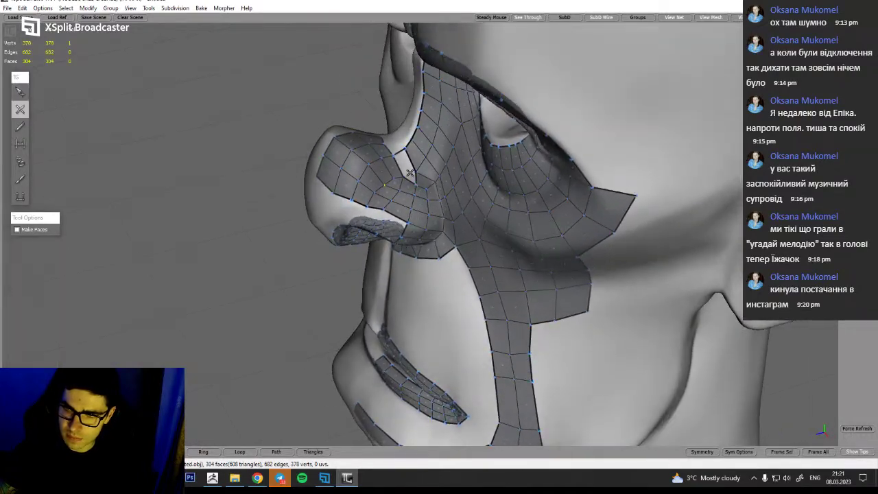
key("q")
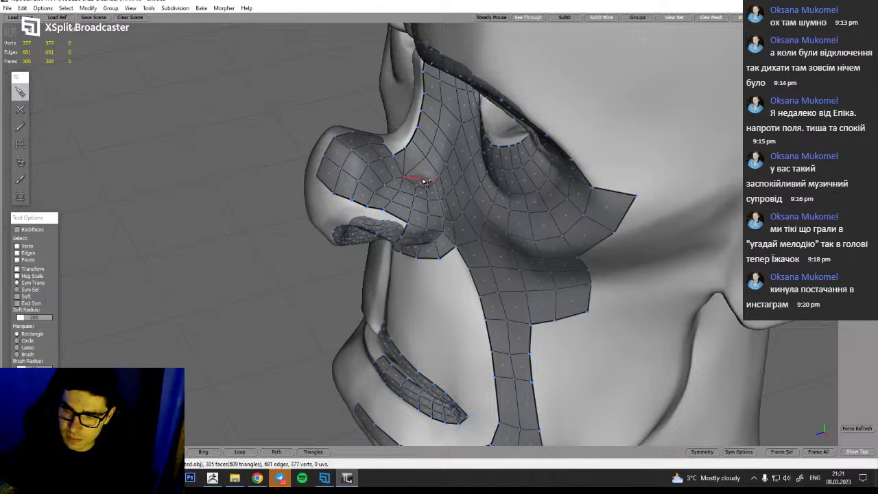
Remove the badly flowing faces and leftover edges where the nose side meets the bridge
key("Delete")
left_click_drag(427, 213, 408, 177, "alt")
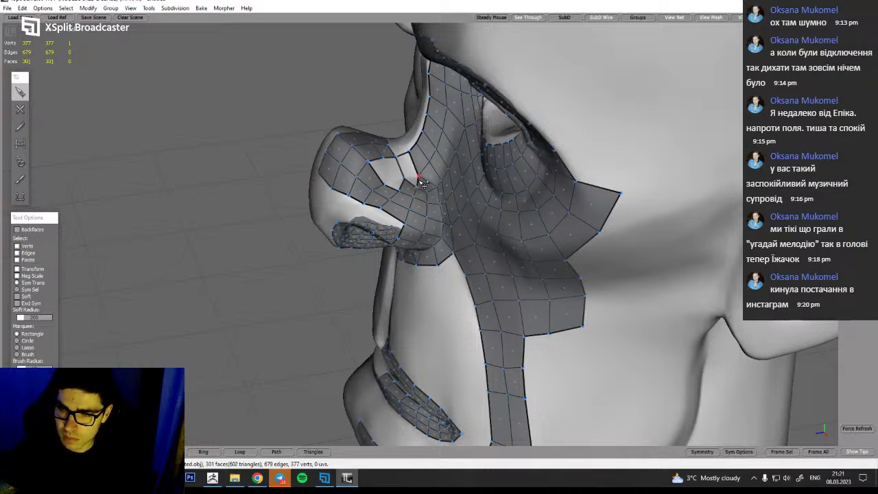
left_click(403, 157)
key("Delete")
left_click_drag(427, 210, 414, 177, "alt")
left_click(414, 177)
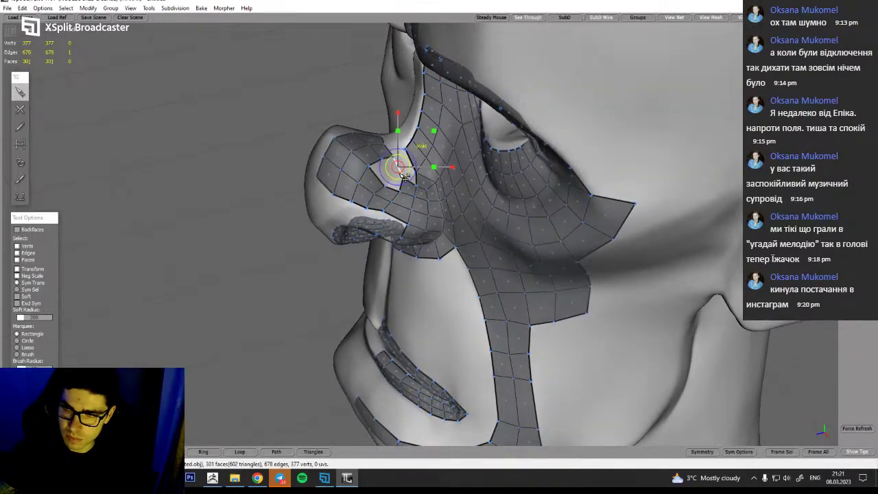
key("Delete")
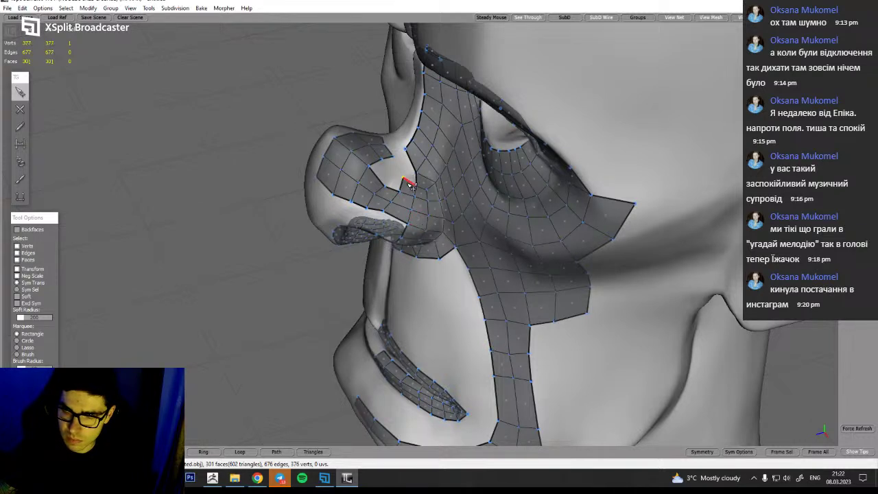
Rebuild the nose side with evenly shaped quads and merge the last open vertices onto the bridge border
key("w")
key("q")
key("w")
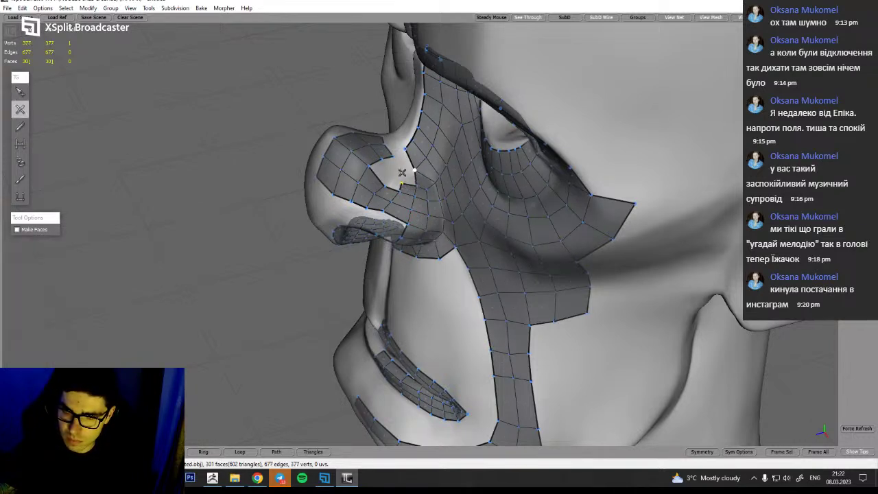
left_click_drag(395, 208, 401, 173, "alt")
left_click(385, 182)
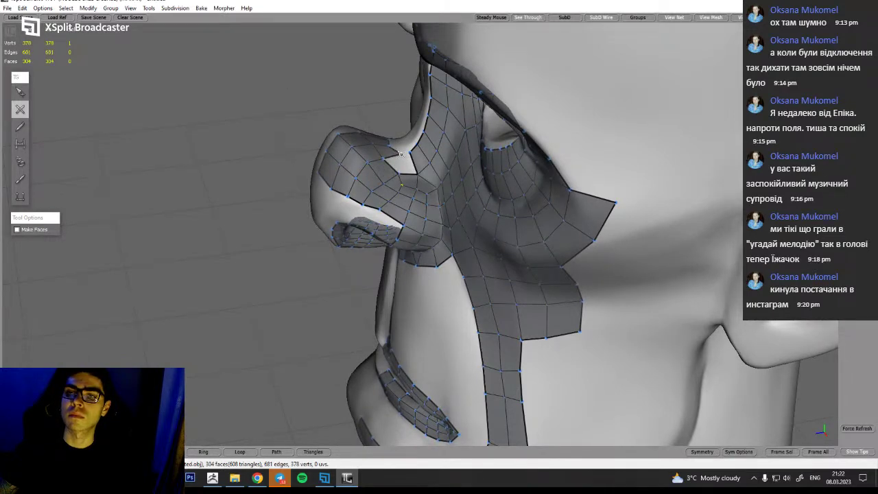
key("q")
left_click_drag(399, 154, 503, 166)
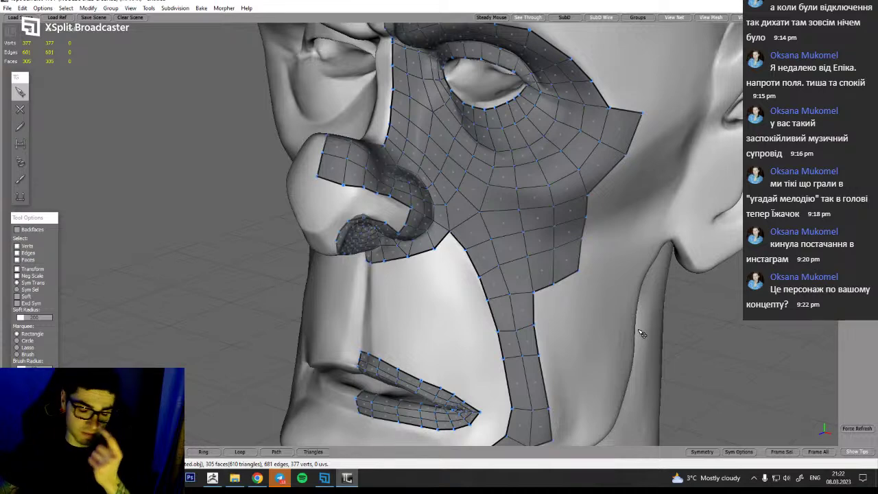
View the whole retopologized head, then switch to ZBrush and examine the full character sculpt from several angles
left_click_drag(604, 267, 589, 263, "alt")
right_click_drag(589, 264, 507, 165, "alt")
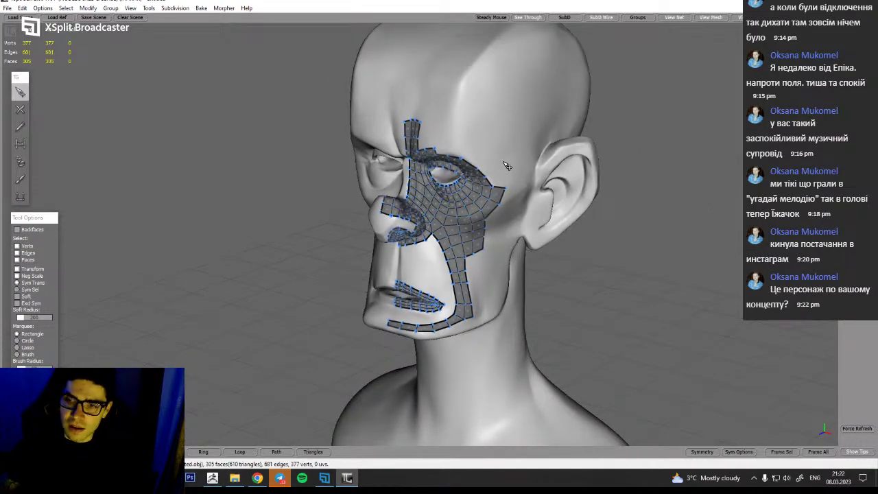
left_click_drag(657, 276, 591, 249, "alt")
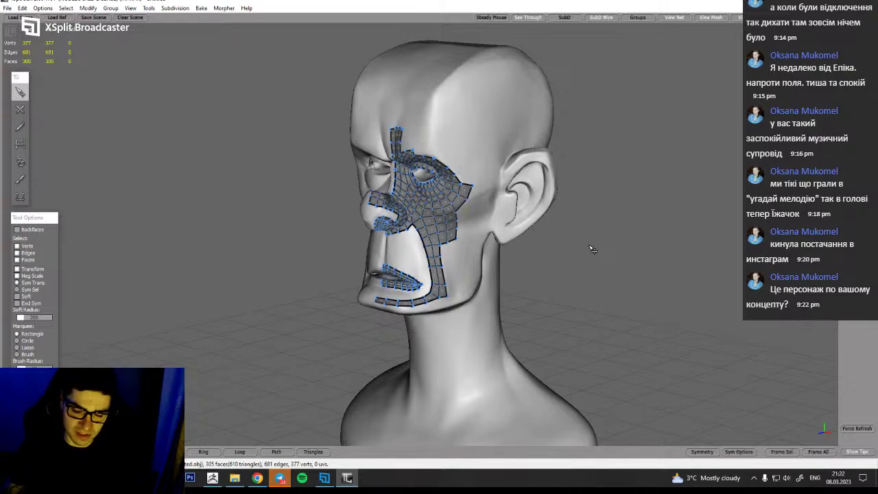
middle_click_drag(632, 291, 632, 278, "alt")
left_click(212, 479)
mouse_move(585, 258)
left_mouse_down()
mouse_move(598, 268)
mouse_move(581, 298)
mouse_move(568, 295)
mouse_move(571, 318)
mouse_move(593, 261)
left_mouse_up()
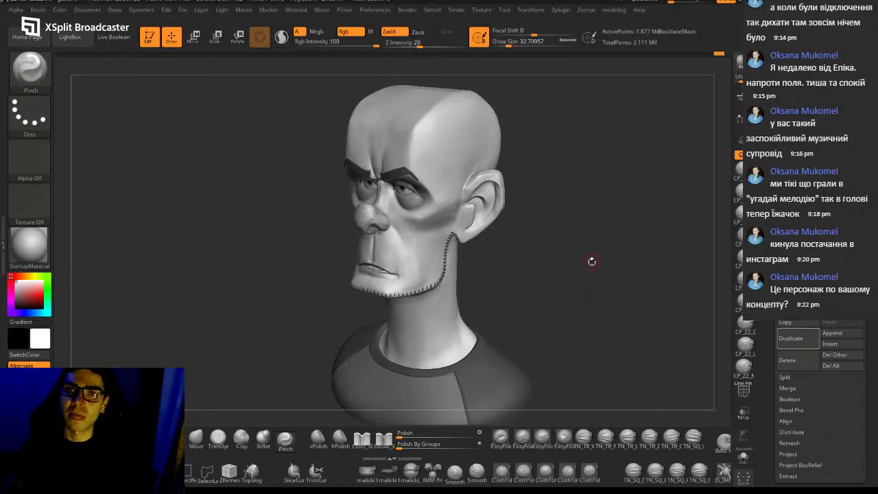
mouse_move(591, 261)
left_mouse_down()
mouse_move(578, 302)
mouse_move(582, 284)
mouse_move(510, 367)
mouse_move(536, 320)
mouse_move(567, 314)
mouse_move(555, 373)
mouse_move(565, 365)
mouse_move(558, 314)
mouse_move(547, 316)
mouse_move(553, 332)
left_mouse_up()
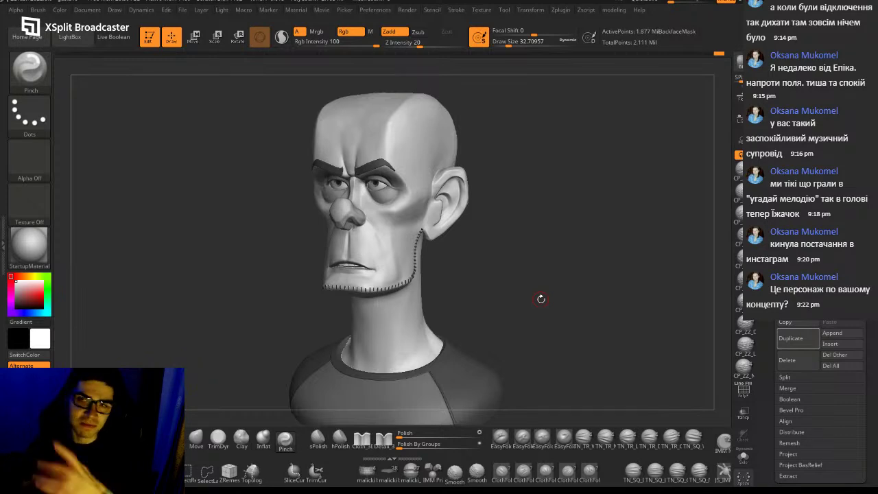
left_click_drag(557, 352, 556, 368)
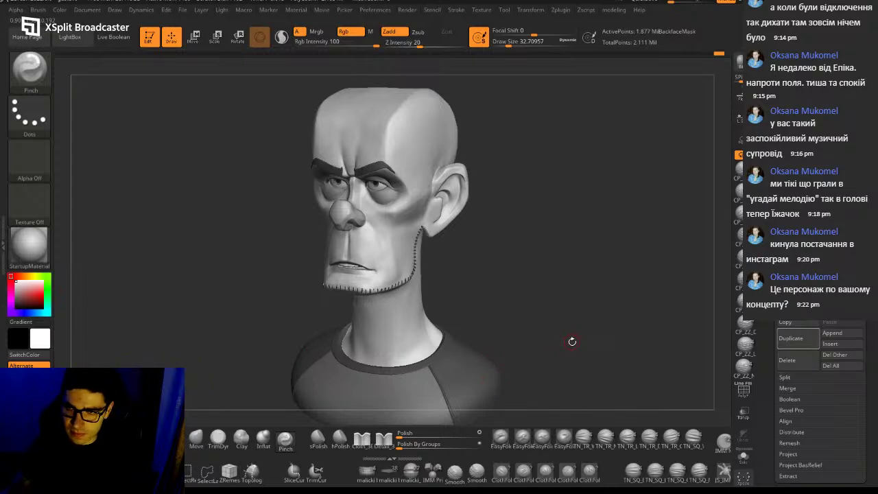
Switch back to TopoGun and examine the mesh flow around the nose, eye, cheek and mouth
key("alt+Tab")
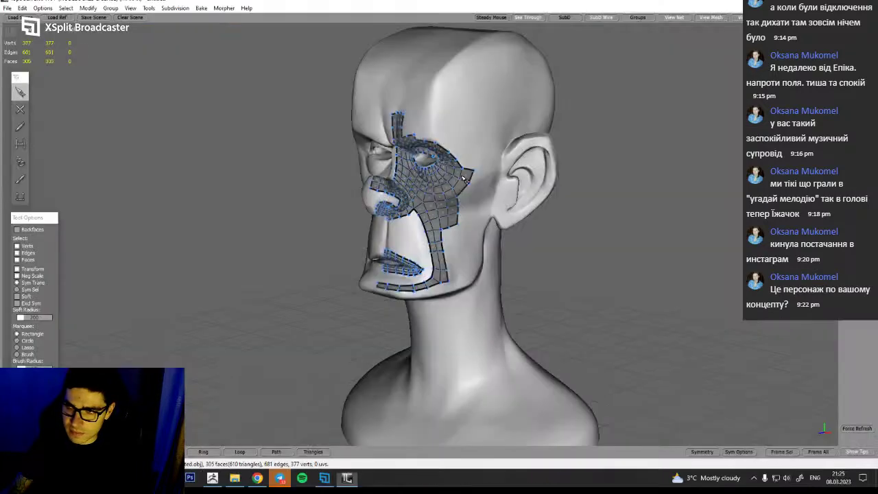
mouse_move(632, 332)
left_mouse_down("alt")
mouse_move(644, 315)
mouse_move(636, 325)
left_mouse_up("alt")
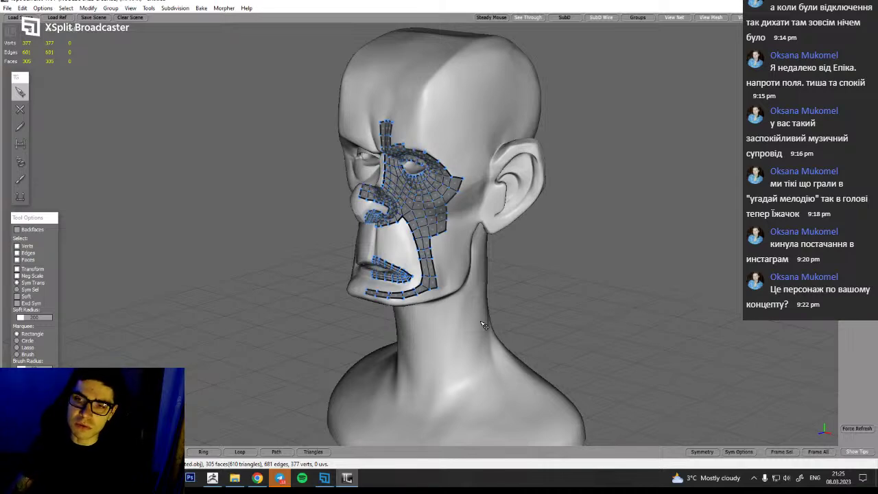
right_click_drag(421, 221, 450, 300, "alt")
mouse_move(492, 312)
left_mouse_down("alt")
mouse_move(474, 308)
mouse_move(467, 291)
mouse_move(505, 302)
mouse_move(514, 294)
mouse_move(463, 291)
mouse_move(492, 299)
mouse_move(480, 308)
left_mouse_up("alt")
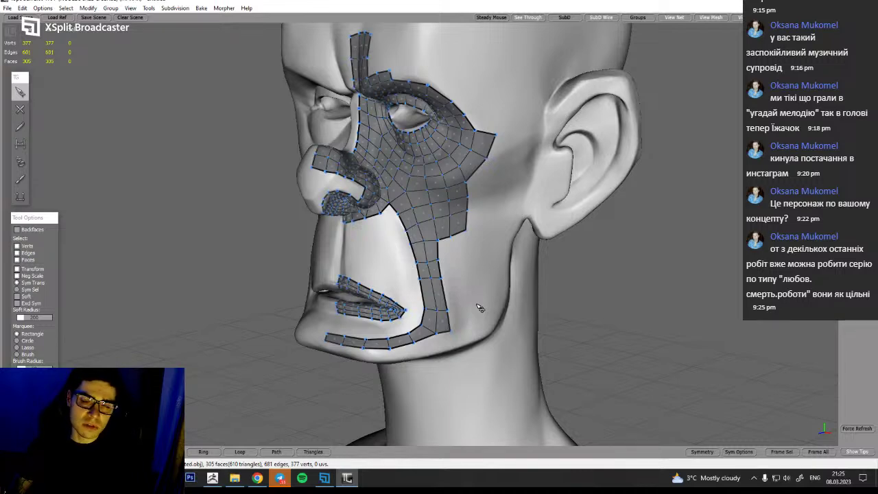
left_click_drag(632, 337, 612, 355, "alt")
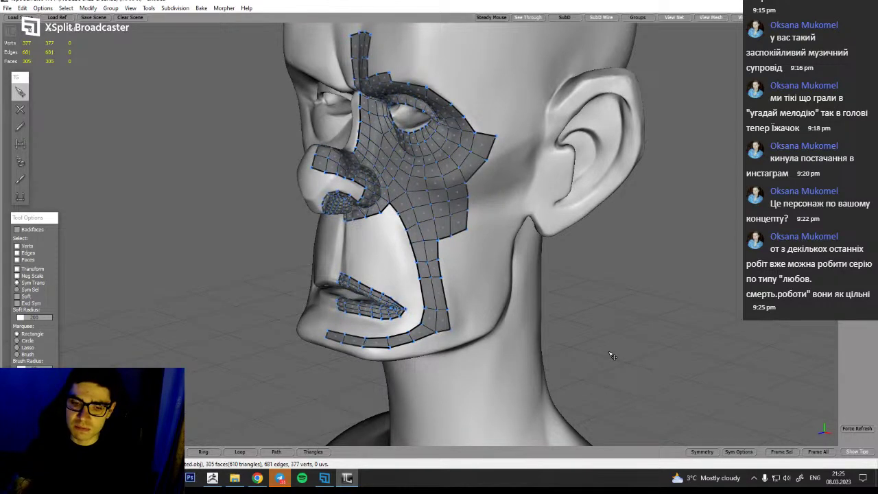
middle_click_drag(589, 338, 616, 387, "alt")
scroll(355, 213, "up", 3)
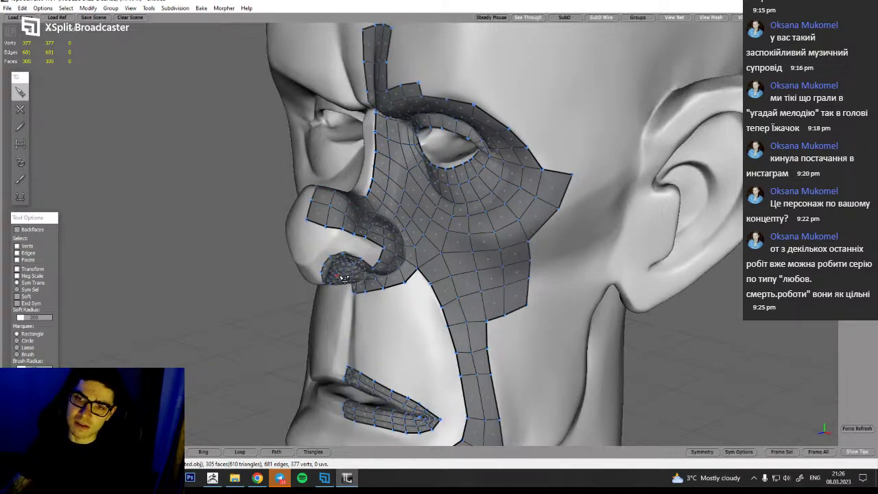
left_click_drag(321, 291, 286, 314, "alt")
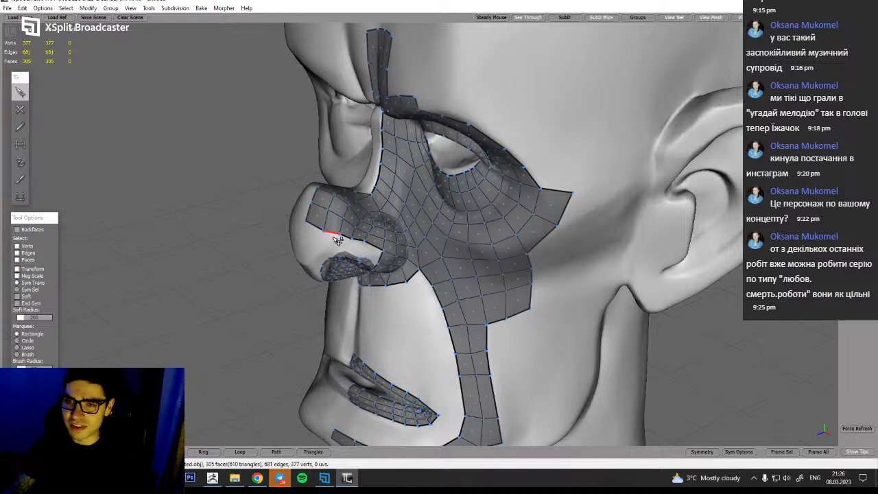
left_click_drag(286, 177, 203, 185, "alt")
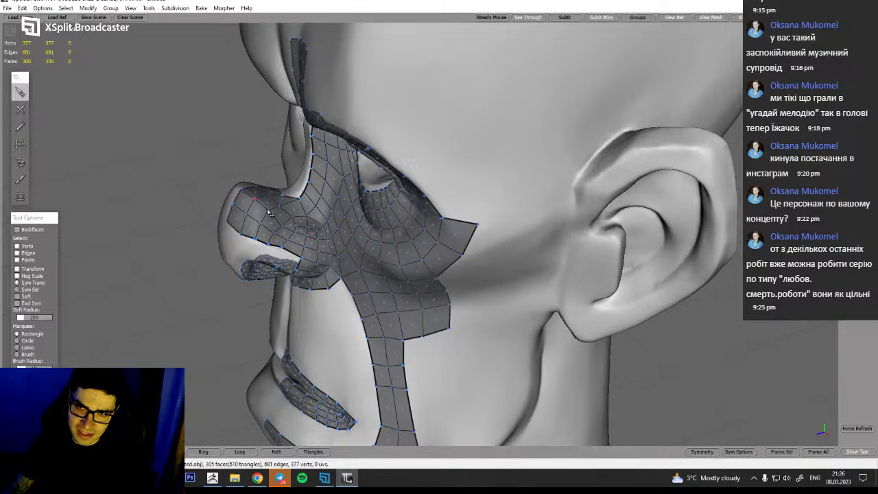
Delete the two faces on top of the nose side, just below the bridge border
scroll(276, 242, "up", 2)
middle_click_drag(221, 232, 278, 248, "alt")
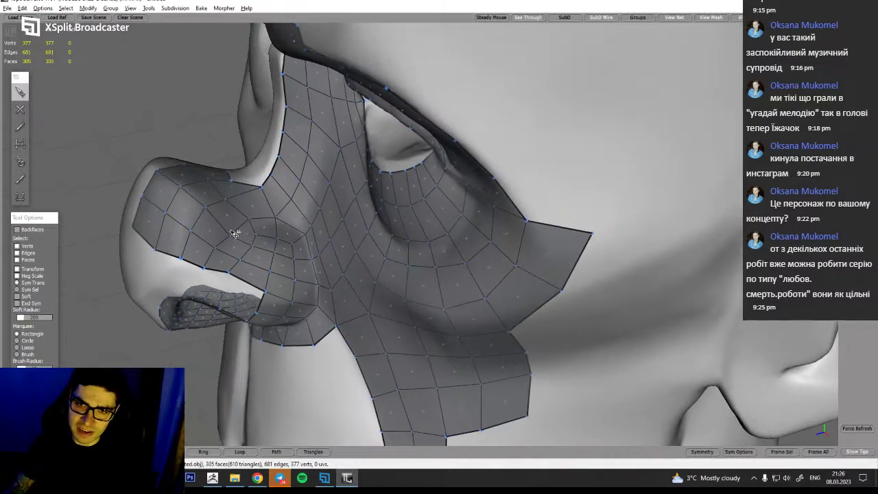
left_click(232, 238)
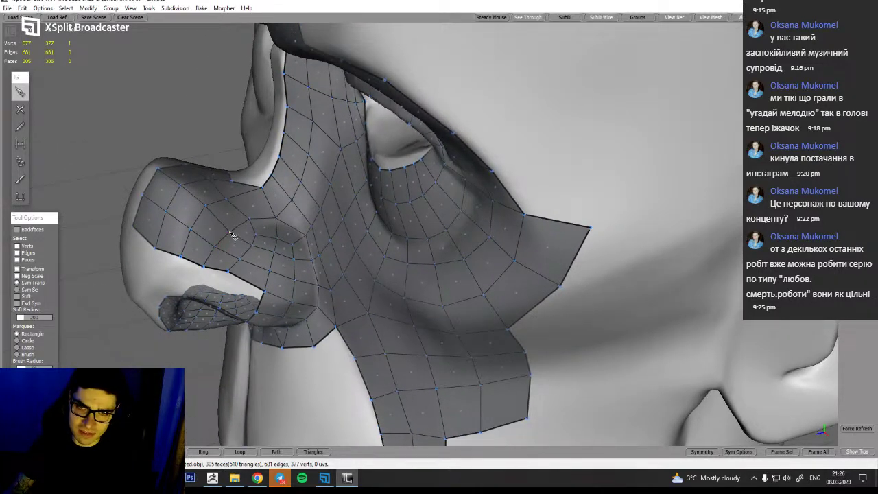
left_click_drag(255, 231, 228, 118, "alt")
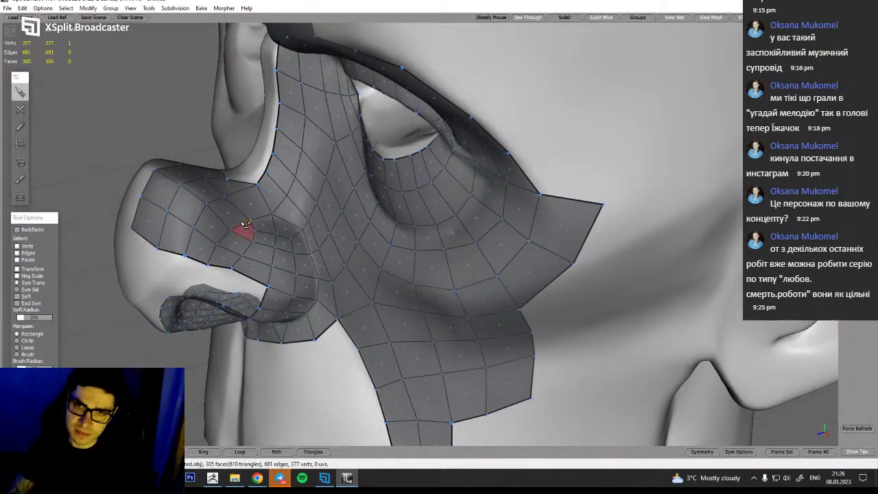
left_click(241, 188)
key("Delete")
left_click(241, 183)
key("Delete")
Close the gap on top of the nose by merging the open nose-side vertices onto the bridge border
left_click_drag(259, 185, 252, 221)
left_click_drag(260, 275, 266, 192, "alt")
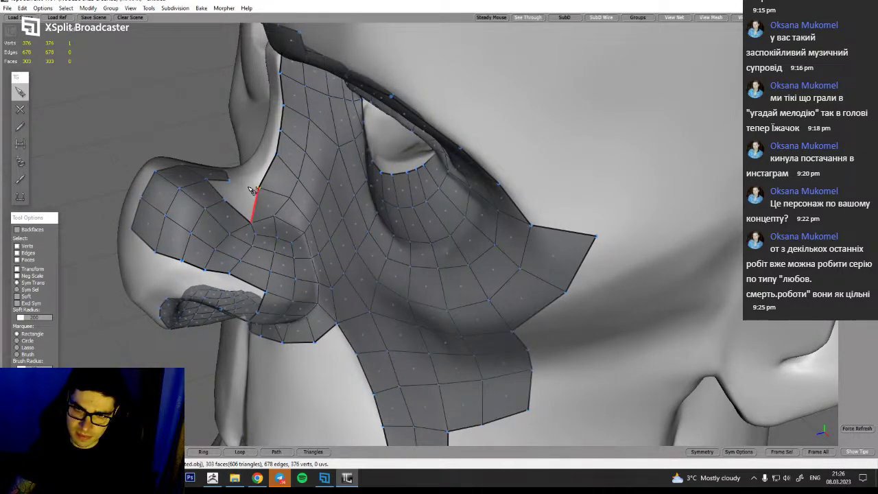
left_click_drag(226, 199, 247, 193)
key("f")
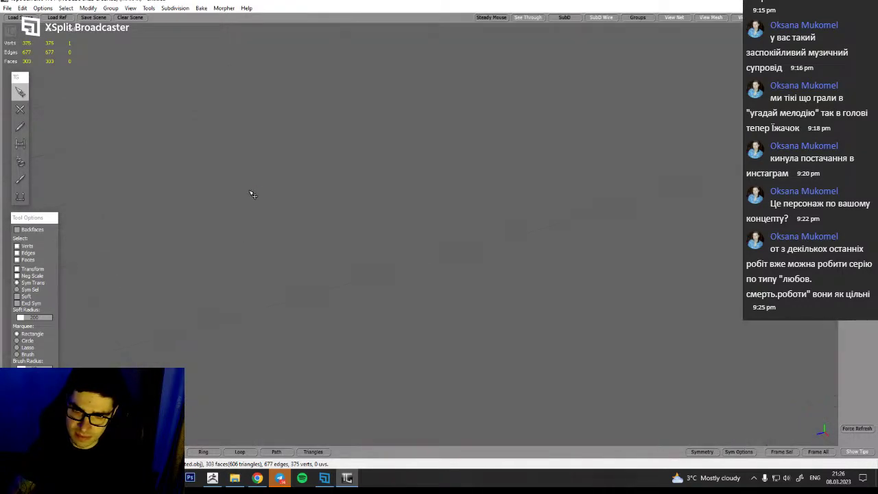
scroll(273, 275, "down", 5)
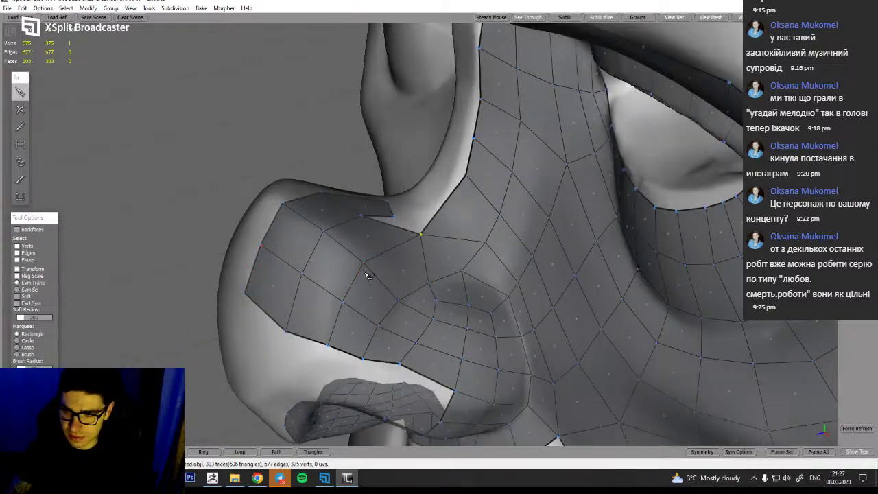
scroll(364, 268, "down", 5)
left_click_drag(356, 237, 435, 215, "alt")
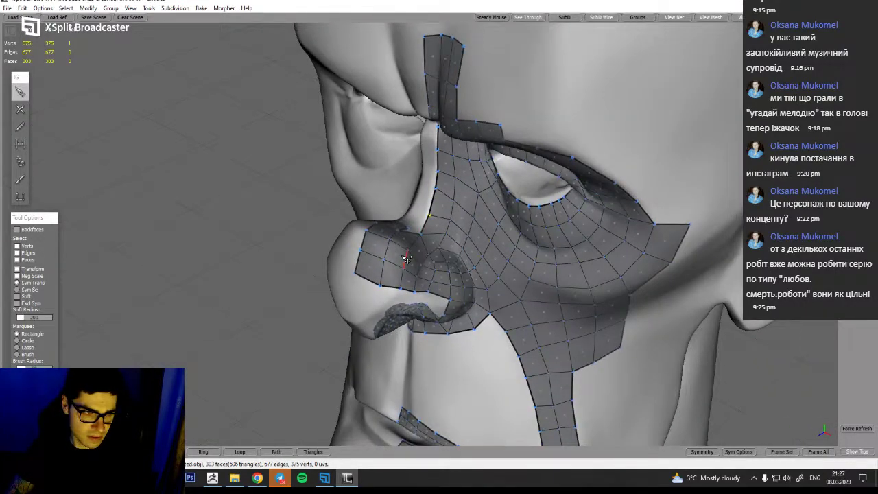
mouse_move(406, 264)
left_mouse_down("alt")
mouse_move(408, 234)
mouse_move(407, 257)
left_mouse_up("alt")
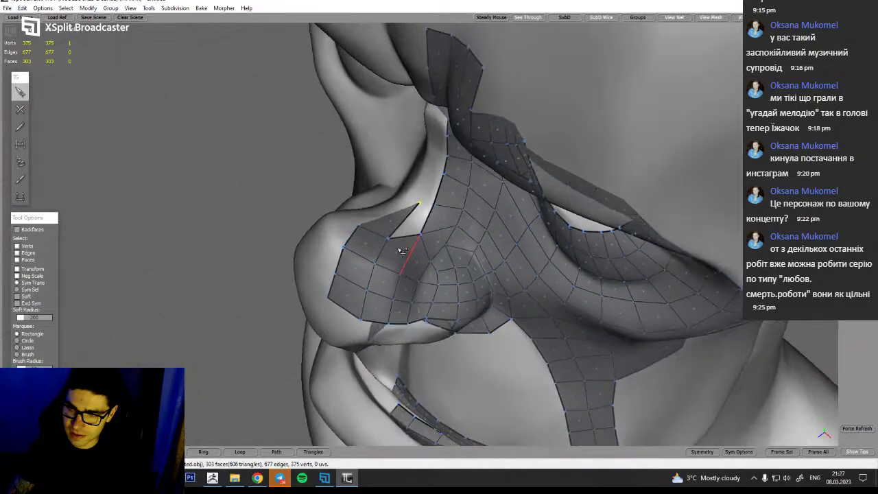
Remove the poorly shaped face where the top of the nose side joins the bridge
left_click_drag(384, 221, 423, 232, "alt")
right_click_drag(423, 233, 438, 259, "alt")
left_click(430, 231)
key("Delete")
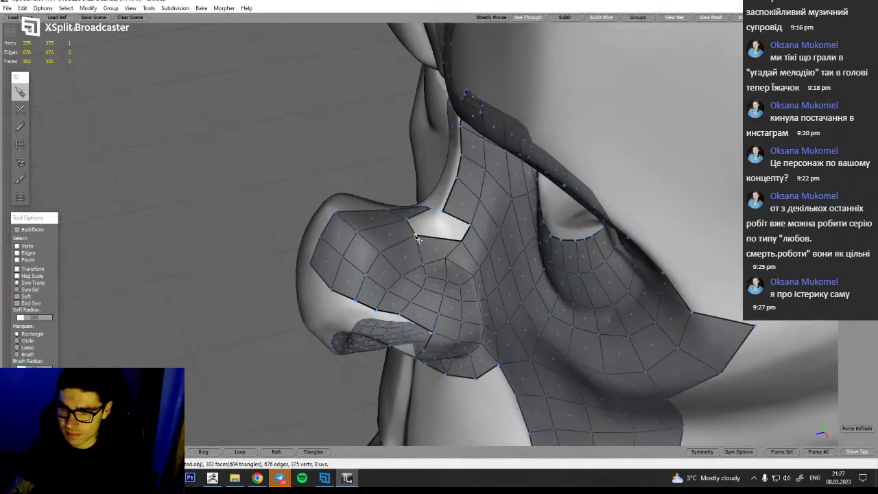
Fill the opening between the nose side and the bridge with new quads reaching the nose's centre line
left_click_drag(400, 228, 396, 242, "alt")
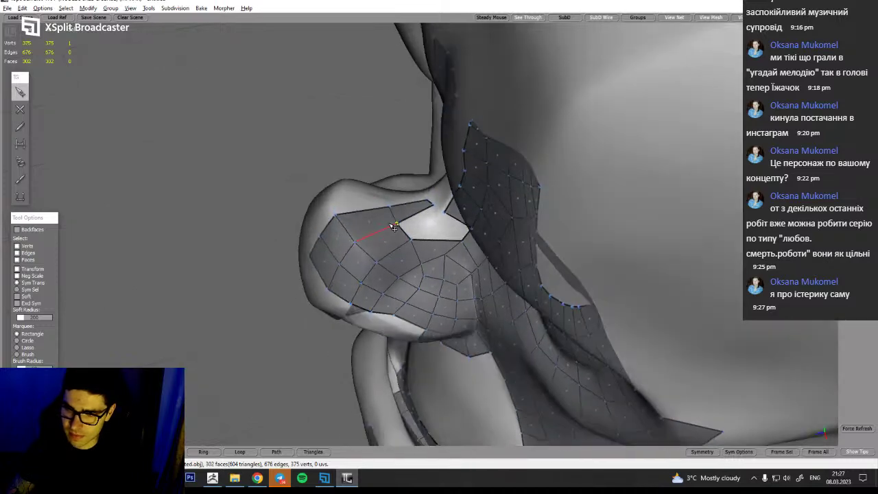
key("c")
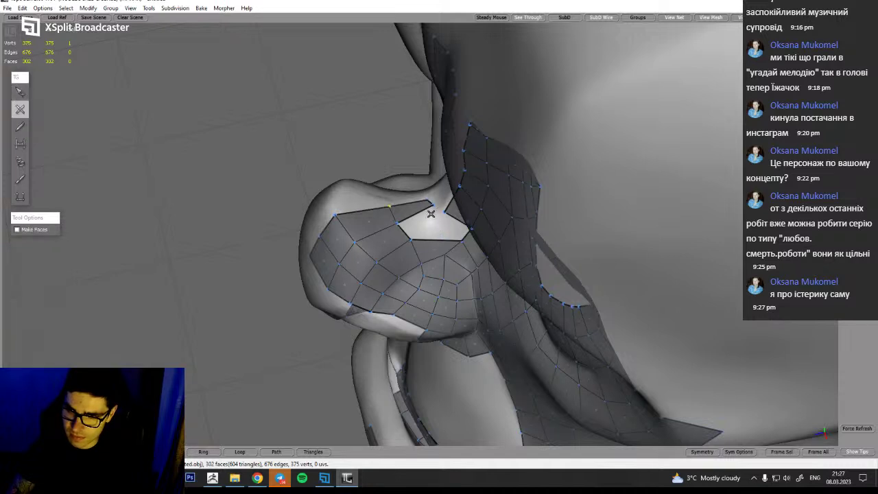
left_click_drag(431, 211, 434, 188, "alt")
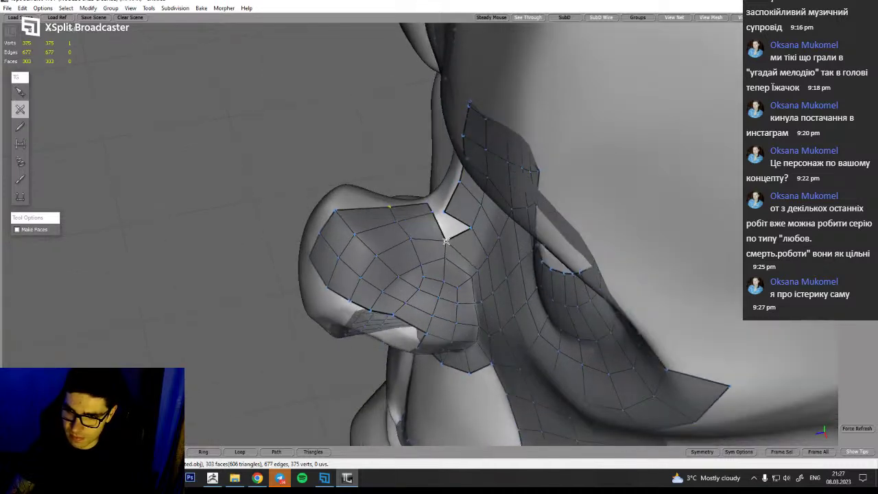
left_click_drag(447, 269, 467, 252, "alt")
left_click(437, 219)
scroll(444, 258, "up", 5)
key("c")
left_click_drag(431, 209, 434, 202)
left_click_drag(427, 240, 453, 244, "alt")
left_click(411, 197)
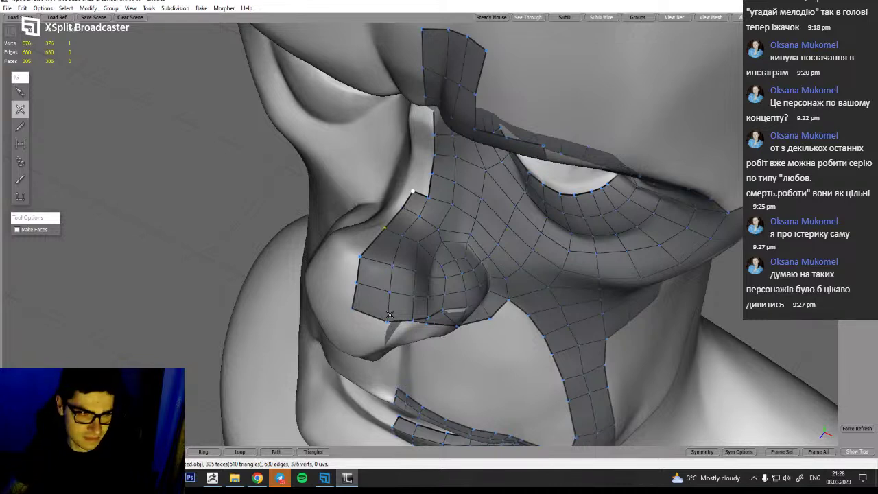
Even out the quads across the nose side and around the nostril with the Move brush
middle_click_drag(490, 341, 416, 328)
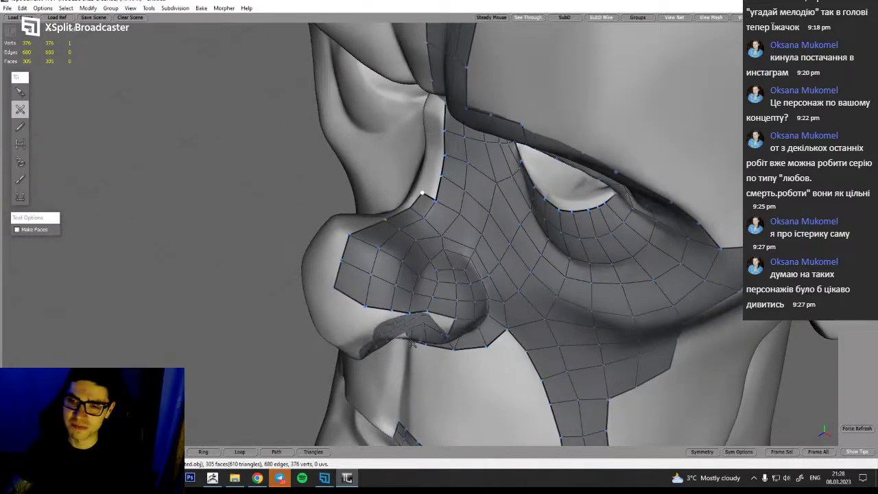
left_click(20, 179)
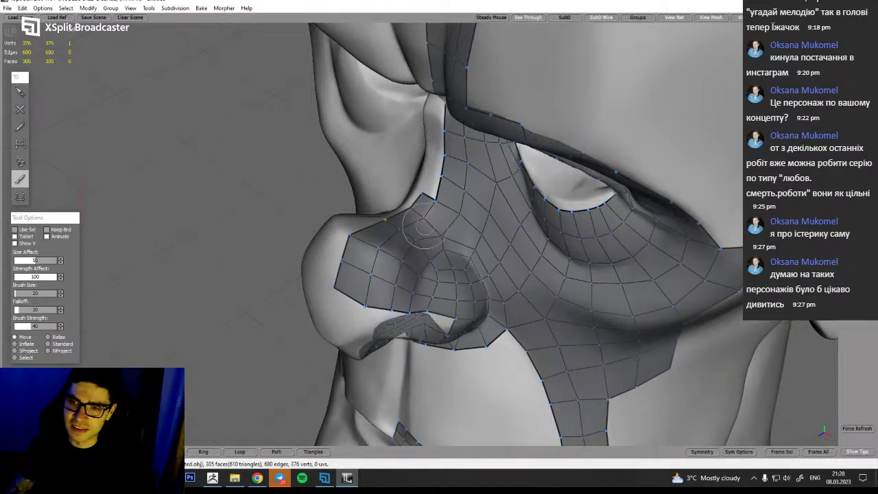
middle_click_drag(412, 252, 395, 255)
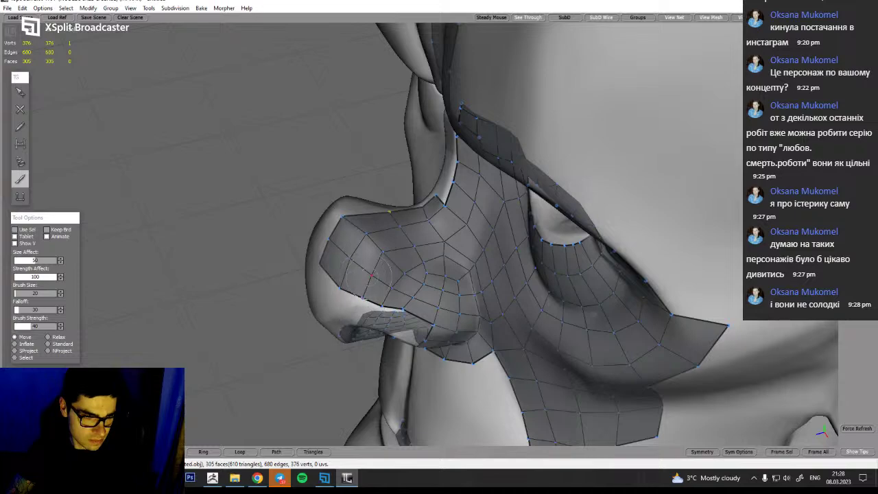
mouse_move(367, 330)
left_mouse_down("alt")
mouse_move(388, 316)
mouse_move(446, 308)
mouse_move(398, 307)
mouse_move(378, 313)
mouse_move(370, 327)
left_mouse_up("alt")
left_click_drag(522, 275, 444, 265, "alt")
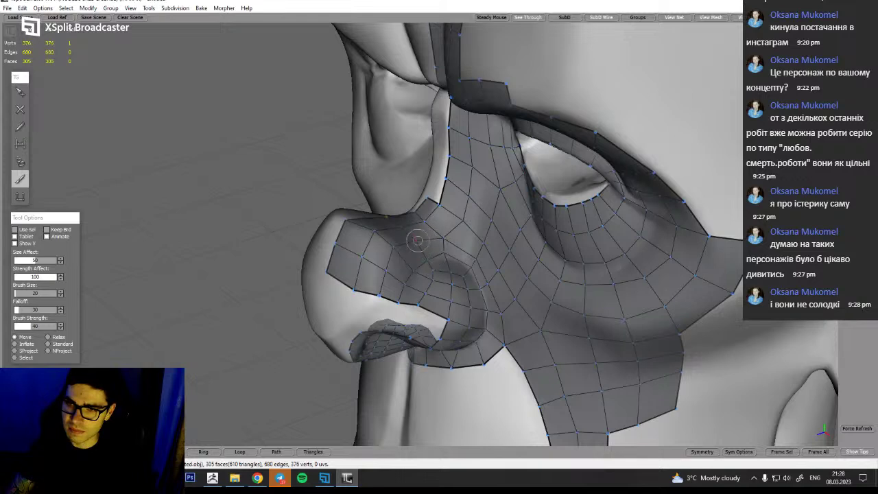
left_click_drag(461, 275, 402, 254, "alt")
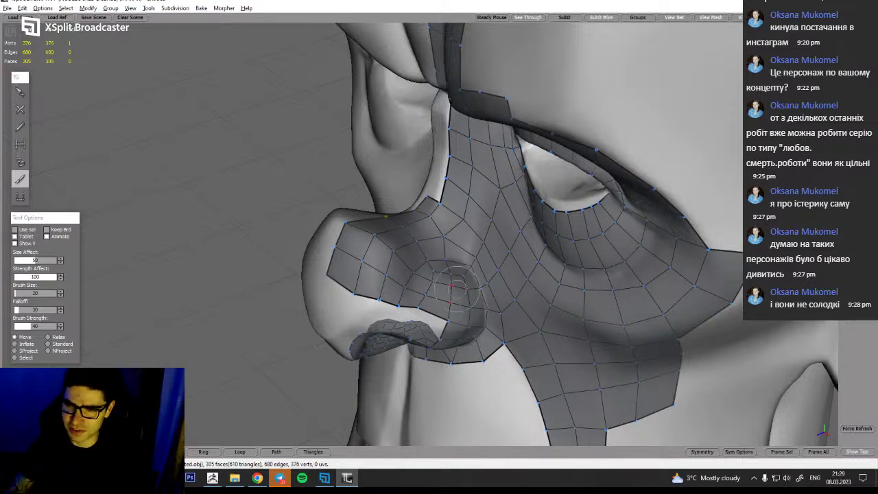
left_click_drag(439, 364, 415, 358, "alt")
left_click_drag(304, 244, 381, 247, "alt")
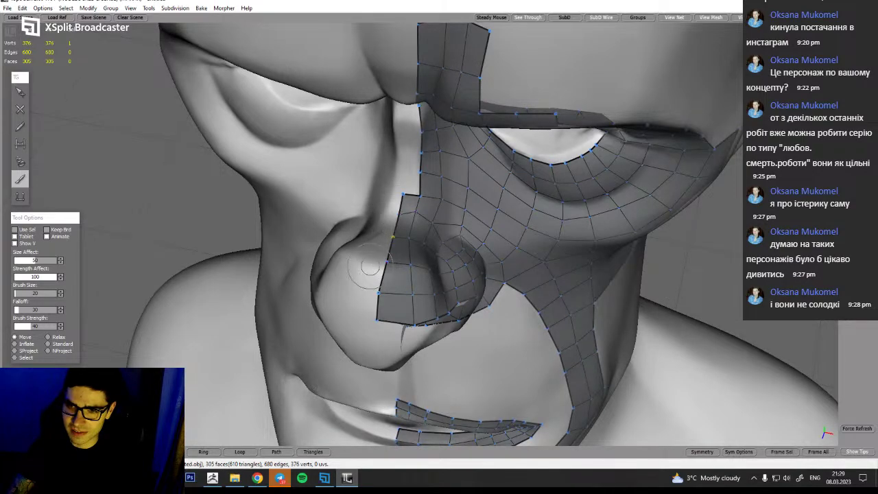
mouse_move(372, 323)
left_mouse_down("alt")
mouse_move(415, 237)
mouse_move(394, 255)
mouse_move(453, 230)
left_mouse_up("alt")
left_click_drag(397, 215, 416, 223, "alt")
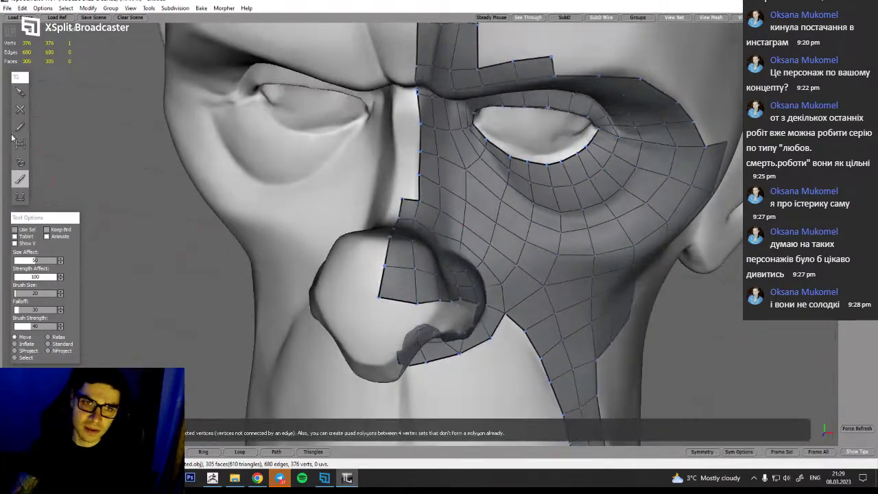
Add a column of quads along the nose bridge's centre line, from the nose up to between the brows
left_click(21, 110)
left_click_drag(444, 253, 399, 260, "alt")
key("q")
key("w")
key("q")
key("w")
left_click(412, 173)
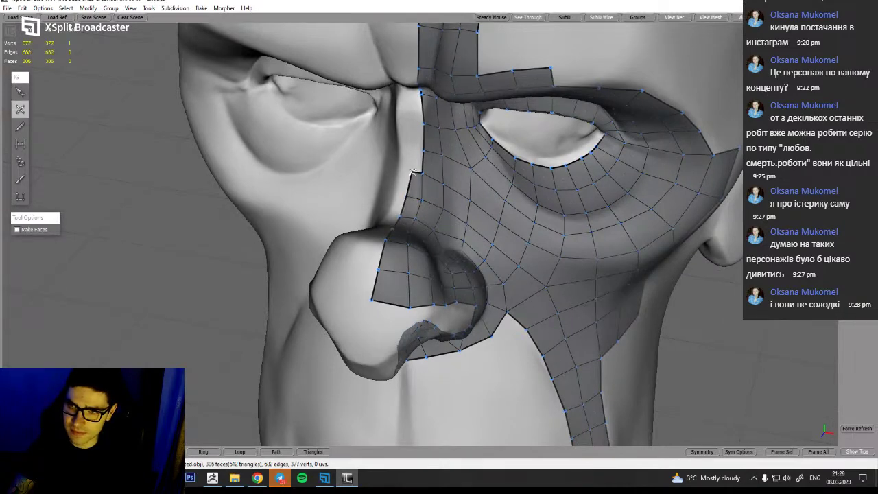
left_click(414, 149)
left_click(415, 125)
left_click_drag(415, 125, 419, 103, "alt")
left_click(417, 102)
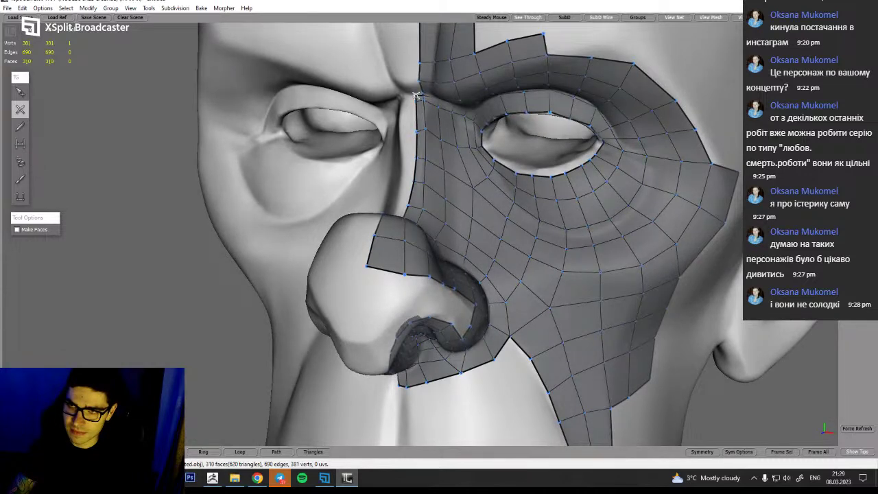
left_click_drag(417, 88, 411, 74, "alt")
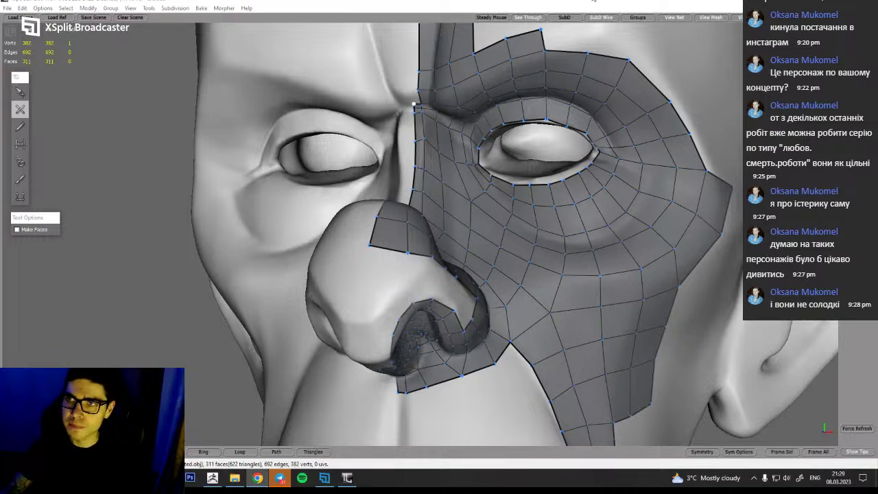
Extend the centre-line column of quads from between the brows to the upper end of the forehead strip
left_click(593, 7)
middle_click_drag(519, 55, 481, 217, "alt")
left_click_drag(481, 217, 510, 192, "alt")
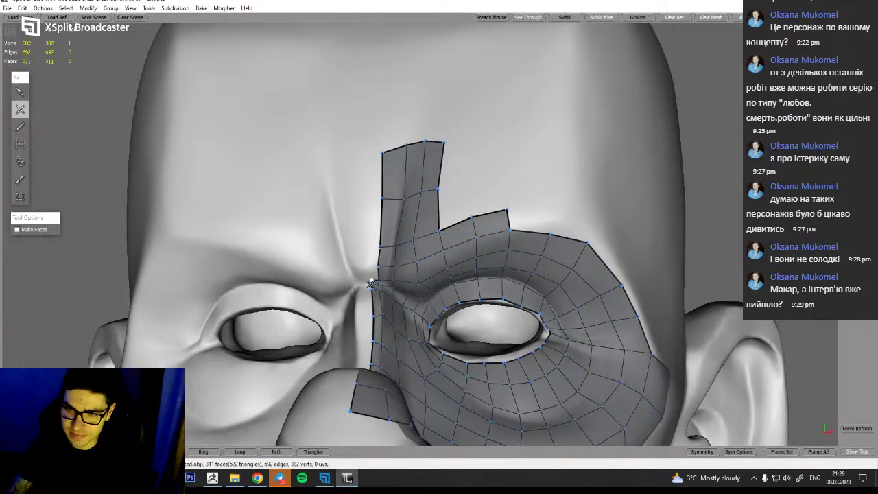
key("q")
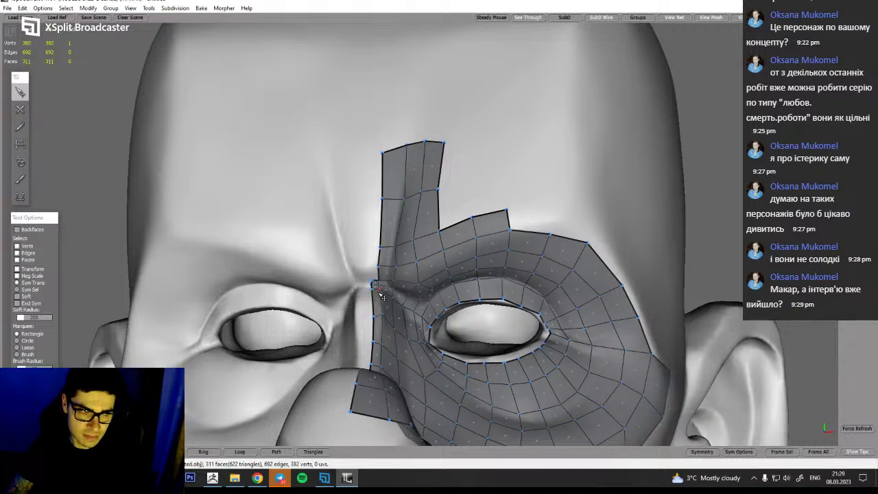
key("w")
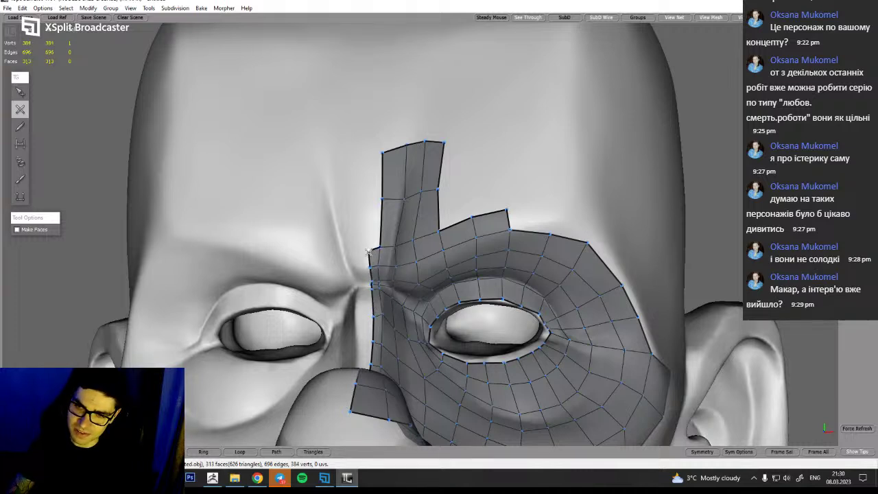
mouse_move(389, 274)
left_mouse_down("alt")
mouse_move(402, 279)
mouse_move(389, 285)
left_mouse_up("alt")
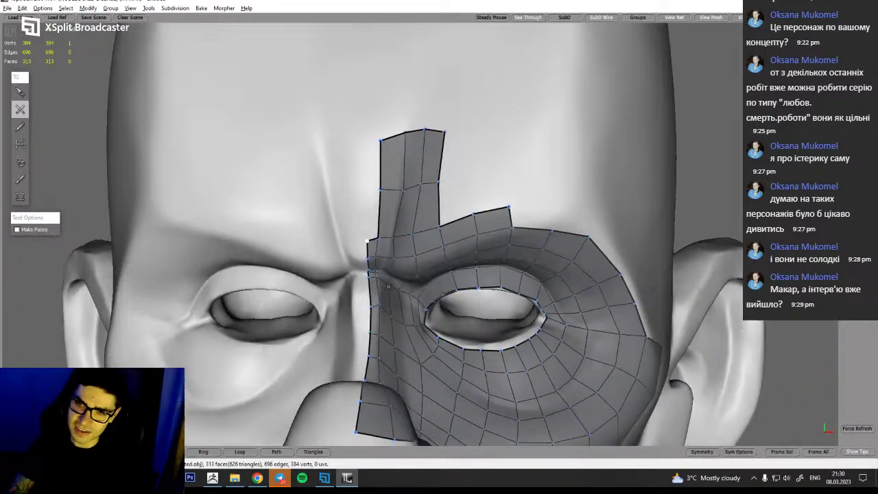
left_click(365, 189)
left_click(367, 139)
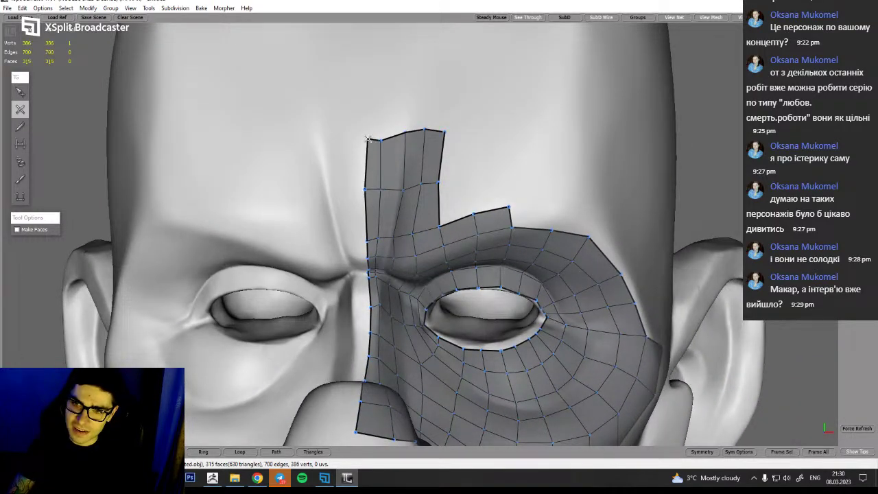
left_click_drag(398, 287, 379, 244, "alt")
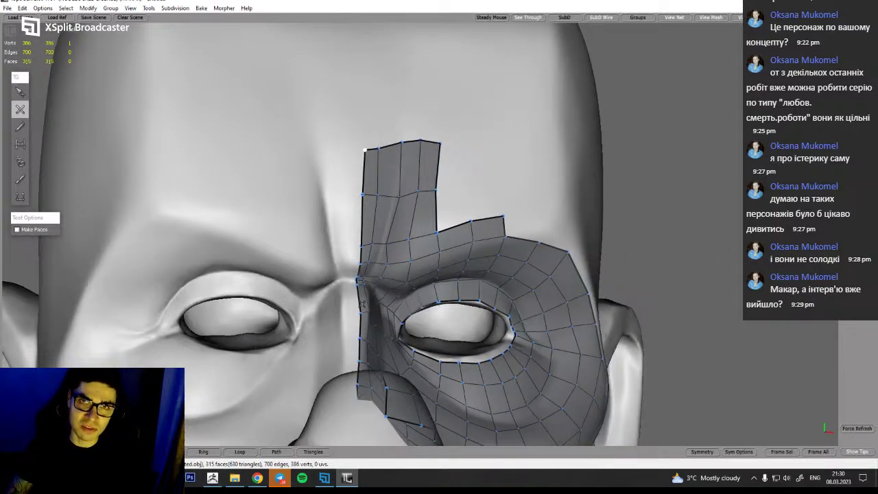
Reposition the retopology vertices between the brows and along the adjoining centre line to even out the quad rows
key("q")
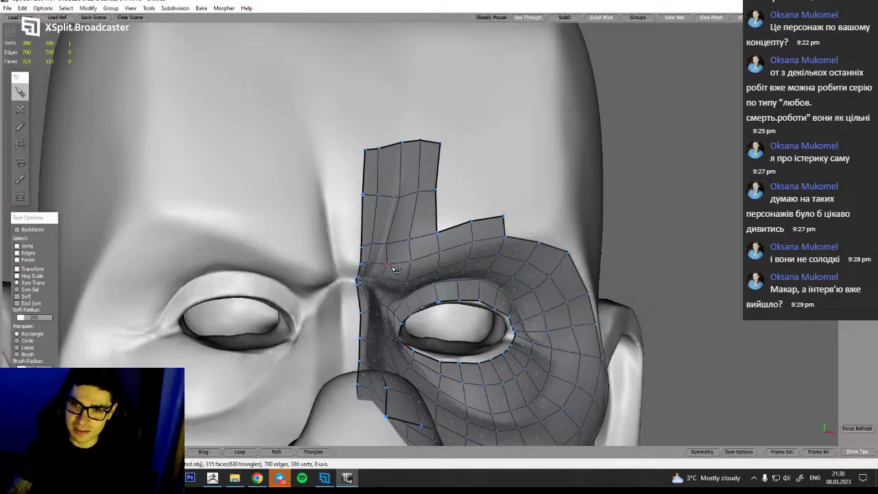
left_click_drag(401, 288, 389, 251, "alt")
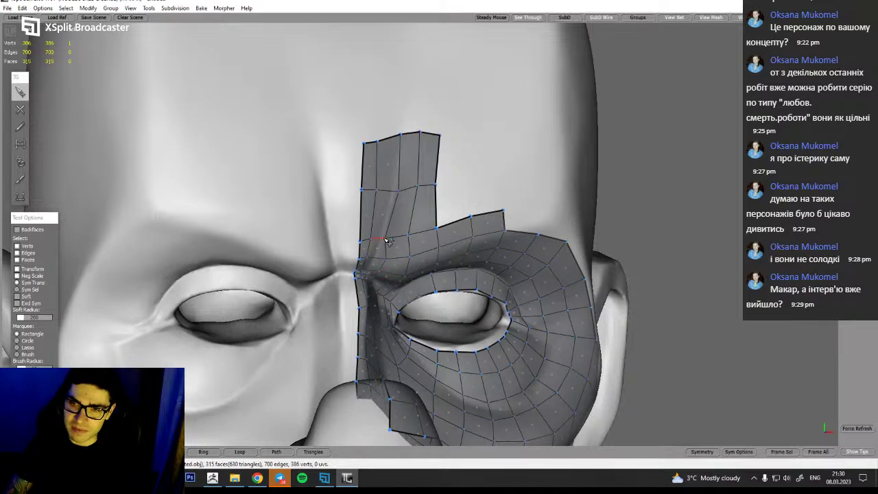
left_click_drag(414, 280, 353, 274, "alt")
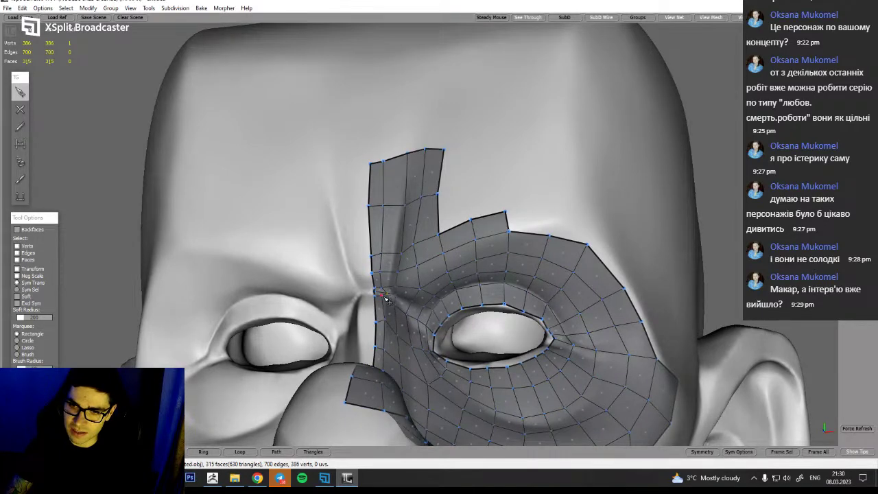
left_click_drag(390, 289, 397, 293, "alt")
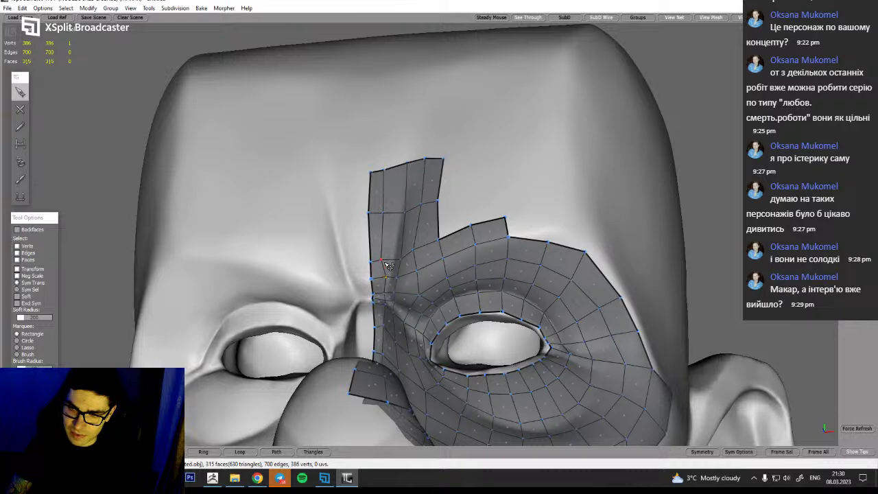
left_click_drag(374, 282, 376, 302, "alt")
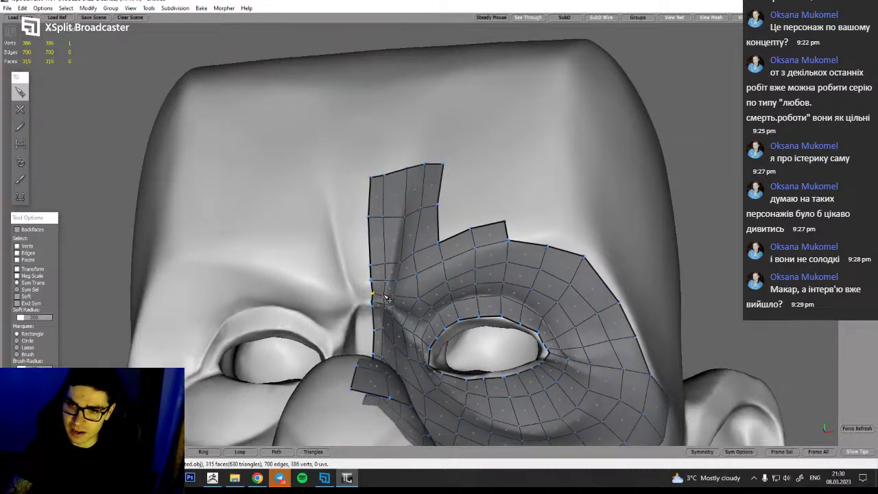
left_click_drag(398, 316, 395, 297, "alt")
Smooth the quad spacing between the brows and down the nose bridge with the Move brush, reducing its size to 10
left_click(21, 180)
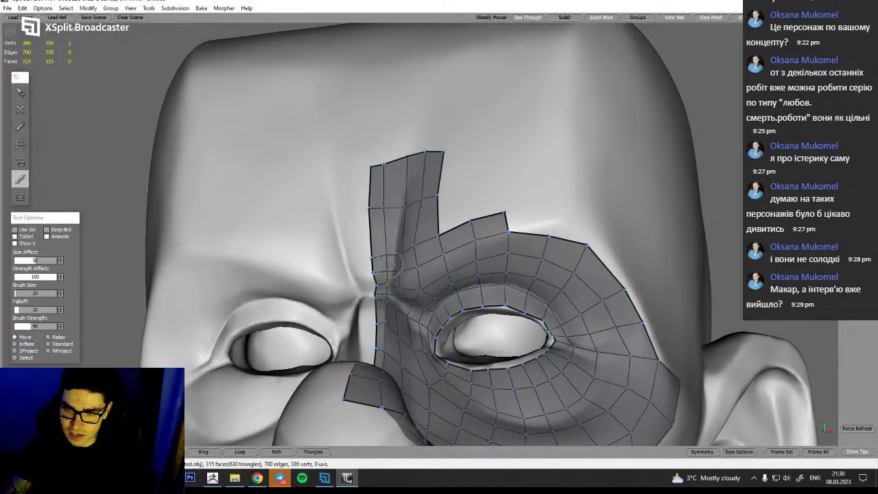
left_click_drag(396, 292, 355, 239, "alt")
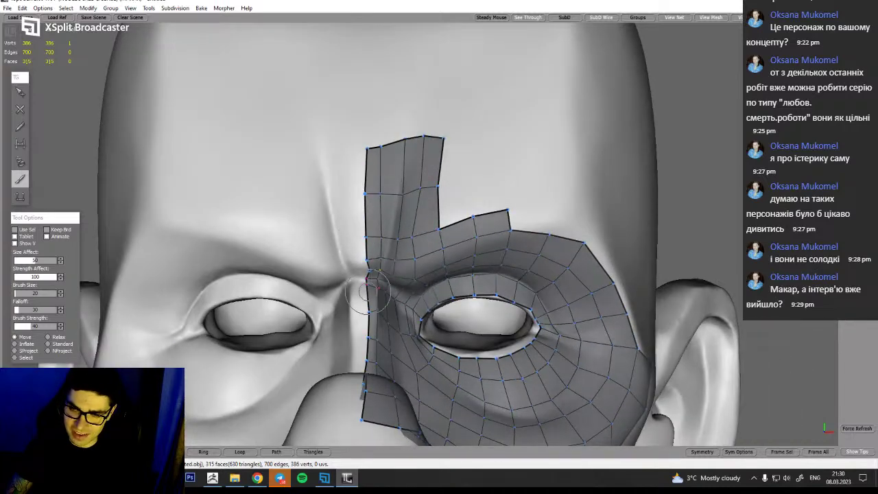
scroll(363, 271, "up", 2)
right_click_drag(364, 271, 343, 274, "alt")
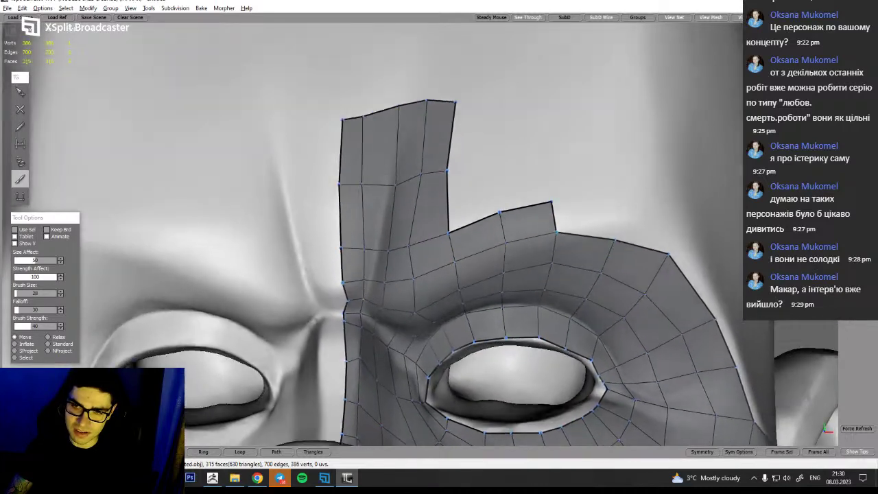
left_click_drag(343, 274, 325, 293, "alt")
middle_click_drag(340, 313, 325, 319)
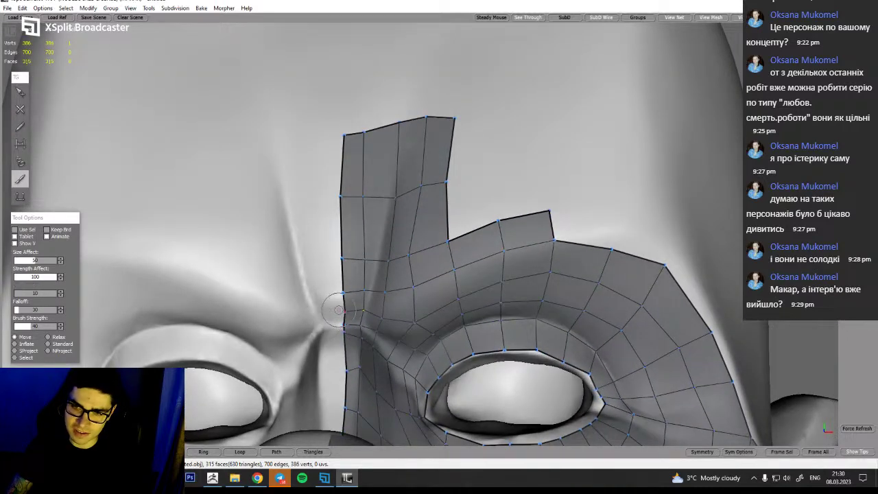
mouse_move(364, 358)
left_mouse_down("alt")
mouse_move(393, 350)
mouse_move(397, 338)
left_mouse_up("alt")
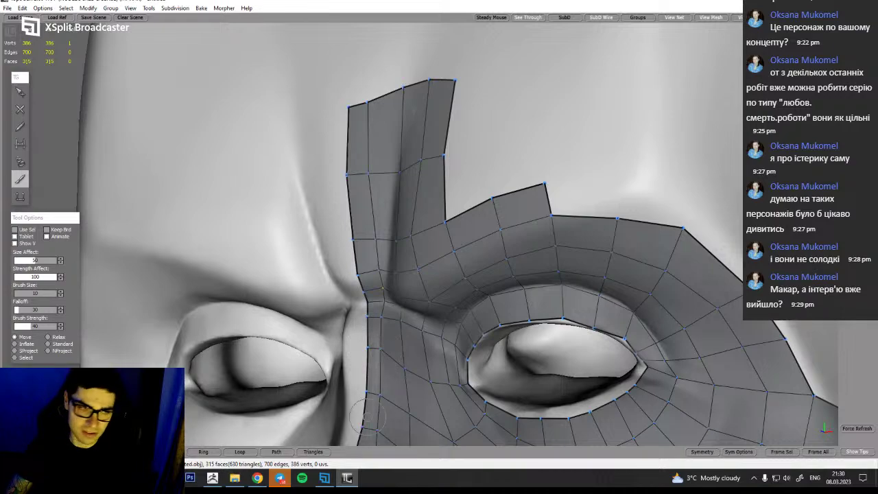
left_click_drag(376, 358, 442, 330, "alt")
scroll(319, 117, "down", 5)
Level and even out the upper edge of the forehead strip with the Move brush at size 51
mouse_move(313, 119)
left_mouse_down("alt")
mouse_move(392, 162)
mouse_move(439, 156)
mouse_move(392, 155)
mouse_move(441, 163)
mouse_move(413, 153)
mouse_move(405, 174)
mouse_move(457, 194)
mouse_move(371, 210)
left_mouse_up("alt")
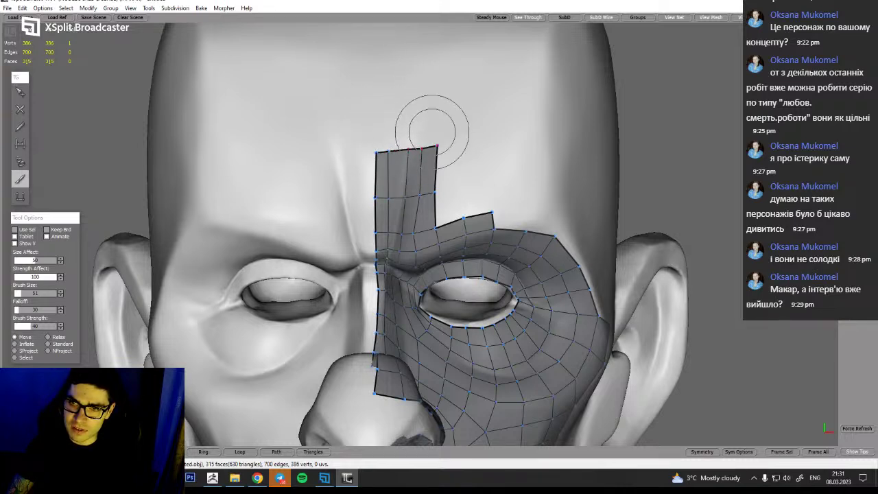
left_click_drag(451, 138, 453, 143)
mouse_move(403, 123)
left_mouse_down()
mouse_move(403, 134)
mouse_move(367, 143)
left_mouse_up()
mouse_move(450, 153)
left_mouse_down("alt")
mouse_move(364, 138)
mouse_move(494, 147)
mouse_move(429, 156)
mouse_move(411, 148)
mouse_move(372, 75)
left_mouse_up("alt")
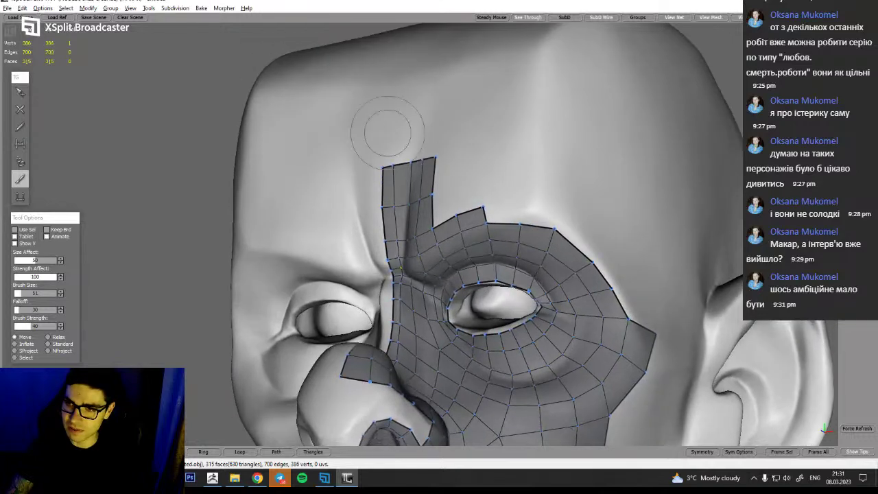
Reshape the quads over the brow ridge and its outer edge with the Move brush, using sizes 51 and 12
mouse_move(541, 211)
left_mouse_down()
mouse_move(536, 201)
mouse_move(540, 210)
mouse_move(557, 206)
left_mouse_up()
left_click_drag(472, 221, 485, 211, "alt")
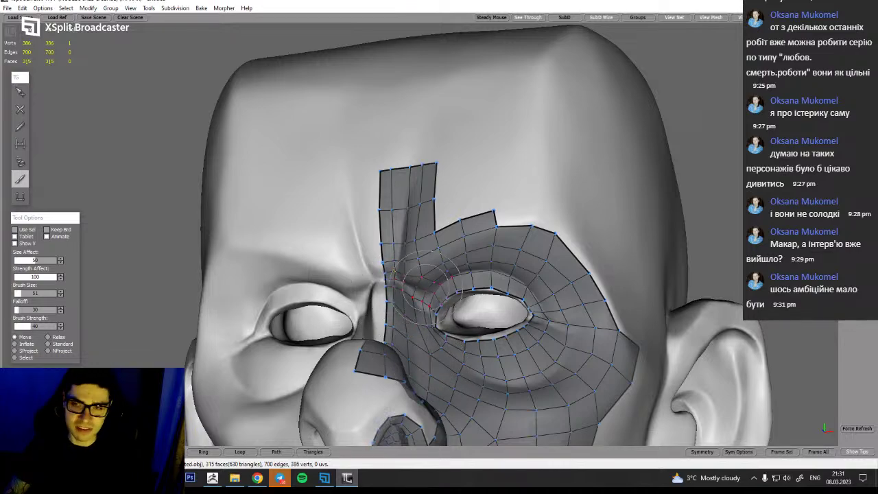
middle_click_drag(456, 278, 568, 206)
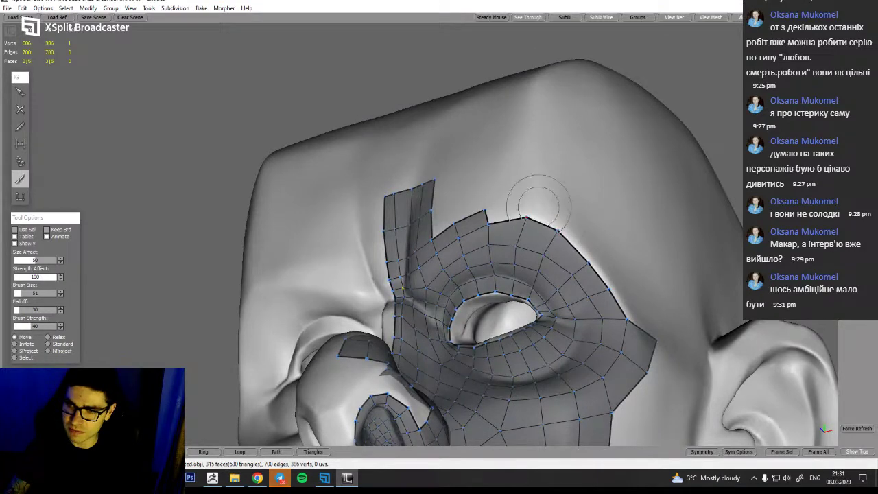
middle_click_drag(532, 284, 516, 275)
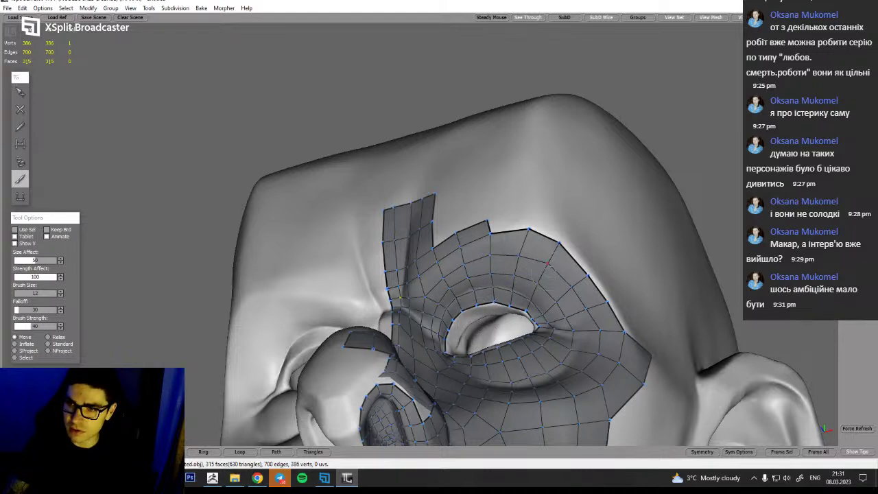
left_click_drag(411, 274, 371, 347, "alt")
Reposition the boundary vertices above the outer brow to straighten the eye loop's outer edge
key("c")
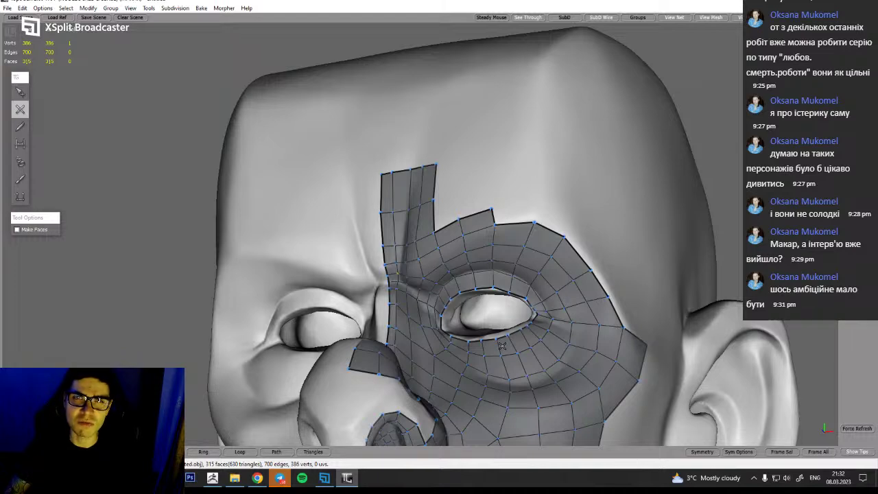
middle_click_drag(523, 299, 510, 230)
key("q")
left_click_drag(530, 219, 529, 214)
left_click_drag(536, 267, 543, 242, "alt")
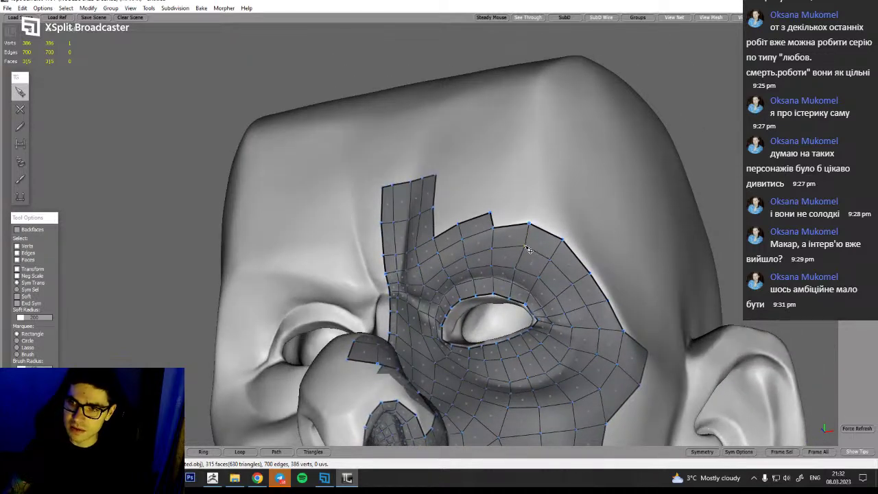
left_click_drag(549, 265, 543, 276, "alt")
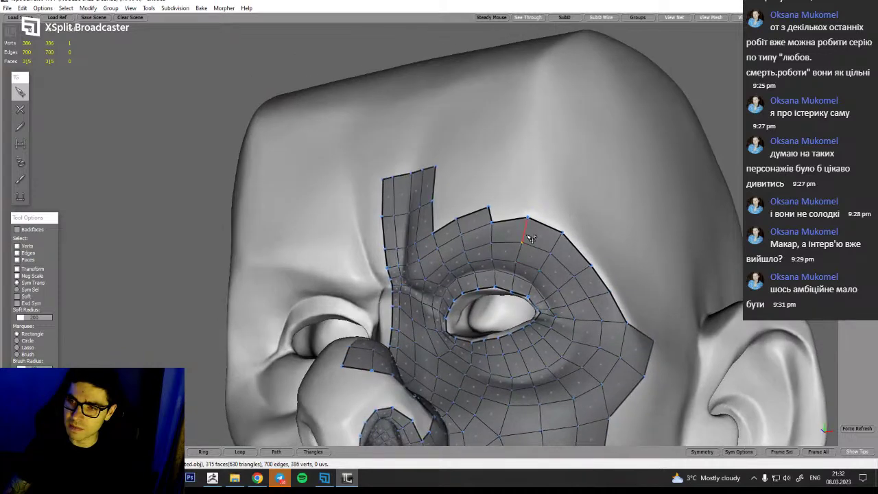
Extend the outer eye loop with four new quads from the notch above the brow down towards the temple
key("w")
left_click_drag(527, 210, 531, 198)
left_click(571, 211)
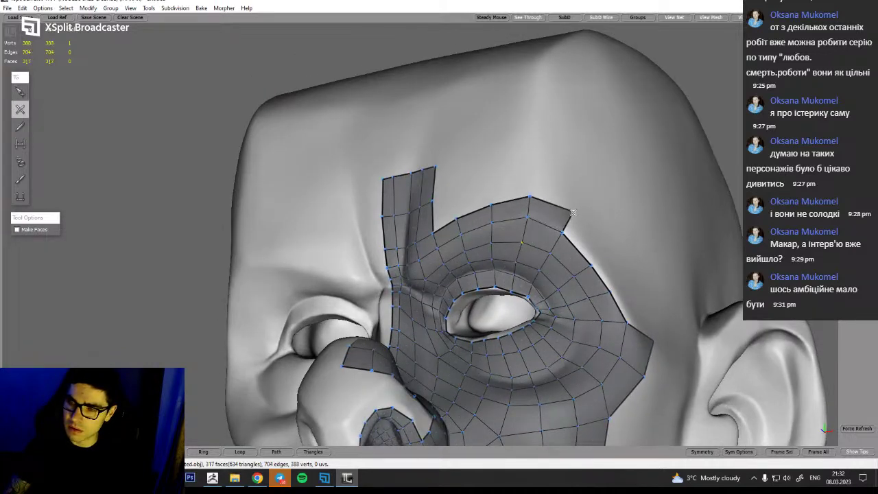
left_click_drag(572, 252, 571, 231, "alt")
left_click(596, 222)
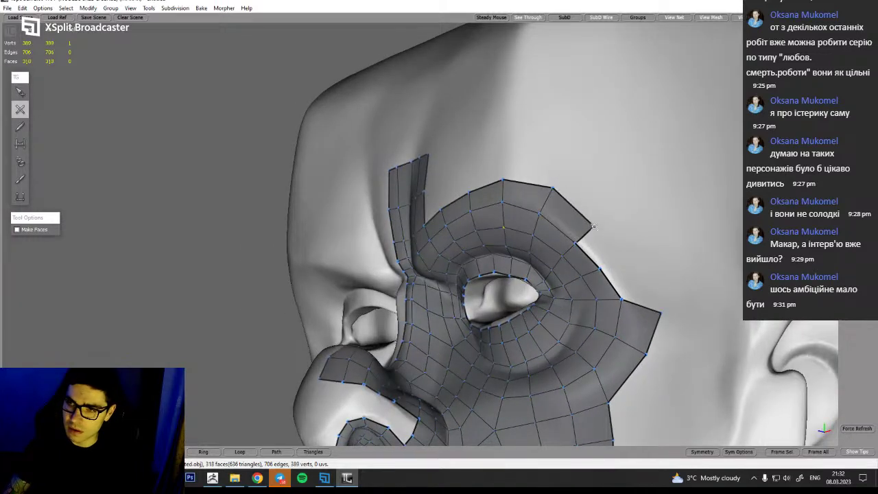
left_click(619, 259)
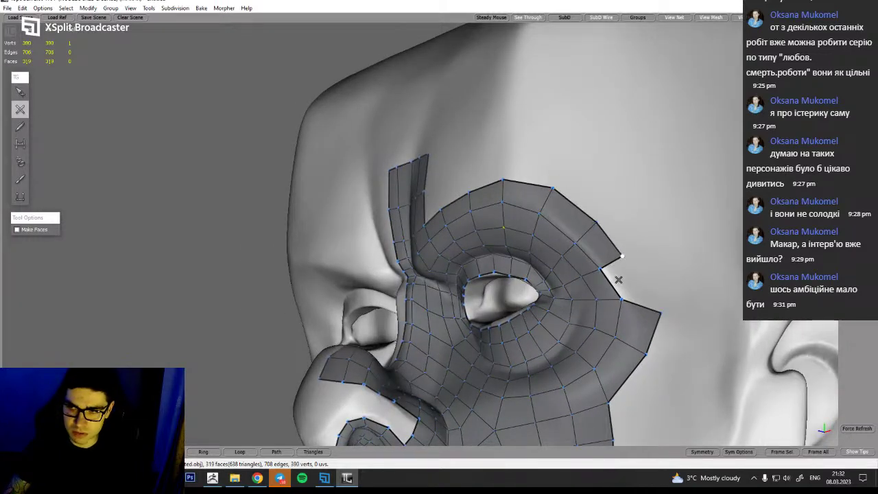
mouse_move(637, 284)
left_mouse_down("alt")
mouse_move(626, 278)
mouse_move(619, 286)
mouse_move(632, 298)
mouse_move(627, 293)
left_mouse_up("alt")
Adjust the outer vertices of the protruding temple quad beside the eye to align with the new row
key("q")
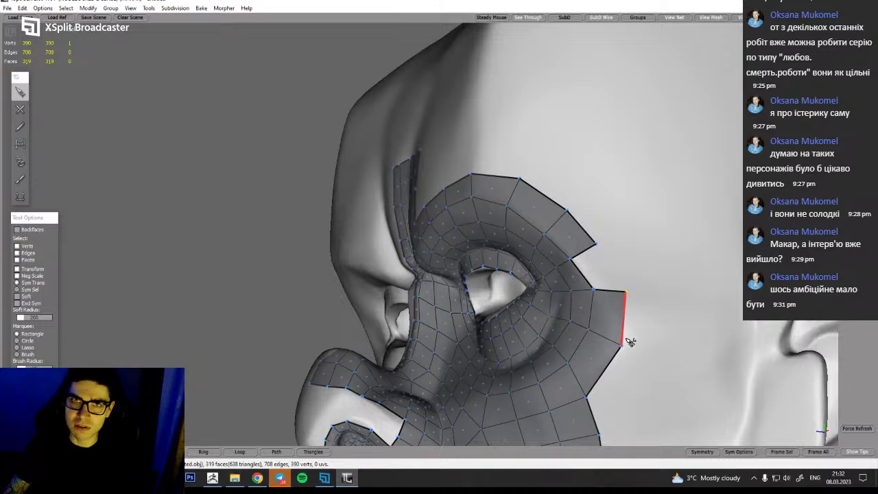
mouse_move(631, 309)
middle_mouse_down()
mouse_move(678, 324)
mouse_move(645, 305)
middle_mouse_up()
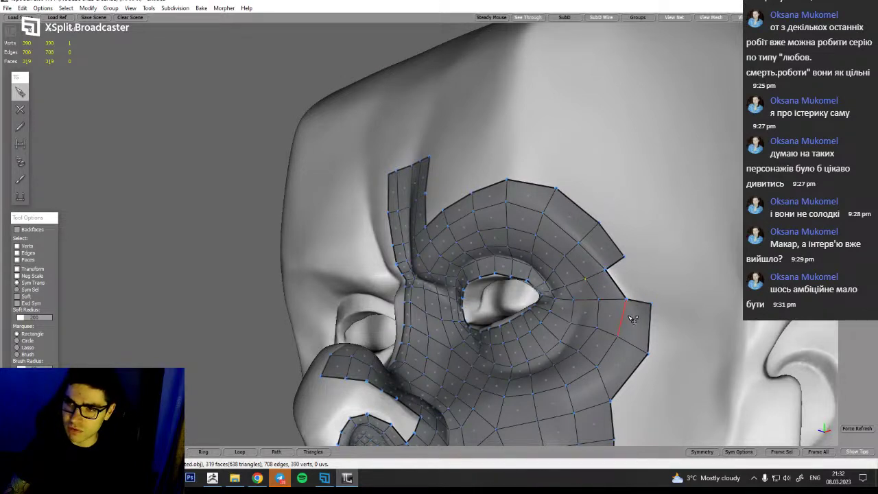
left_click_drag(630, 320, 595, 292, "alt")
key("w")
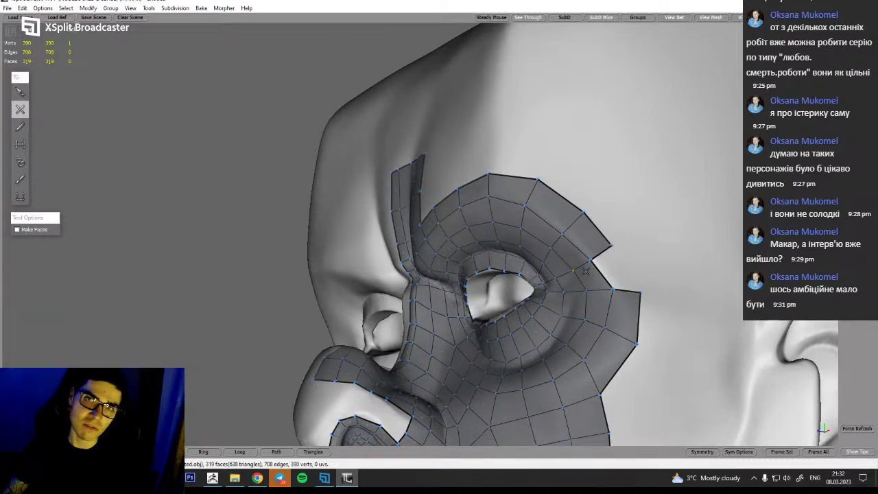
mouse_move(622, 310)
left_mouse_down("alt")
mouse_move(637, 341)
mouse_move(597, 347)
mouse_move(628, 306)
left_mouse_up("alt")
key("q")
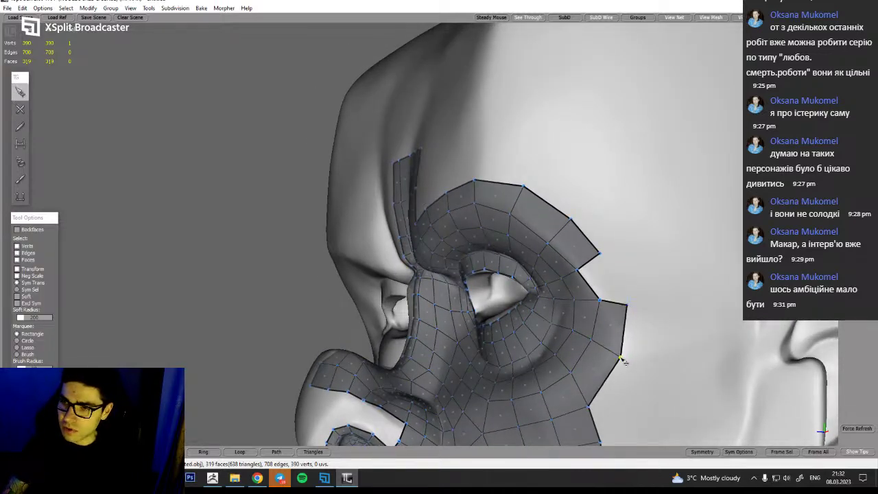
mouse_move(623, 360)
left_mouse_down("alt")
mouse_move(613, 348)
mouse_move(652, 362)
mouse_move(636, 353)
left_mouse_up("alt")
Close the remaining gap at the temple with a quad, joining the brow row to the side of the eye loop
key("w")
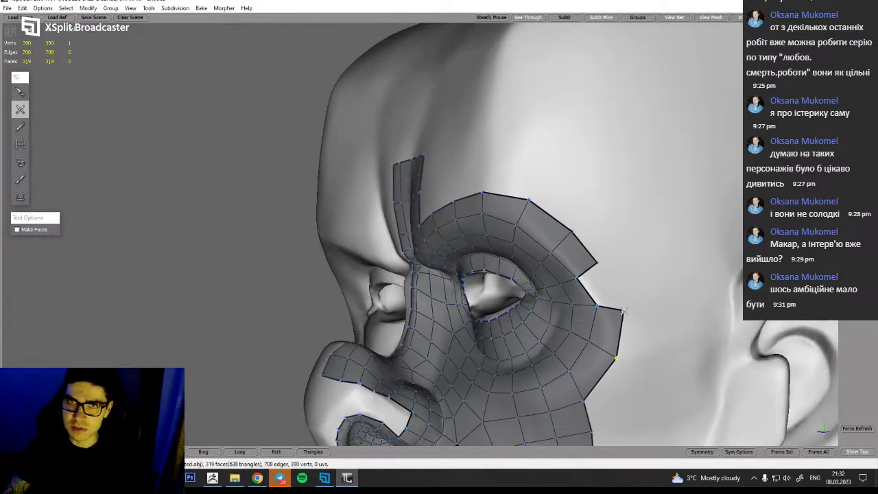
left_click(599, 264)
left_click_drag(624, 315, 624, 304)
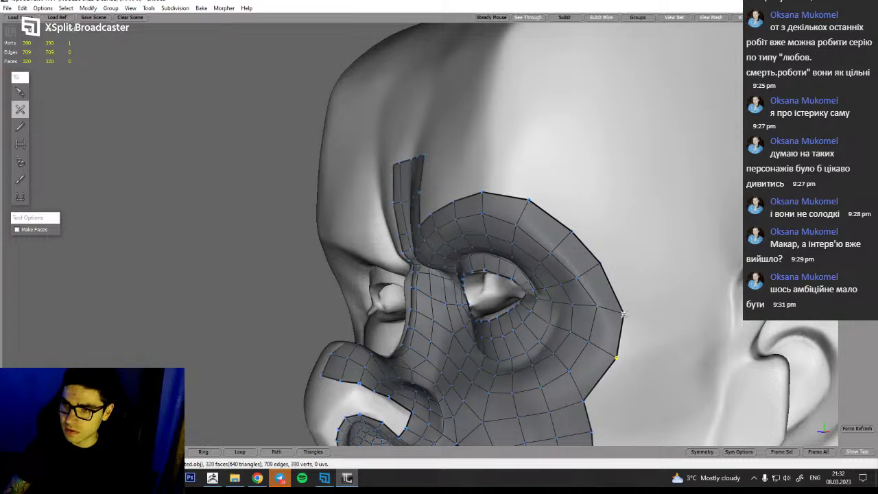
Examine the edge flow around the eye, below the eyelid and down the cheek from several angles
mouse_move(623, 351)
left_mouse_down("alt")
mouse_move(630, 350)
mouse_move(610, 354)
left_mouse_up("alt")
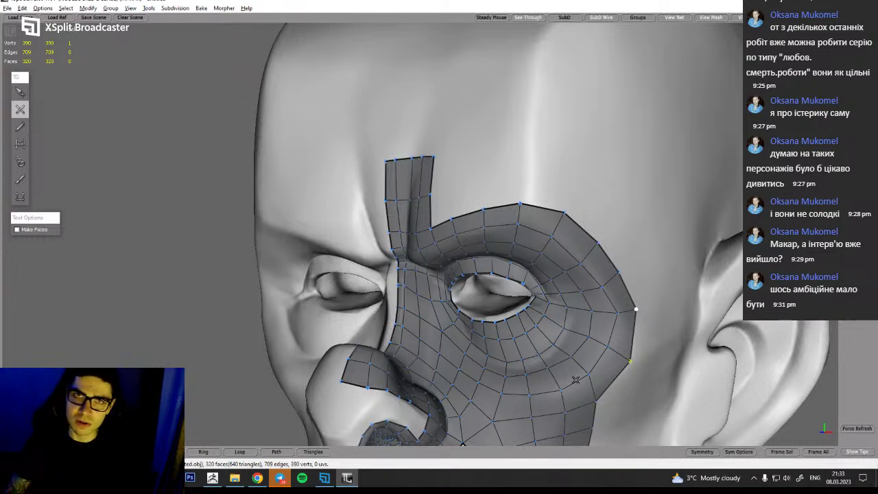
middle_click_drag(584, 367, 538, 342)
key("s")
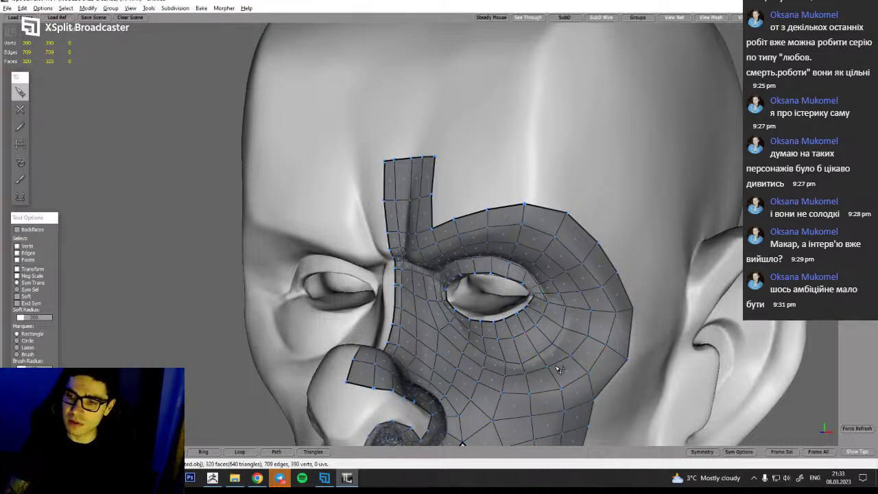
left_click_drag(560, 371, 564, 371, "alt")
left_click(530, 383)
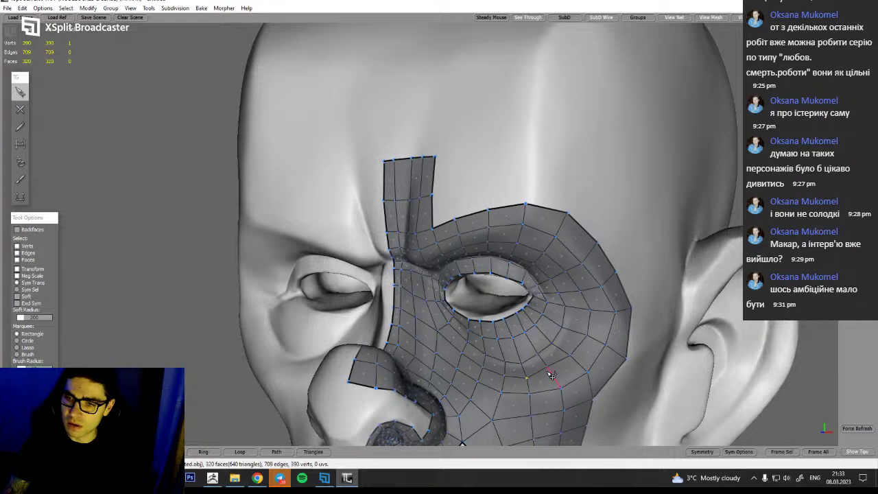
left_click(531, 311)
left_click(572, 149)
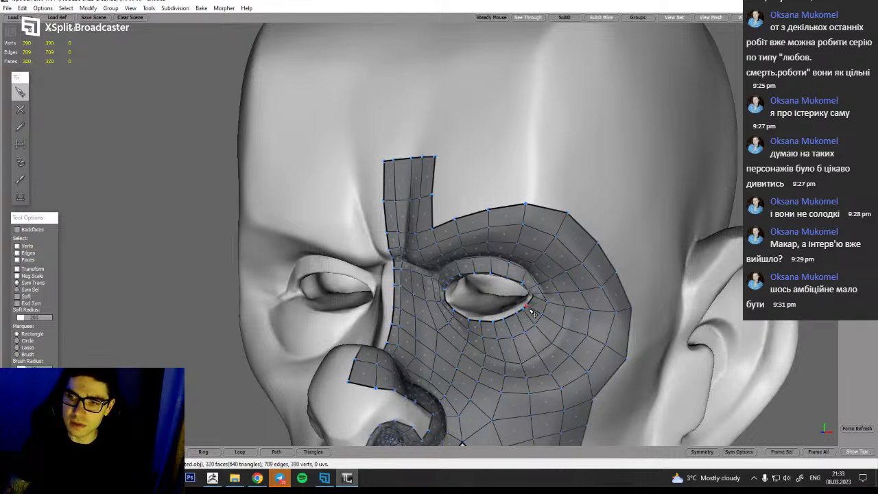
left_click_drag(533, 338, 513, 314, "alt")
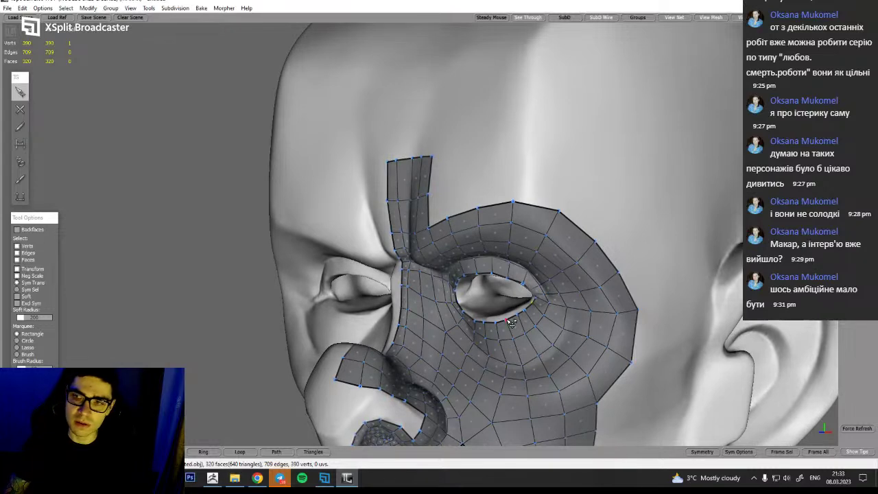
middle_click_drag(510, 368, 495, 297, "alt")
left_click_drag(494, 297, 455, 315, "alt")
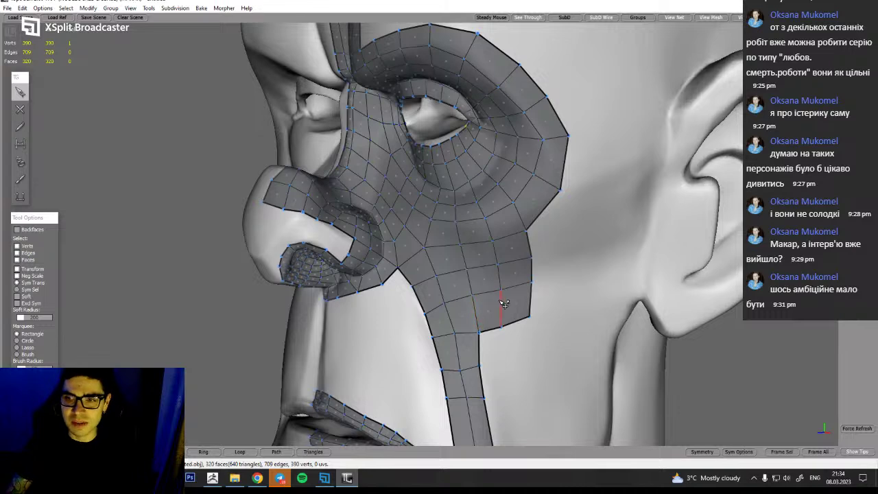
left_click_drag(512, 304, 497, 267, "alt")
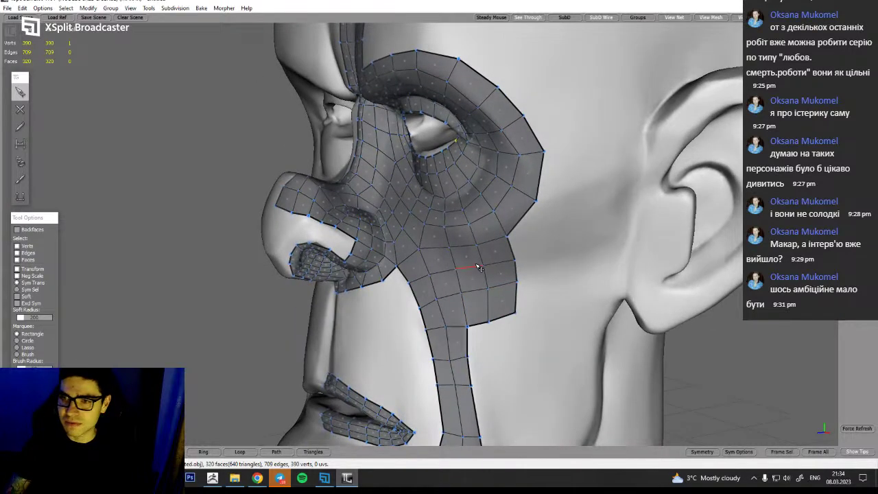
key("w")
key("q")
key("w")
key("q")
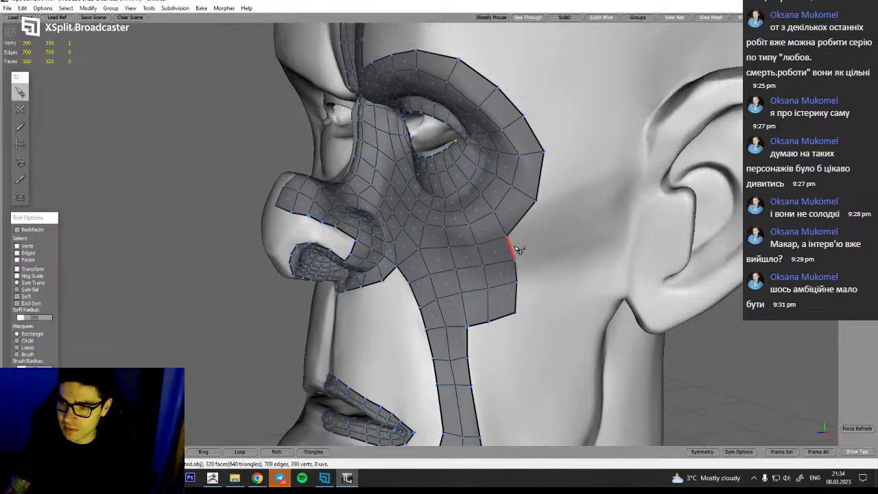
Extend the outer eye loop with three new quads running from the cheekbone notch up along the temple
left_click_drag(529, 234, 514, 212, "alt")
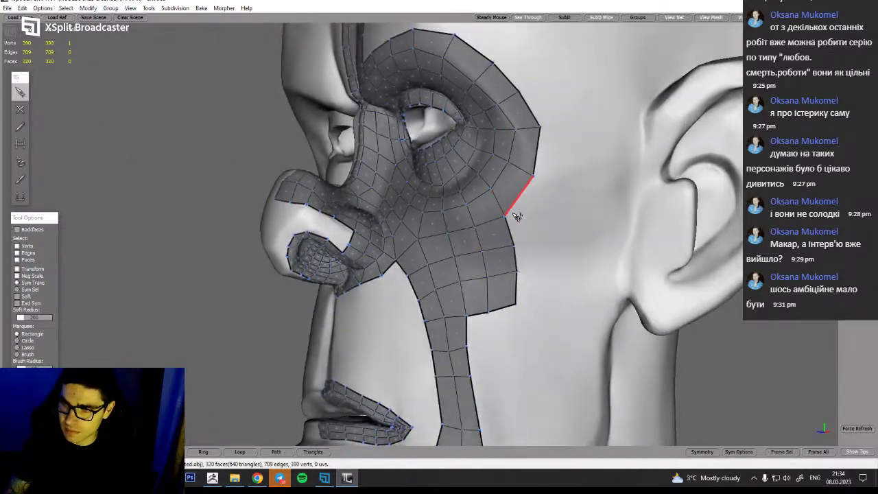
key("w")
key("q")
key("w")
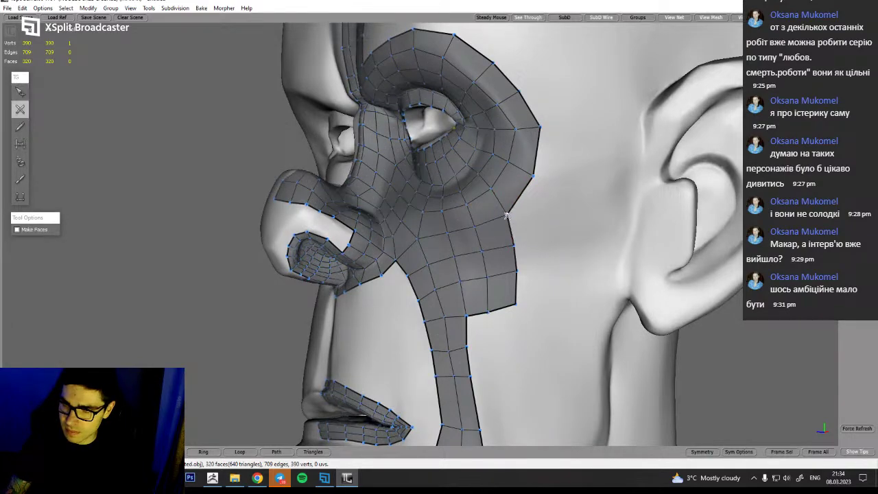
left_click(538, 243)
left_click_drag(526, 231, 539, 194)
left_click(558, 188)
left_click(566, 136)
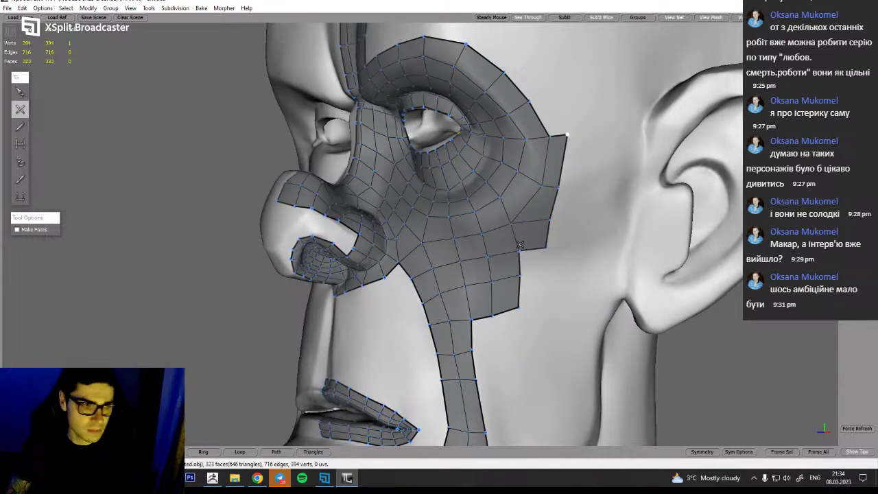
Continue the outer temple row upwards with two more quads towards the tail of the brow
left_click_drag(494, 271, 531, 256, "alt")
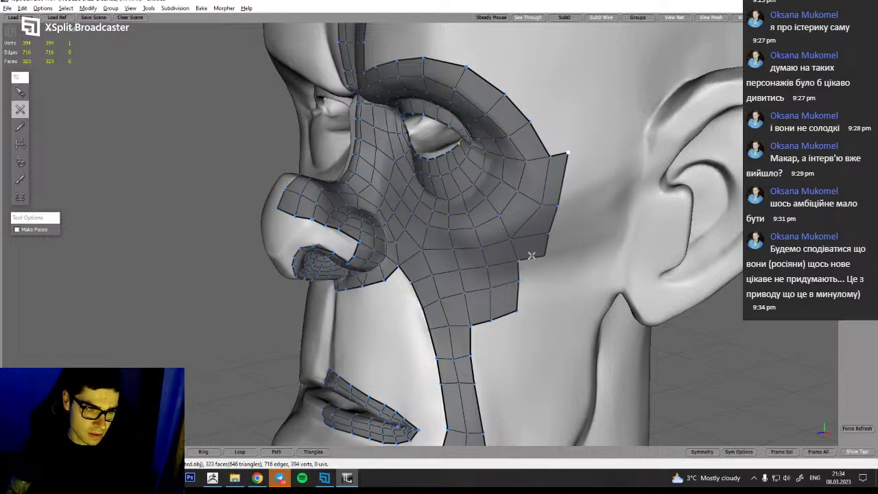
left_click_drag(532, 256, 536, 255, "alt")
left_click_drag(417, 177, 500, 233, "alt")
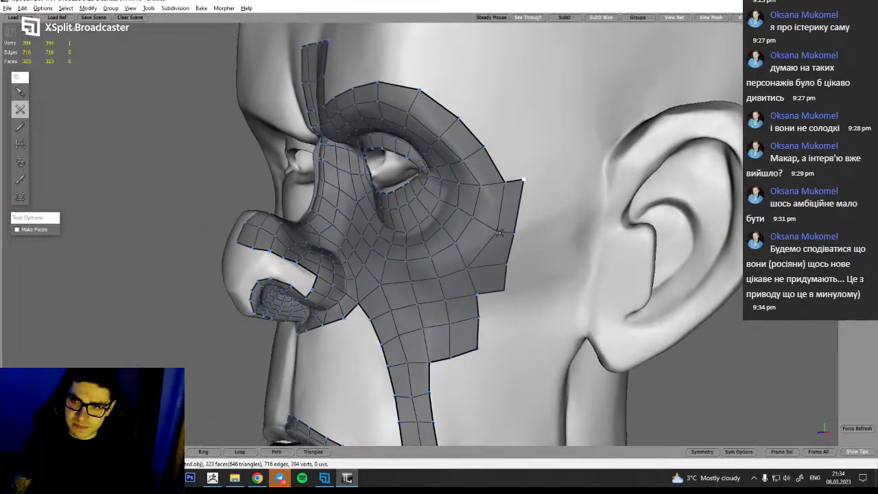
left_click(511, 142)
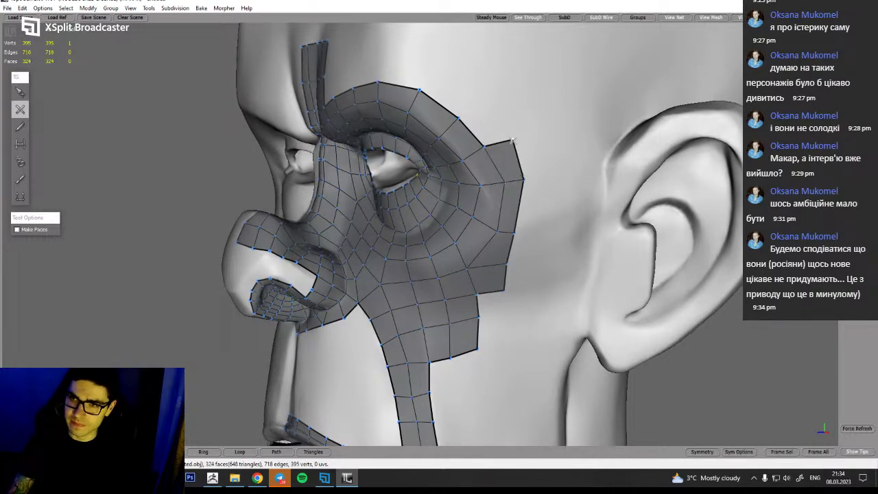
left_click(486, 118)
left_click_drag(494, 176, 482, 223, "alt")
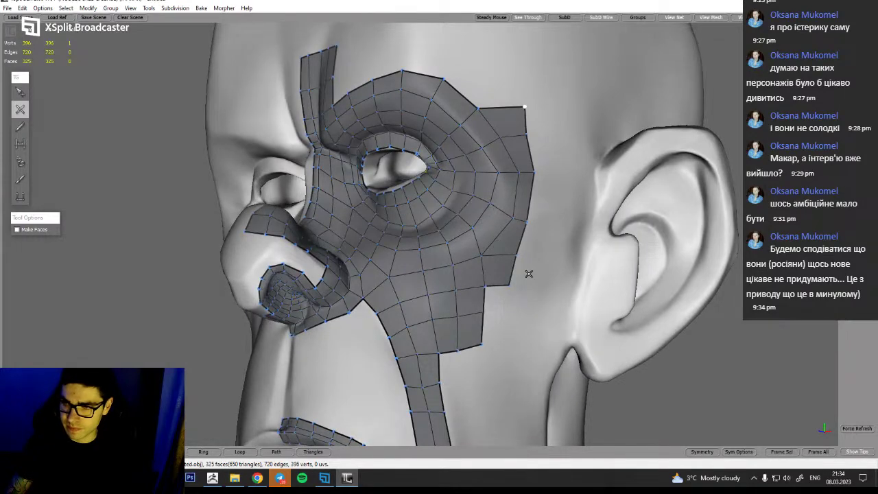
Delete the irregular quad at the cheekbone notch and weld the protruding quad's corner below it to the outer eye loop
key("q")
left_click(527, 238)
key("Delete")
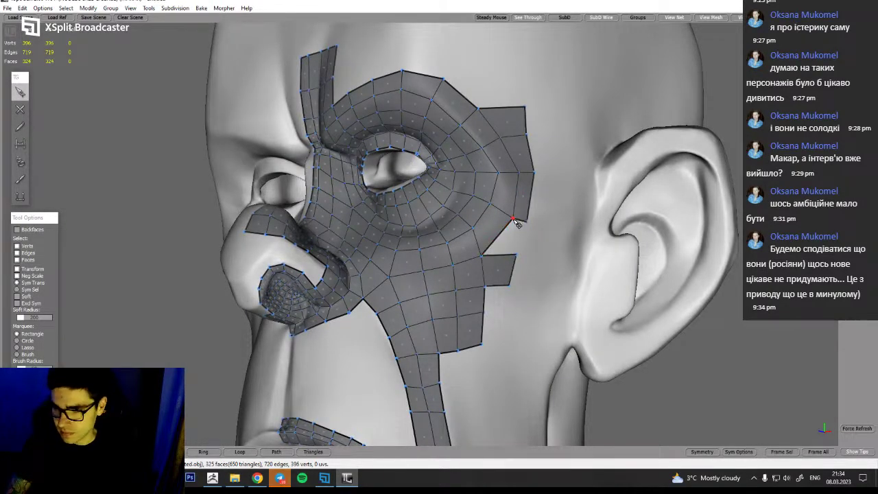
left_click_drag(516, 254, 512, 239)
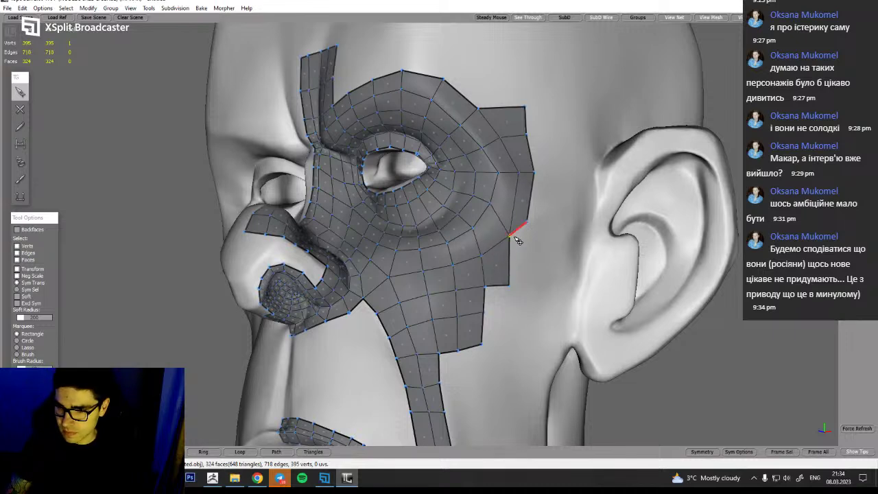
Reposition the cheekbone and lower temple vertices below the outer eye to even out the quads
middle_click_drag(528, 240, 512, 280)
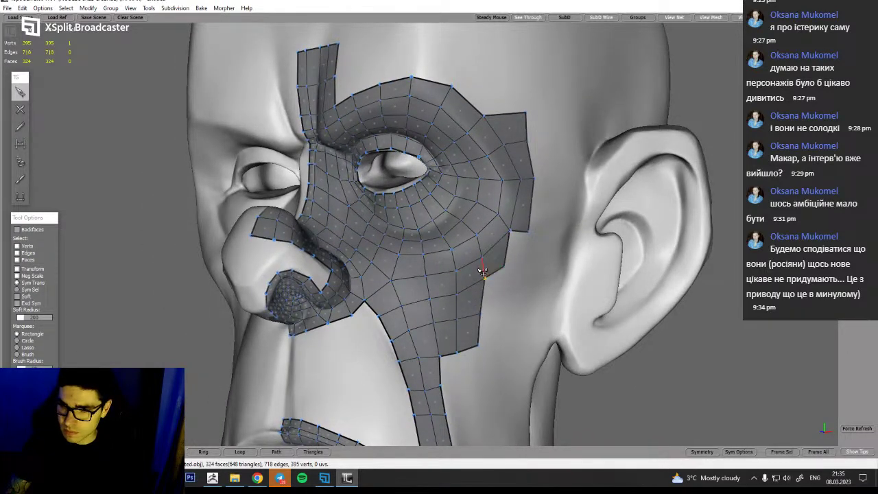
middle_click_drag(464, 268, 515, 274)
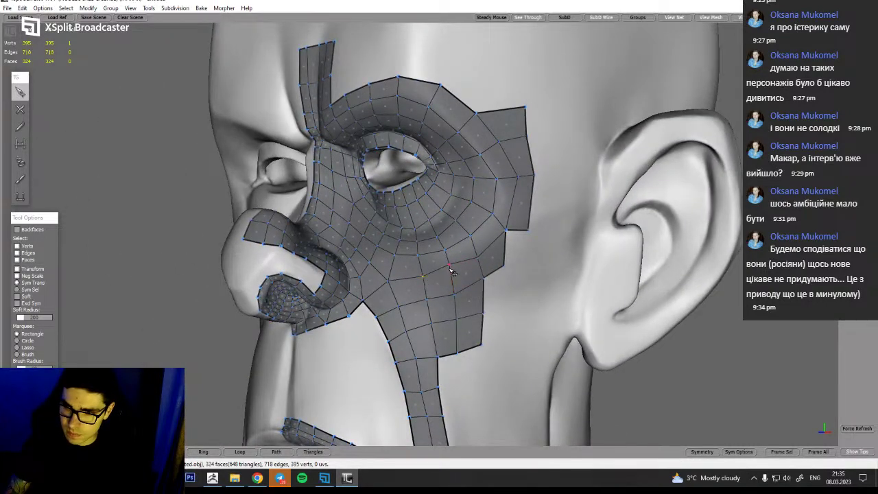
middle_click_drag(454, 273, 492, 235)
left_click(498, 227)
left_click(509, 175)
middle_click_drag(565, 177, 606, 189)
left_click(555, 246)
Split the ring of seven edges between the outer eye corner and temple to insert a new edge loop
middle_click_drag(520, 253, 515, 211)
left_click(516, 210, "ctrl")
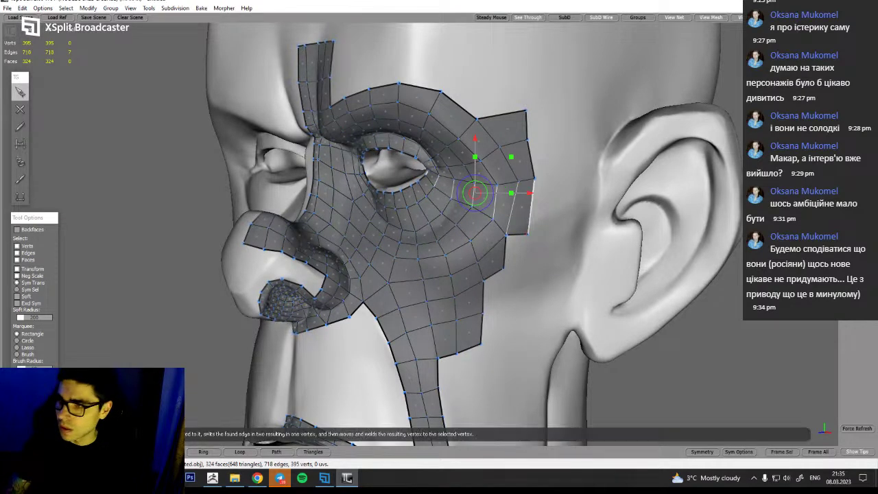
left_click(716, 369)
middle_click_drag(693, 404, 540, 304)
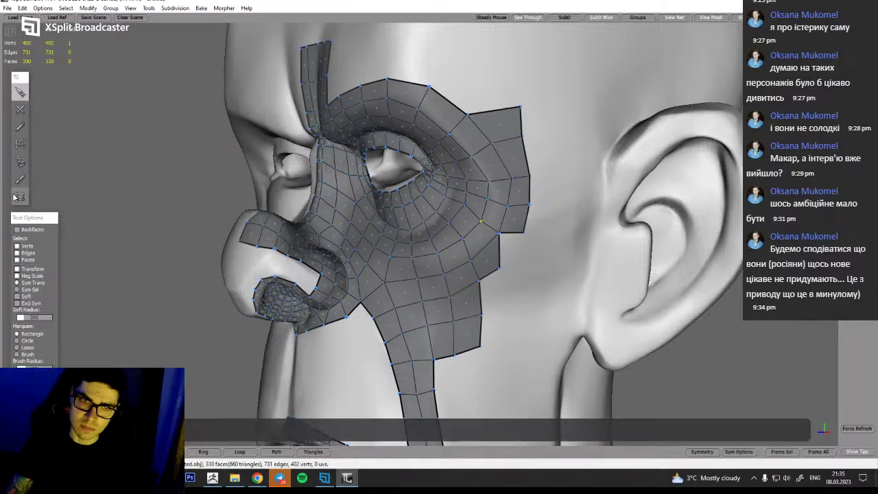
Even out the mesh around the outer eye corner and below the eye with the Move brush, reducing the brush size to 11
key("b")
middle_click_drag(446, 214, 451, 200)
left_click_drag(464, 211, 452, 197)
middle_click_drag(478, 199, 476, 234)
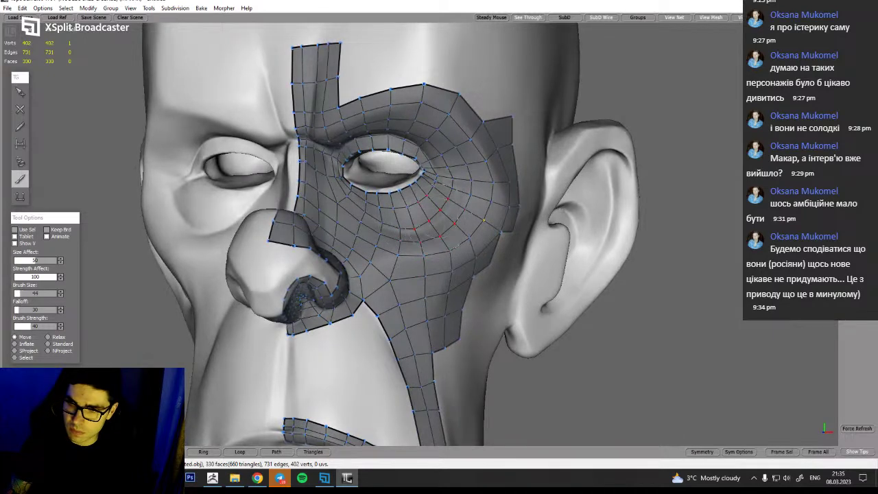
middle_click_drag(467, 227, 469, 214)
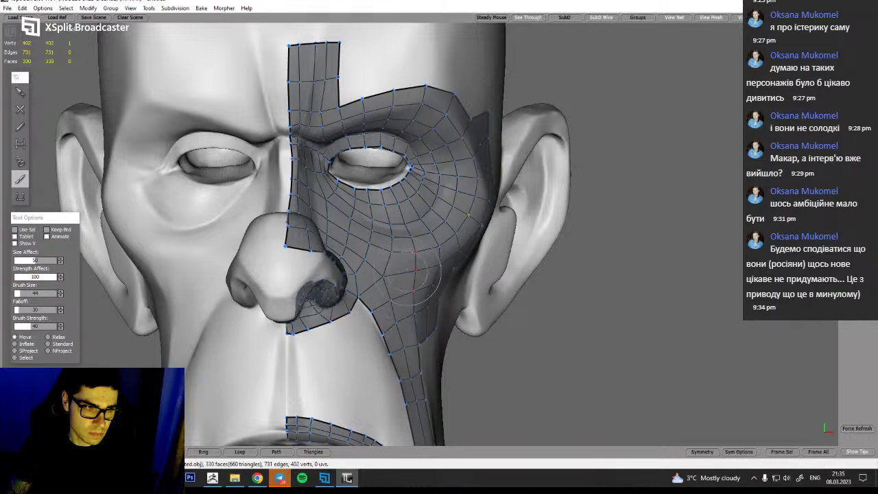
middle_click_drag(426, 306, 487, 222)
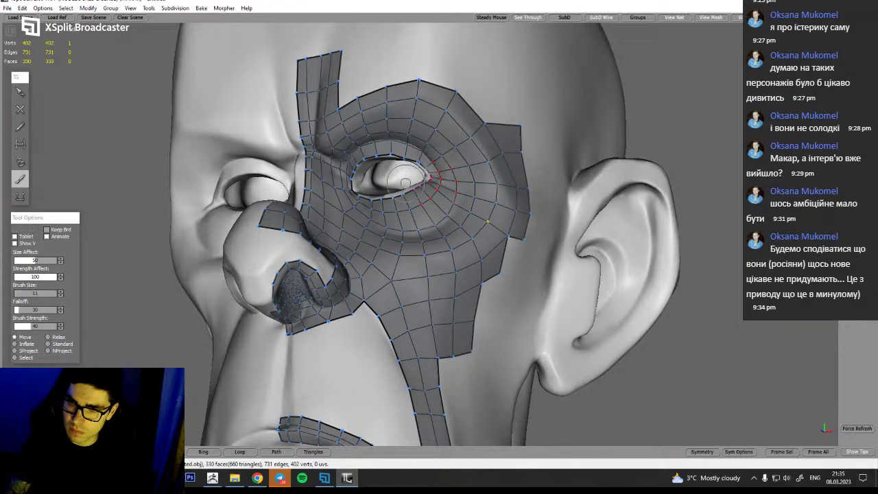
middle_click_drag(427, 177, 446, 171)
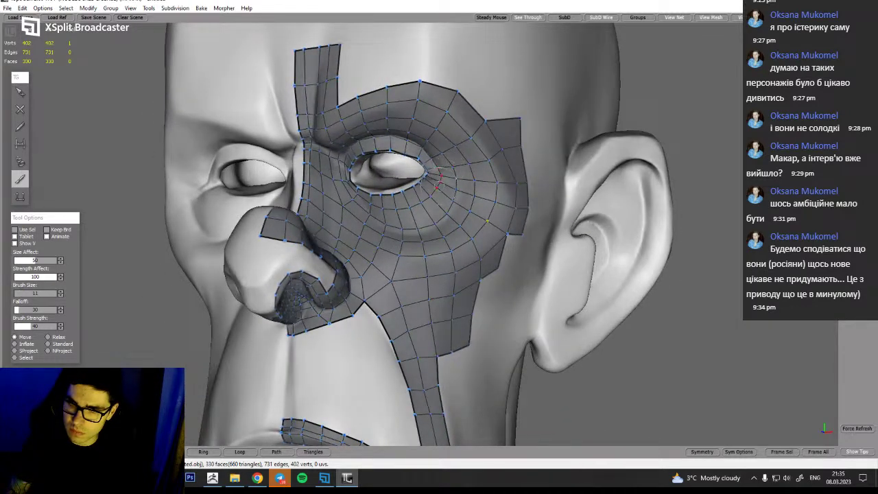
middle_click_drag(446, 216, 445, 235)
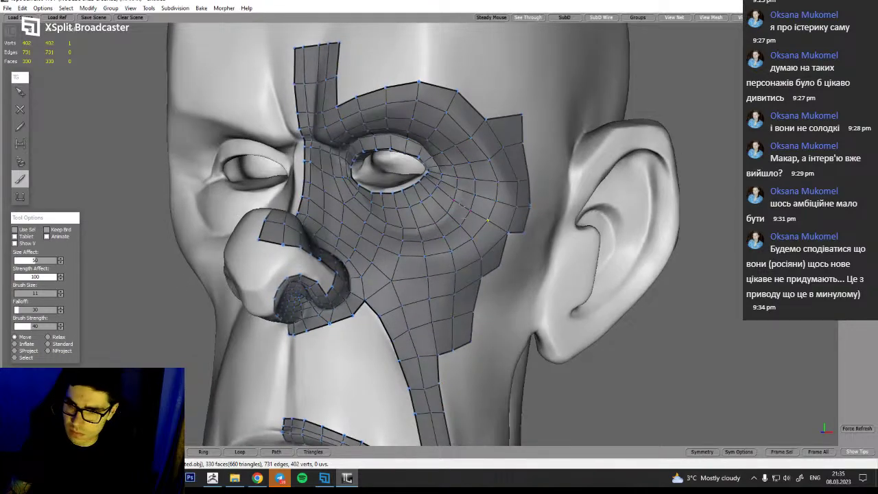
Examine the topology of the eye, cheek, mouth and jaw patches from several angles and distances
left_click_drag(420, 230, 411, 247, "alt")
right_click_drag(412, 247, 351, 440, "alt")
mouse_move(411, 247)
left_mouse_down("alt")
mouse_move(356, 244)
mouse_move(481, 237)
mouse_move(449, 221)
mouse_move(455, 226)
mouse_move(425, 267)
left_mouse_up("alt")
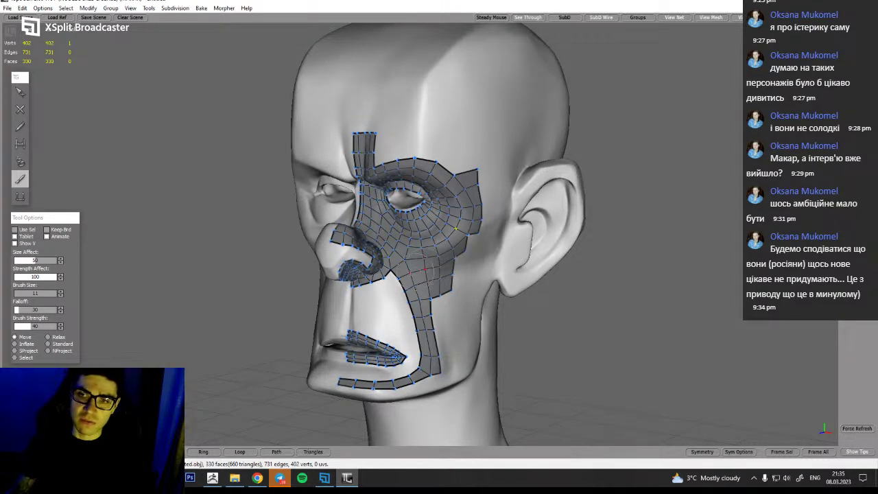
middle_click_drag(391, 333, 394, 273, "alt")
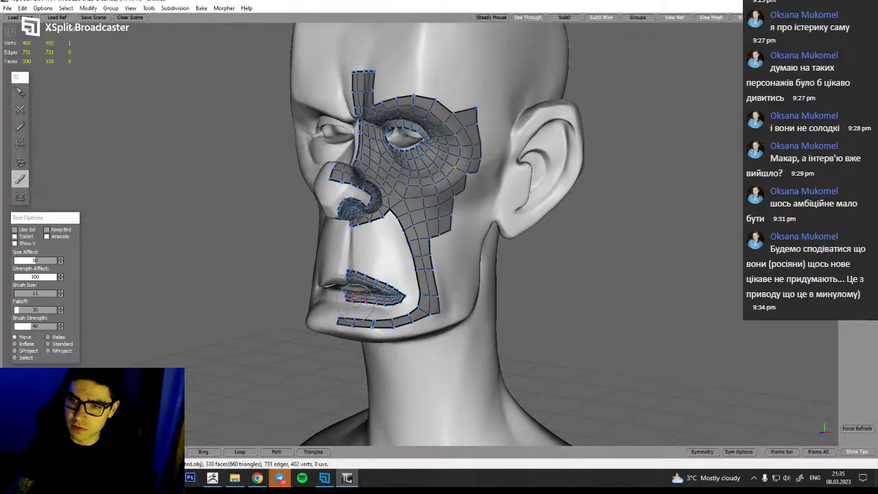
scroll(388, 280, "up", 3)
scroll(352, 291, "up", 4)
left_click_drag(346, 274, 325, 313, "alt")
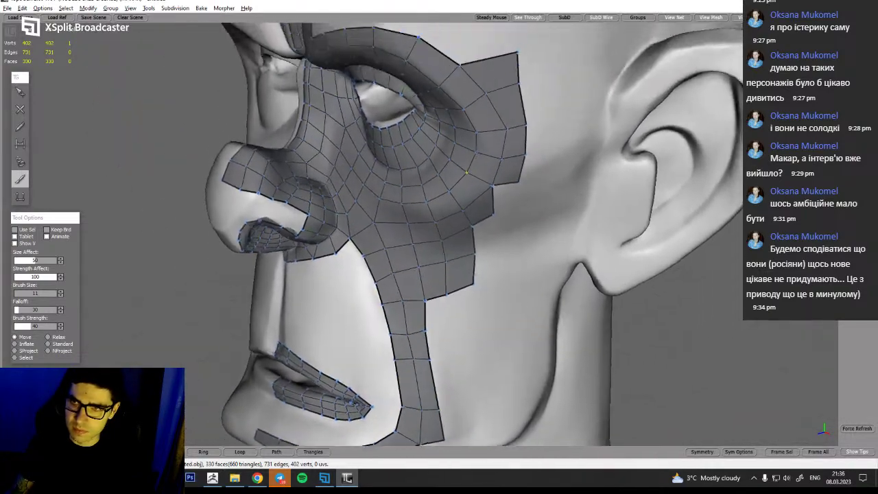
middle_click_drag(325, 312, 324, 372, "alt")
middle_click_drag(468, 245, 476, 142, "alt")
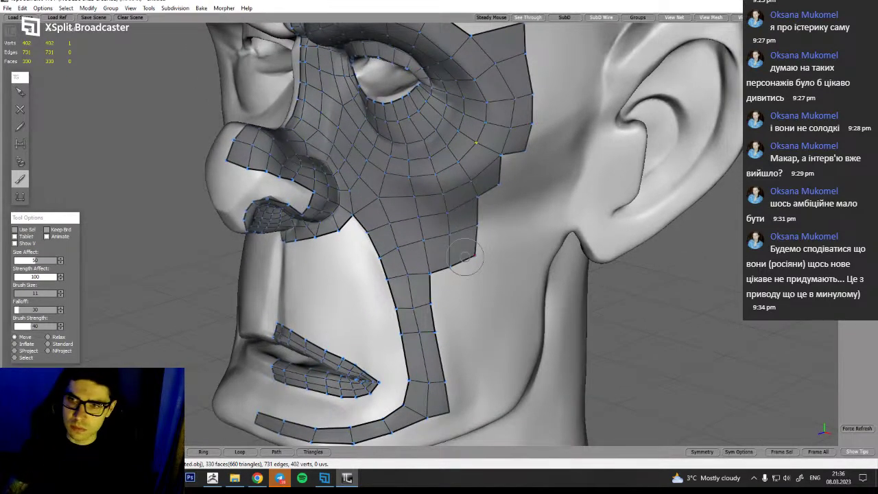
right_click_drag(485, 324, 490, 344, "alt")
mouse_move(489, 342)
left_mouse_down("alt")
mouse_move(553, 339)
mouse_move(439, 343)
mouse_move(451, 320)
left_mouse_up("alt")
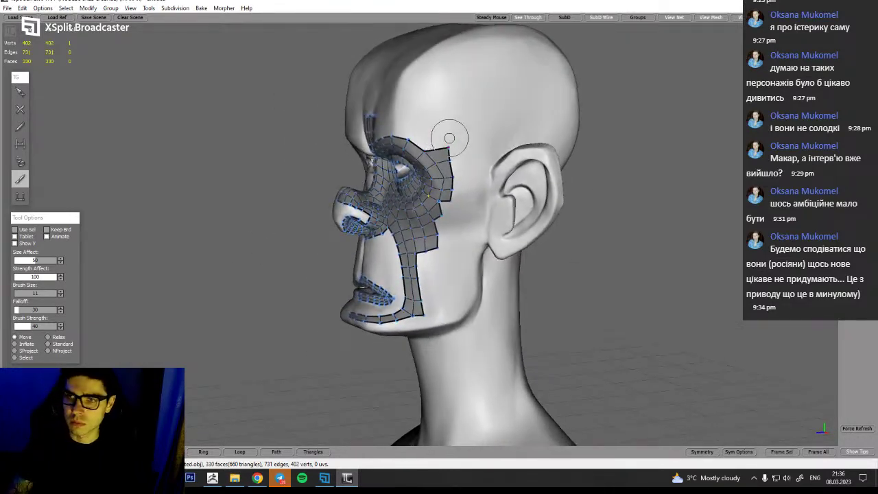
left_click_drag(456, 144, 433, 229, "alt")
Bridge the nose base to the upper lip with four long quads, working outwards from the centre line
left_click(20, 110)
right_click_drag(376, 287, 403, 341, "alt")
left_click_drag(403, 341, 446, 300, "alt")
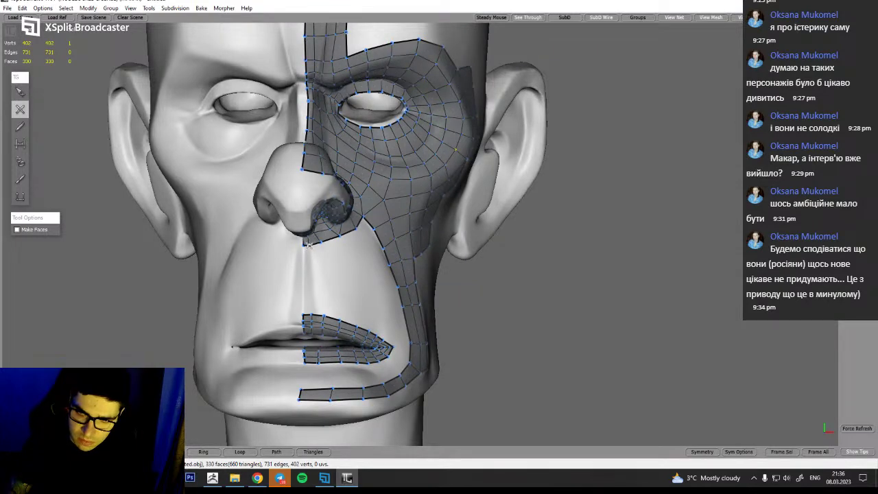
left_click_drag(319, 317, 310, 316, "alt")
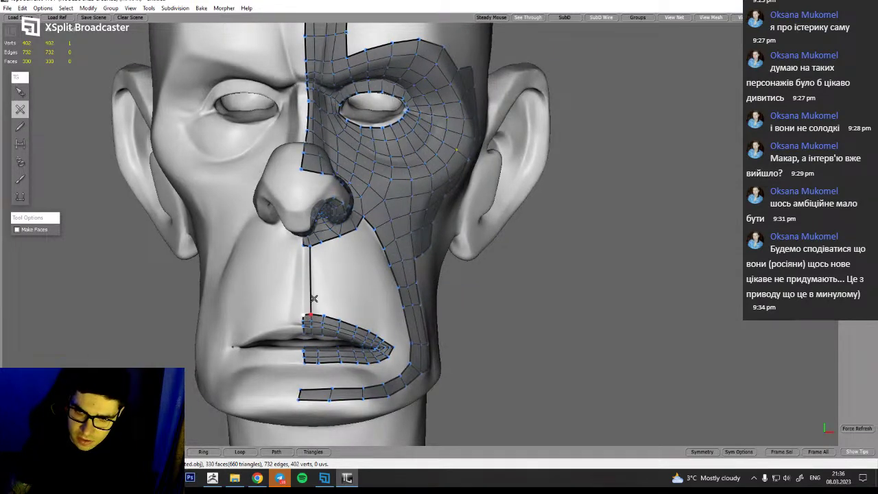
left_click(302, 247)
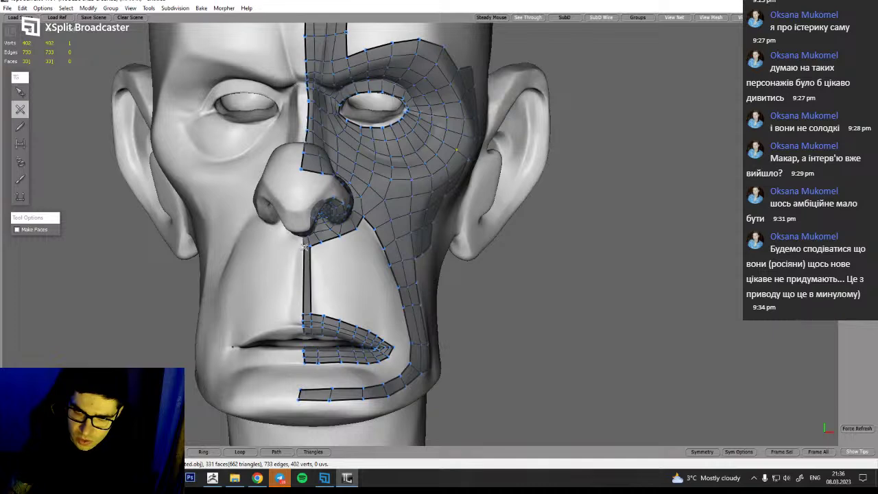
left_click_drag(325, 305, 303, 254, "alt")
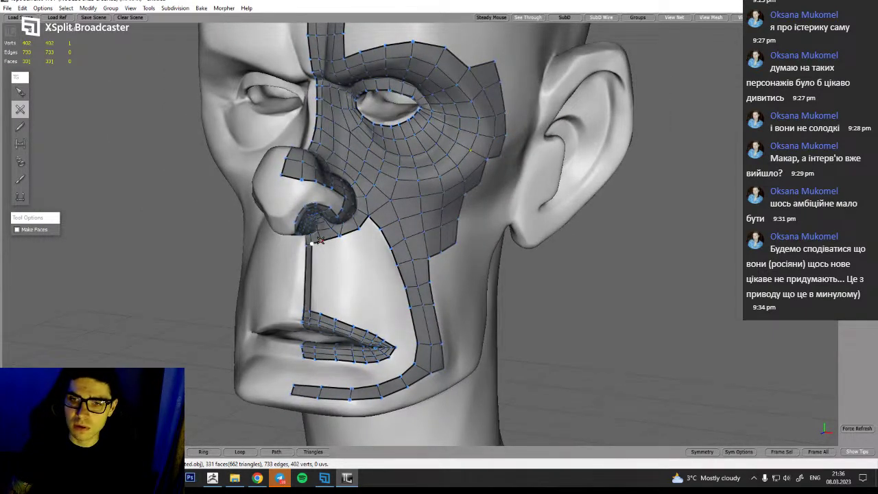
left_click(321, 310)
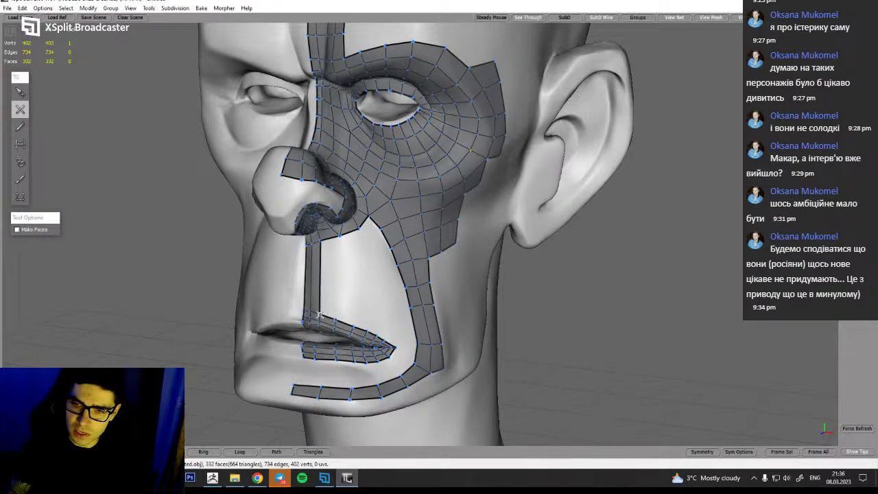
left_click(341, 237)
left_click_drag(328, 330, 350, 397, "alt")
left_click(353, 329)
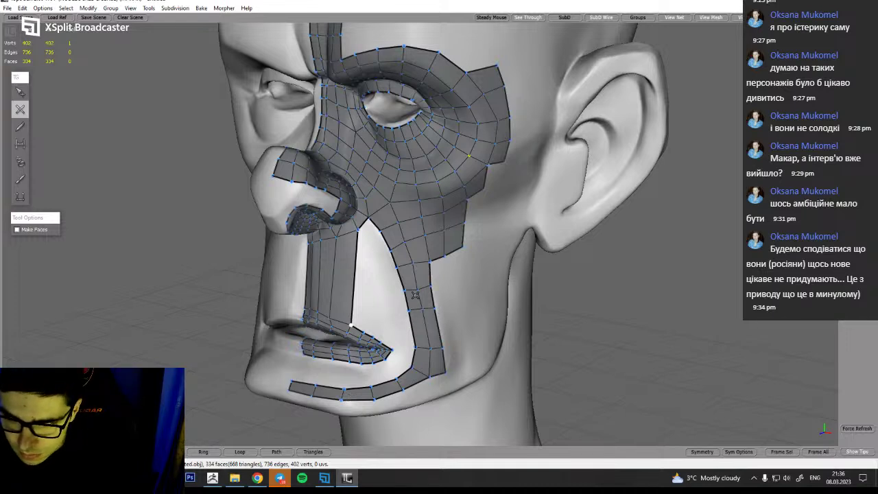
mouse_move(419, 294)
middle_mouse_down()
mouse_move(512, 309)
mouse_move(434, 297)
middle_mouse_up()
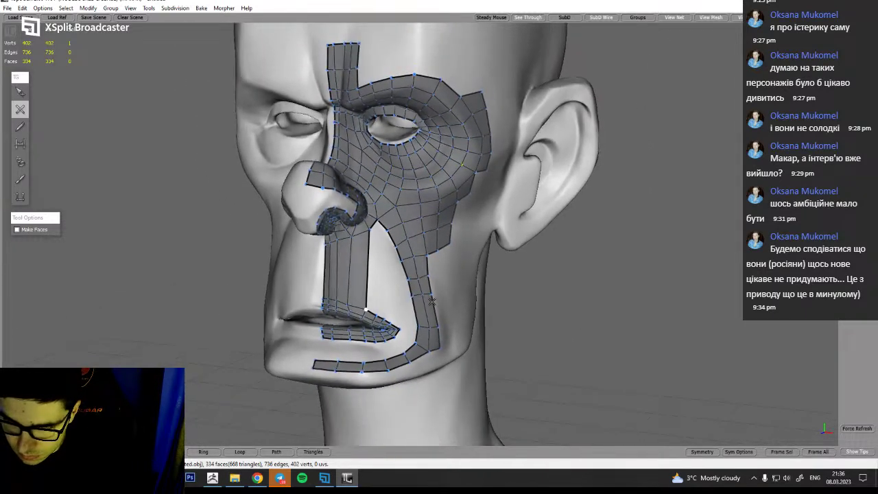
mouse_move(472, 329)
middle_mouse_down()
mouse_move(483, 322)
mouse_move(460, 342)
middle_mouse_up()
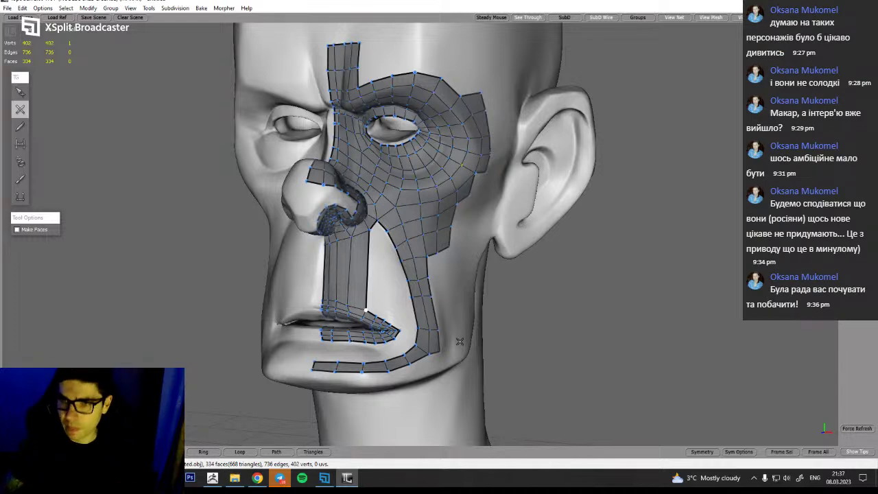
middle_click_drag(583, 357, 604, 360)
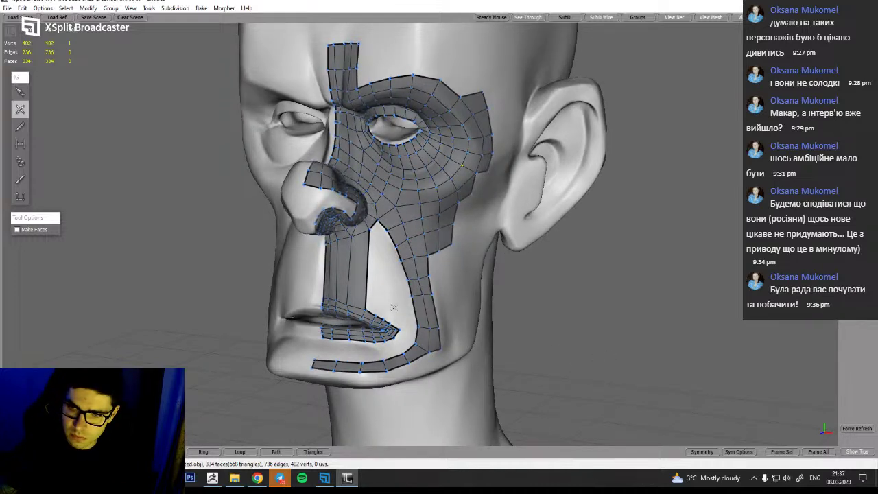
Remove the four long quads bridging the nose base and the upper lip
key("s")
key("w")
left_click_drag(387, 300, 388, 268, "alt")
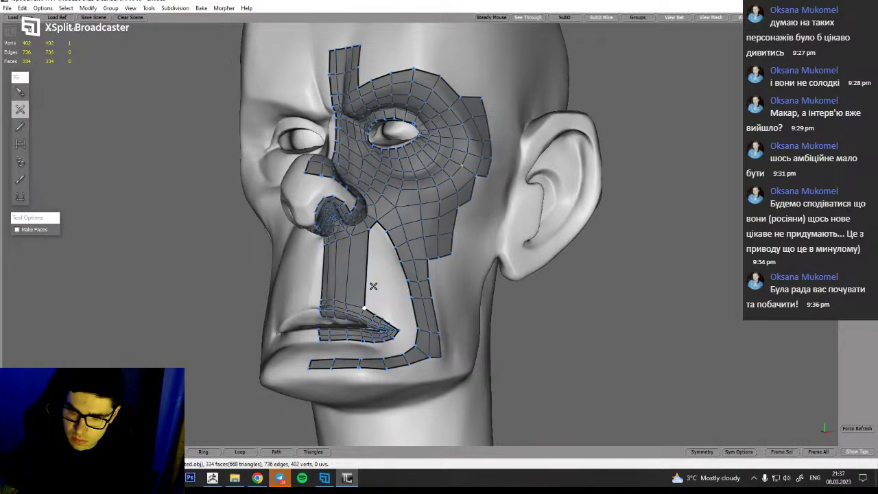
left_click(373, 285, "ctrl")
left_click_drag(377, 283, 319, 201, "alt")
left_click(355, 273, "ctrl")
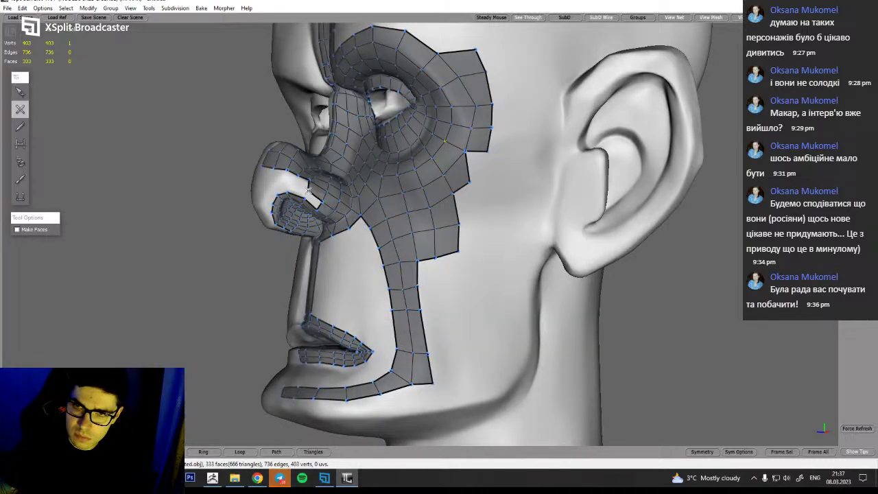
Close the gap between the side of the nose and the upper nostril rim with a row of quads
left_click_drag(320, 201, 280, 194, "alt")
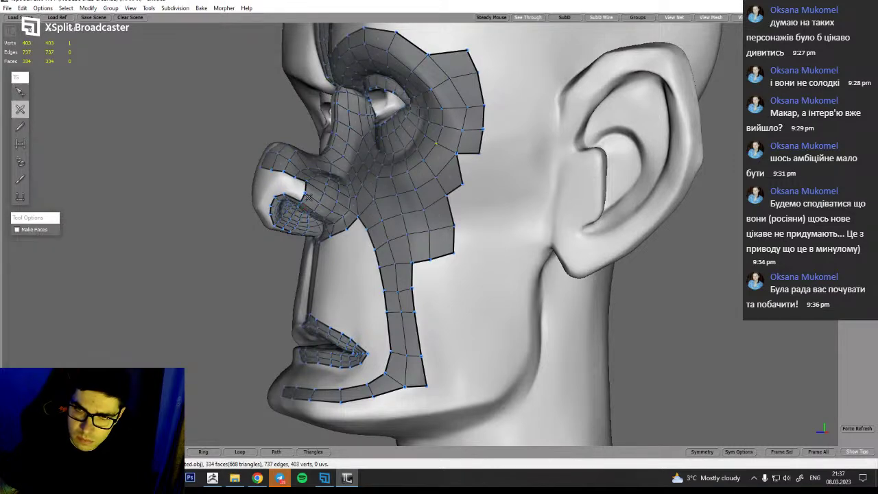
mouse_move(293, 191)
left_mouse_down("alt")
mouse_move(300, 181)
mouse_move(295, 194)
left_mouse_up("alt")
key("q")
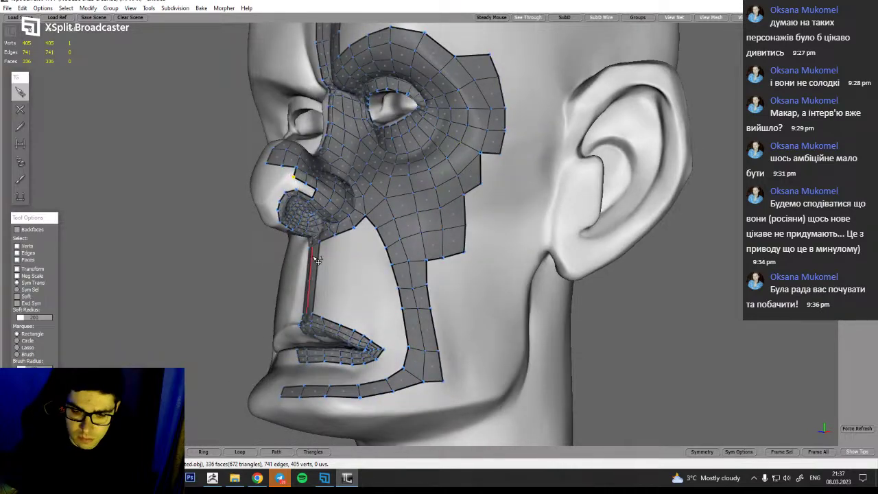
scroll(312, 257, "up", 5)
left_click_drag(443, 292, 414, 273, "alt")
key("w")
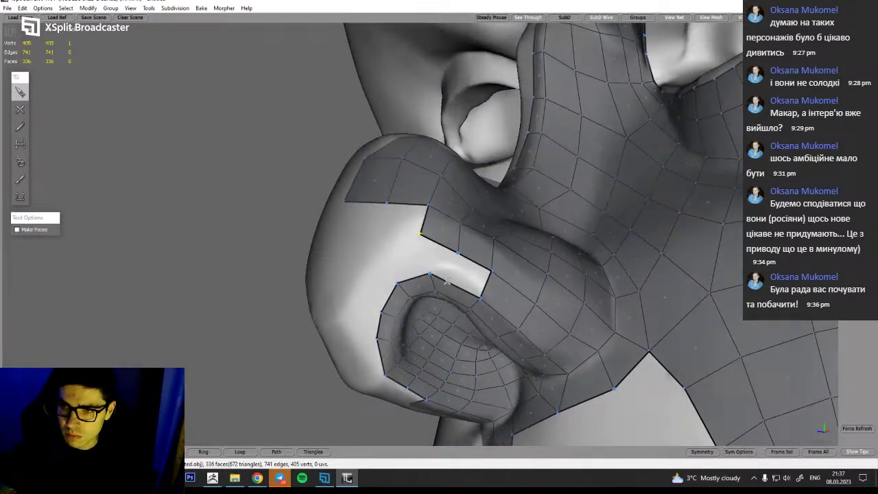
key("w")
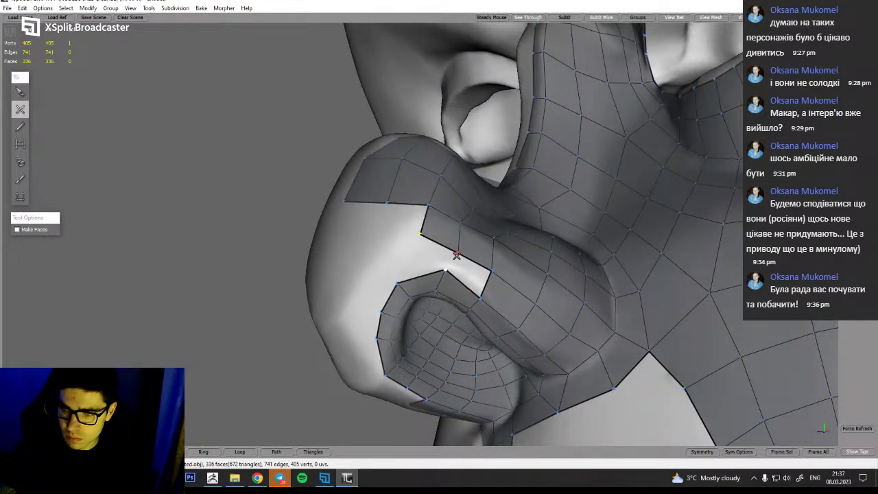
left_click(457, 256)
left_click_drag(457, 258, 437, 266, "alt")
key("q")
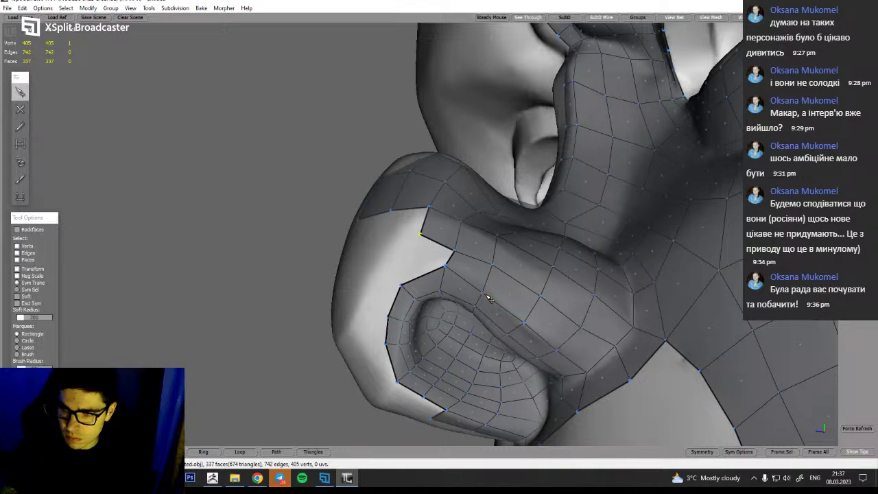
Even out the vertex and edge spacing along the nostril wing down to its lower corner
left_click_drag(484, 292, 540, 346)
left_click(584, 394)
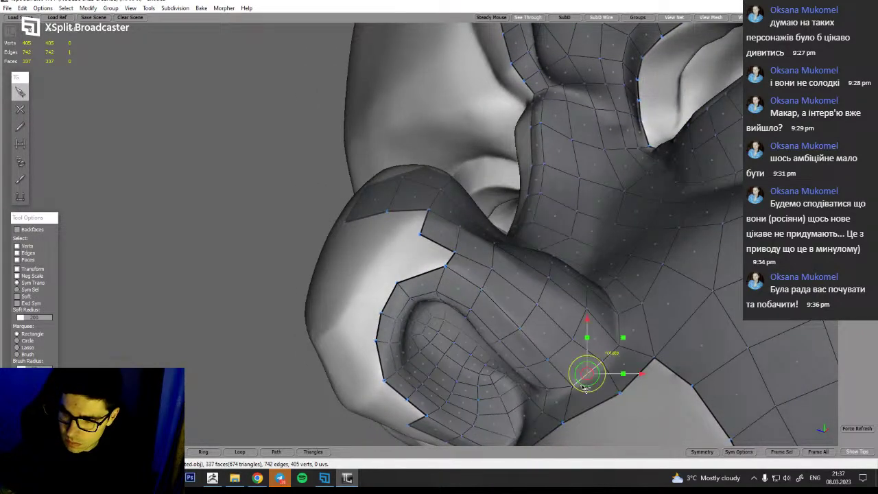
left_click_drag(574, 390, 657, 434)
left_click_drag(471, 400, 403, 389, "alt")
key("w")
key("q")
key("w")
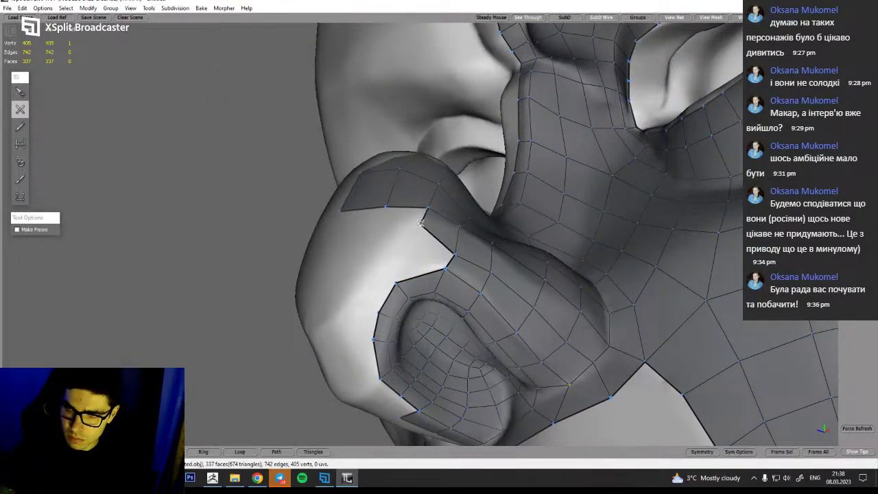
Add four quads from the upper nostril rim forward around its front edge towards the nose tip
left_click(385, 265)
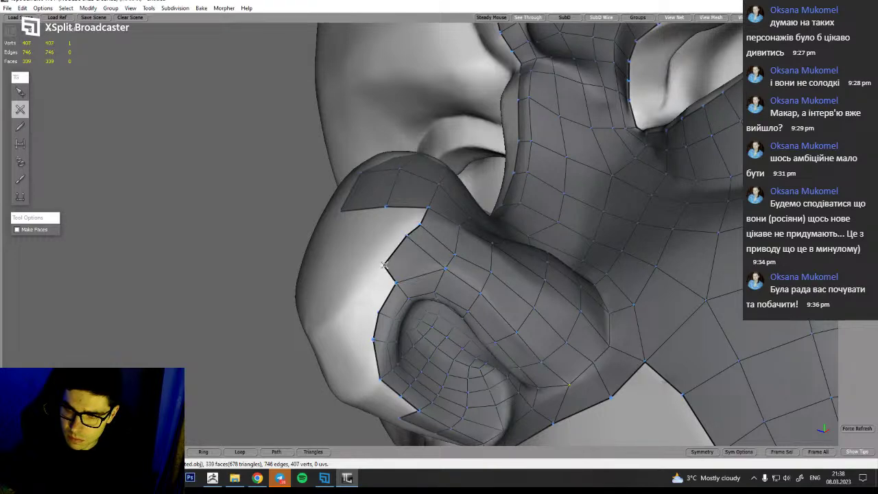
left_click(360, 296)
left_click(344, 311)
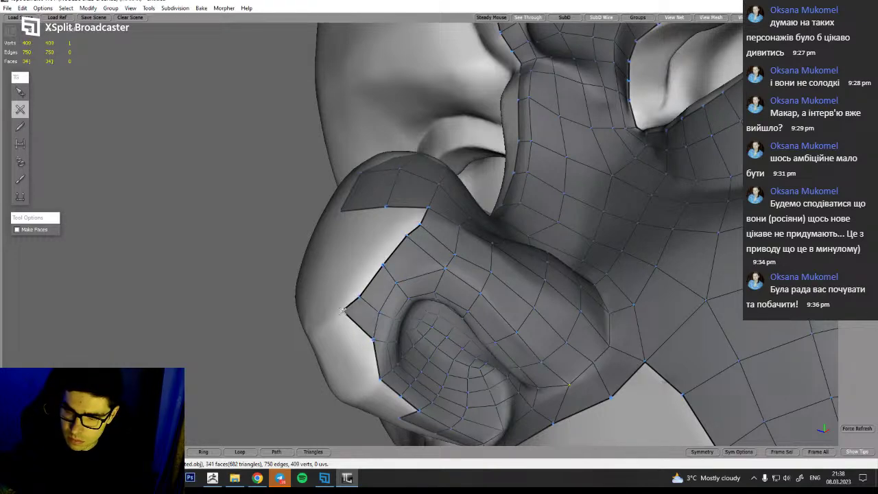
Reposition the open-border vertices between the upper nose patch and the quads above the nostril
left_click_drag(377, 338, 354, 388, "alt")
key("q")
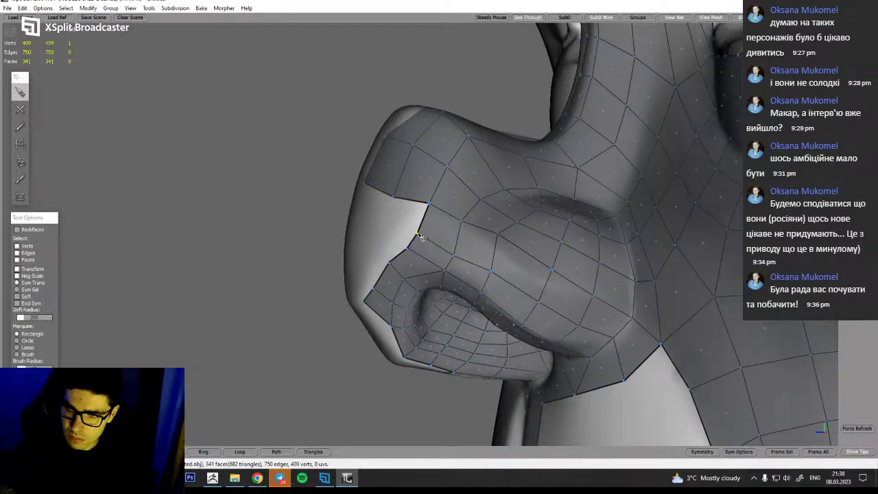
left_click_drag(481, 317, 472, 251, "alt")
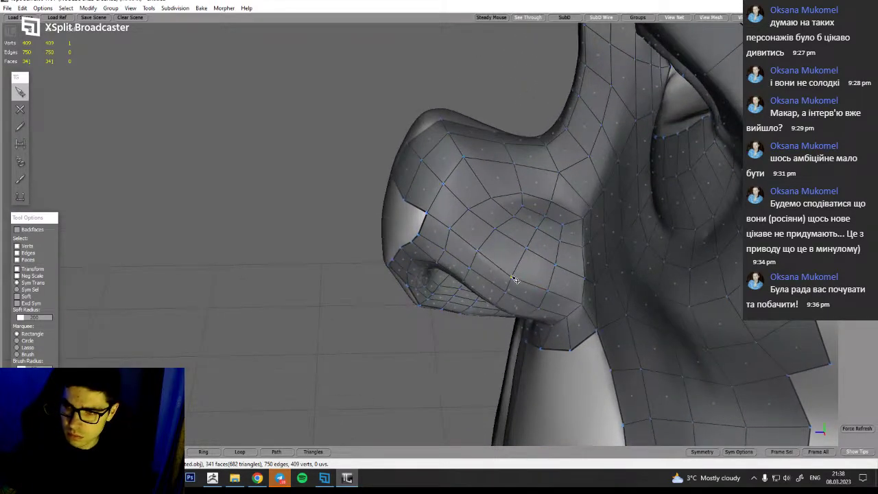
left_click_drag(466, 283, 440, 237, "alt")
right_click_drag(440, 237, 460, 261, "alt")
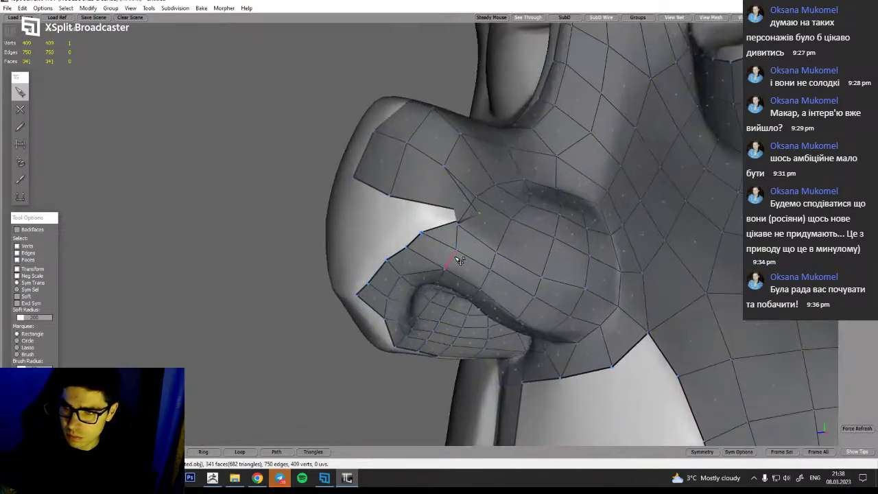
left_click_drag(457, 263, 430, 241, "alt")
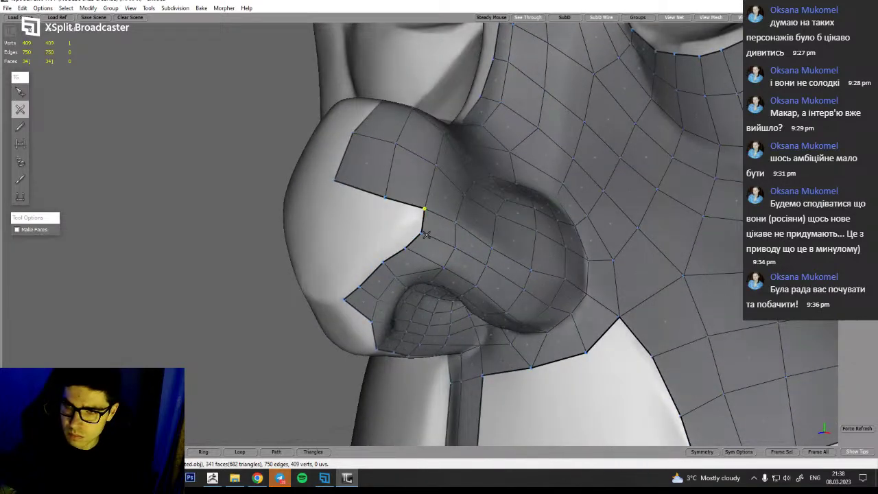
Extend the patch on the side of the nose tip with four quads filling the notch beside the nostril rim
key("w")
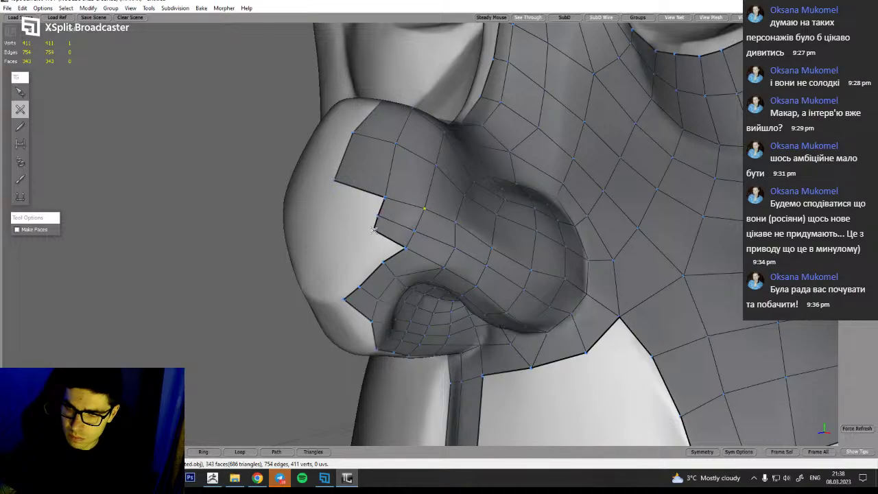
left_click(330, 288)
left_click_drag(375, 294, 355, 294, "alt")
middle_click_drag(342, 272, 405, 322)
mouse_move(405, 323)
left_mouse_down("alt")
mouse_move(382, 313)
mouse_move(404, 326)
left_mouse_up("alt")
Adjust the border vertices of the nose tip patch to follow the sculpted form beside the nostril
key("q")
key("w")
left_click_drag(403, 254, 398, 183, "alt")
key("q")
left_click_drag(320, 288, 348, 278, "alt")
key("w")
key("q")
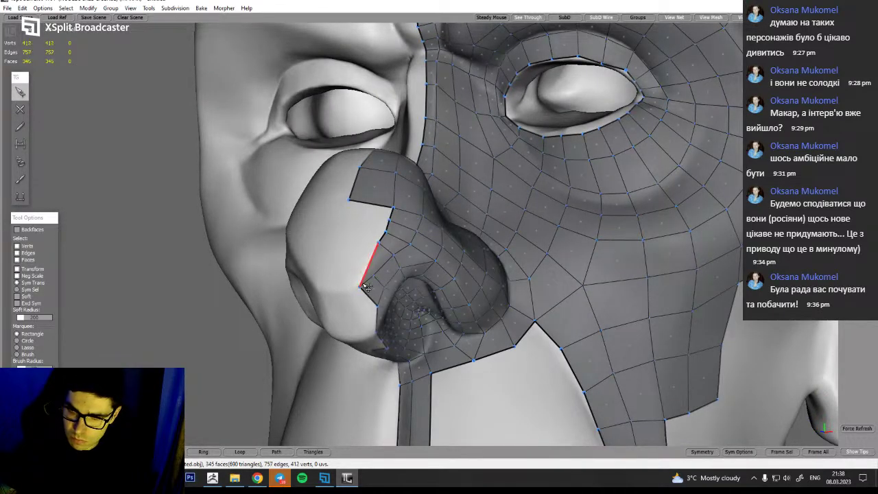
Delete the three quads in front of the nostril rim and try moving a vertex on the exposed border
left_click_drag(386, 281, 419, 270, "alt")
scroll(382, 280, "up", 4)
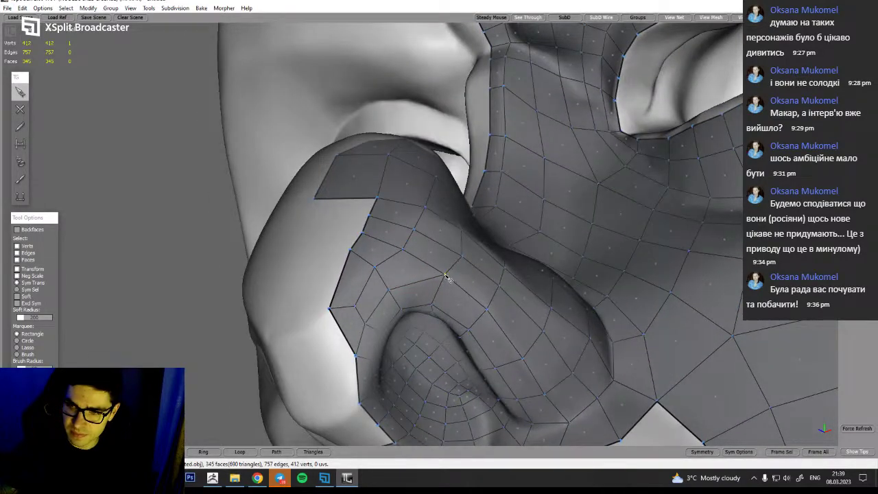
left_click_drag(434, 302, 358, 309, "alt")
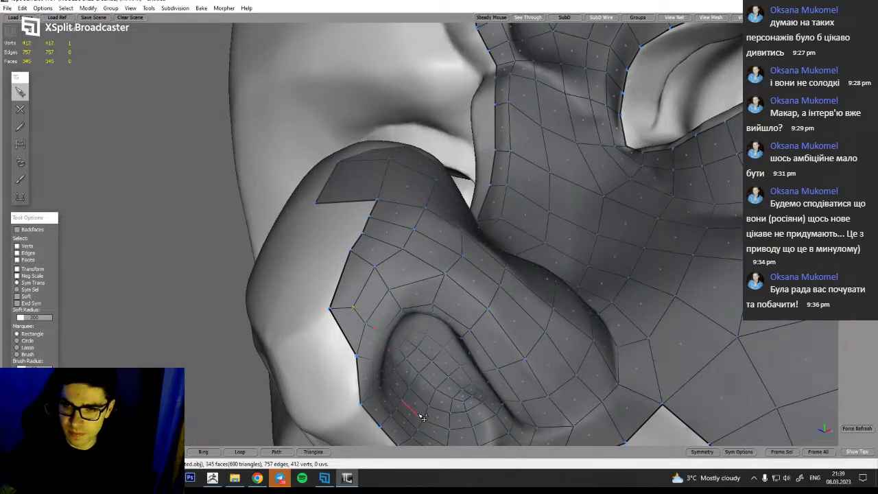
key("Delete")
left_click_drag(353, 256, 406, 292, "alt")
left_click(327, 303)
key("Delete")
left_click(360, 310)
key("Delete")
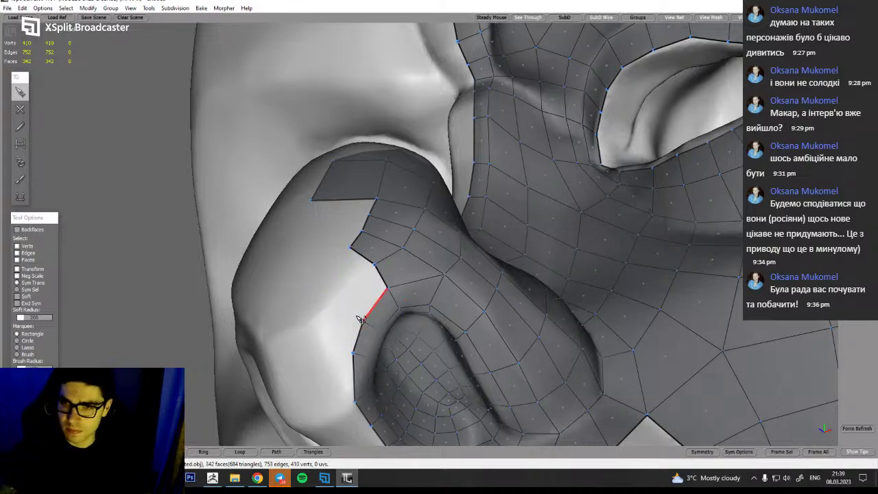
mouse_move(393, 352)
left_mouse_down("alt")
mouse_move(359, 377)
mouse_move(414, 363)
mouse_move(418, 386)
mouse_move(398, 362)
left_mouse_up("alt")
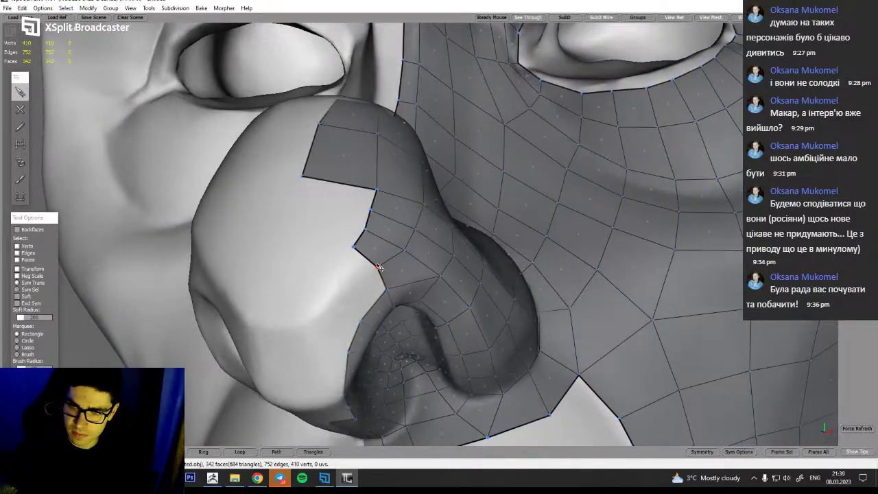
left_click_drag(374, 277, 362, 327, "alt")
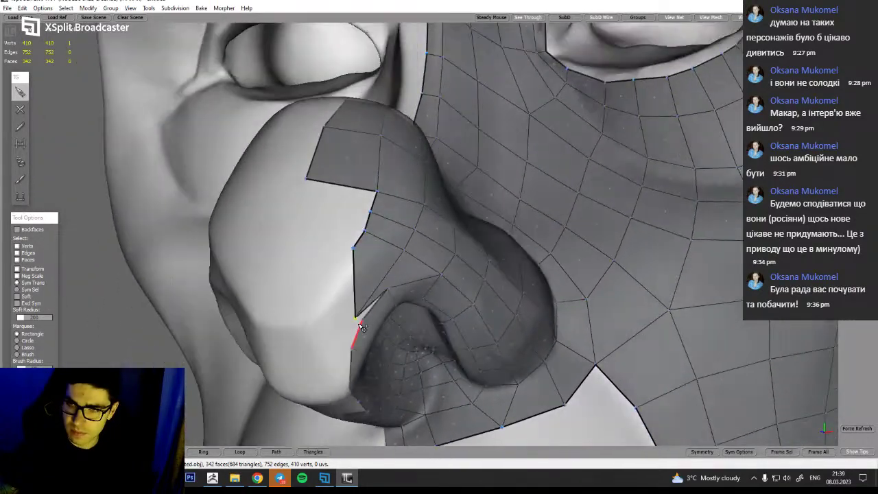
Examine the topology flow across the nose, brow, cheek and mouth from several angles
scroll(491, 363, "down", 7)
left_click_drag(453, 337, 365, 323, "alt")
middle_click_drag(486, 329, 437, 331, "alt")
left_click_drag(437, 330, 479, 293, "alt")
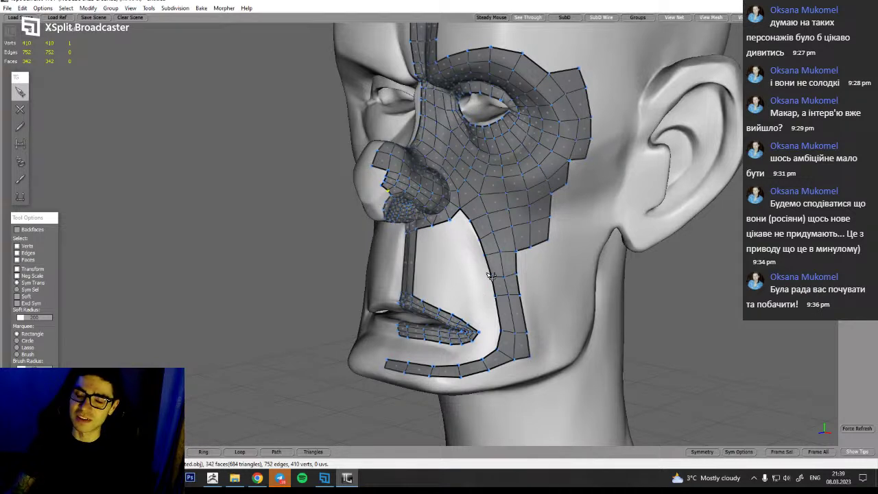
left_click_drag(491, 277, 490, 312, "alt")
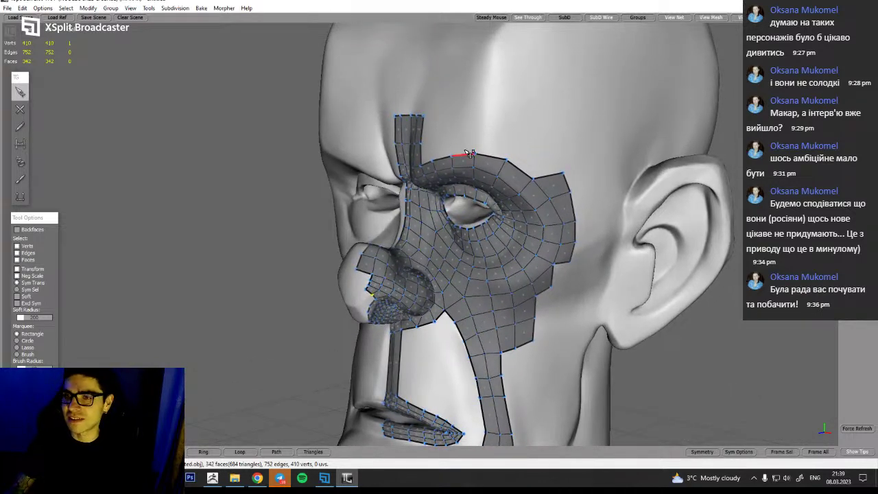
left_click_drag(475, 157, 480, 160, "alt")
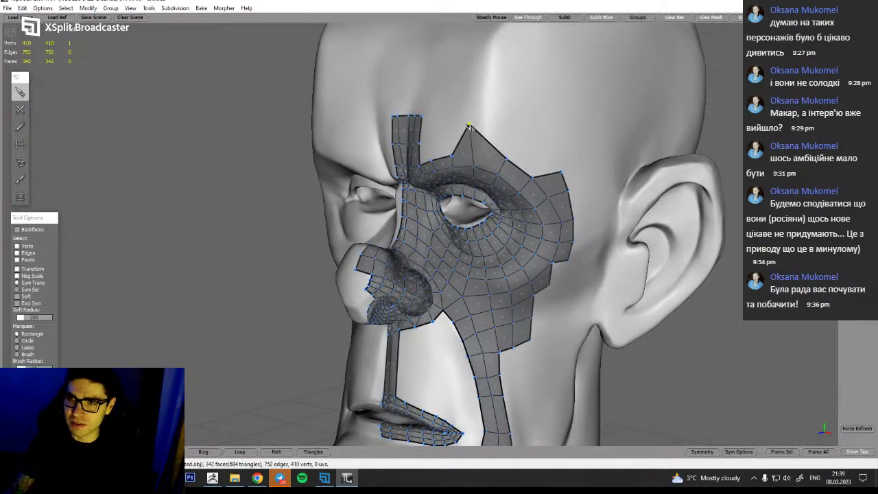
left_click_drag(484, 171, 485, 198, "alt")
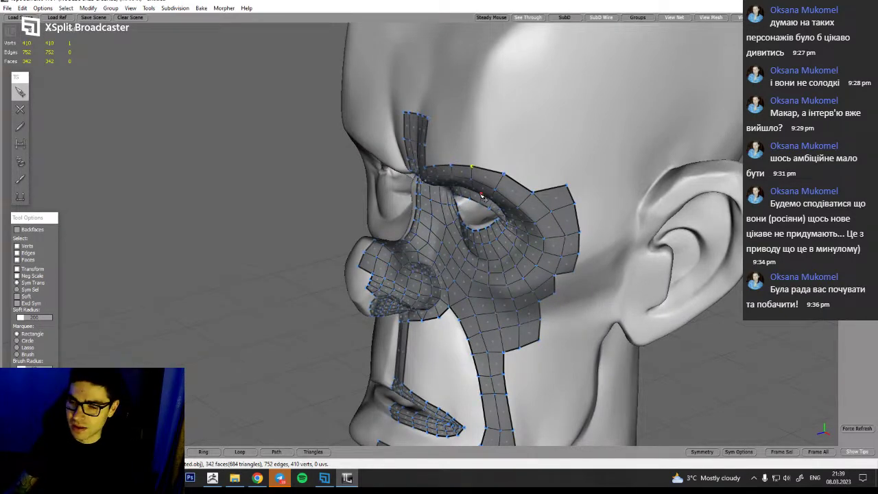
middle_click_drag(518, 347, 516, 322, "alt")
left_click_drag(516, 323, 547, 291, "alt")
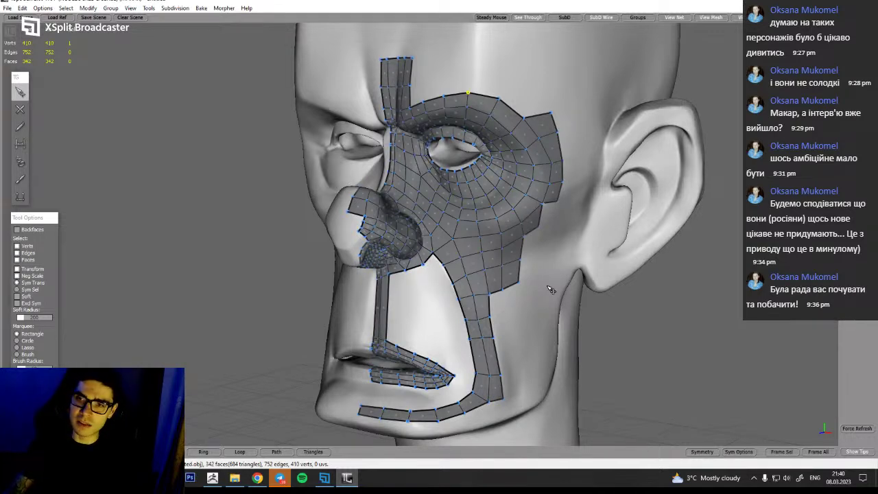
left_click_drag(461, 282, 440, 299, "alt")
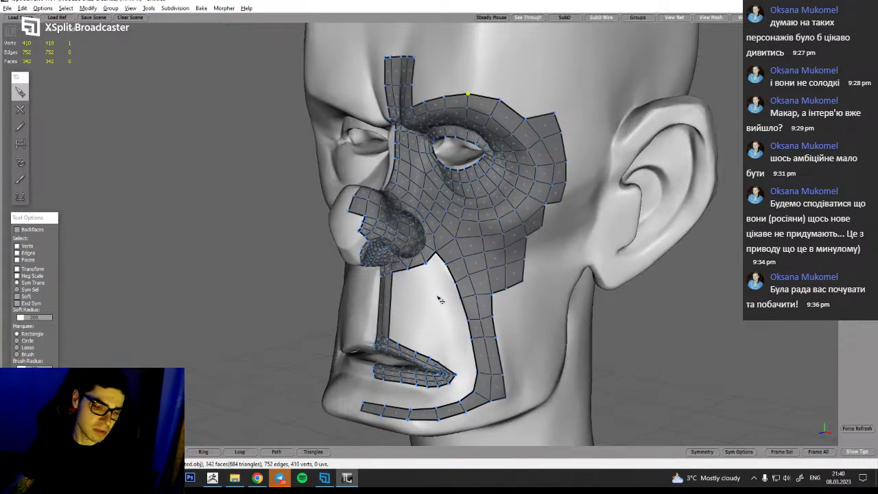
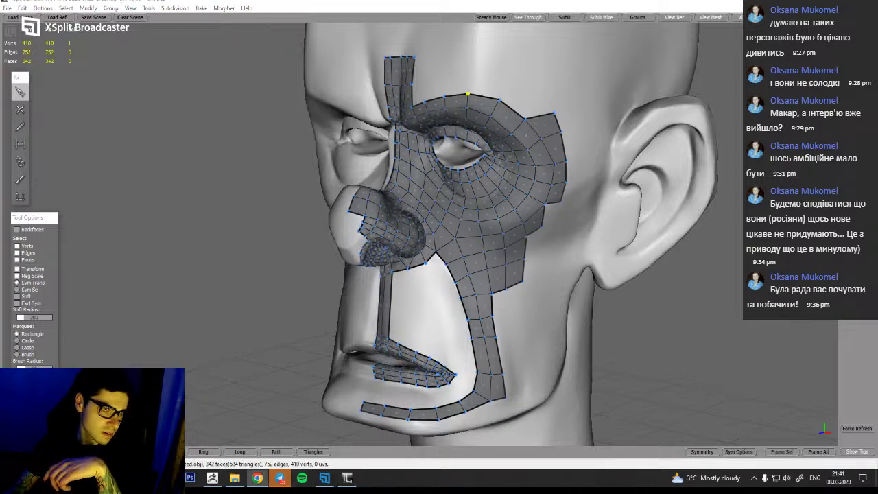
Switch to Chrome, look through the posts on the Patreon creator page and open Google Drive
left_click(257, 479)
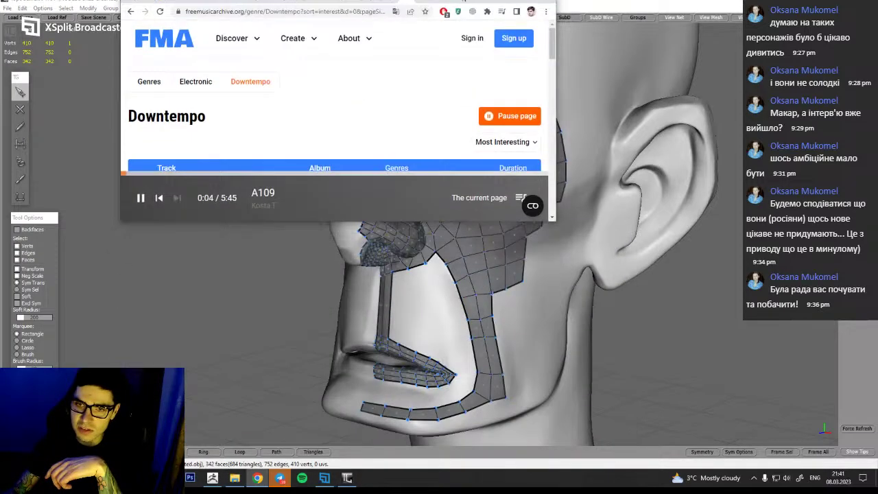
left_click_drag(463, 1, 462, 0)
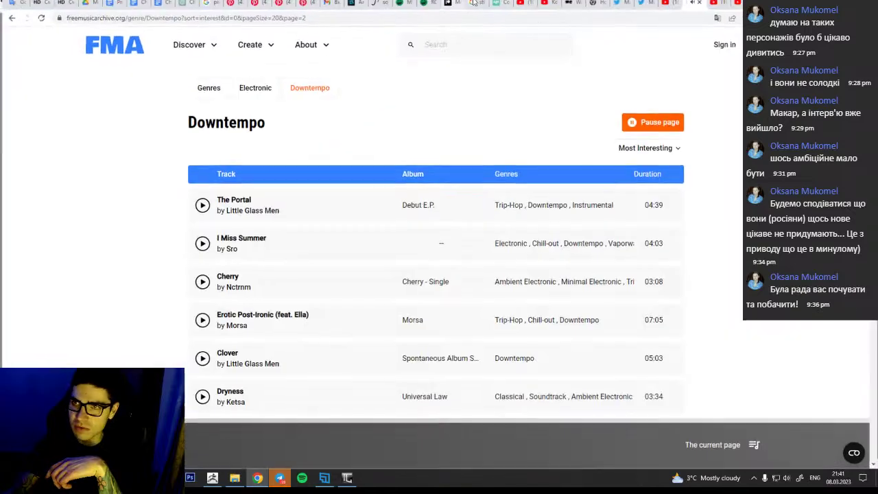
left_click(453, 4)
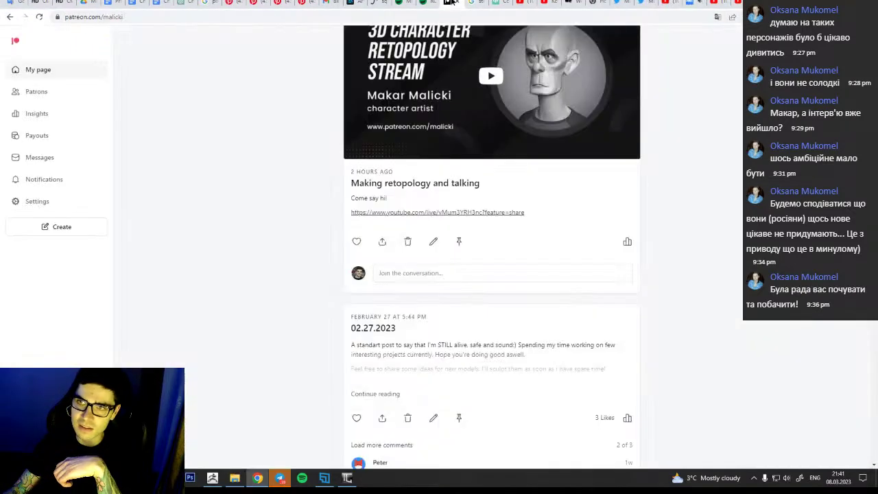
scroll(473, 343, "down", 4)
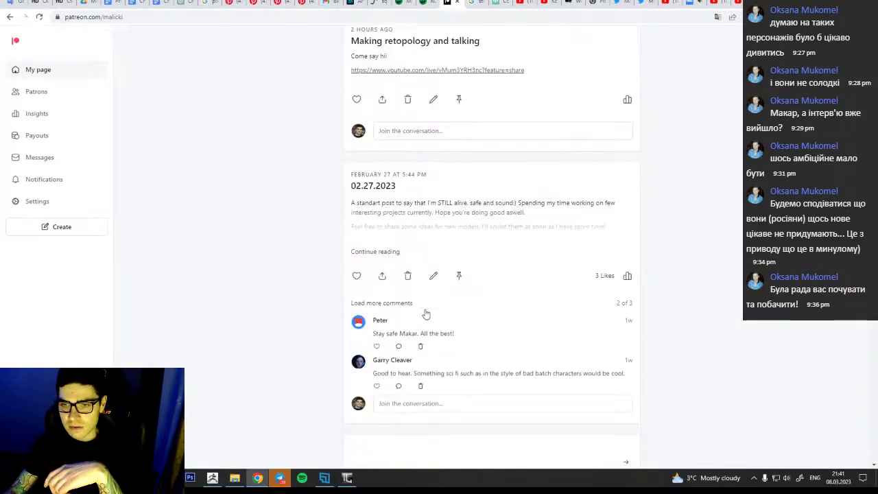
scroll(450, 282, "up", 7)
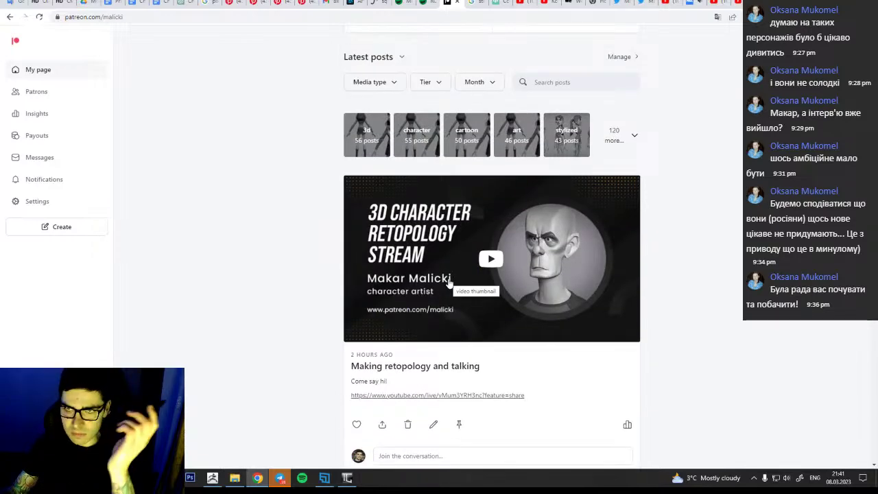
scroll(322, 294, "up", 5)
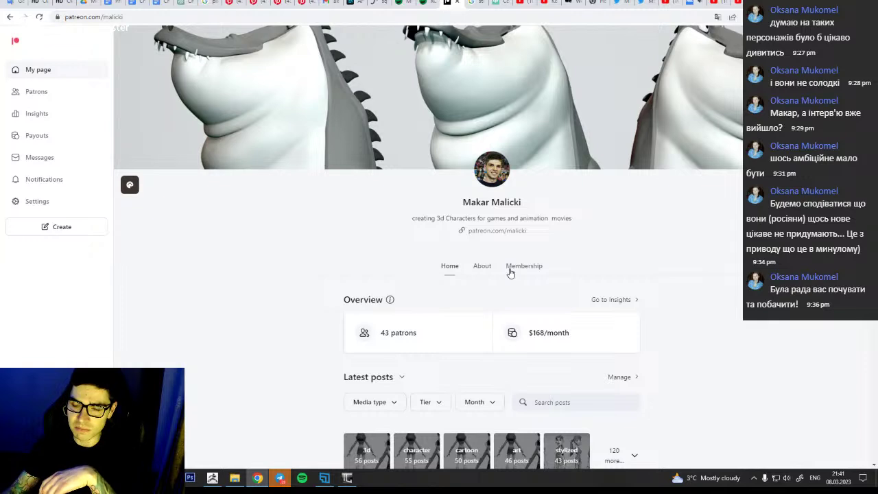
scroll(508, 271, "down", 3)
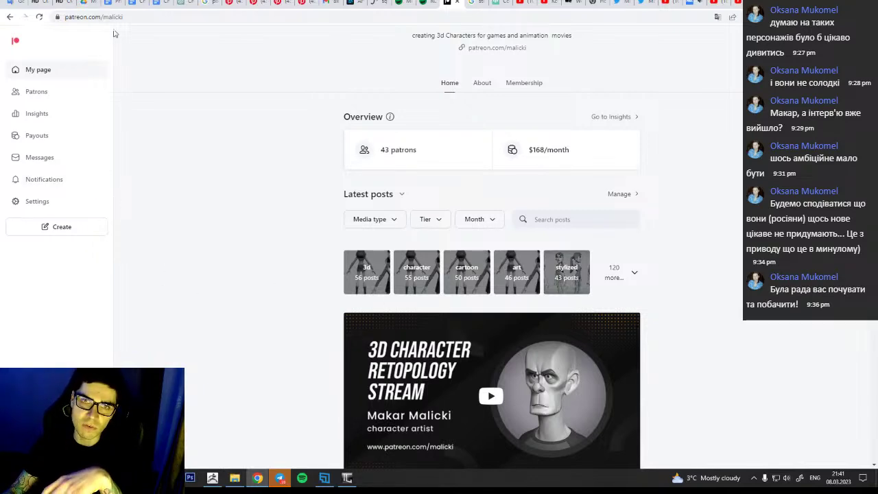
left_click(88, 4)
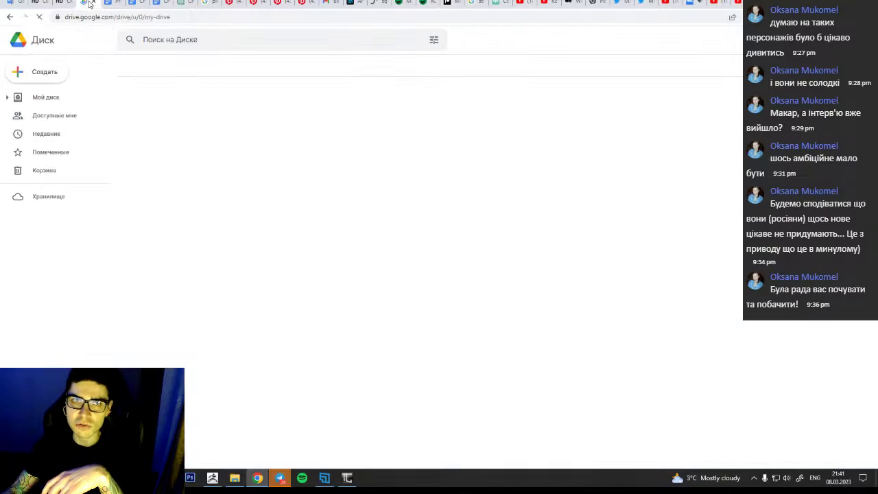
Open the patreon folder on Google Drive and its shared subfolder, and look through the list of preview images
scroll(287, 285, "down", 5)
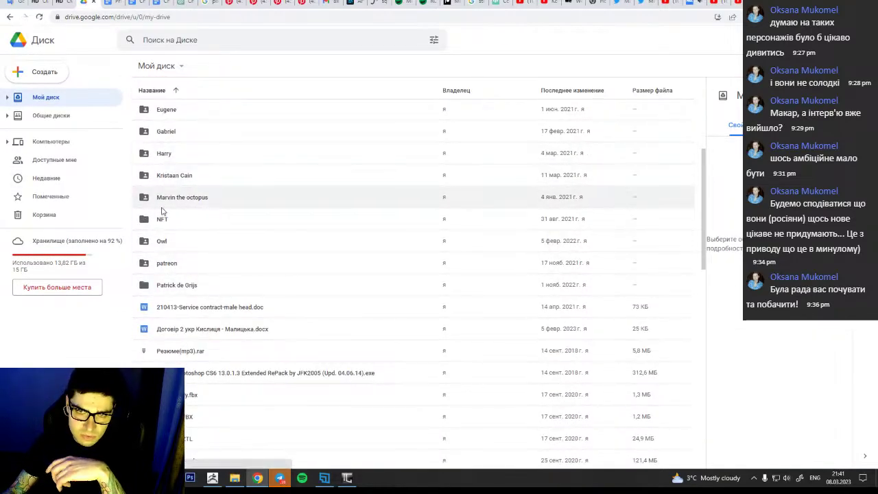
double_click(162, 219)
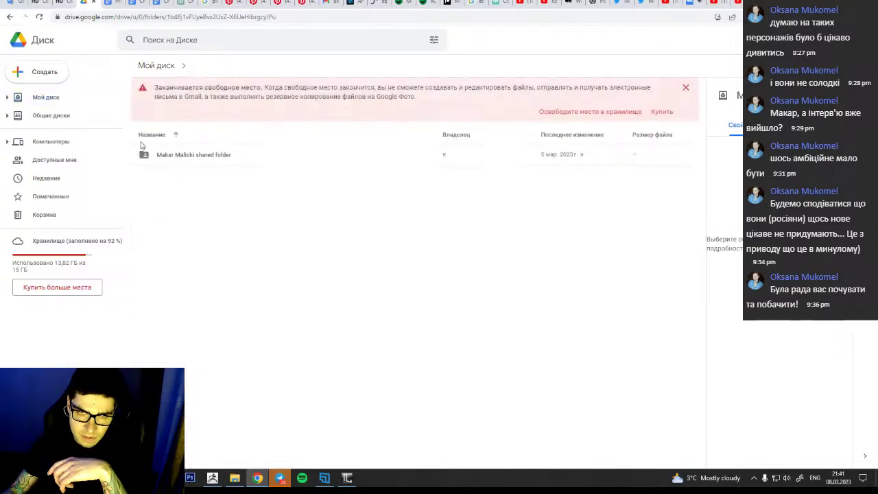
double_click(241, 159)
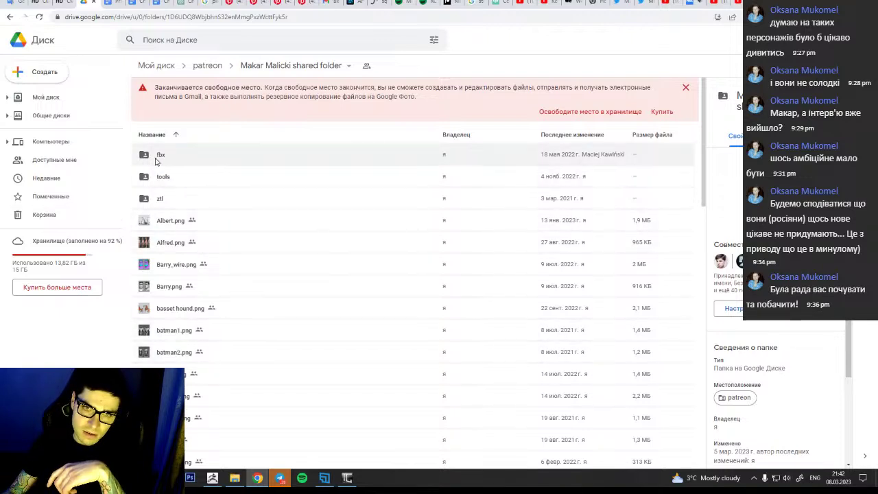
scroll(172, 226, "down", 2)
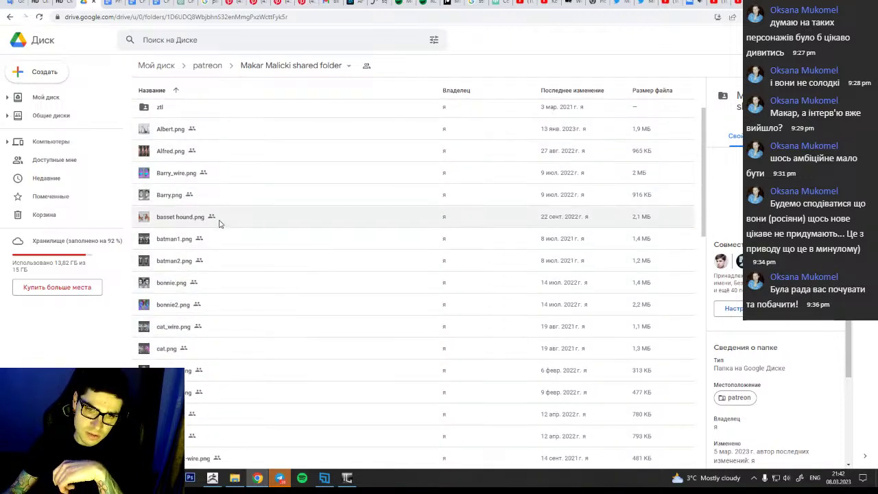
scroll(221, 234, "down", 4)
scroll(202, 336, "down", 15)
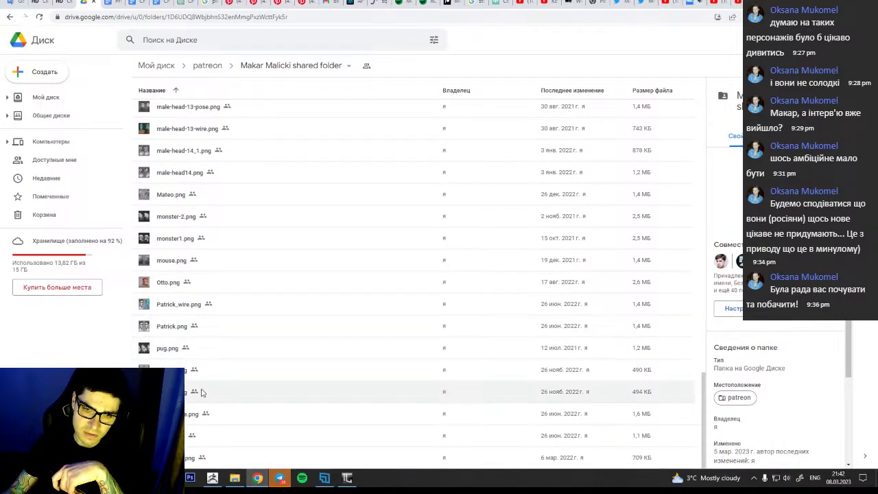
scroll(187, 244, "up", 6)
scroll(186, 241, "up", 12)
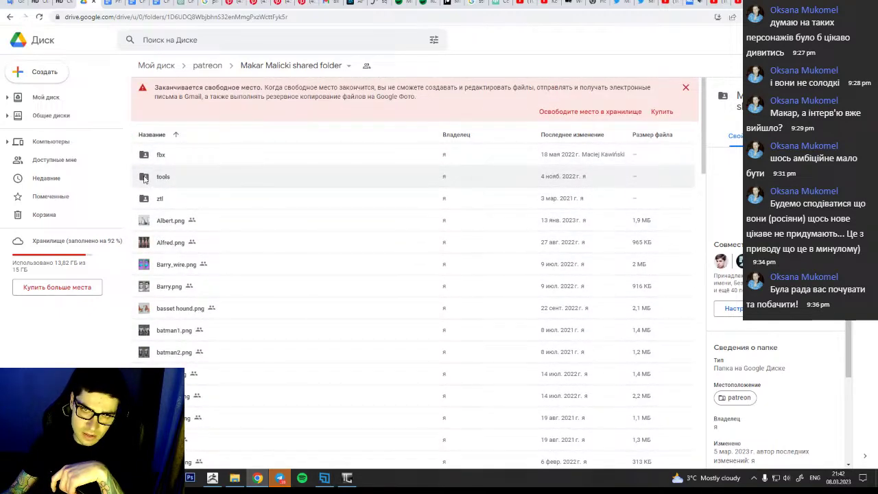
Open the ztl folder, select all its files to review the full list, and toggle the name sorting to descending and back
double_click(144, 199)
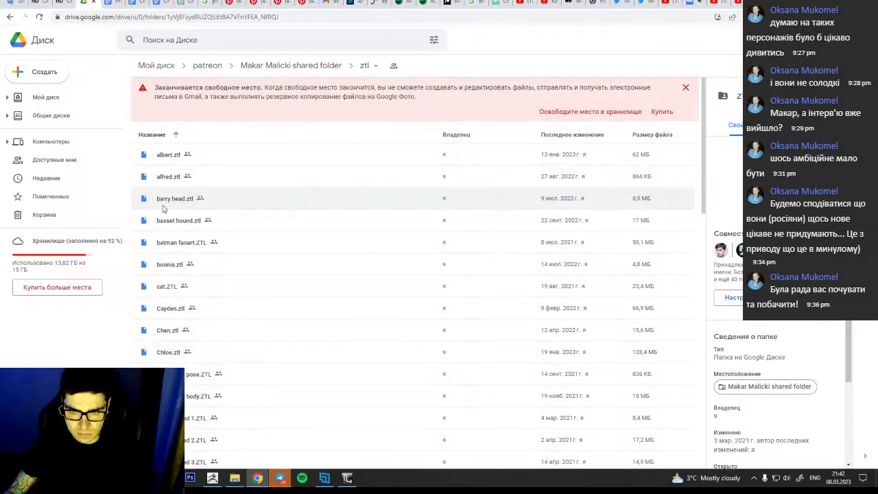
left_click(223, 155)
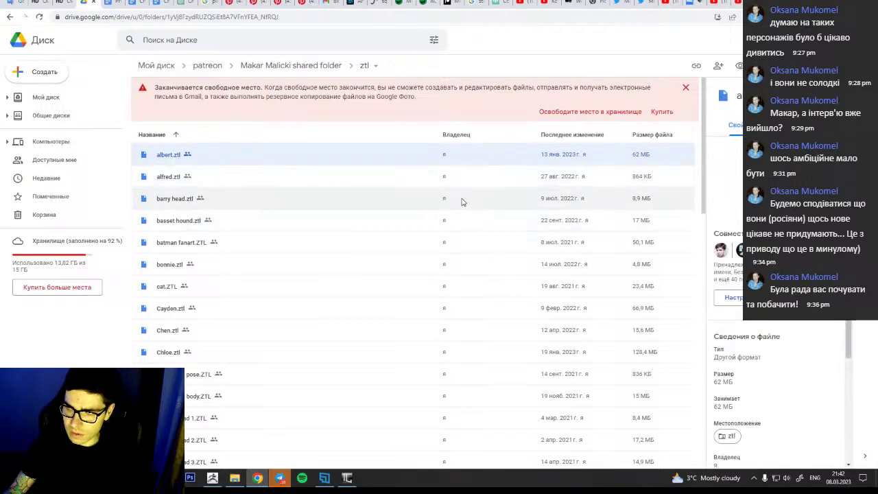
scroll(416, 212, "down", 10)
scroll(377, 281, "down", 3)
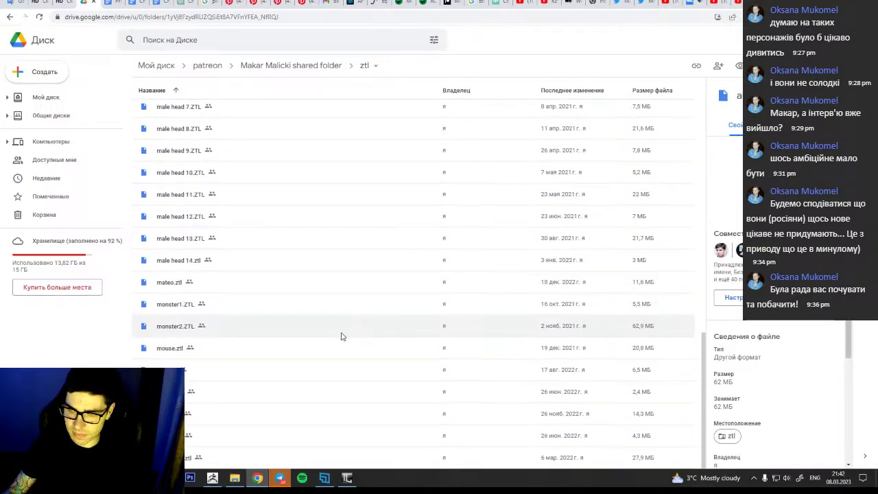
left_click(249, 458, "shift")
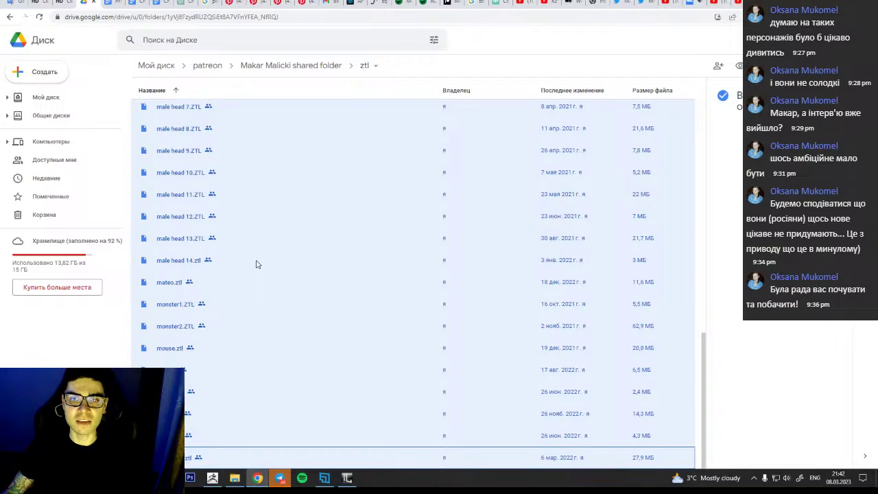
scroll(256, 264, "up", 9)
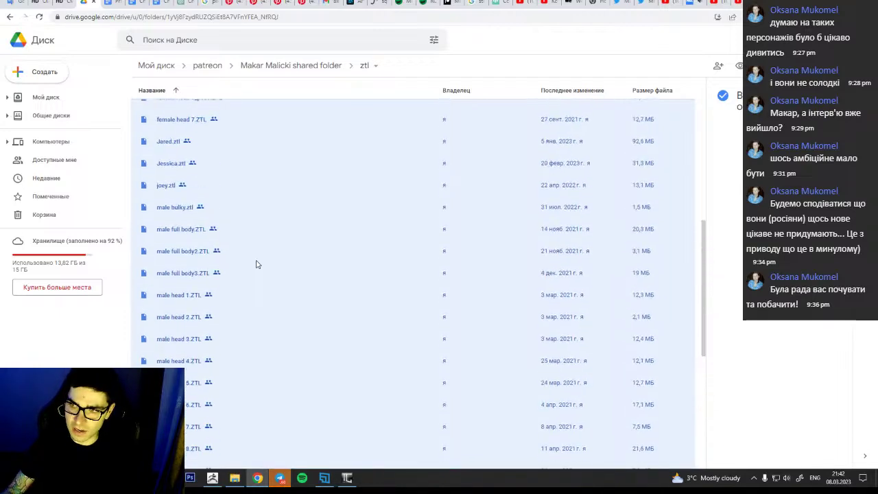
scroll(272, 240, "up", 2)
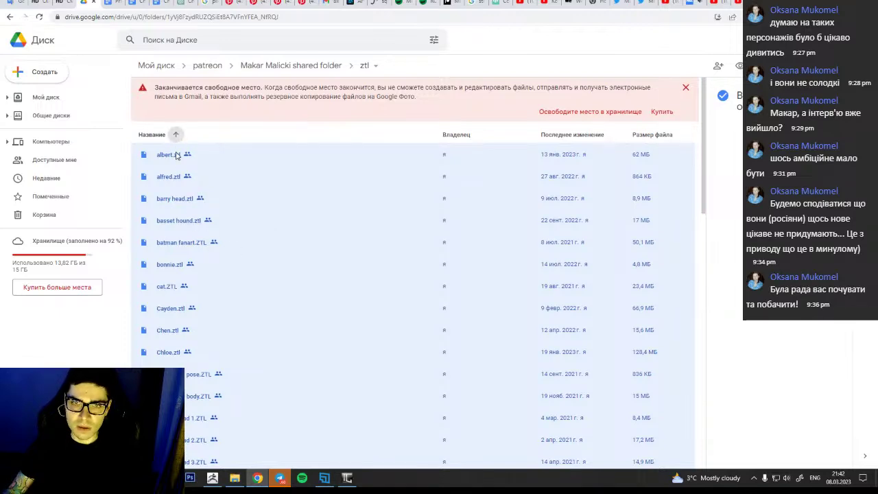
left_click(220, 136)
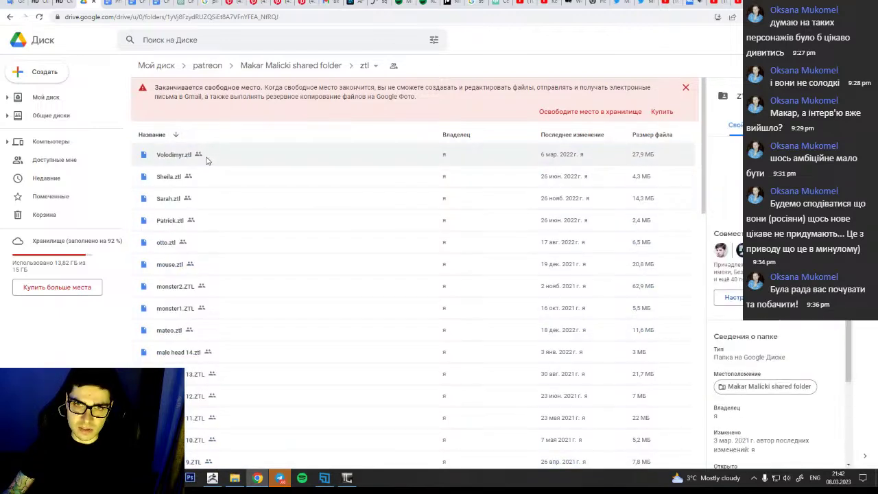
left_click(176, 135)
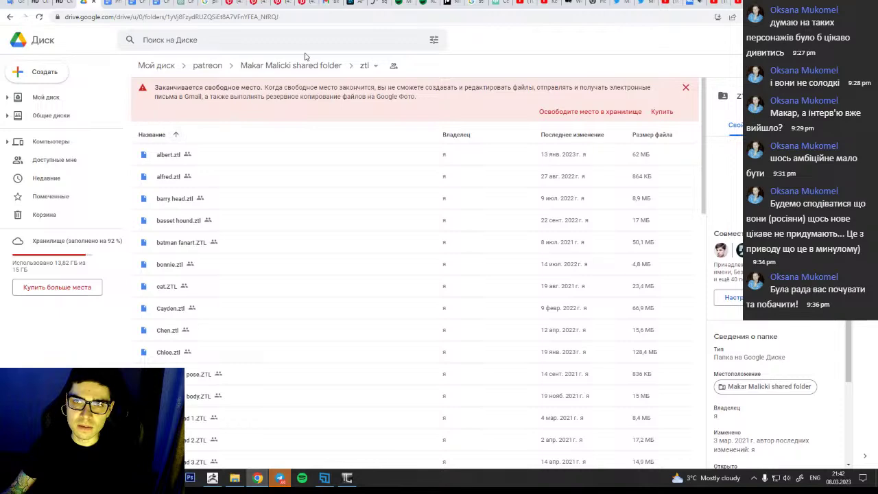
Return to the shared folder, open its fbx folder and look through the model files
left_click(323, 67)
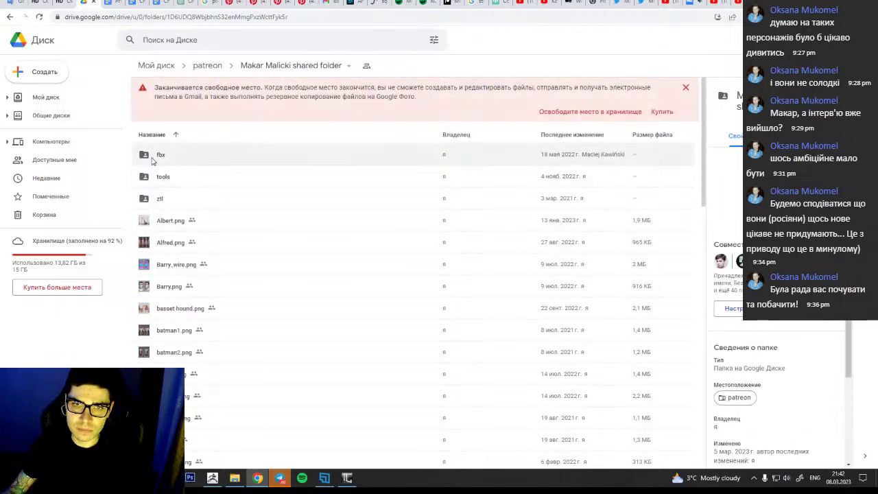
double_click(147, 156)
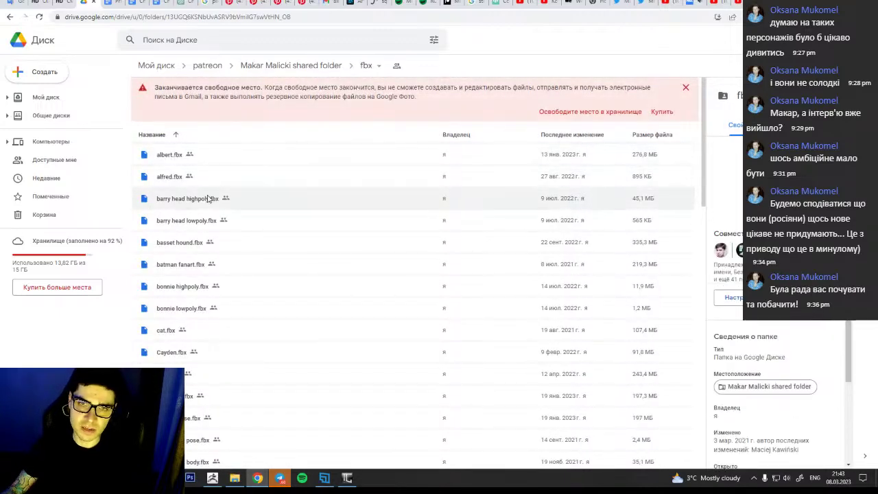
scroll(177, 227, "down", 10)
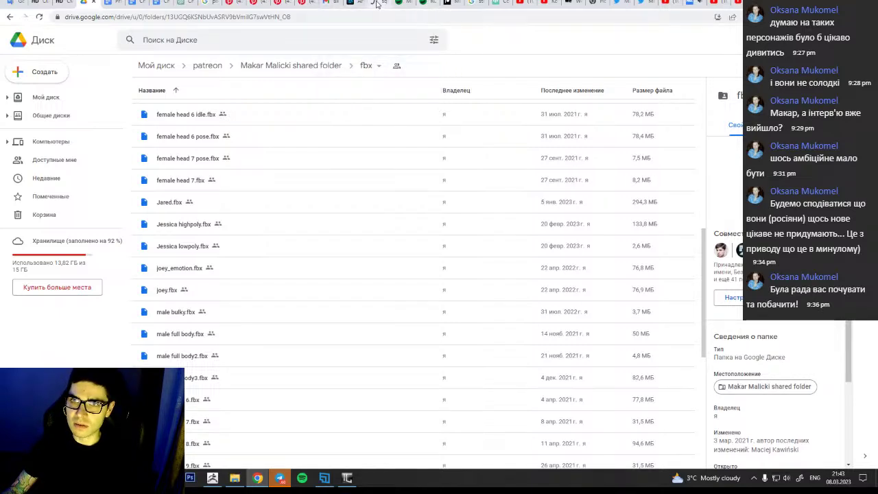
Look over the Patreon creator page again and switch back to the head retopology in TopoGun
left_click(449, 4)
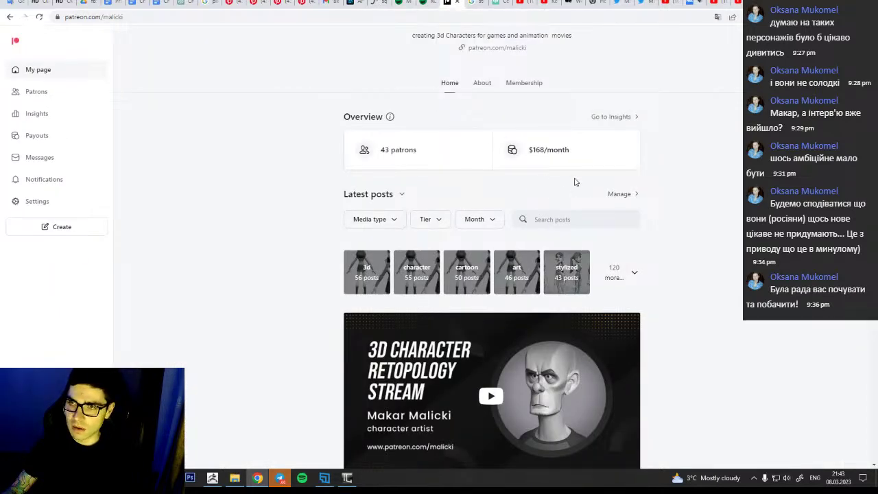
scroll(568, 183, "up", 3)
scroll(497, 210, "down", 4)
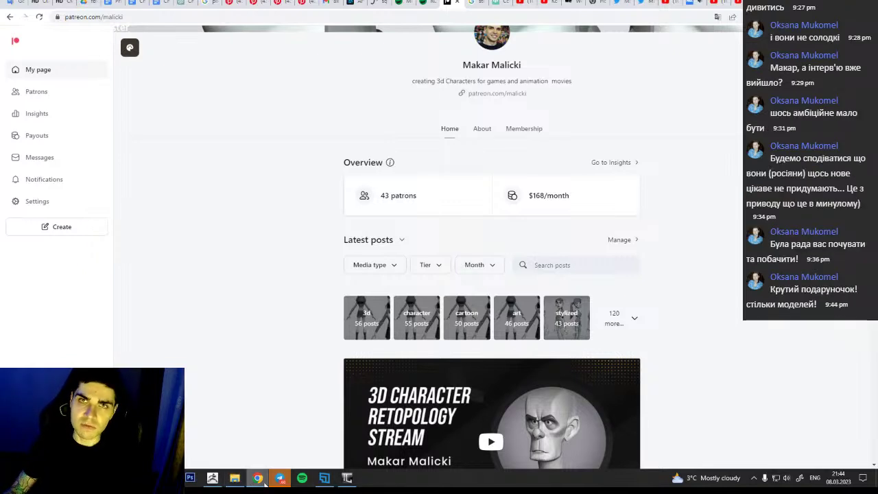
mouse_move(264, 480)
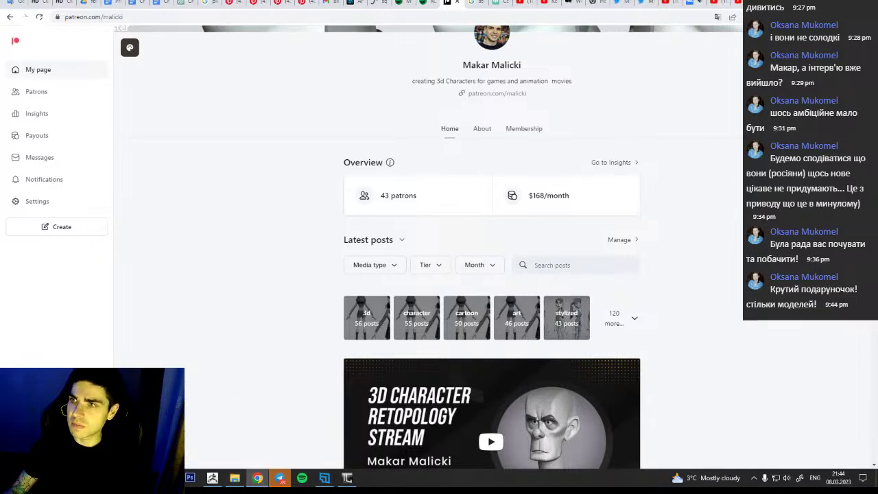
left_click(258, 478)
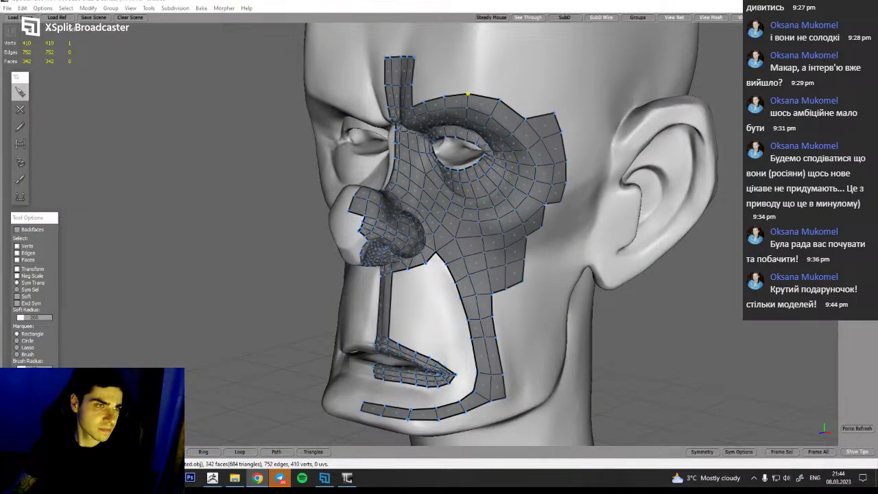